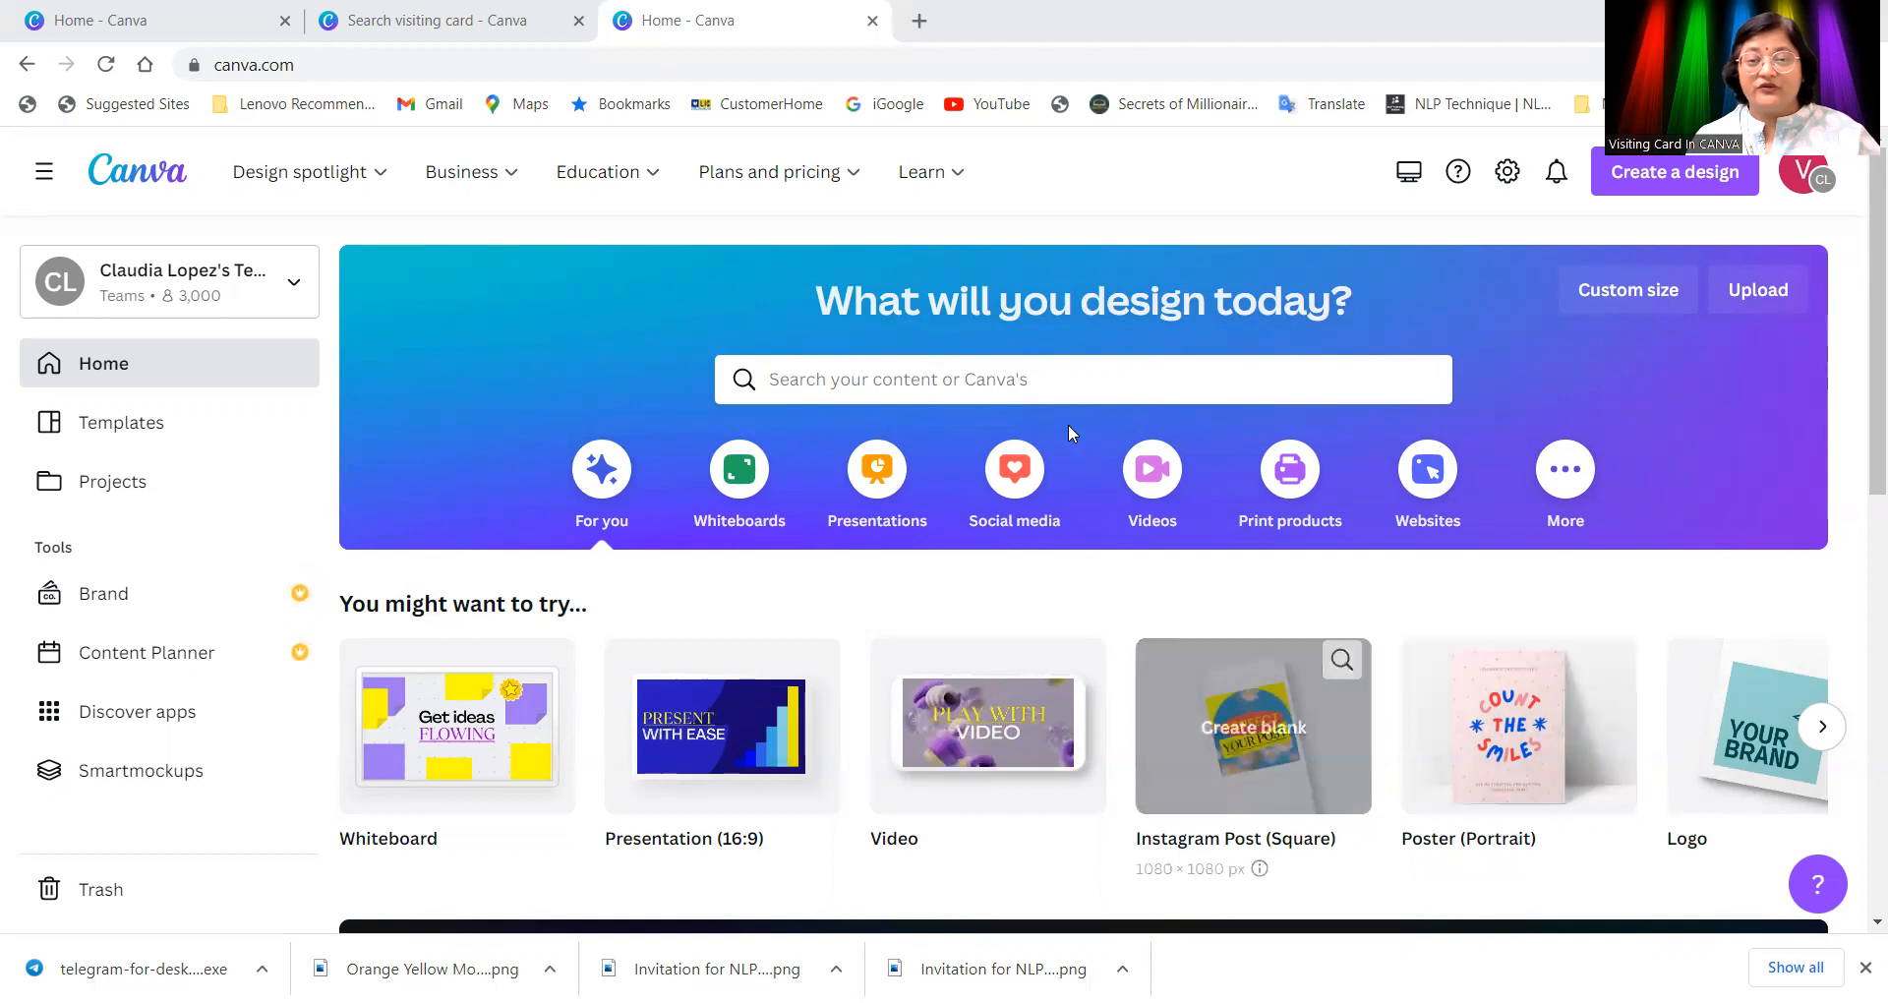
Step: Search Canva templates for 'business visiting card' using the 'visiting' suggestion
left_click(1074, 389)
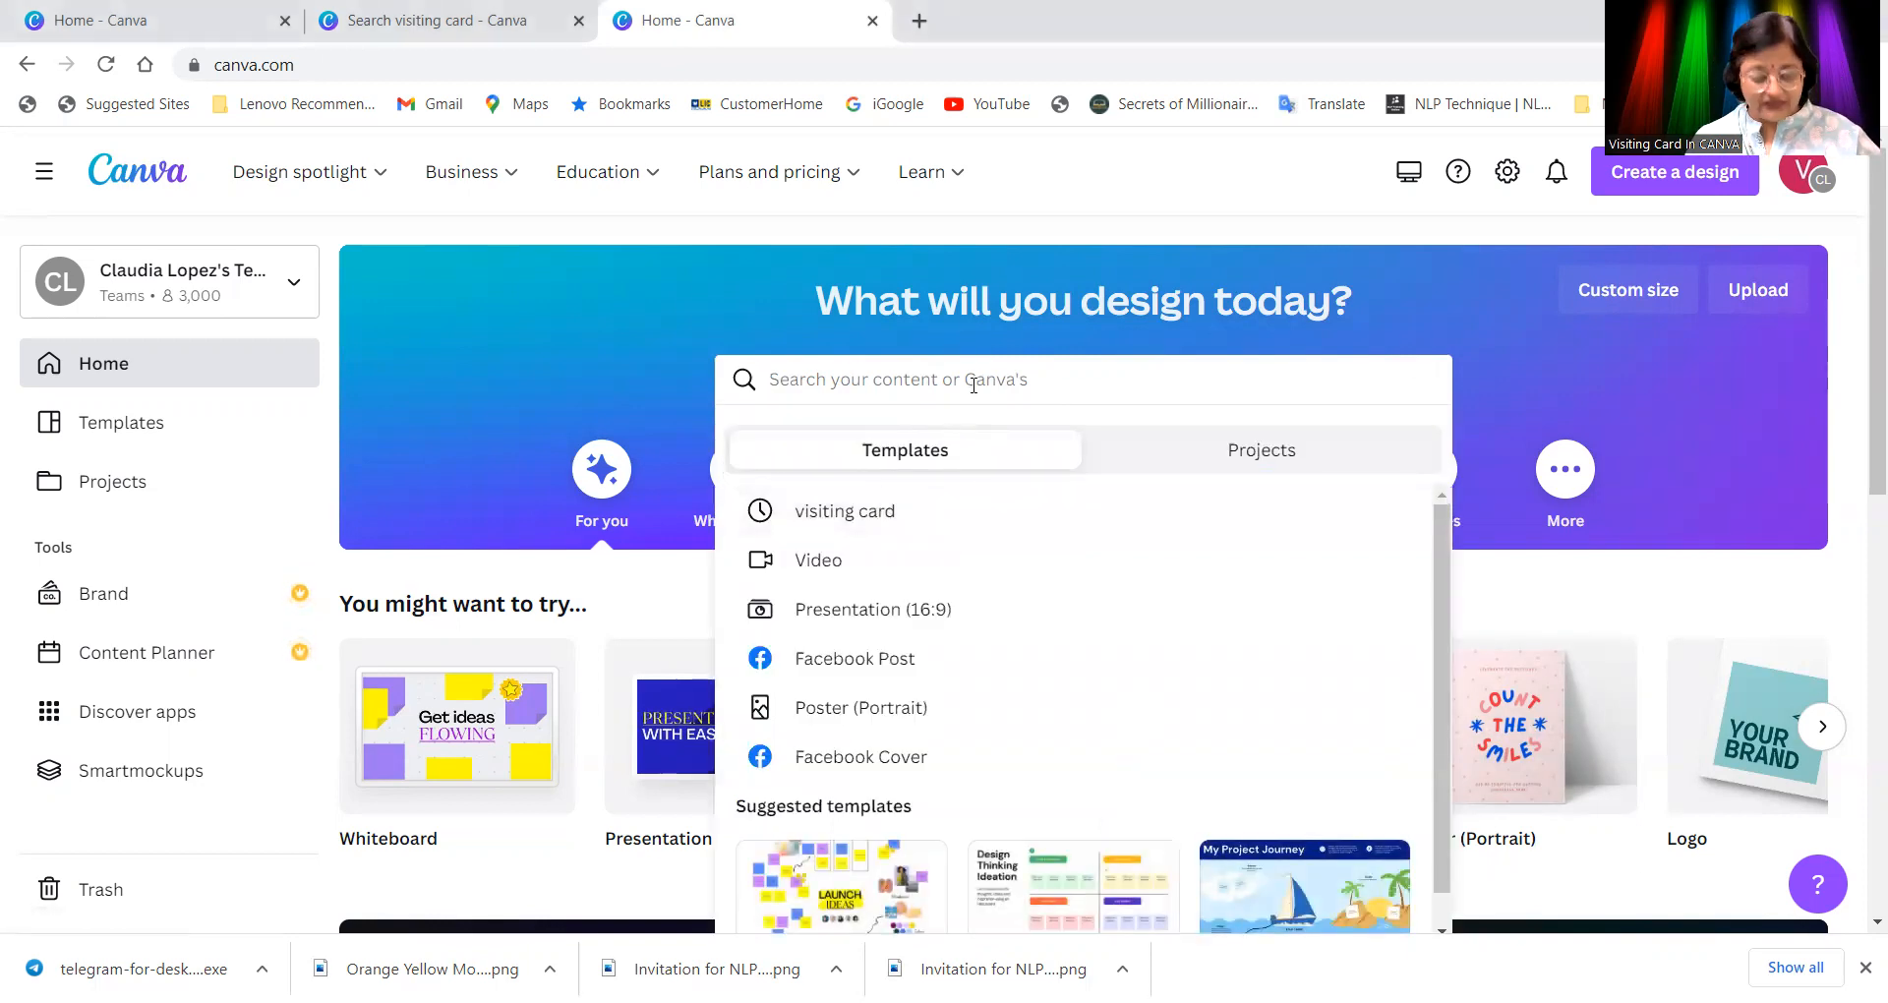
type("vi")
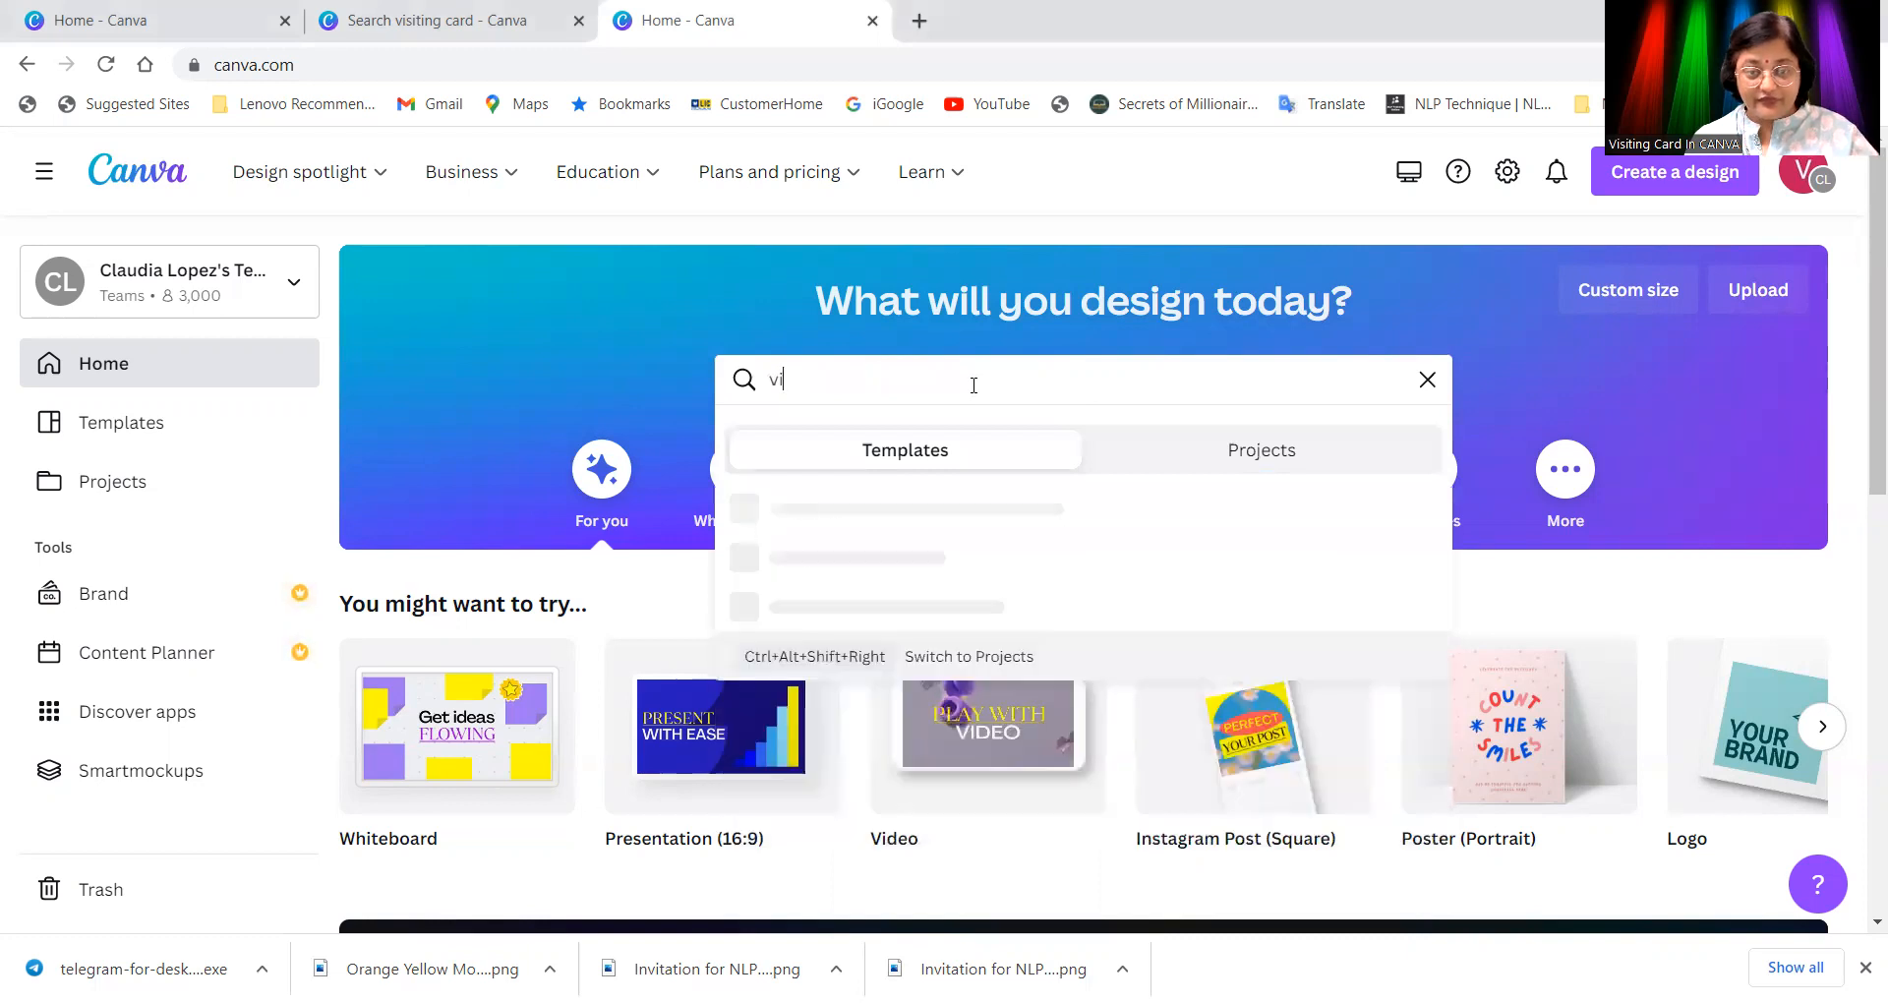
type("si")
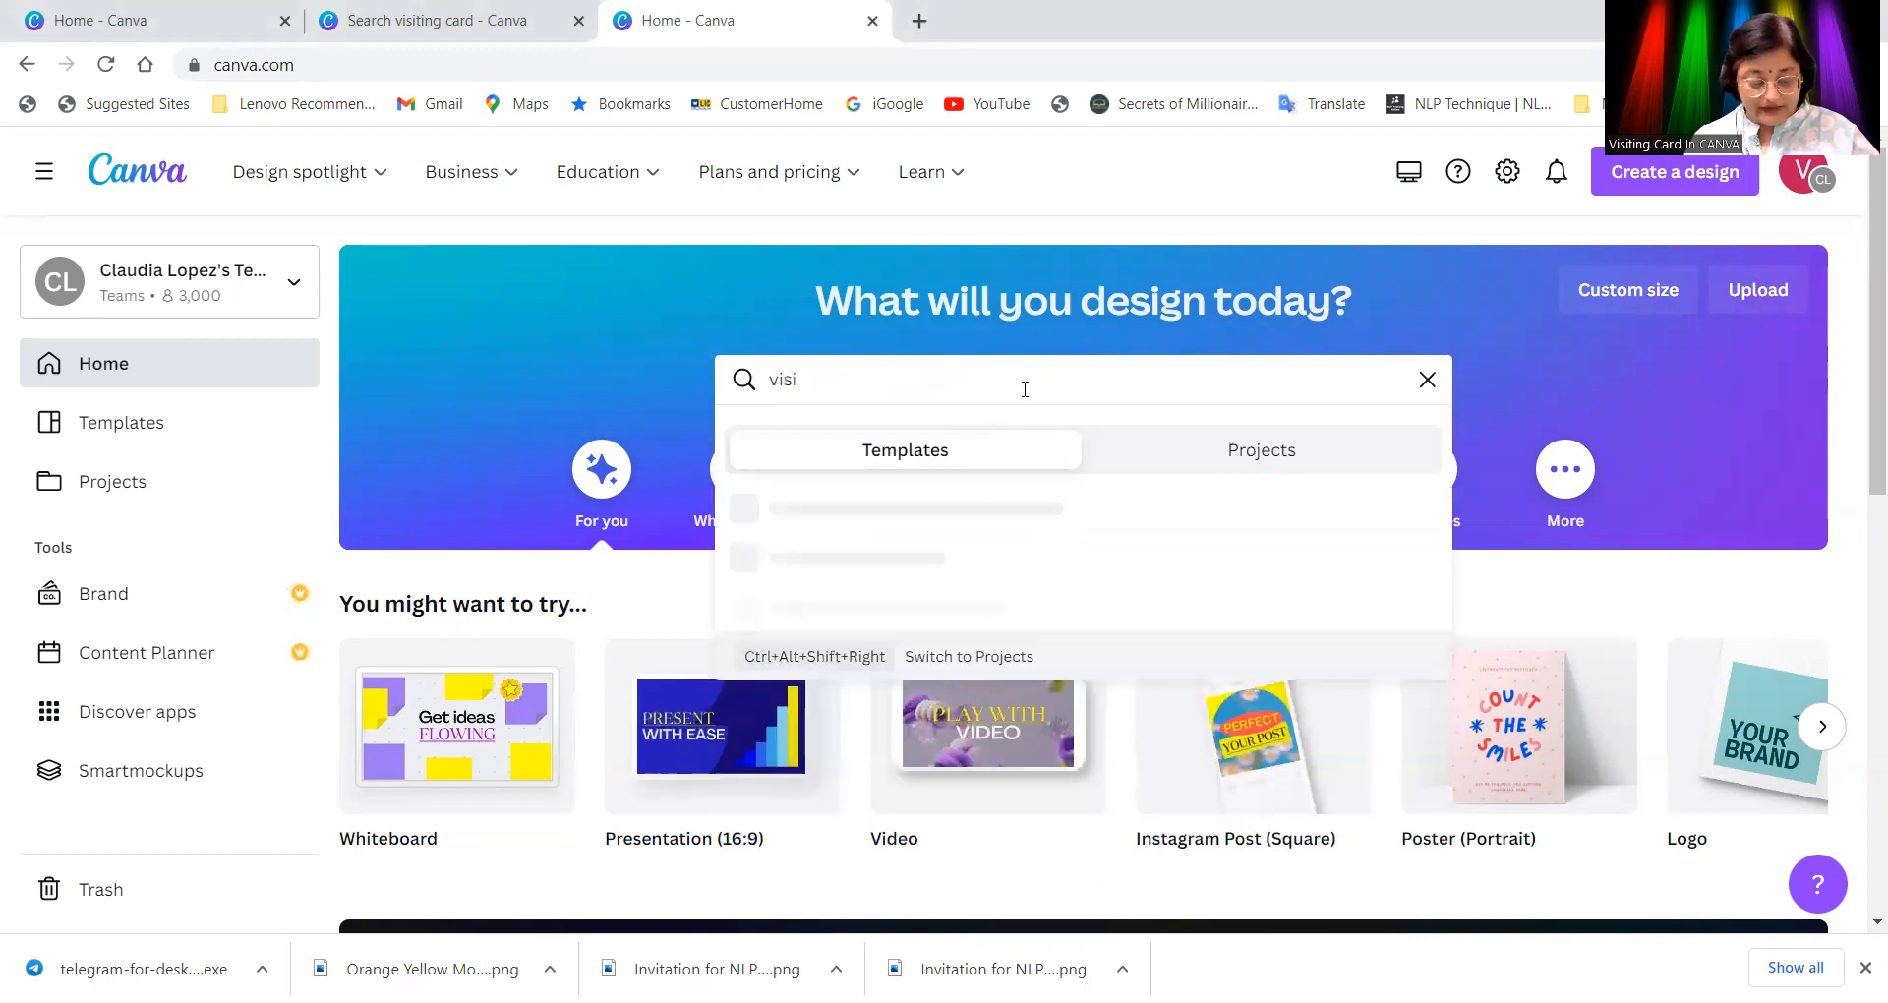
type("ting")
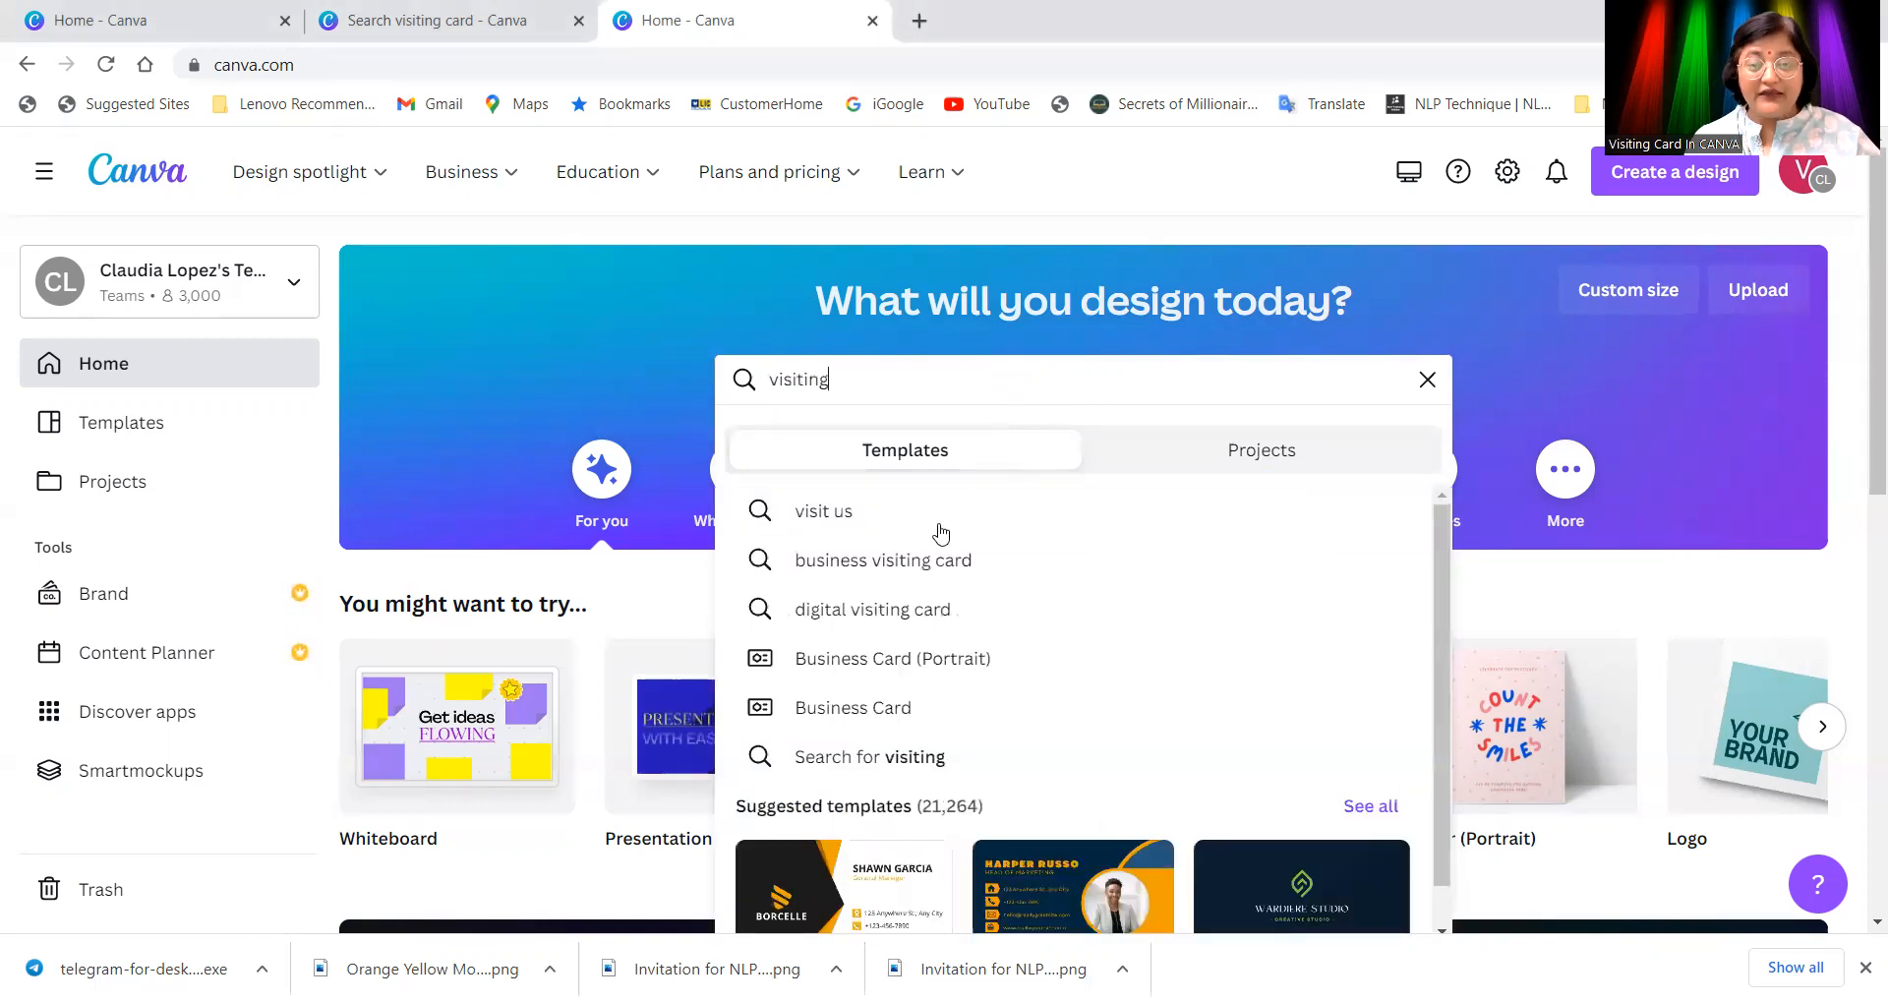
left_click(878, 562)
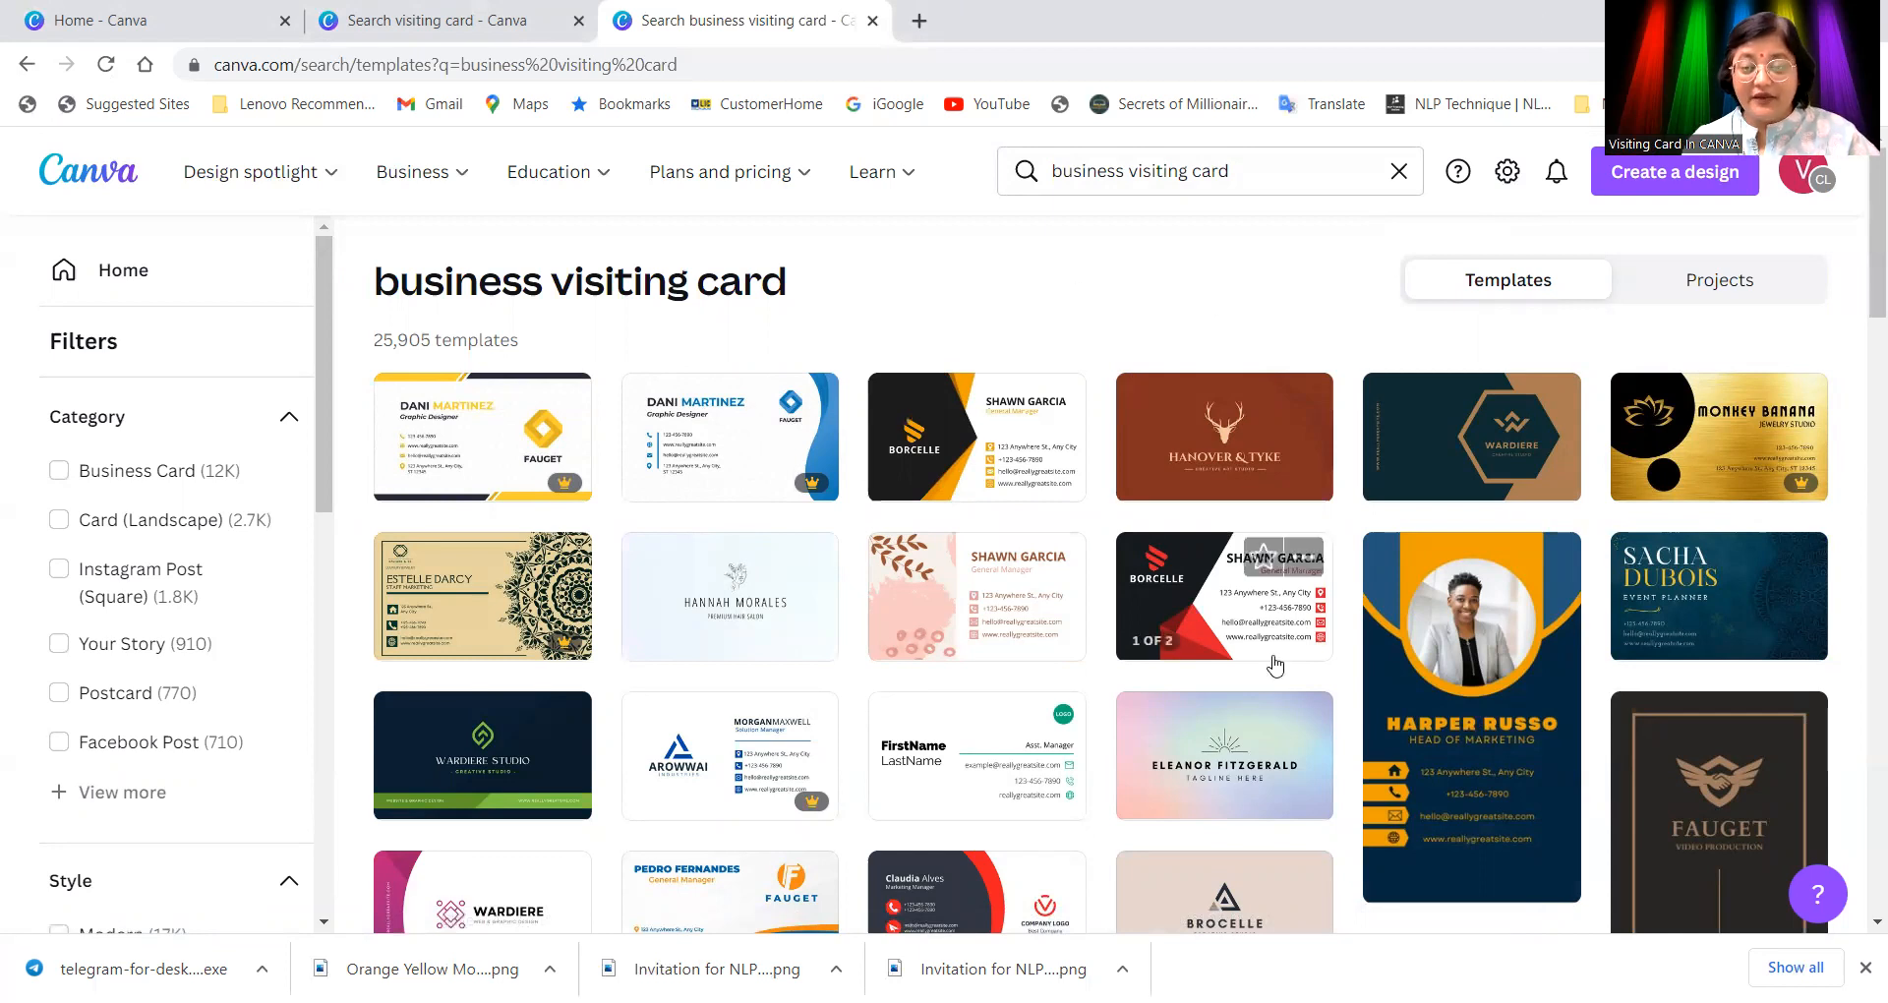
Step: Scroll down through the 25,905 business visiting card template results
scroll(1160, 704, "down", 3)
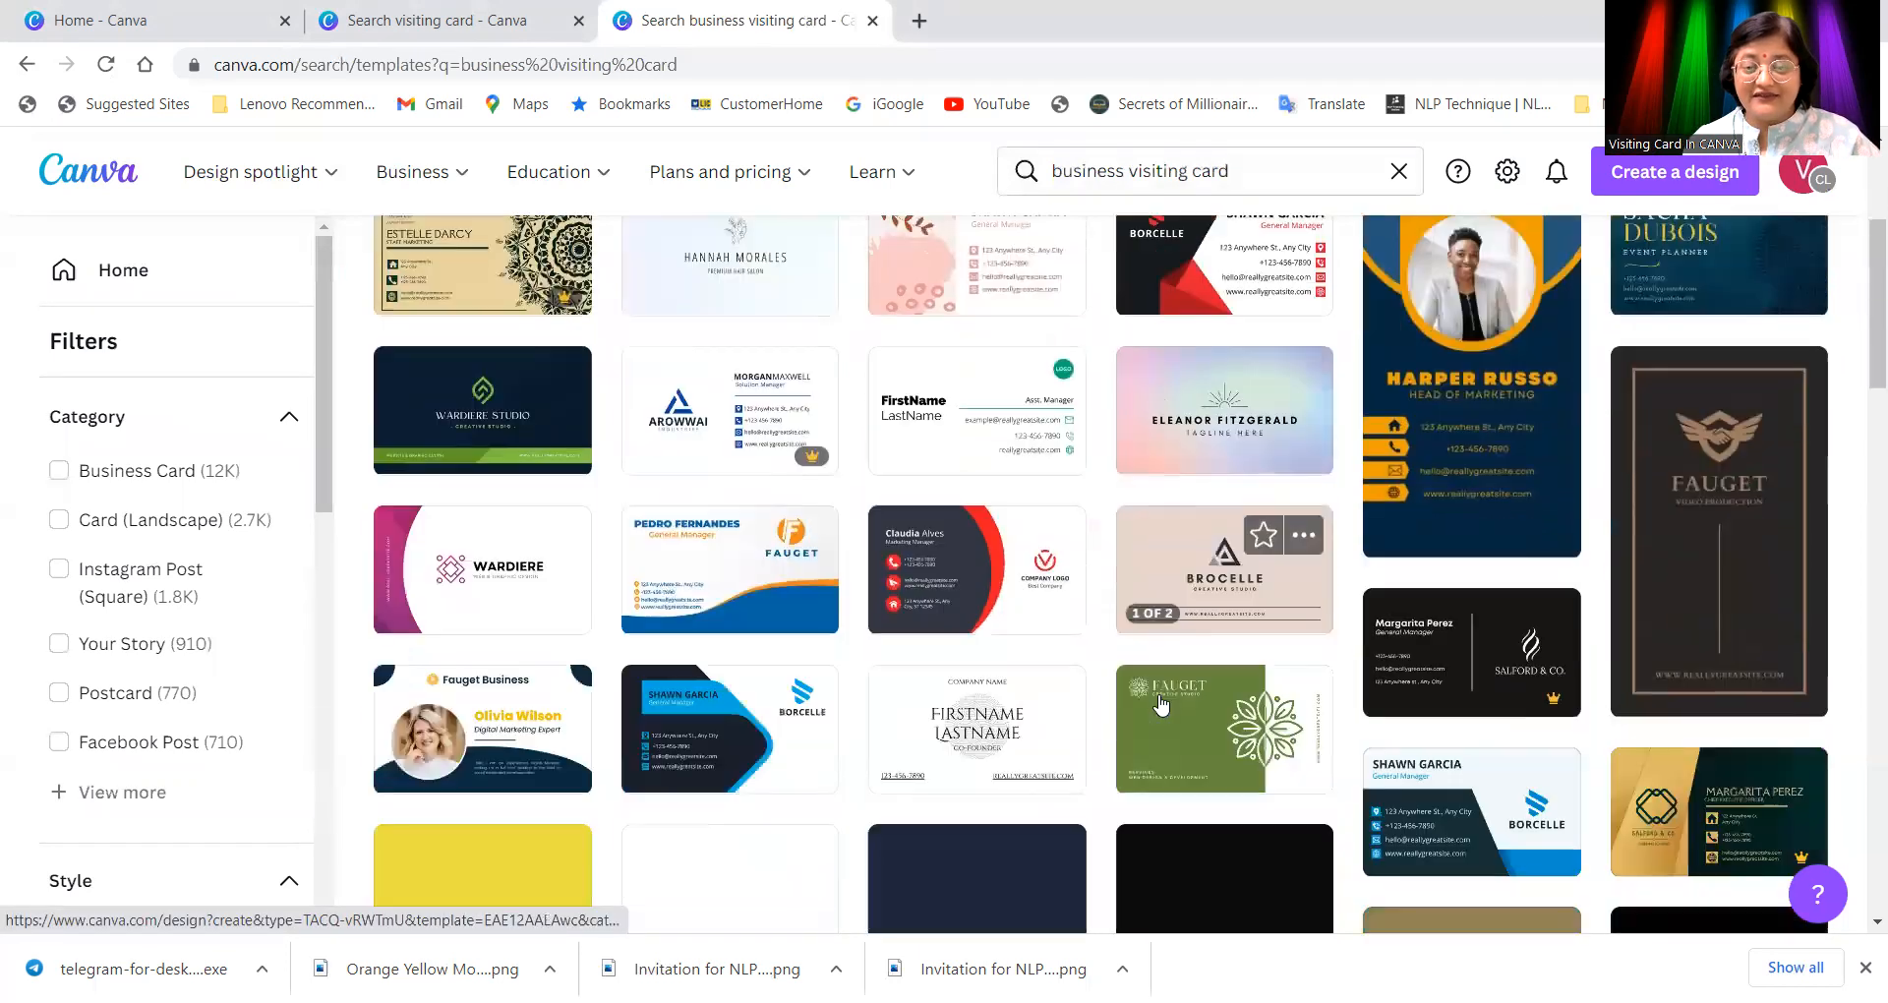
scroll(1161, 705, "down", 1)
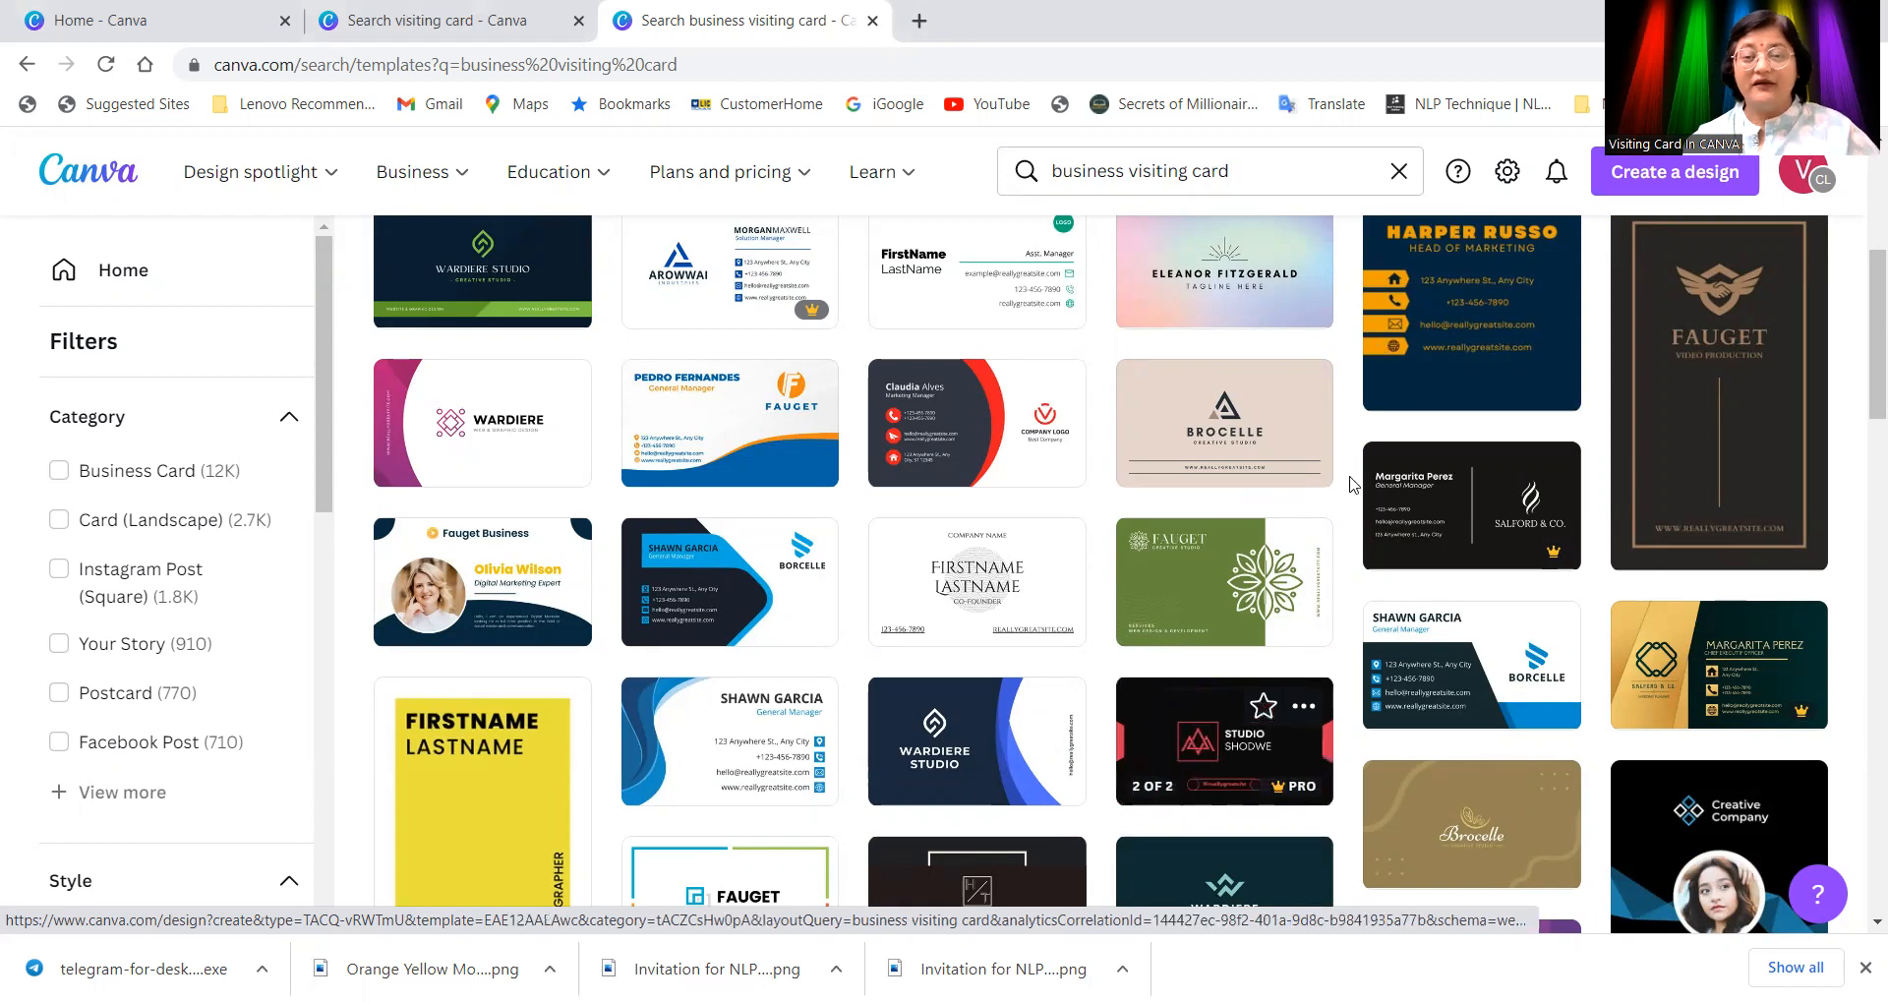
Step: Open the yellow-black Borcelle business card template for editing
scroll(1475, 668, "down", 4)
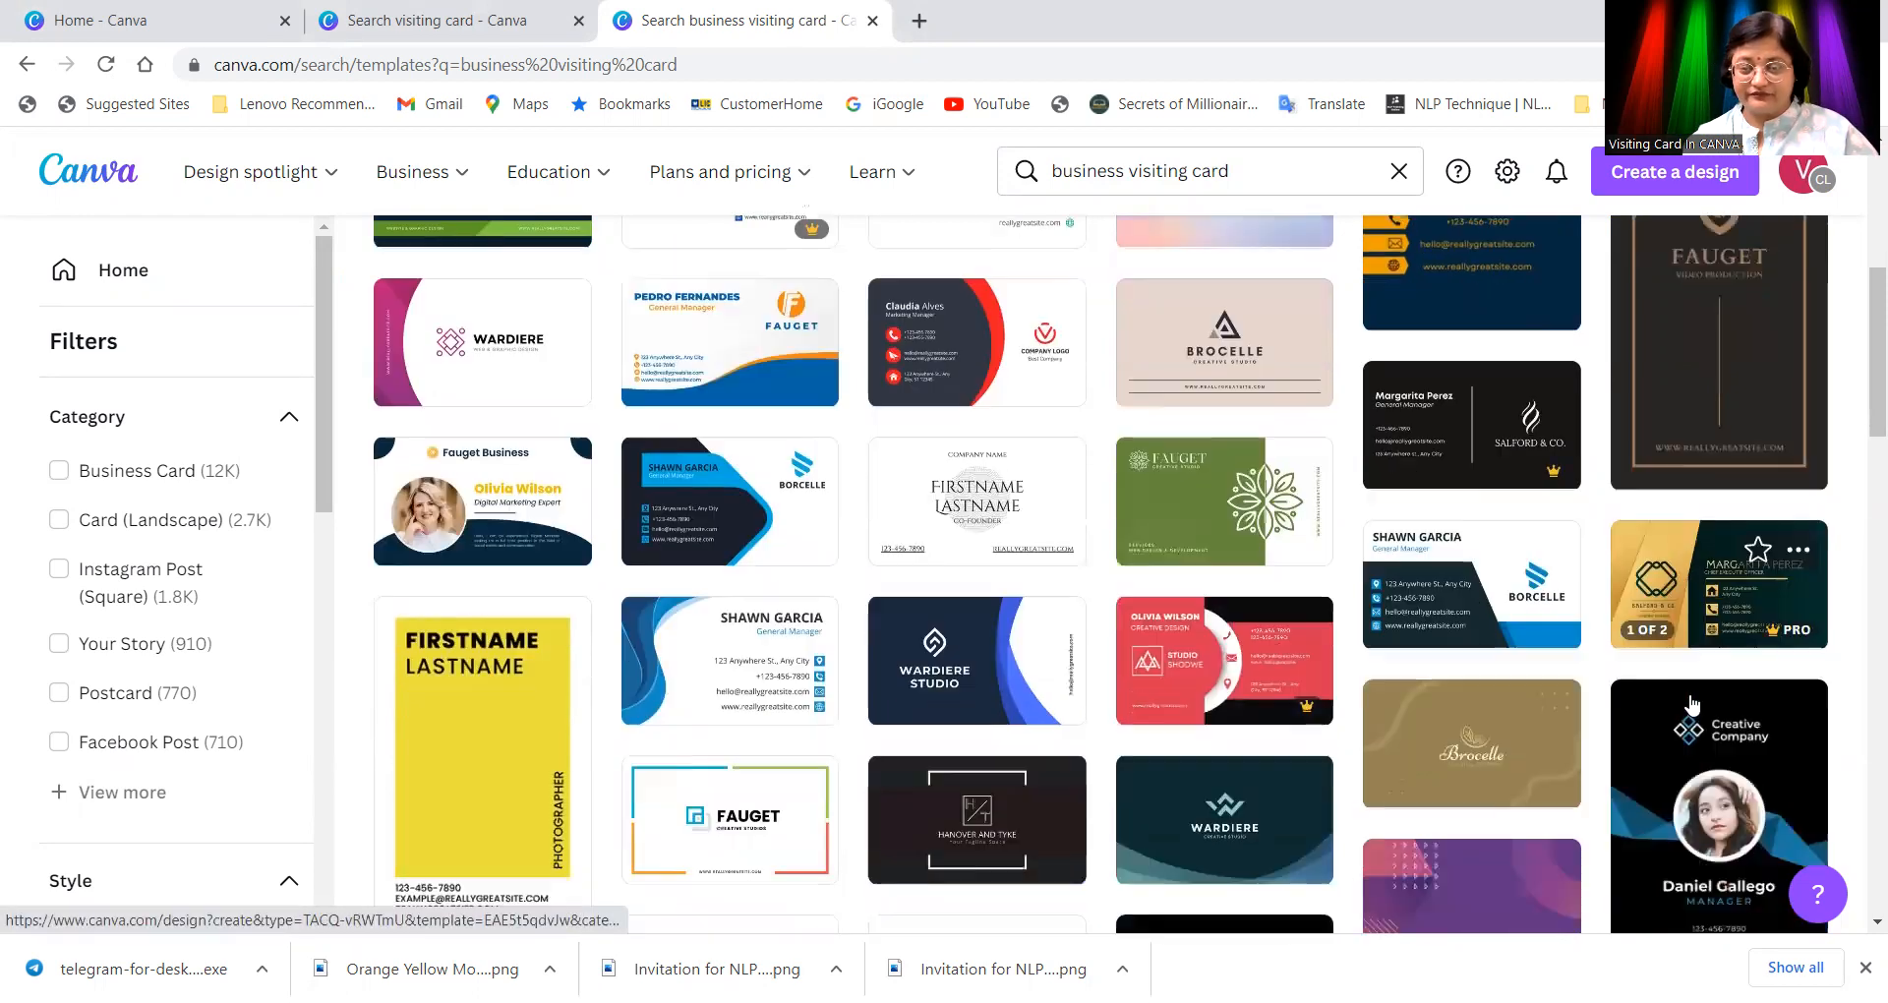
scroll(1426, 684, "down", 8)
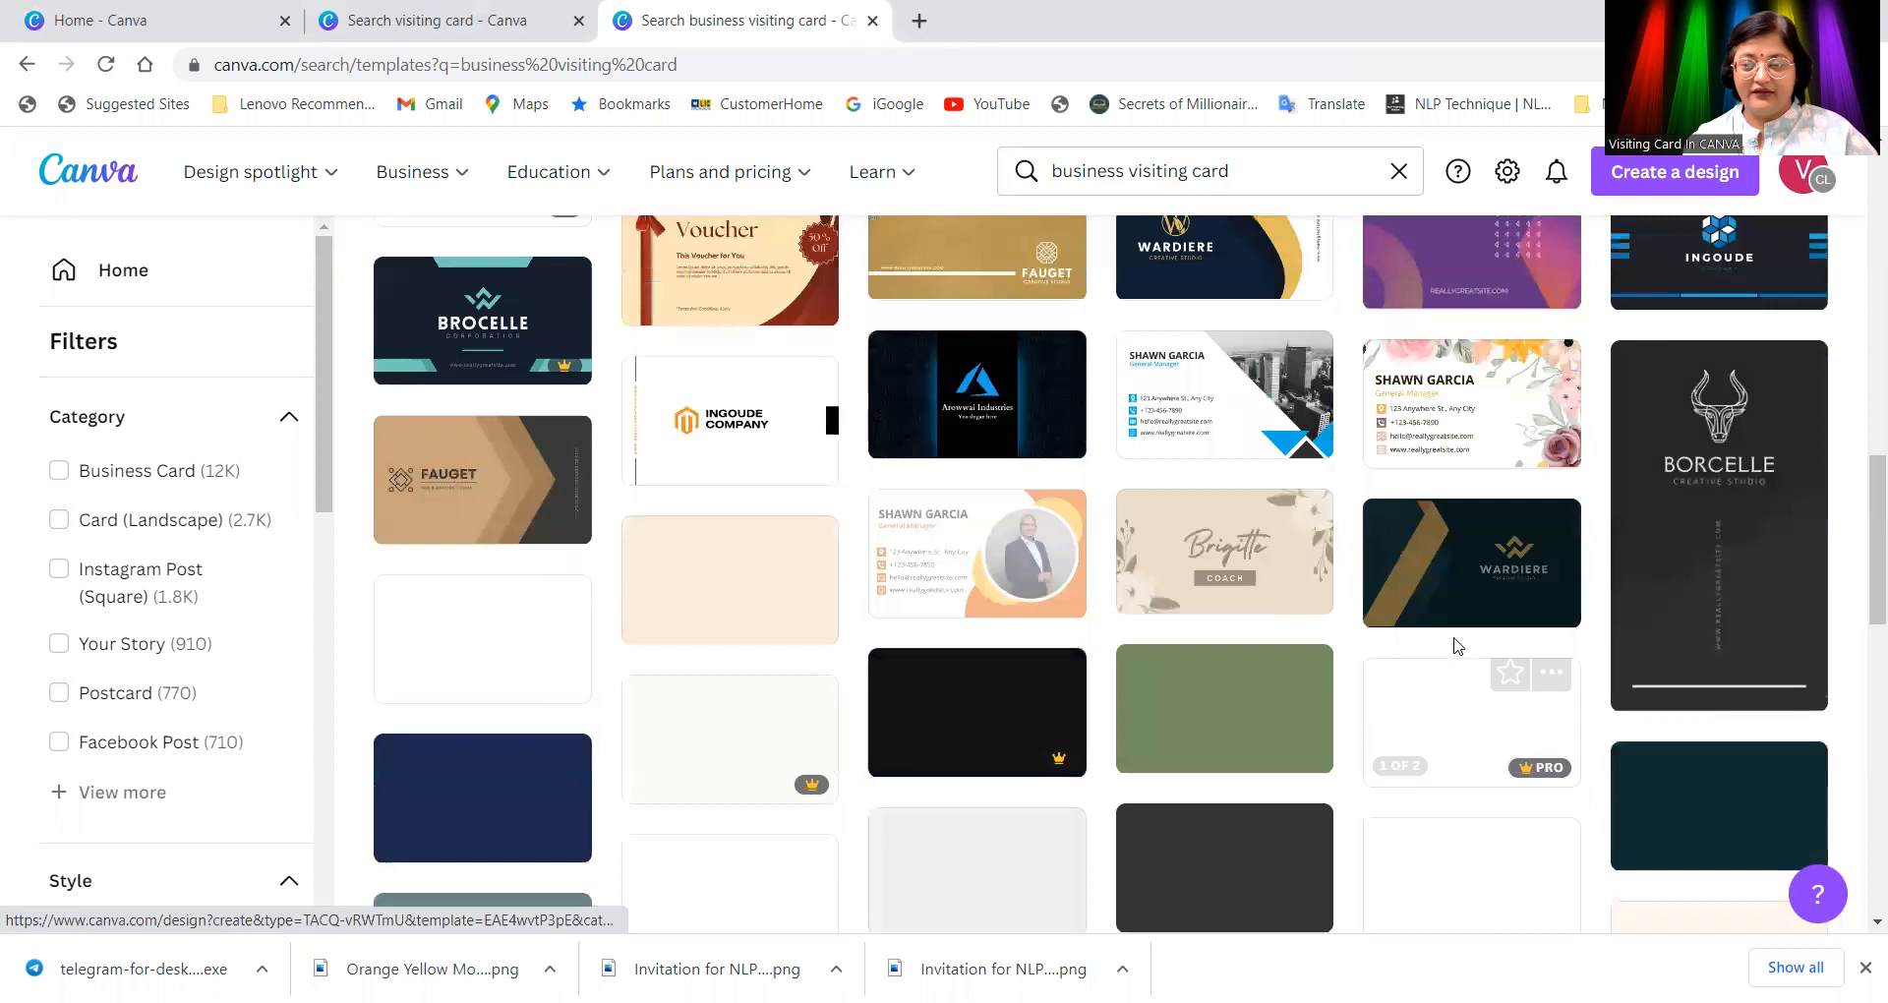
scroll(1453, 646, "up", 3)
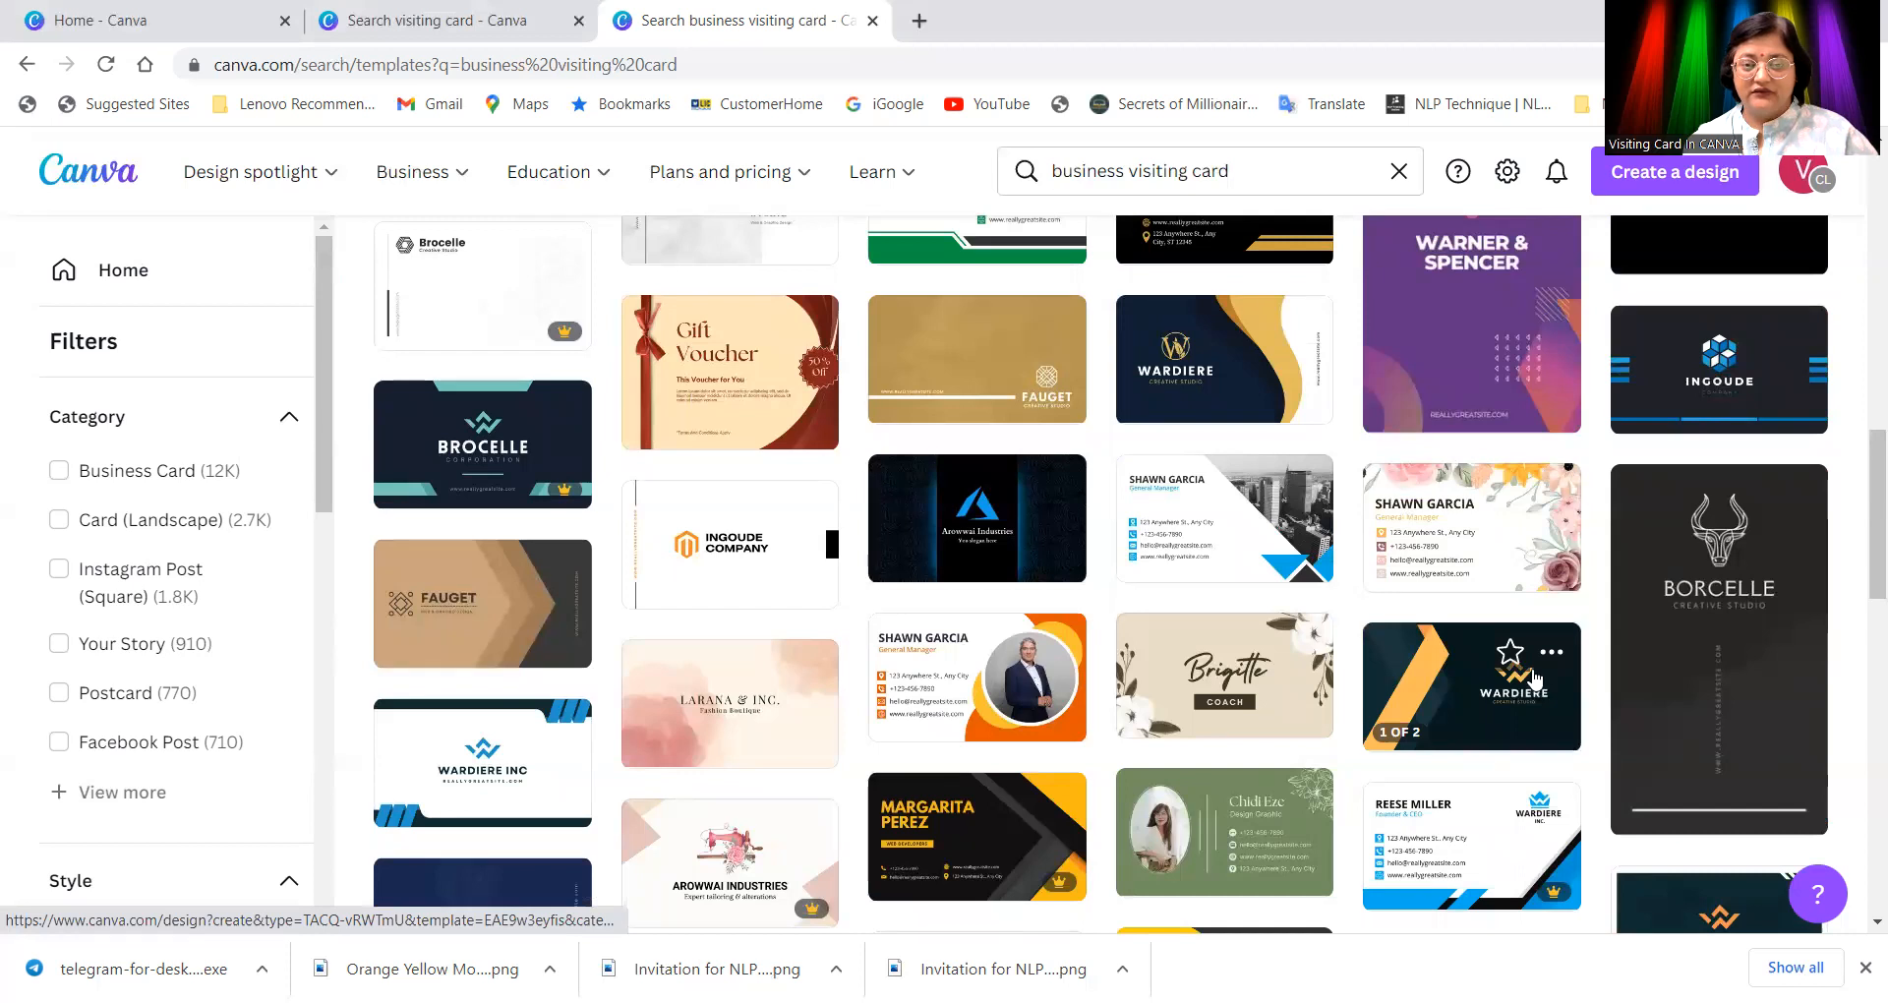
scroll(1533, 679, "up", 10)
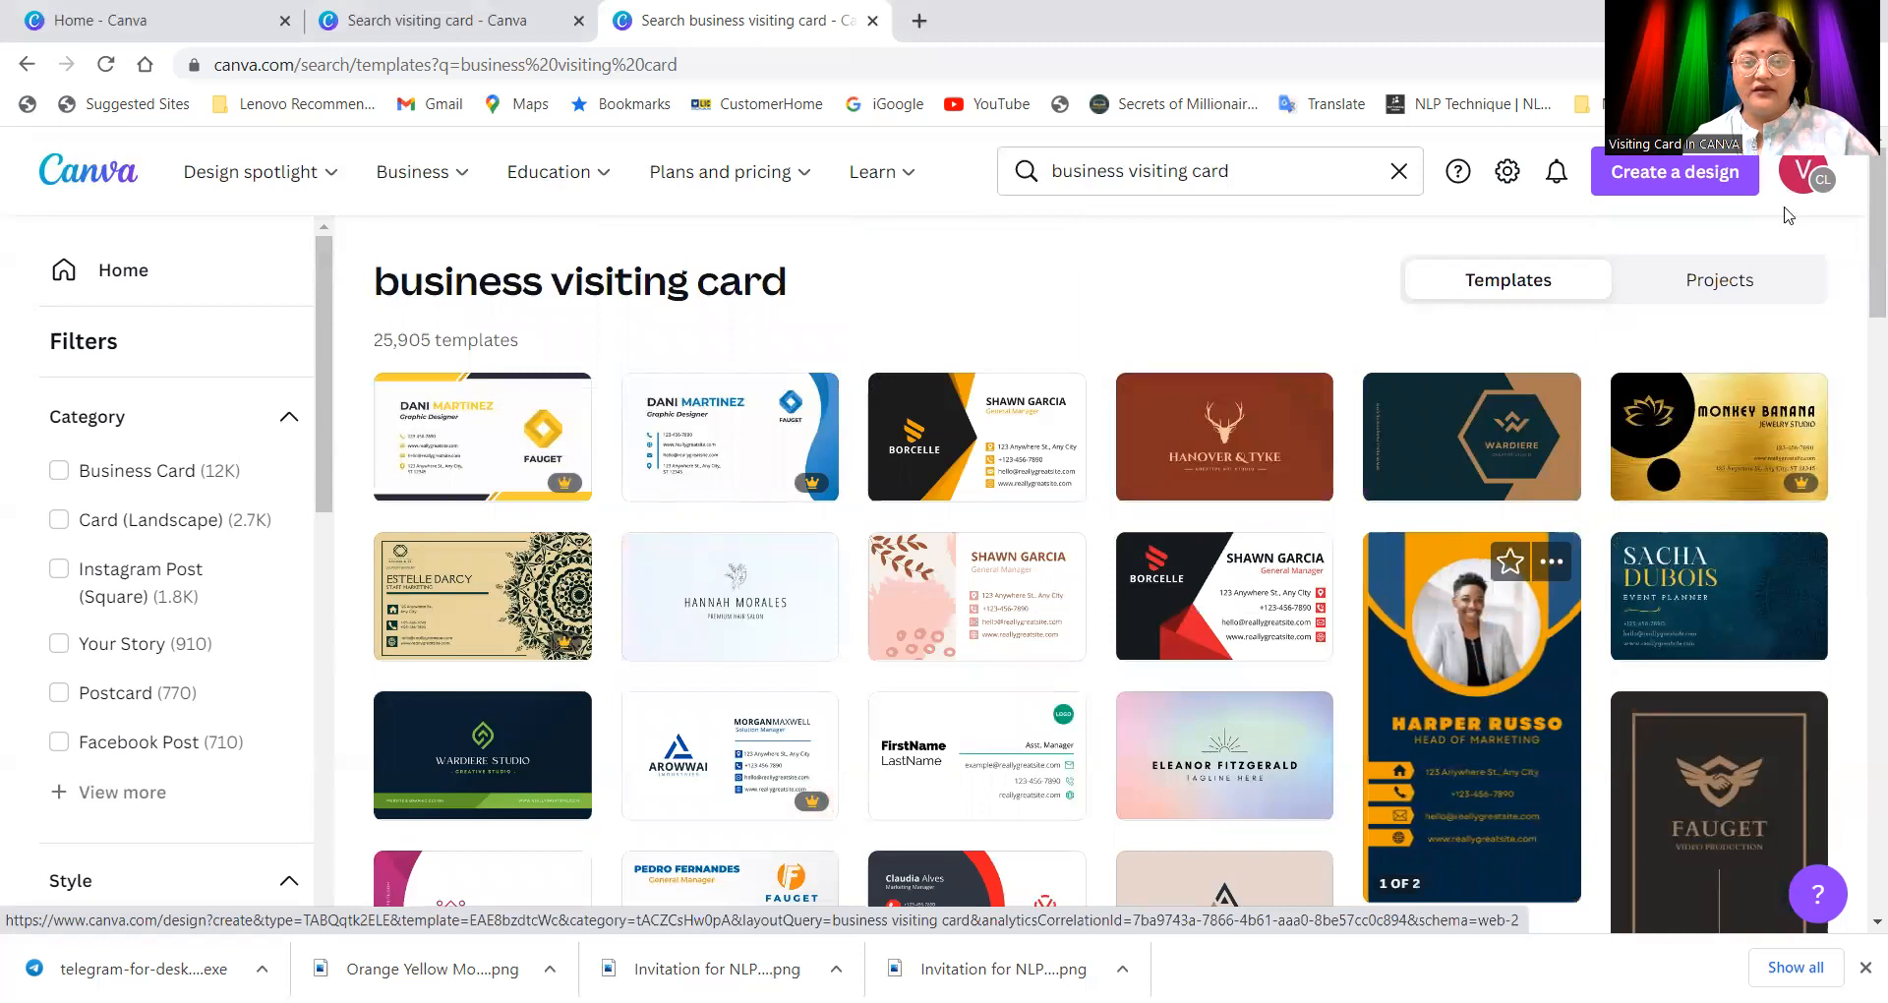
left_click(1005, 480)
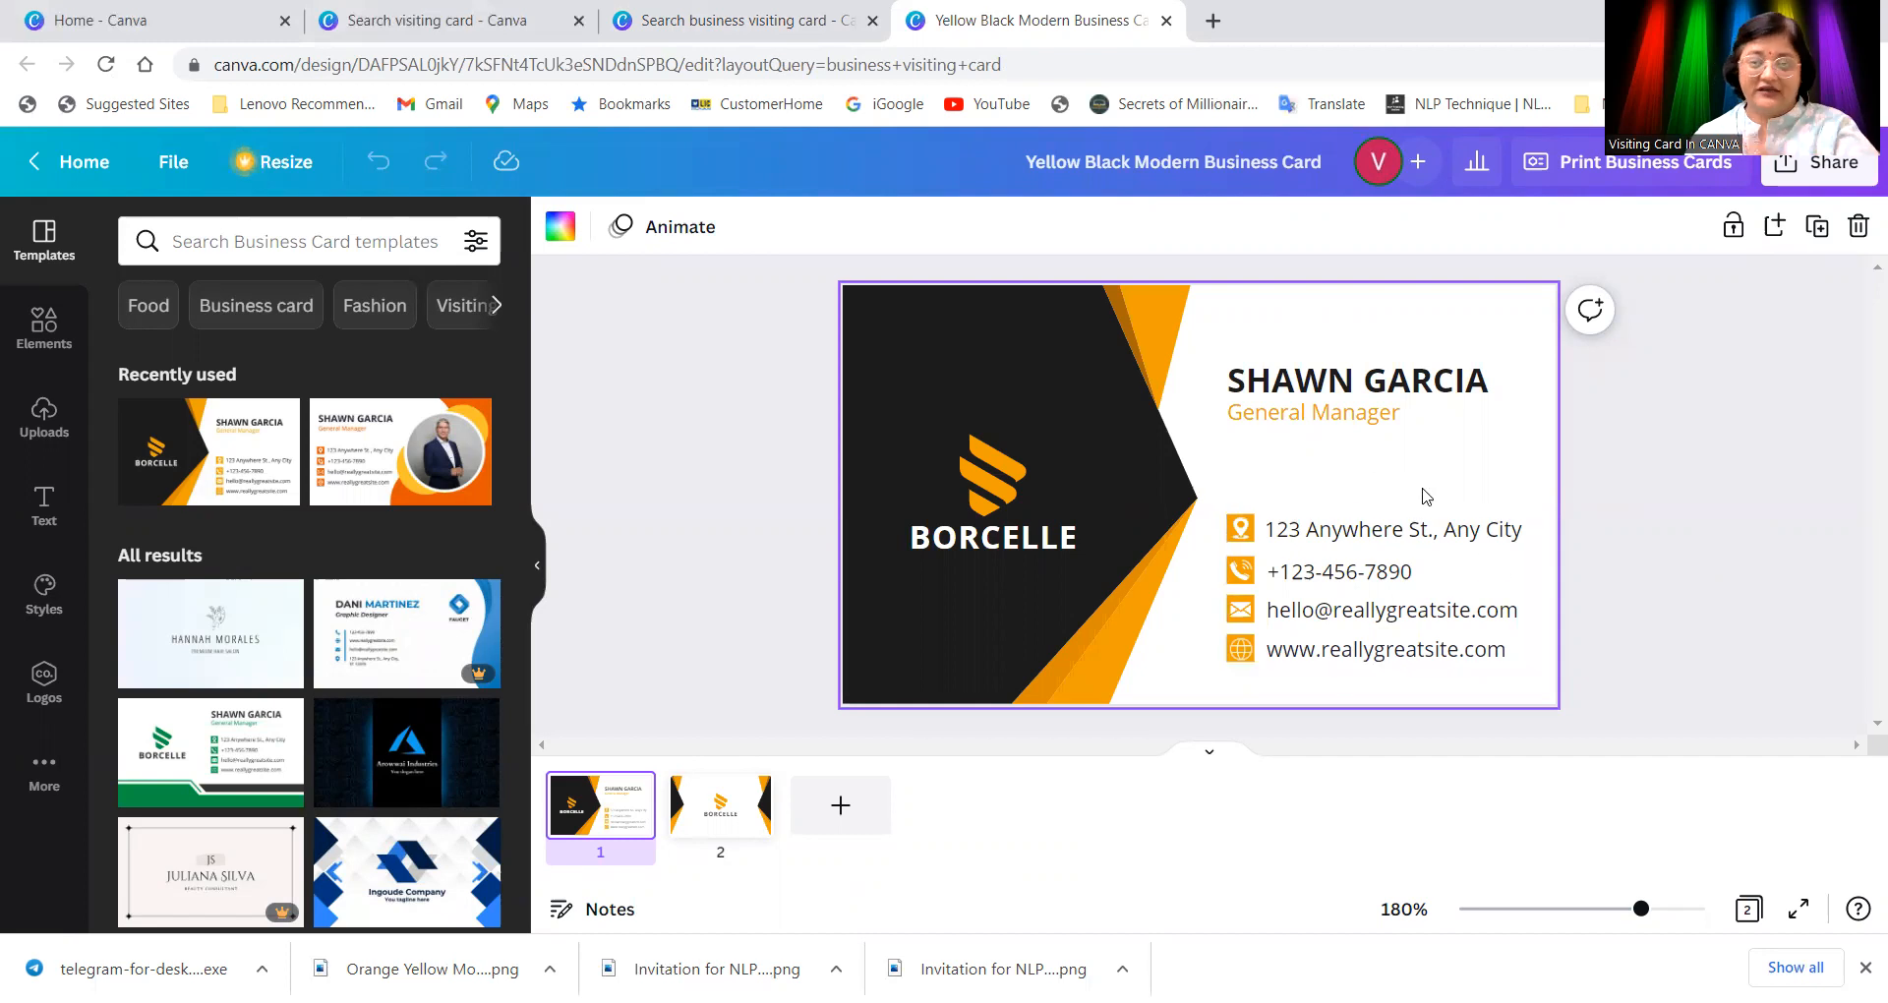
Step: Delete the orange logo icon from the card's dark left panel
left_click(993, 500)
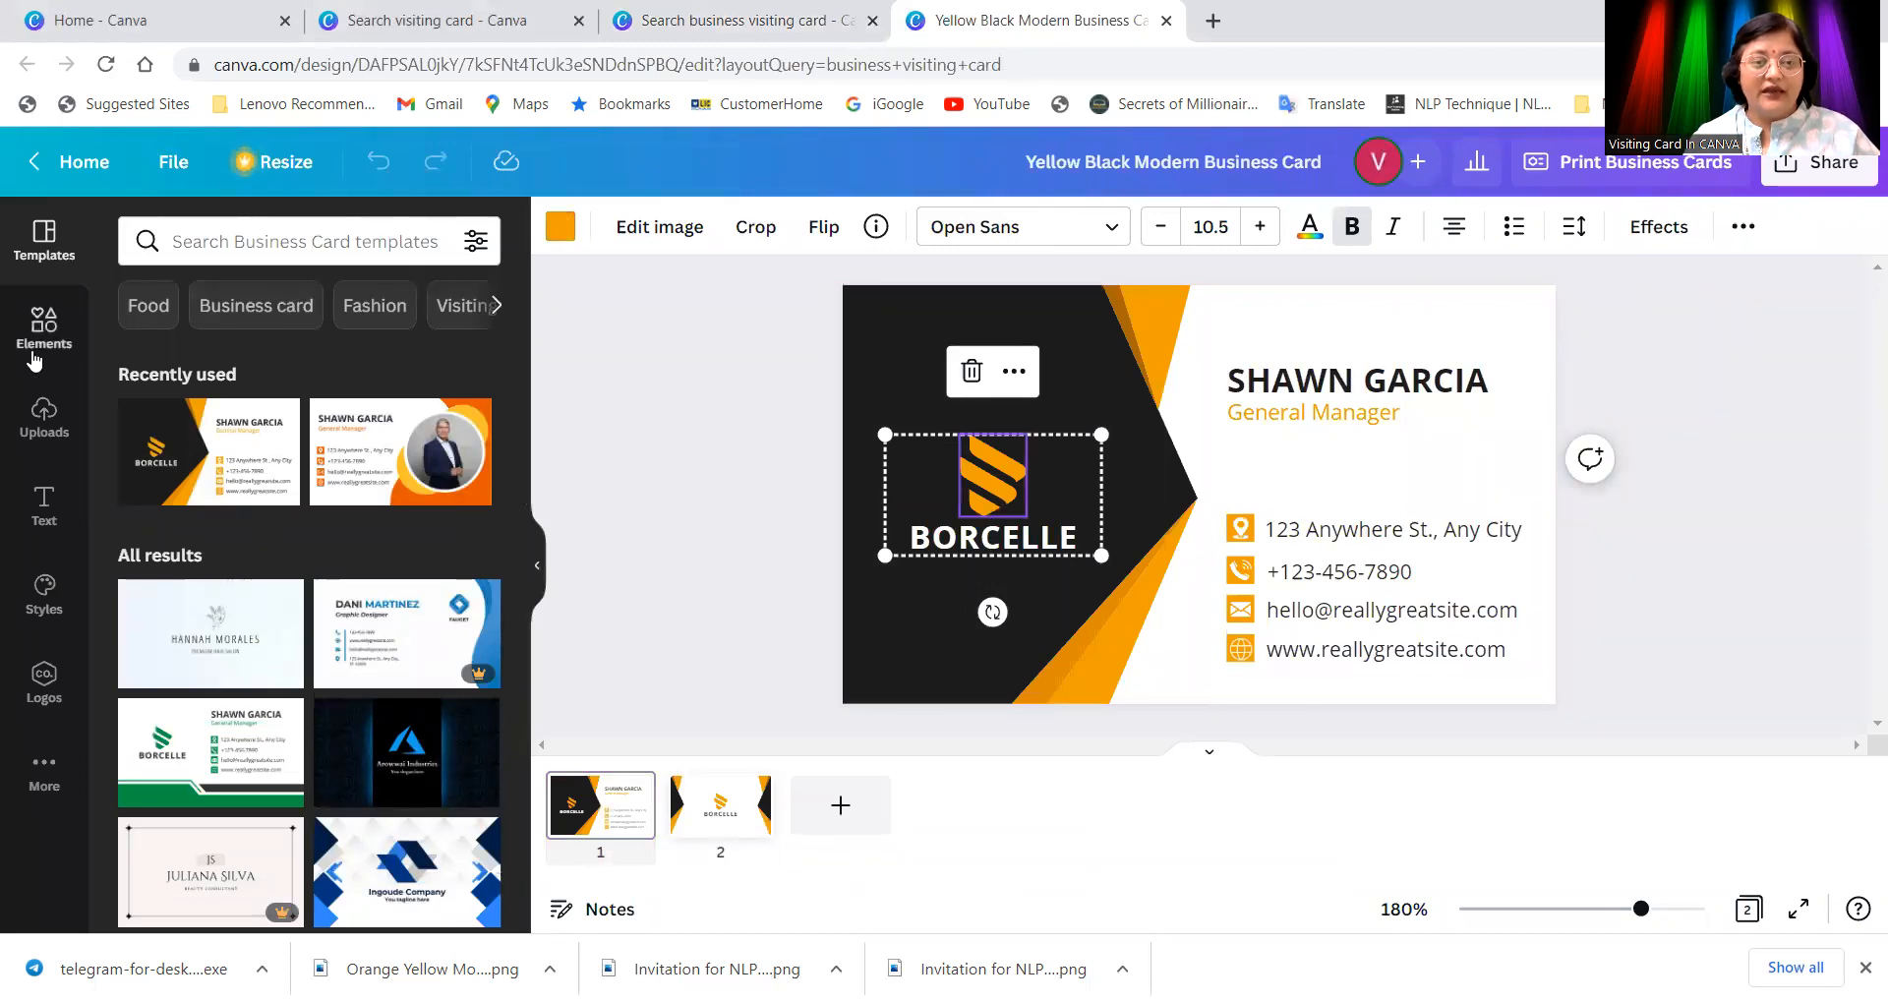
left_click(44, 418)
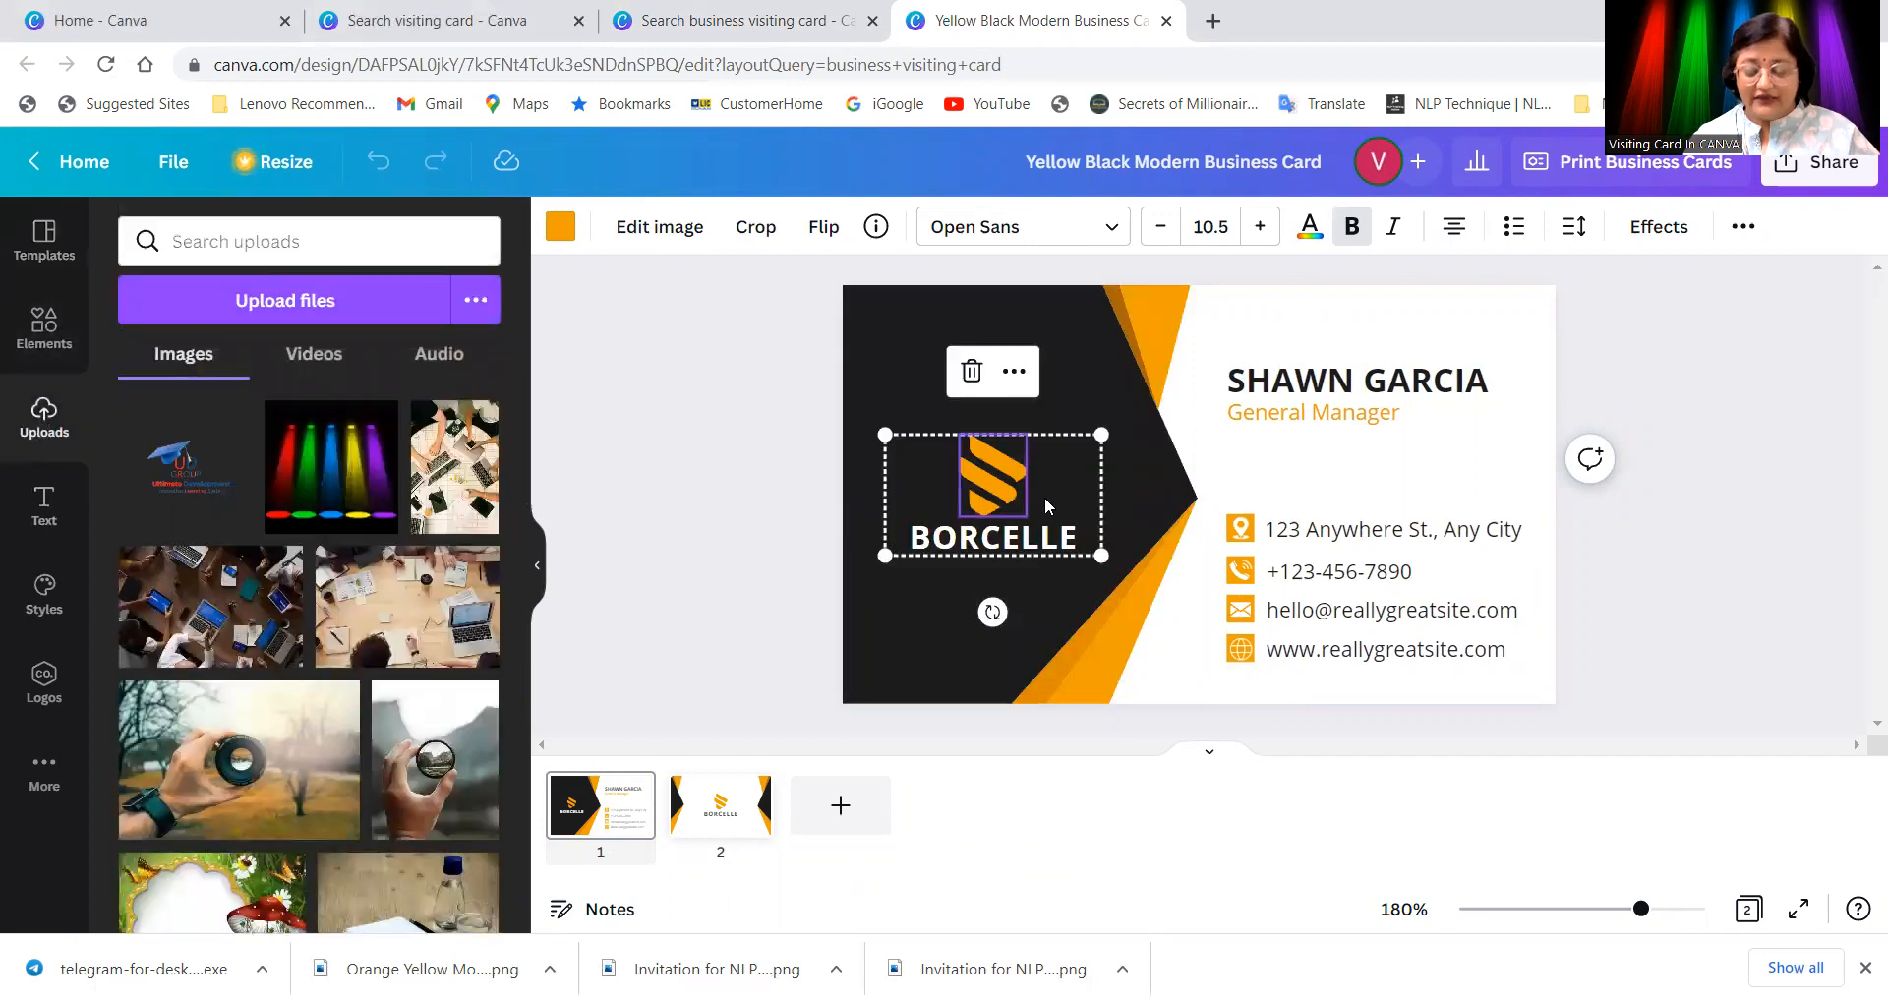
key("Delete")
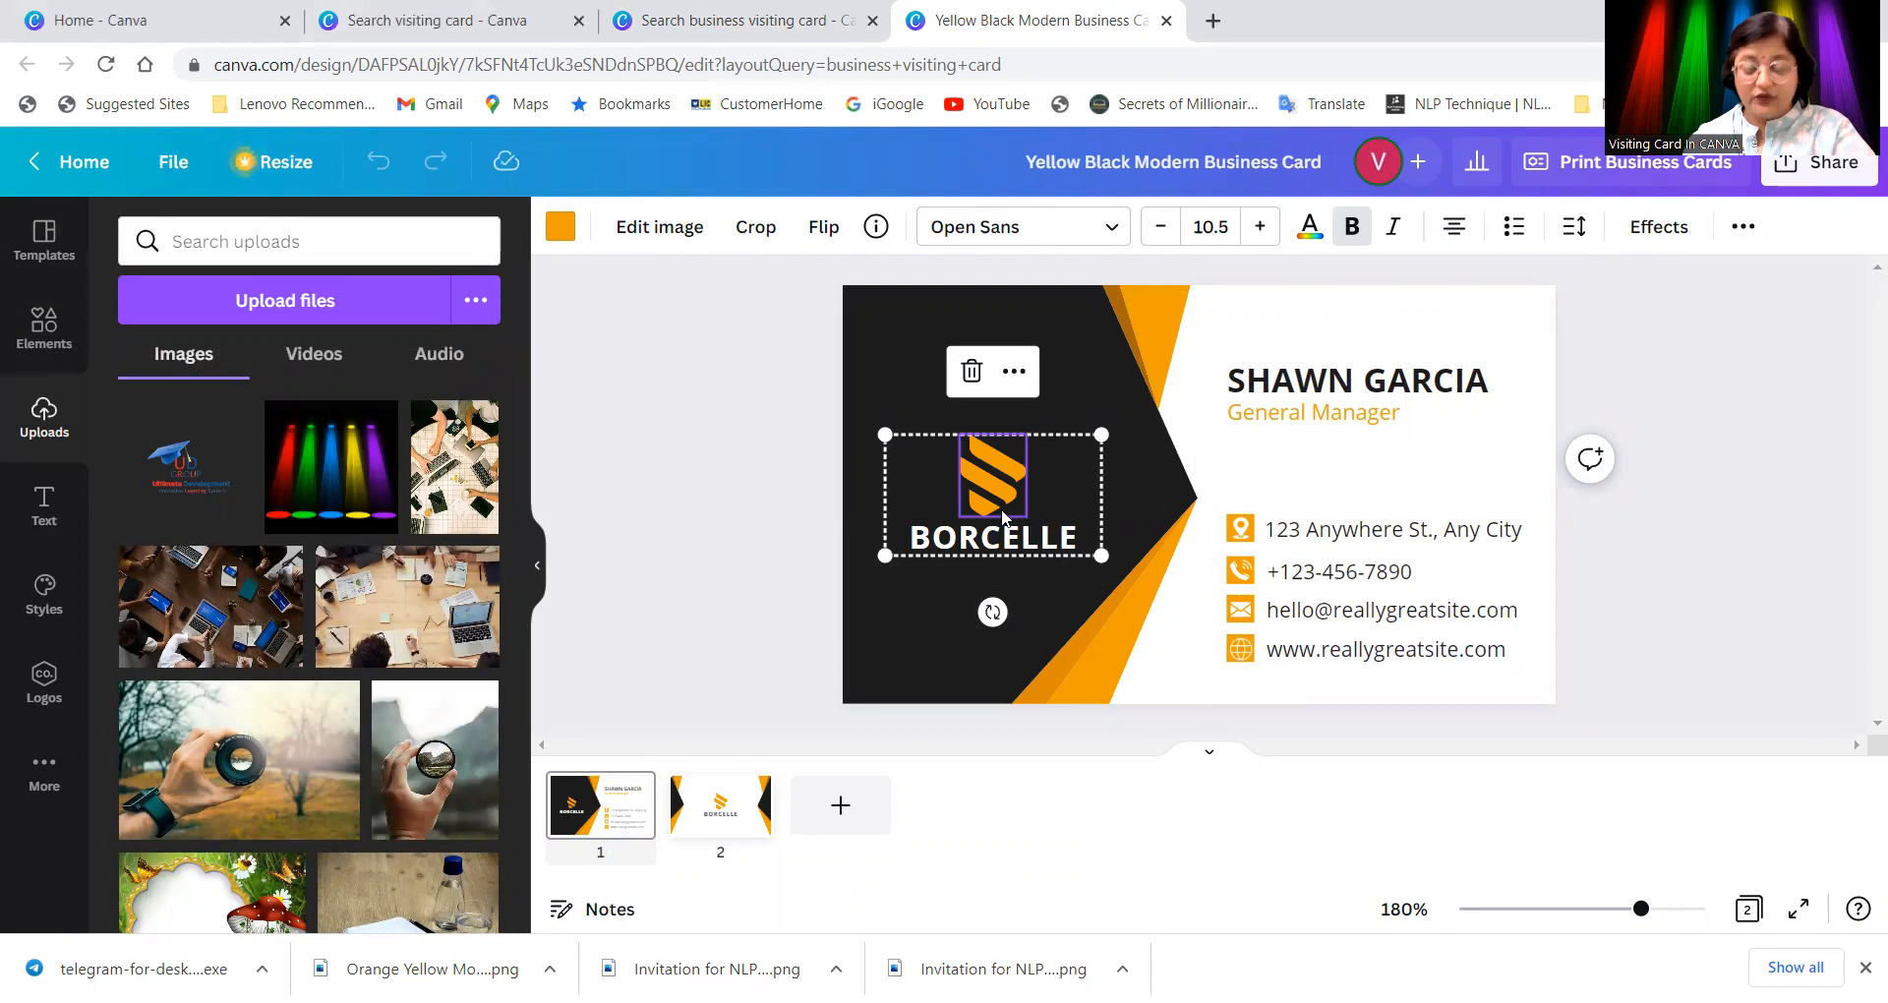
left_click(1003, 516)
key("Delete")
Step: Delete the BORCELLE name text, restoring the background image removed by mistake
double_click(1006, 539)
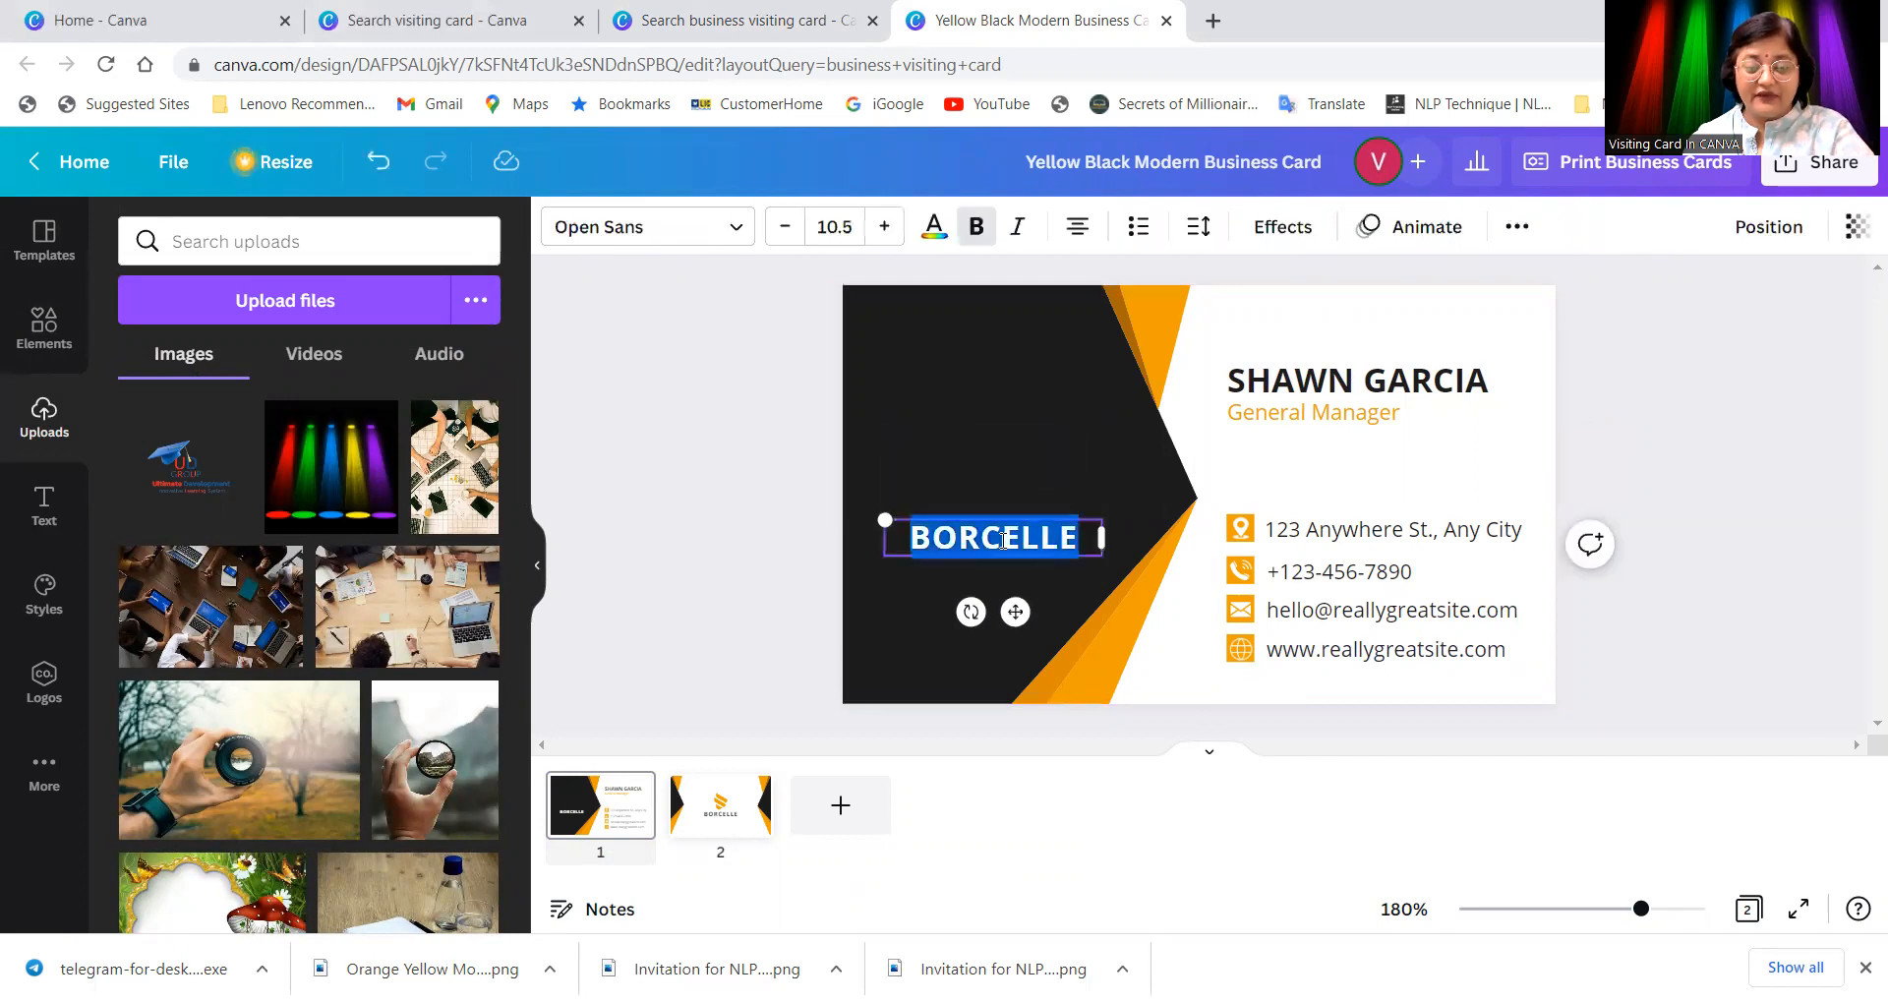
key("Delete")
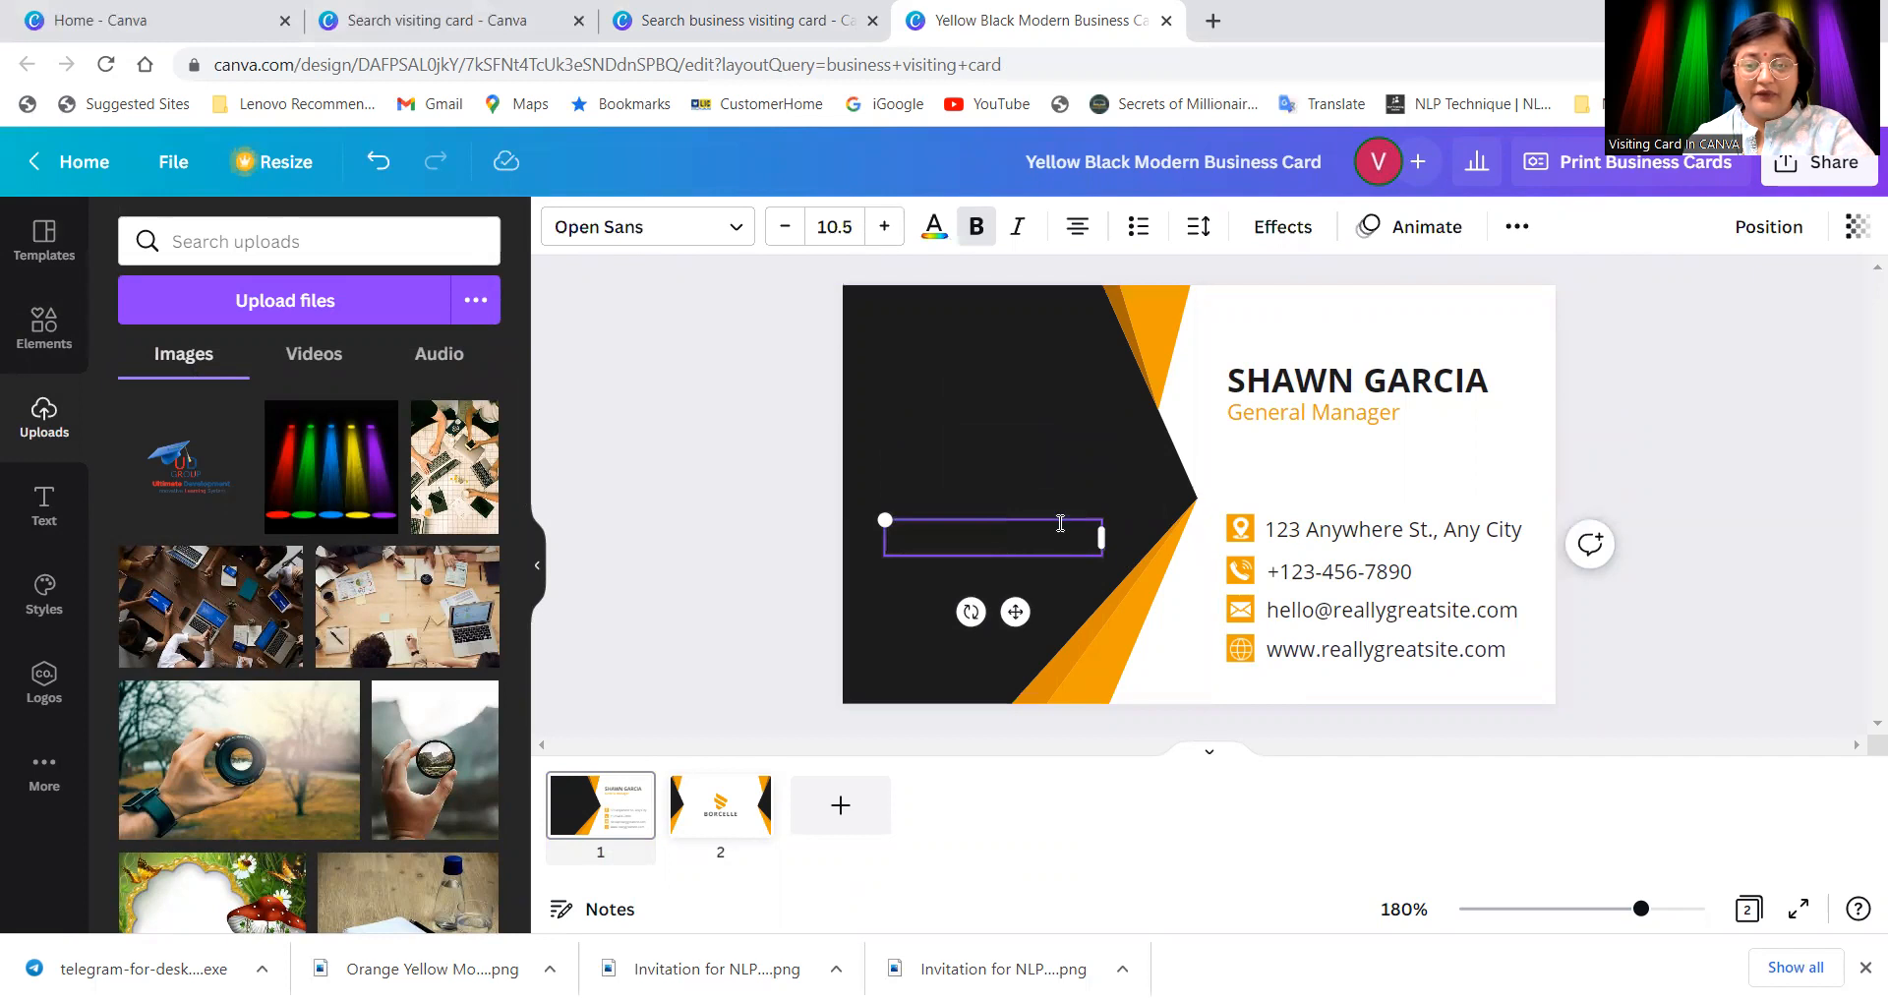
left_click(1054, 521)
key("Delete")
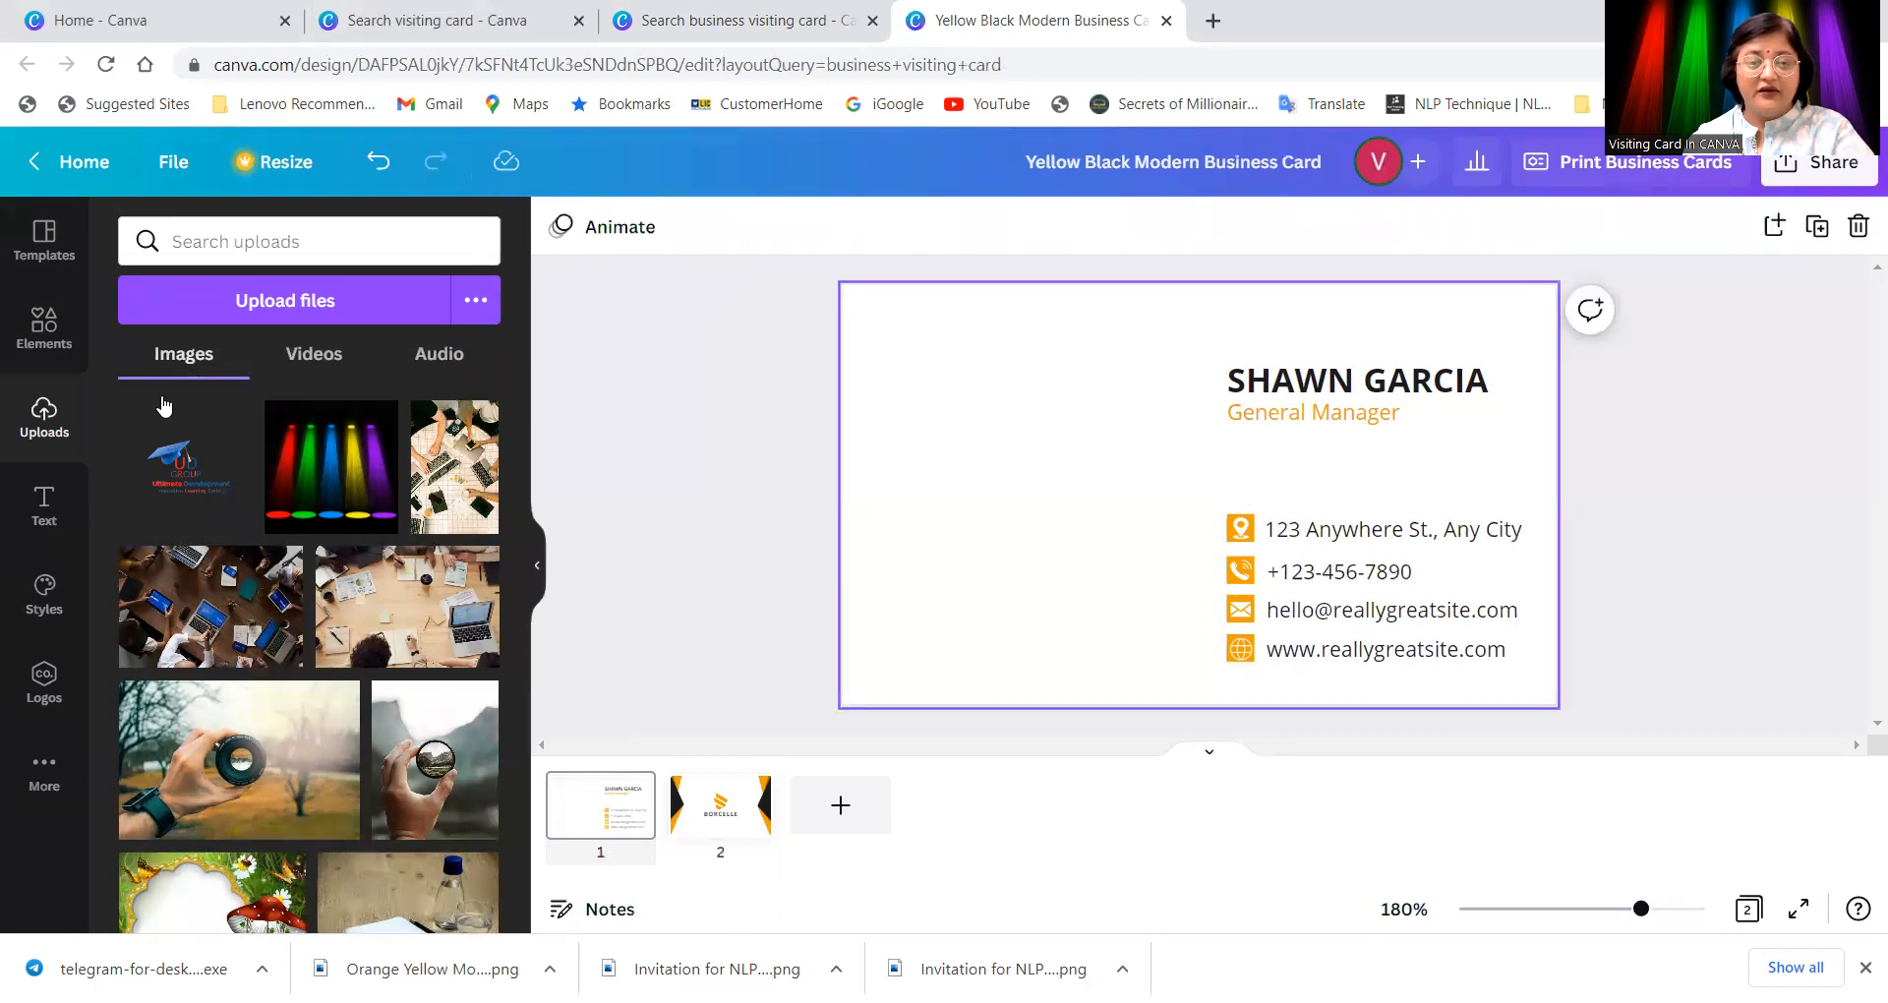
key("ctrl+z")
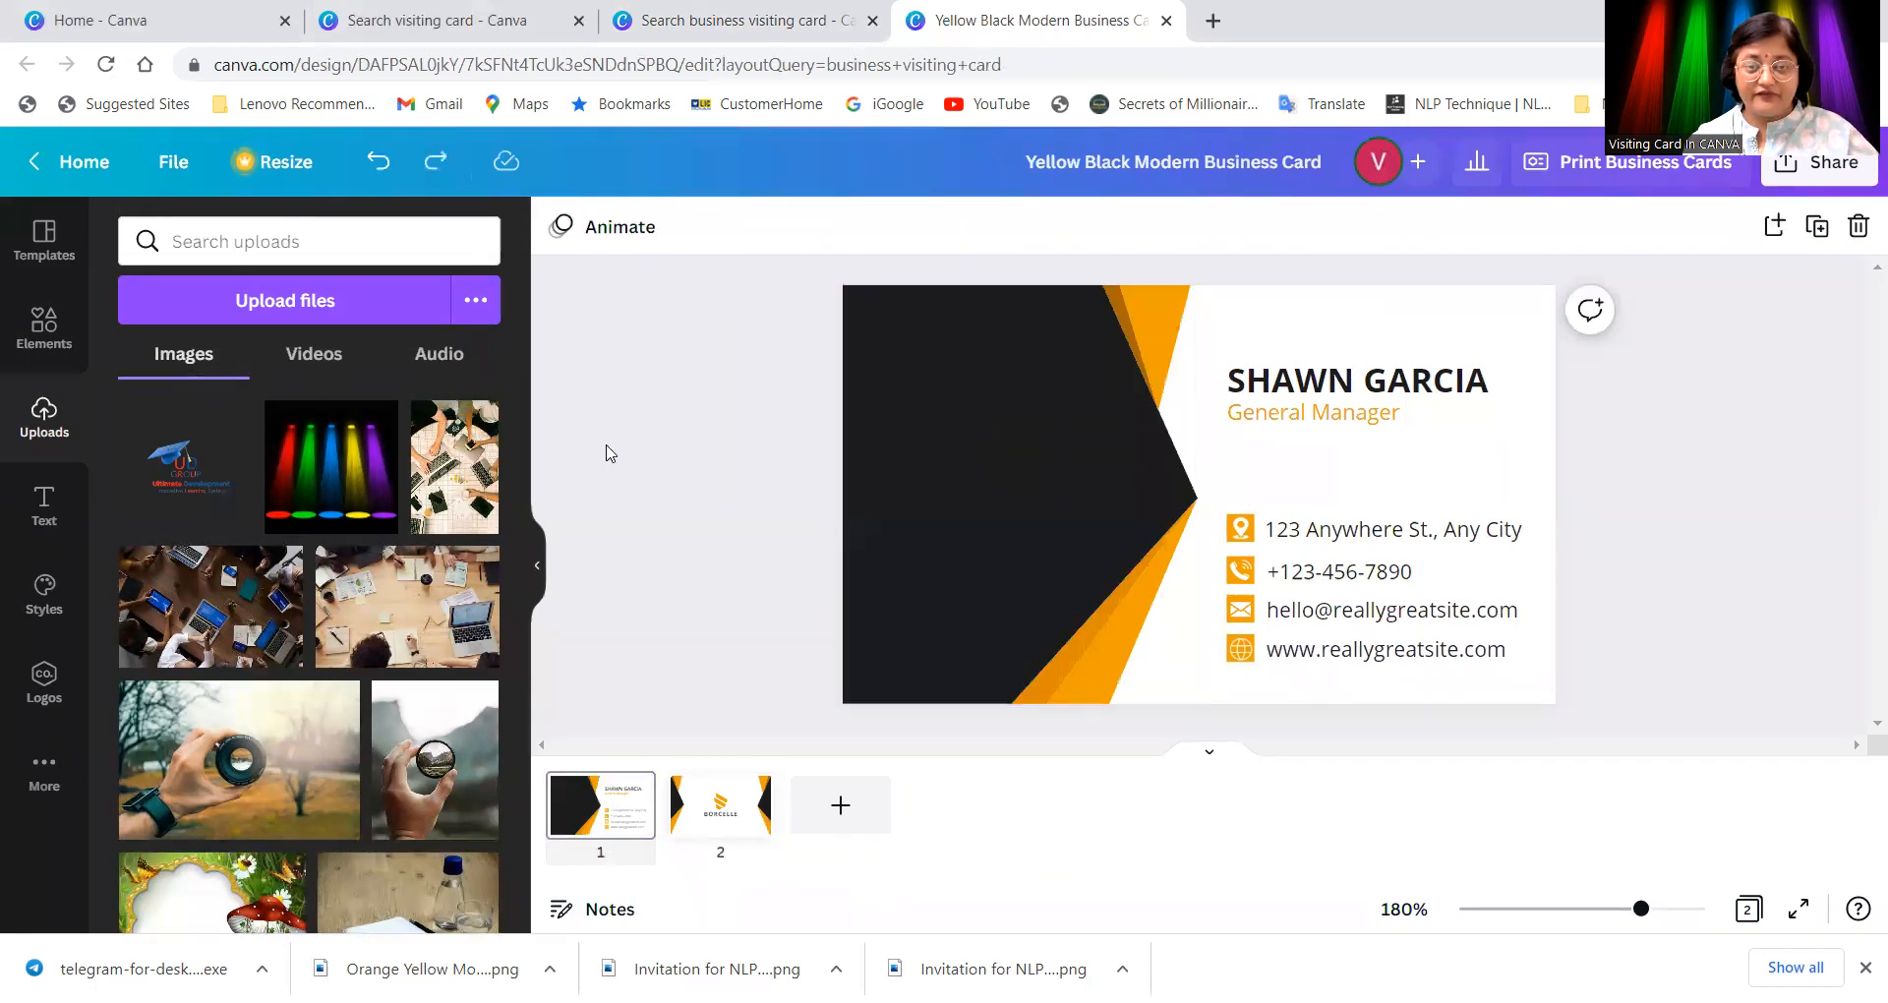
Step: Add the uploaded UD Group logo and move it into the dark left panel
left_click(175, 460)
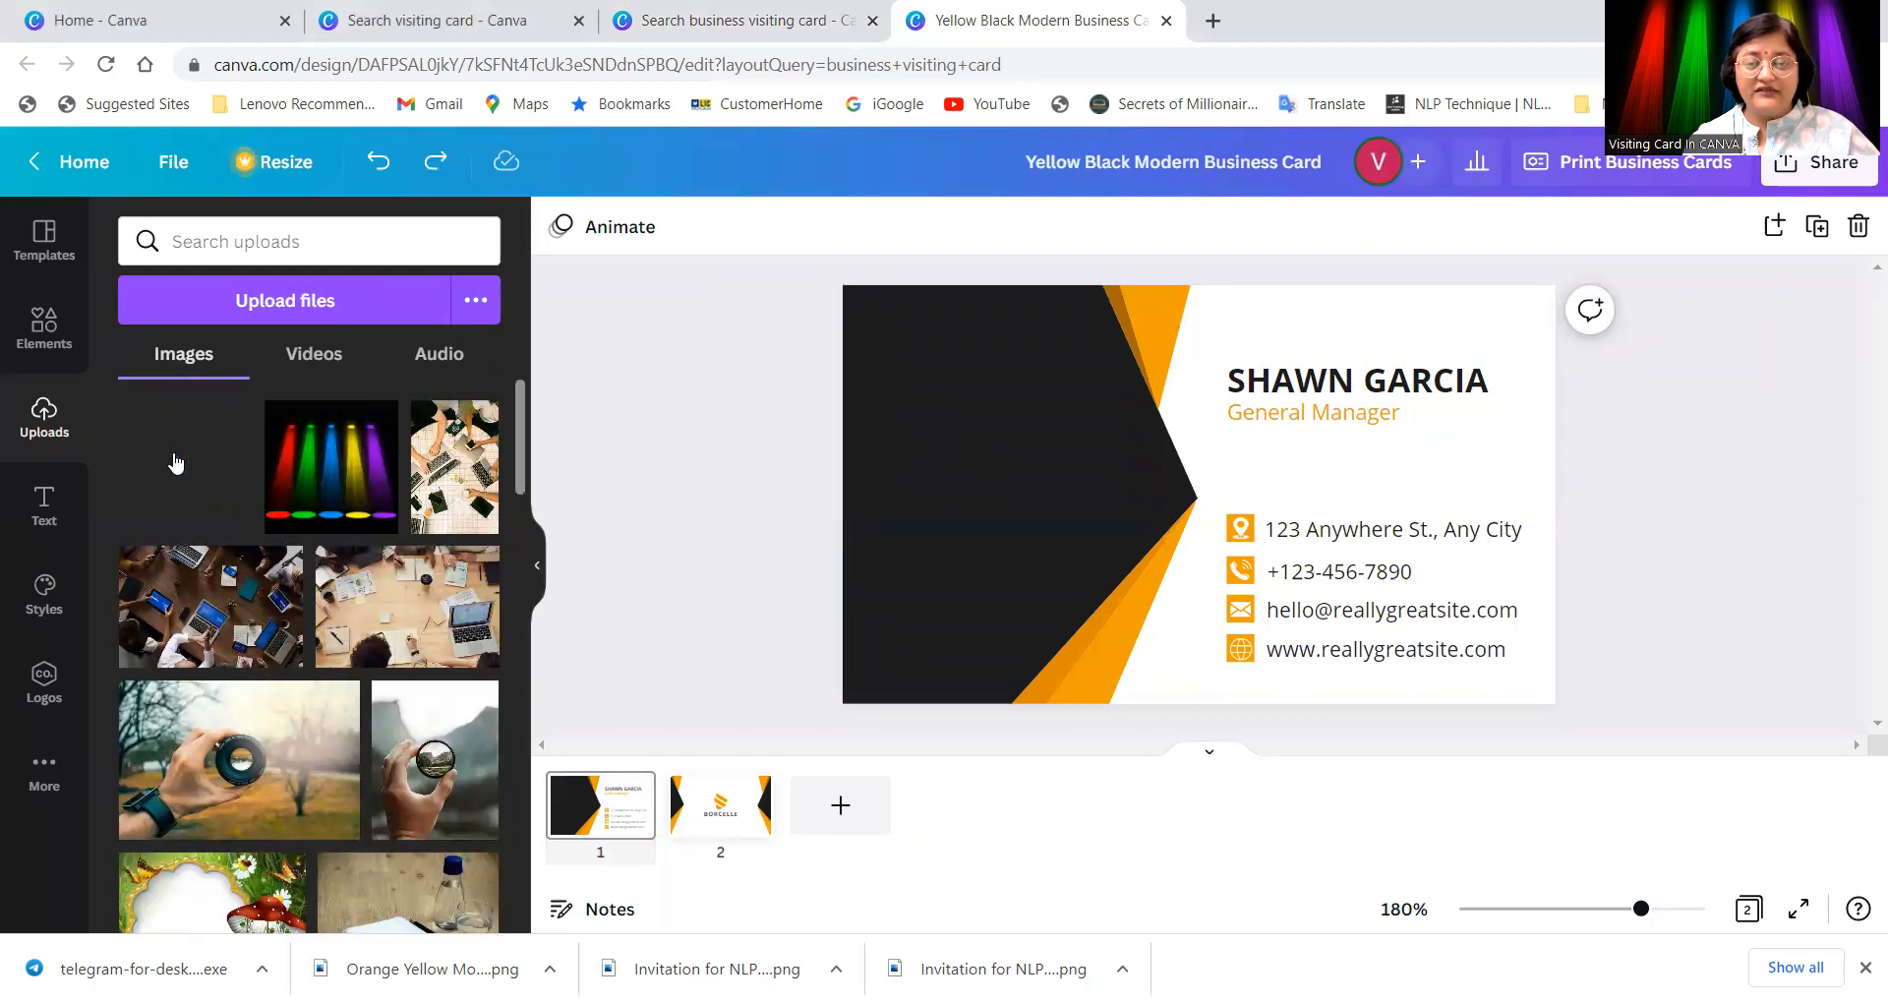
mouse_move(175, 460)
left_mouse_down()
mouse_move(1188, 497)
mouse_move(801, 506)
mouse_move(155, 463)
left_mouse_up()
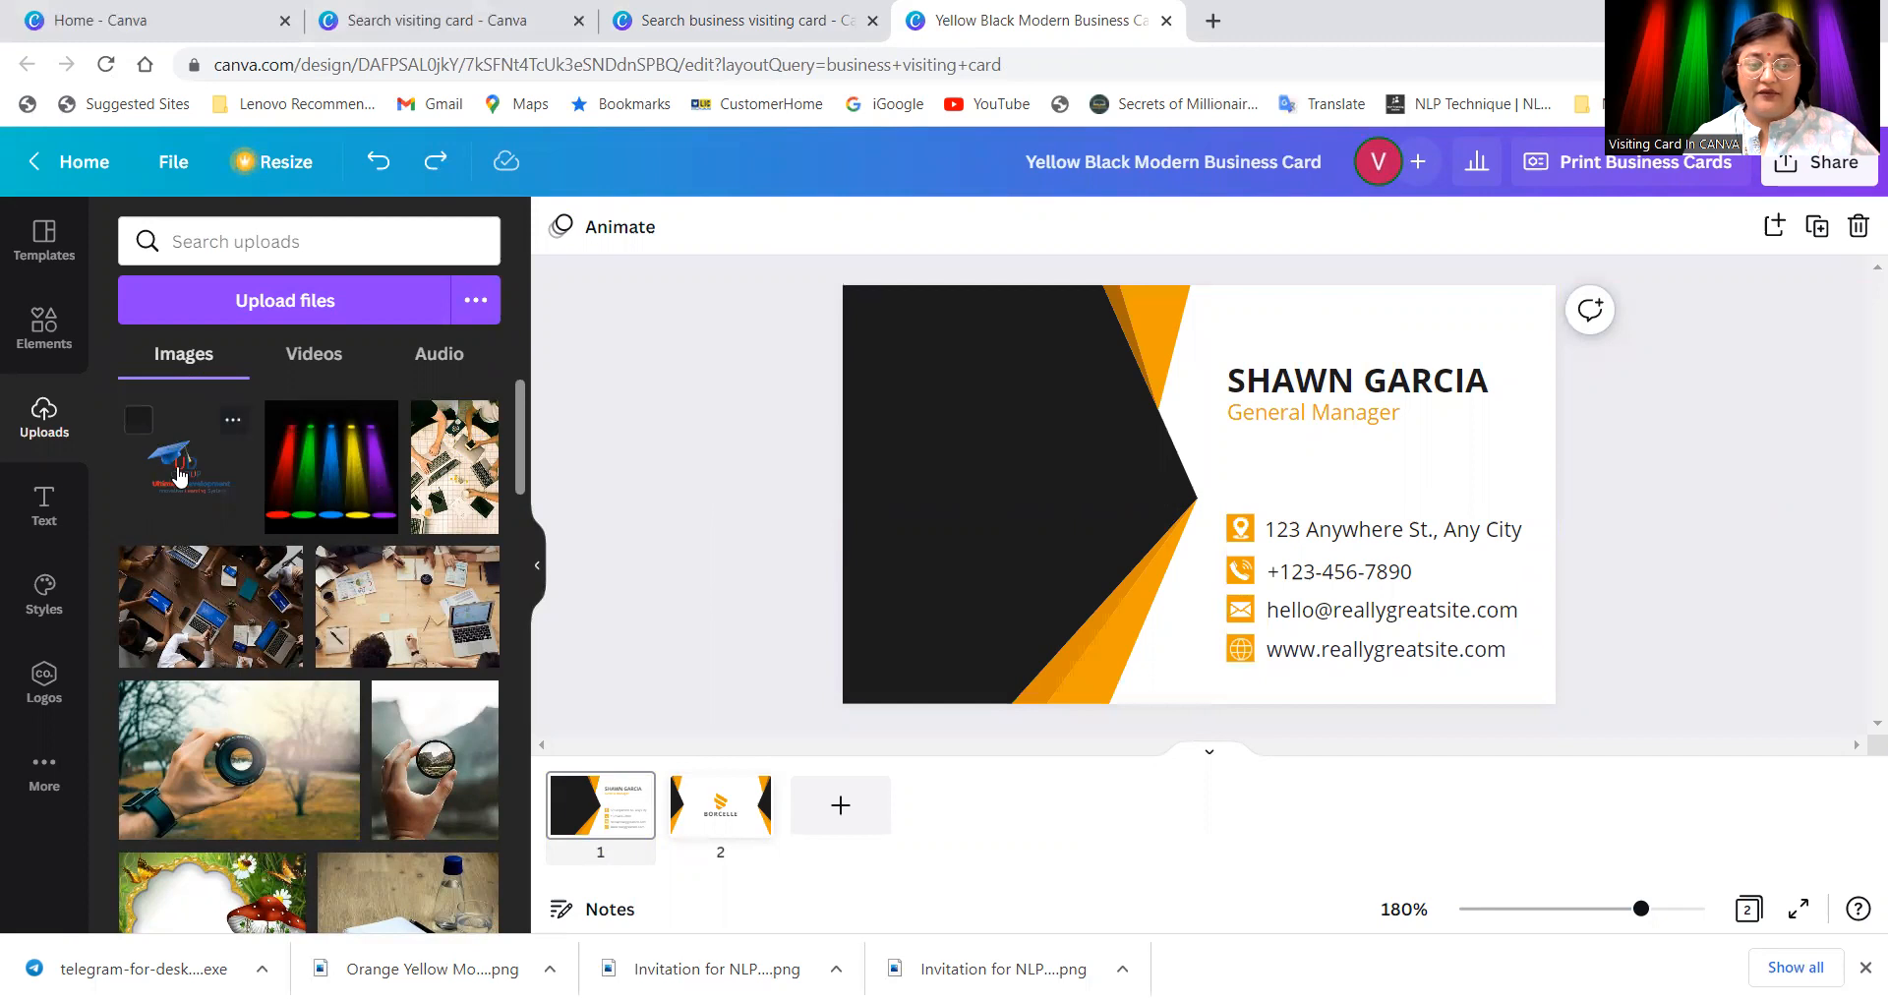
left_click(177, 476)
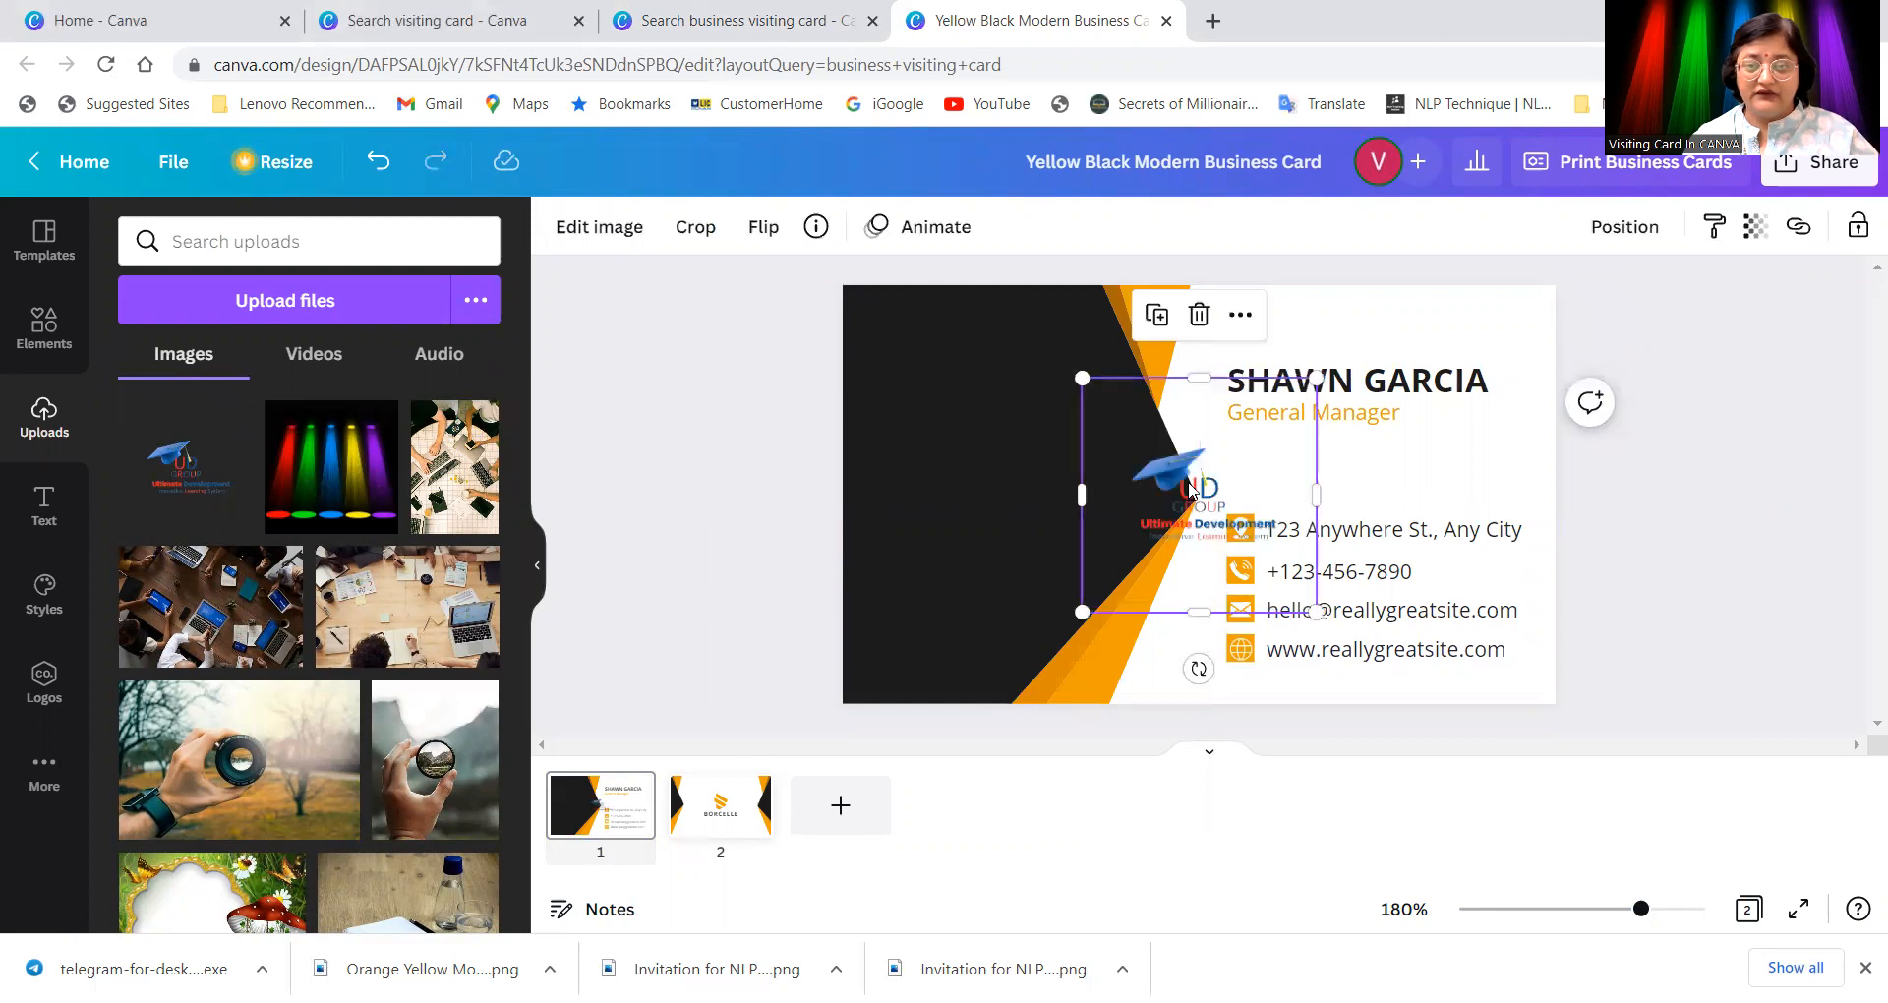
left_click_drag(1079, 467, 965, 469)
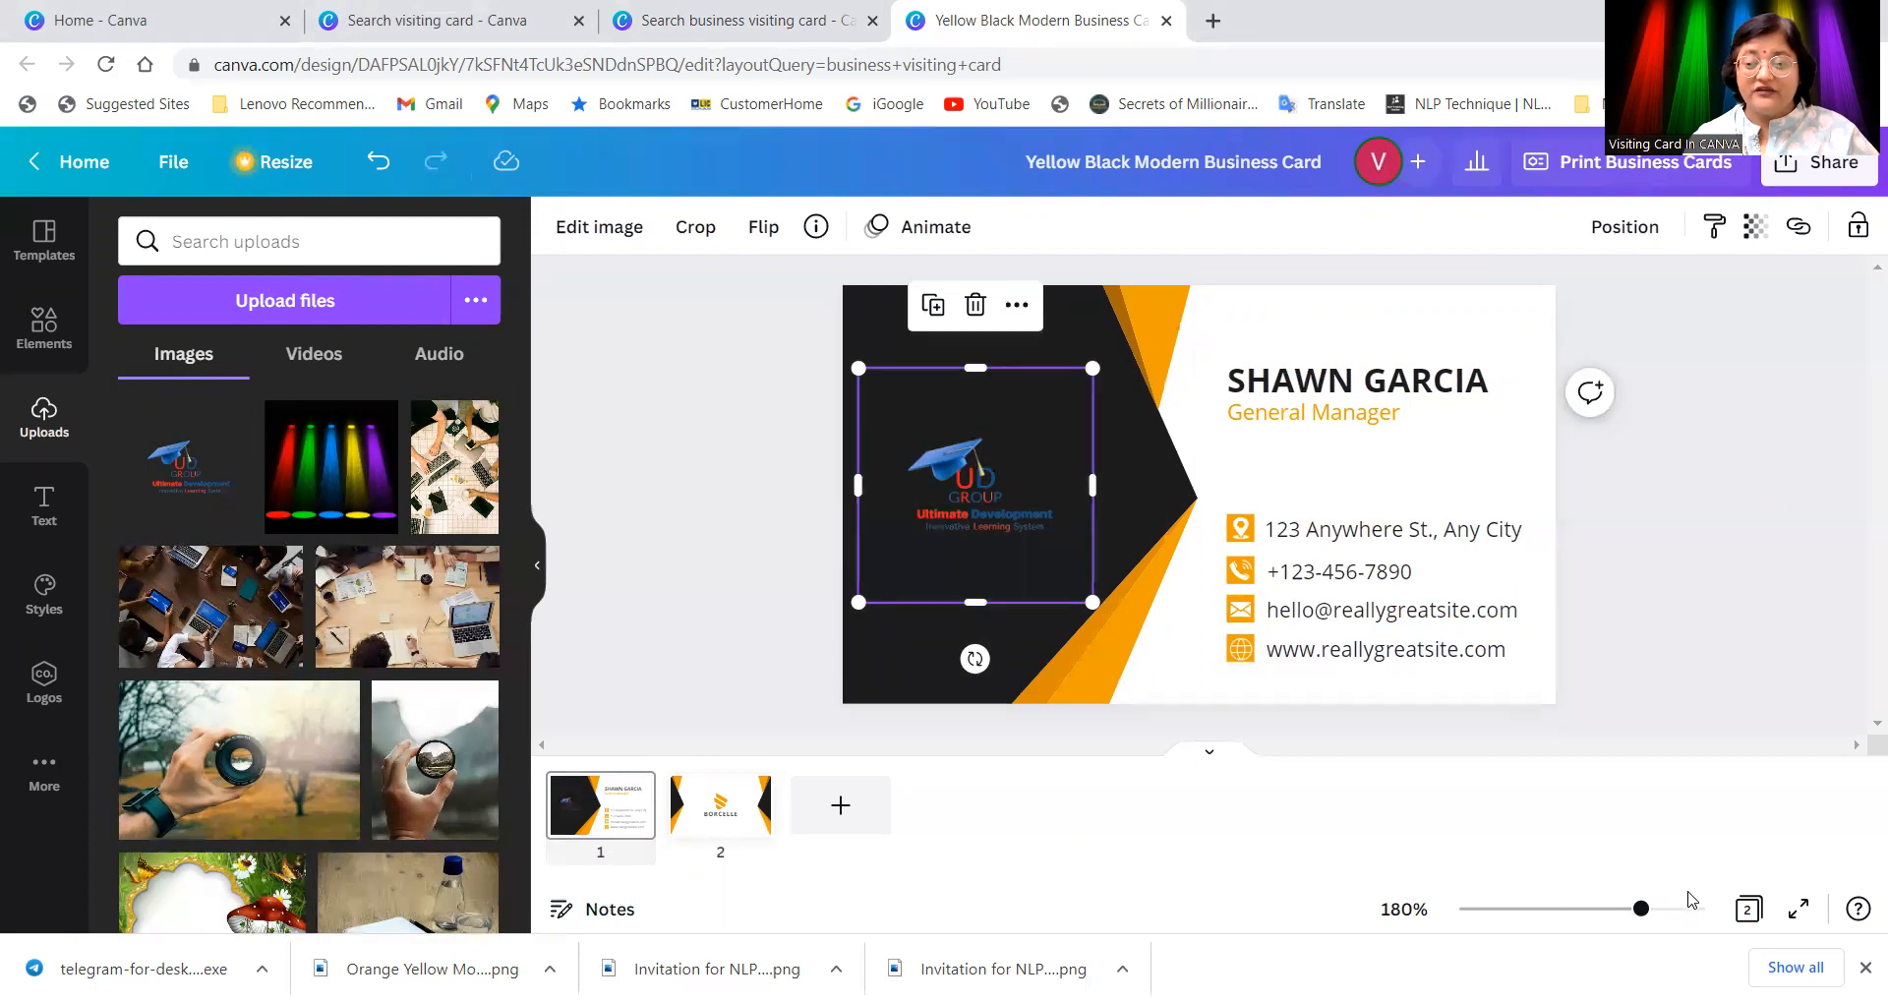
mouse_move(1641, 909)
left_mouse_down()
mouse_move(1685, 913)
mouse_move(1624, 914)
mouse_move(1640, 909)
left_mouse_up()
Step: Recolour the black left background panel to white
left_click(1166, 493)
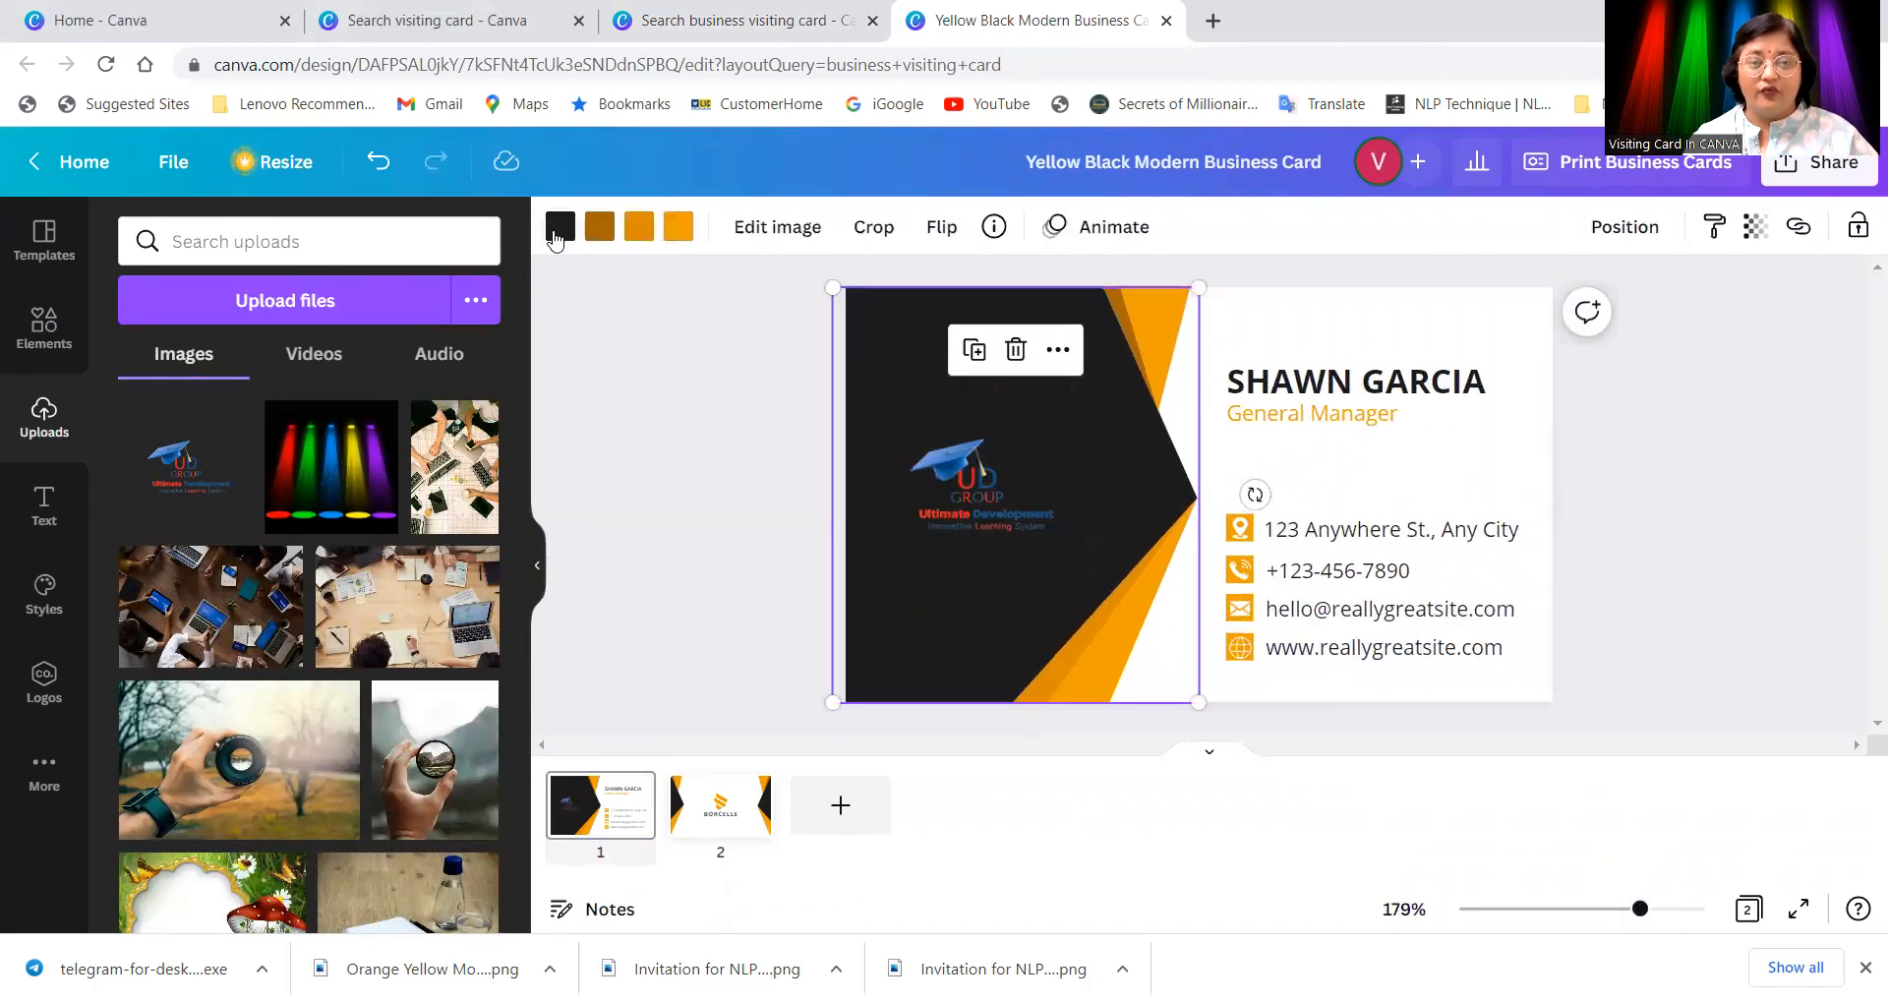
left_click(558, 228)
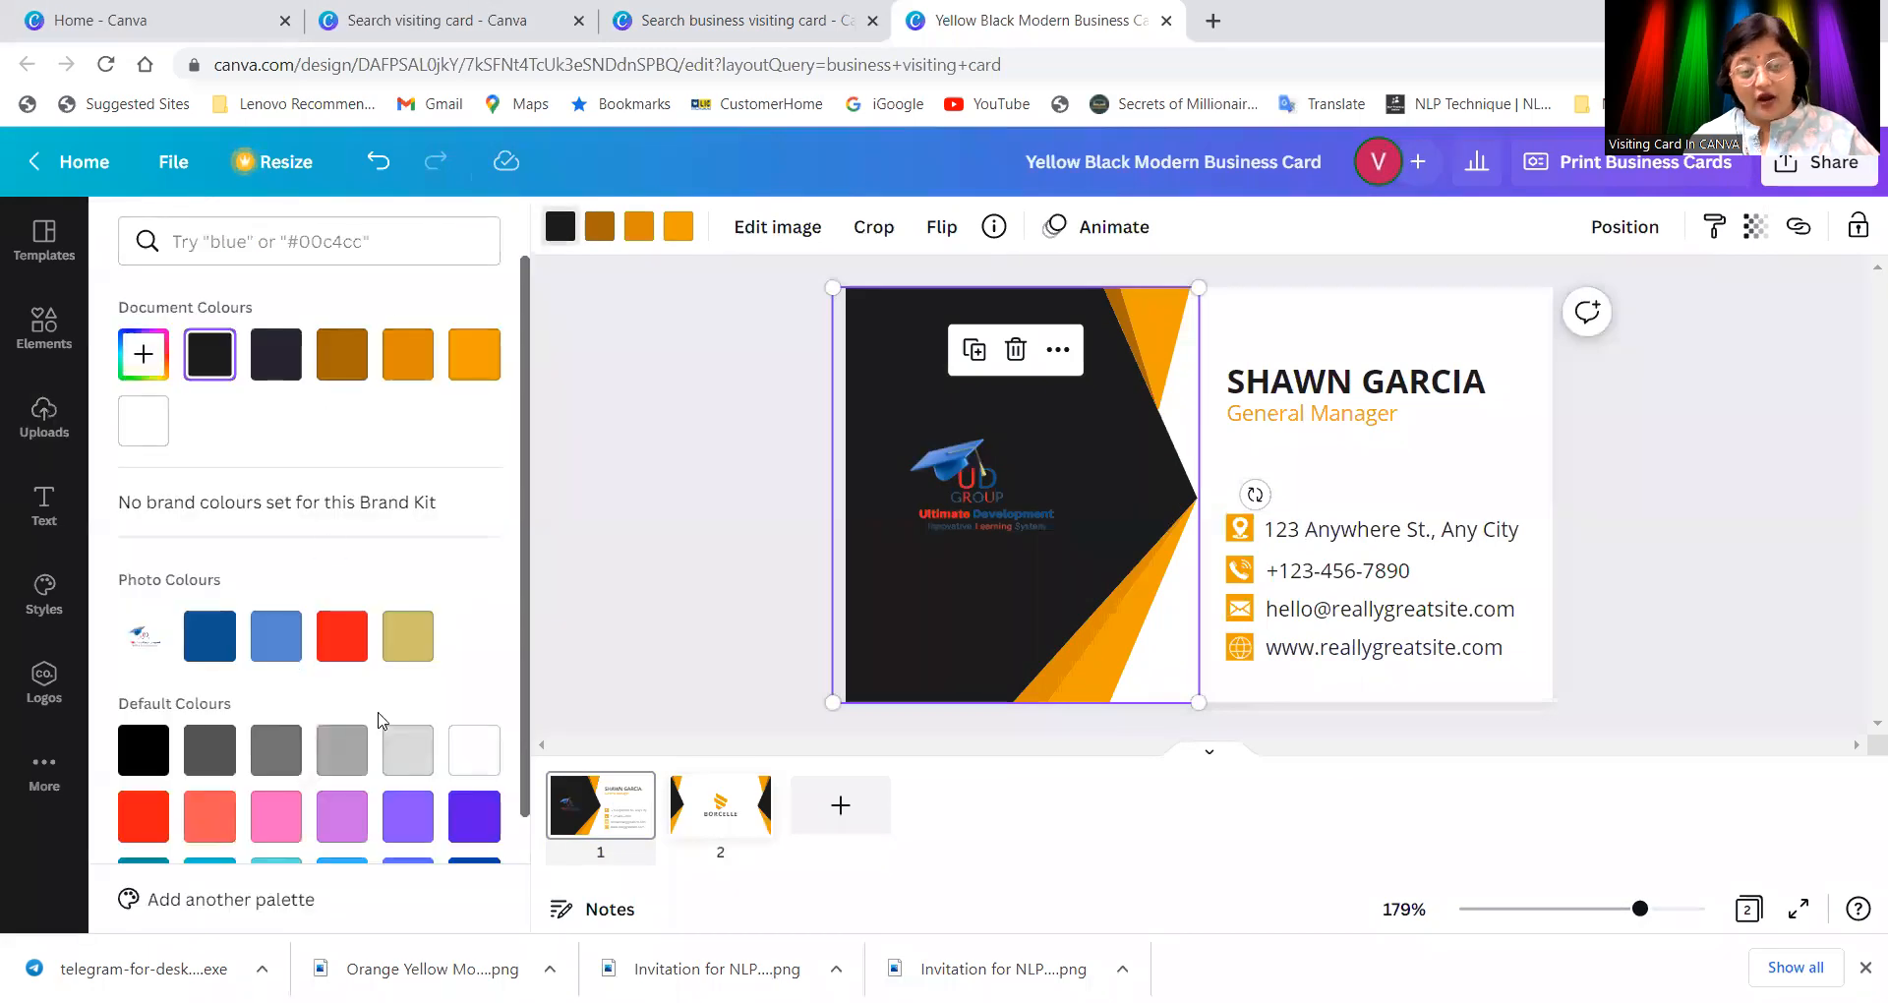
left_click(422, 755)
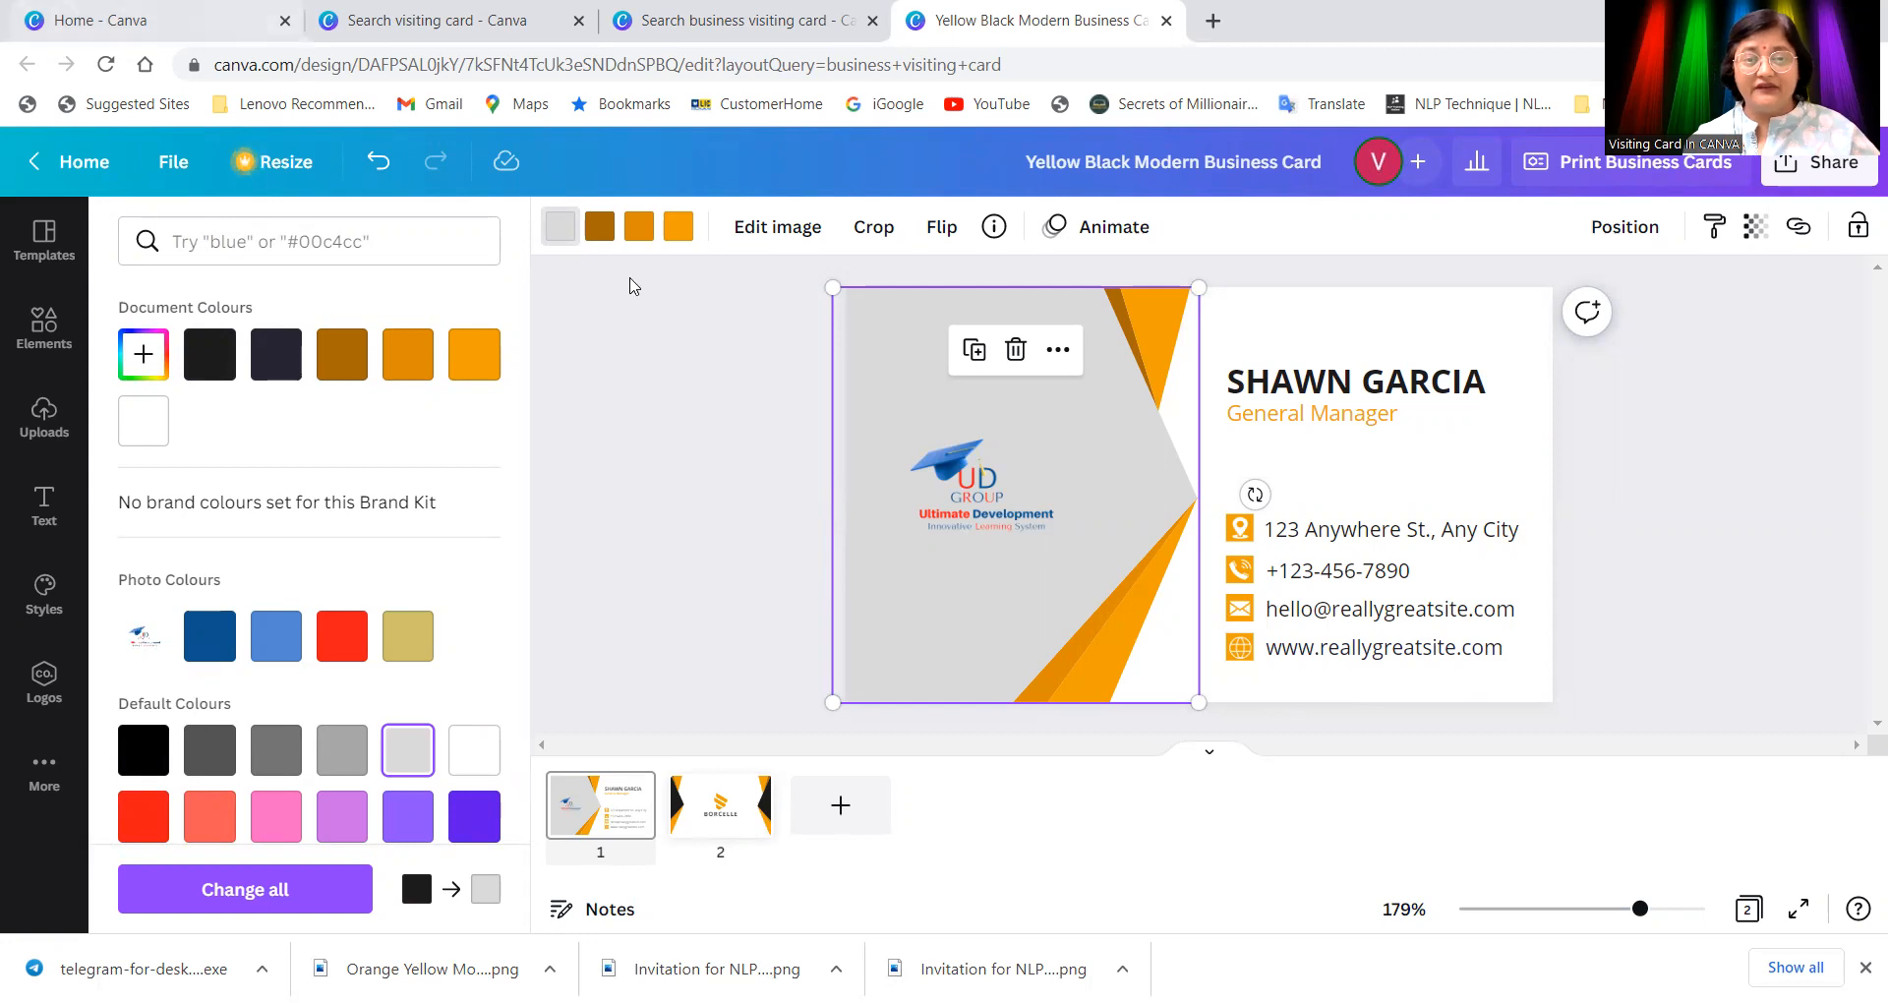
left_click(206, 354)
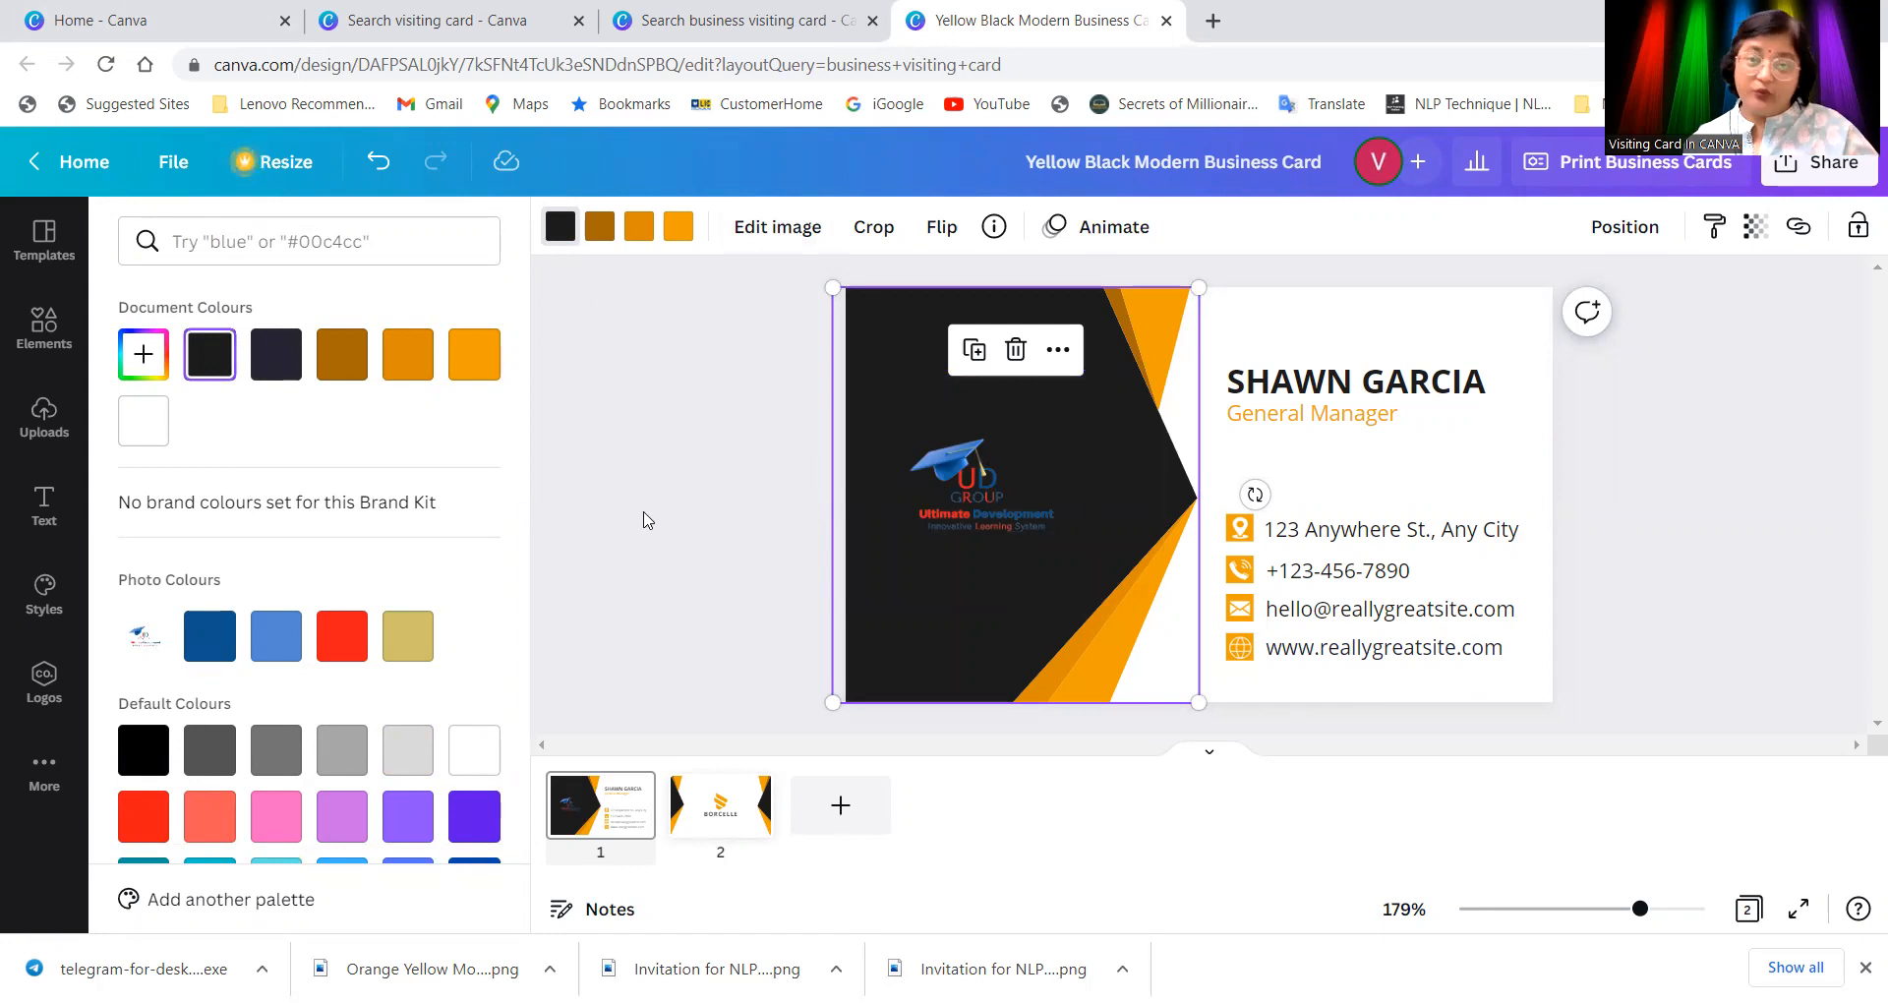
left_click(478, 760)
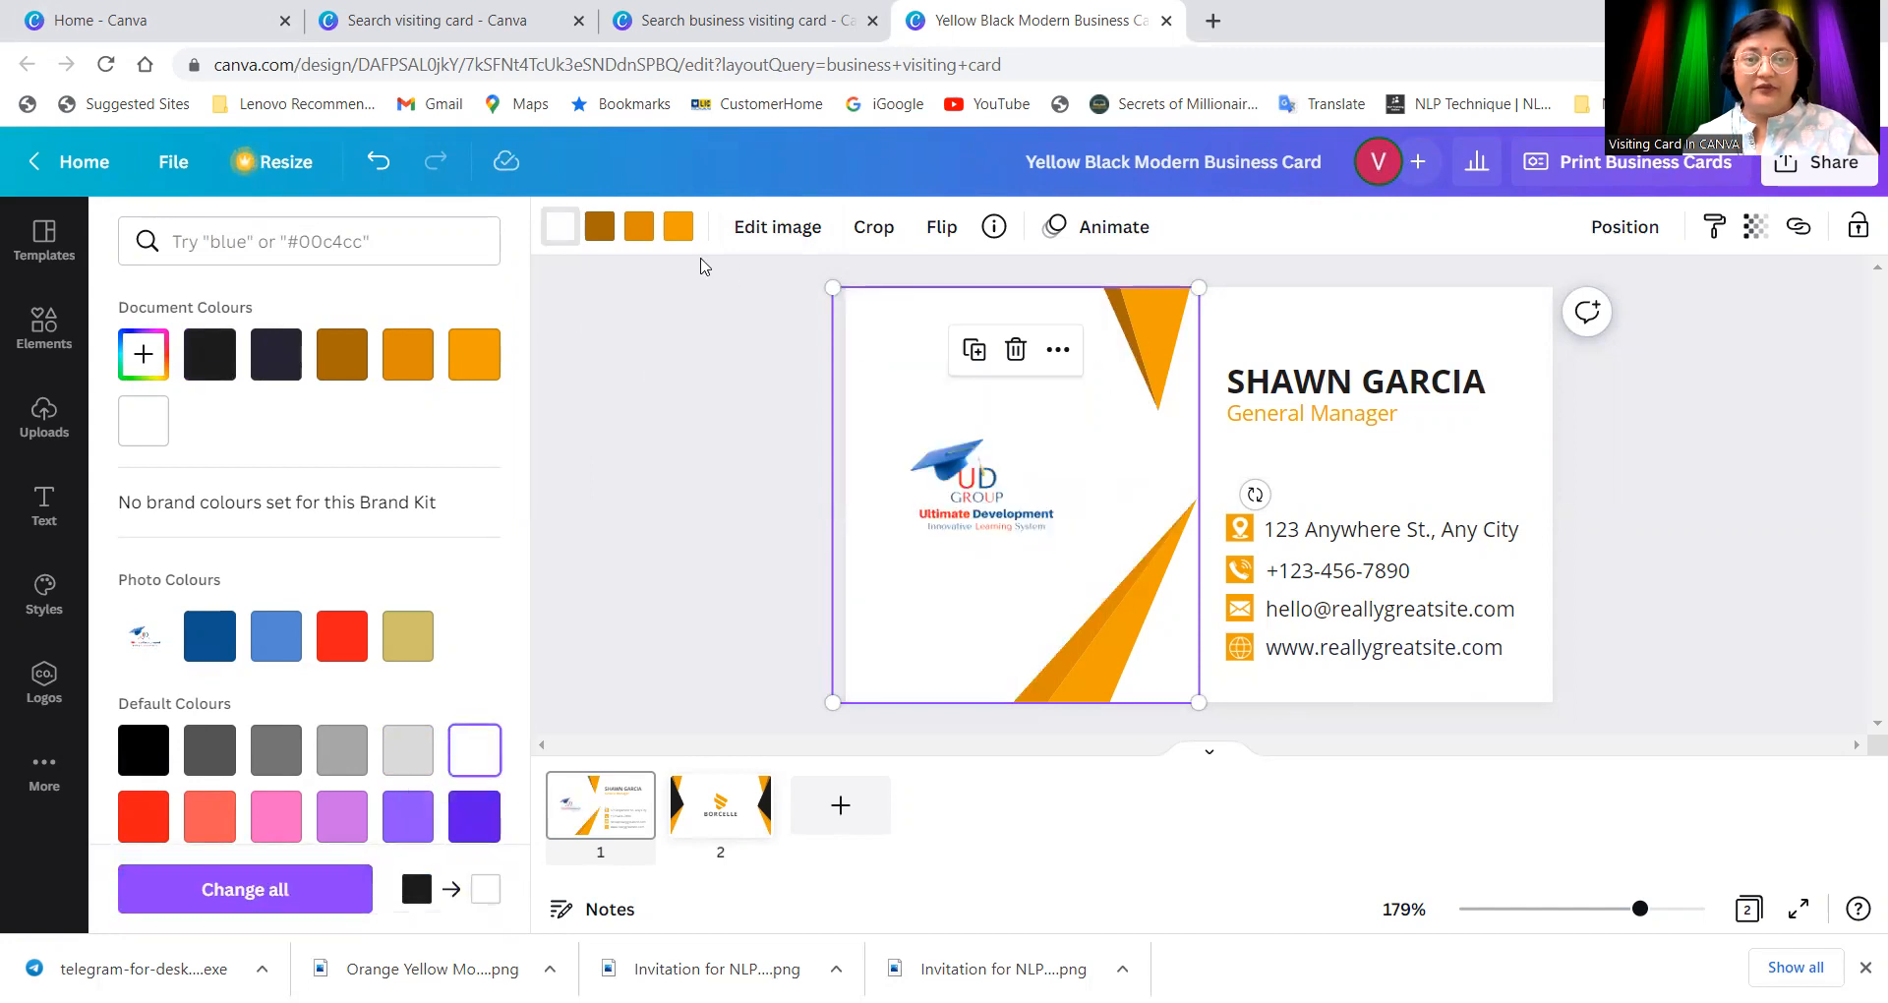
Step: Recolour the brown accent shade purple and the dark-orange strip blue
left_click(599, 227)
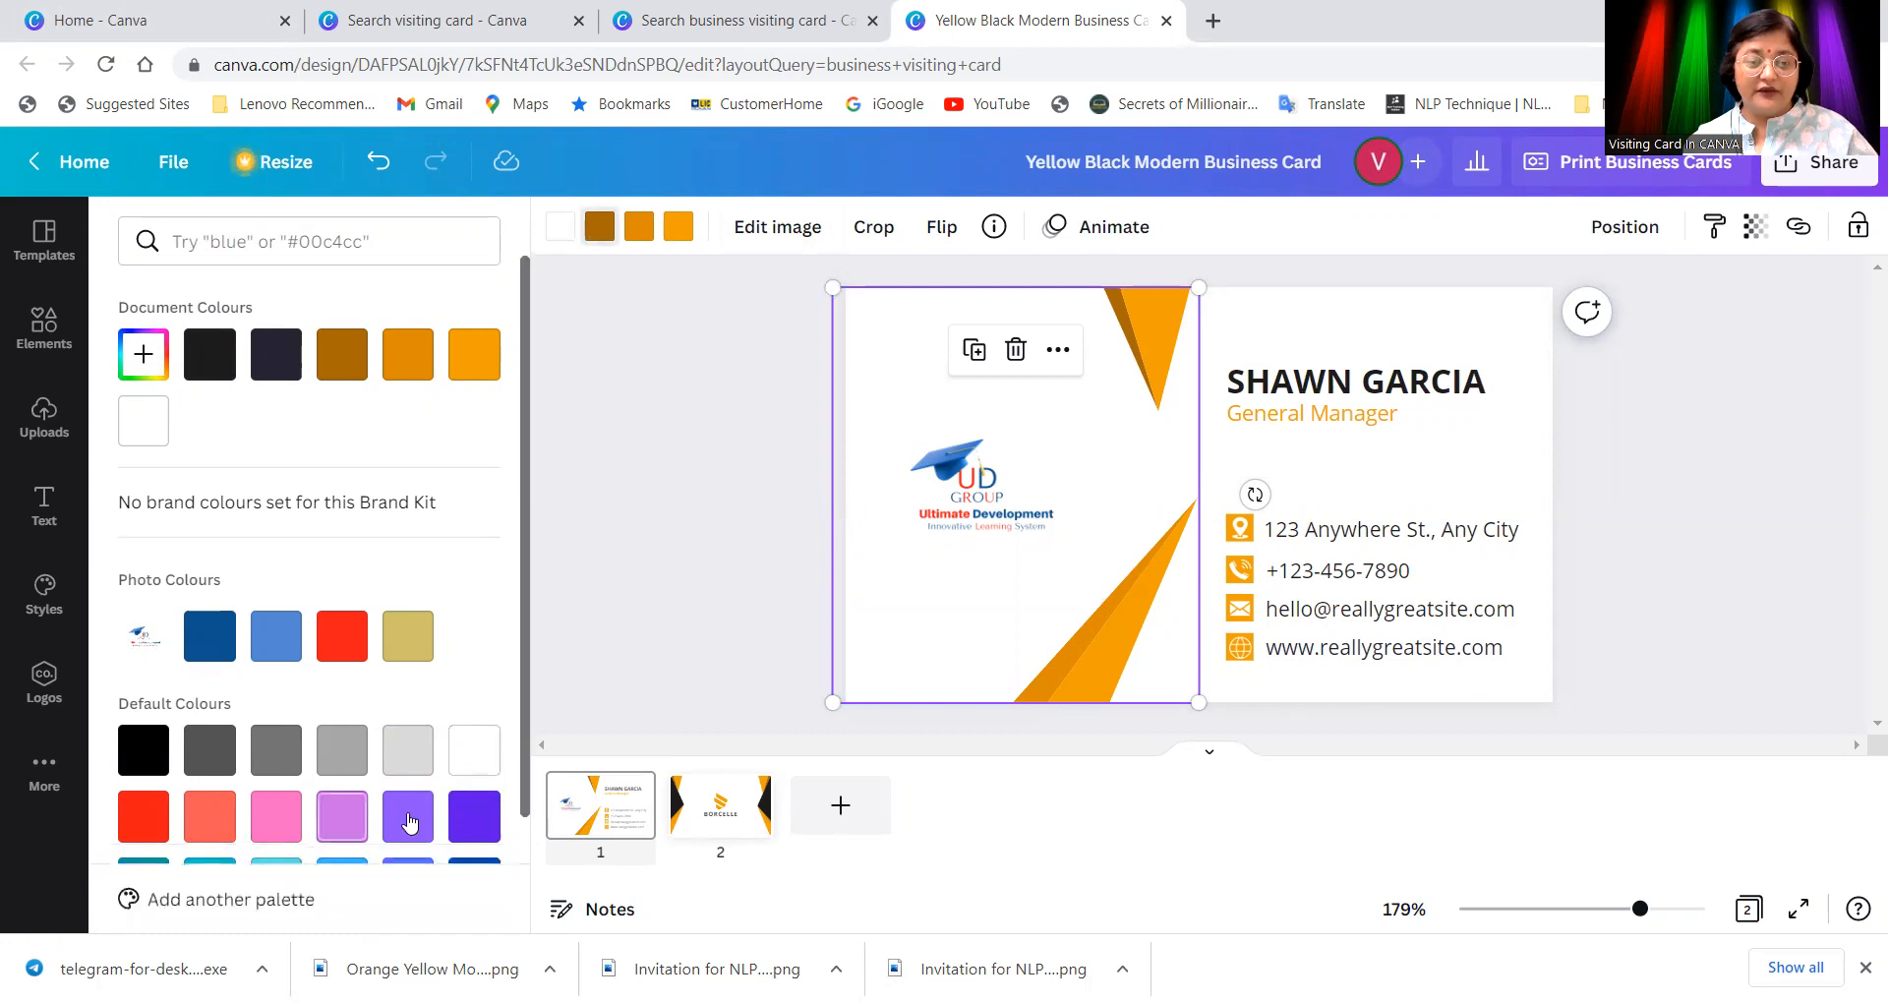
left_click(474, 816)
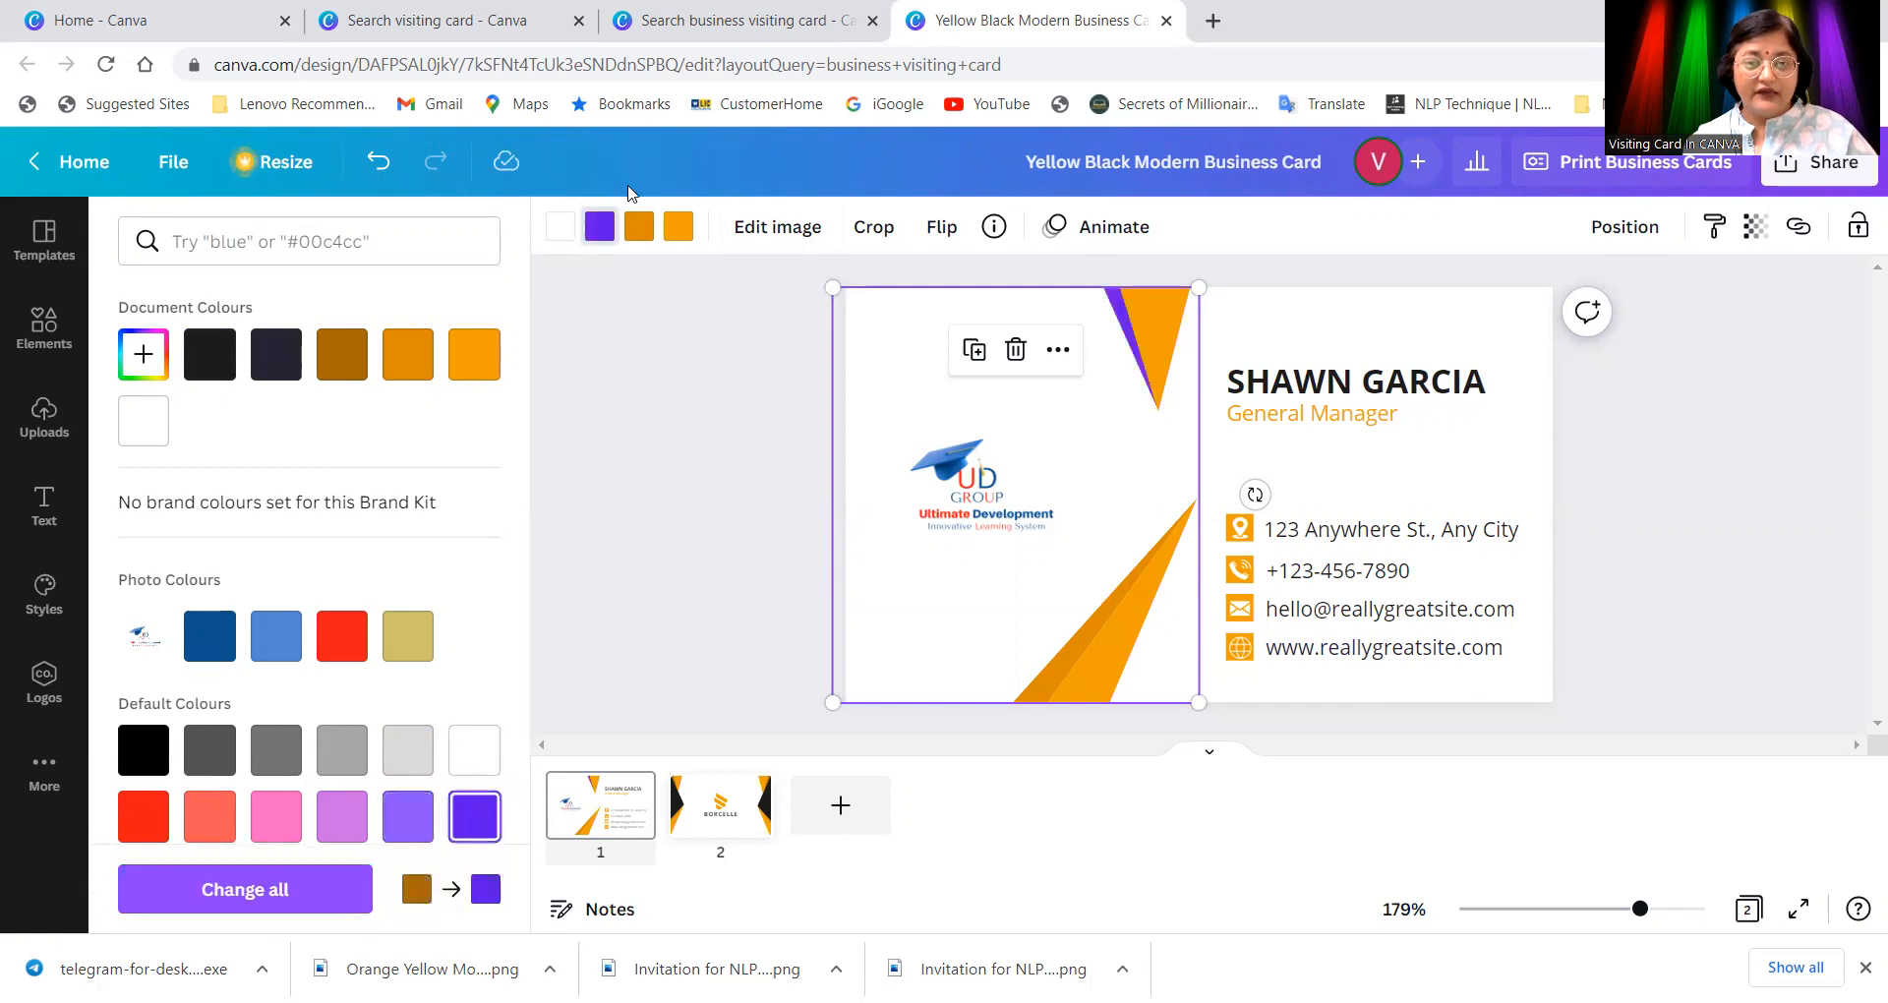
left_click(638, 227)
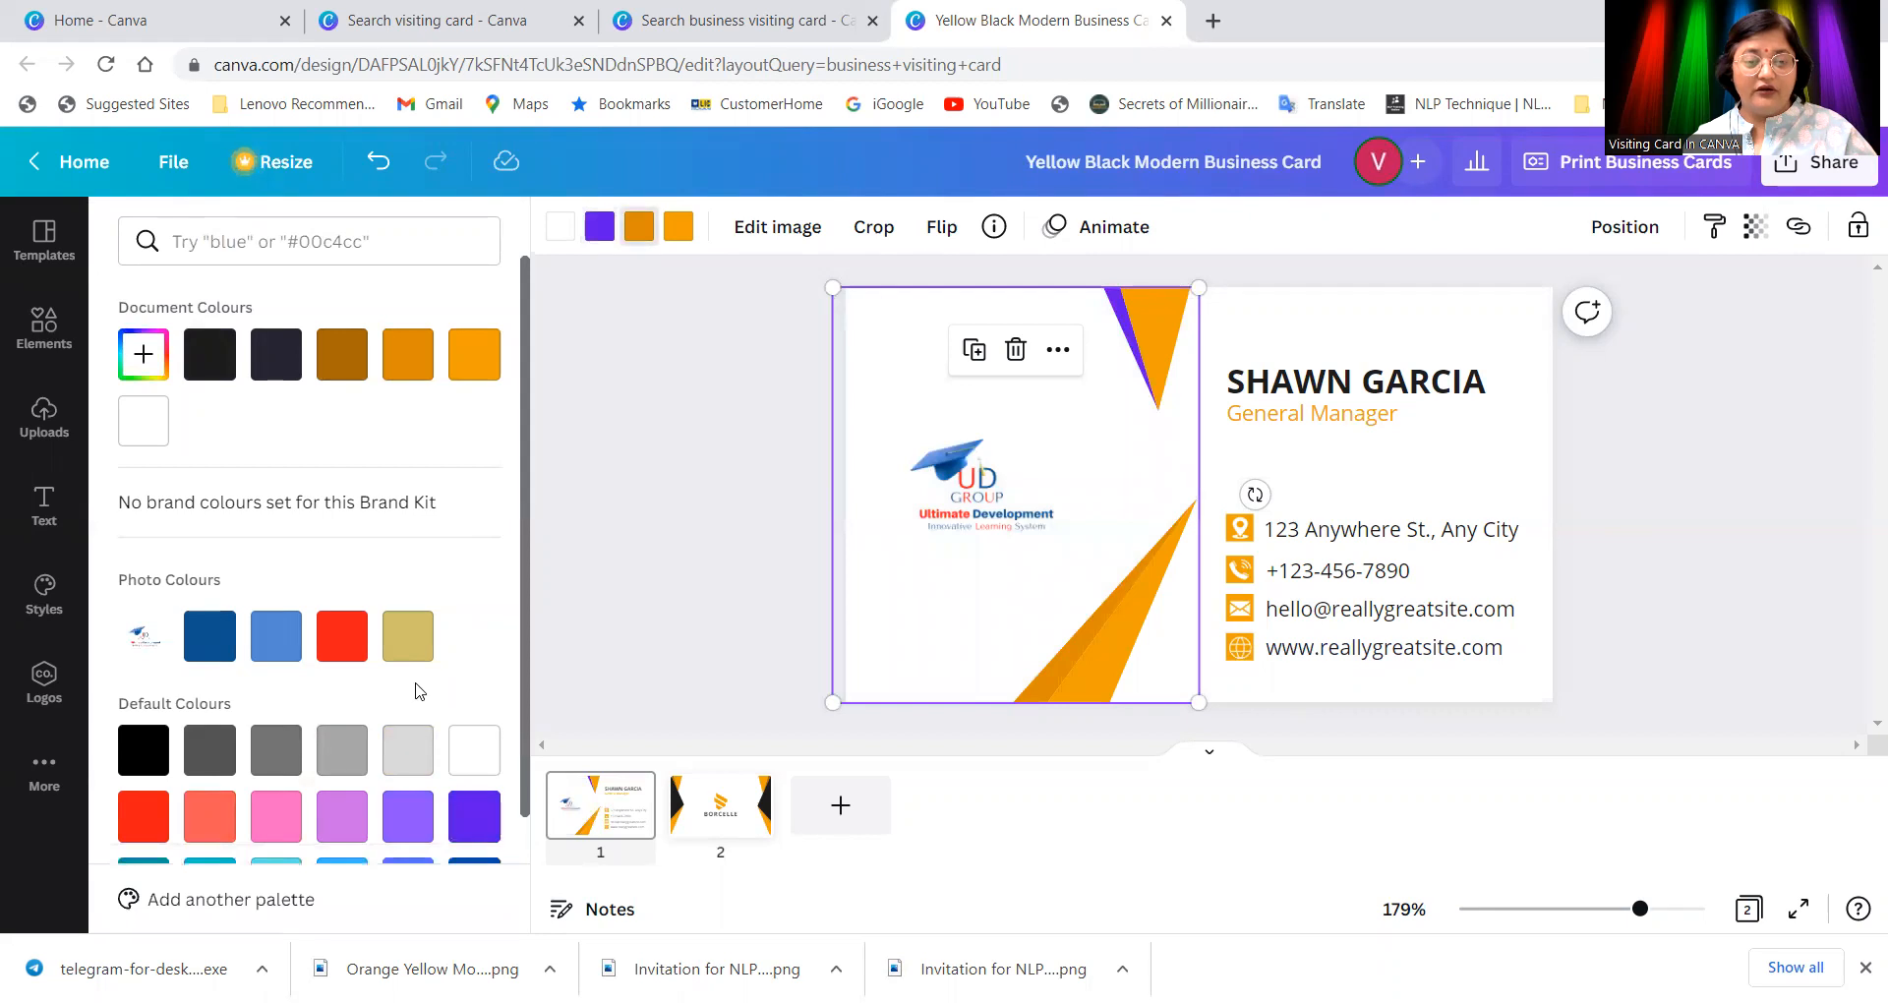
scroll(420, 693, "down", 1)
left_click(415, 755)
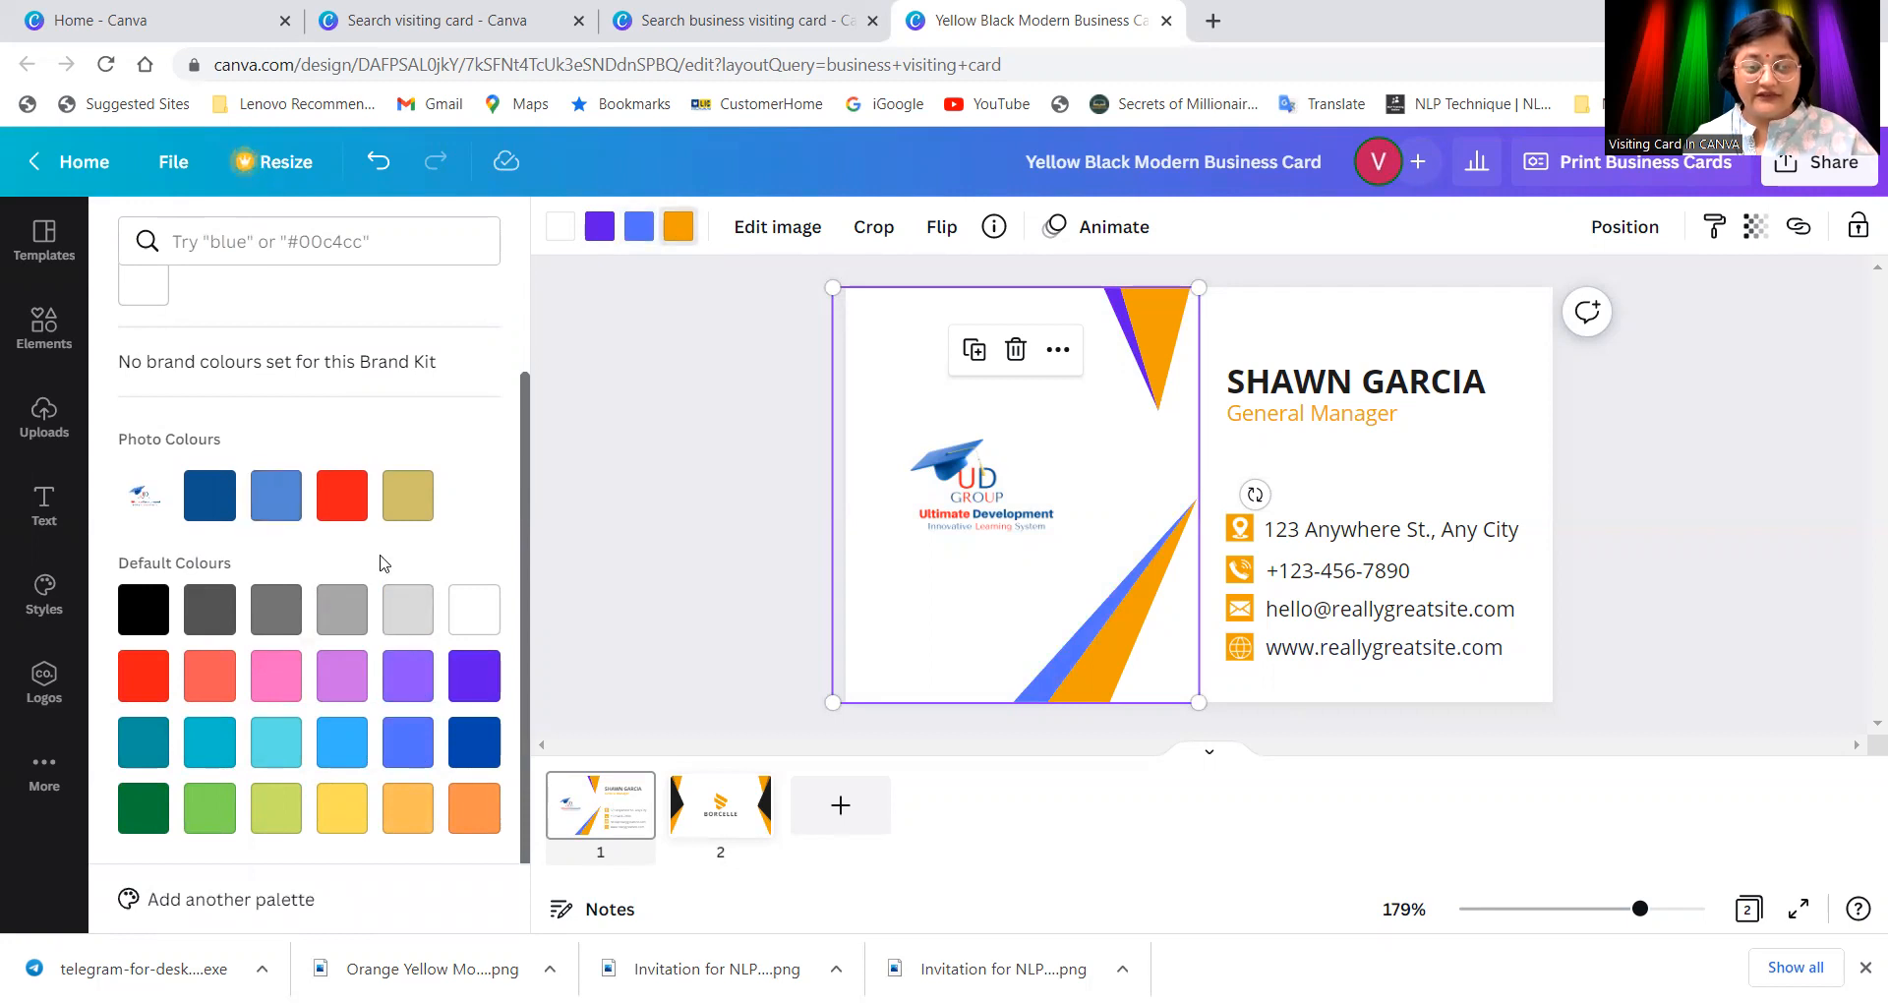
scroll(383, 562, "up", 1)
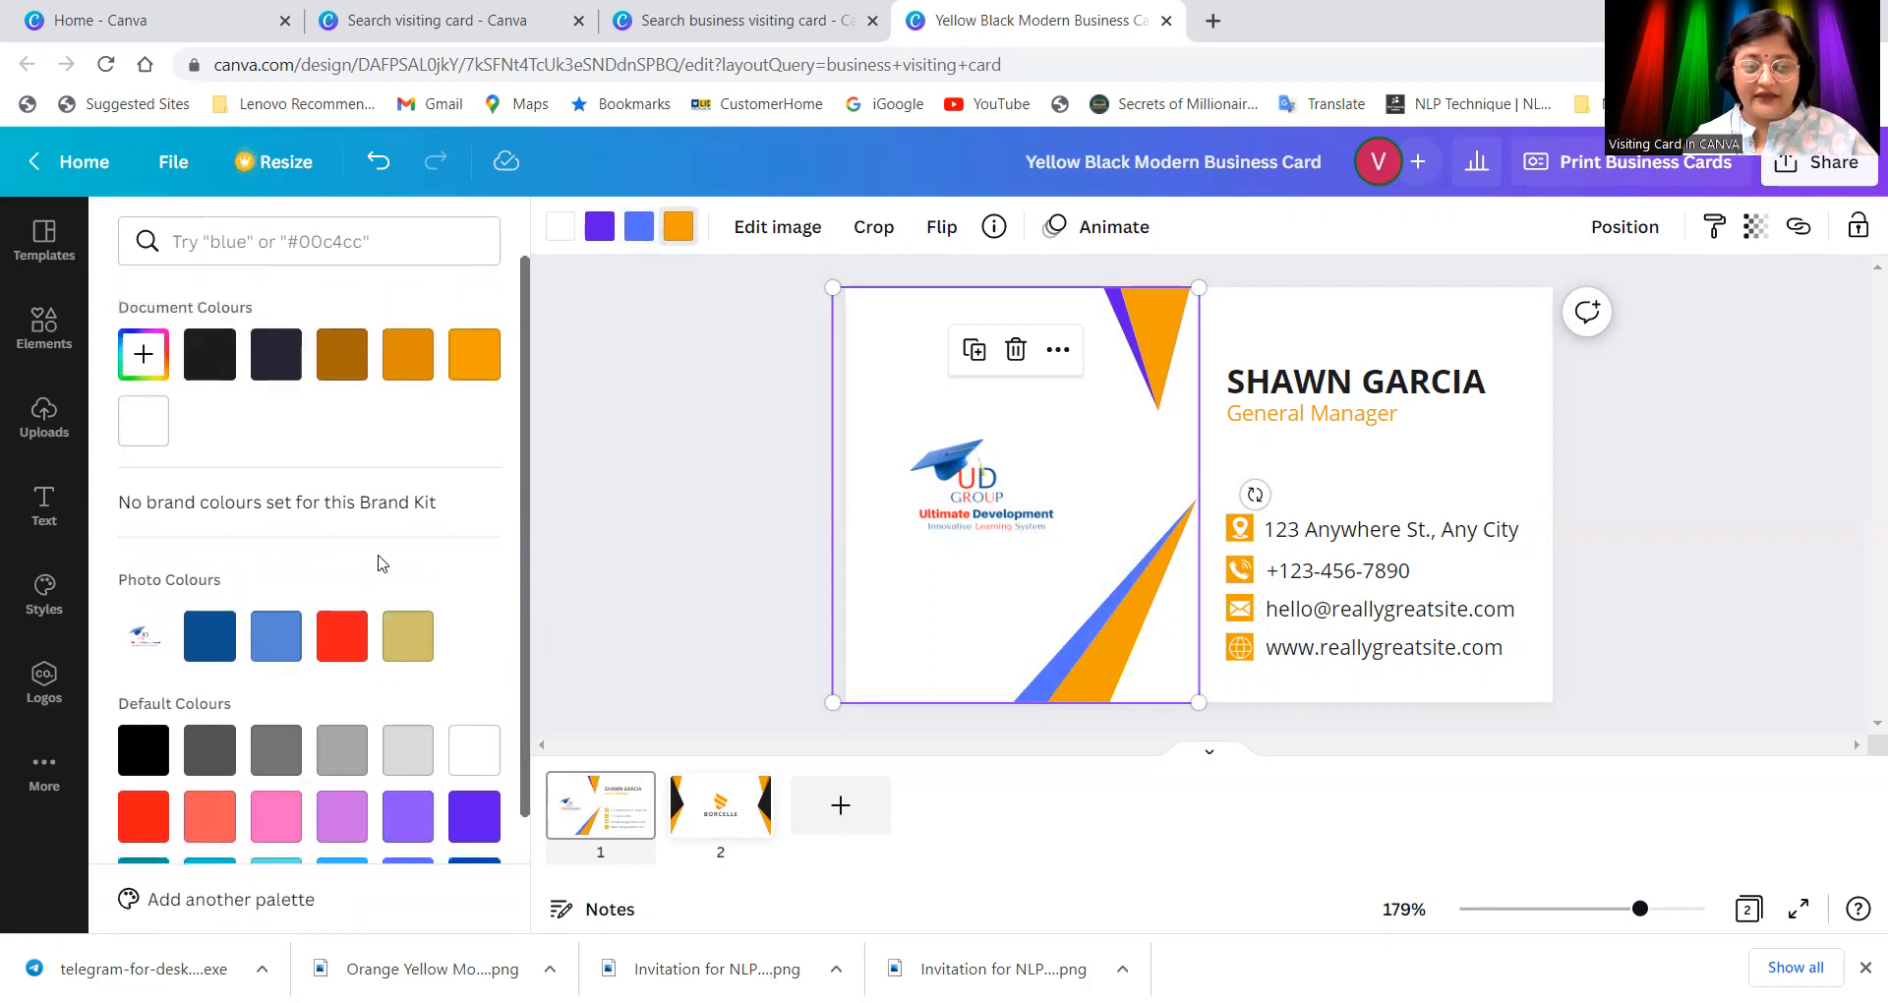
Step: Set the orange triangles to a dark blue with a custom colour
left_click(144, 356)
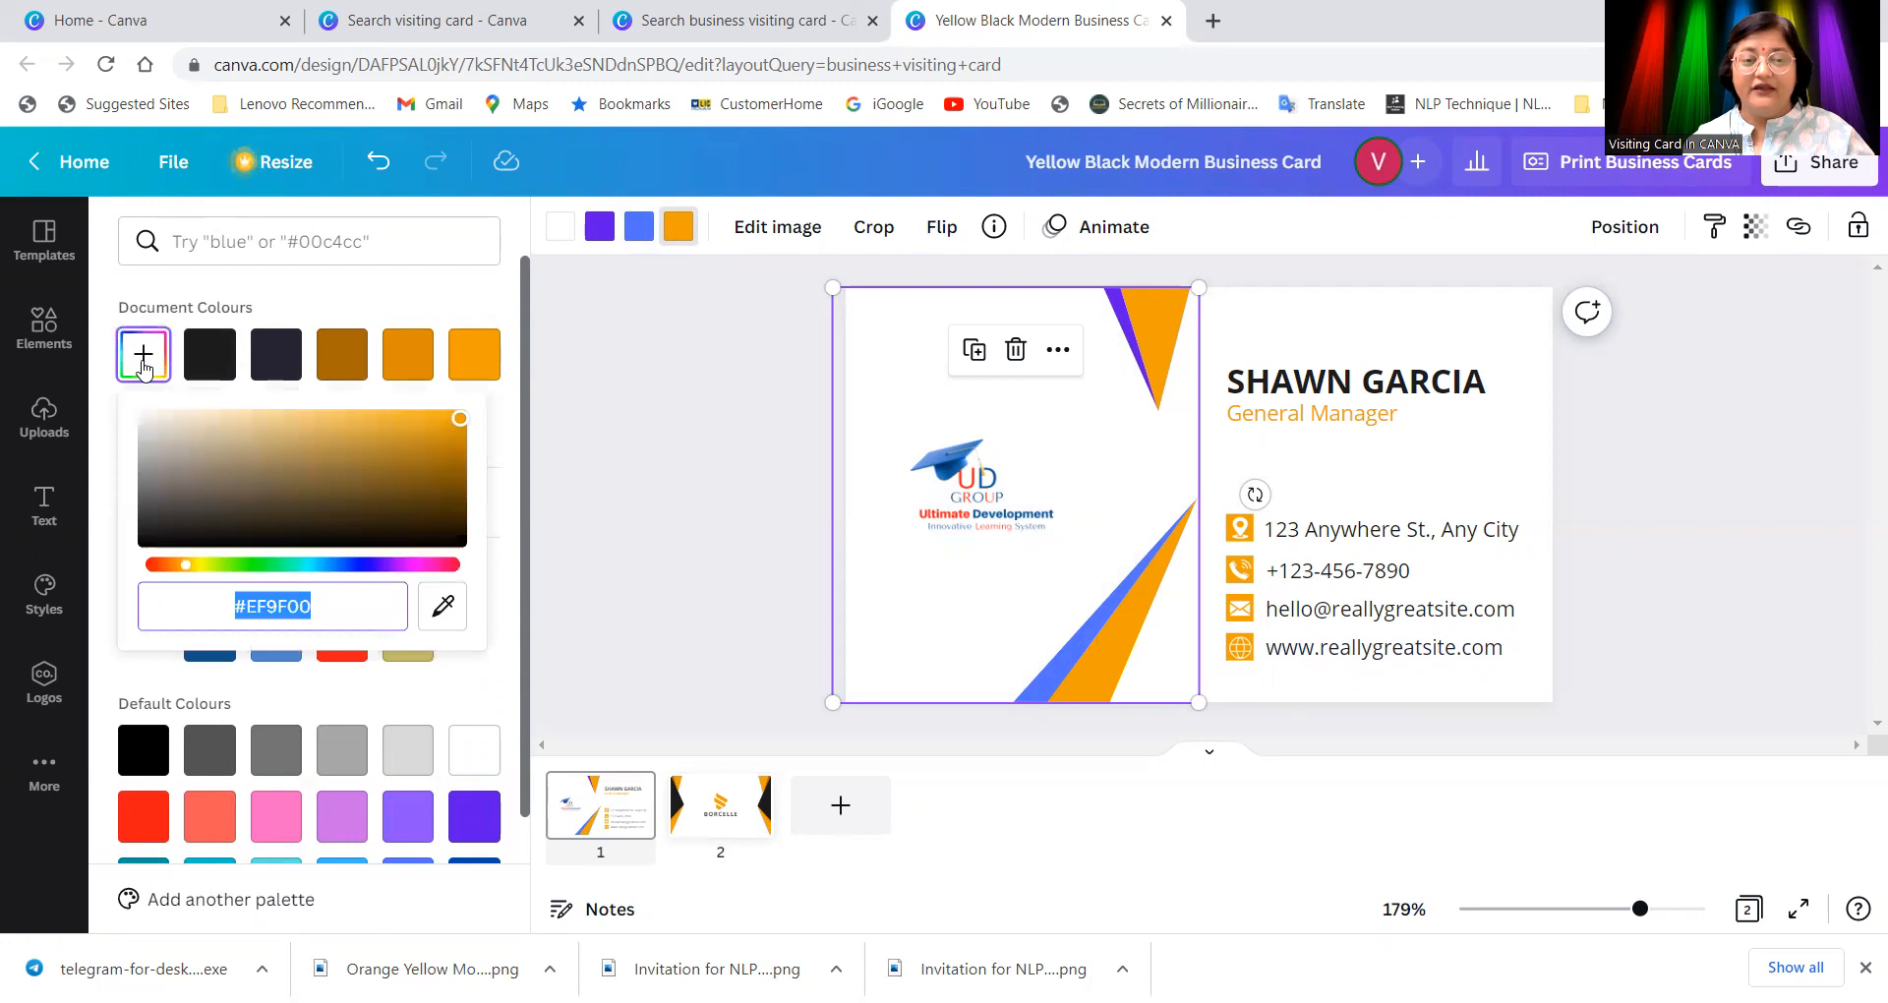
left_click(349, 565)
left_click_drag(350, 566, 333, 567)
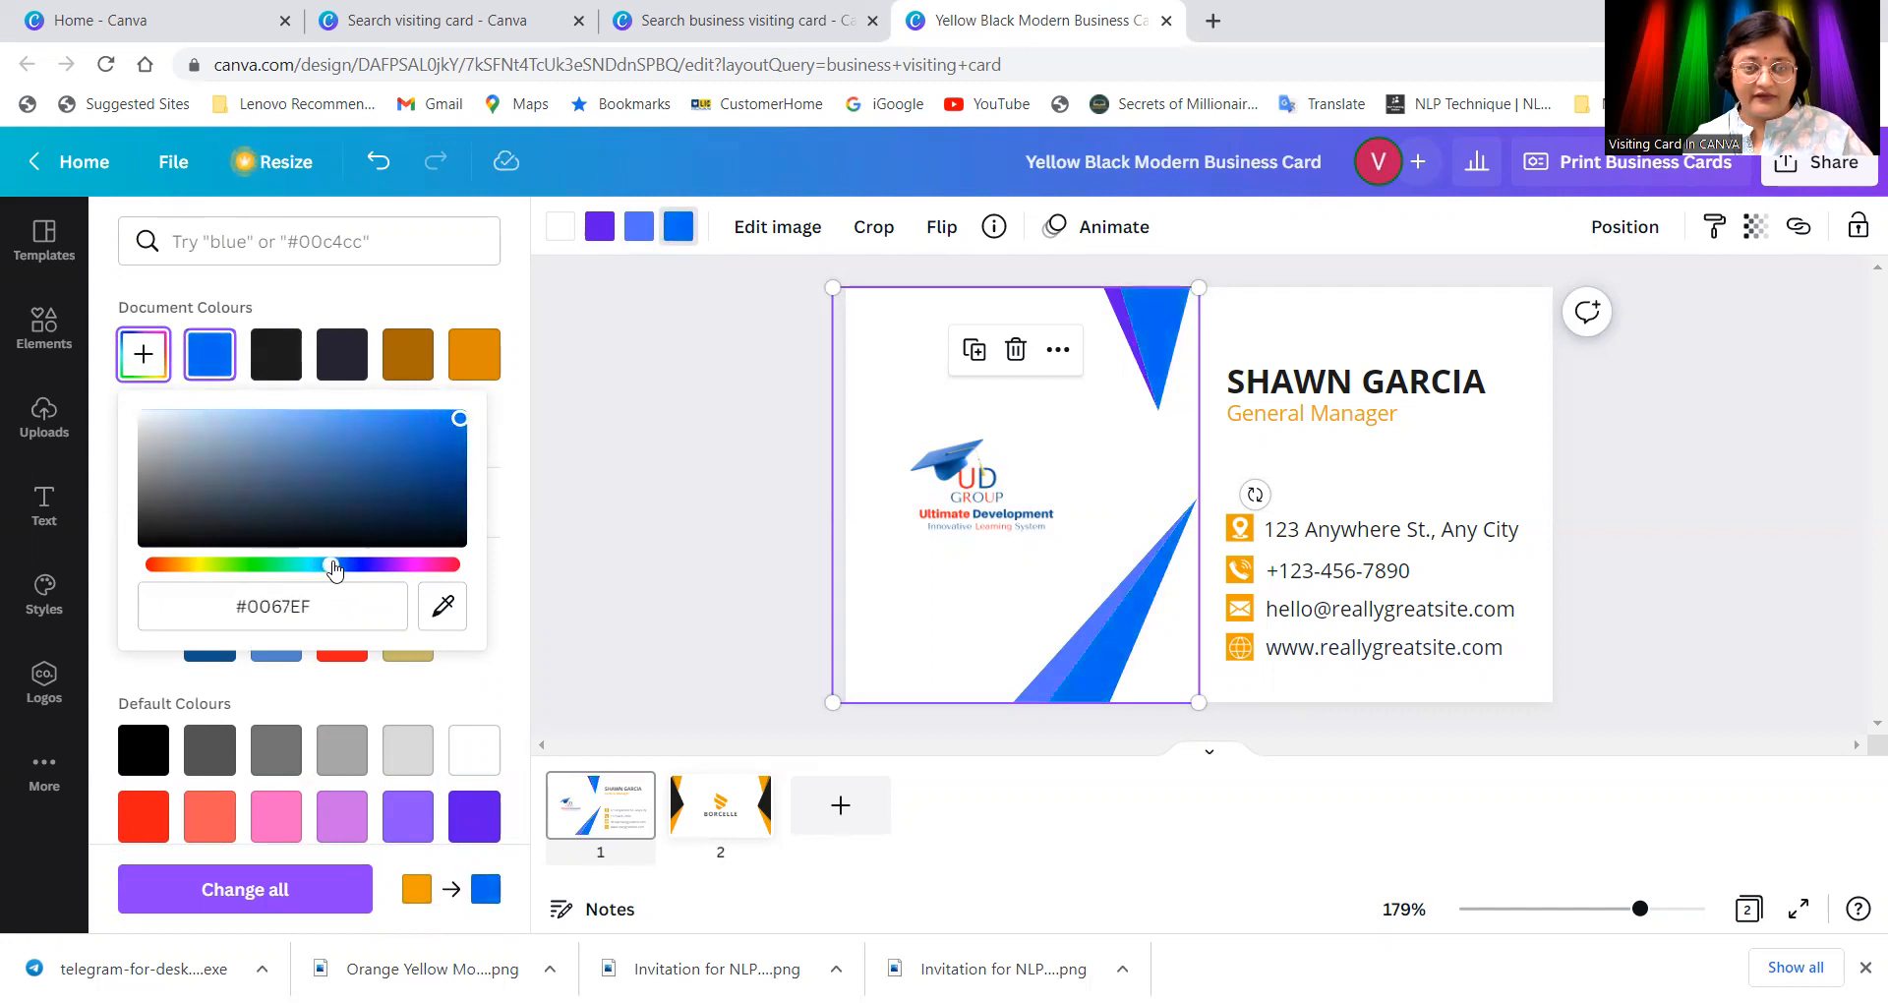
left_click(976, 637)
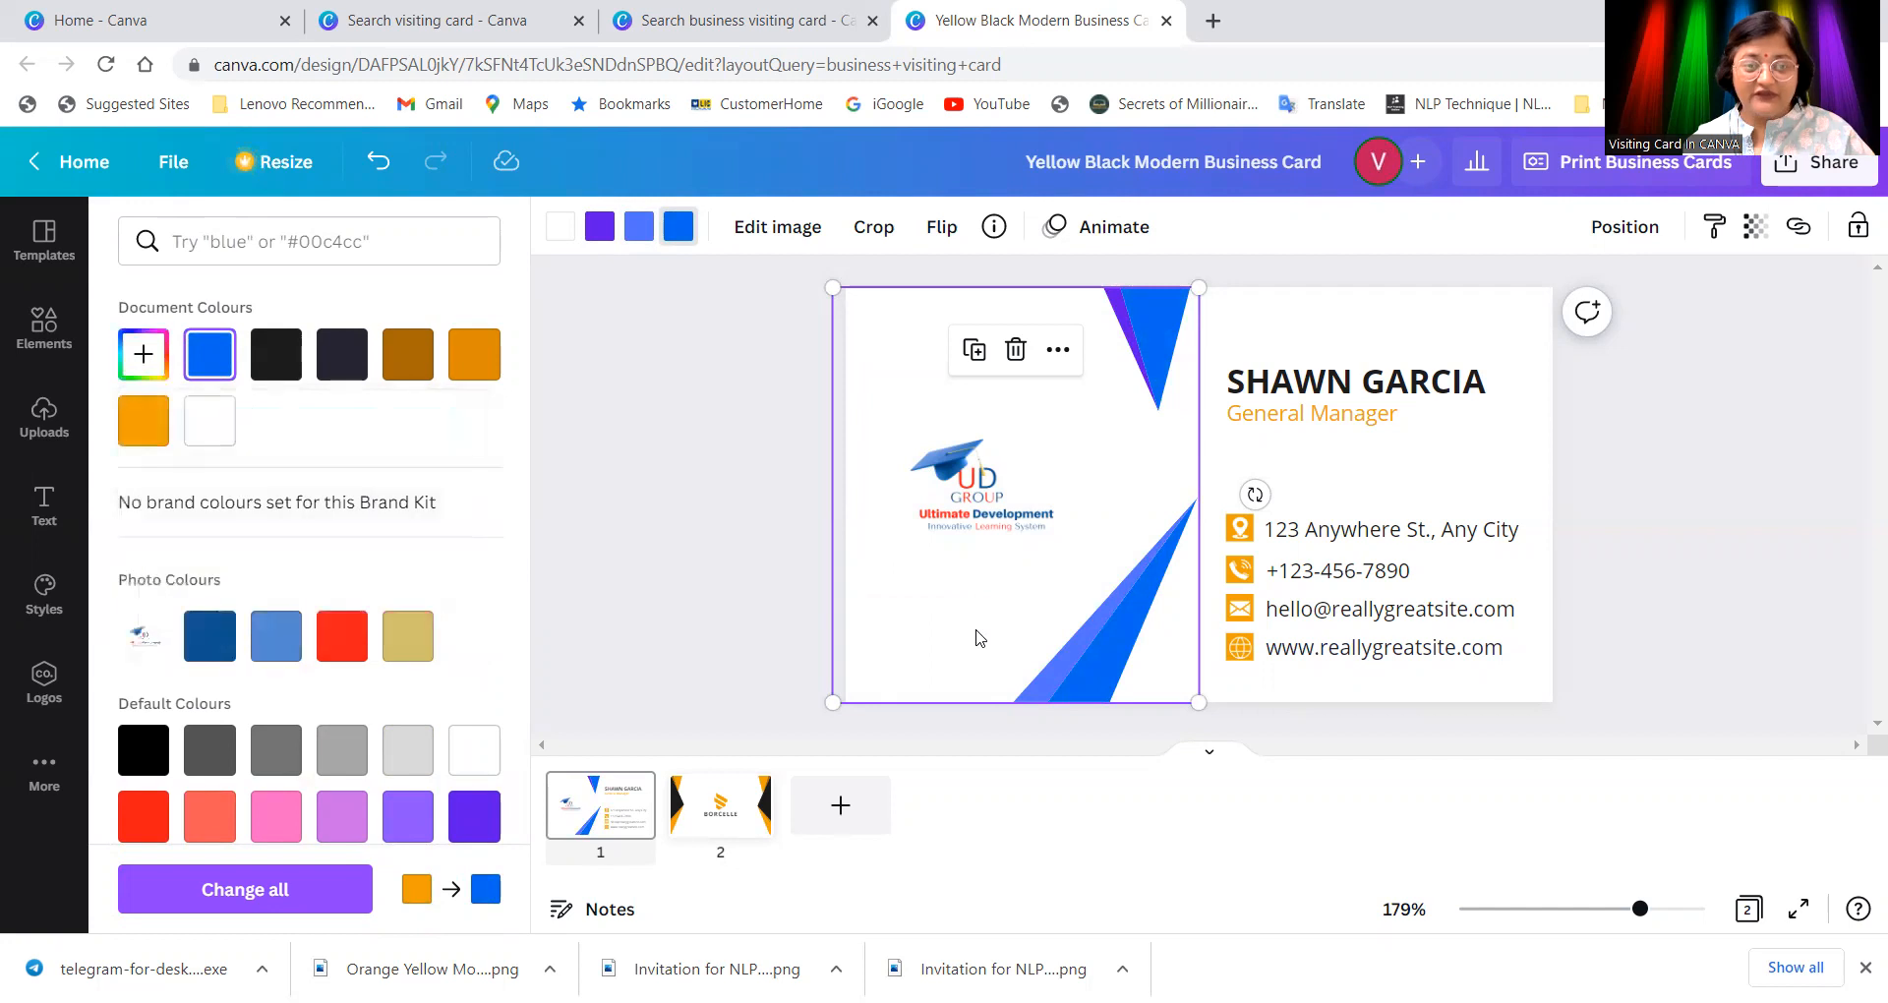
left_click(145, 355)
left_click_drag(459, 418, 292, 439)
left_click_drag(330, 564, 328, 565)
left_click_drag(287, 439, 338, 417)
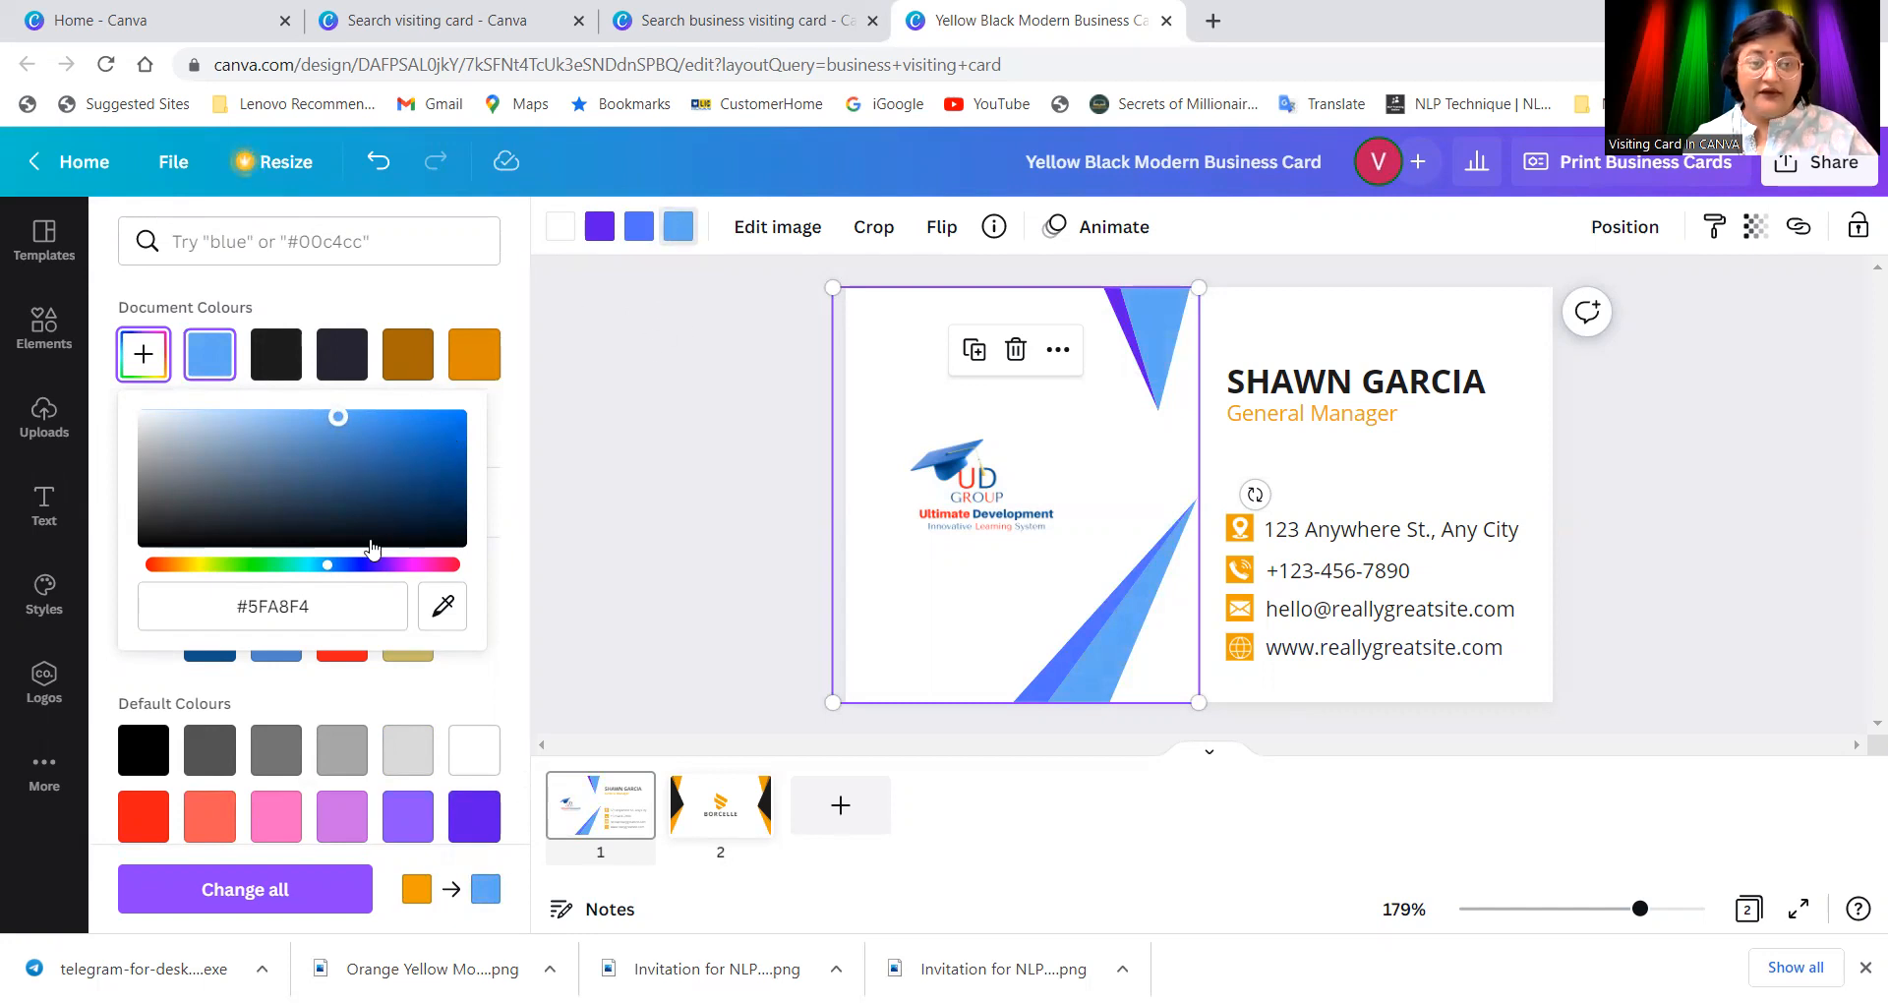
left_click_drag(333, 423, 402, 477)
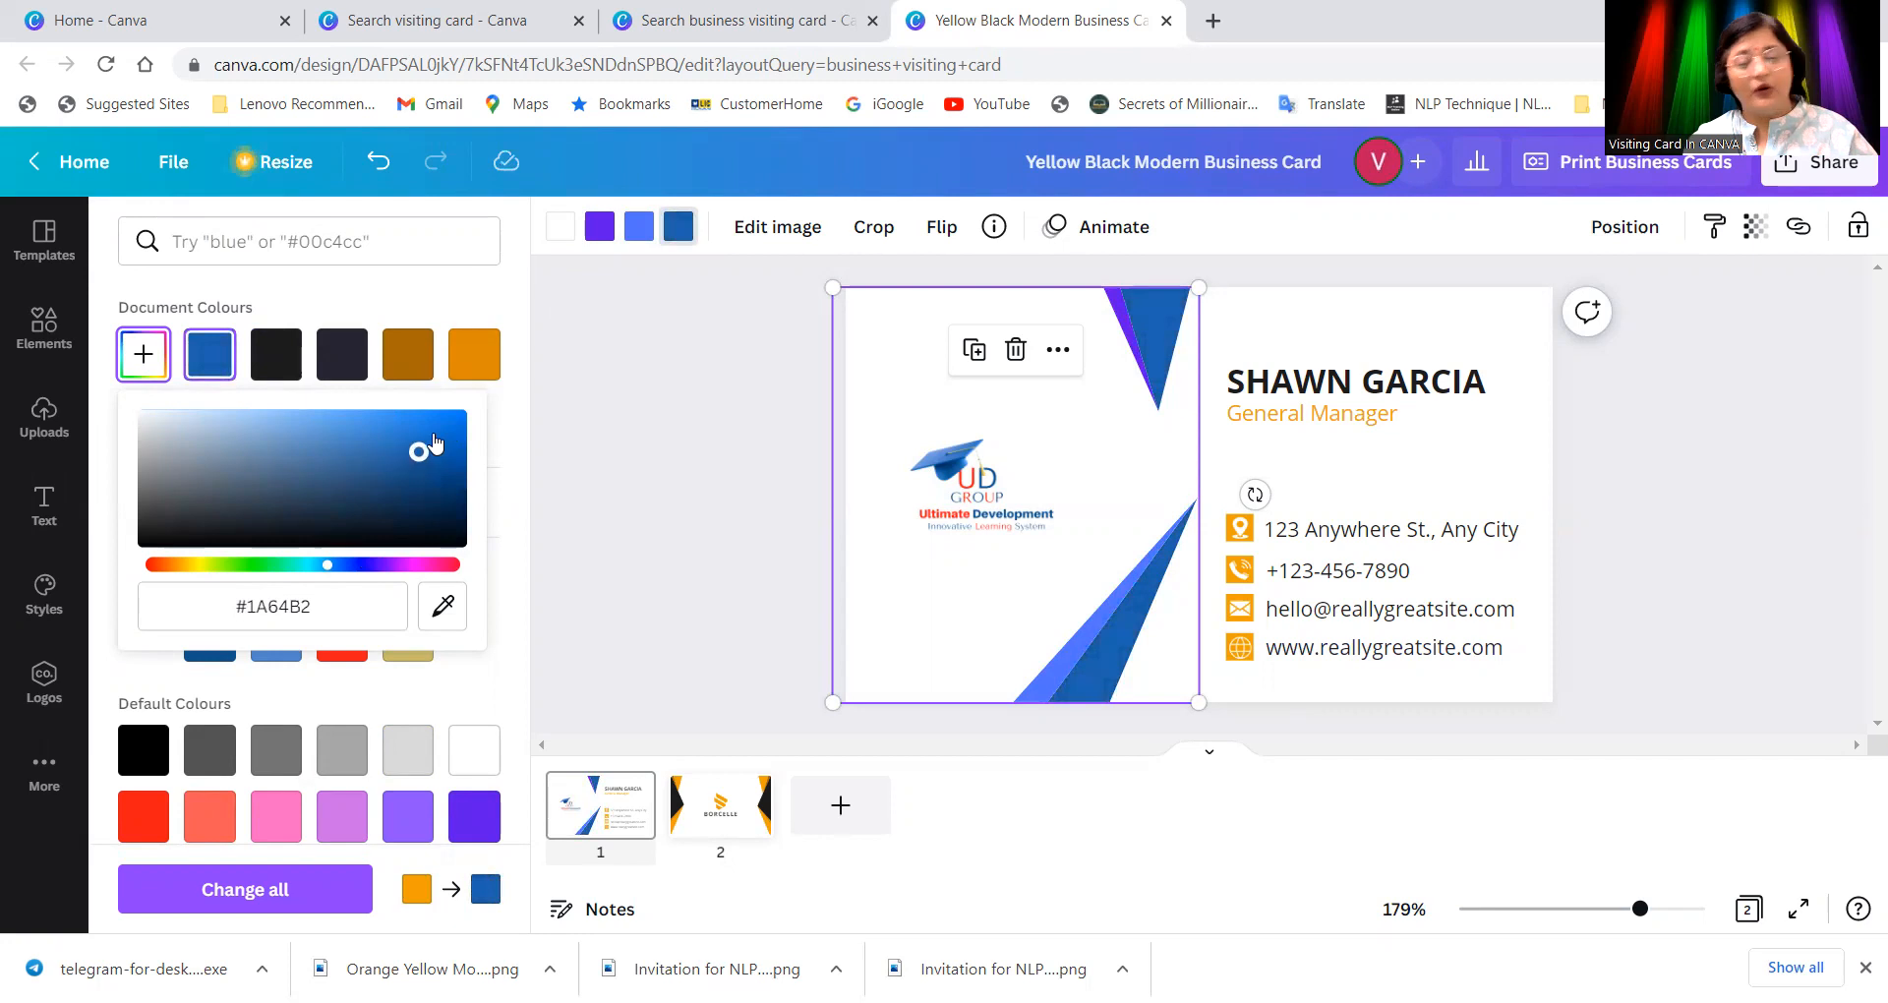
left_click(557, 234)
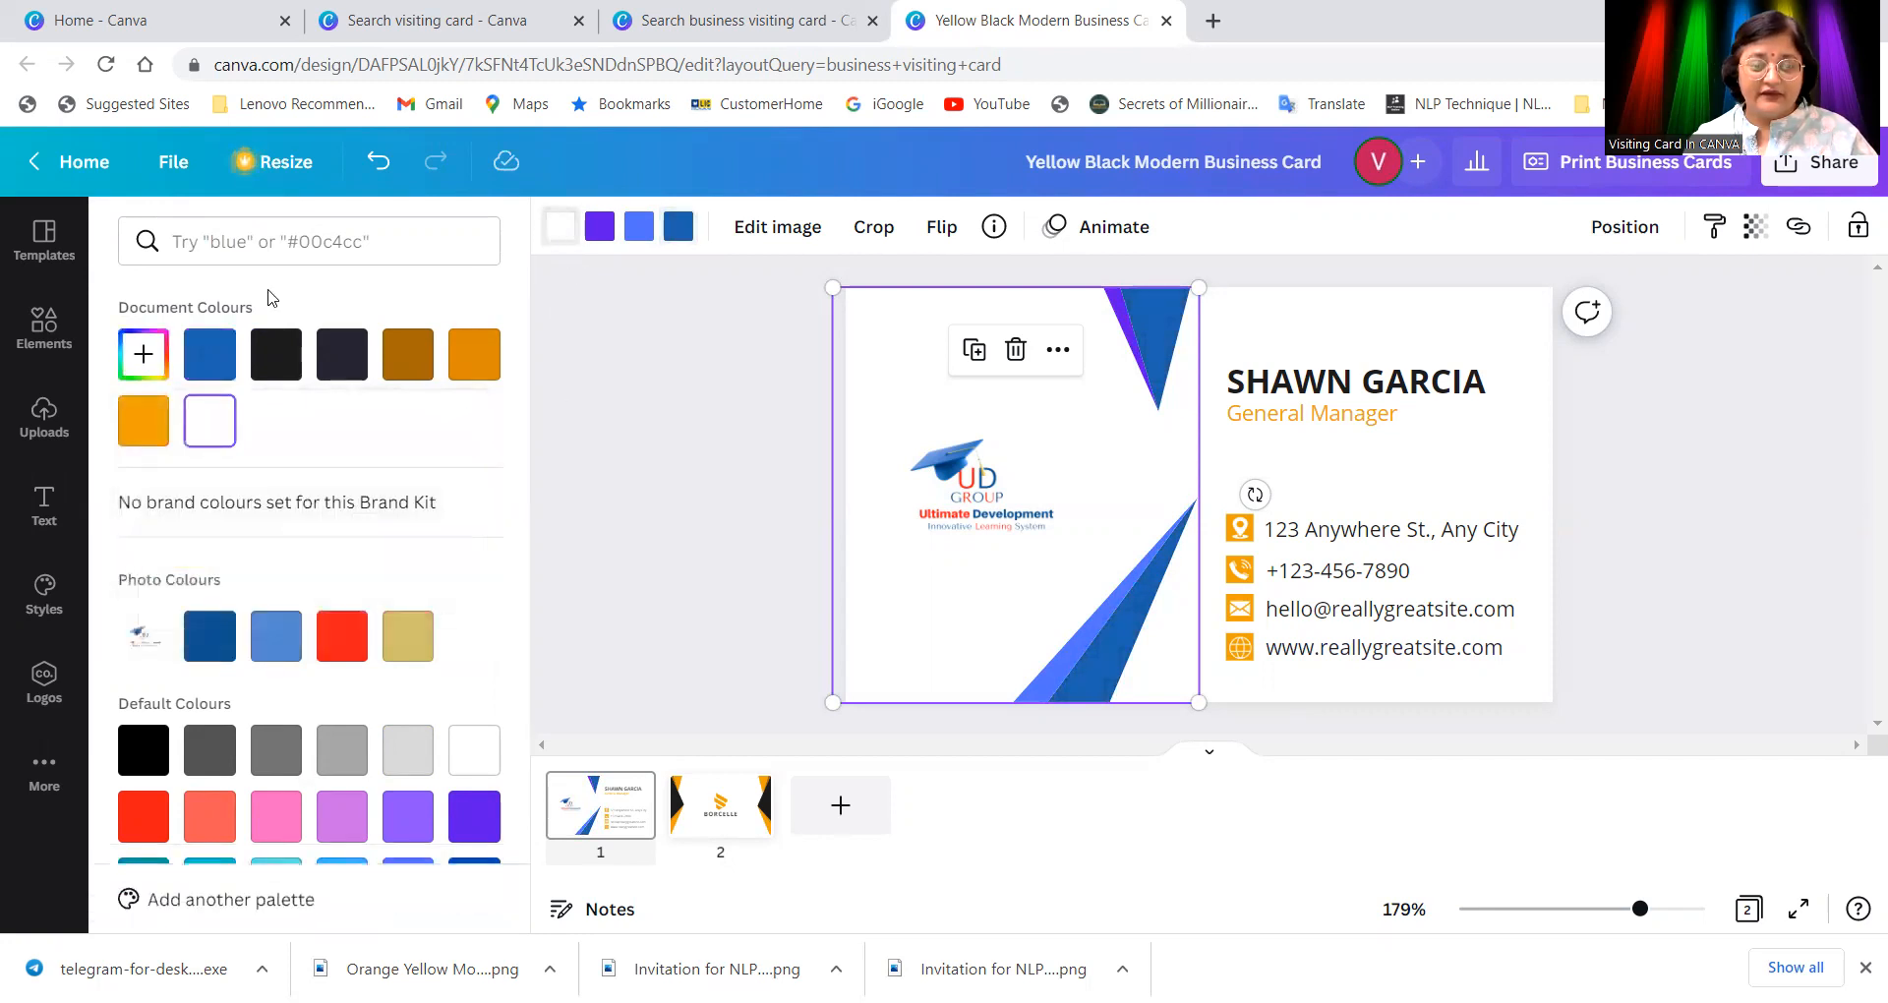
Step: Change the white panel background to light sky blue #98EAF8
left_click(142, 355)
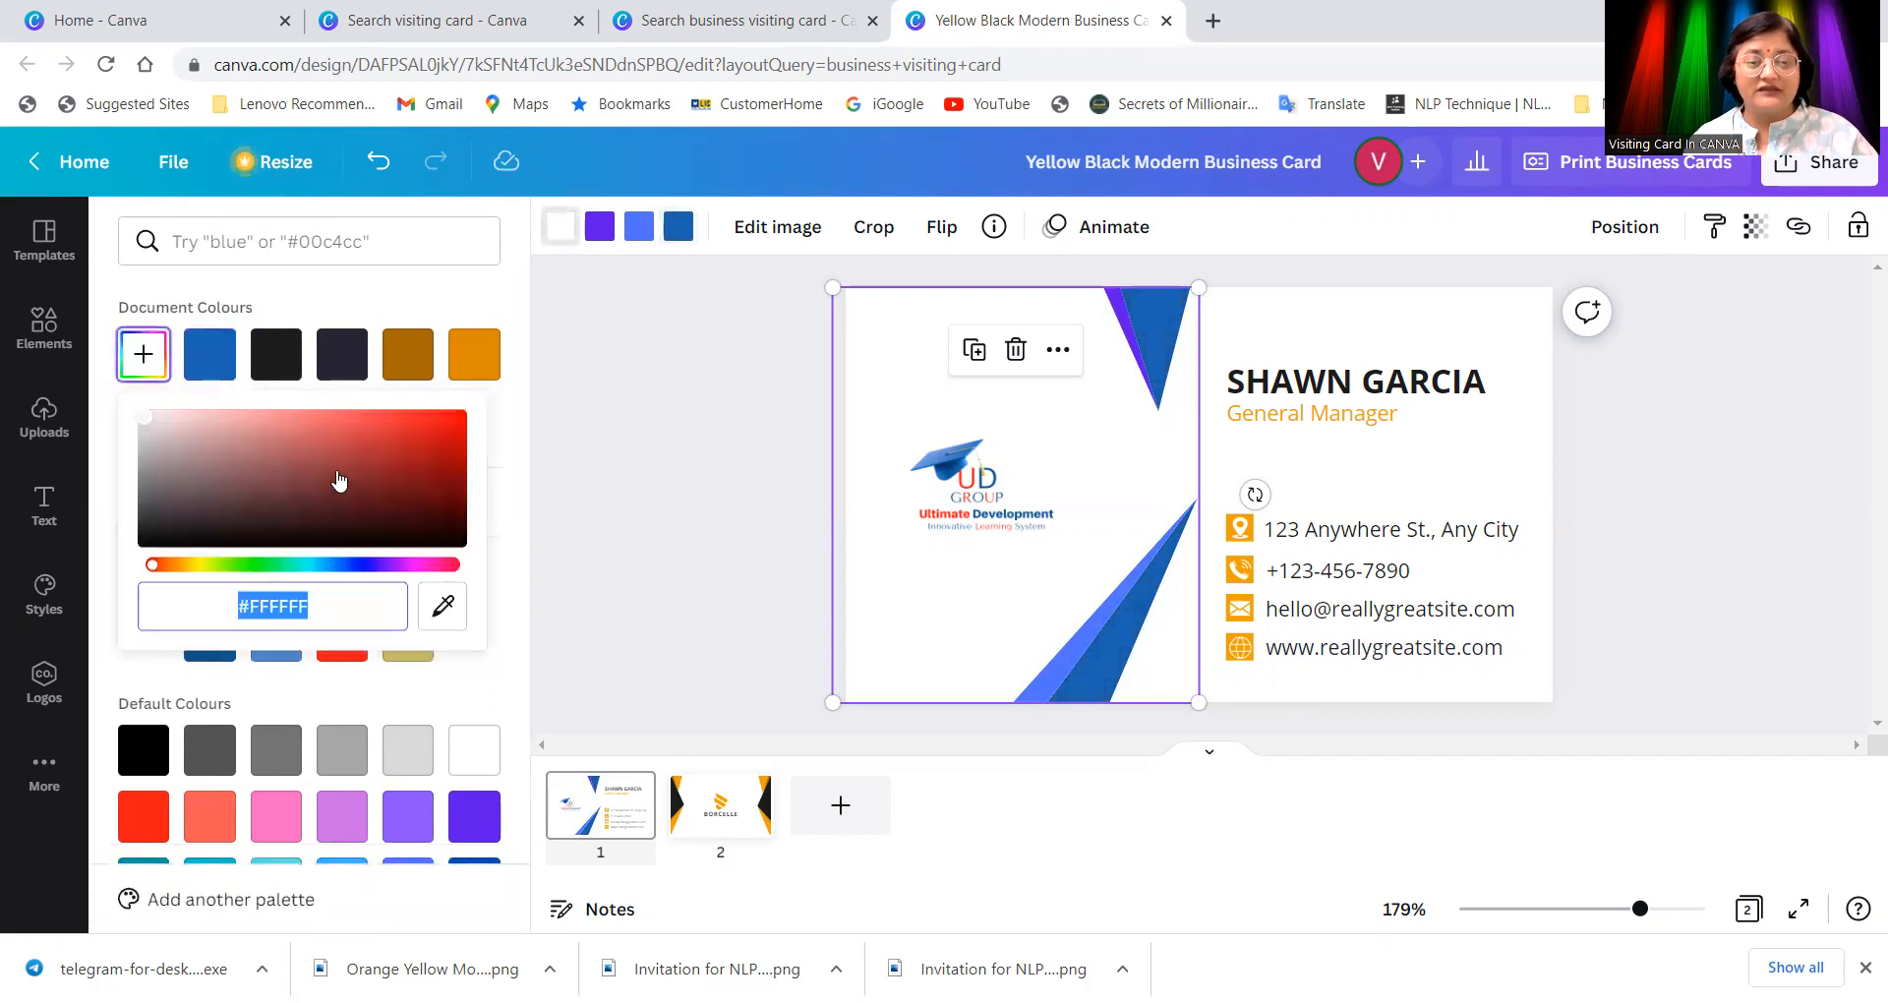
left_click(329, 564)
left_click_drag(329, 564, 310, 565)
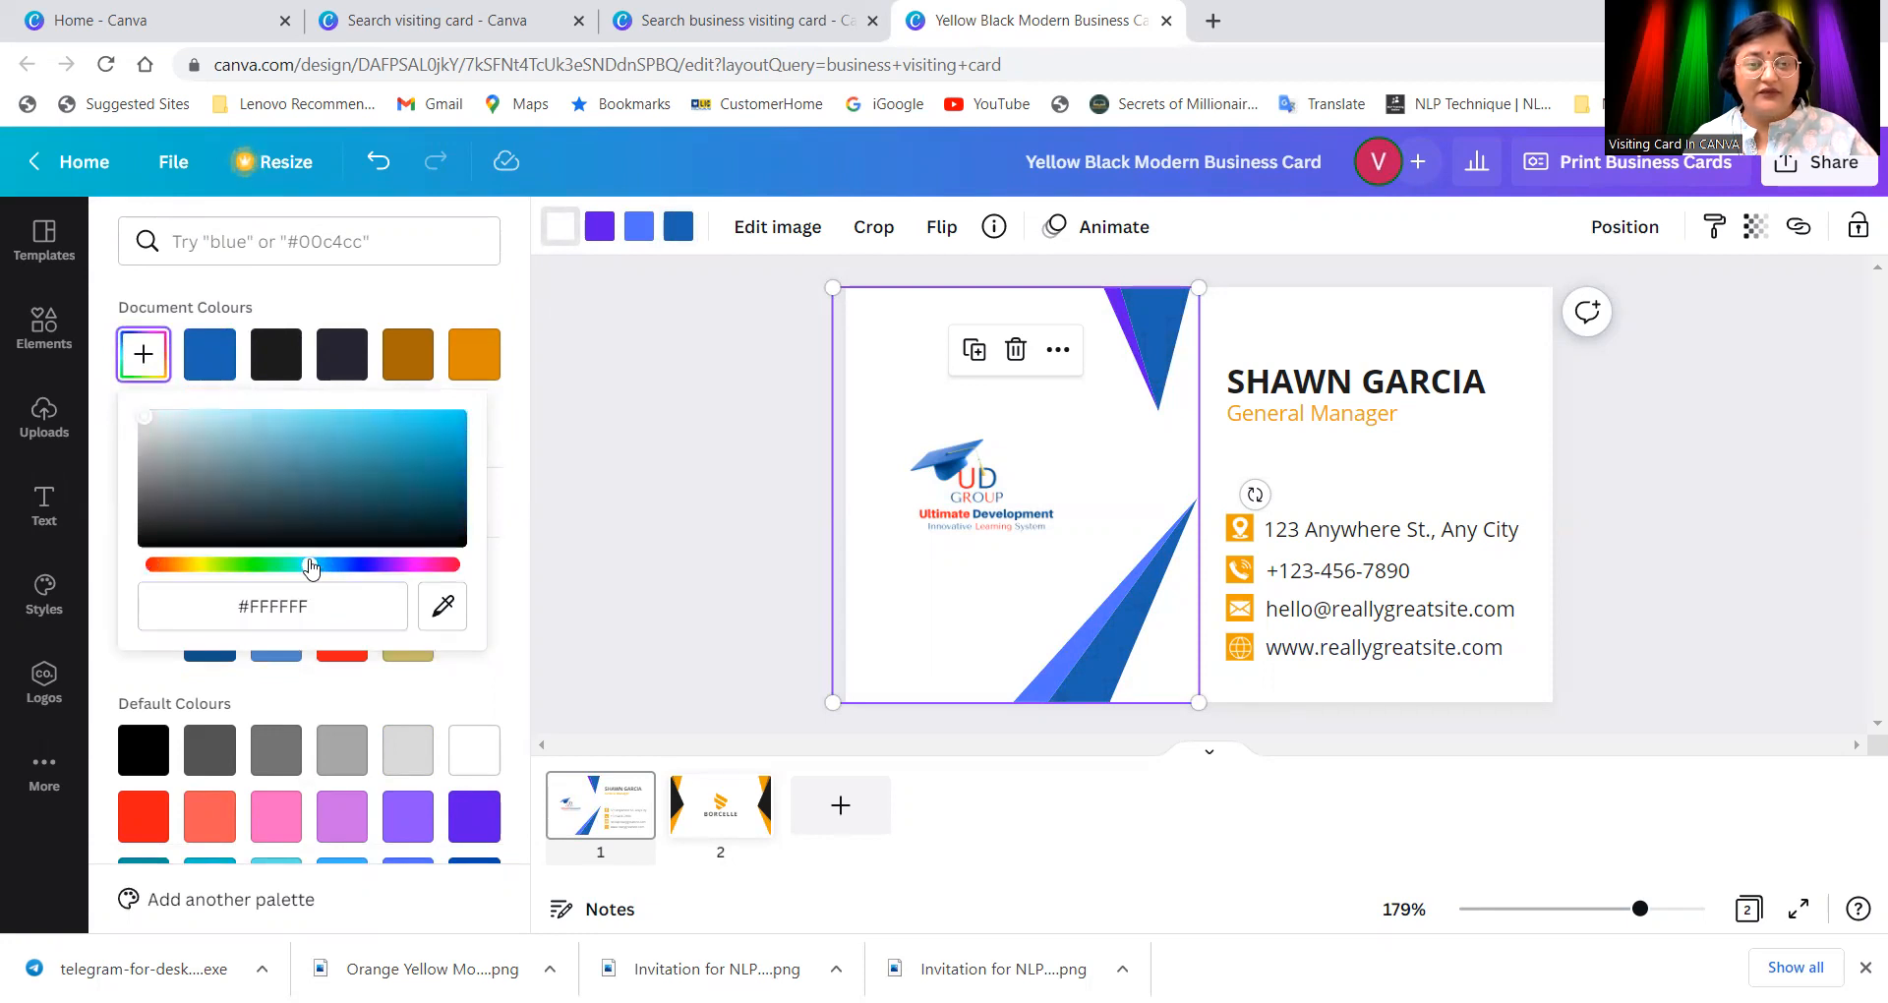
mouse_move(287, 424)
left_mouse_down()
mouse_move(389, 418)
mouse_move(264, 417)
left_mouse_up()
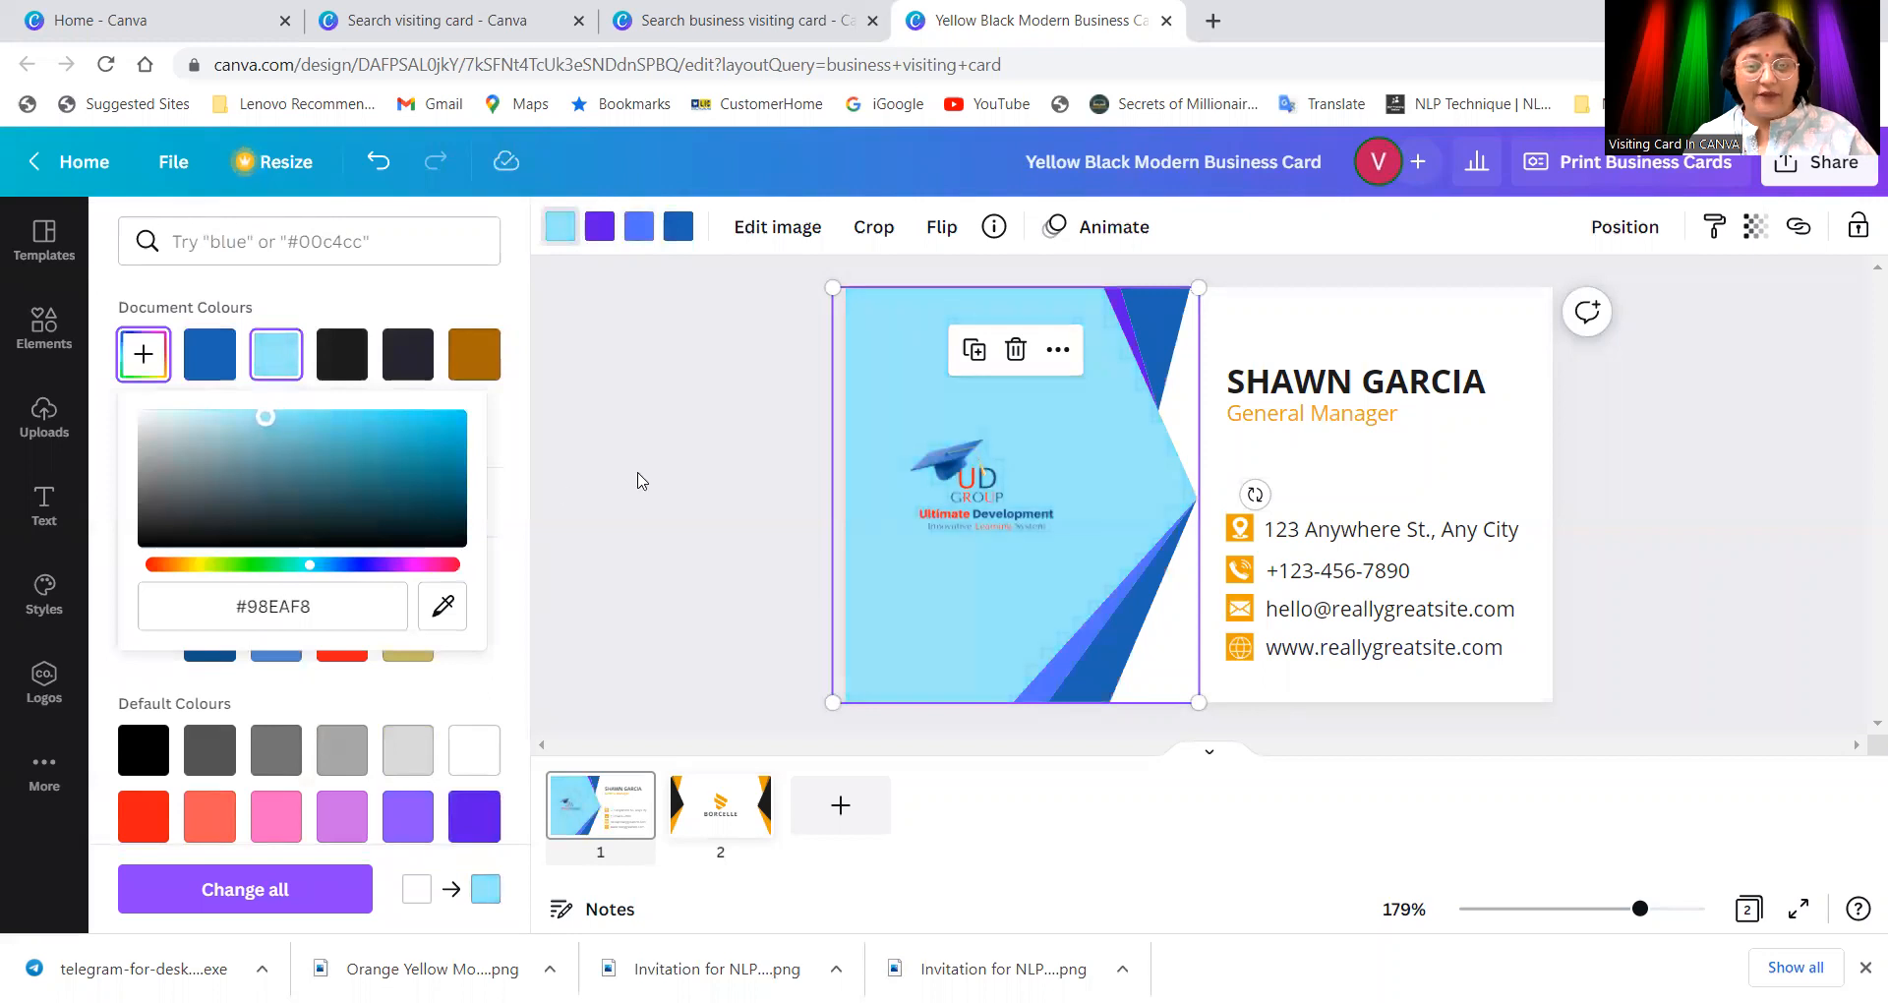
left_click(698, 475)
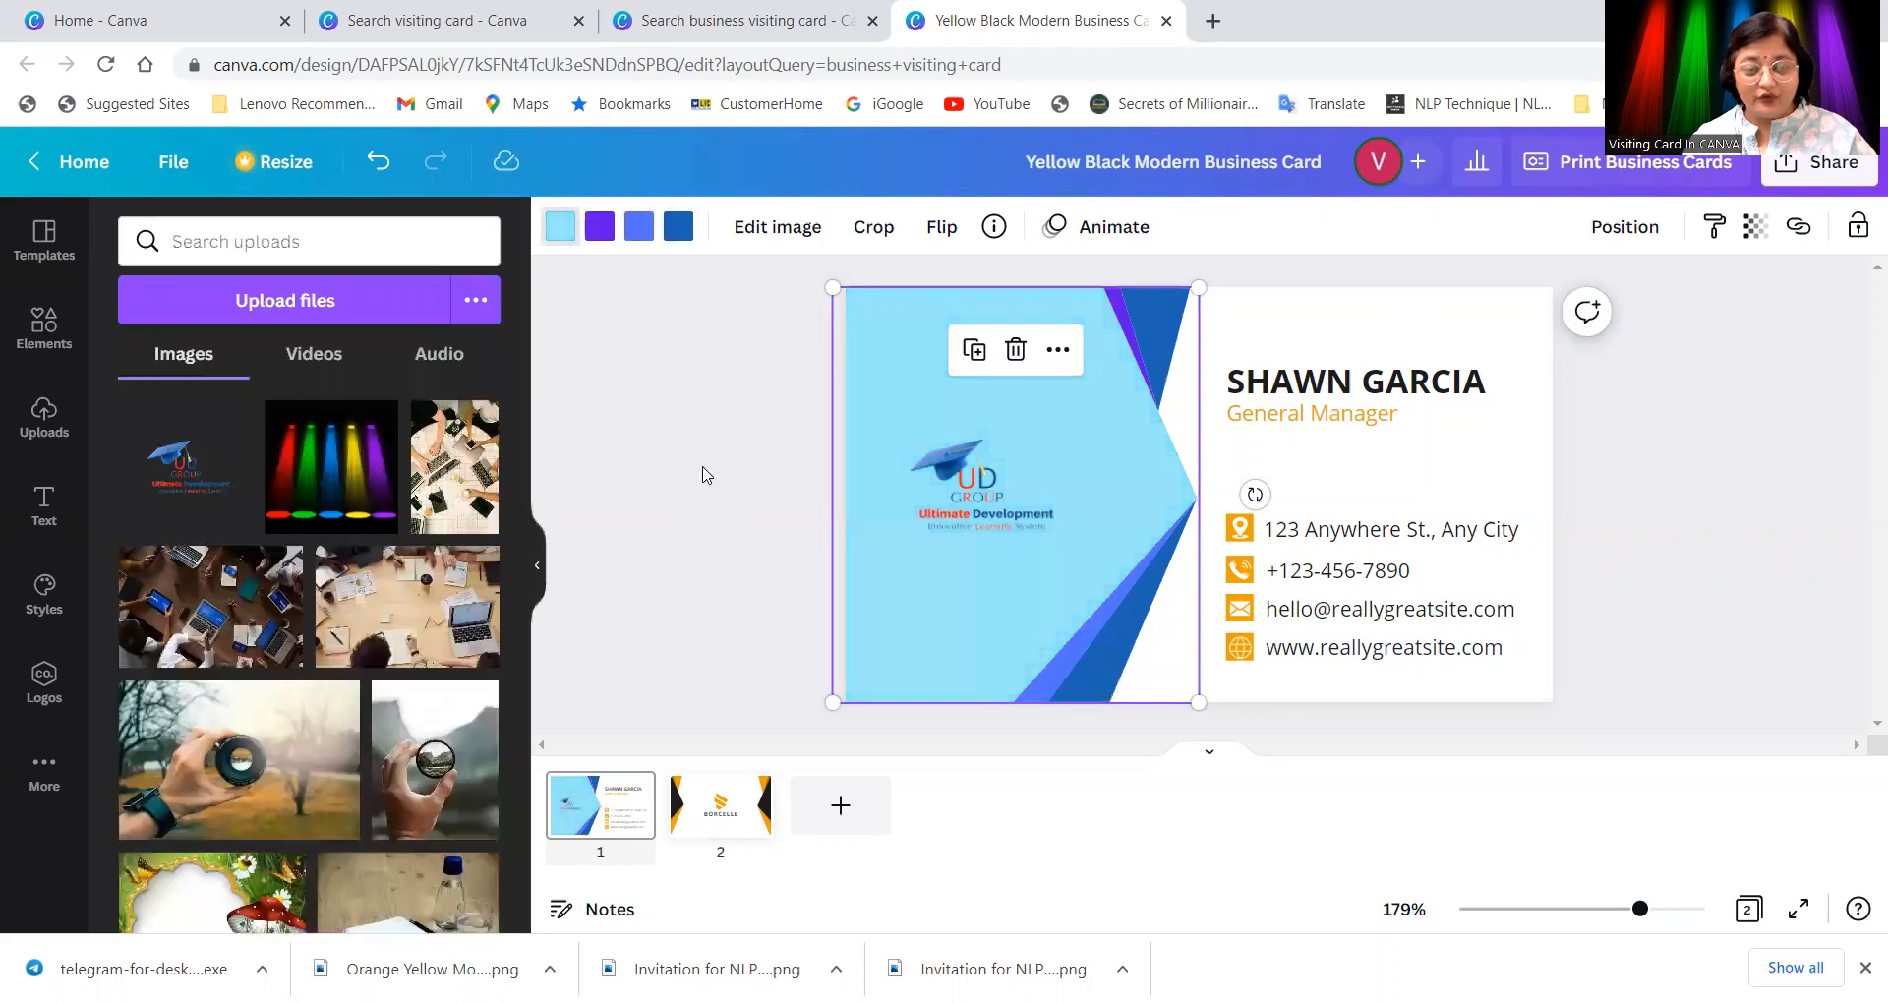
Step: Crop the UD Group logo's empty space on all four sides
left_click(978, 489)
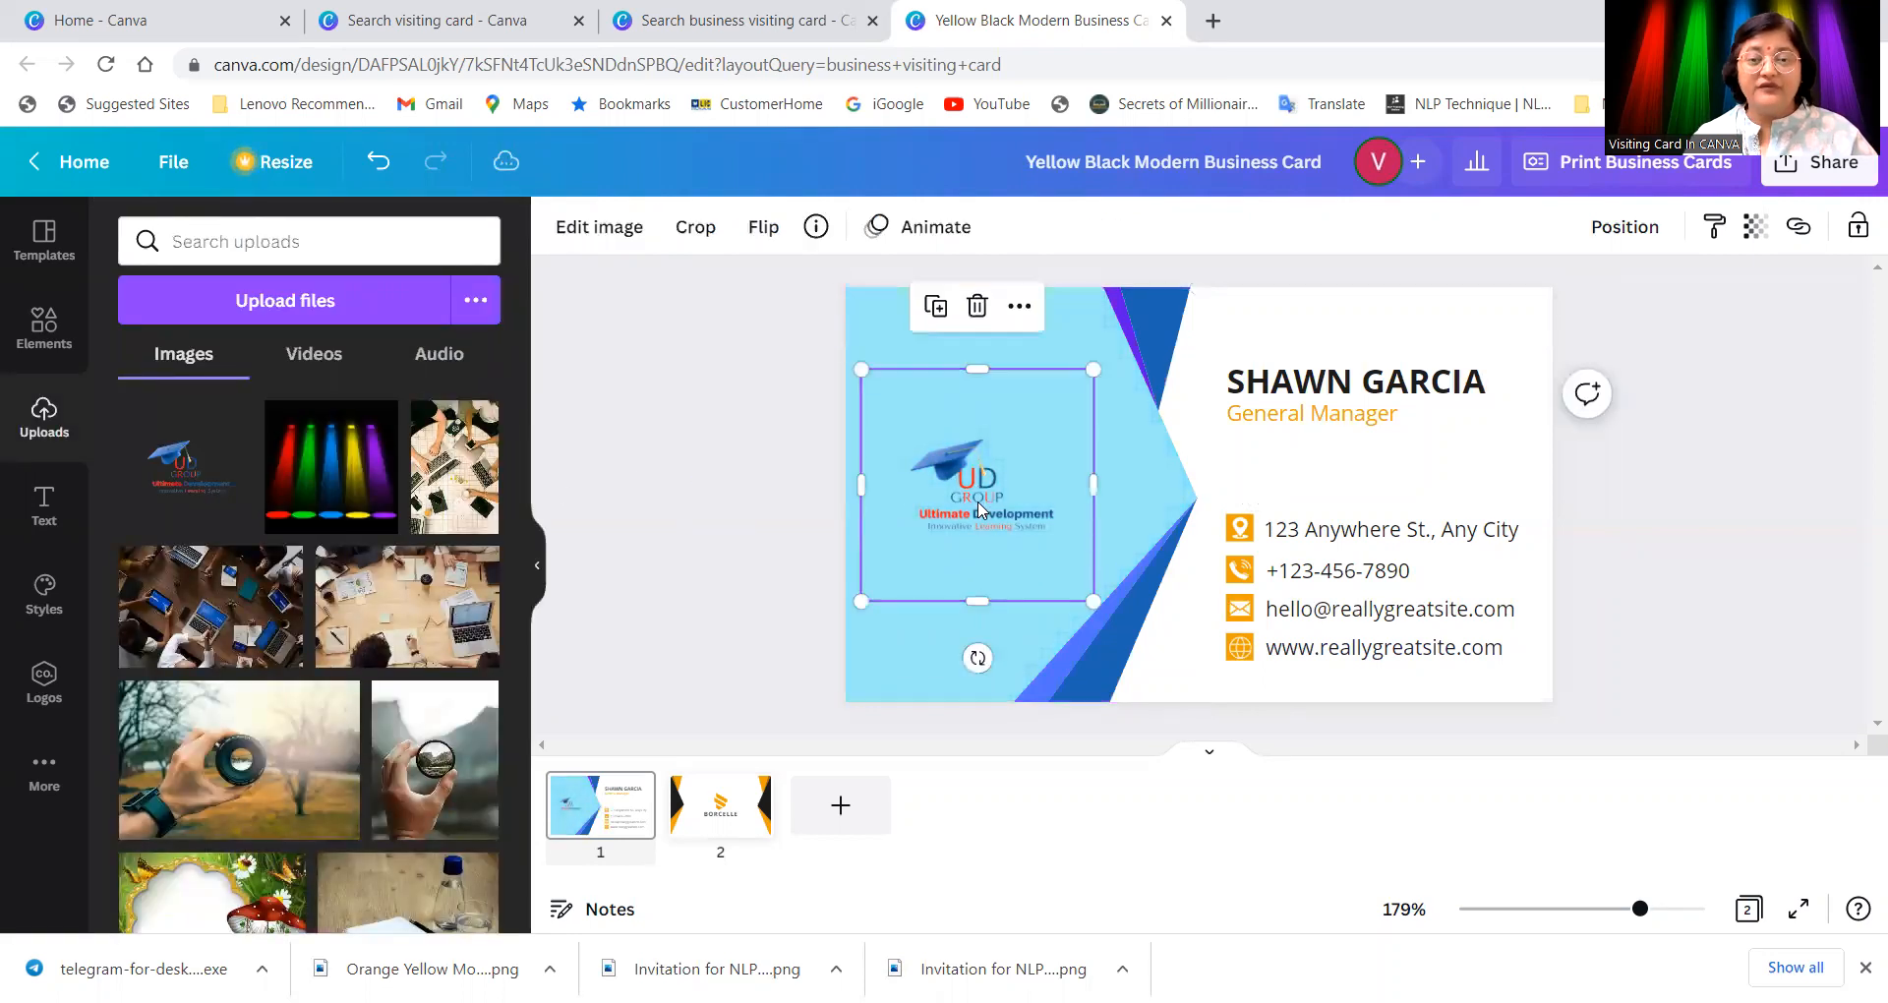
left_click(693, 231)
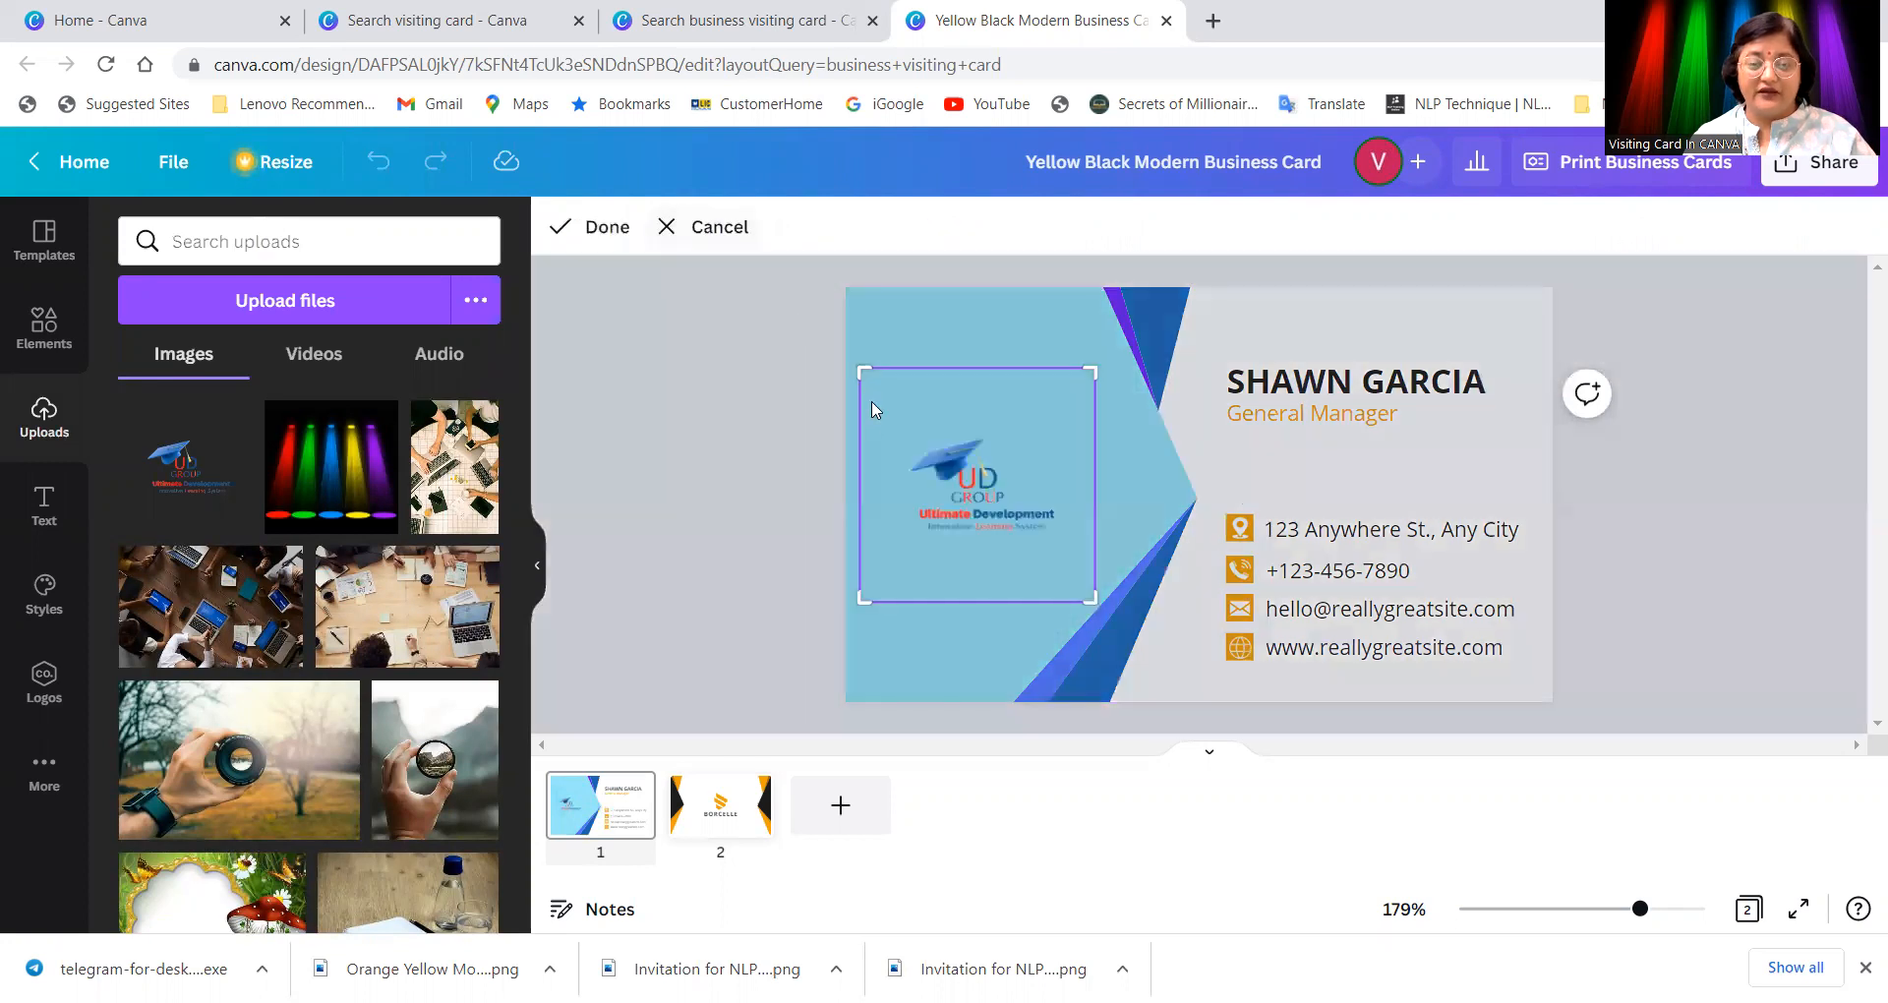
left_click_drag(855, 593, 897, 596)
left_click_drag(1091, 602, 1050, 601)
left_click_drag(897, 594, 903, 541)
left_click_drag(900, 371, 904, 432)
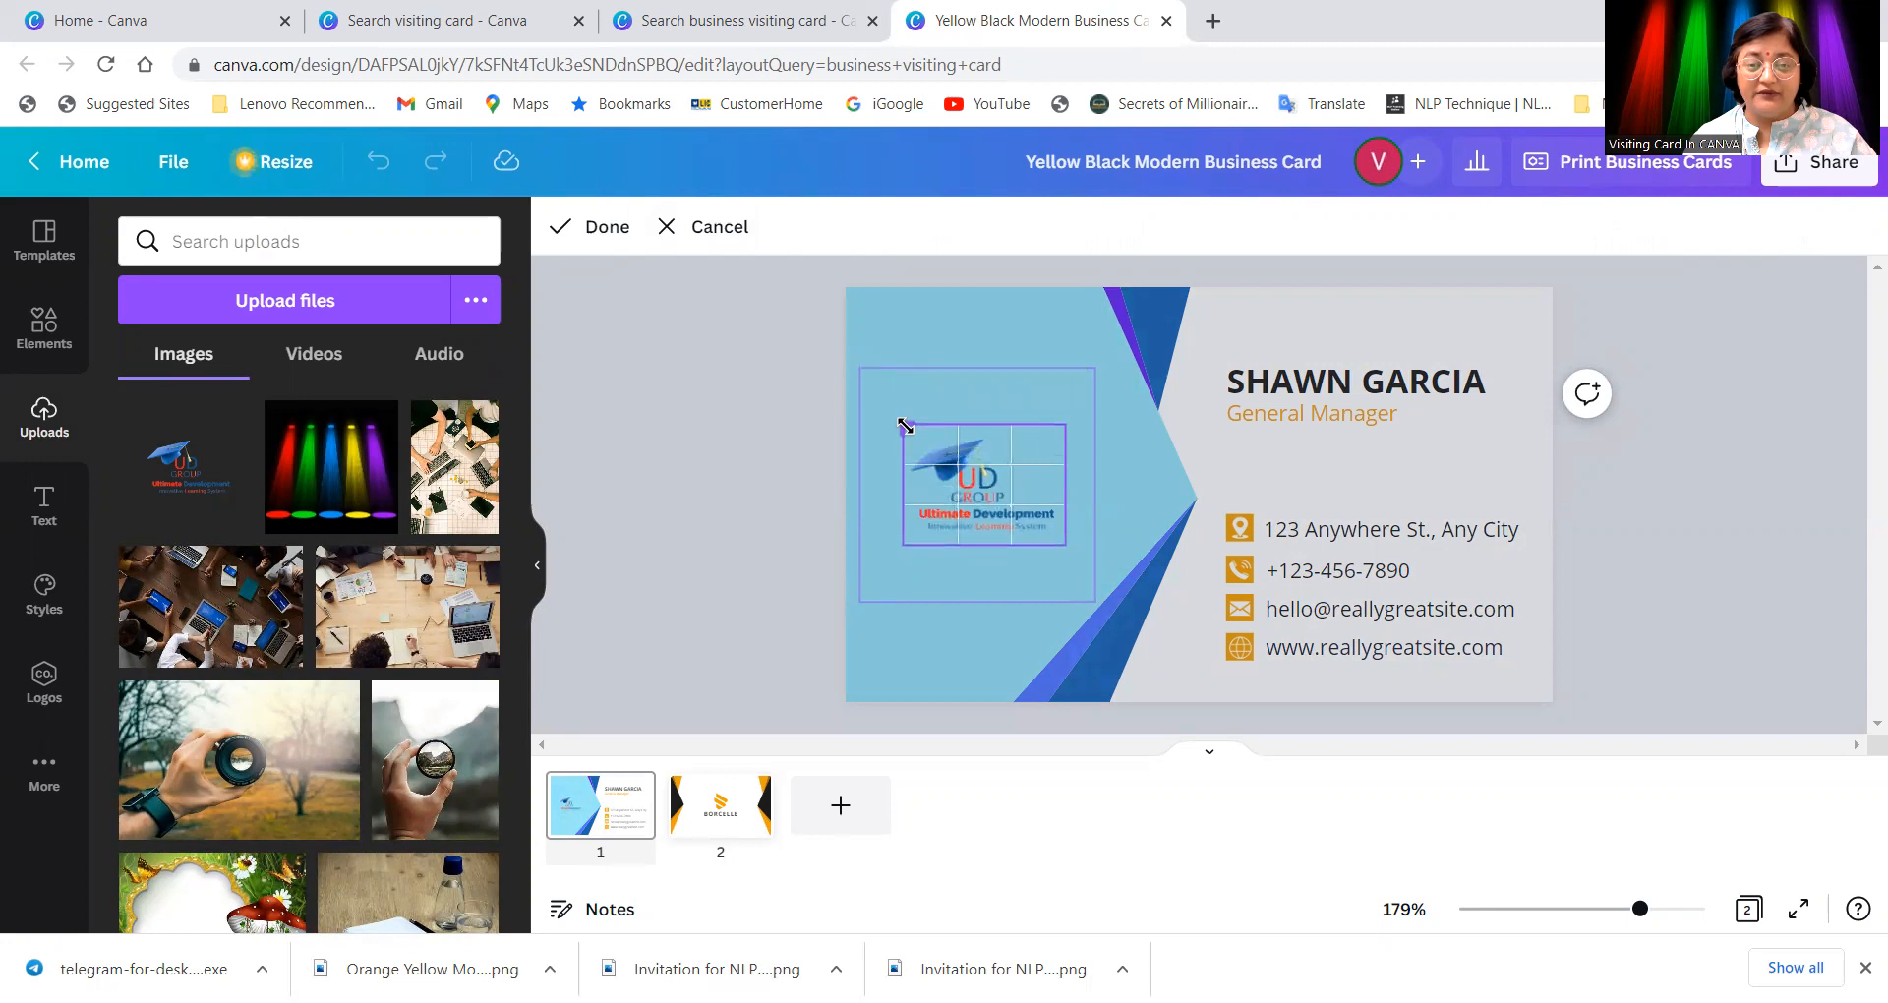
left_click(755, 451)
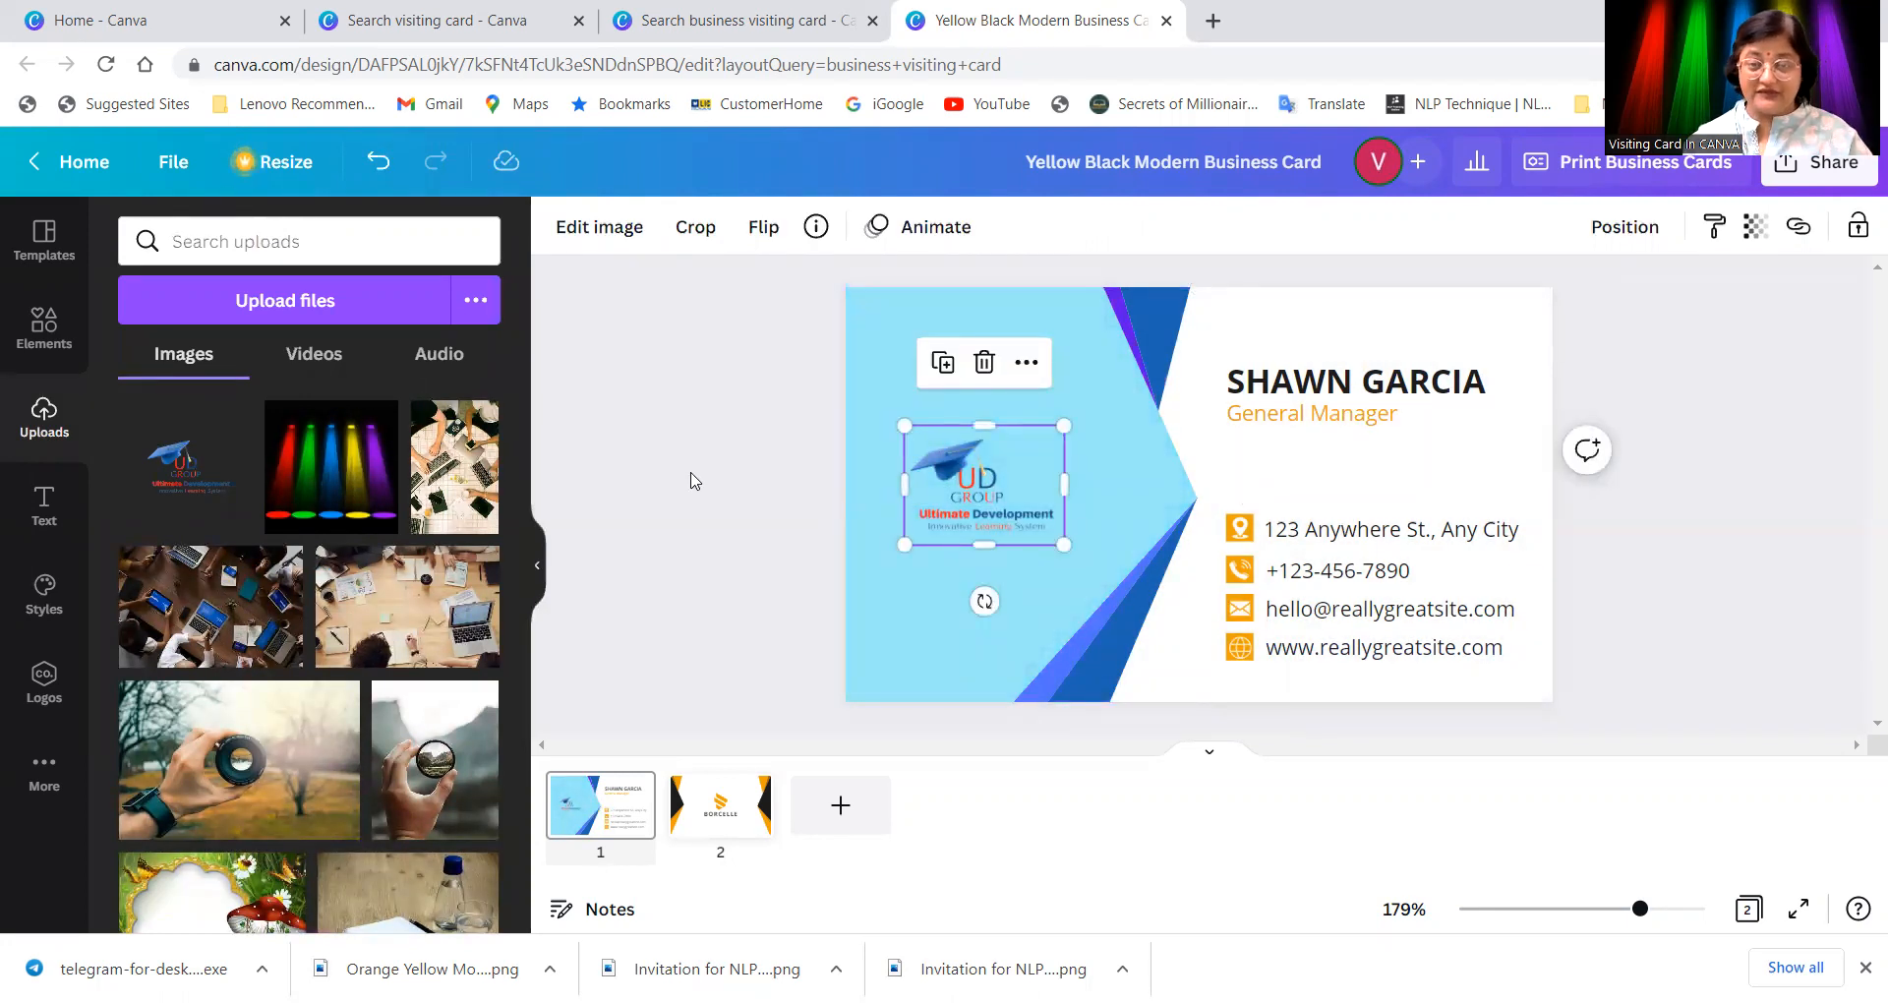
left_click(1101, 462)
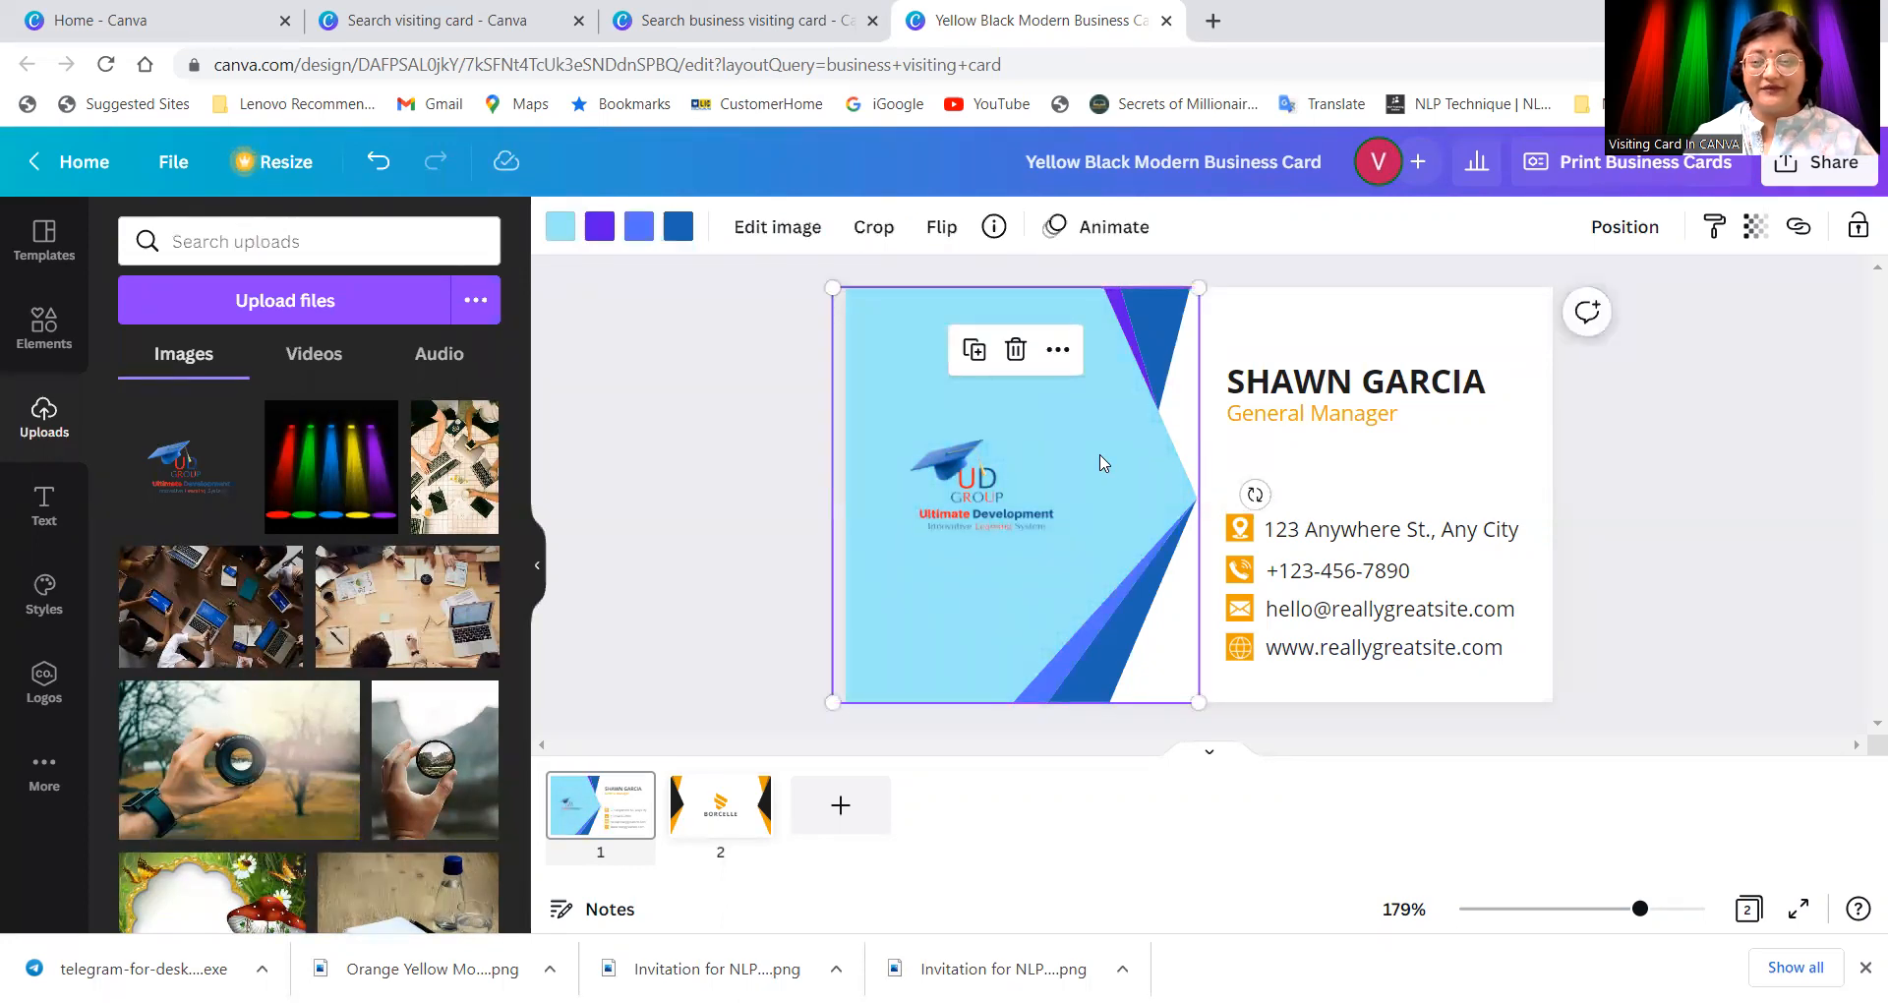
mouse_move(1101, 462)
left_mouse_down()
mouse_move(1040, 451)
mouse_move(1106, 468)
left_mouse_up()
key("ctrl+z")
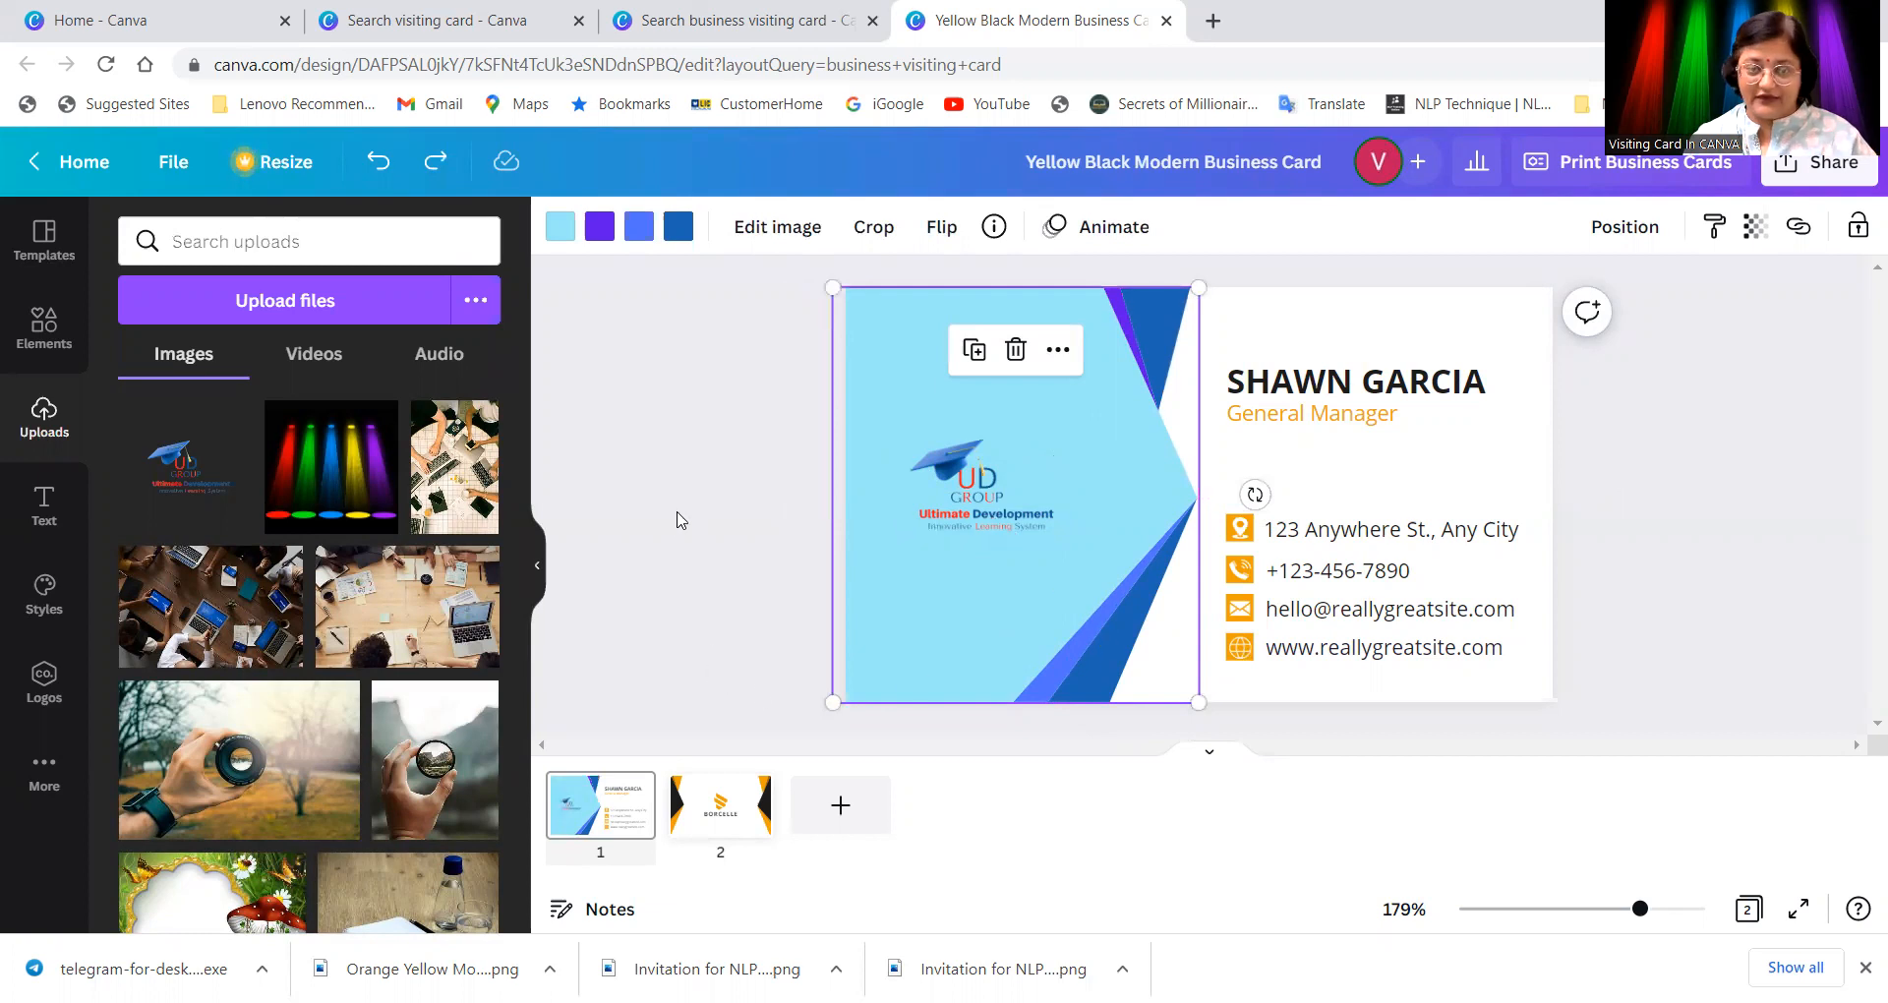
Step: Colour the sample name heading navy blue #02318B
left_click(1387, 400)
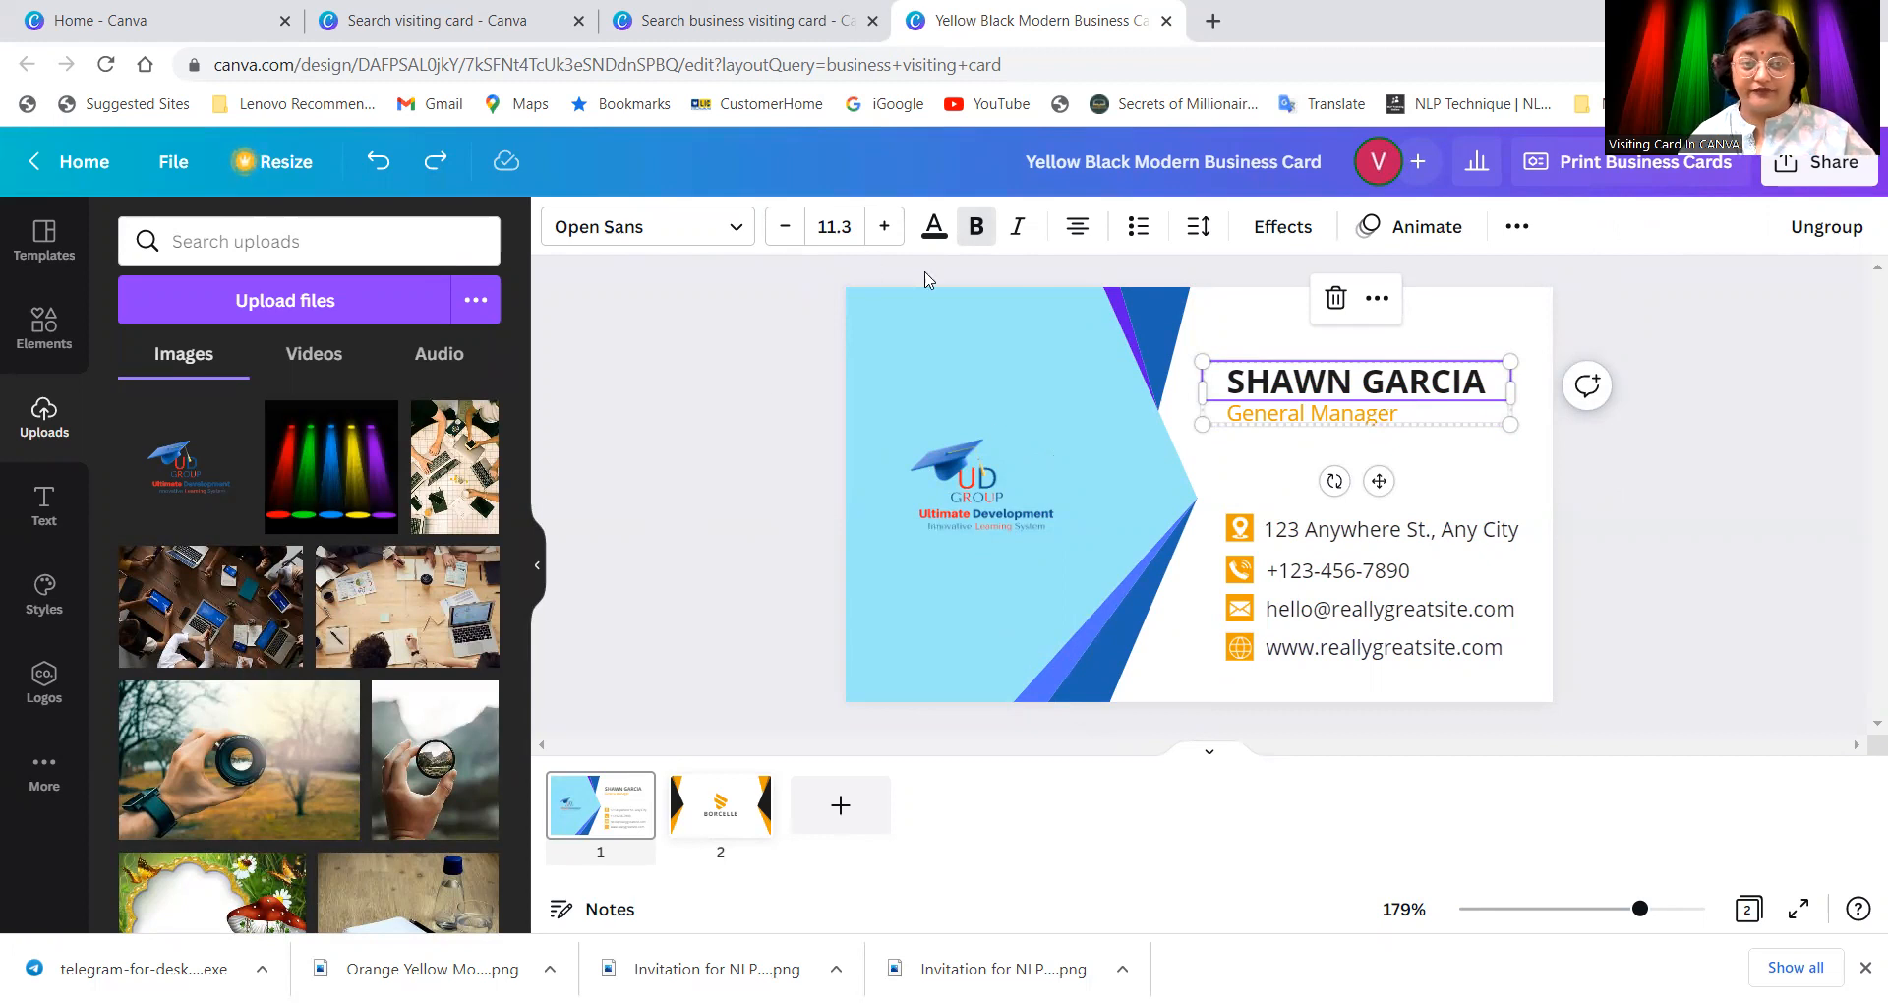
left_click(931, 231)
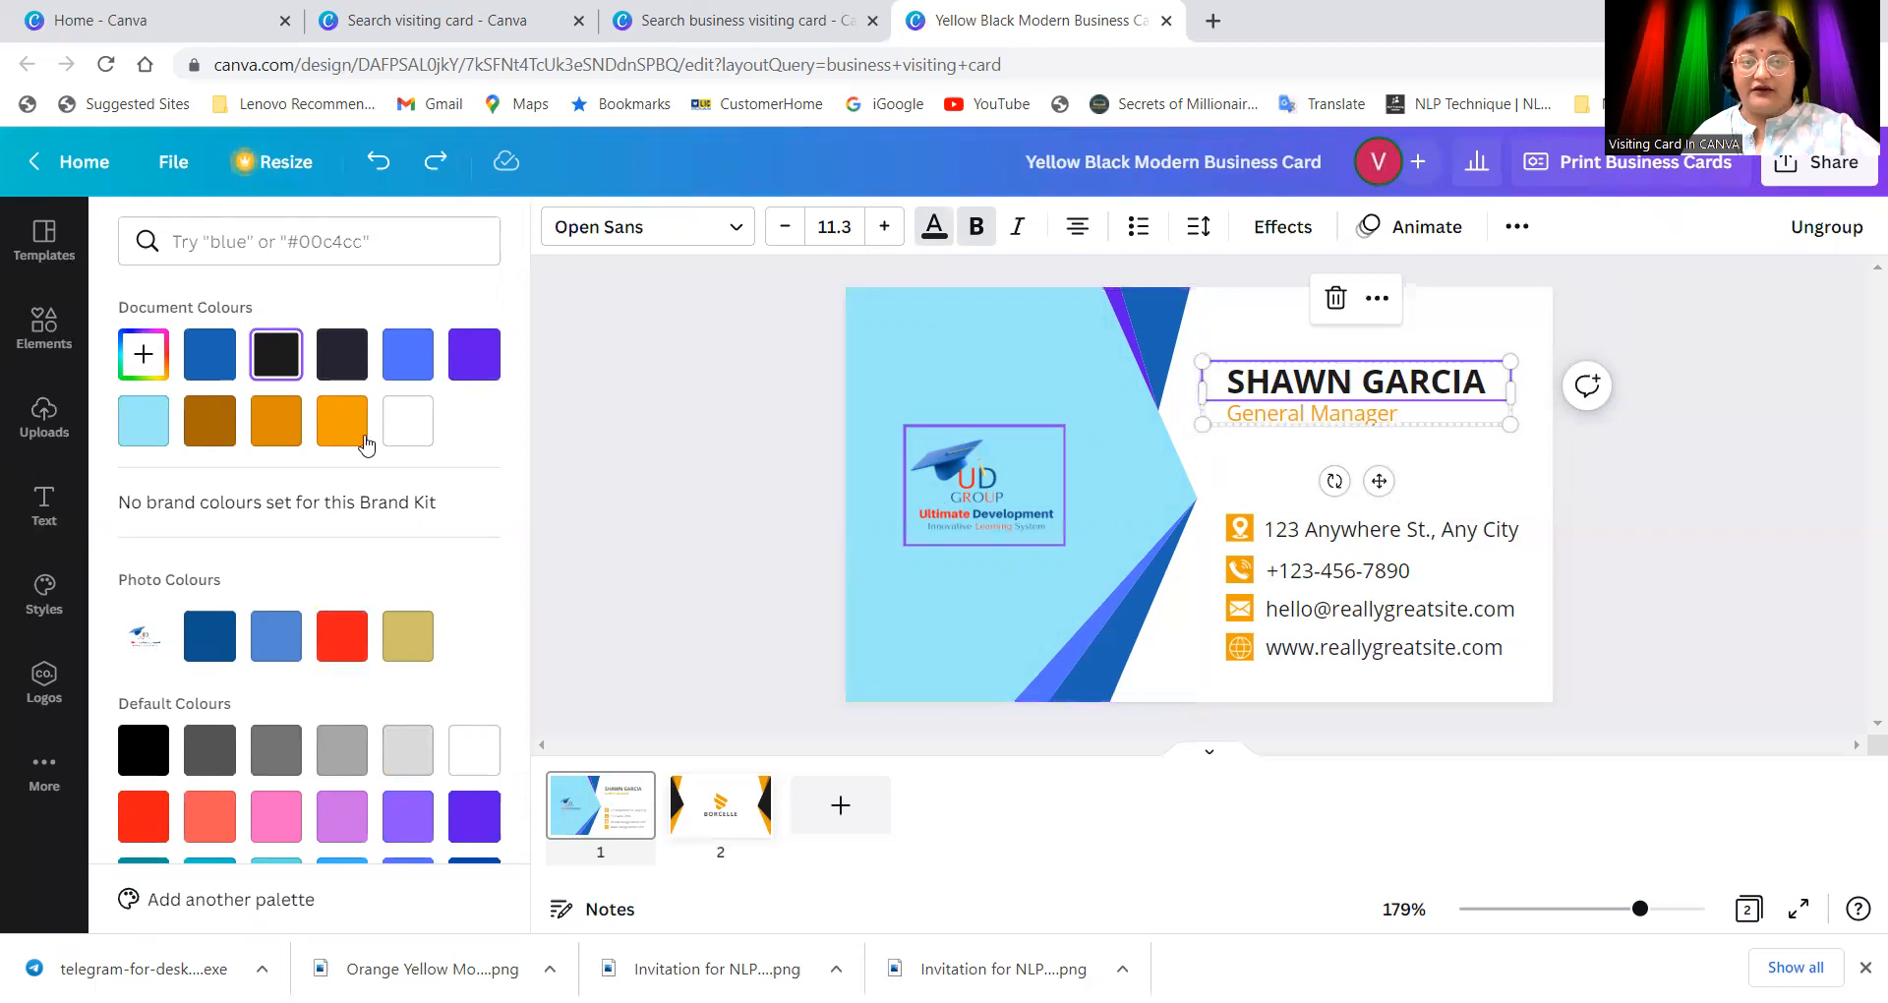
left_click(143, 354)
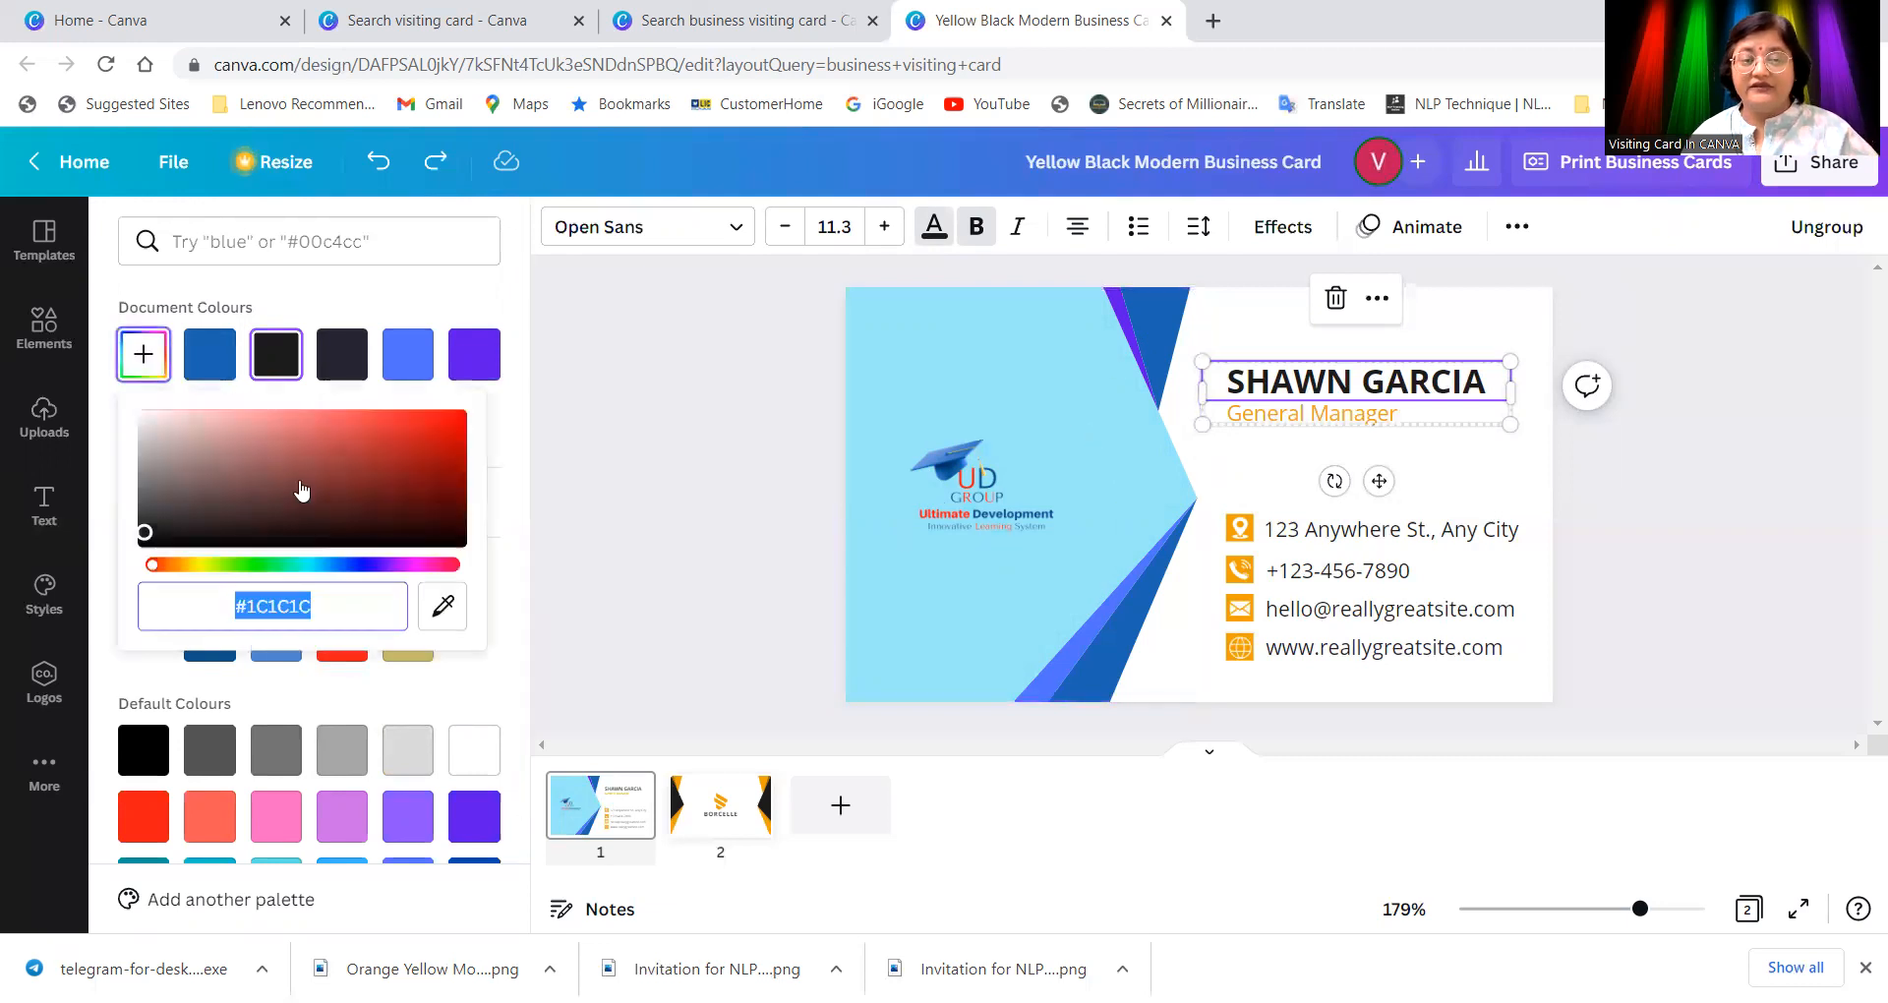
left_click(334, 565)
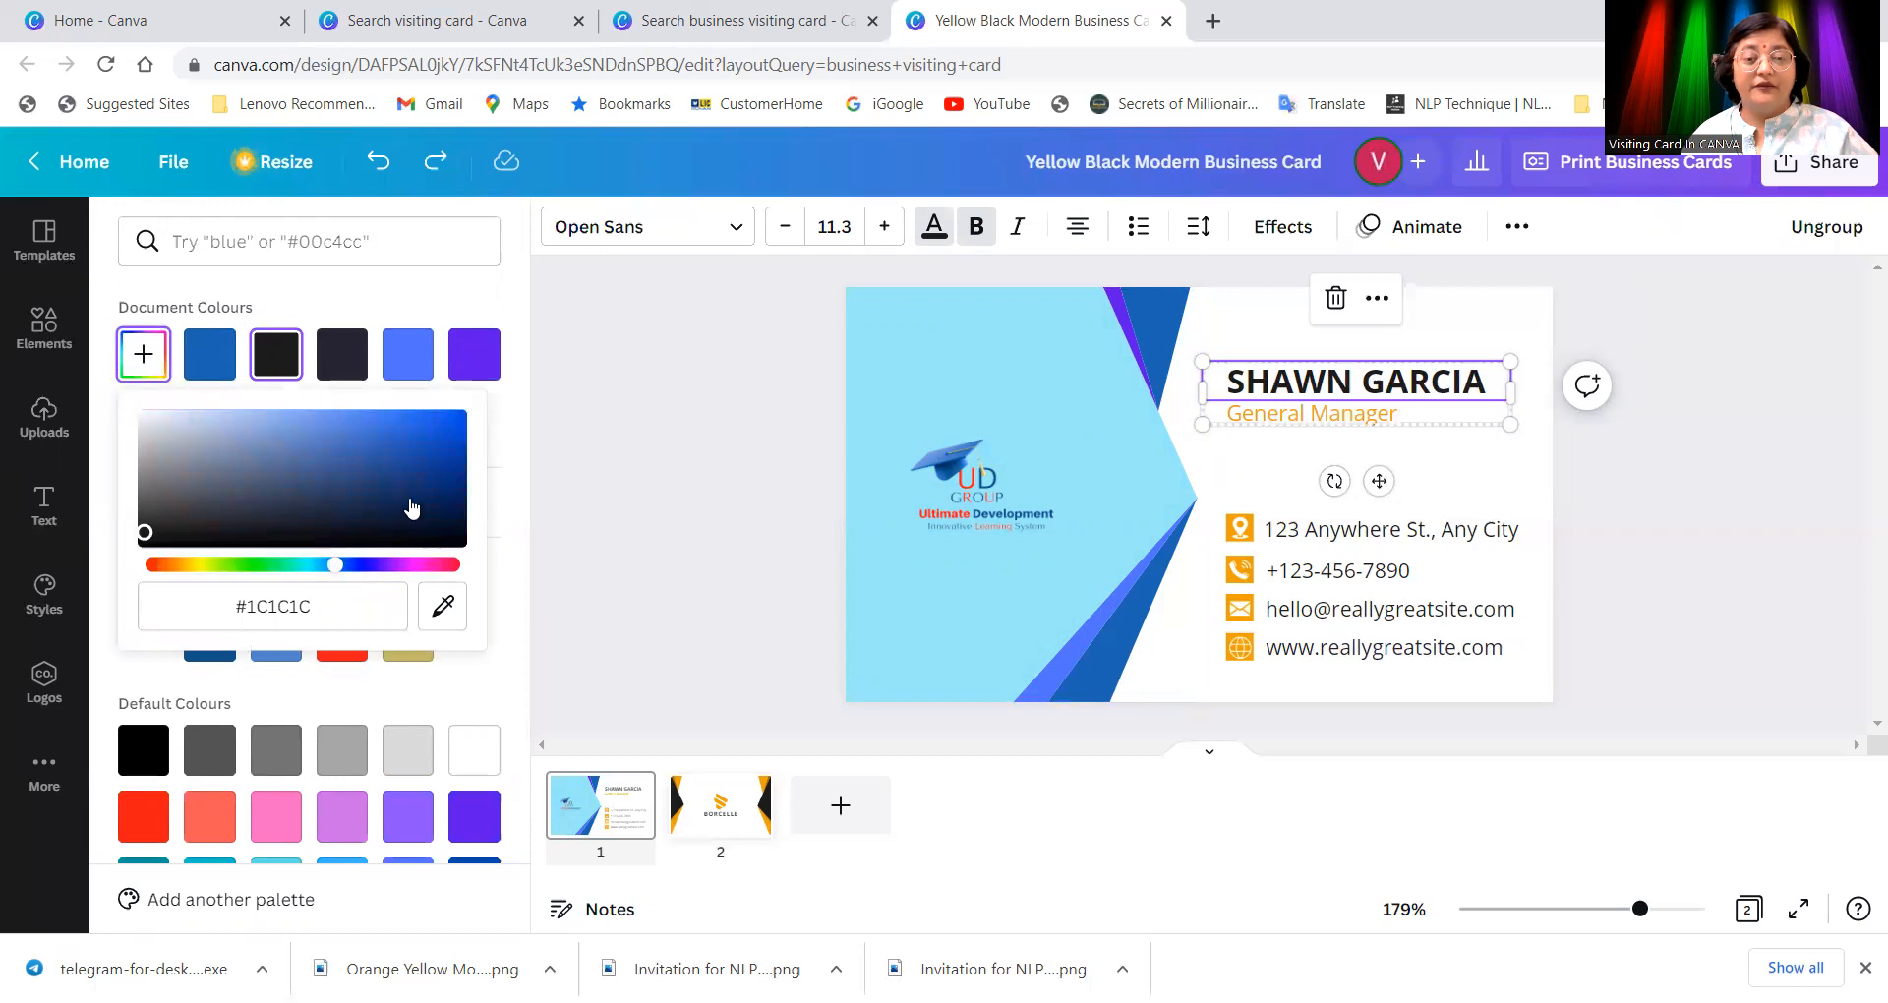
left_click_drag(447, 456, 459, 473)
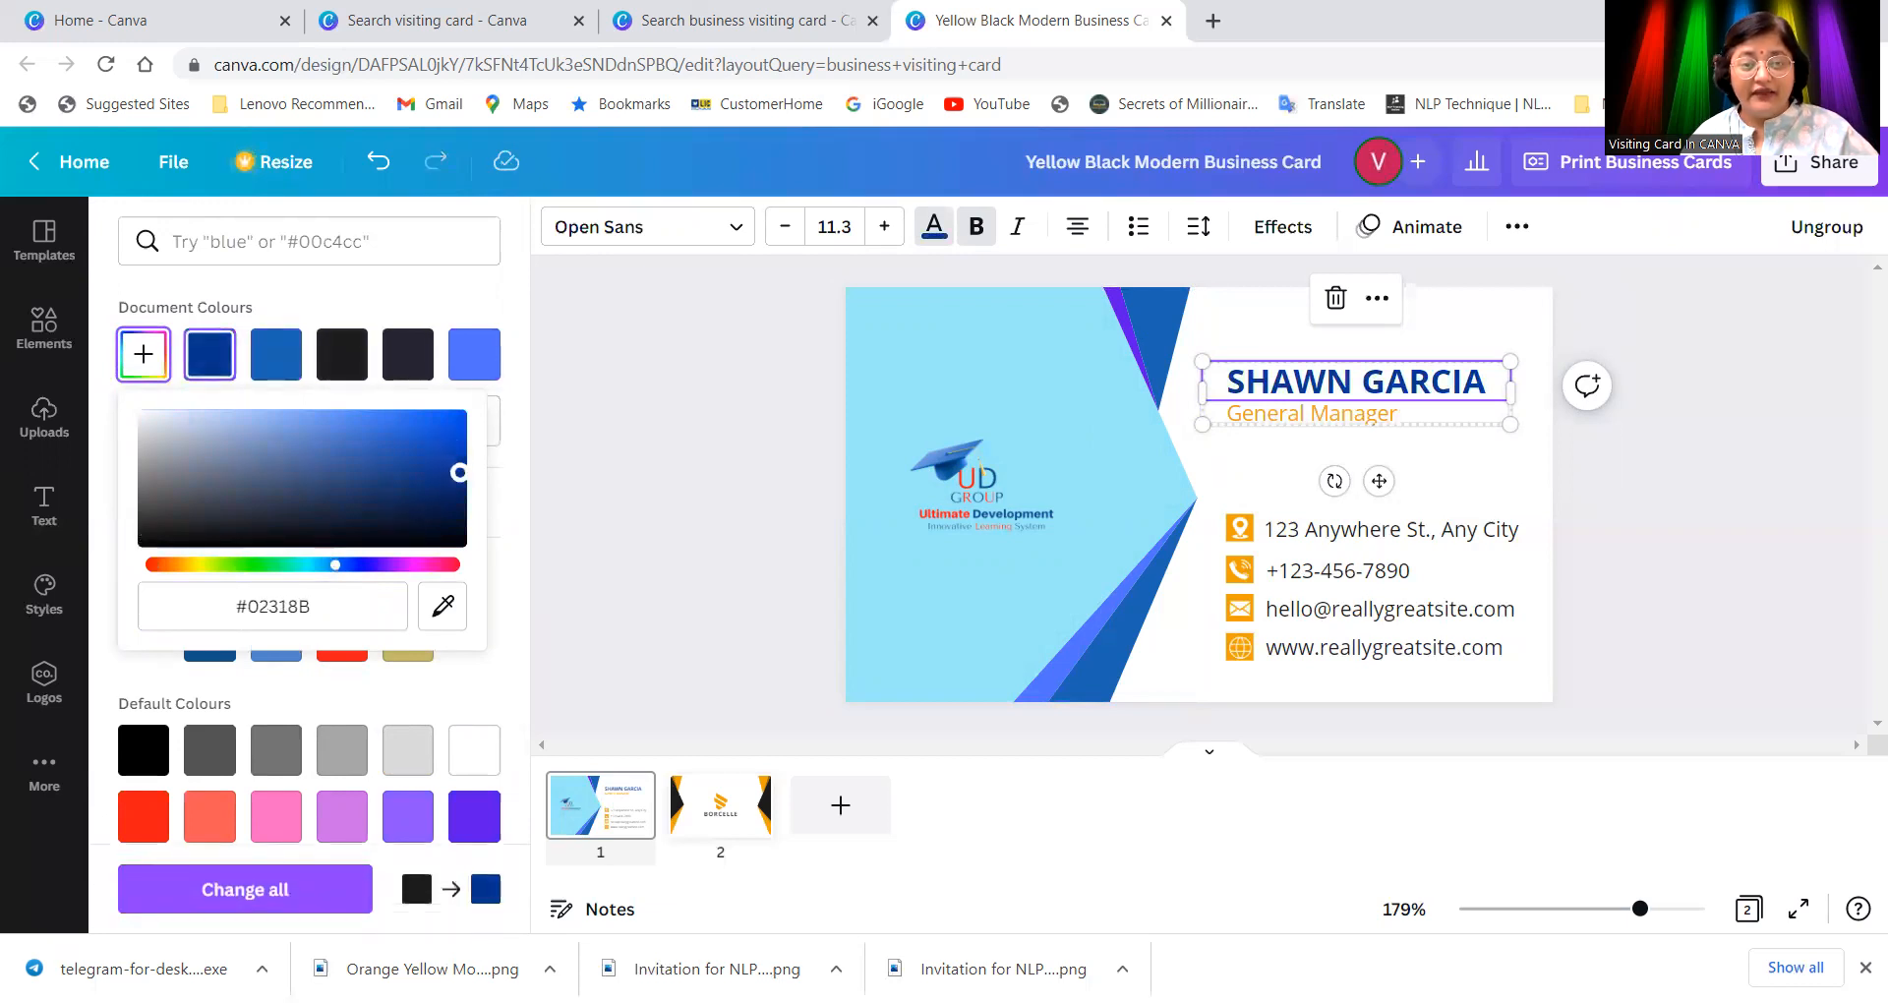
double_click(1487, 388)
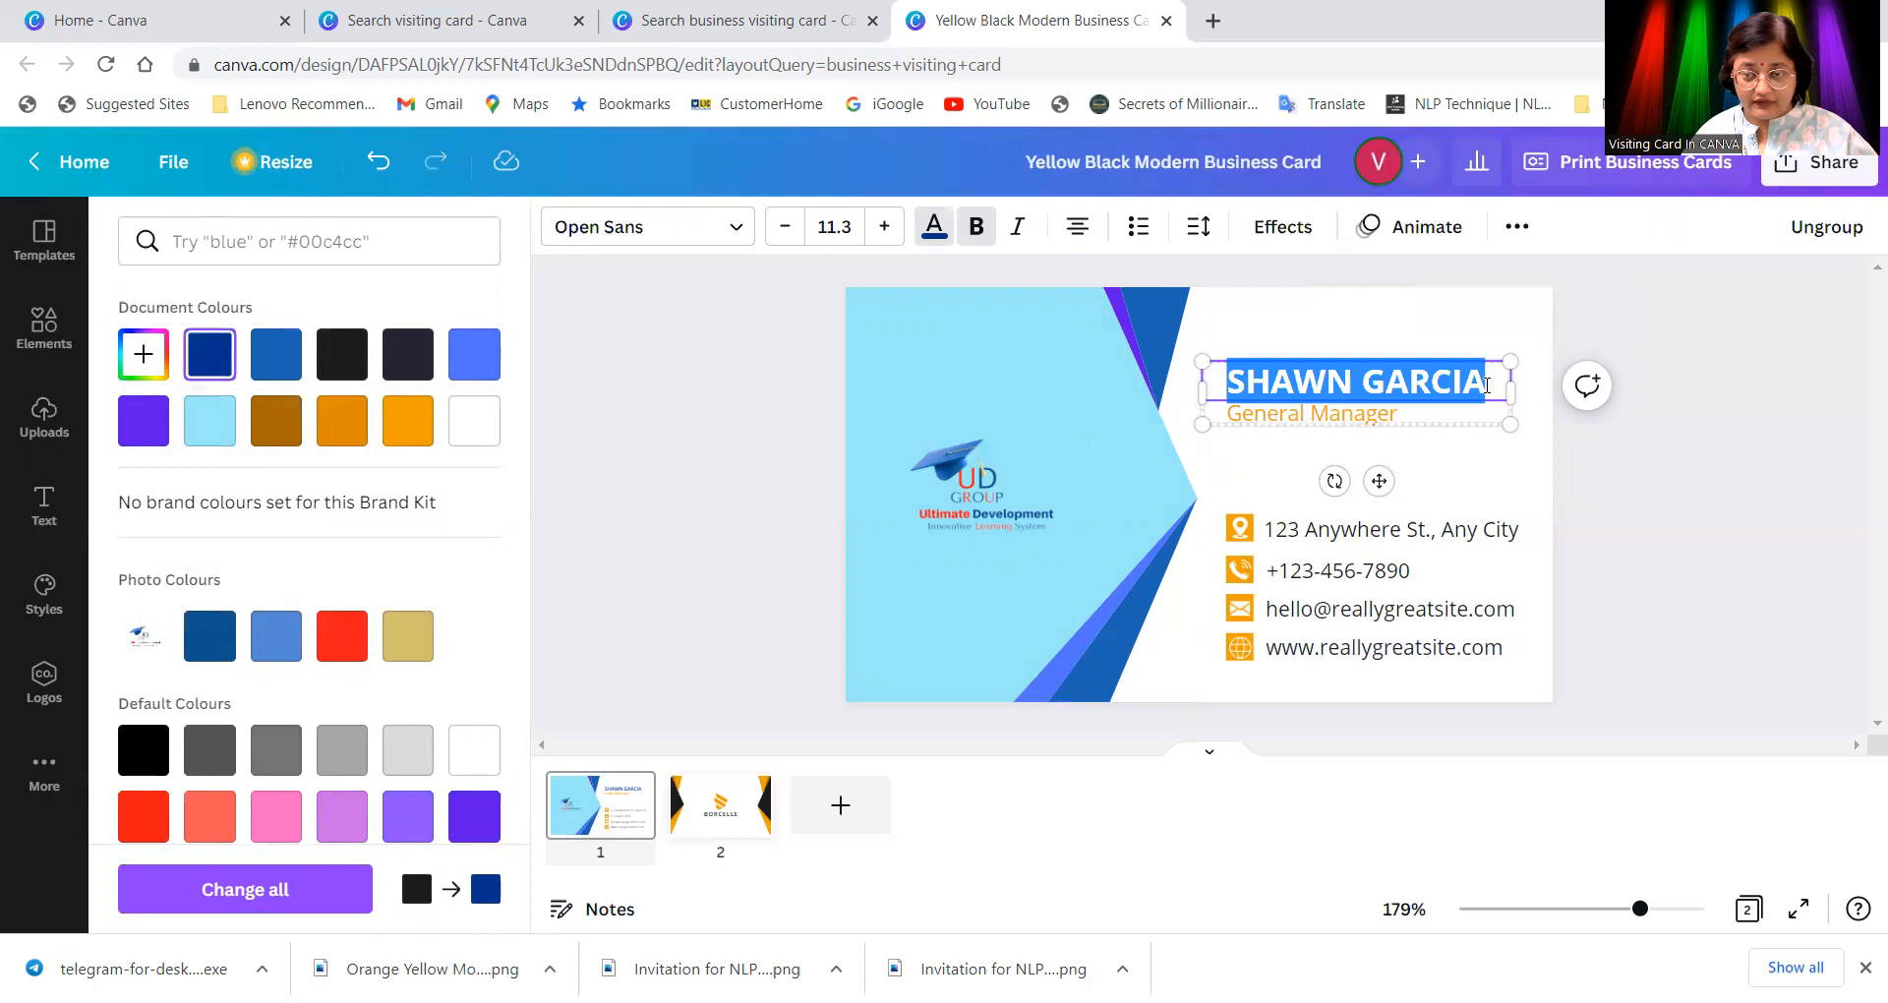
Step: Replace the sample name with the cardholder's own name
left_click_drag(1482, 385, 1221, 391)
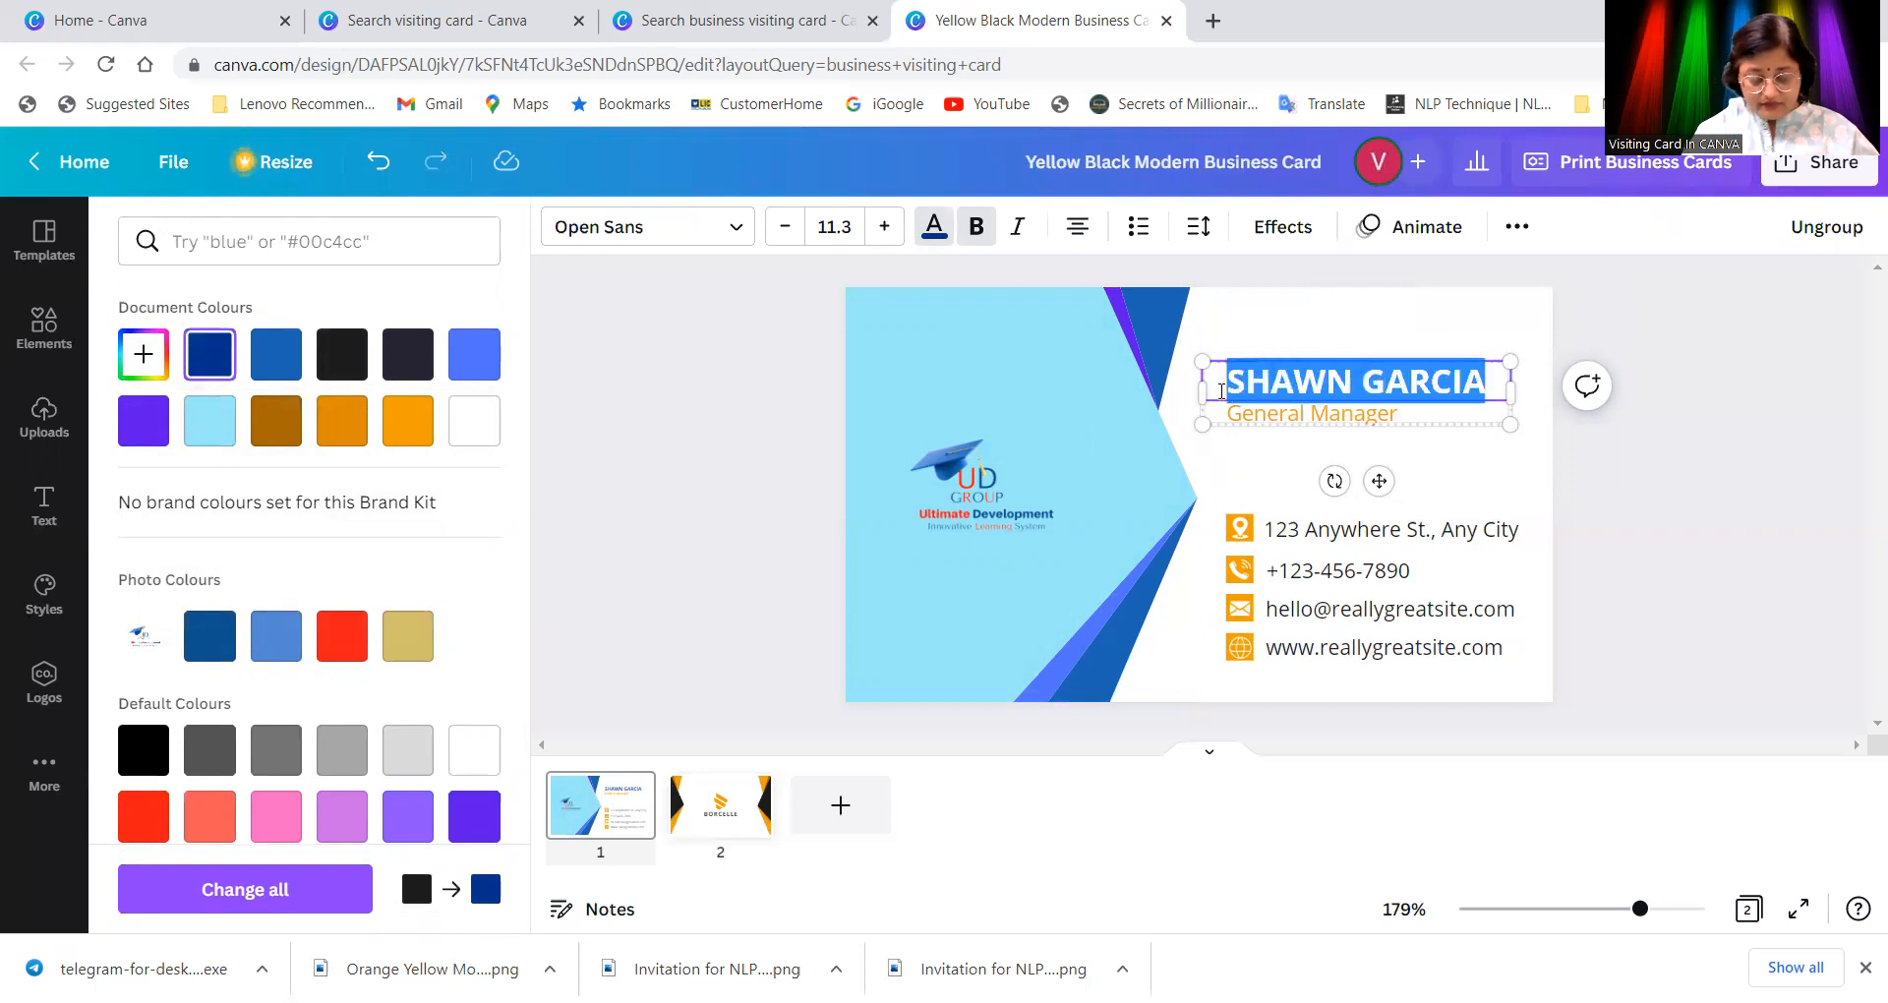
type("D")
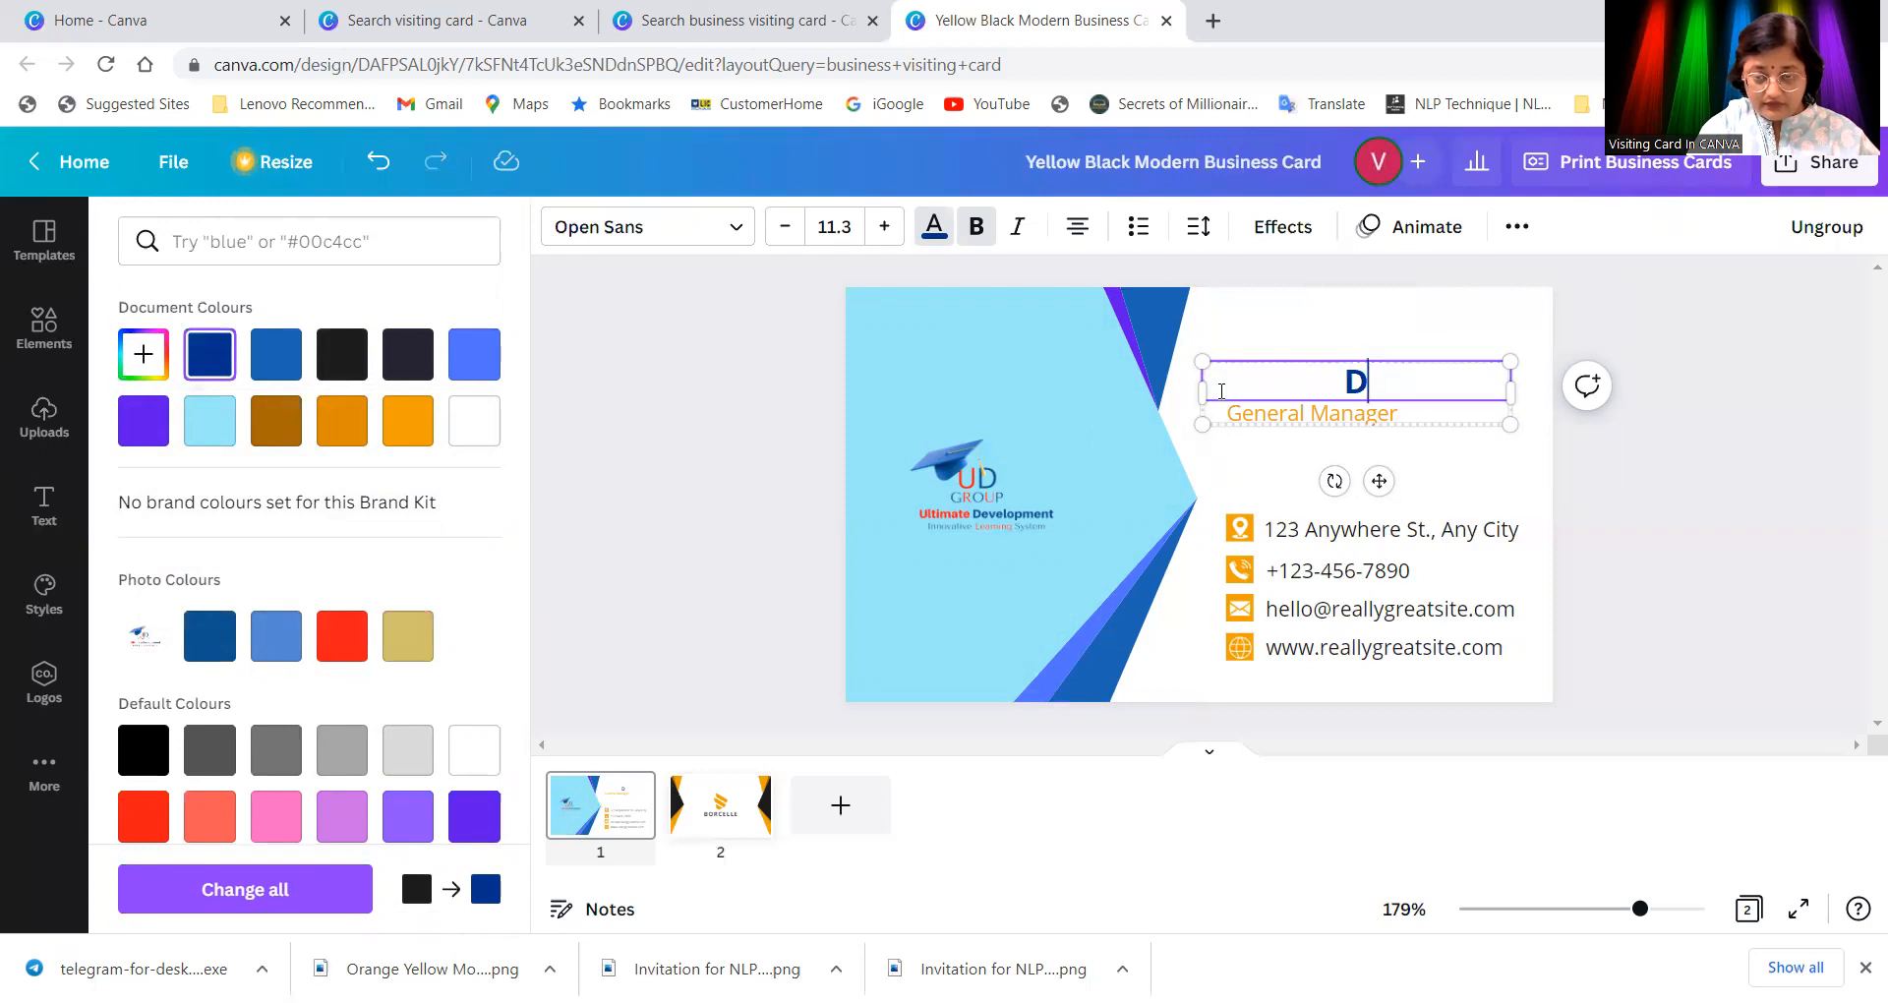
type("R")
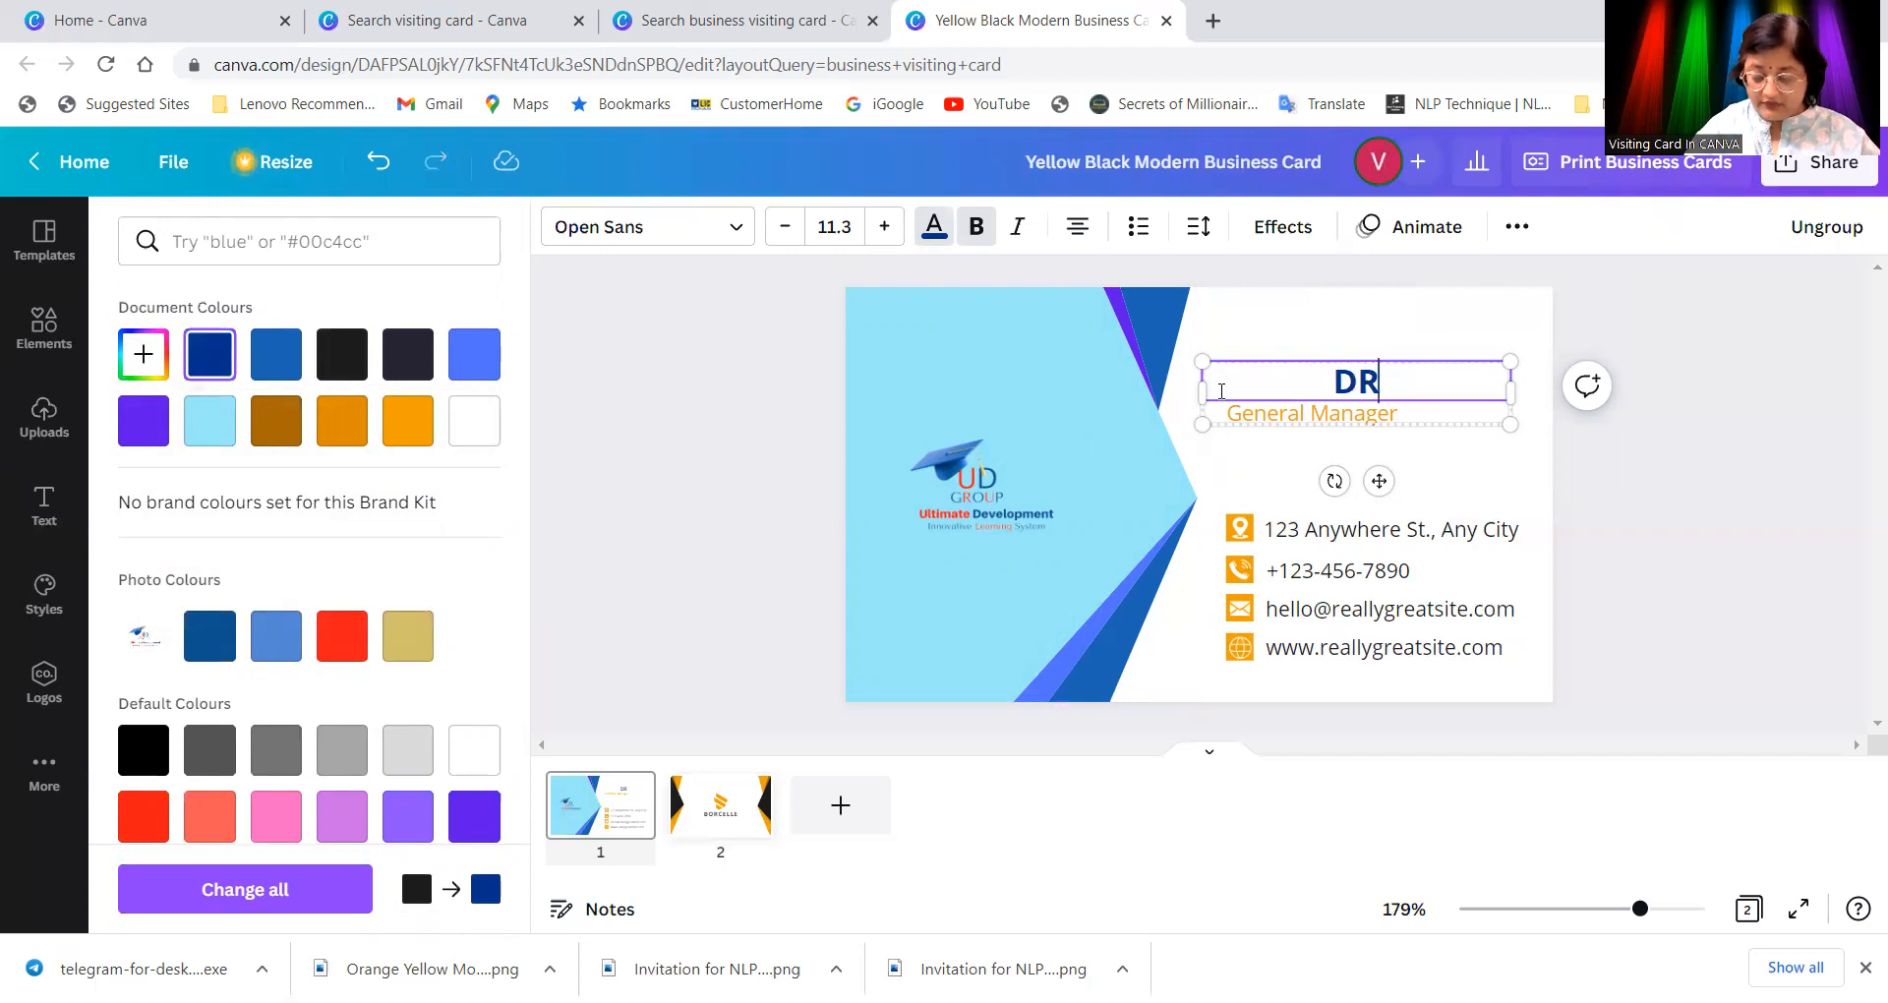
key("BackSpace")
key("BackSpace")
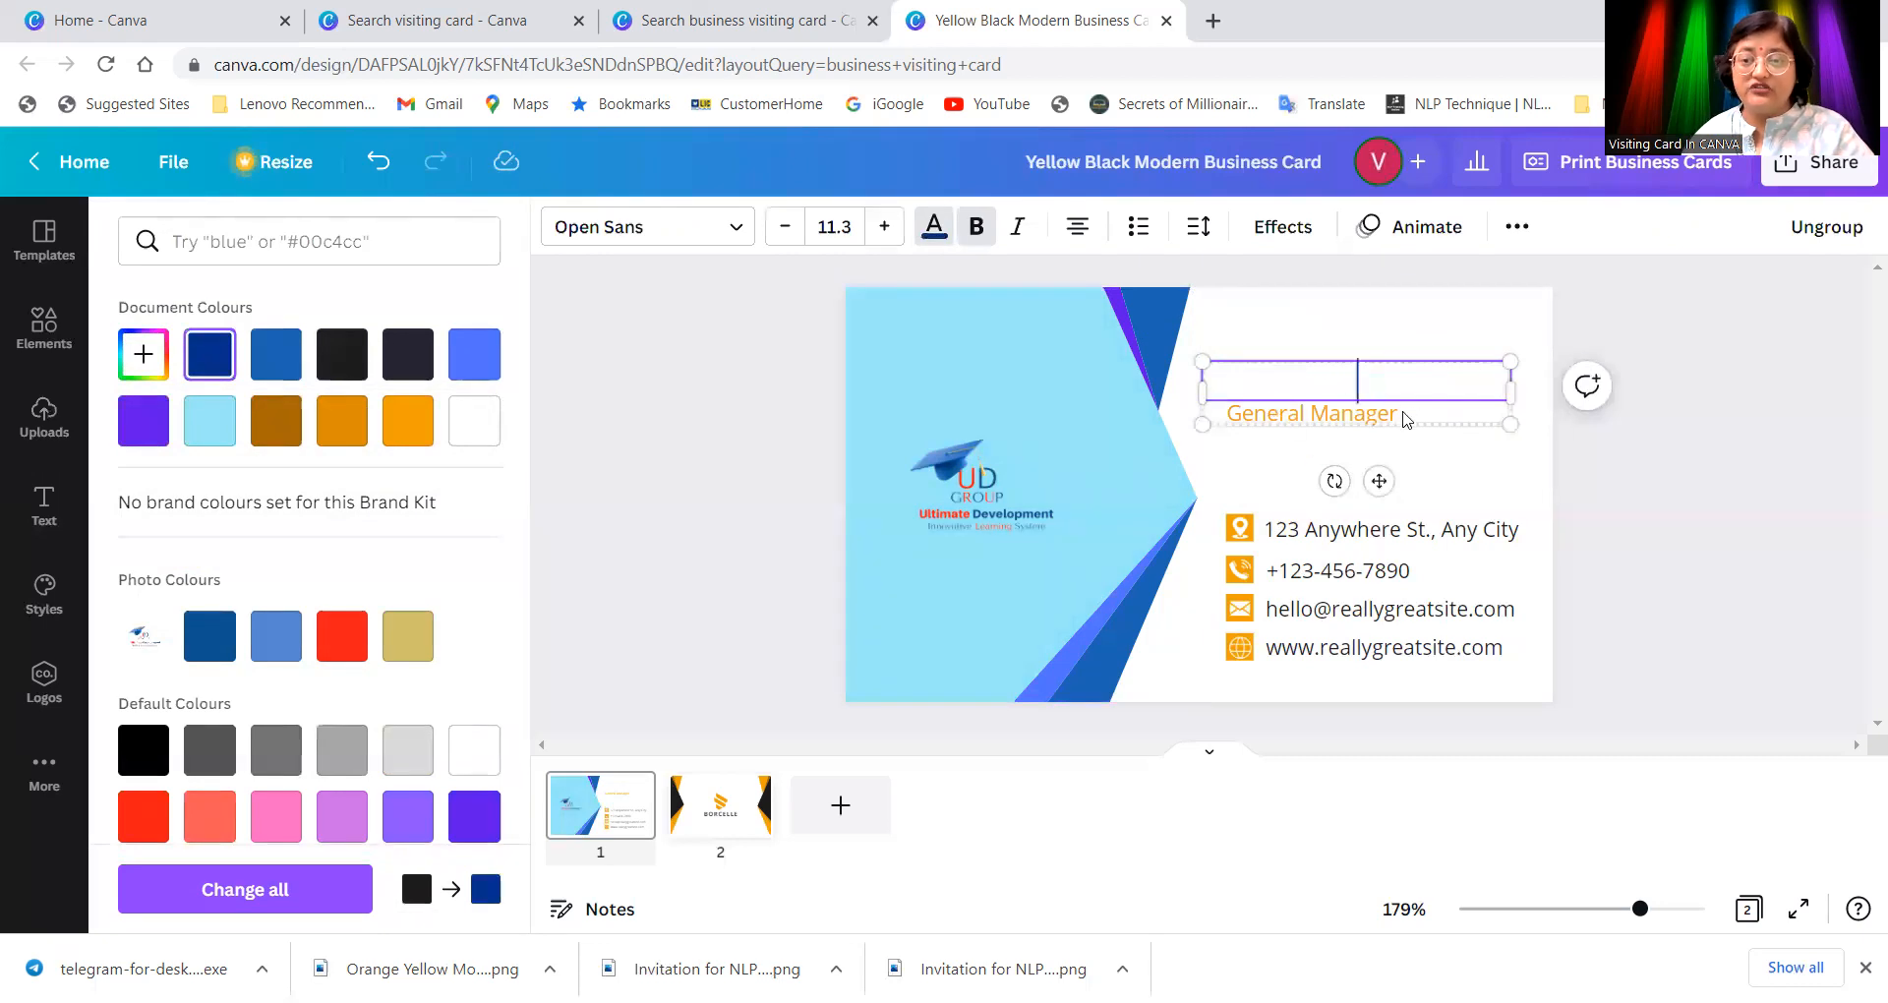
left_click(1412, 416)
left_click(1421, 413)
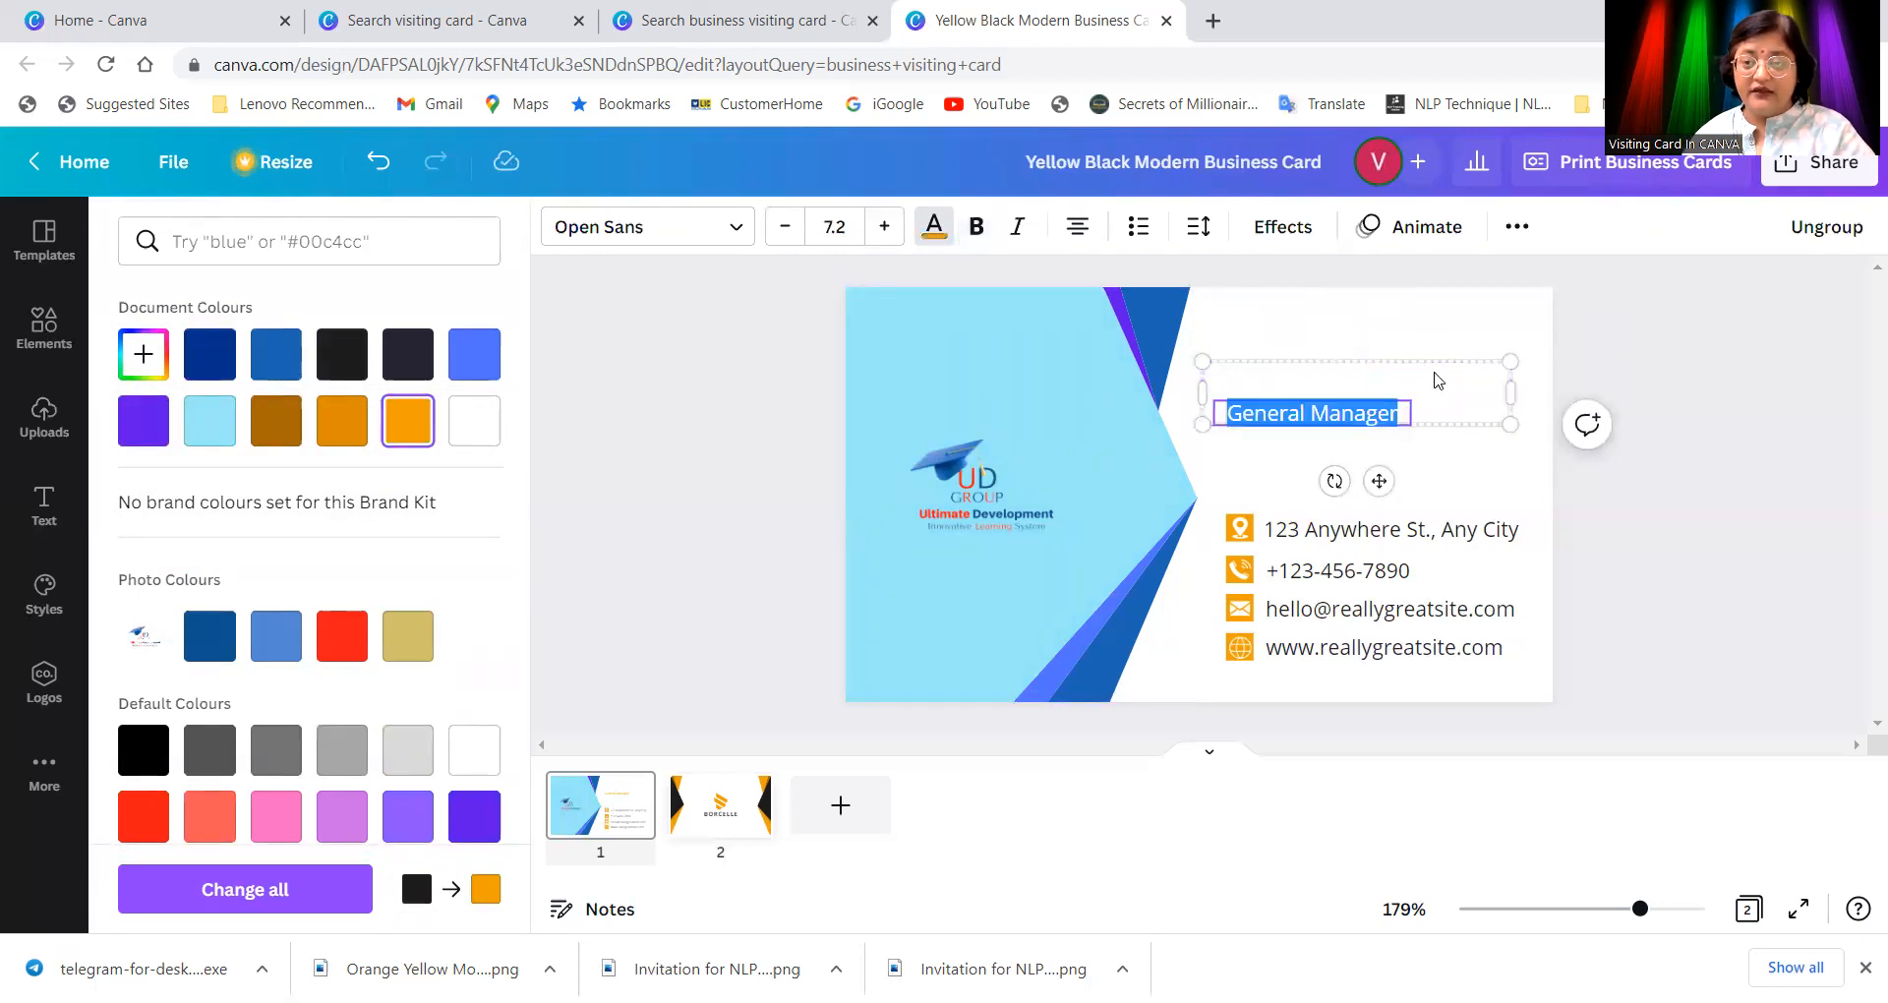
left_click(1434, 379)
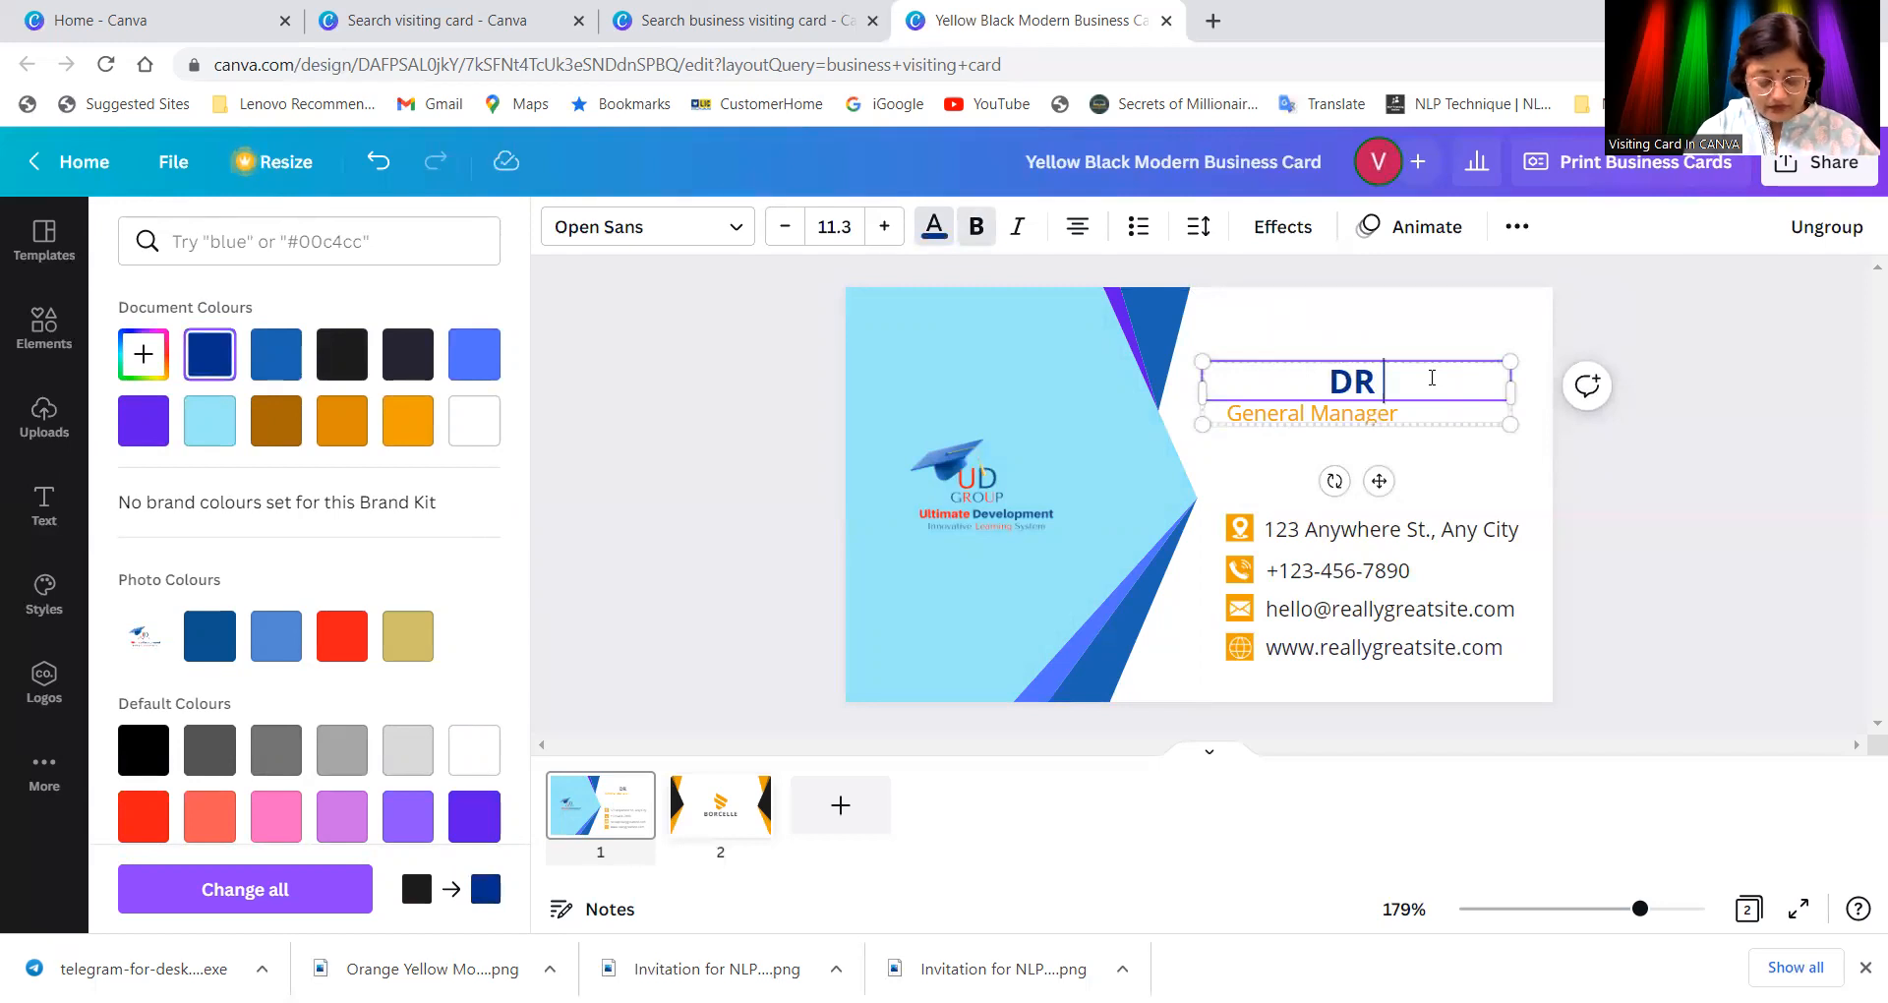
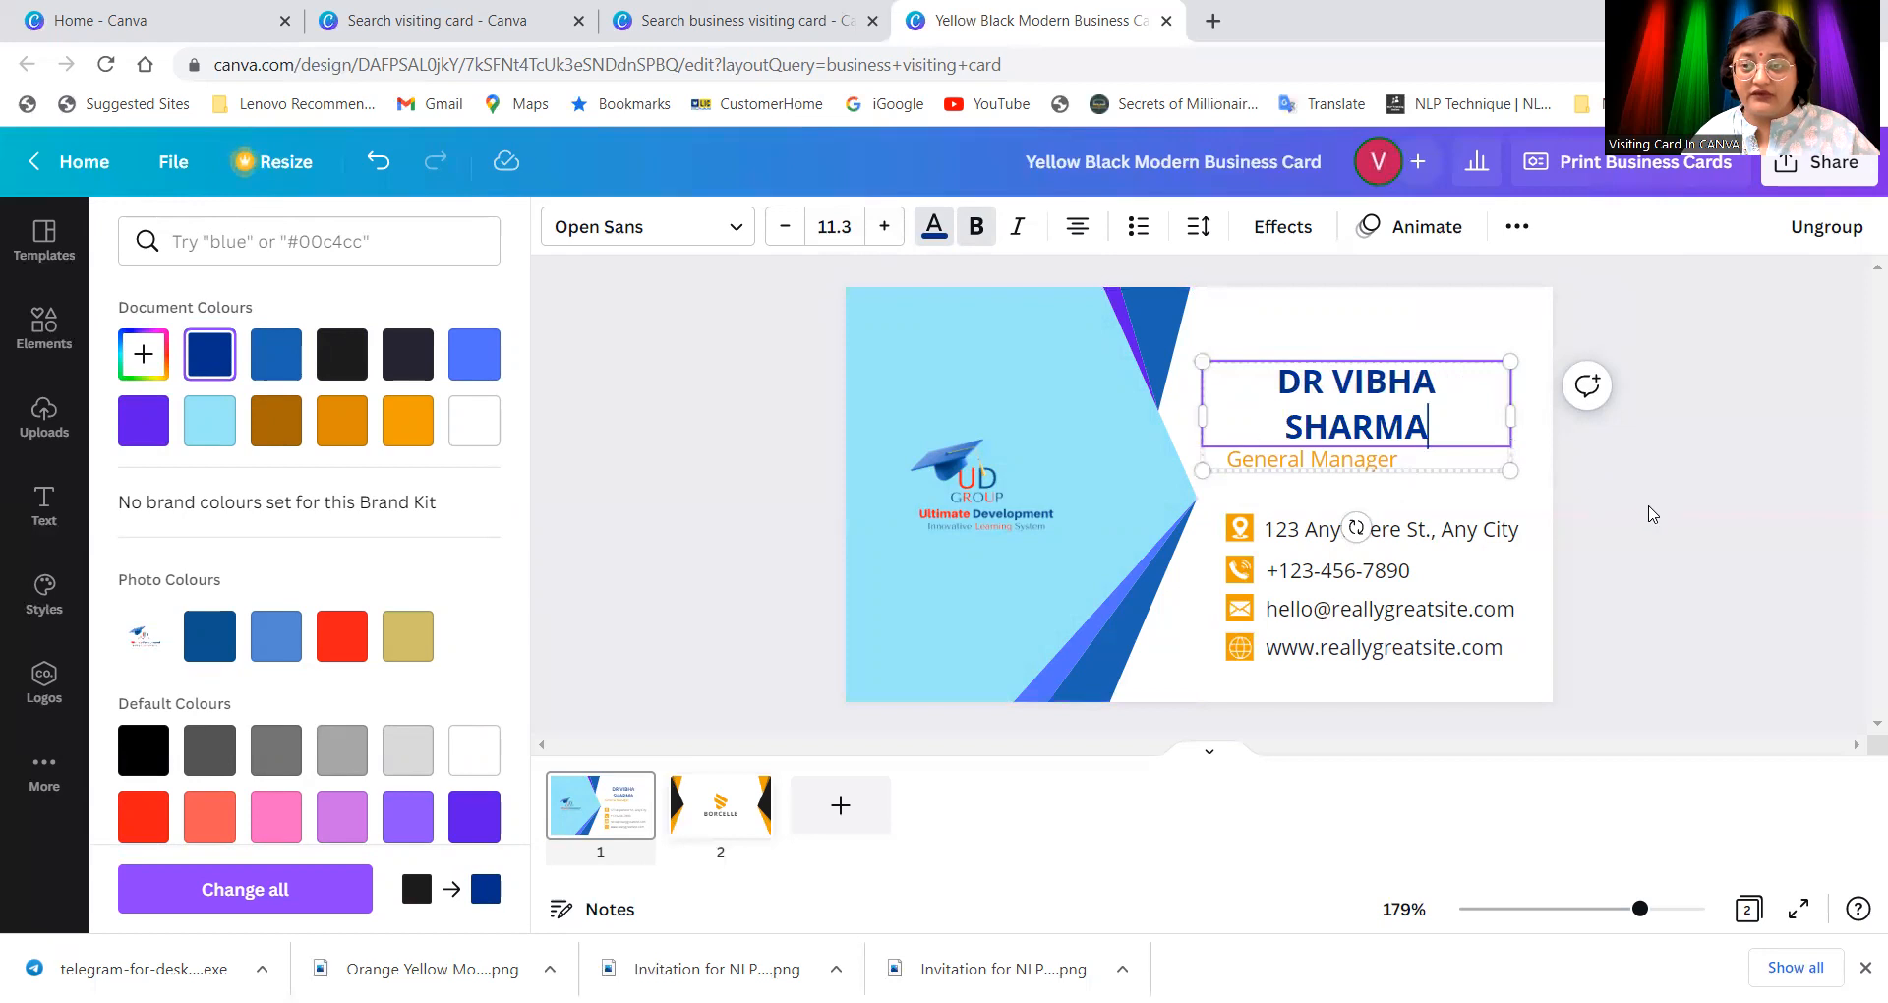
left_click(1411, 426)
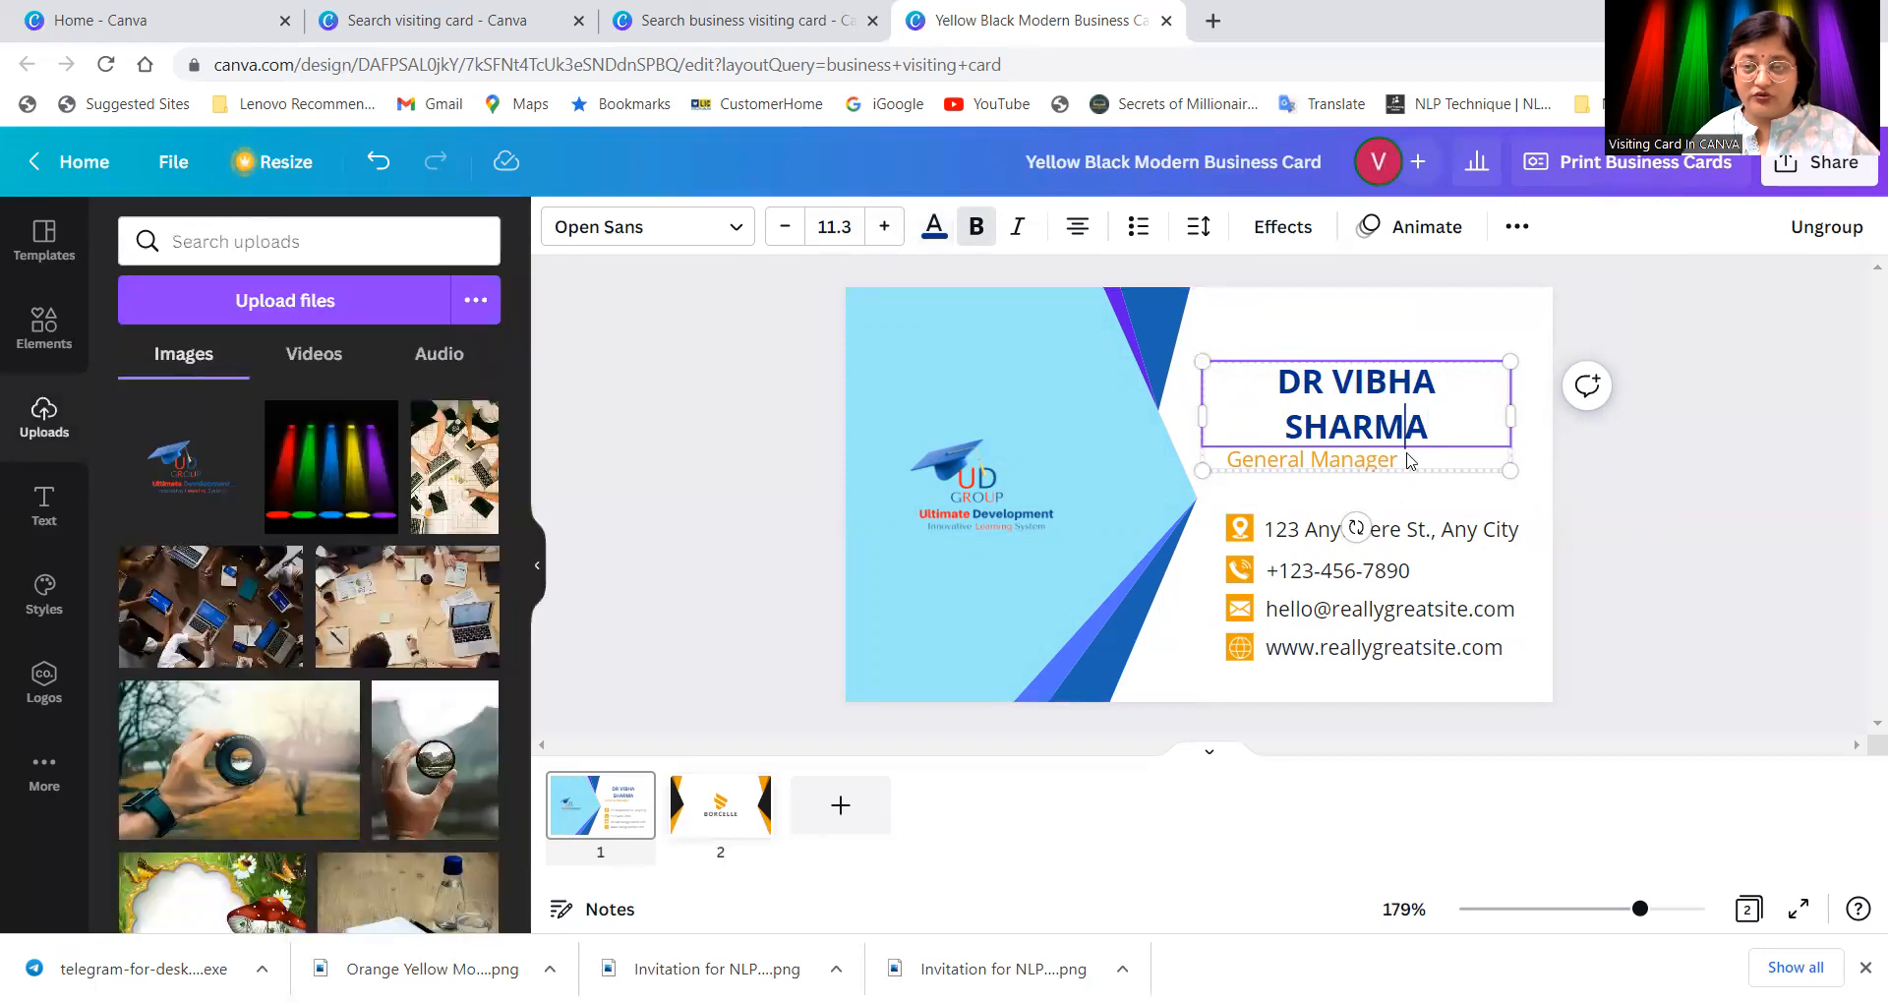
left_click(1610, 470)
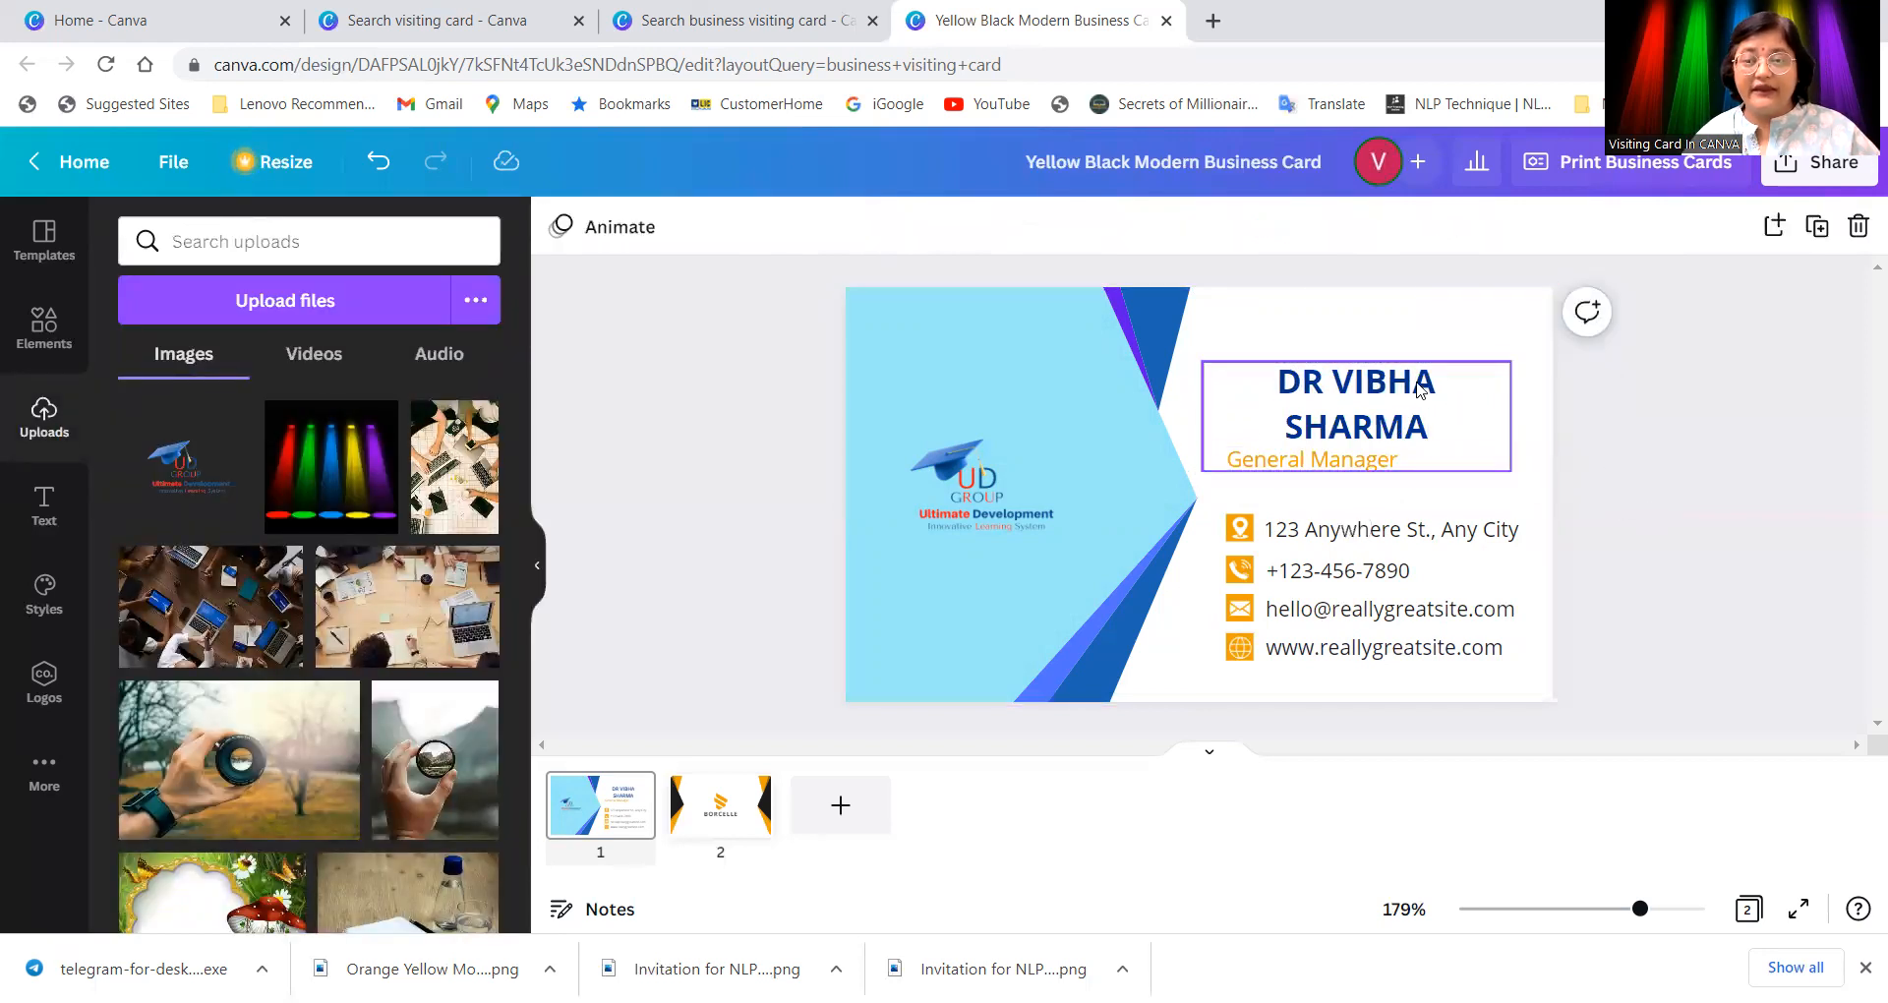
Step: Reduce the name's font size to 8.3 so it fits one line
left_click(1421, 391)
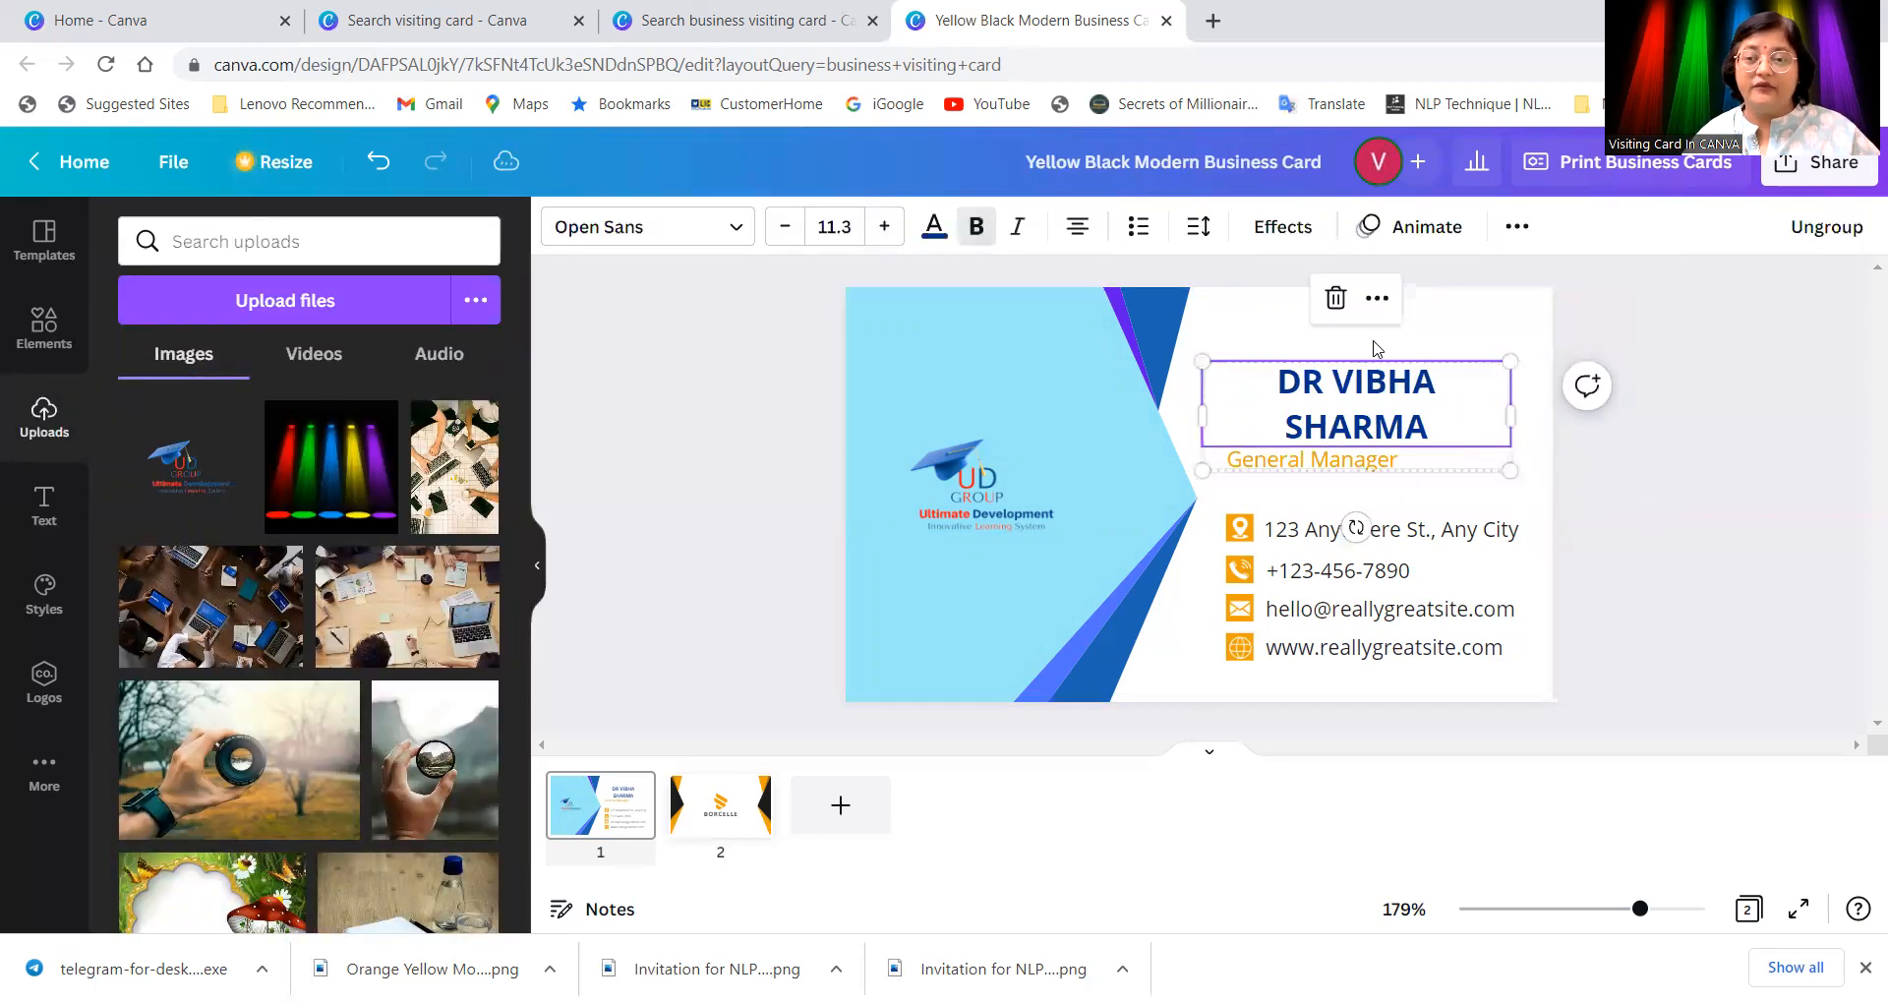
left_click(787, 226)
left_click(787, 226)
left_click(786, 226)
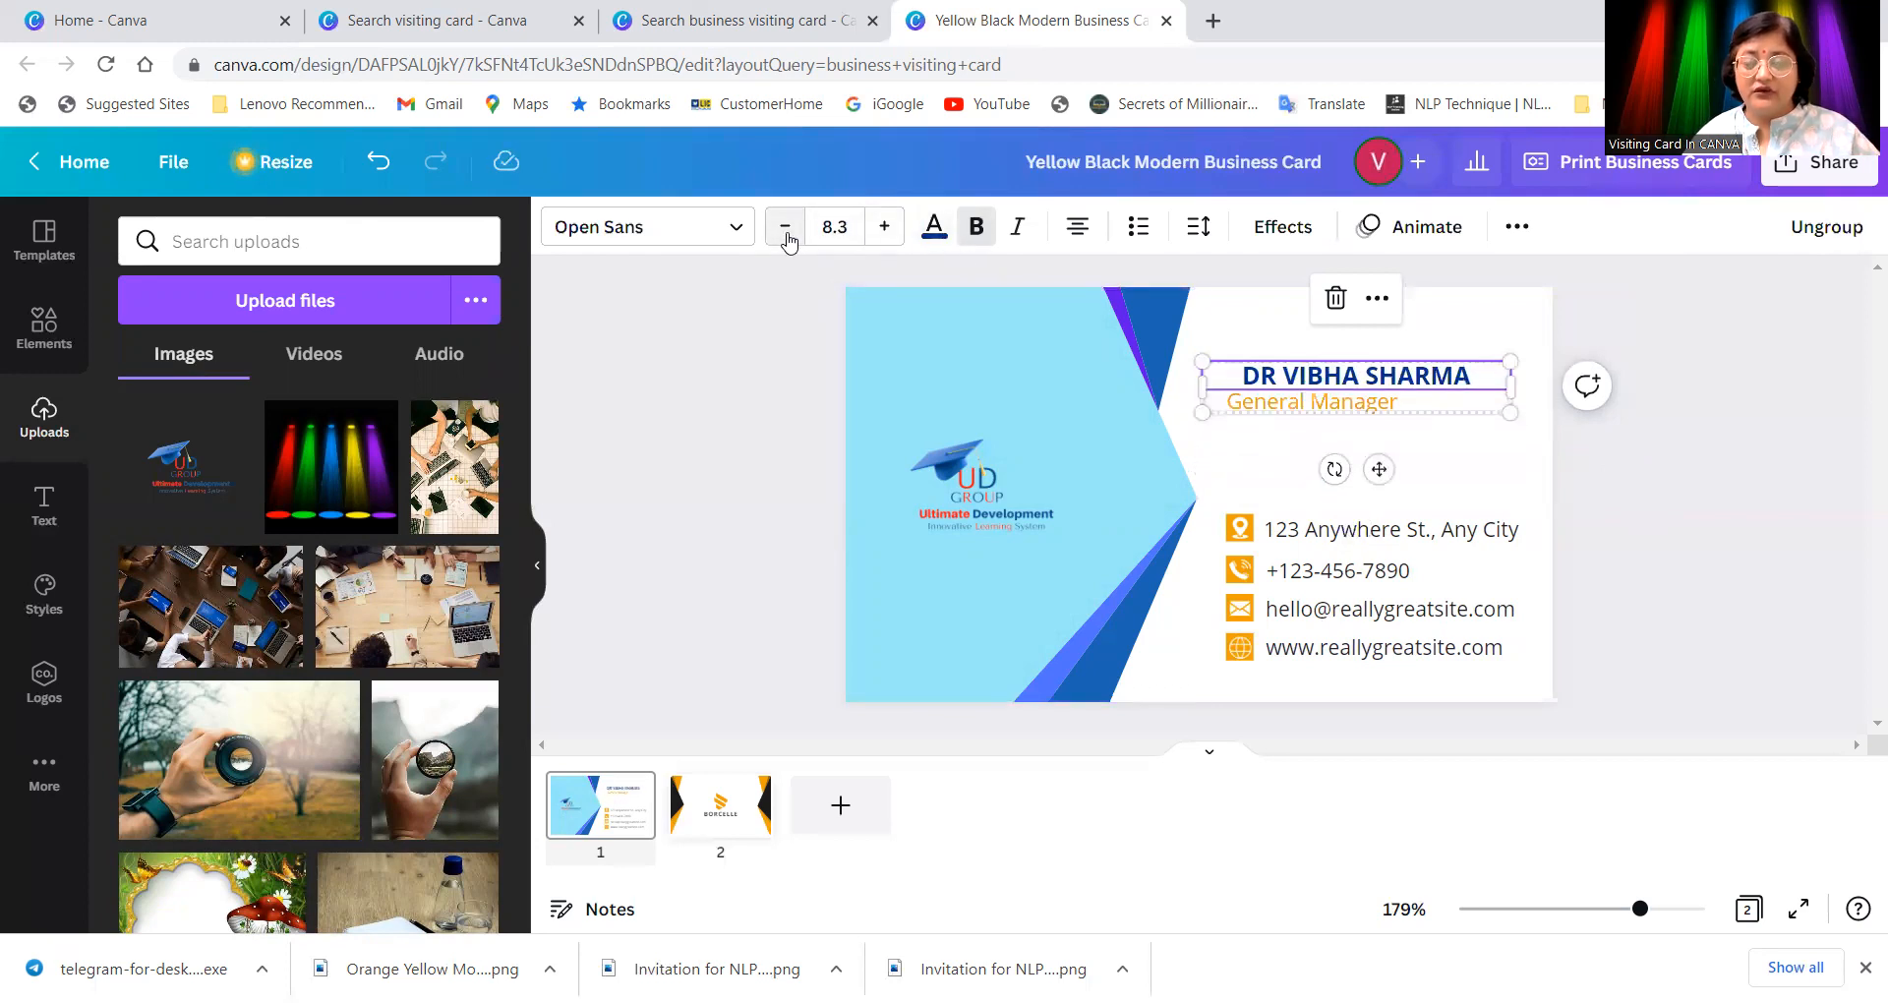
left_click(1393, 406)
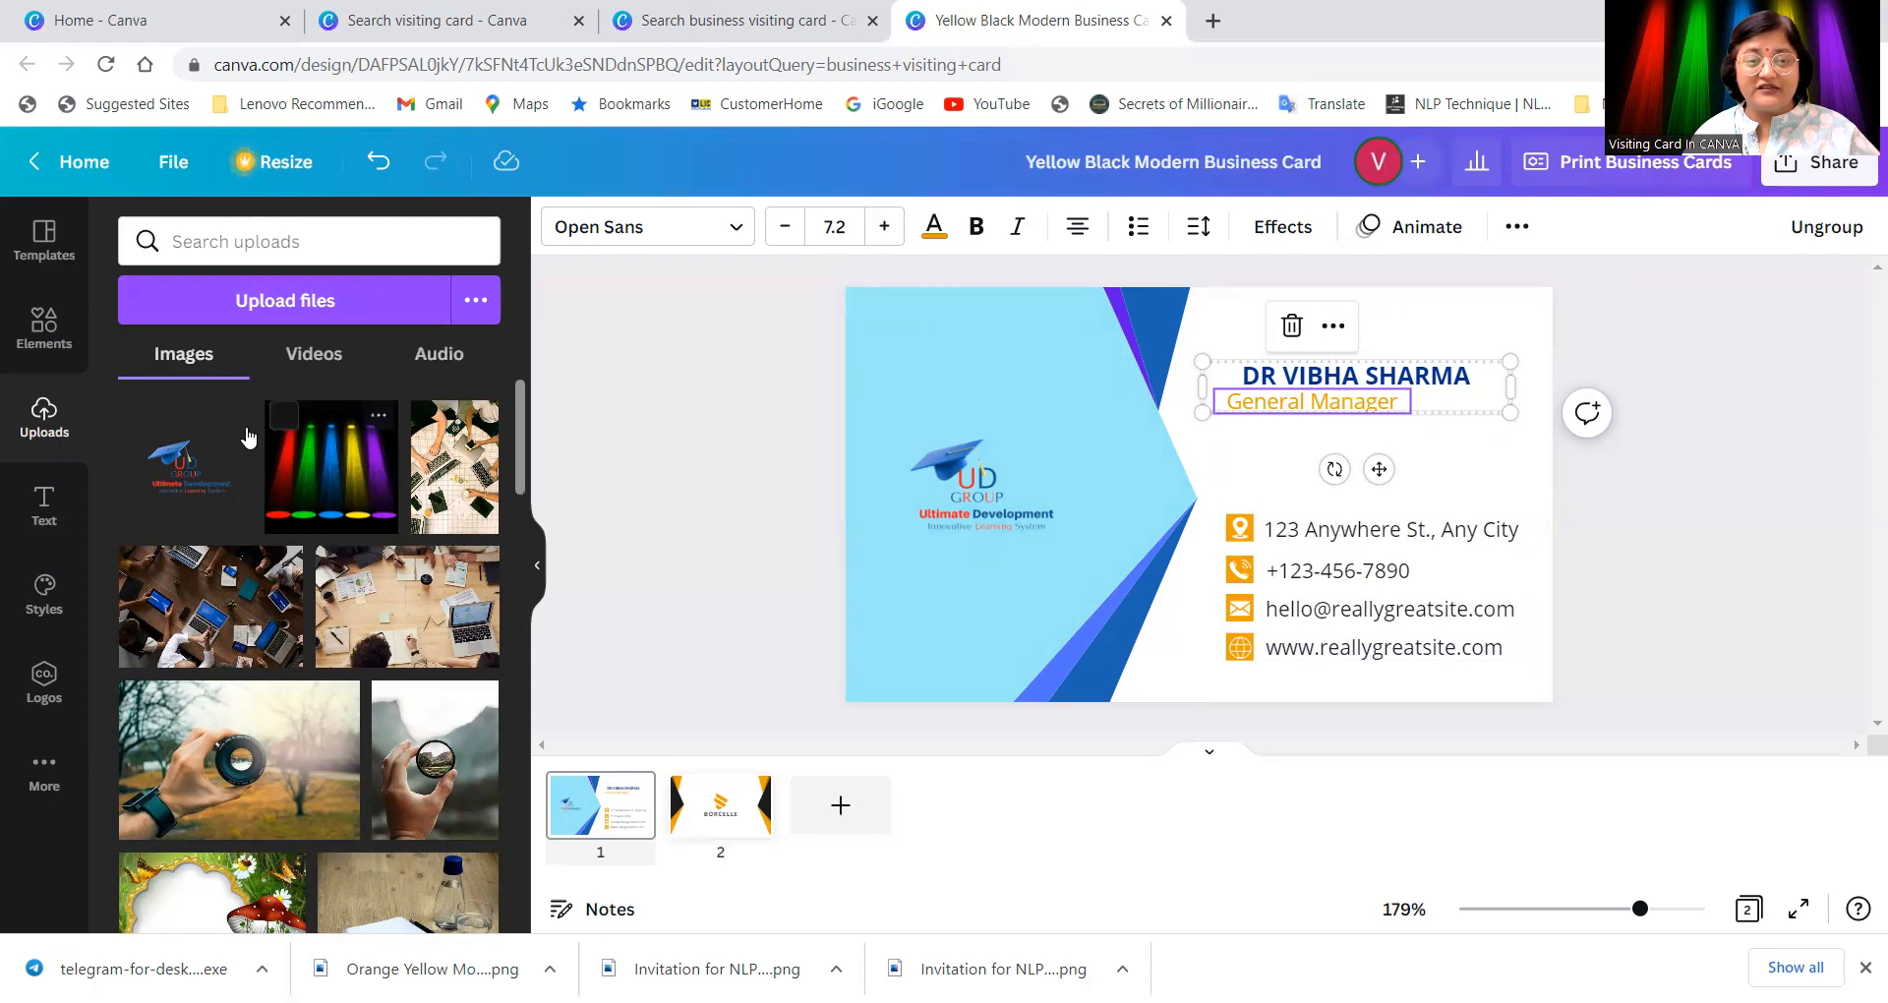
Step: Make the title line dark navy and replace General Manager with 'CANVA Designer, Youtuber, Video editor'
left_click(934, 229)
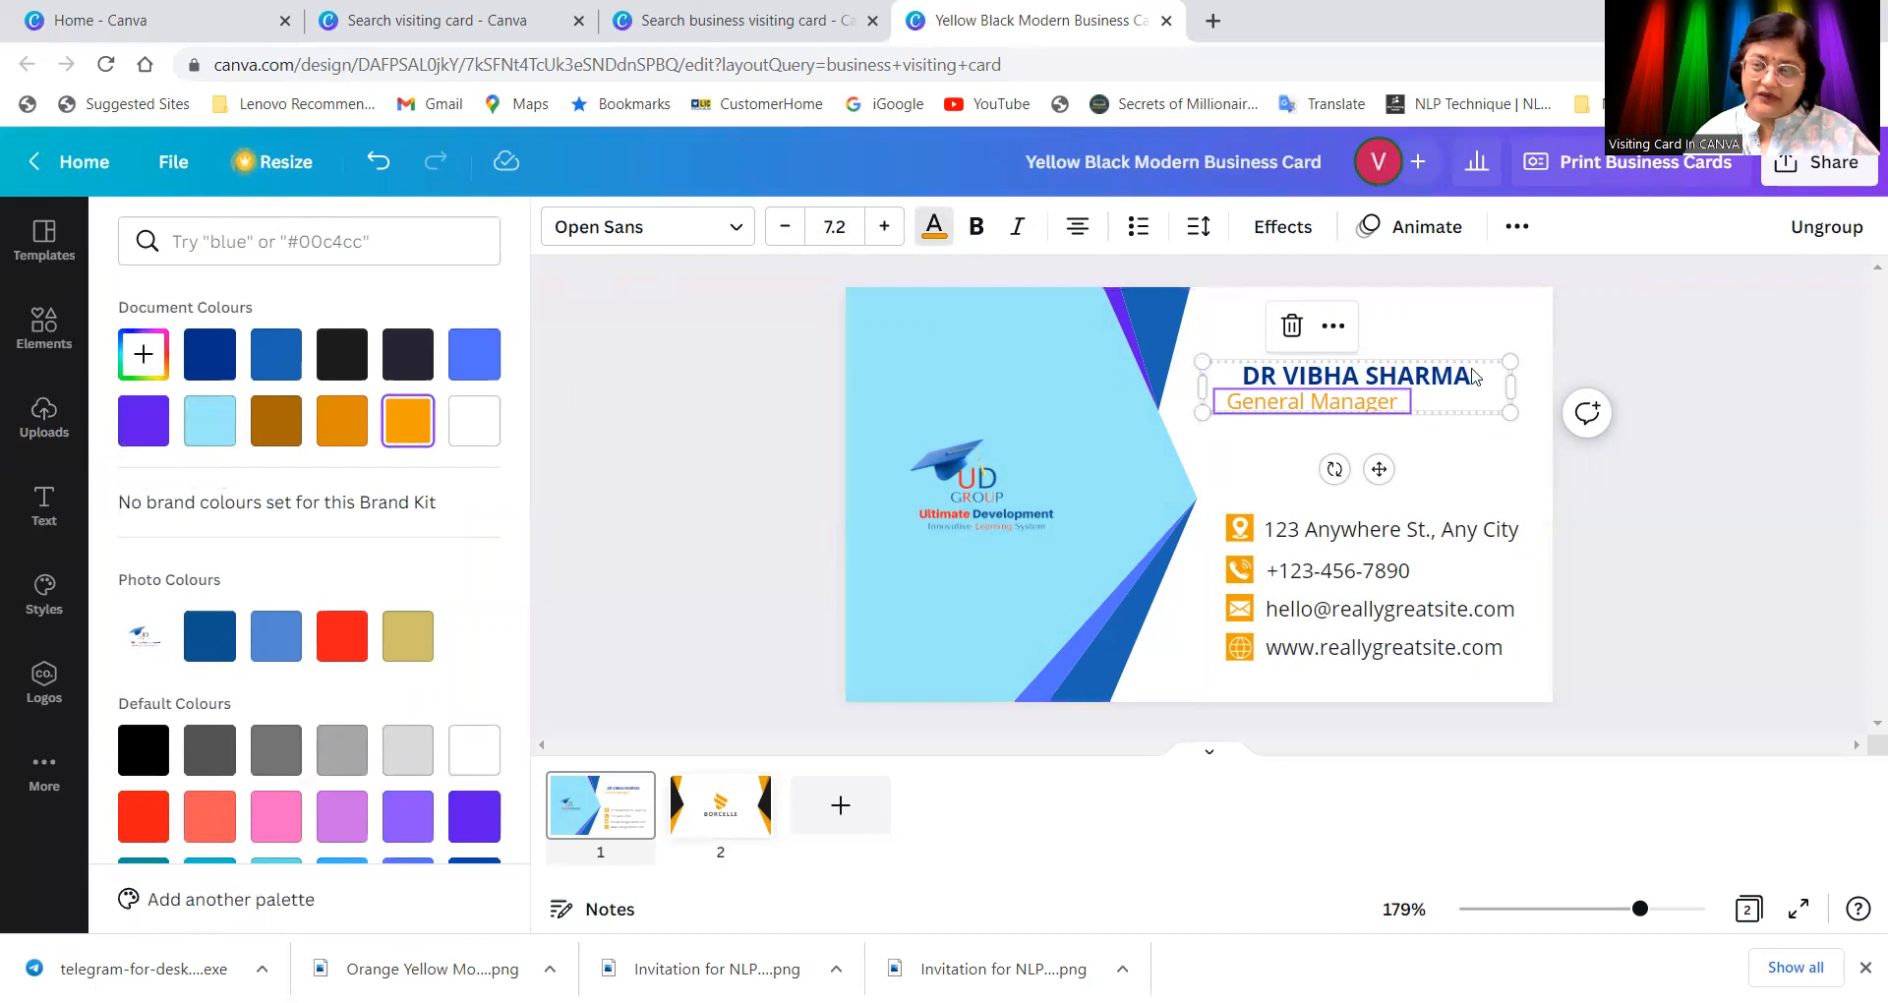
left_click(209, 354)
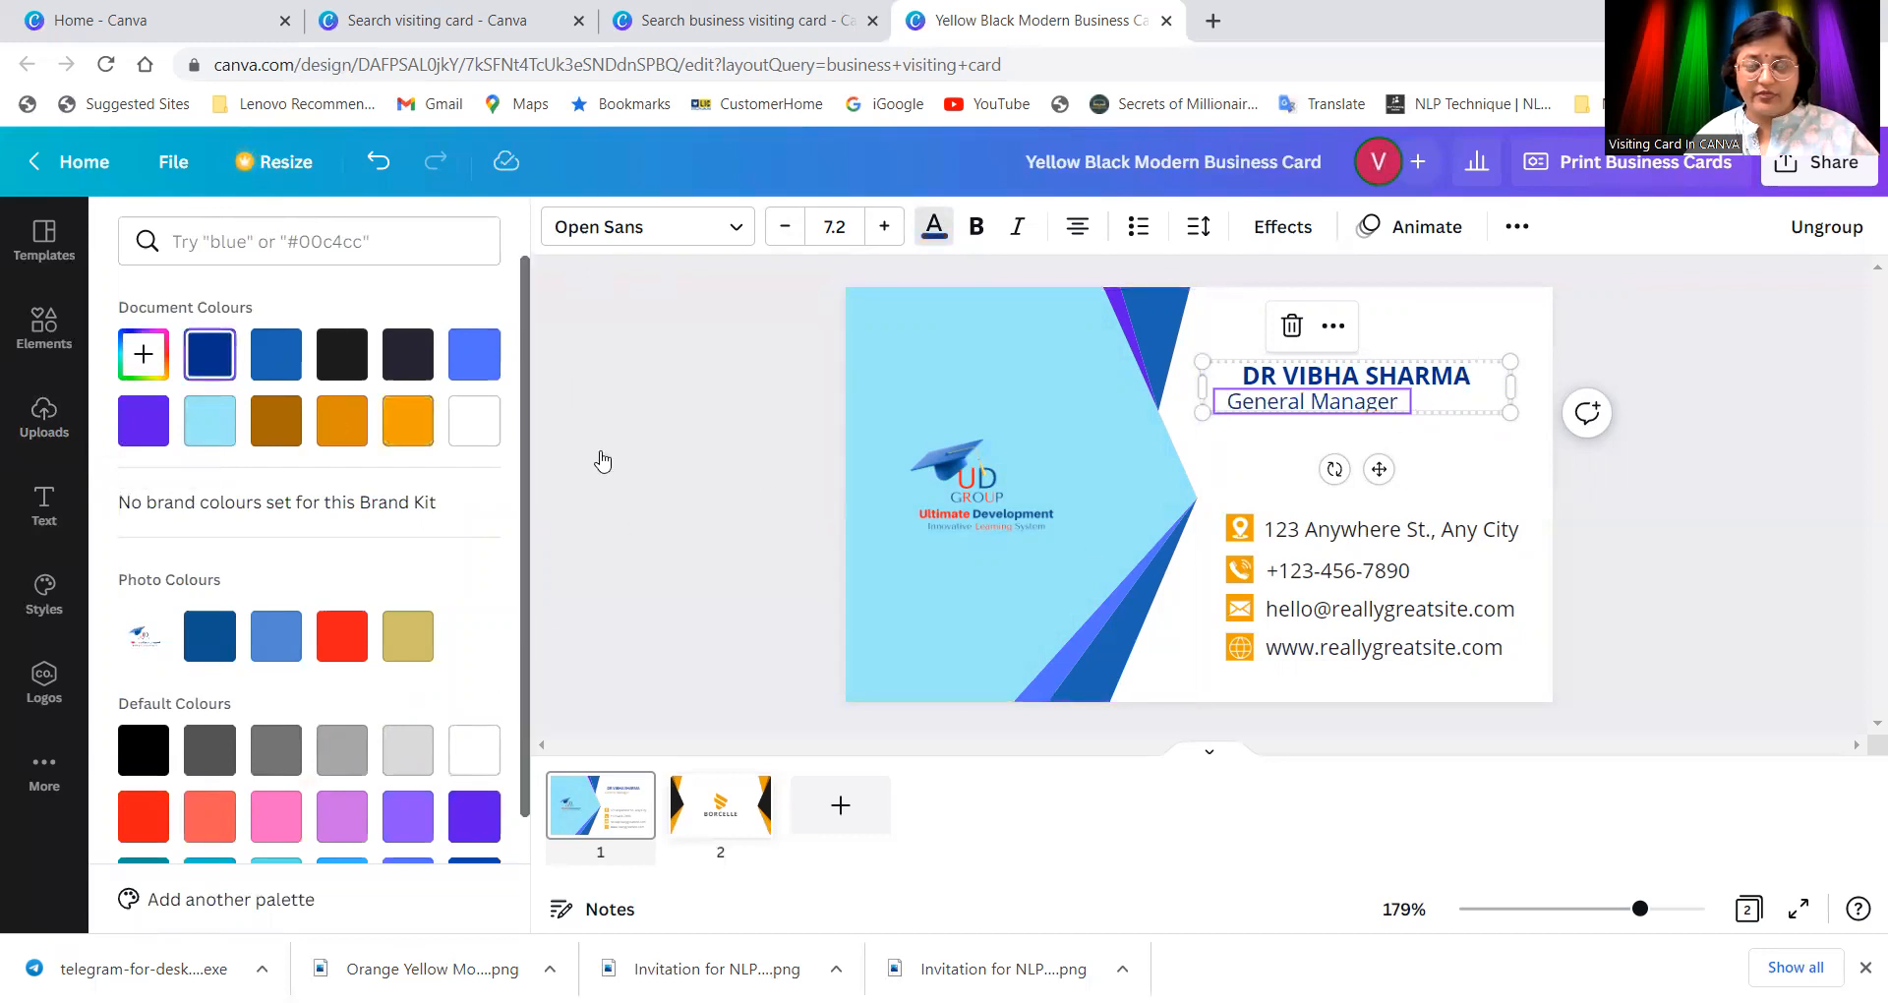
double_click(1394, 405)
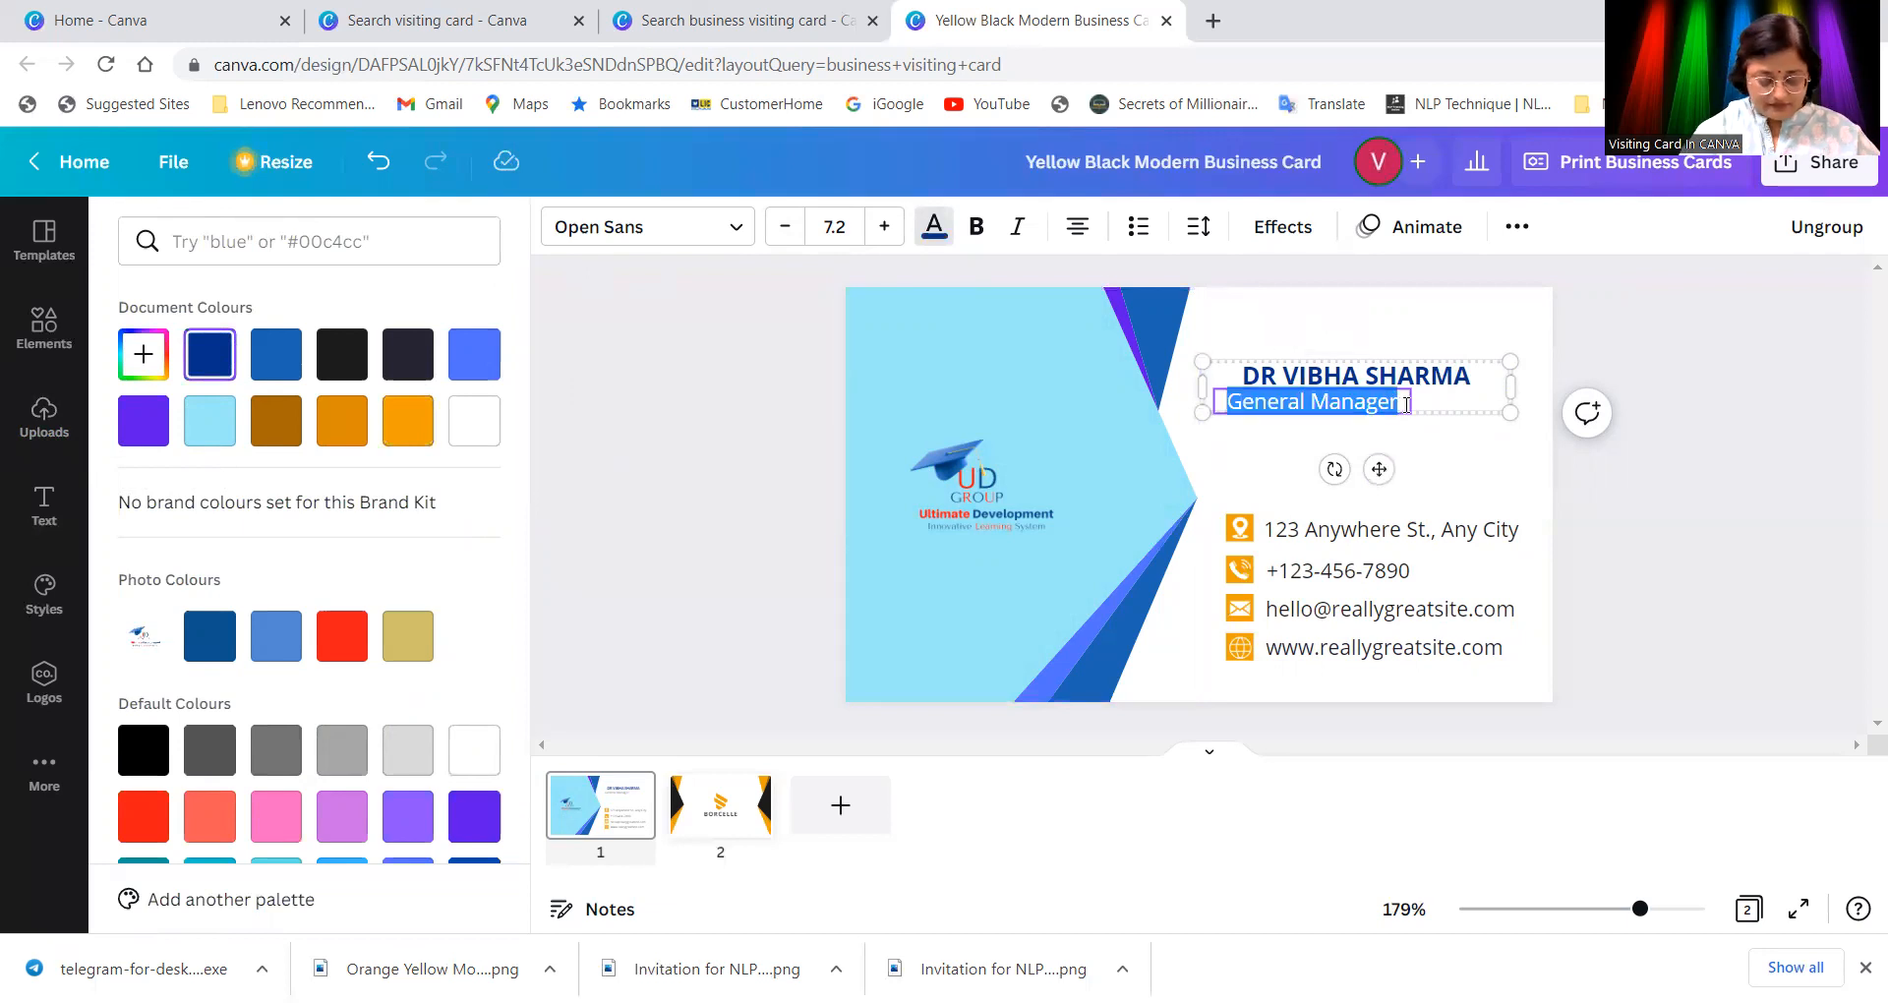
type("CANVA")
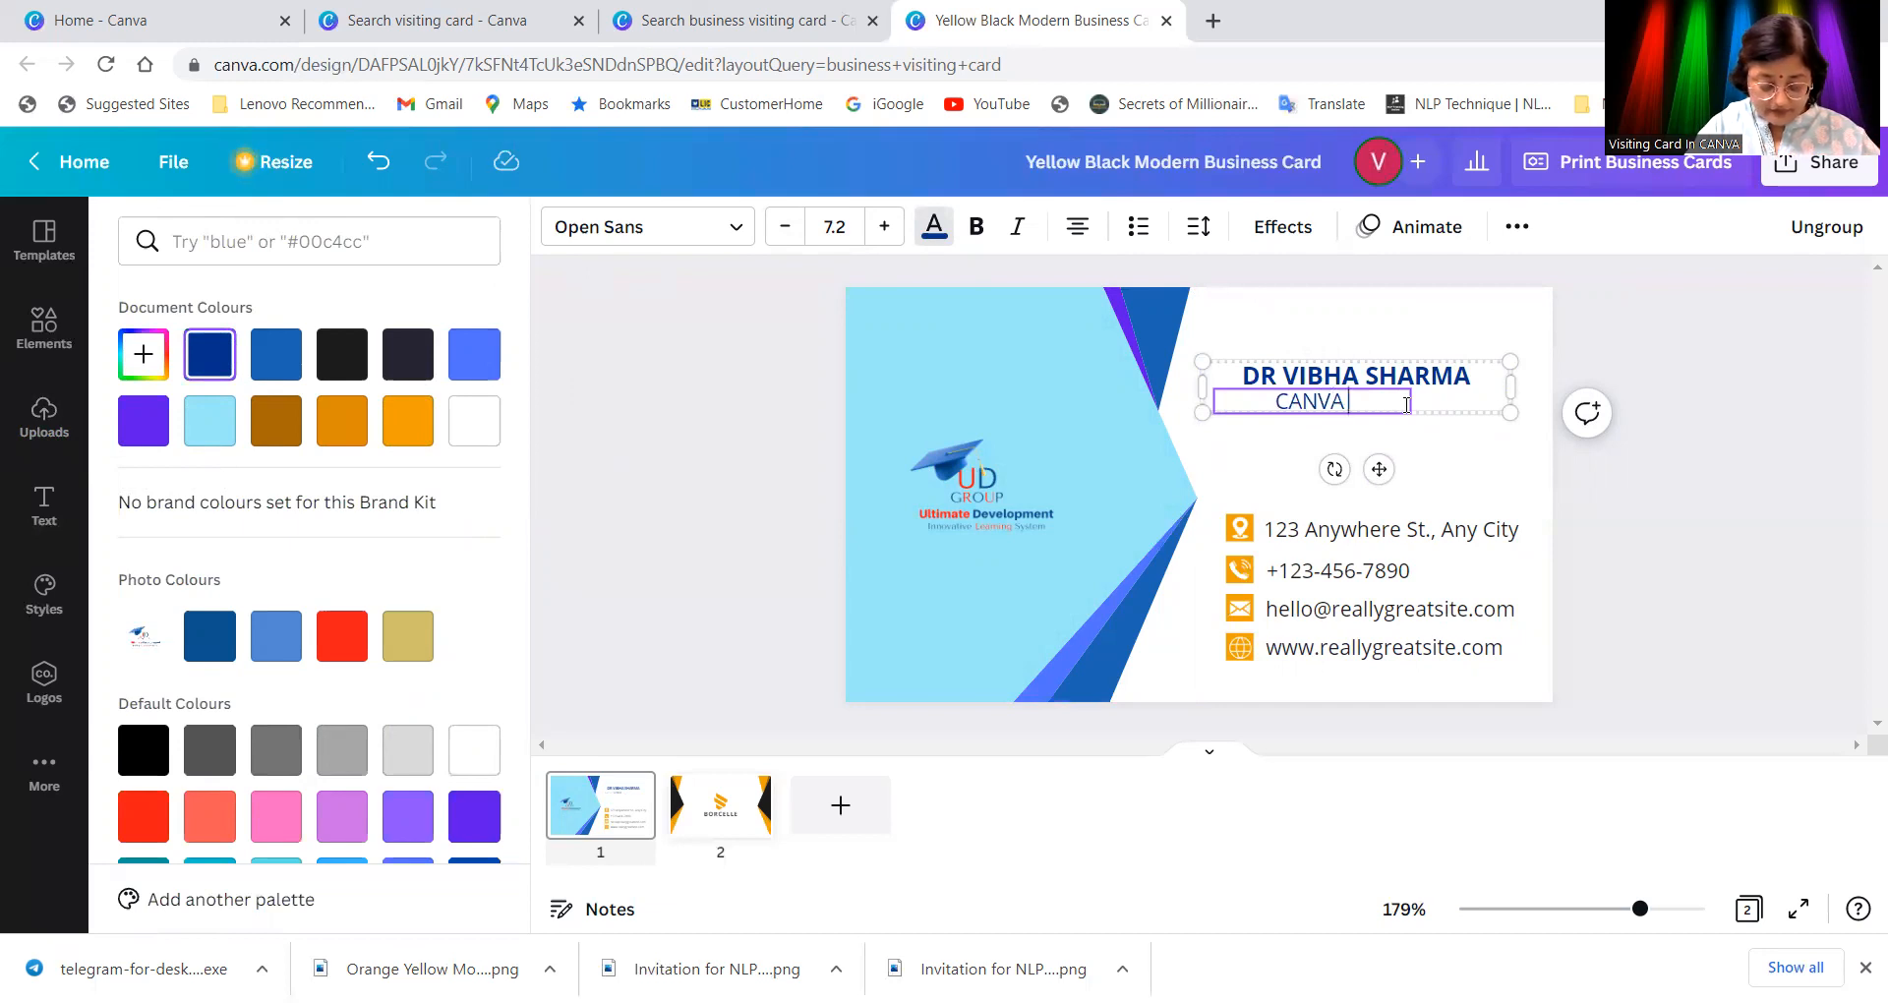
type("Designer")
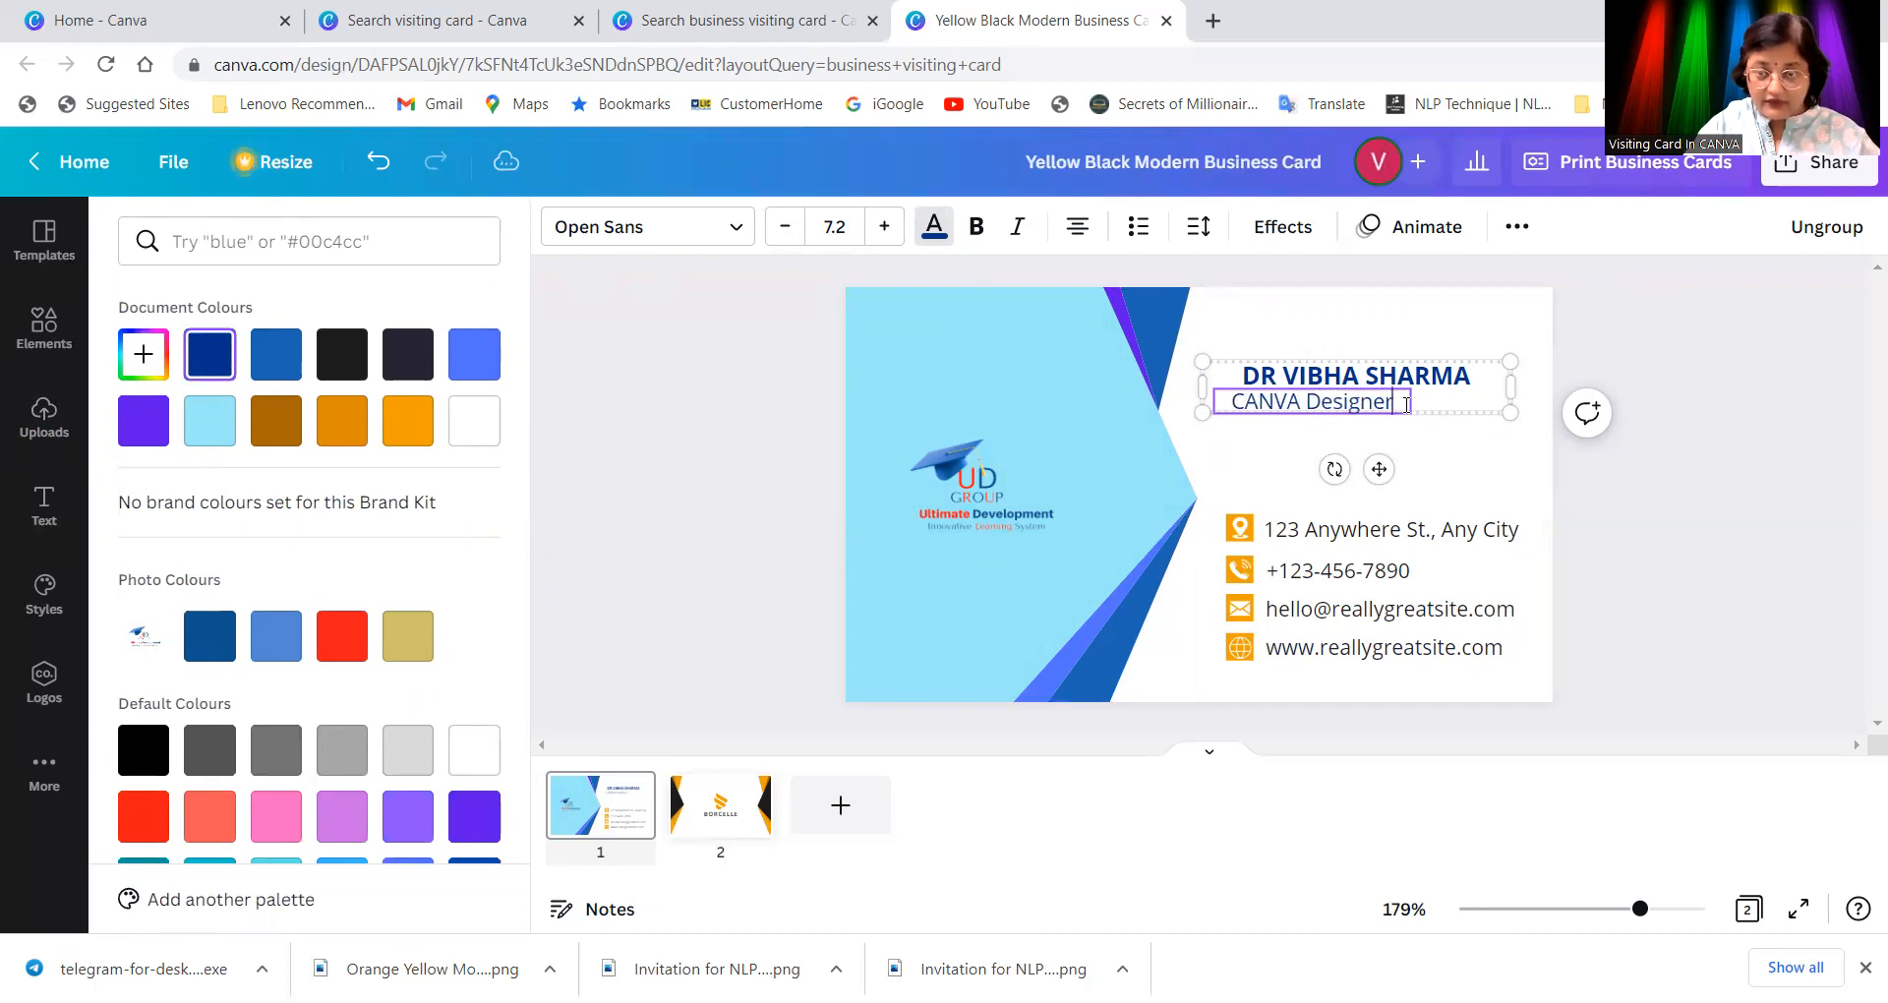
type(", ")
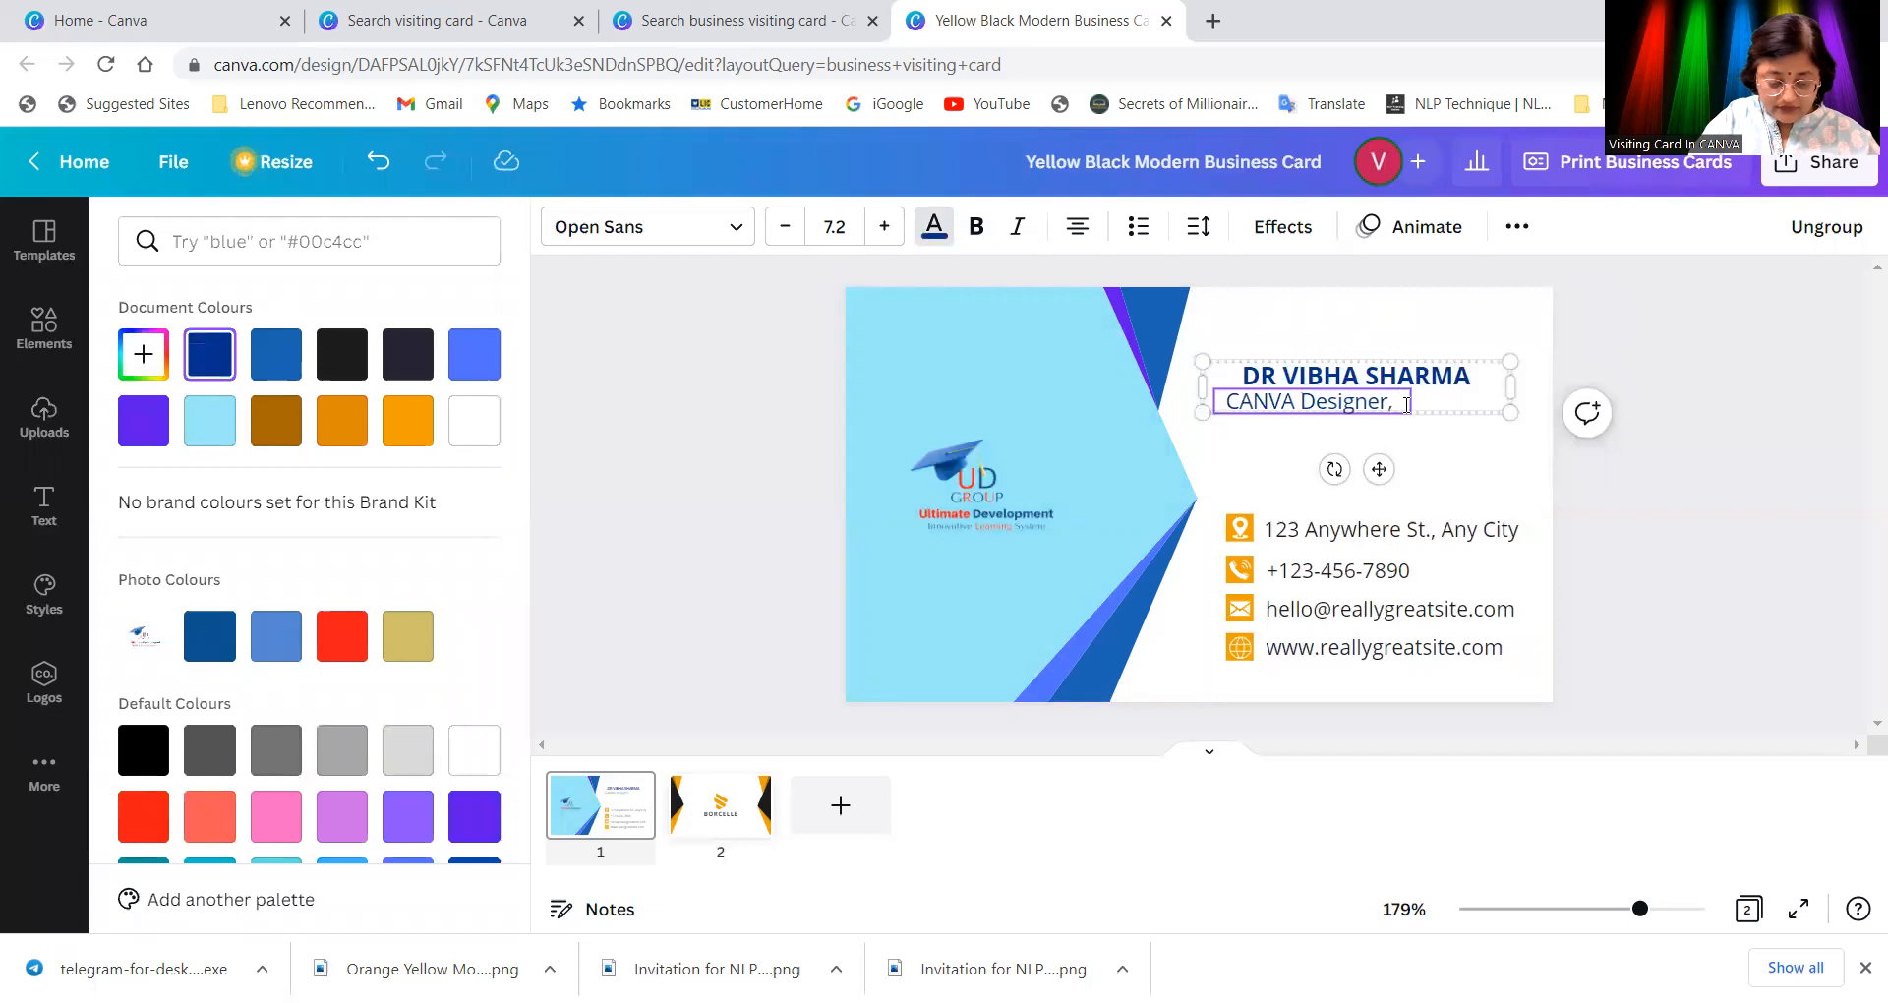
type("Youtuber, T")
key("BackSpace")
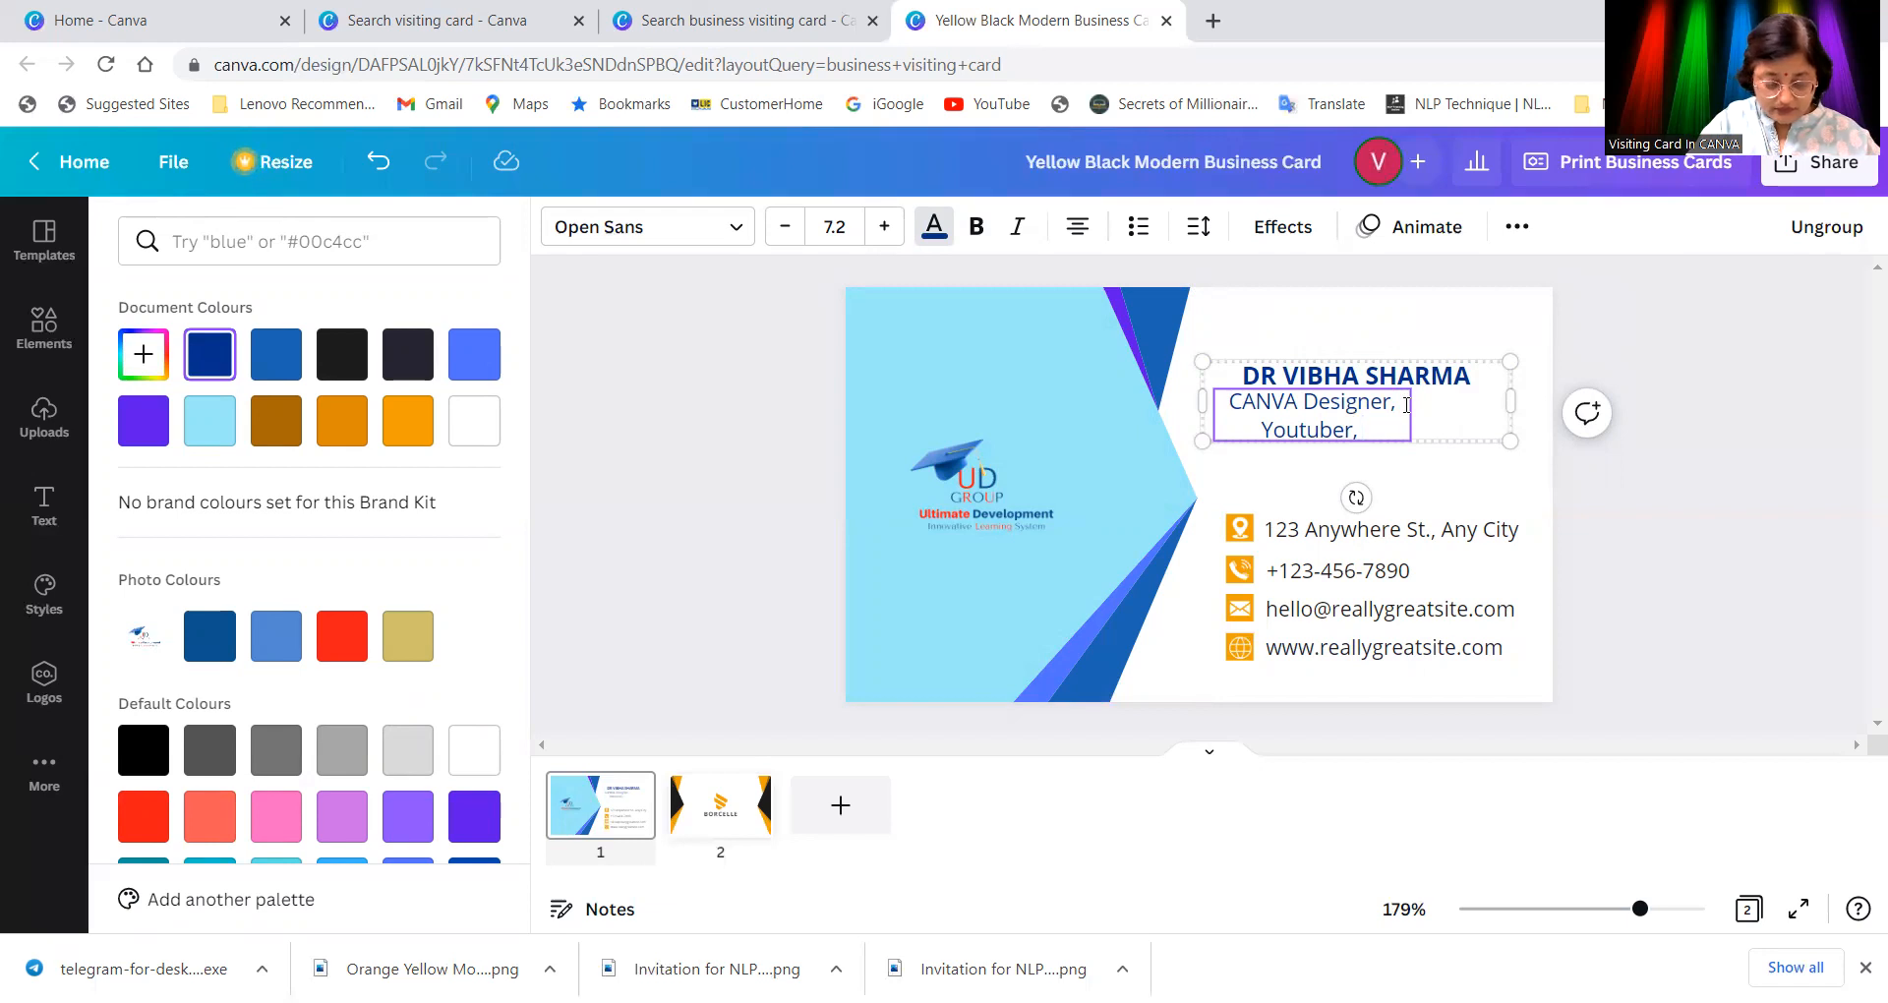
type("Video")
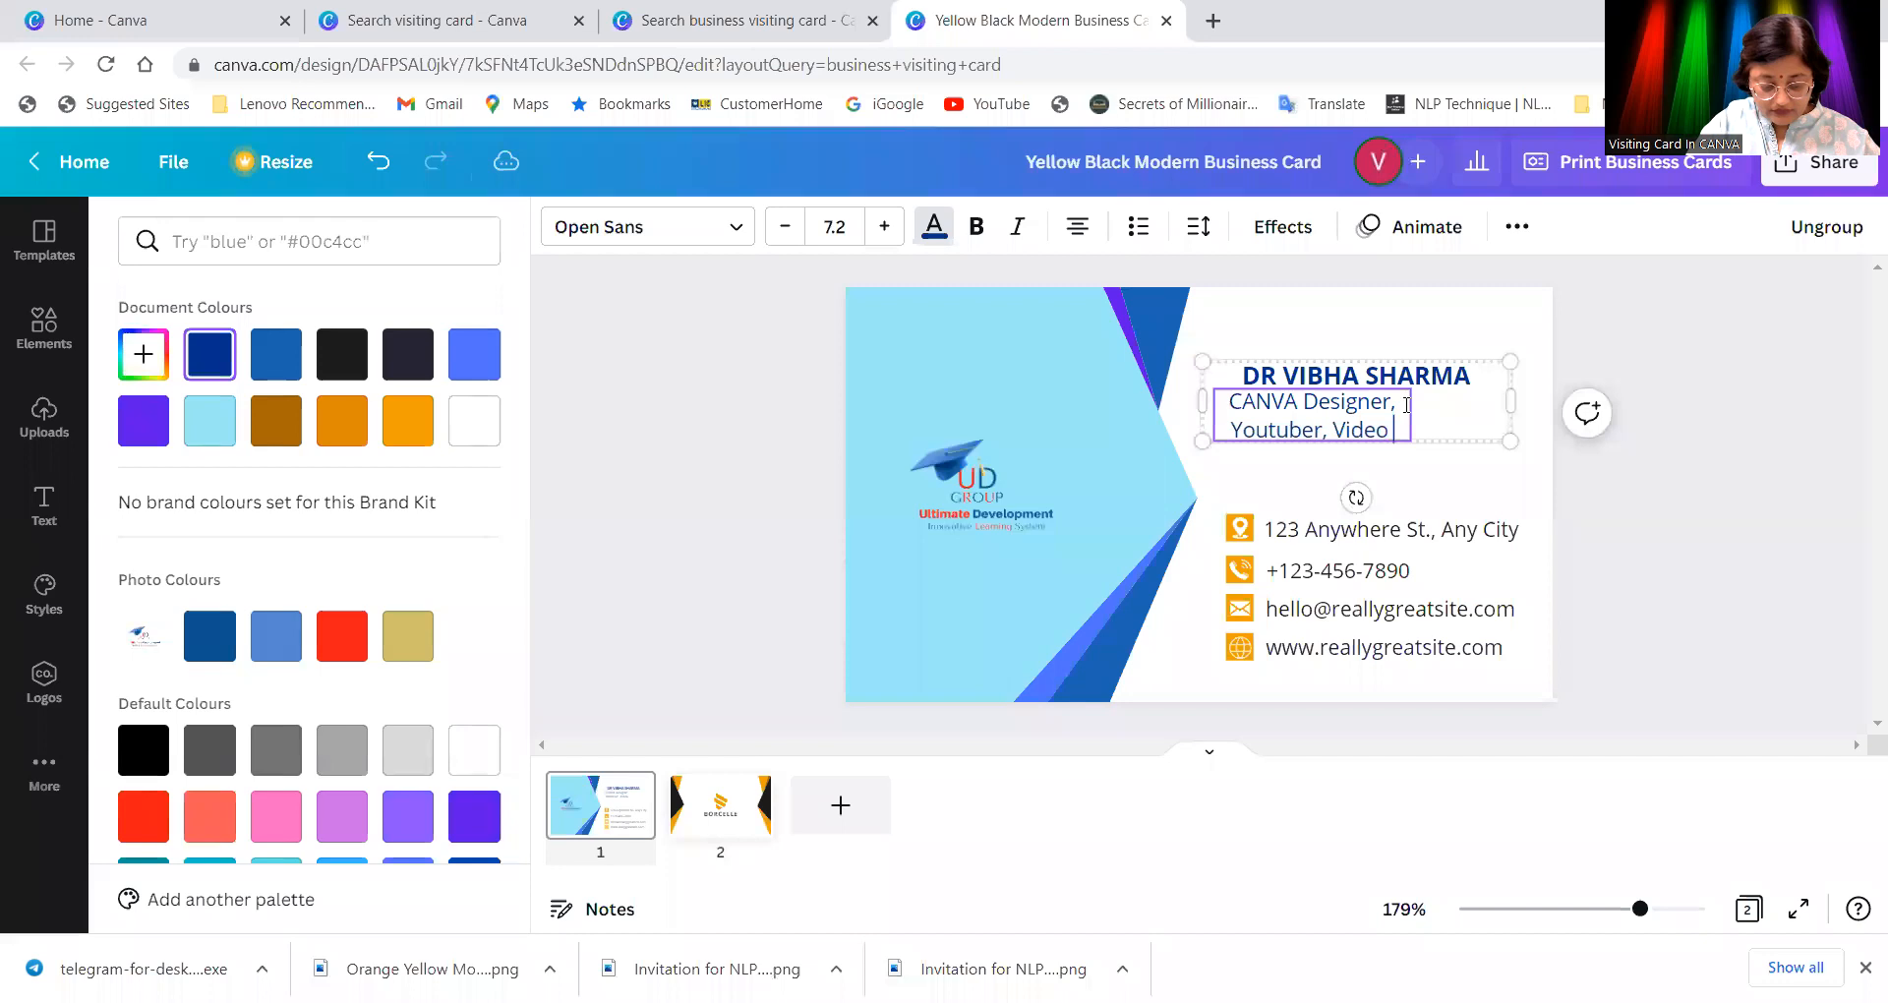
type(" editor")
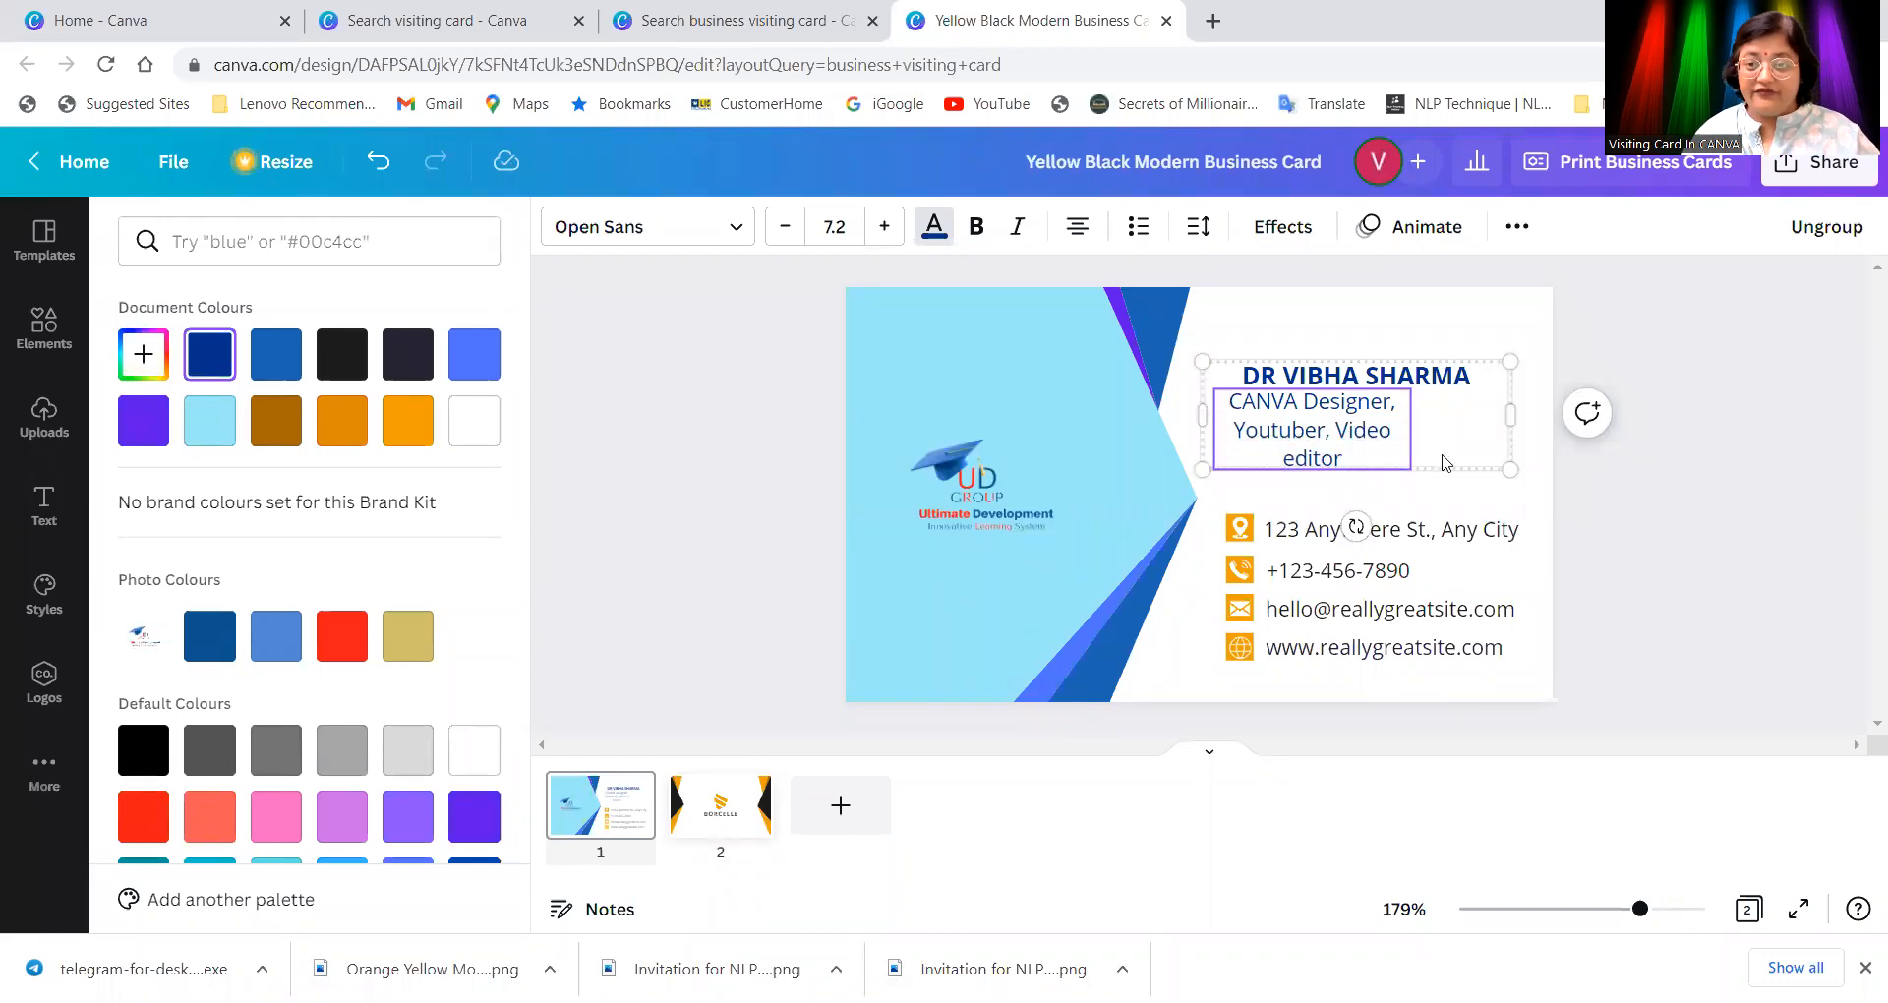
Step: Nudge the name and subtitle group up and right, then ungroup it
left_click(1362, 433)
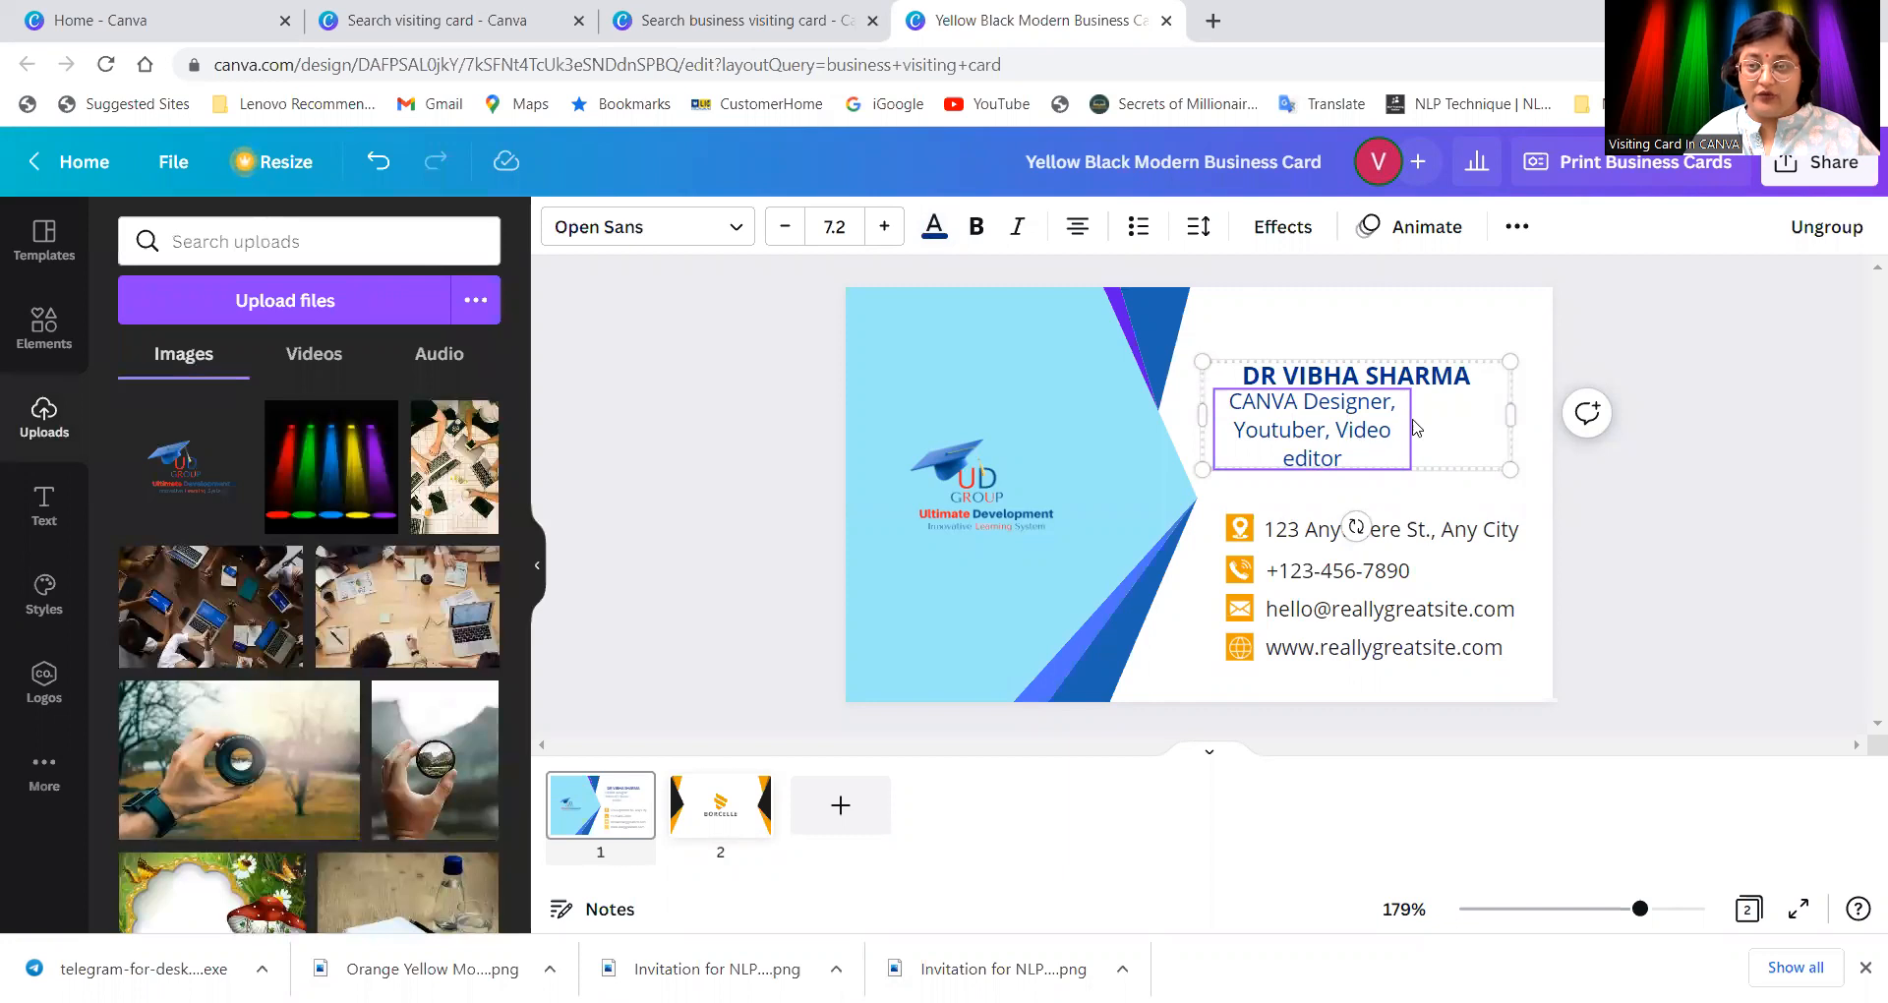
left_click(1365, 433)
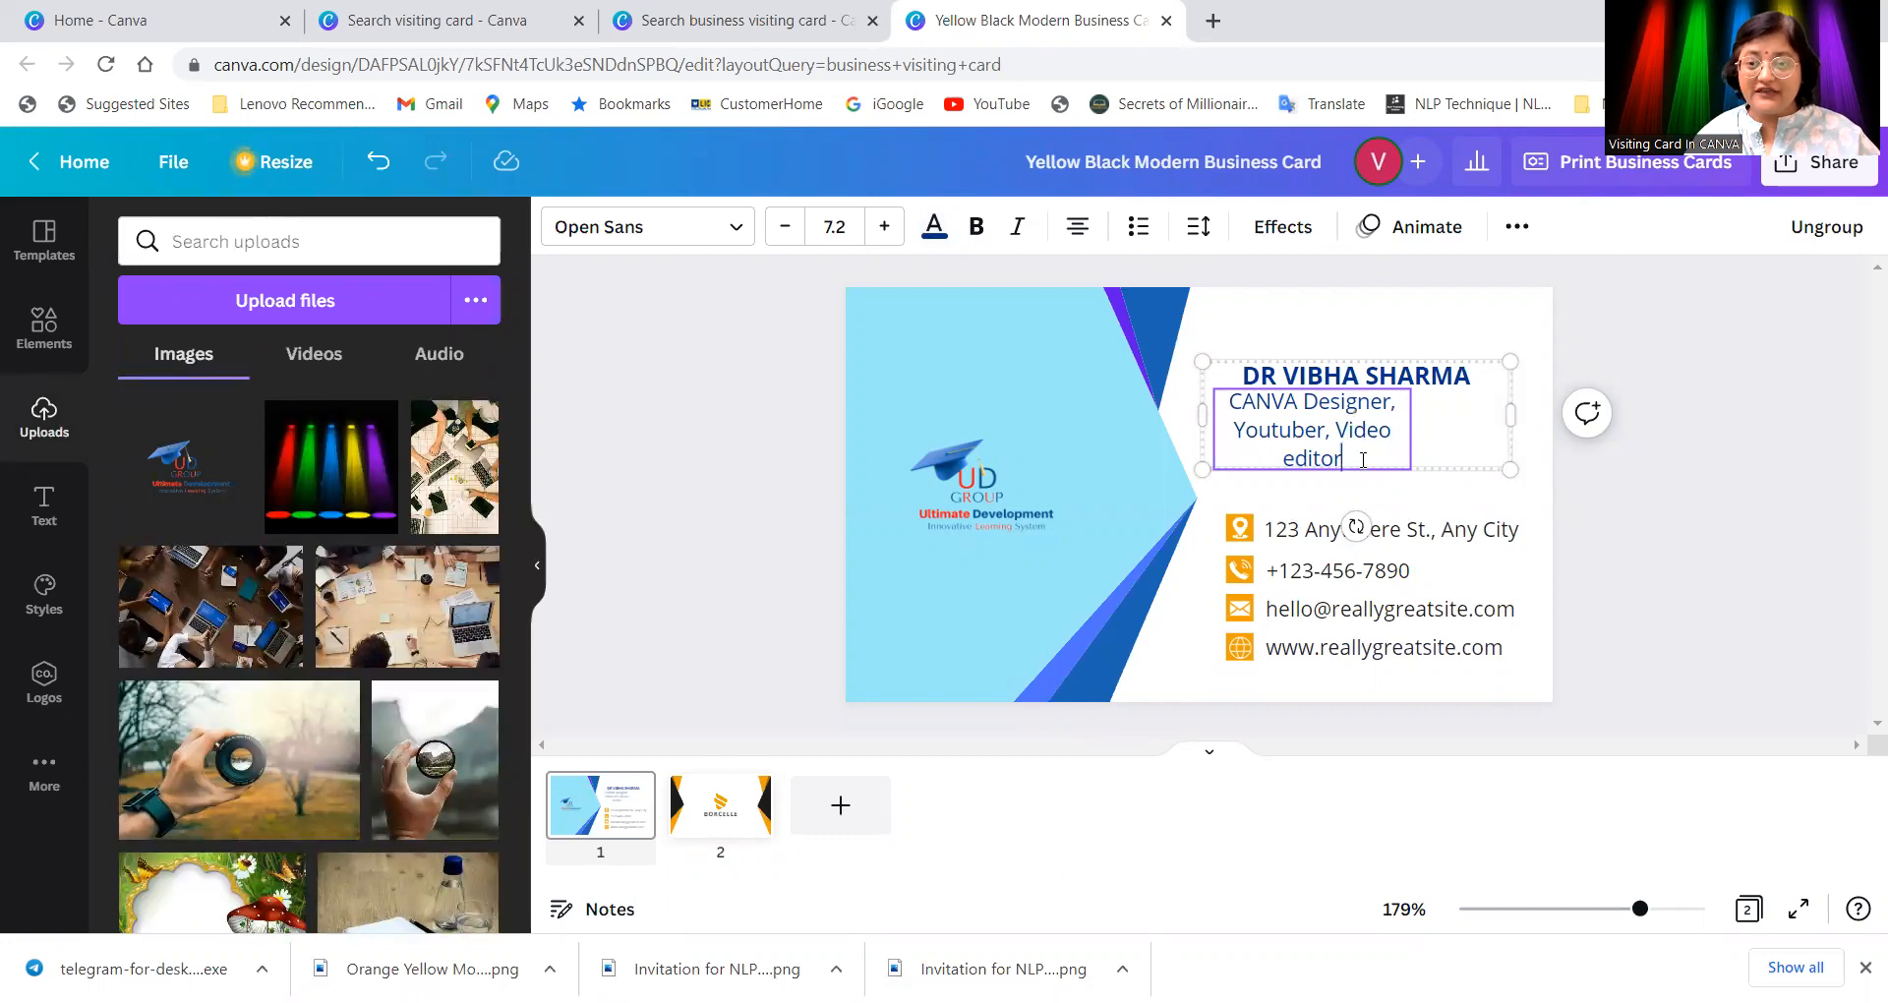
left_click(1322, 326)
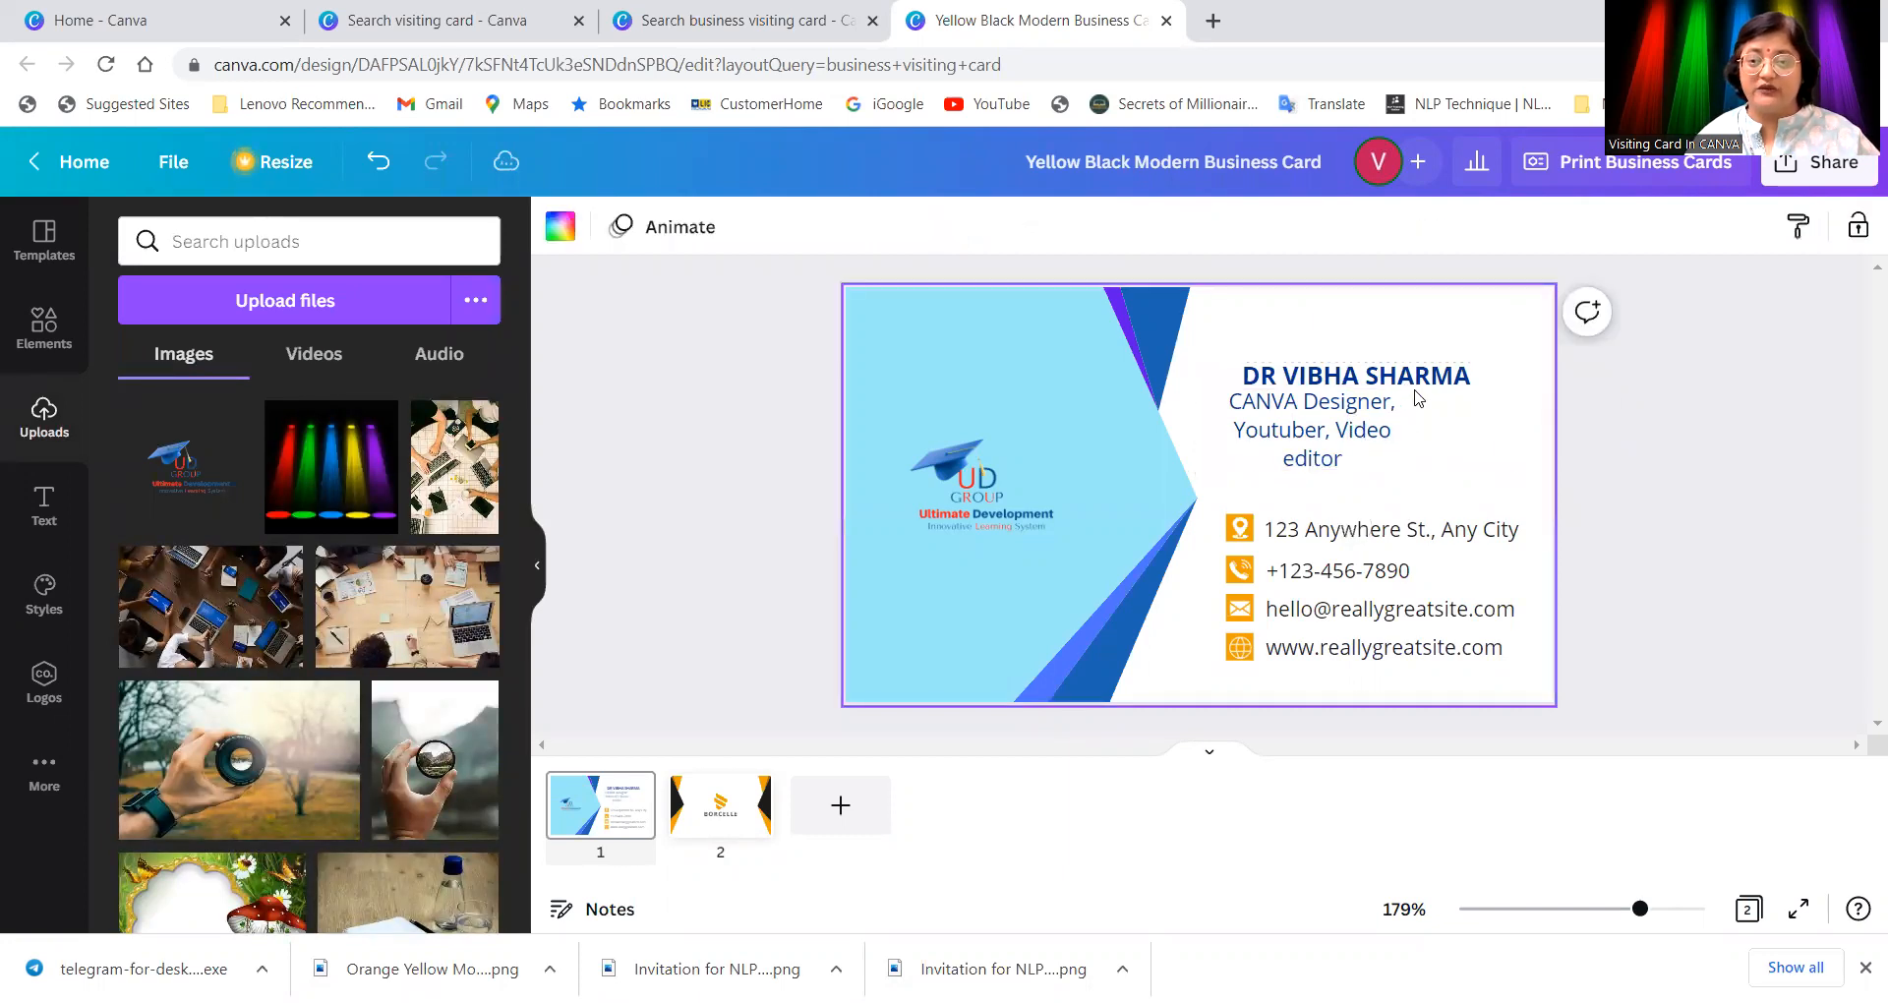
left_click(1420, 387)
mouse_move(1470, 383)
left_mouse_down()
mouse_move(1461, 350)
mouse_move(1478, 371)
left_mouse_up()
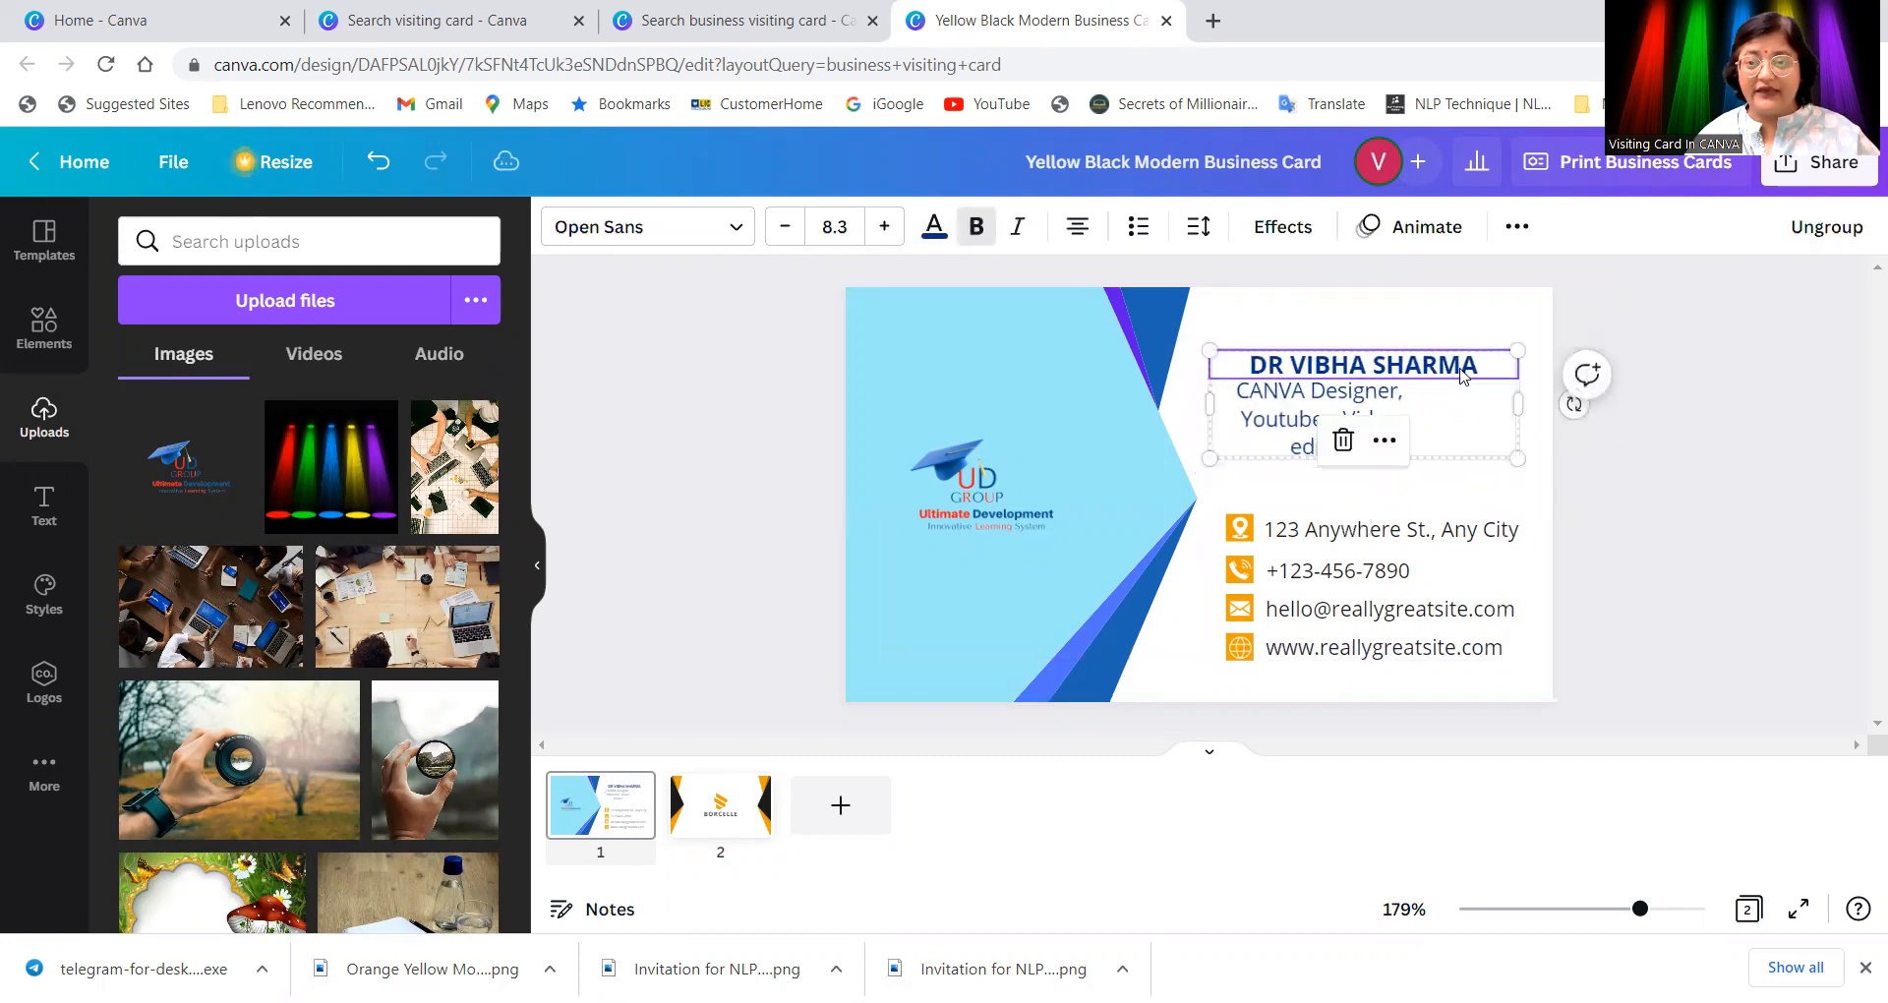
right_click(1463, 372)
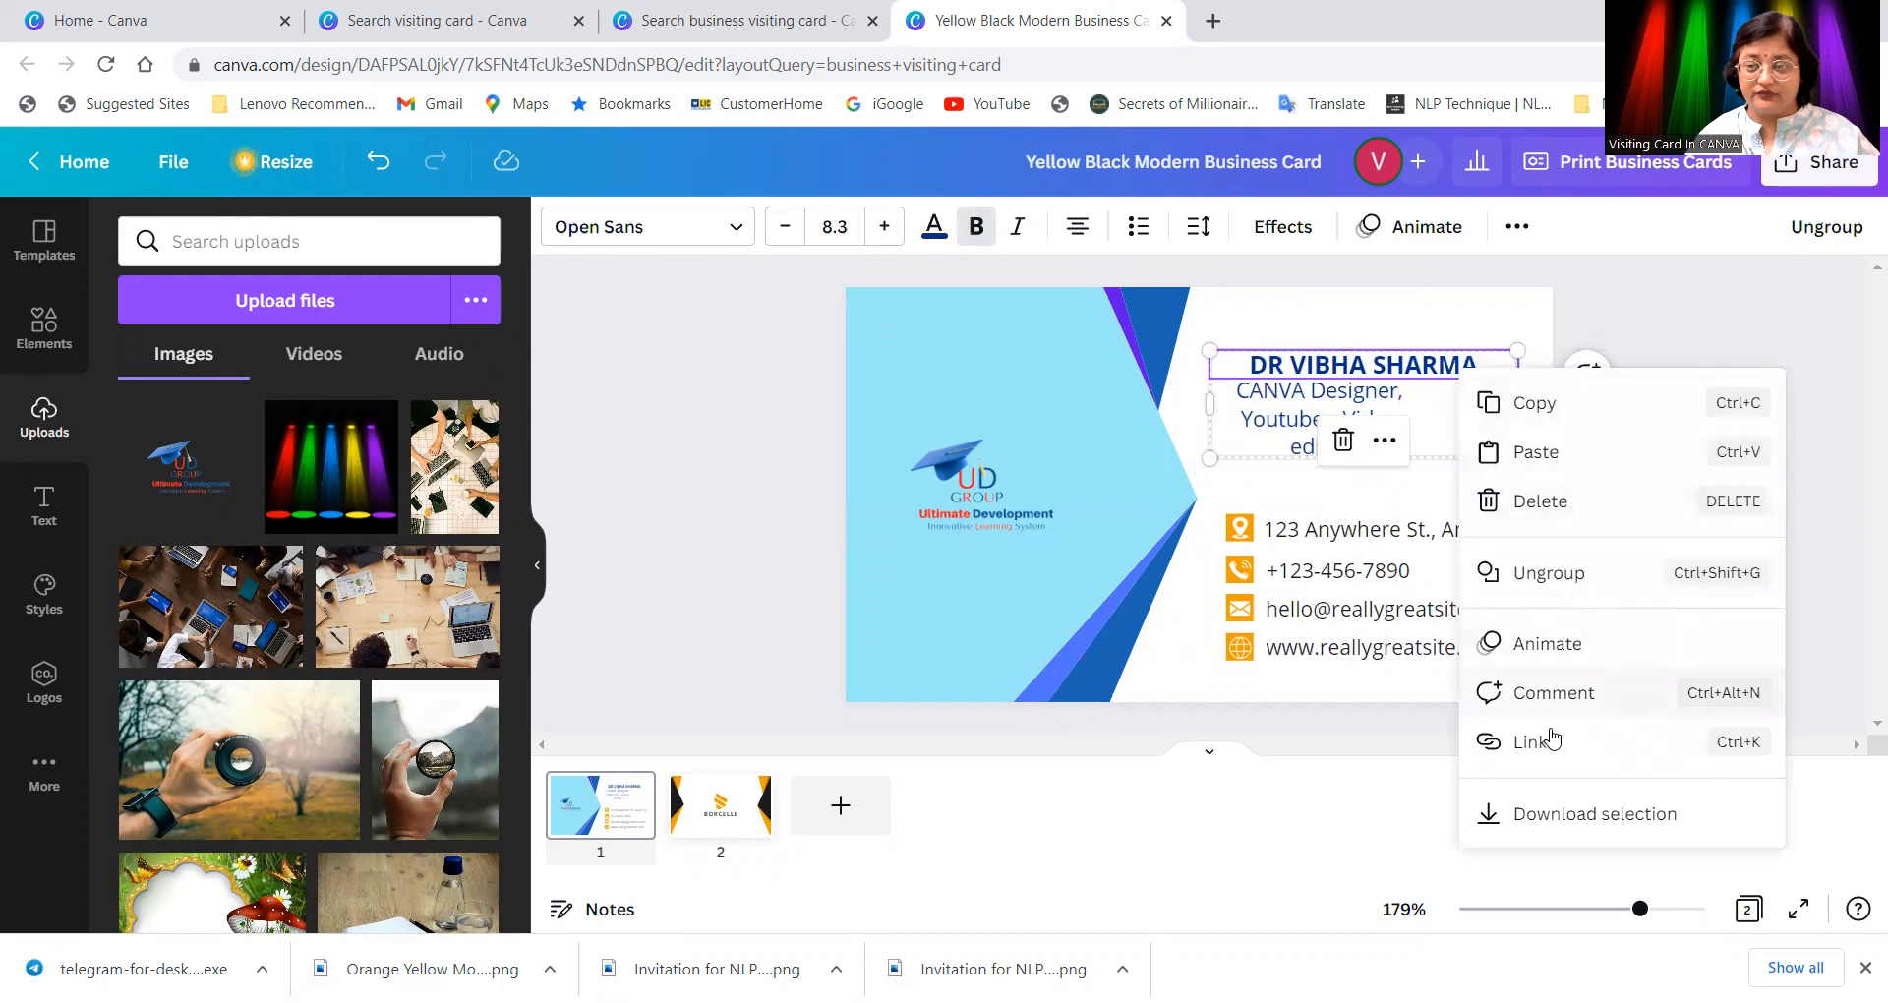
left_click(1531, 574)
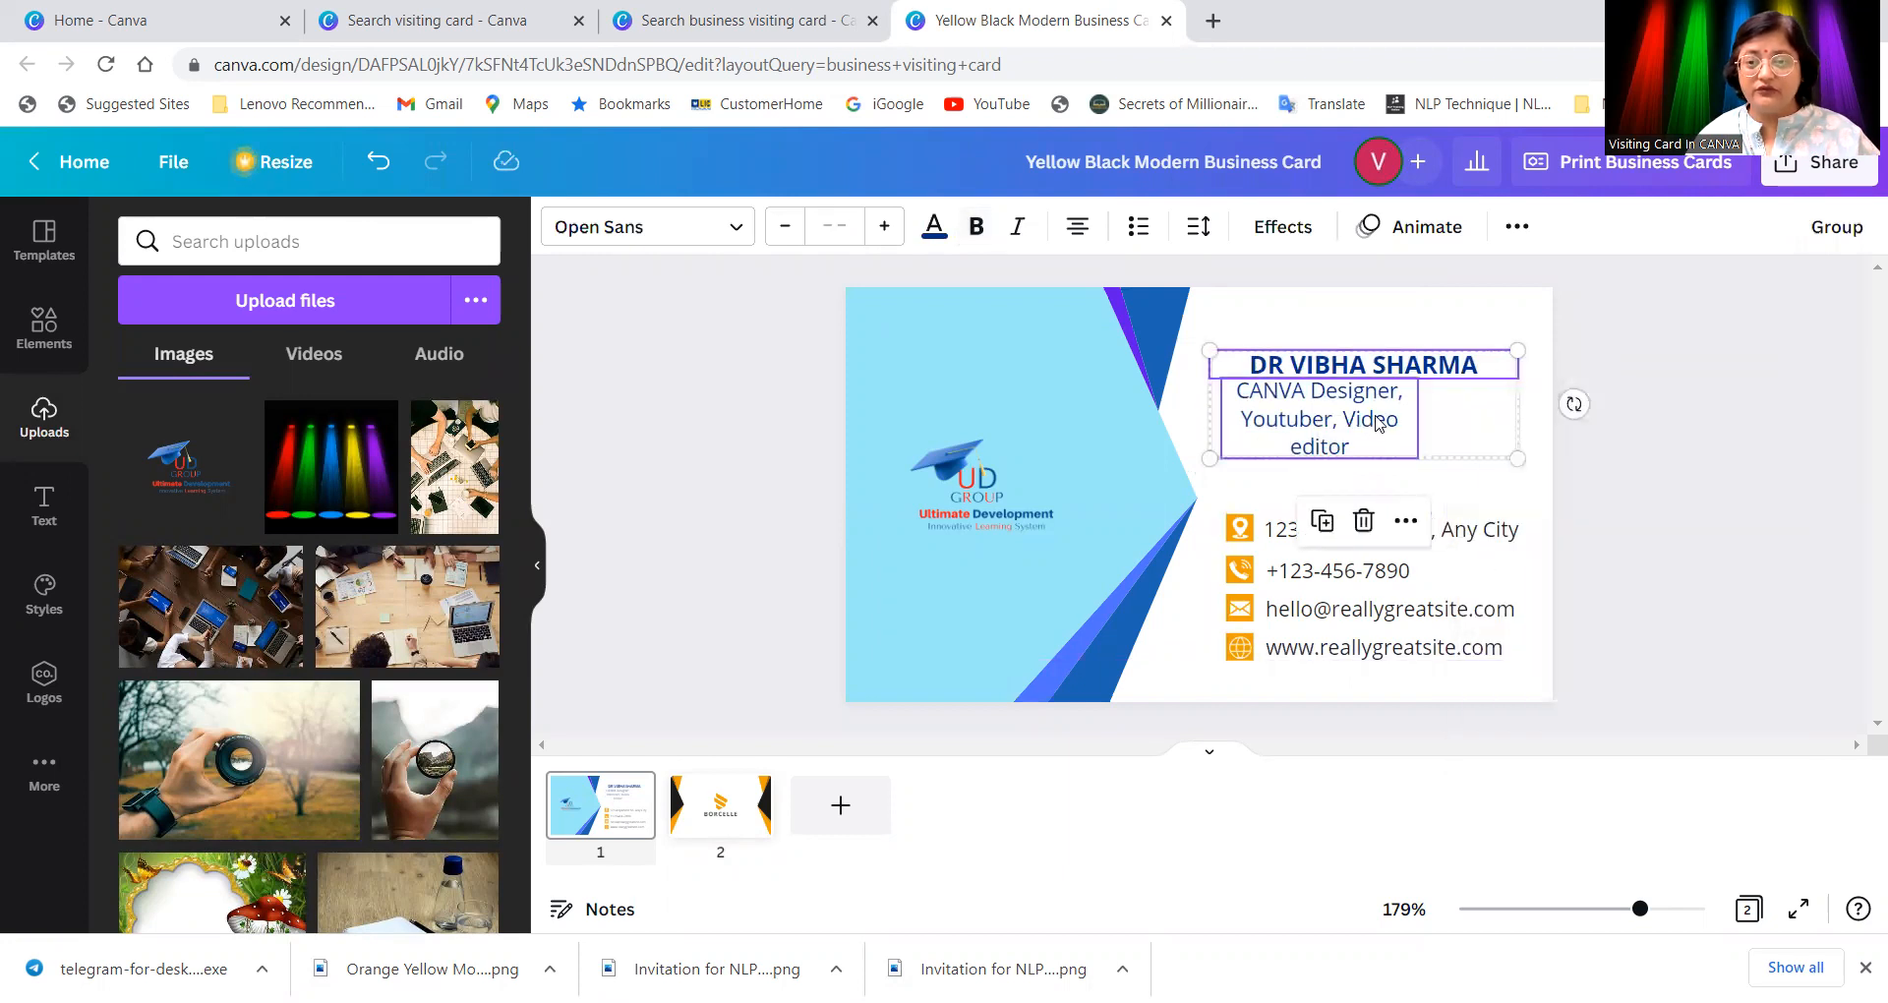
Step: Widen the subtitle box and shrink it to size 5.2 so it fits on one line
left_click(1471, 476)
left_click(1370, 421)
left_click_drag(1416, 417, 1547, 417)
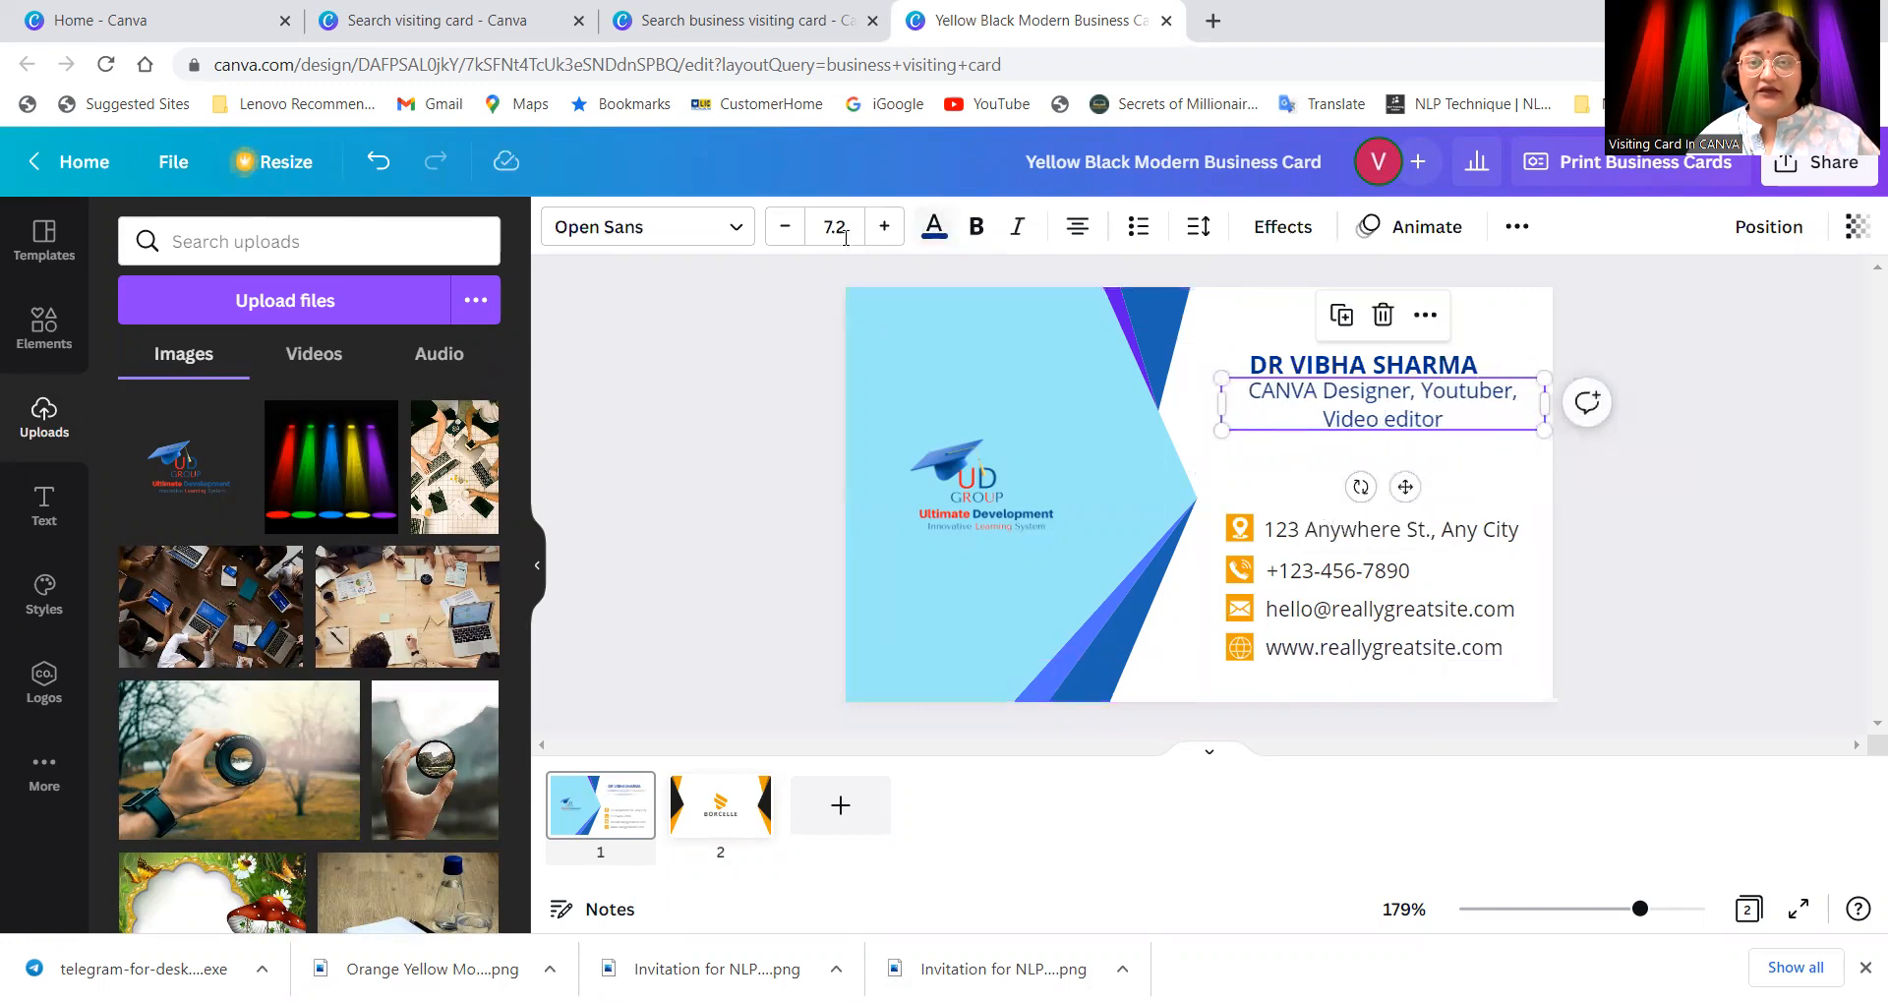
left_click(784, 228)
left_click(783, 228)
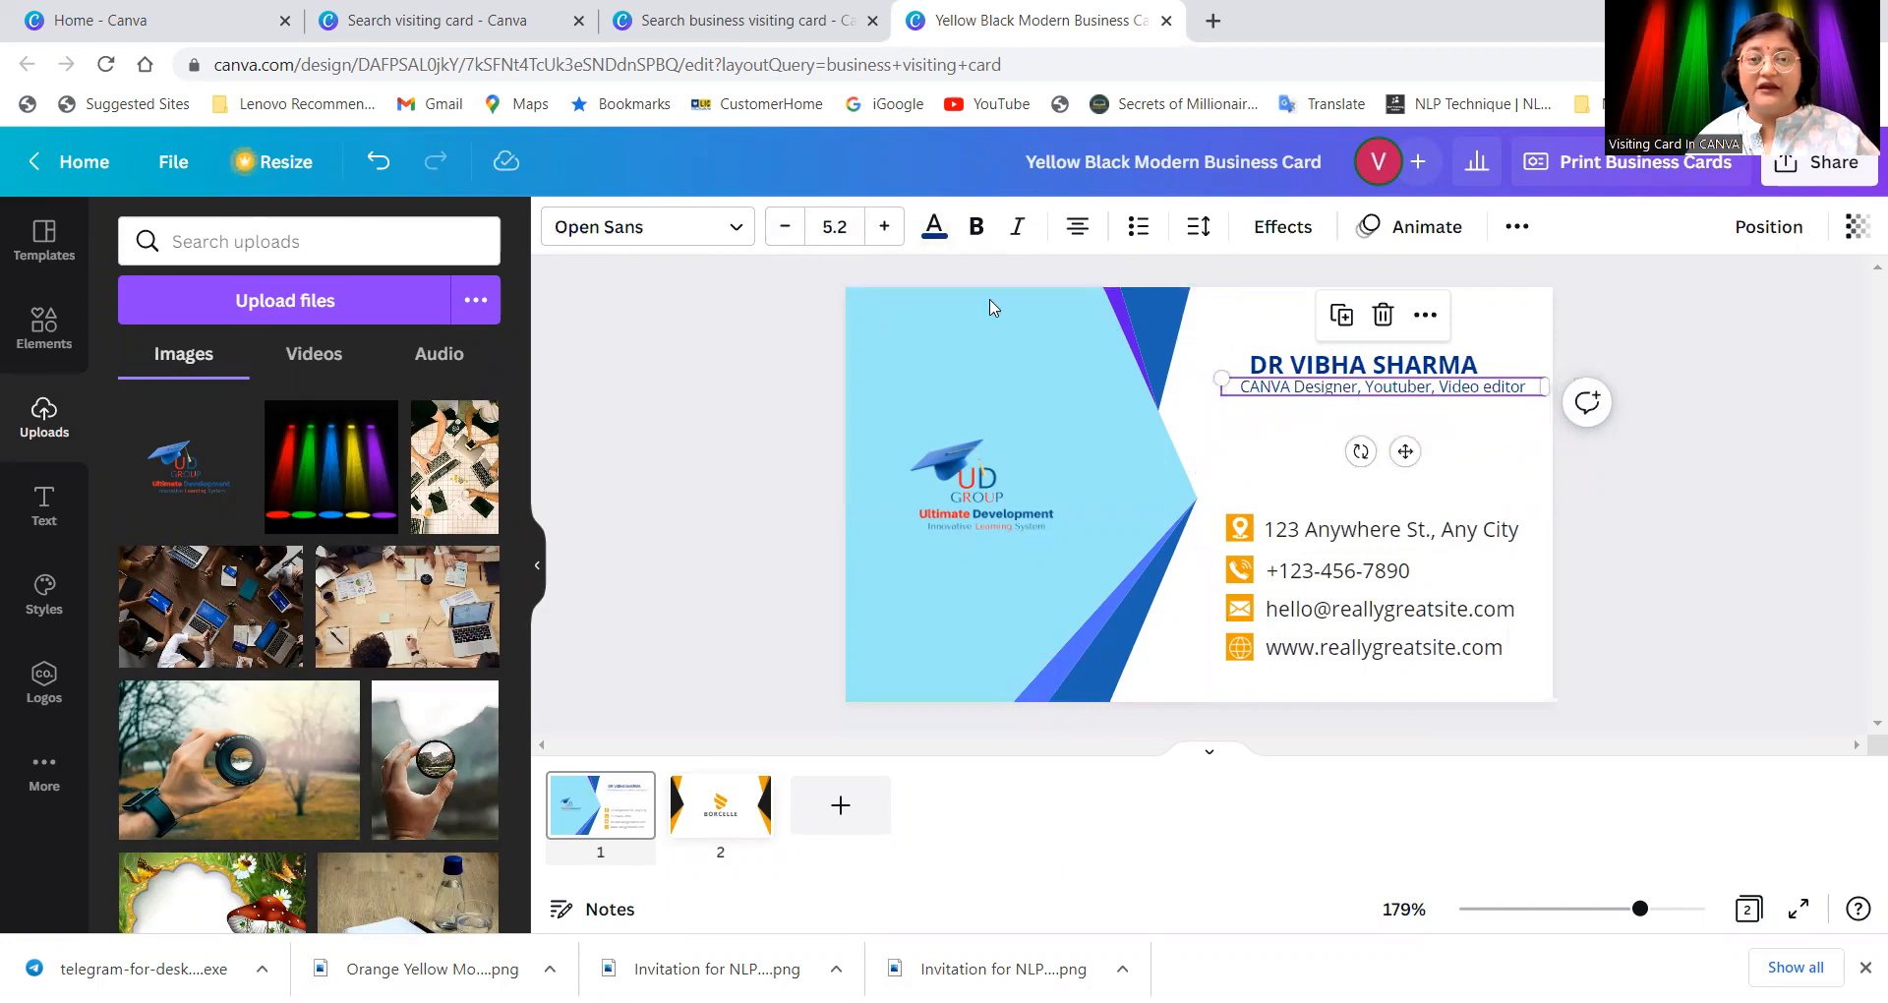
left_click(972, 236)
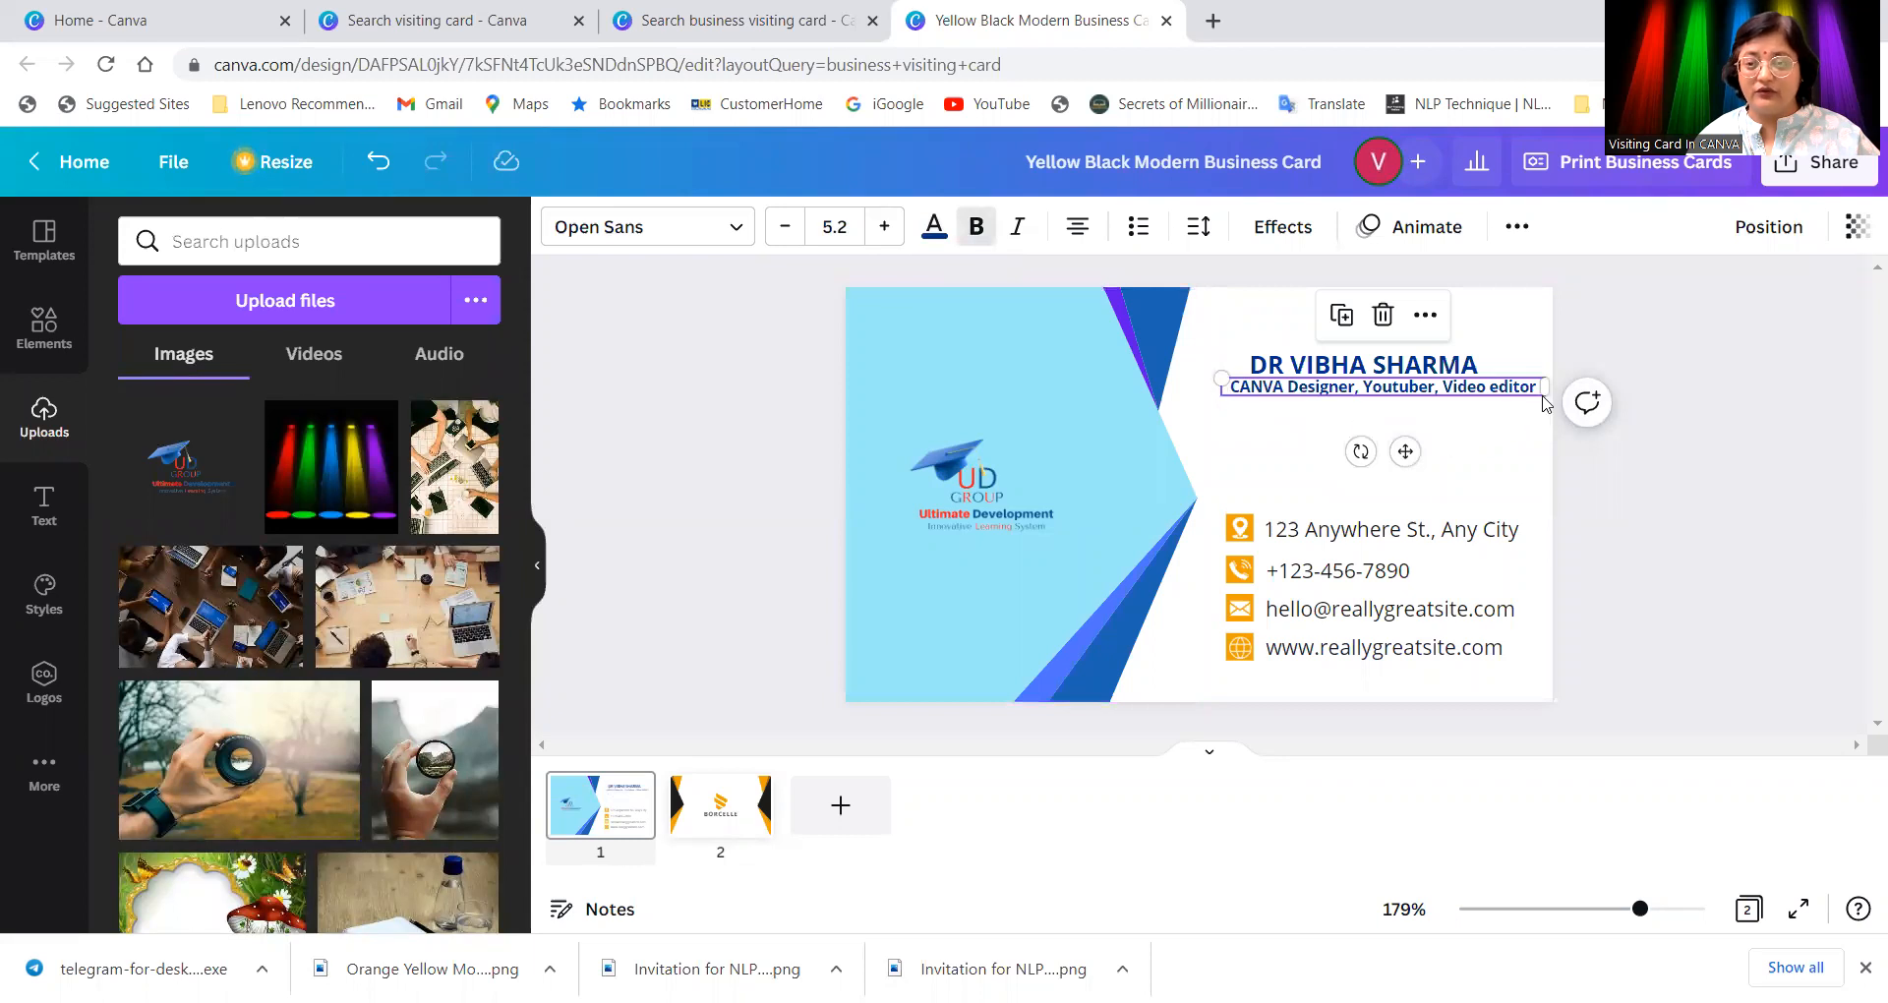
Step: Shift the name left to align with the subtitle and remove the subtitle's bold
left_click(1384, 367)
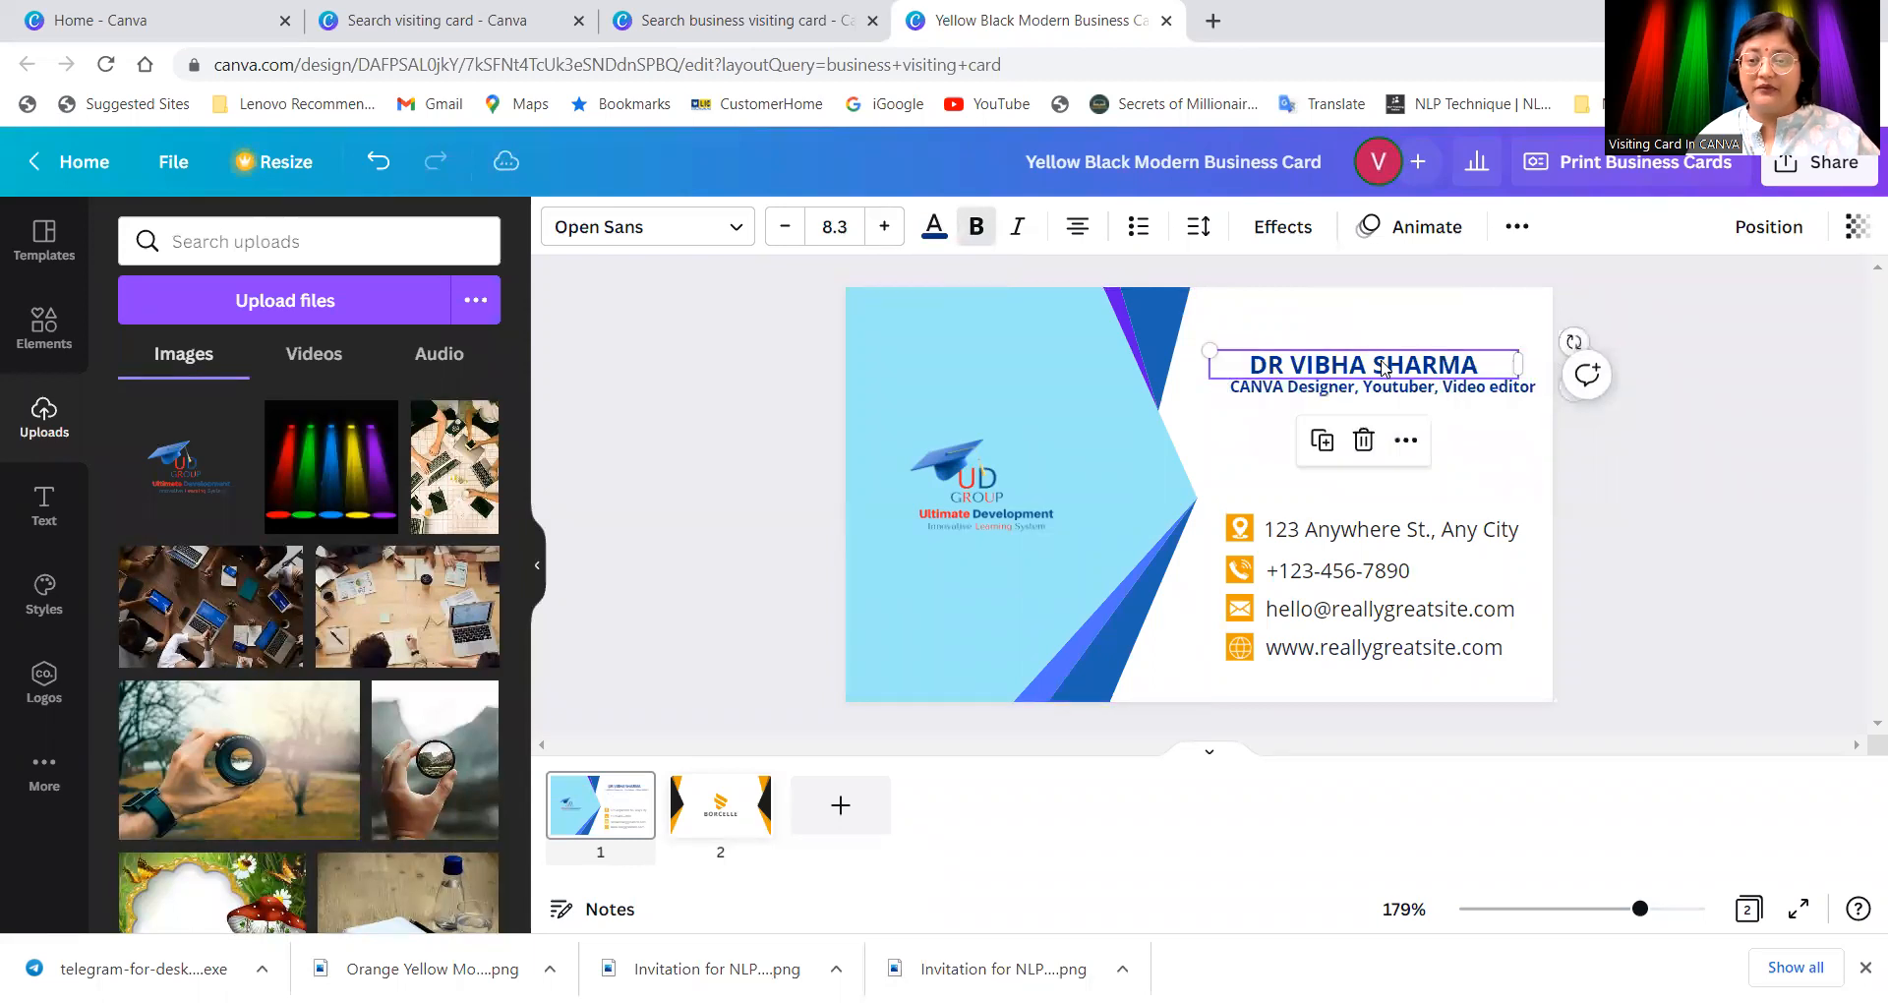
left_click_drag(1376, 360, 1352, 339)
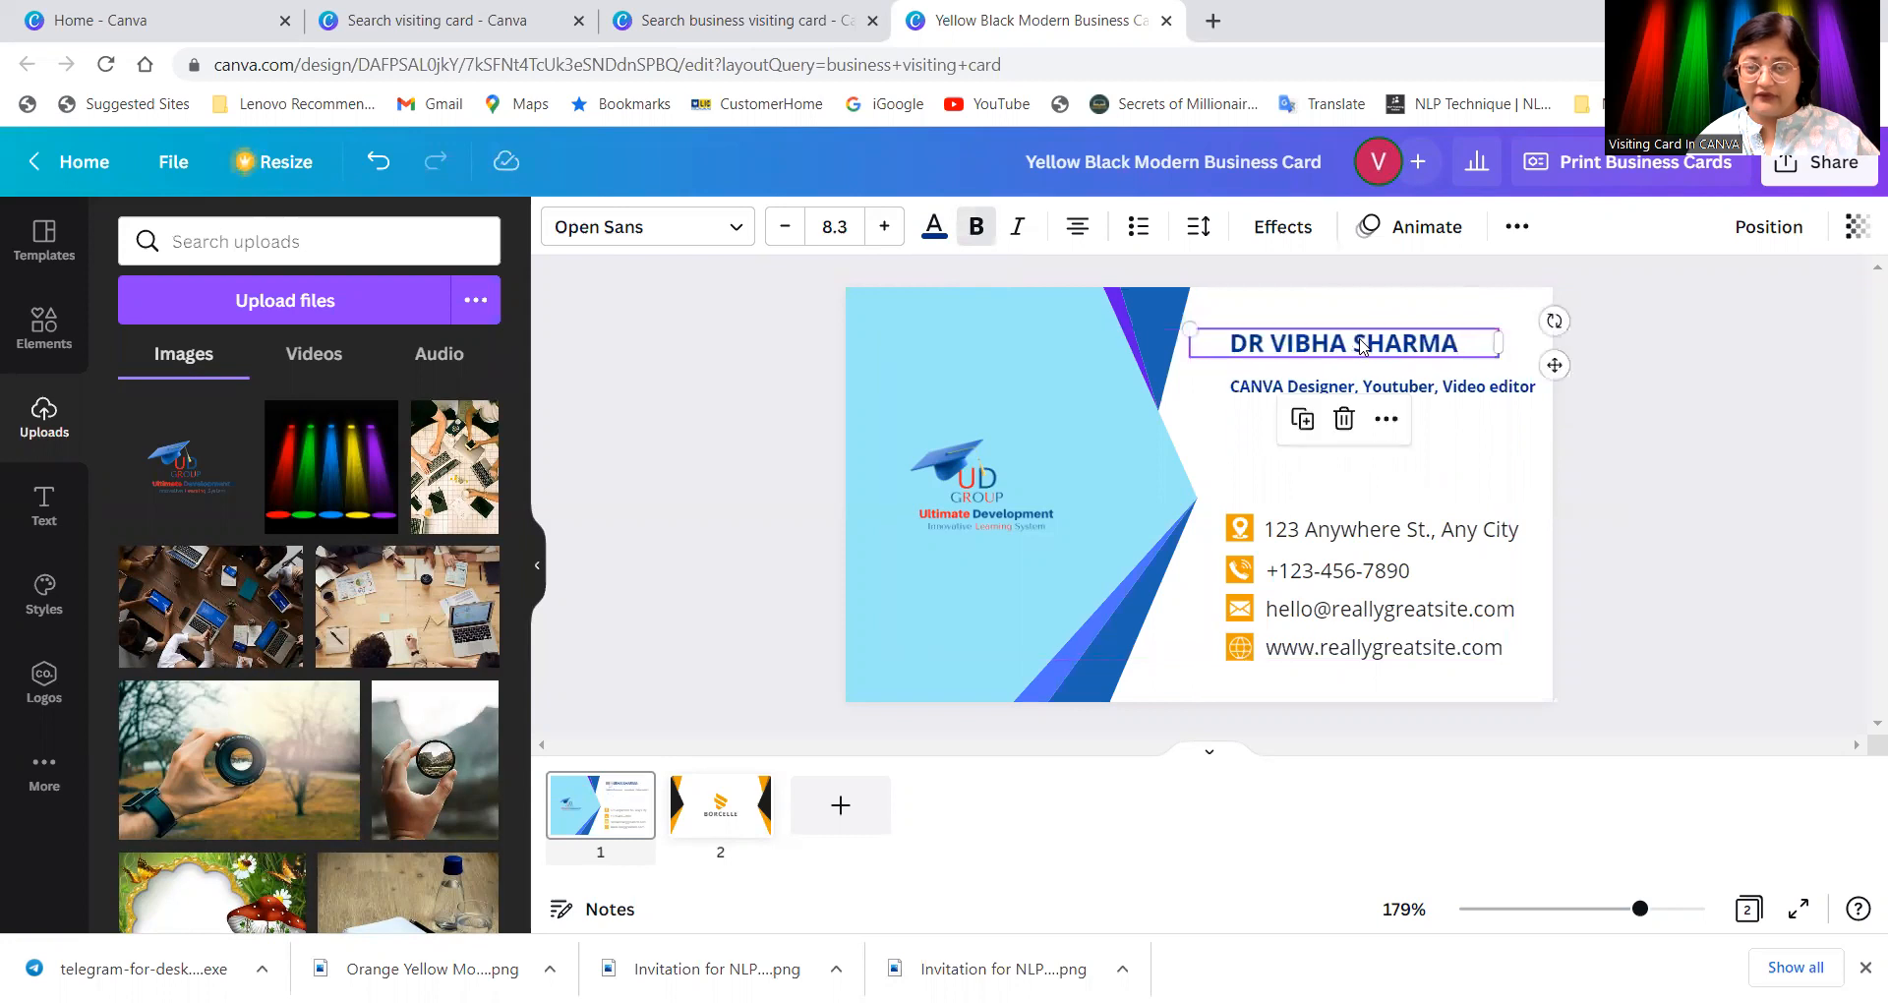
left_click(1497, 387)
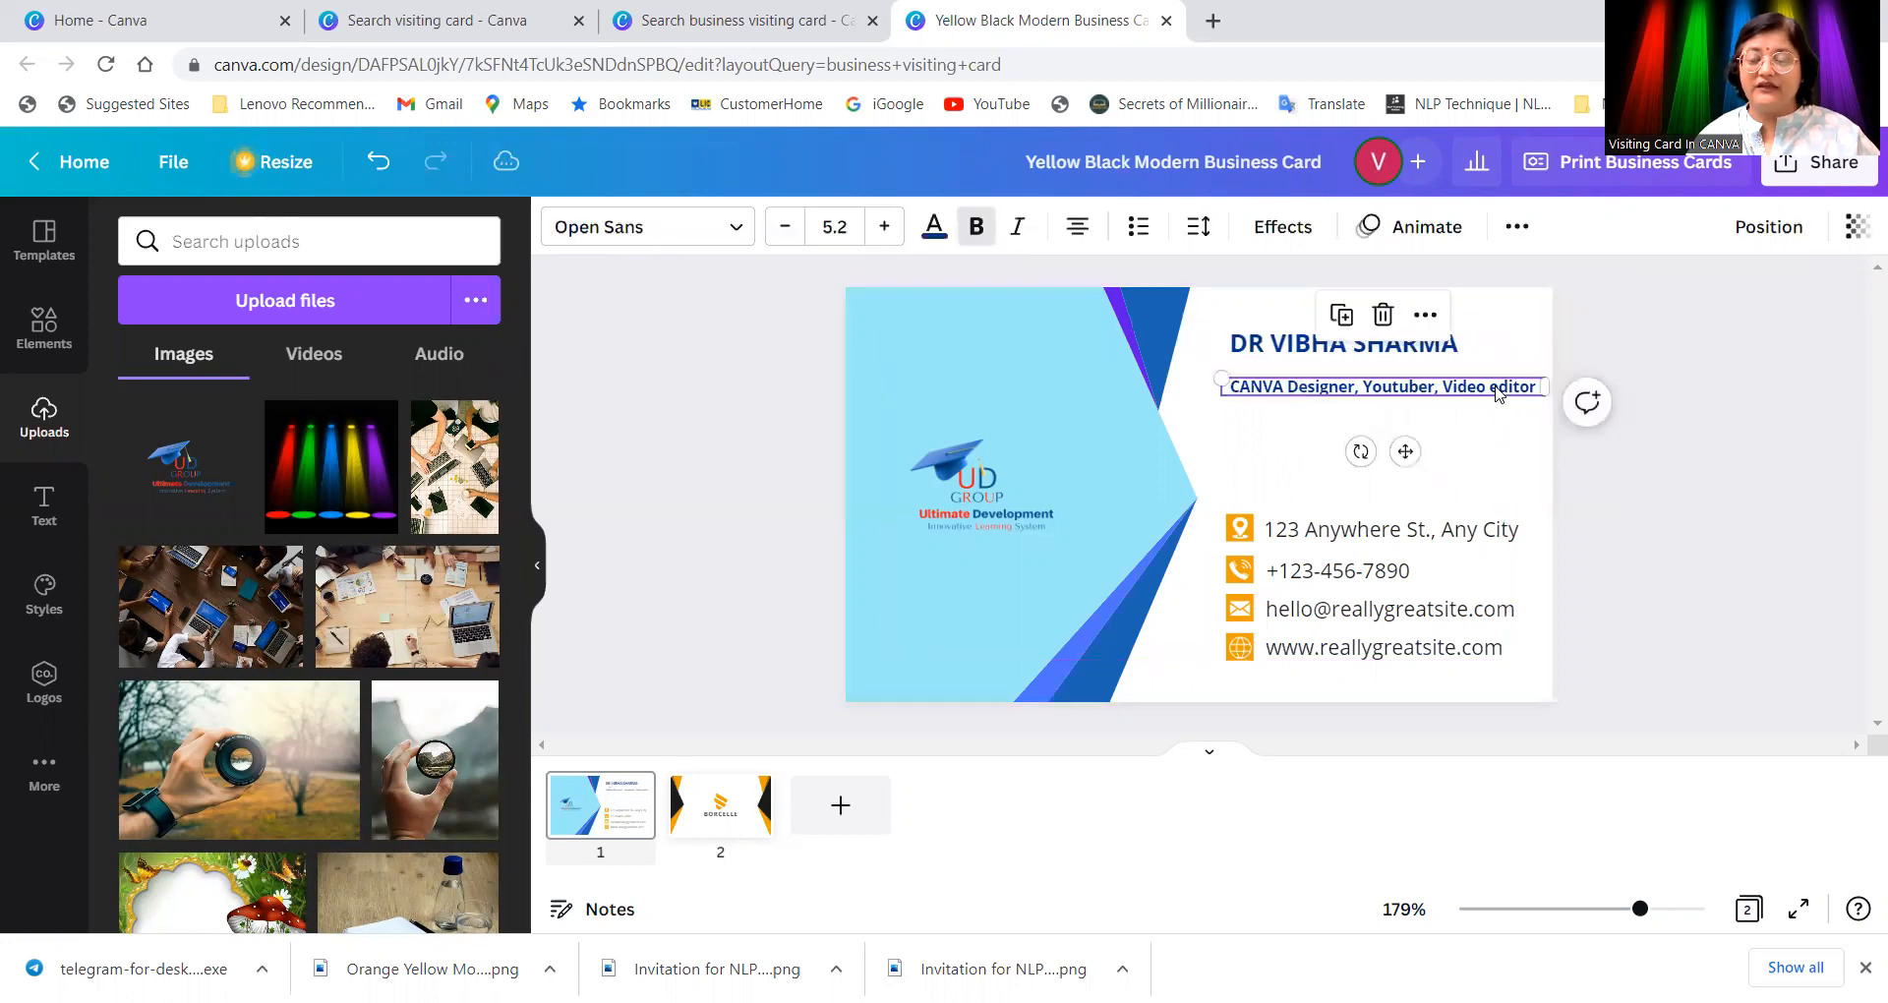
left_click(988, 228)
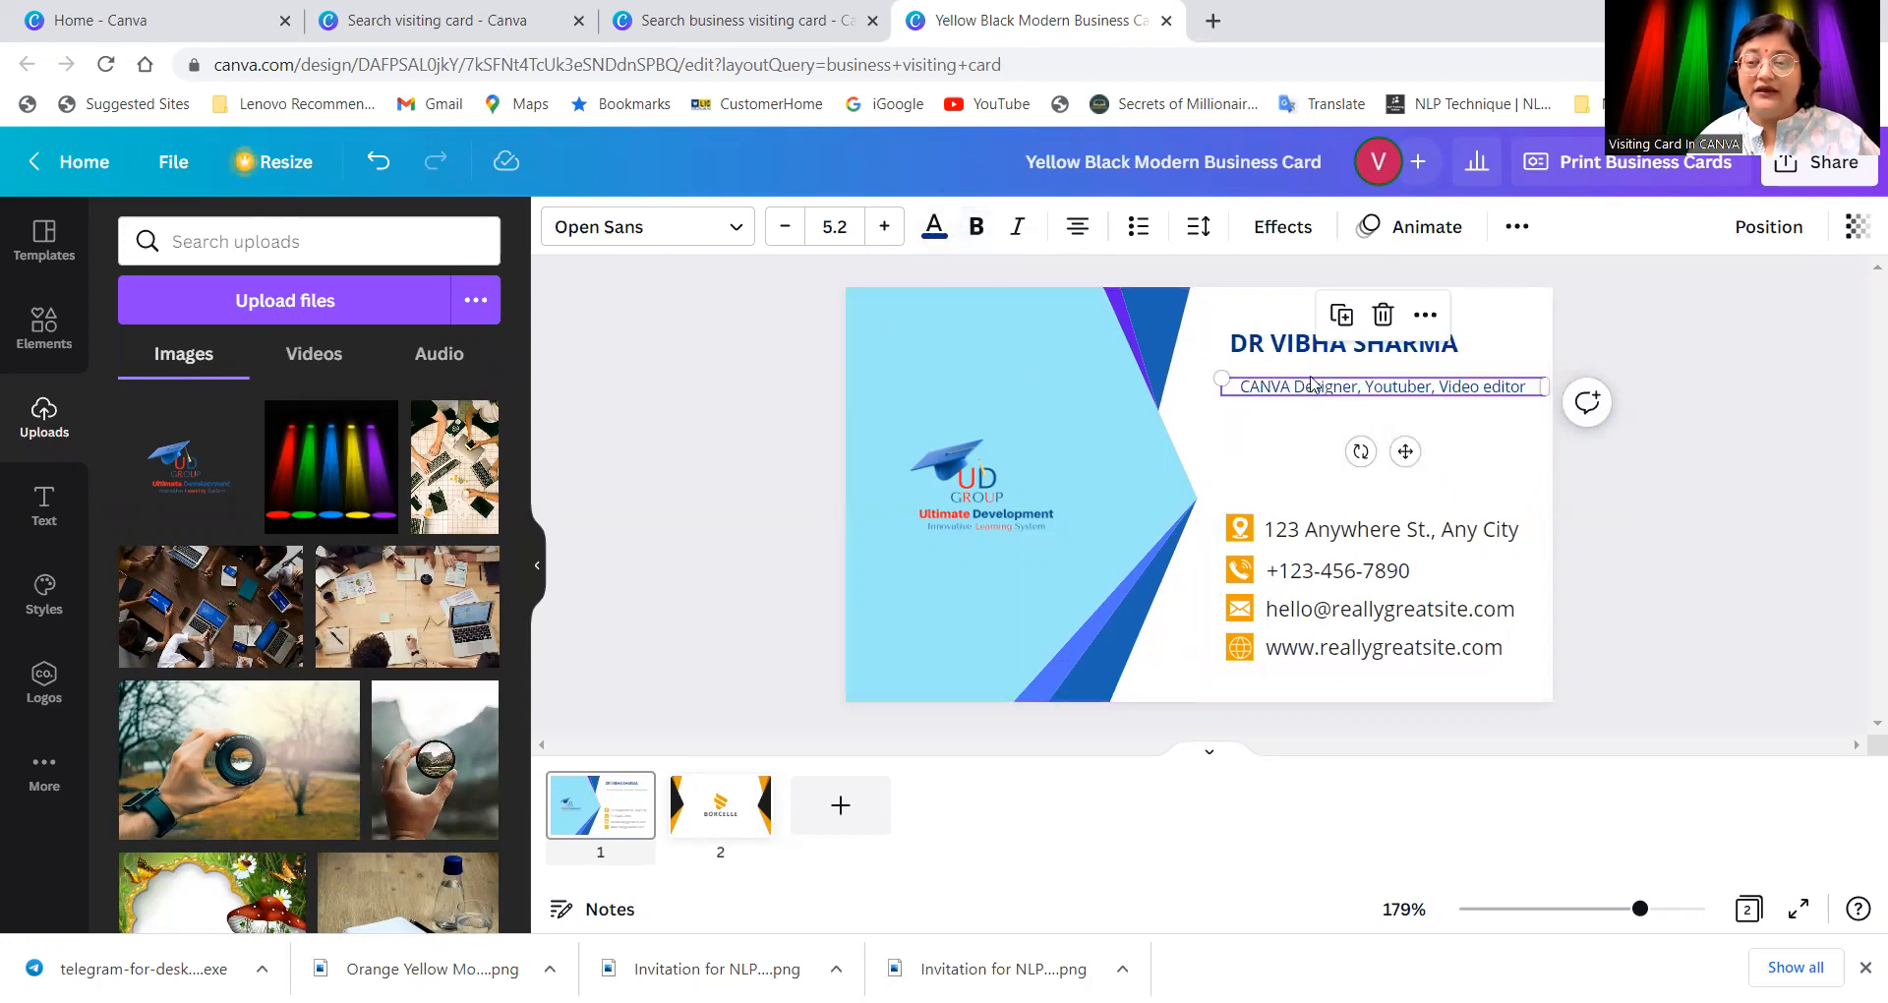
Step: Add a second subtitle line reading 'Certified NLP Master Practionier' below Video editor
double_click(1240, 388)
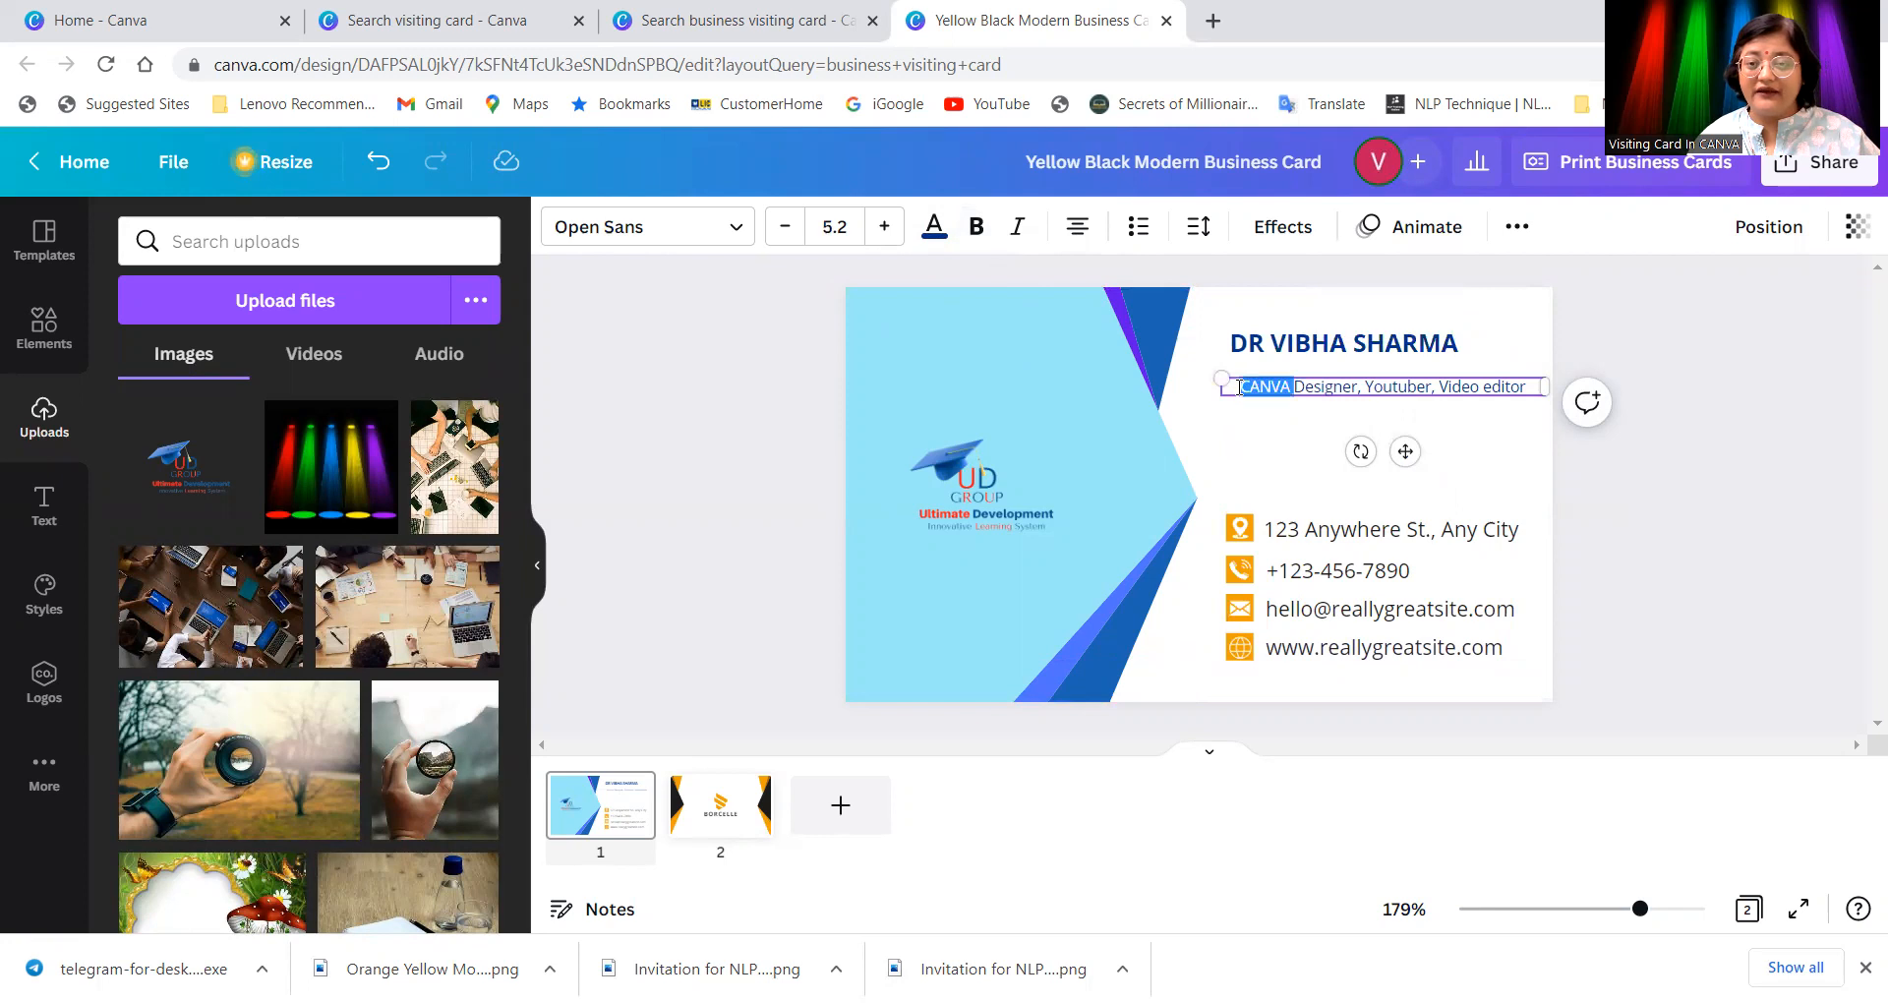
left_click(1240, 387)
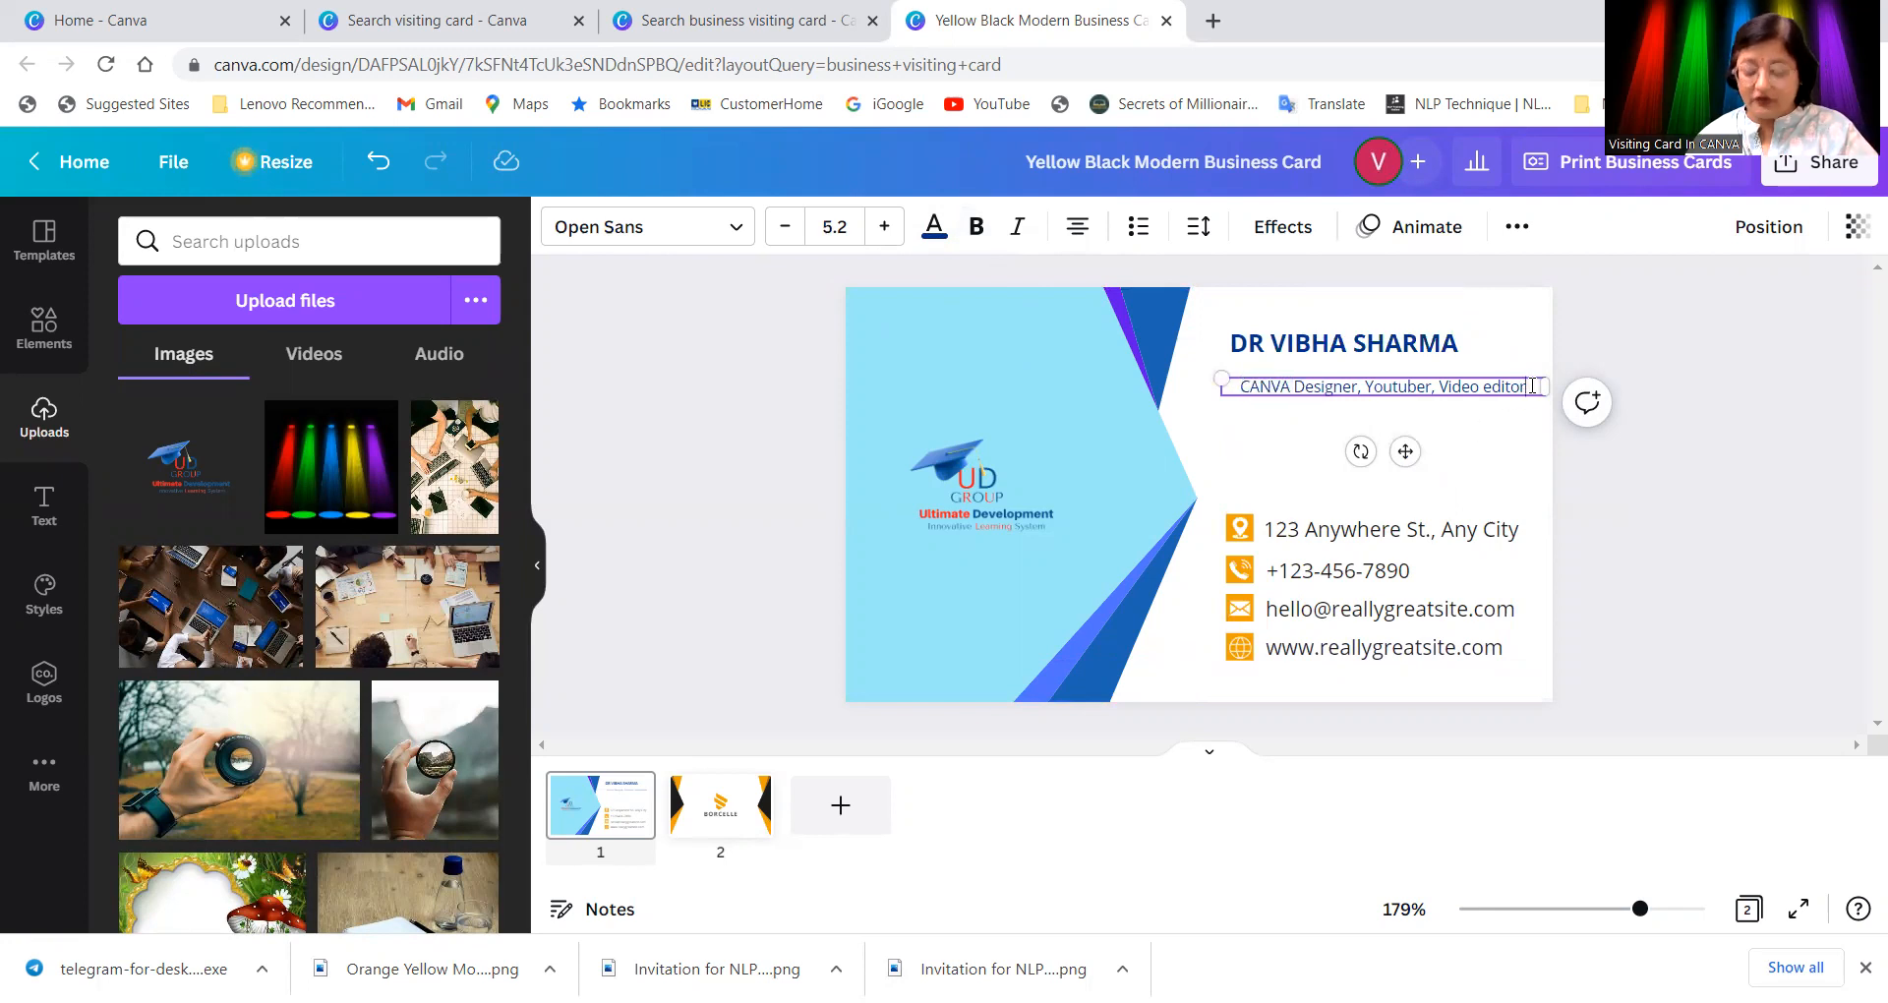
key("Return")
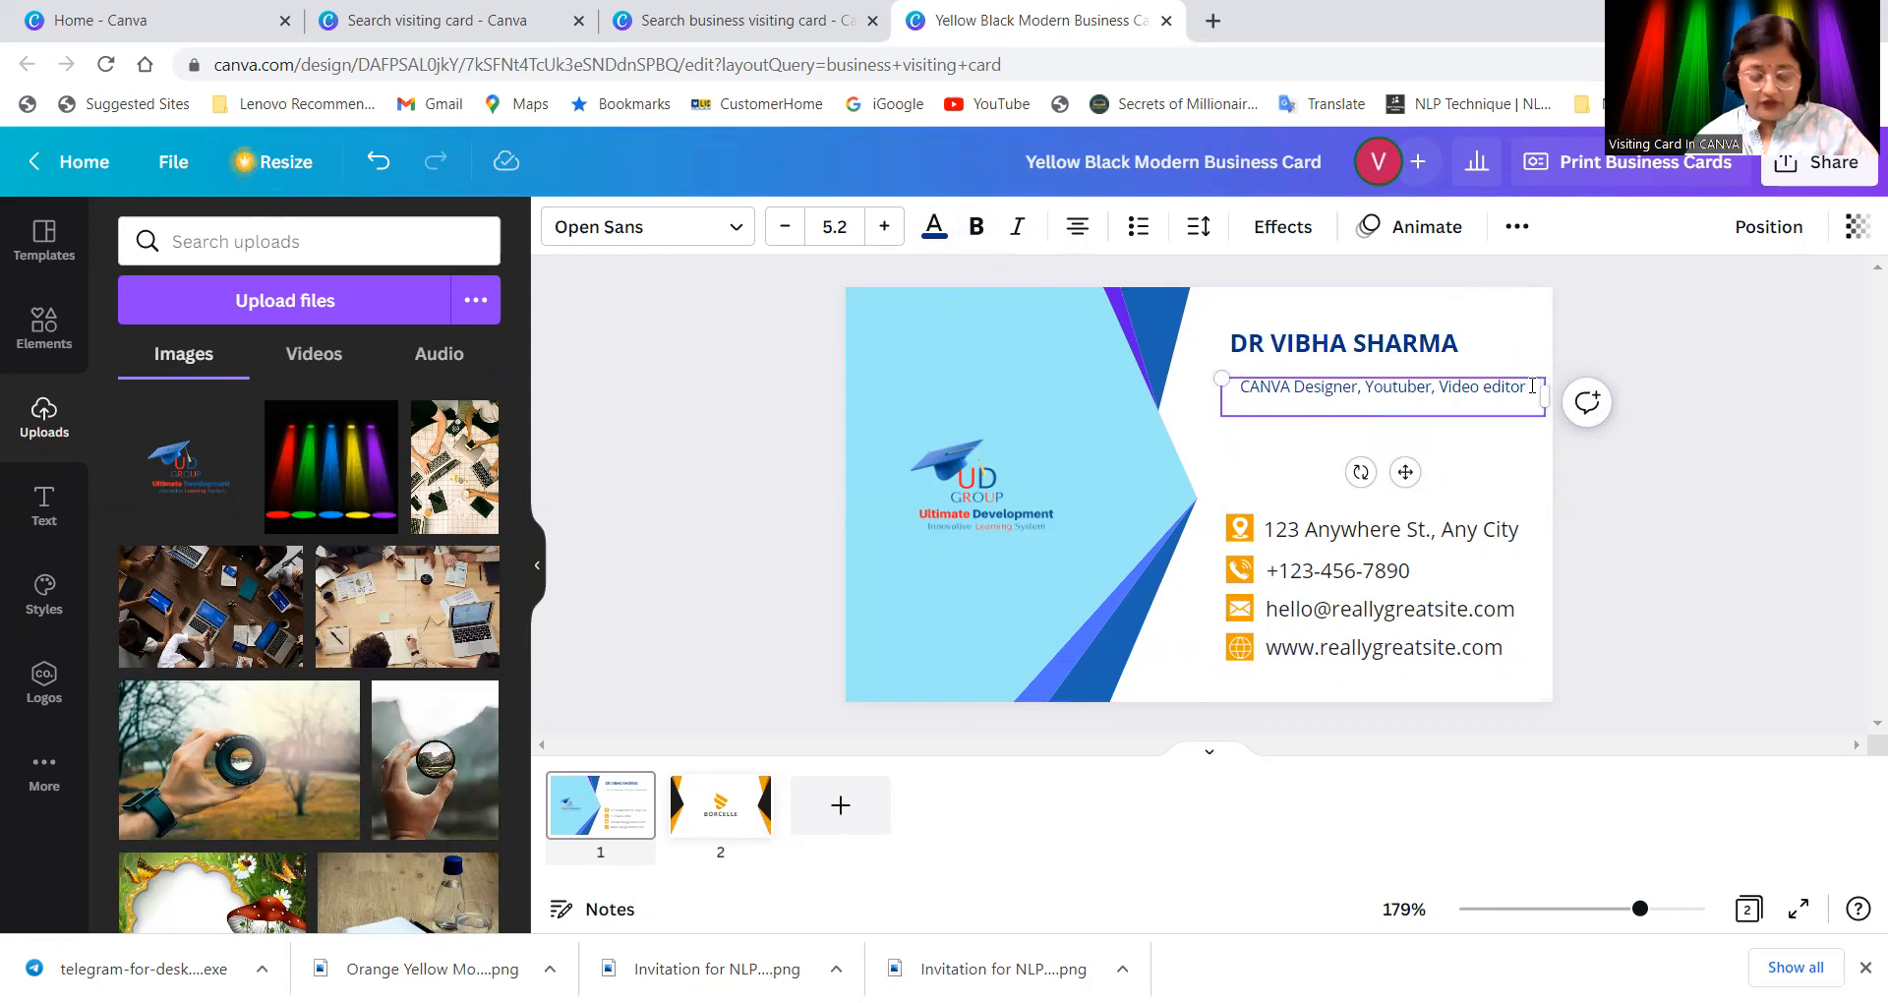
type("NLP")
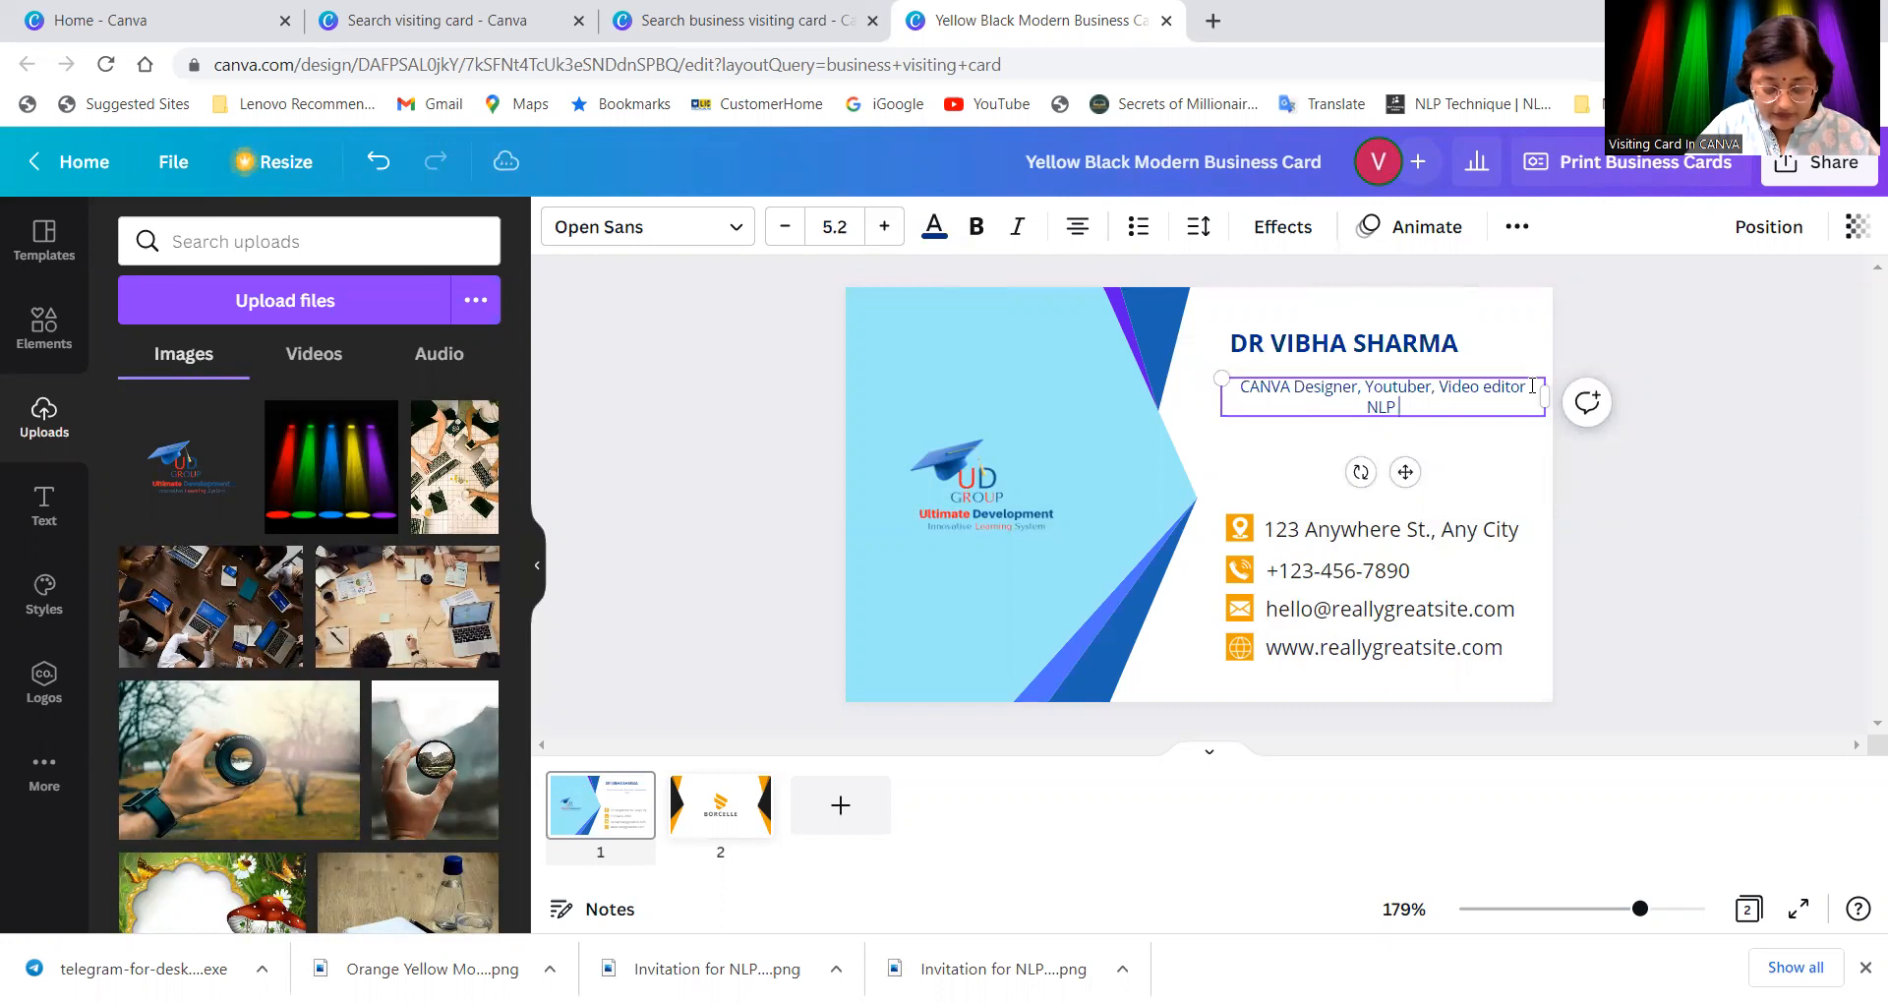
type(" Certi")
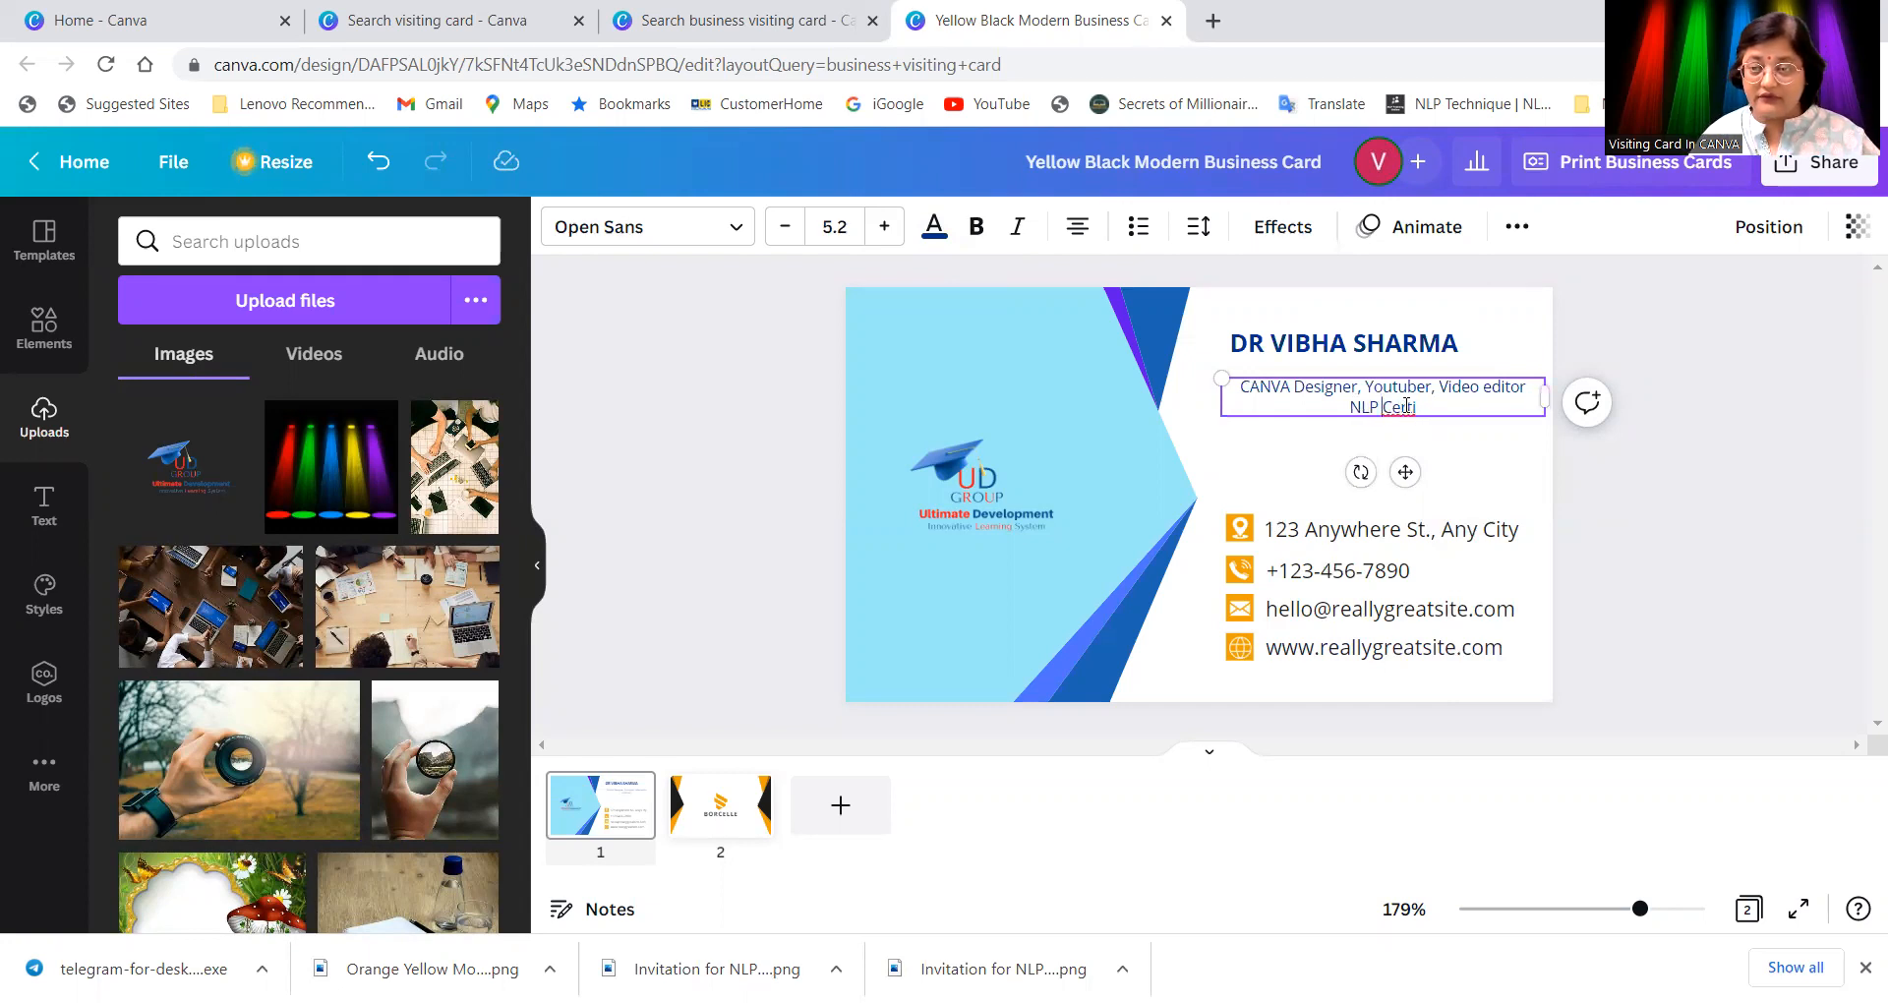
key("BackSpace")
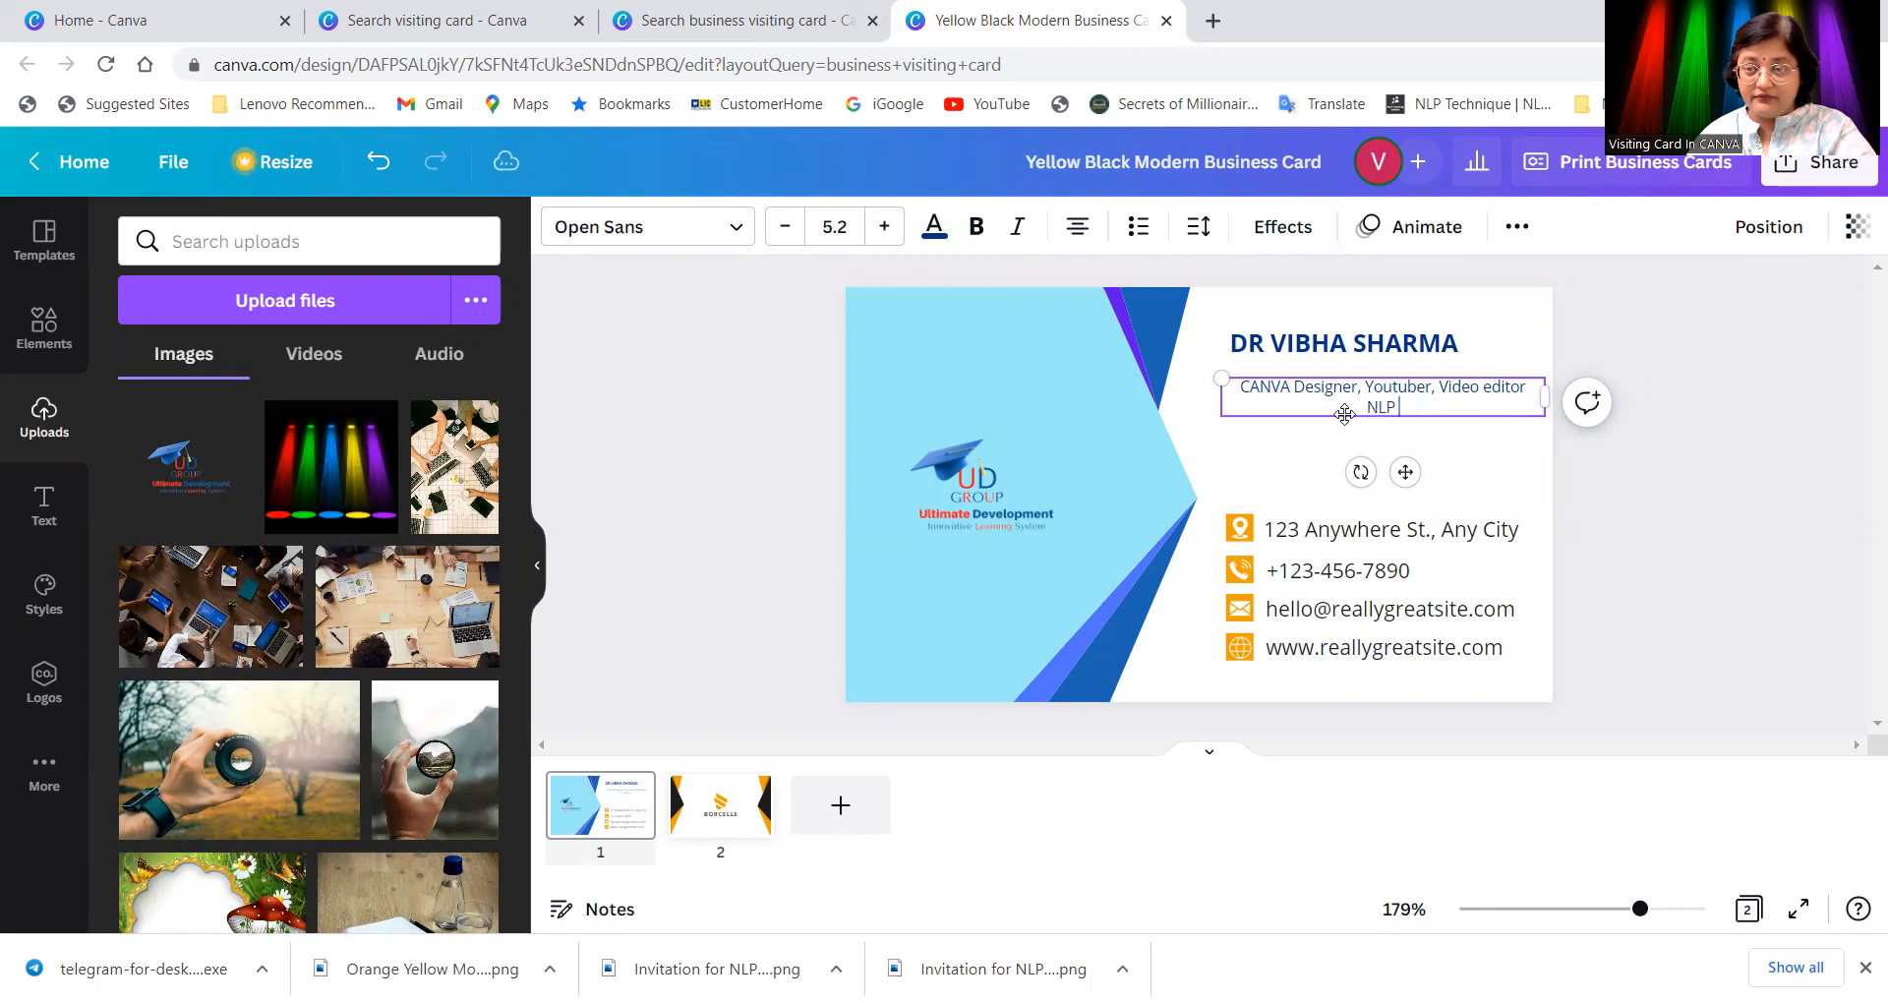
type("Certifie")
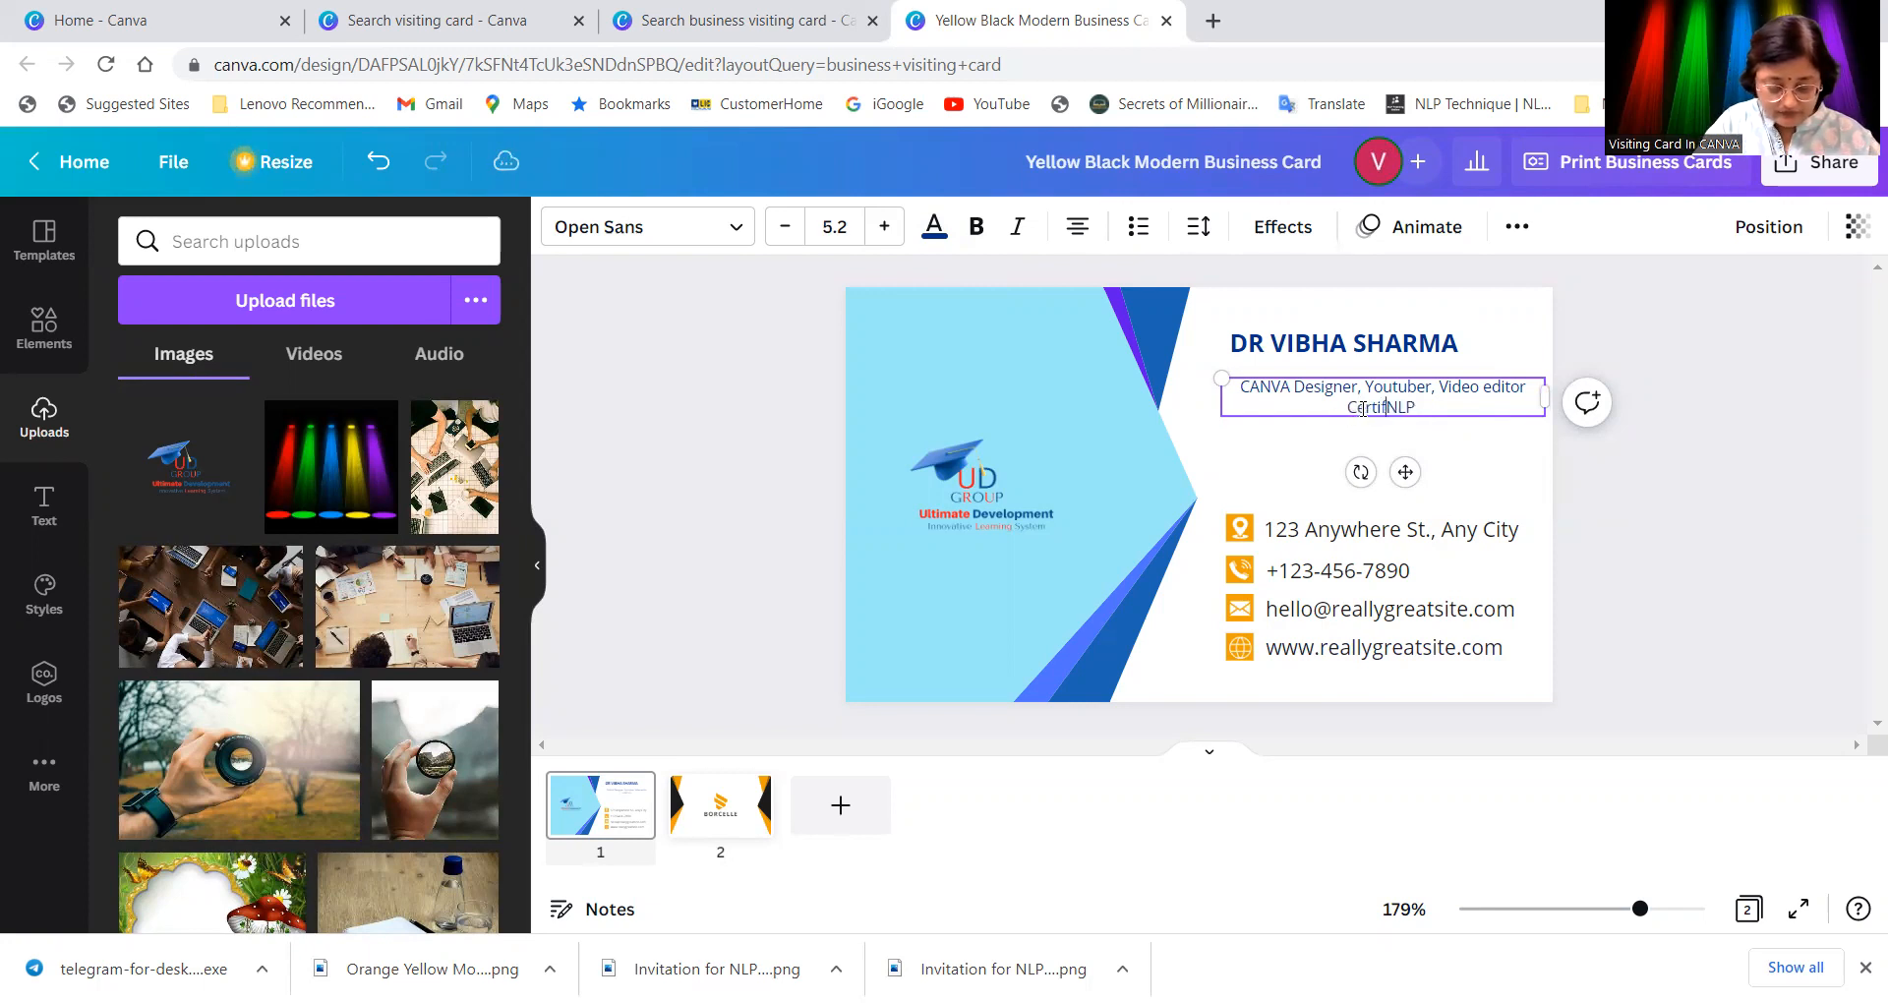
type("d NLP")
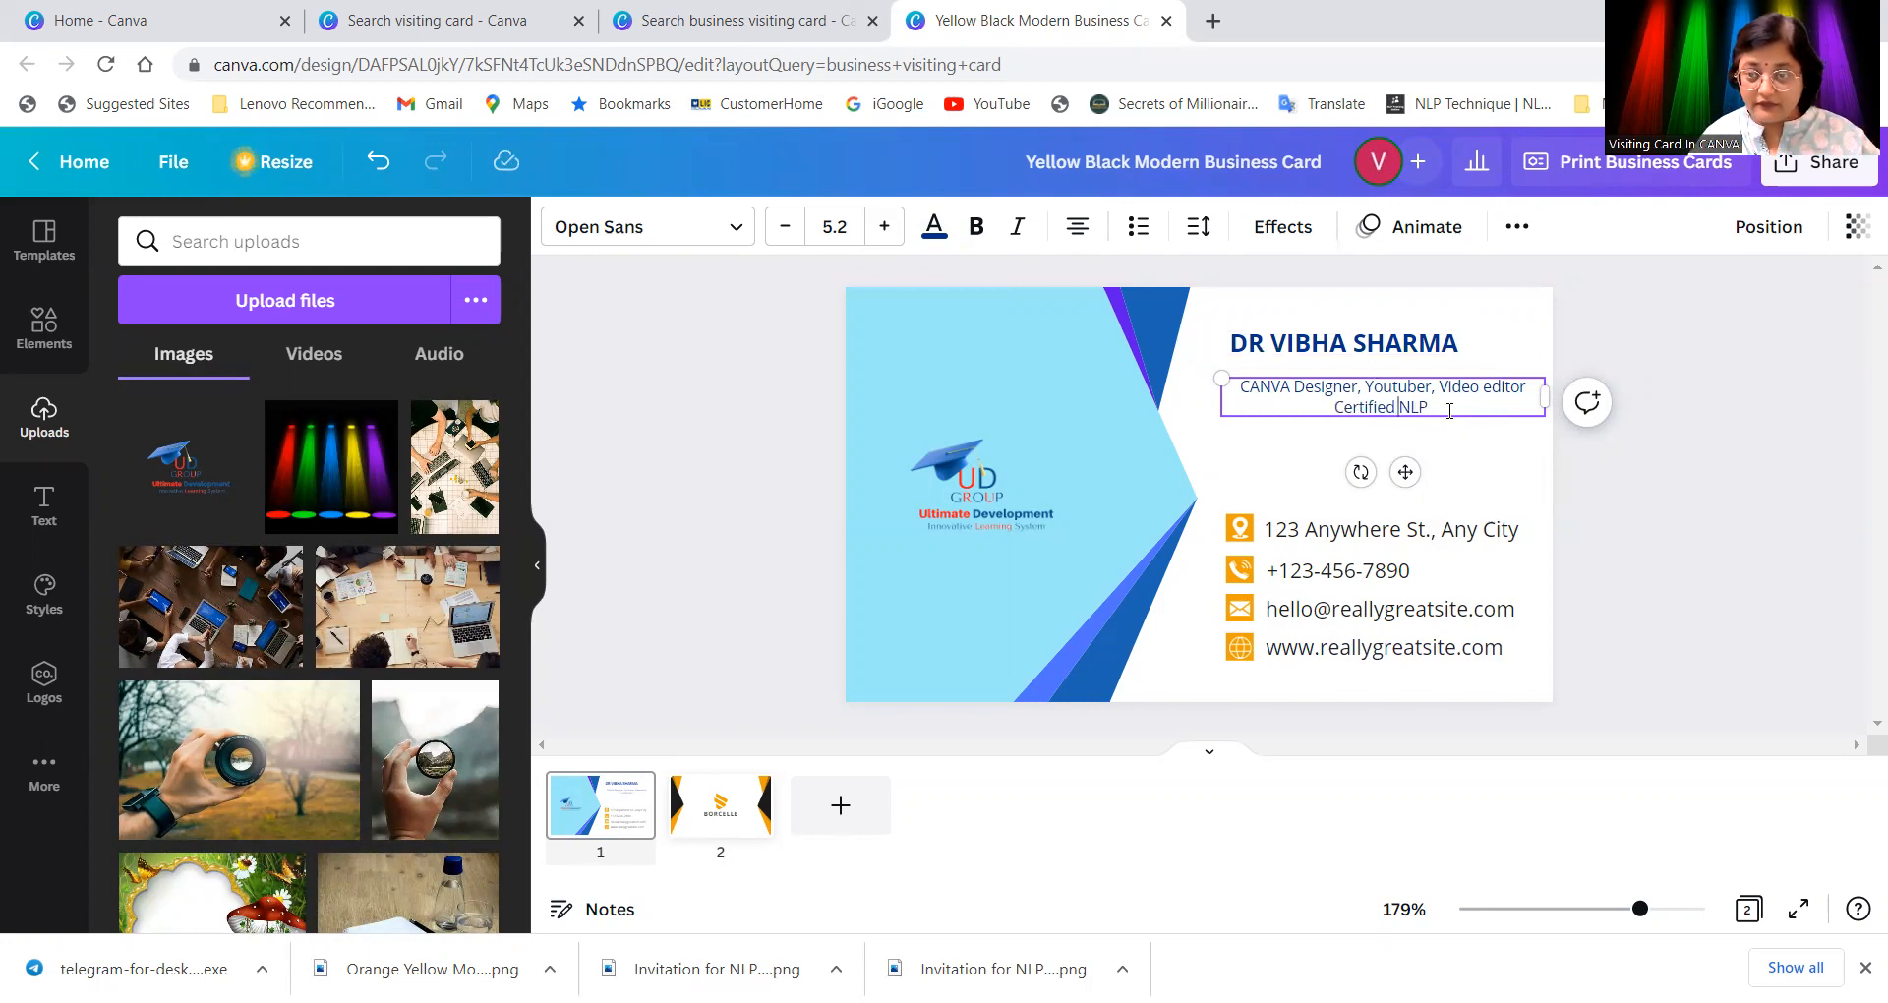
type(" Mas")
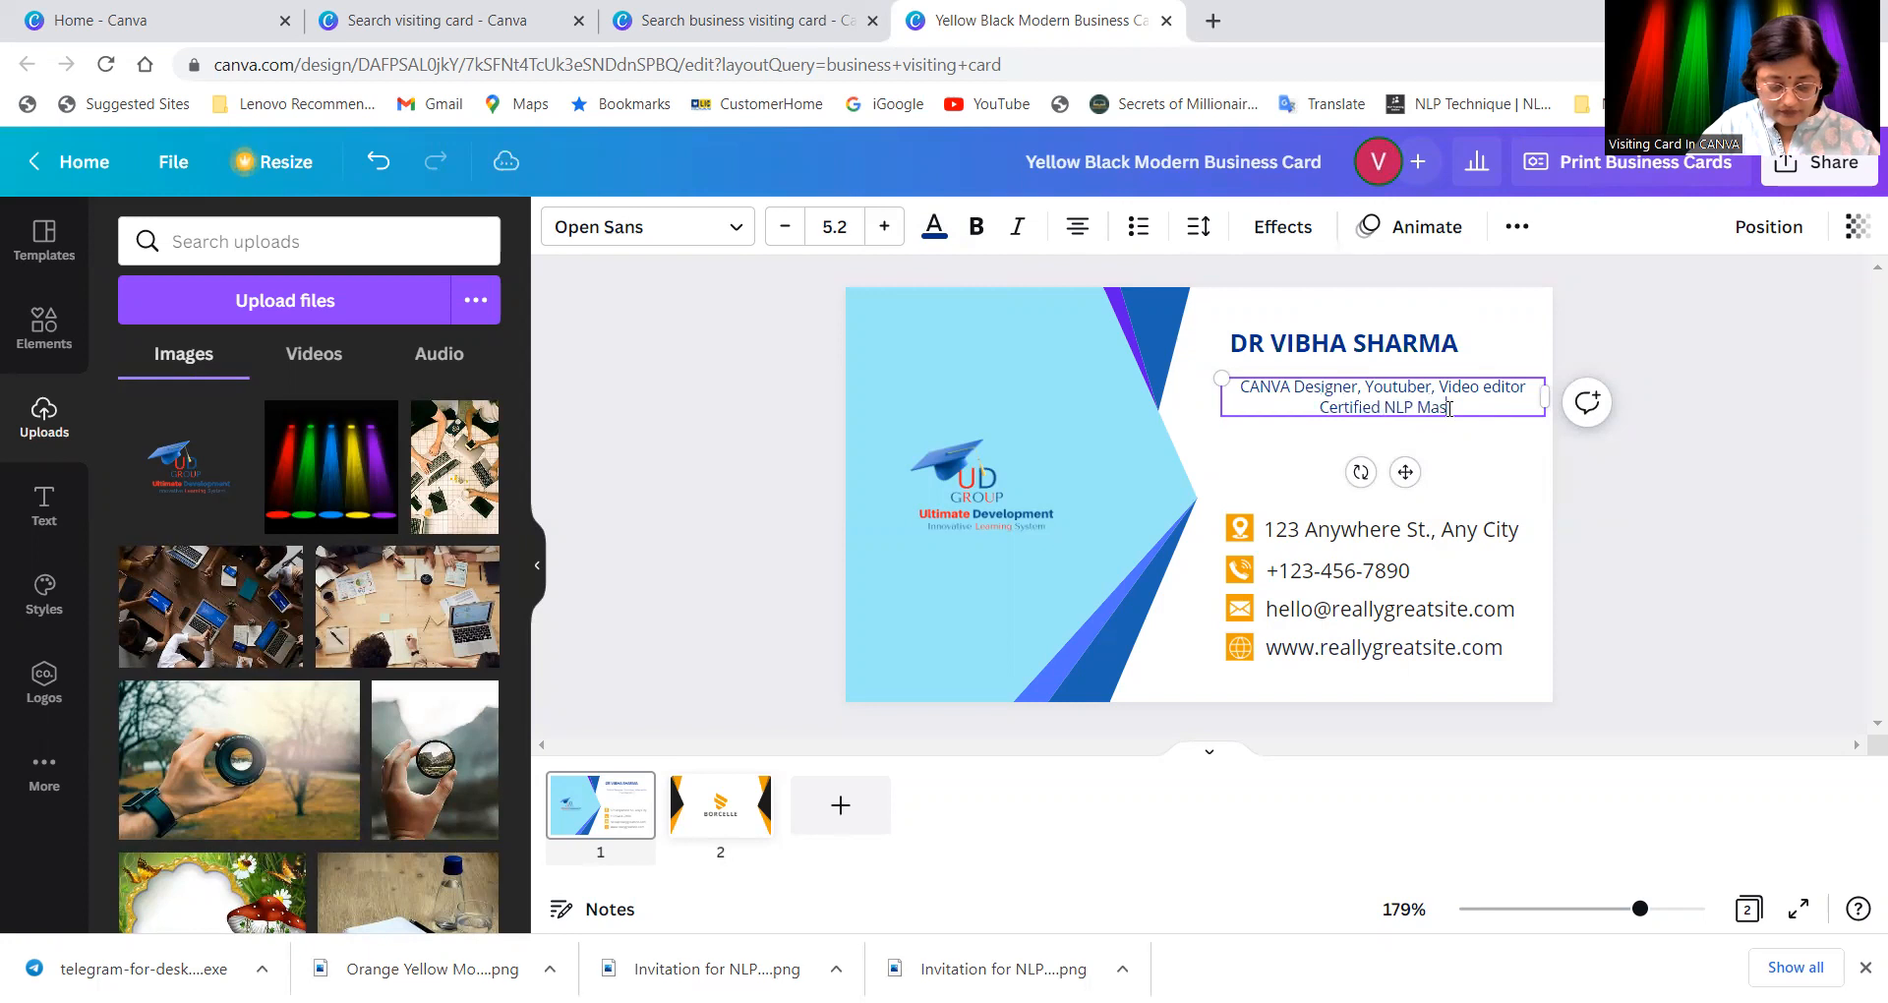
type("ter Pr")
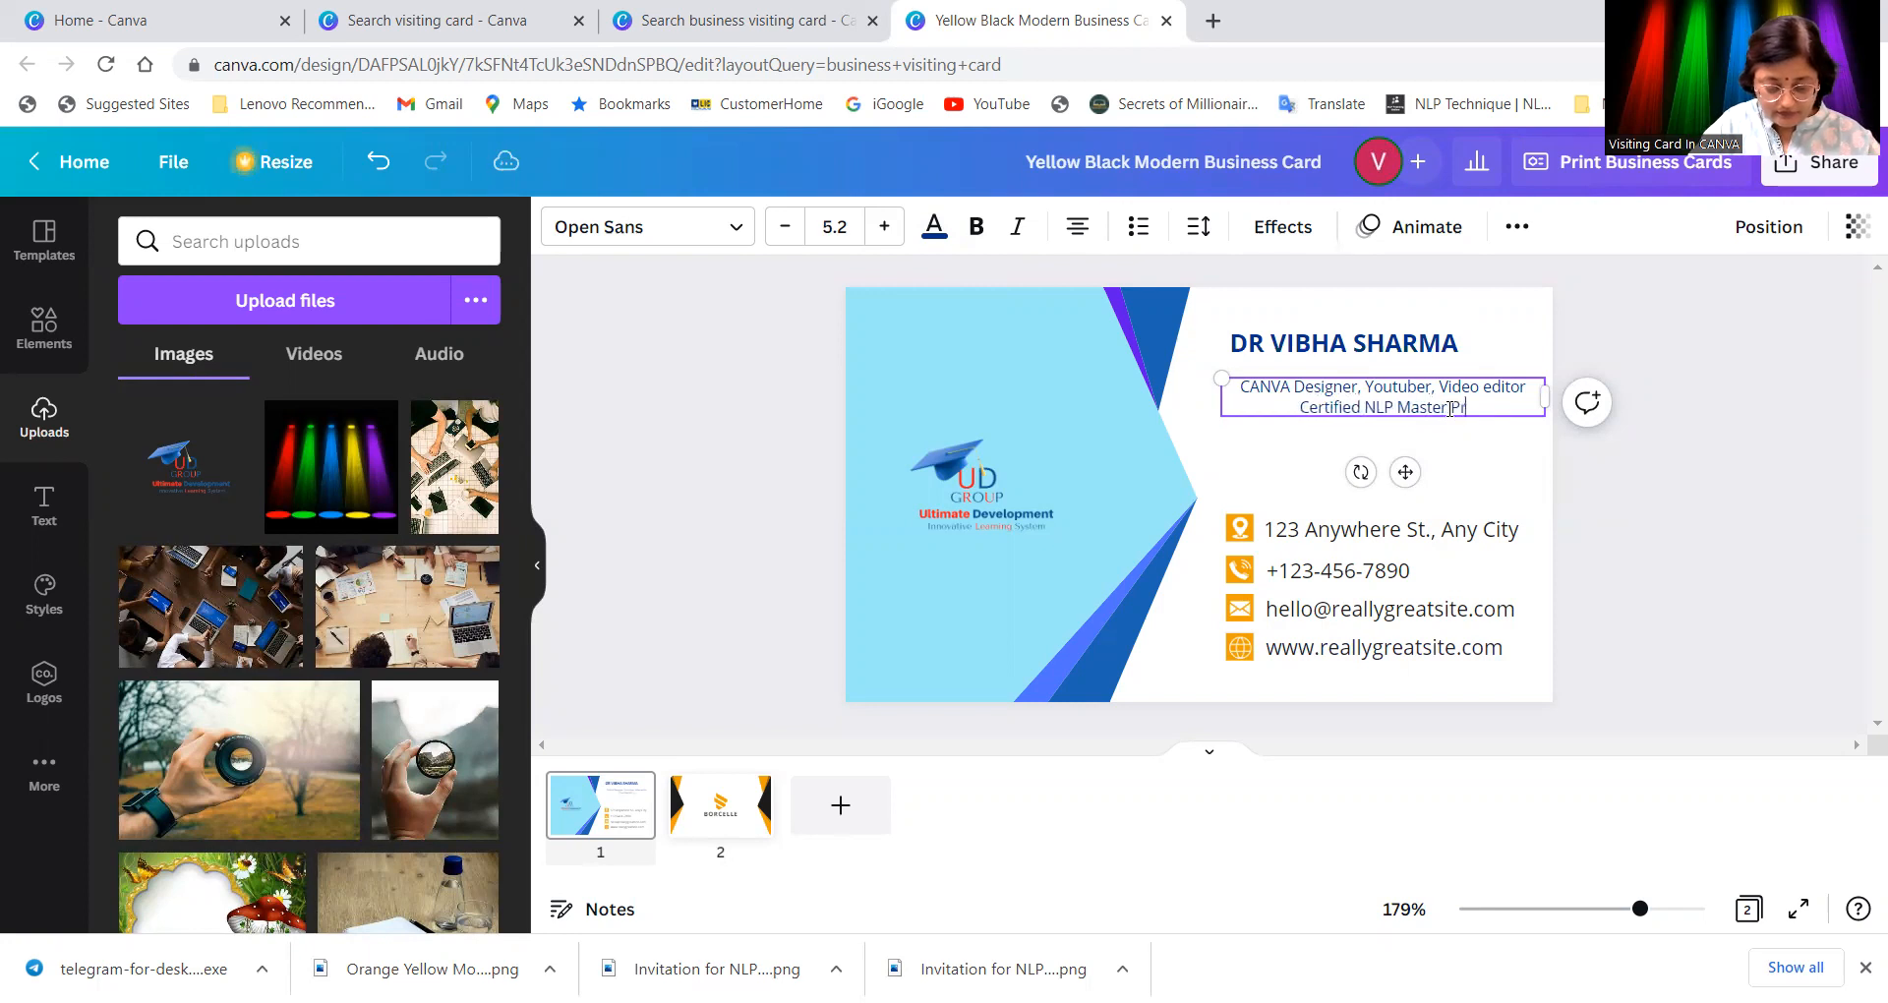
type("action")
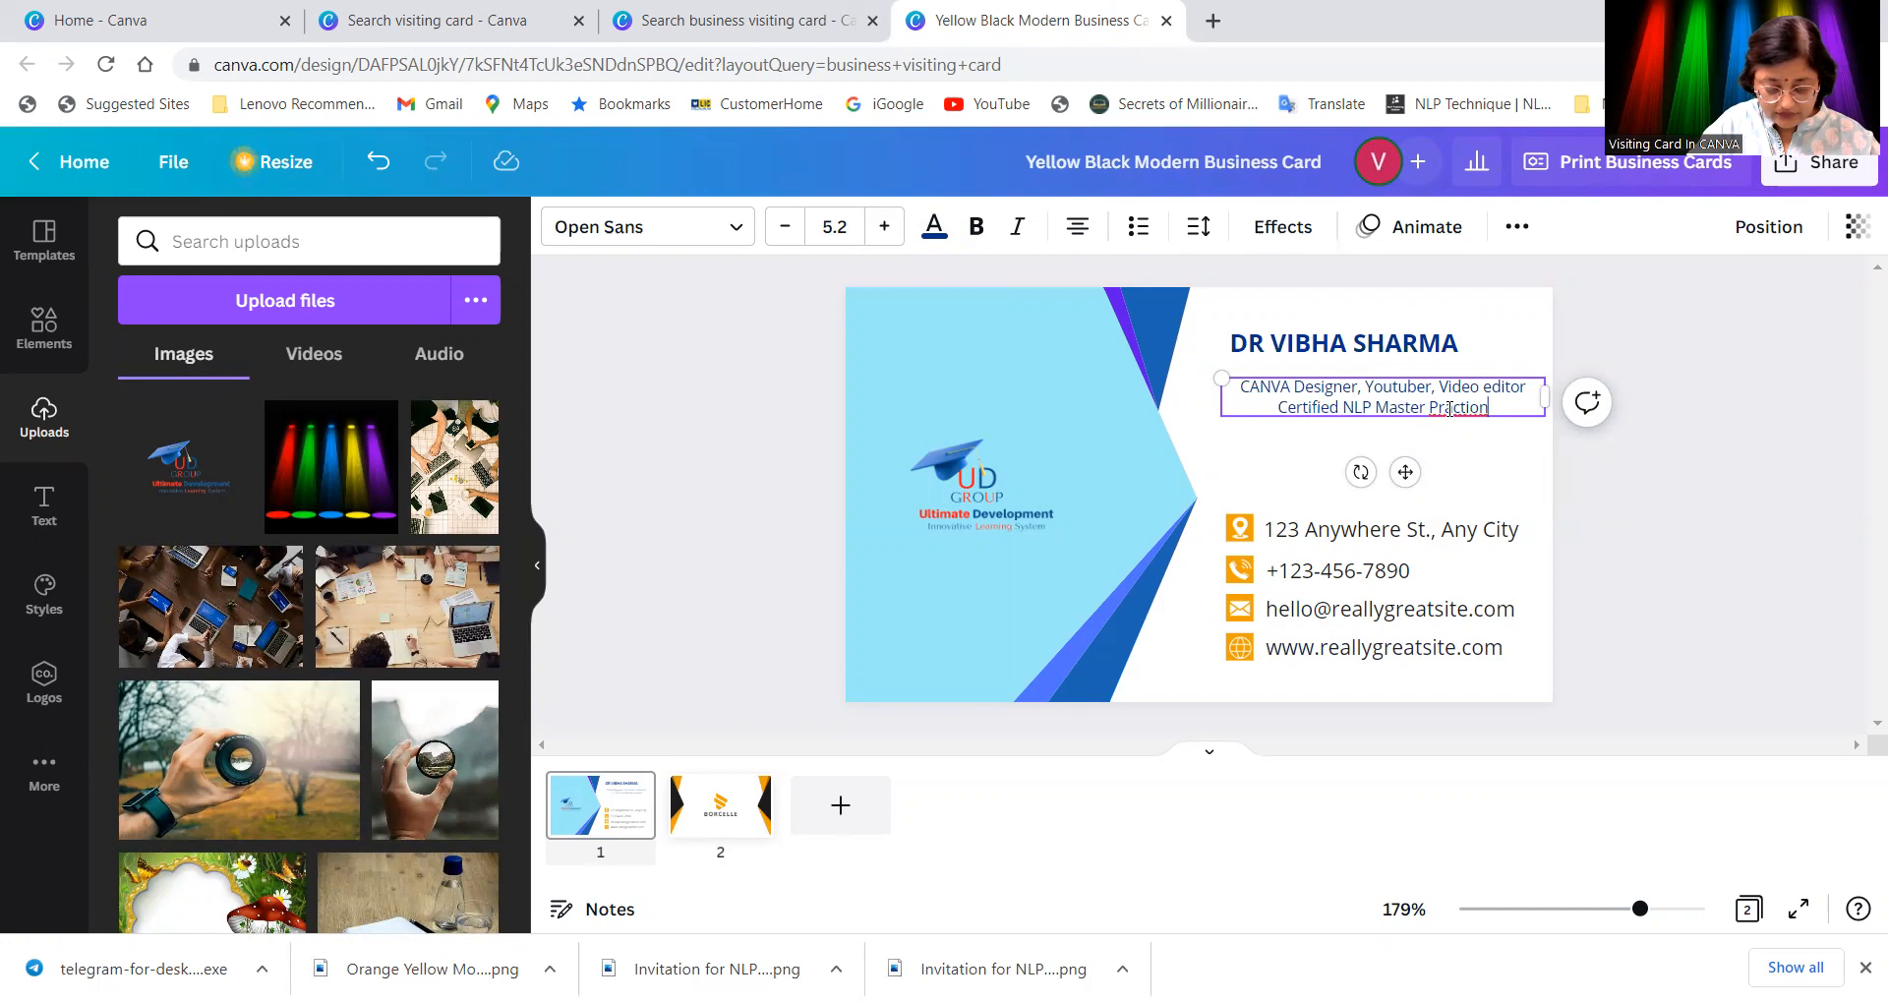
type("ier")
Step: Check the spelling suggestions for 'Practionier' without changing anything, then reselect the subtitle
left_click(1523, 454)
left_click(1475, 415)
left_click(1457, 416)
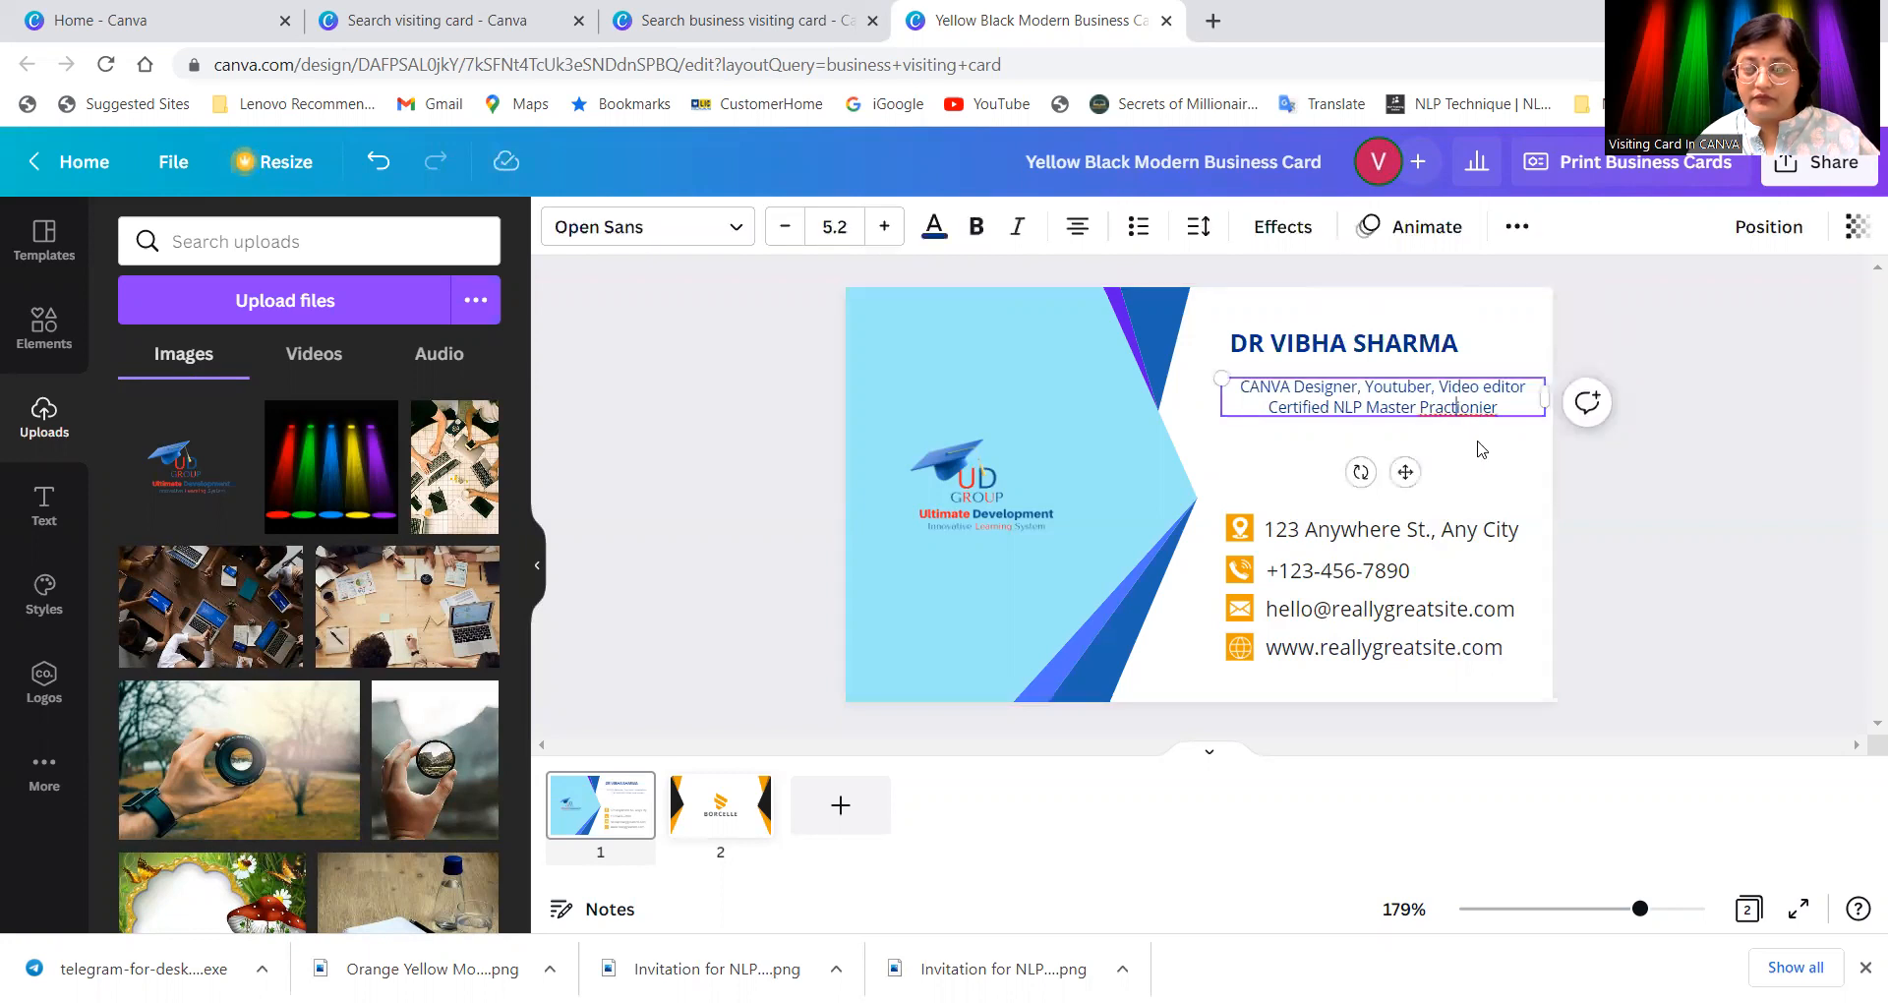
right_click(1457, 413)
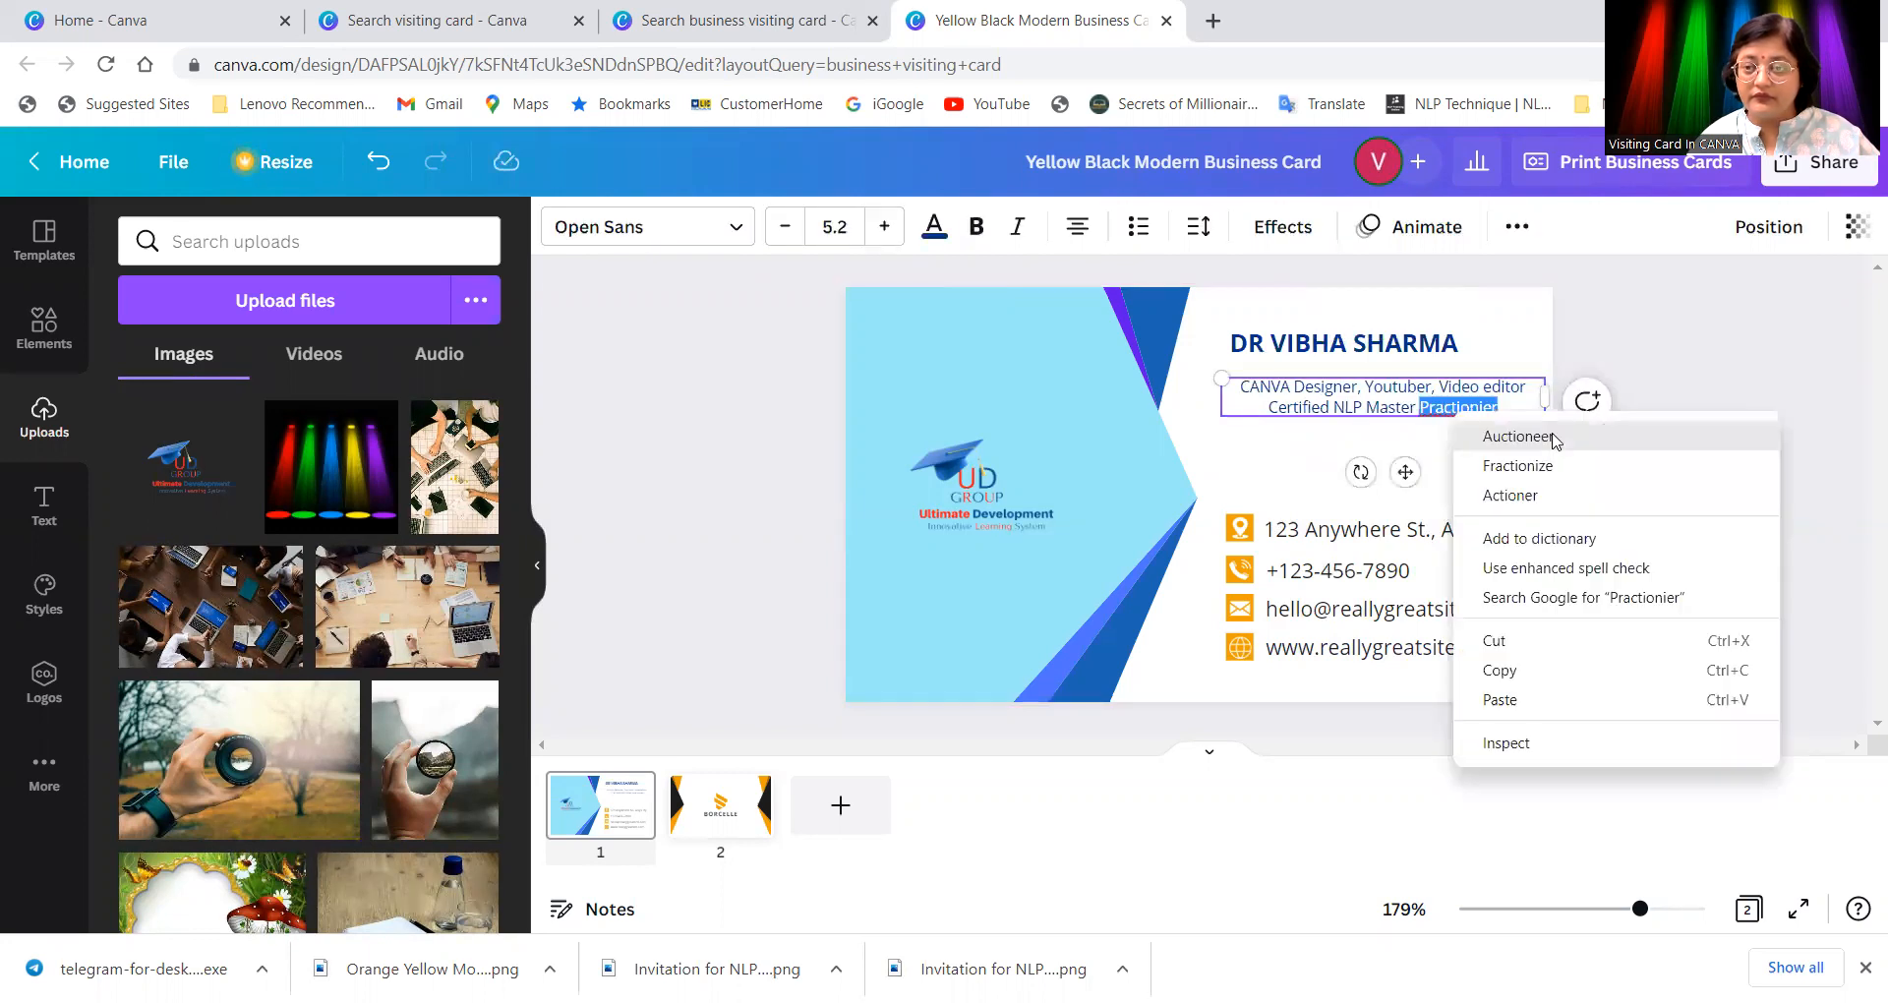
left_click(1444, 444)
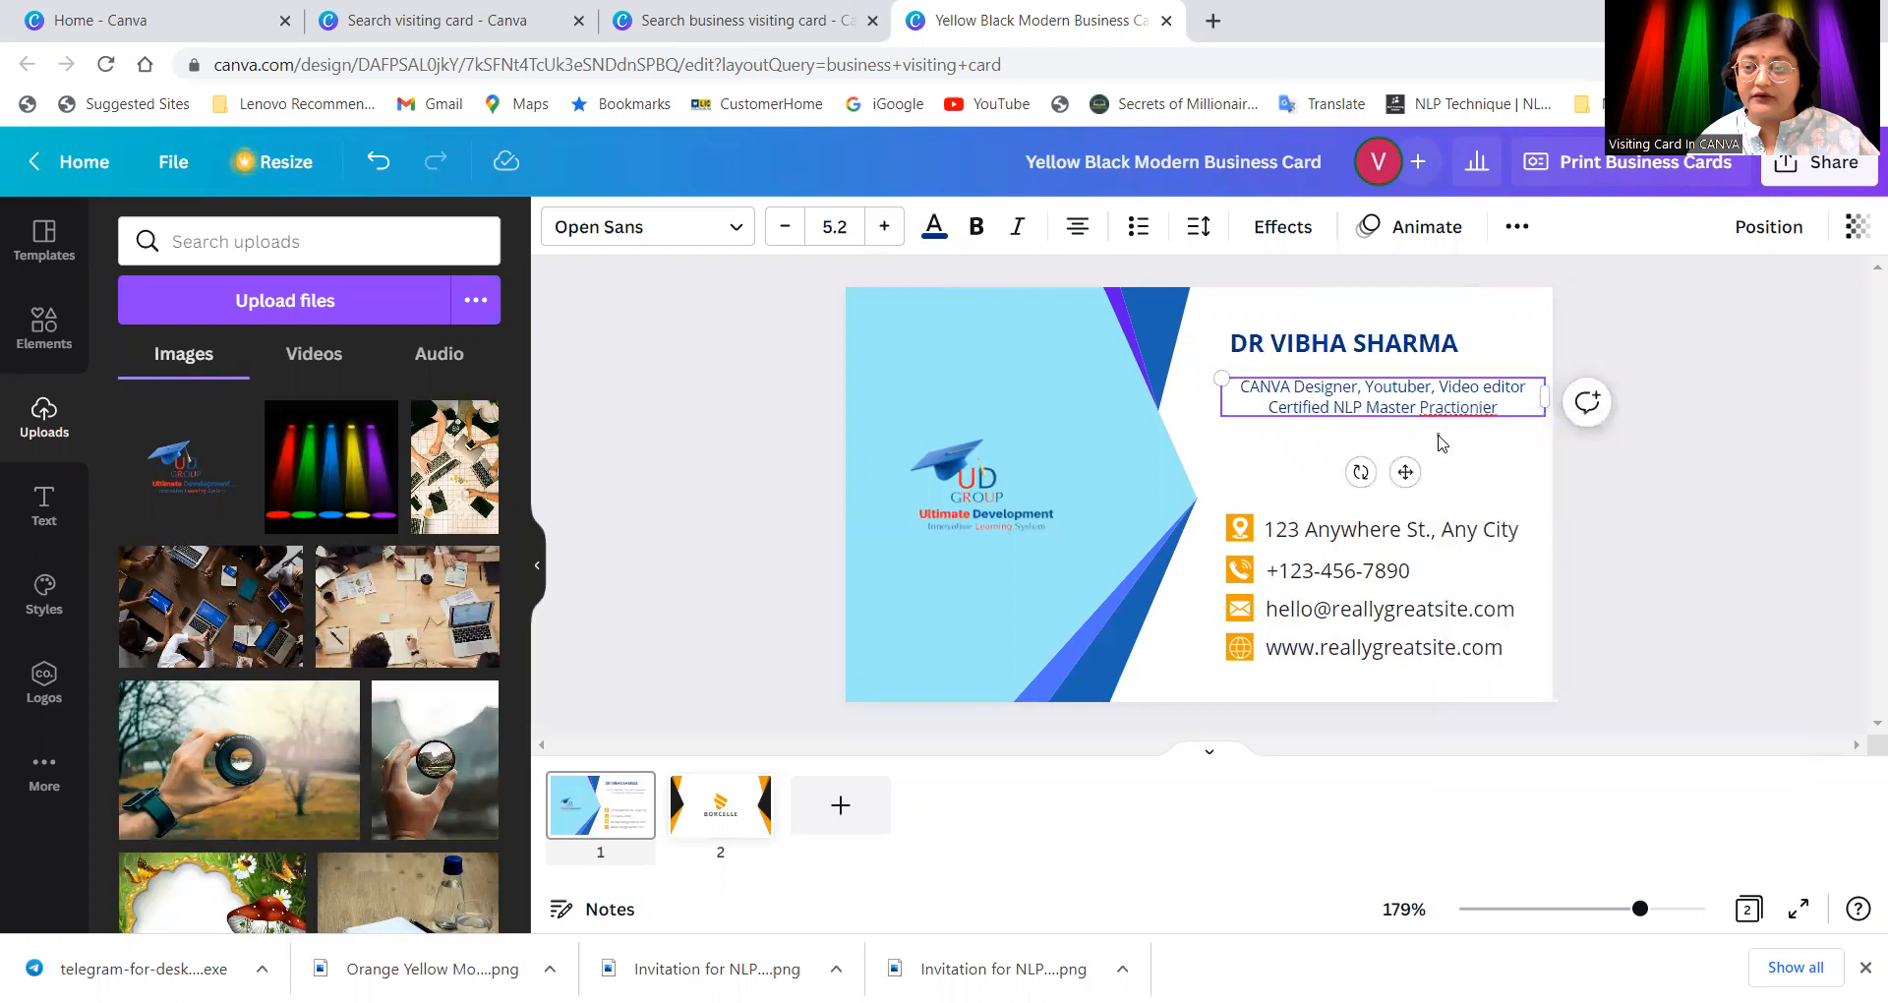
left_click(1465, 426)
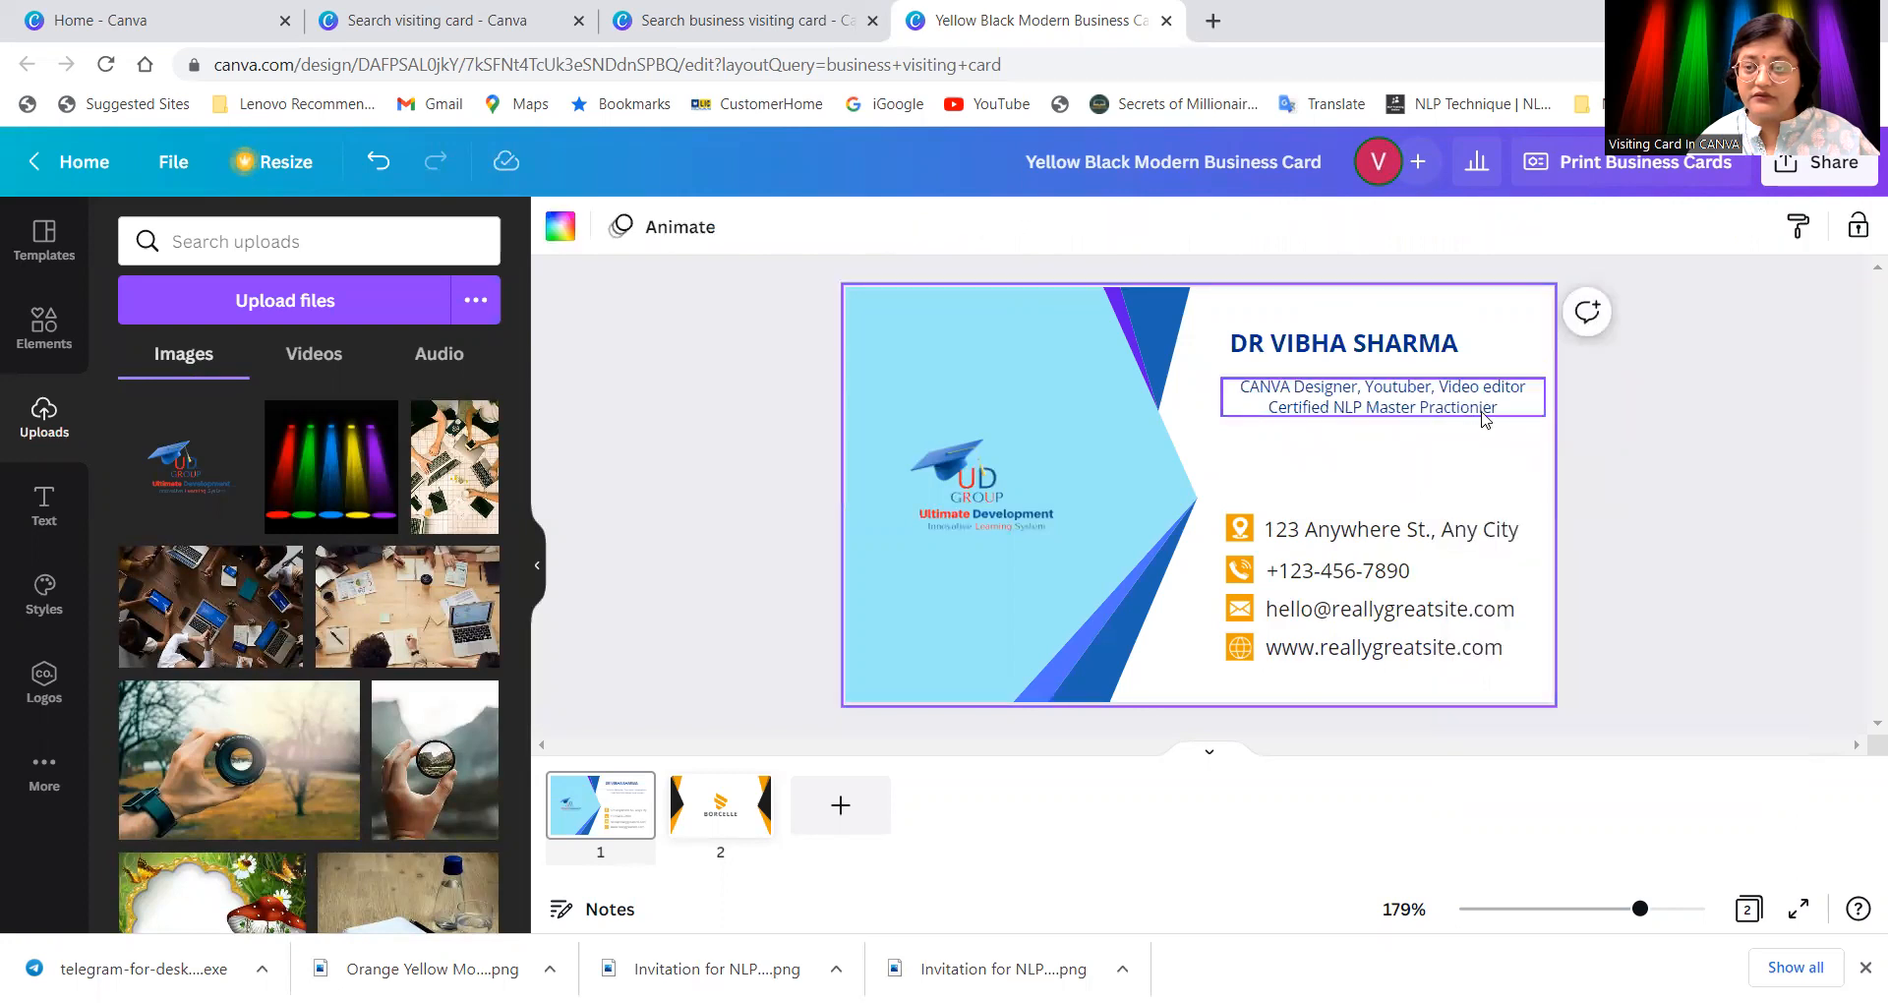
left_click(1486, 419)
Step: Correct 'Practionier' to 'Practioner' by deleting the extra i
double_click(1487, 417)
left_click(1487, 416)
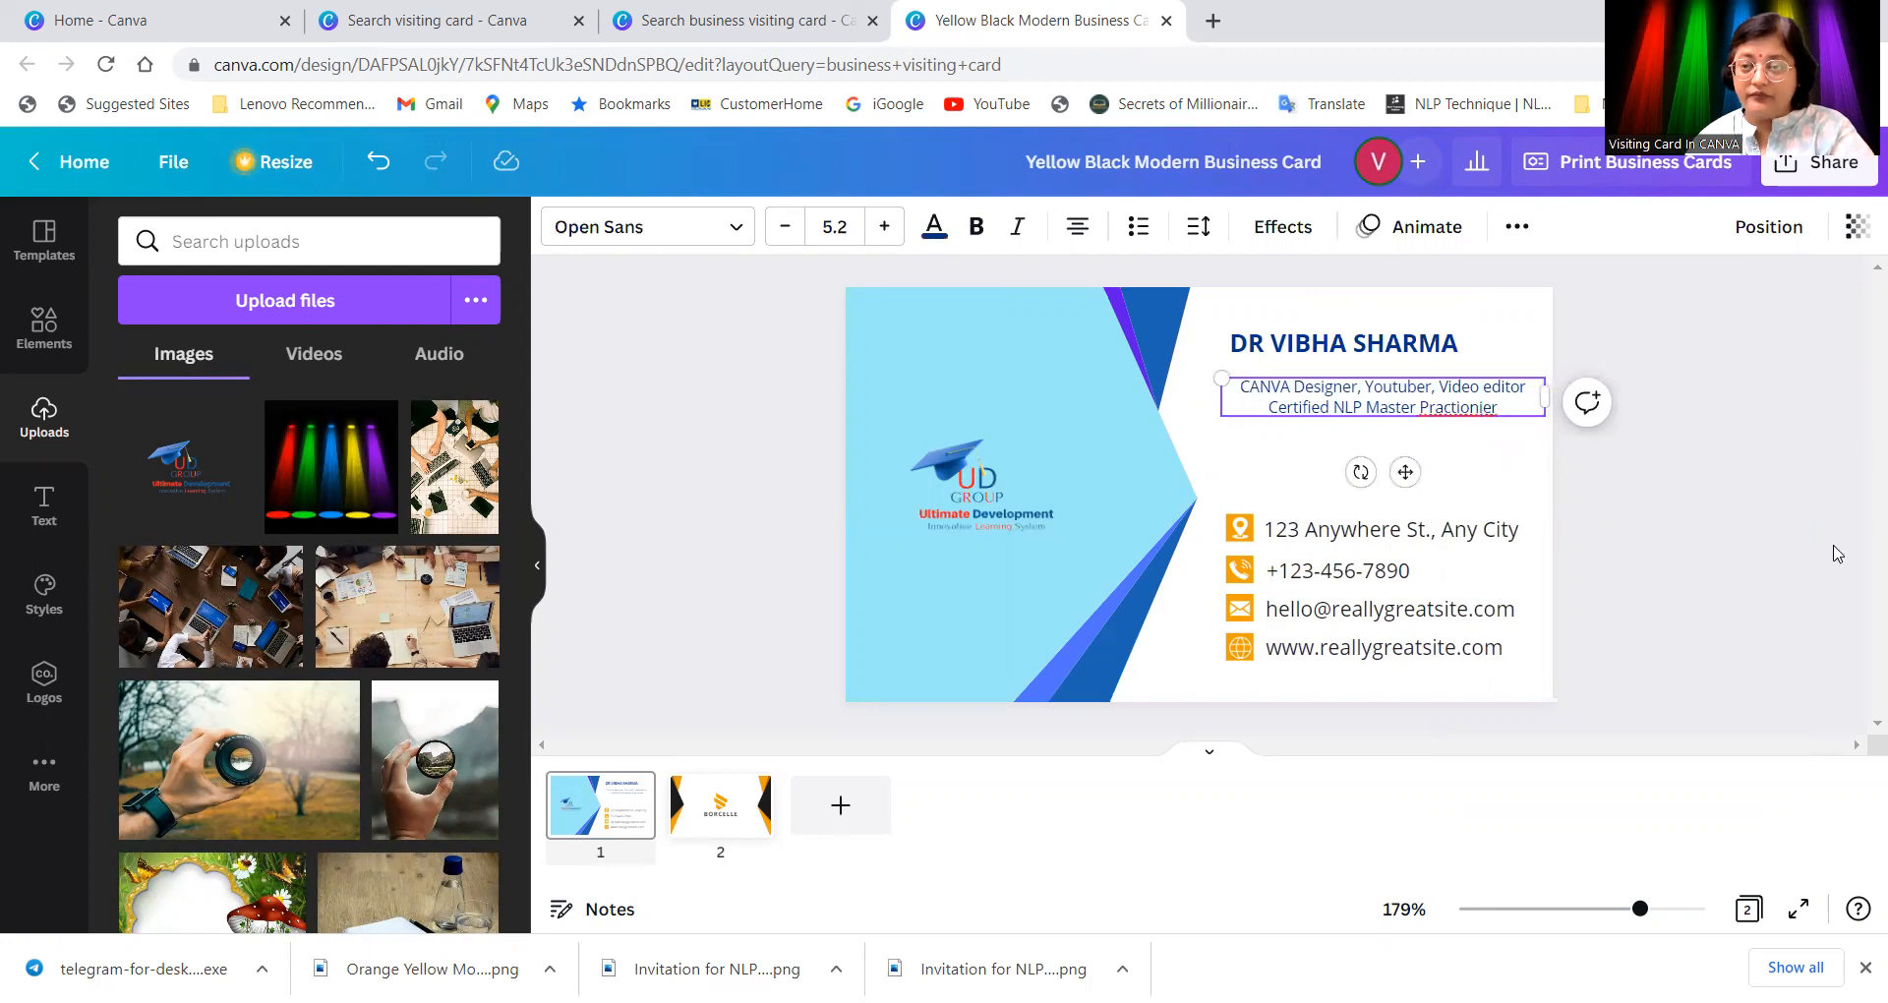
key("BackSpace")
left_click(1496, 474)
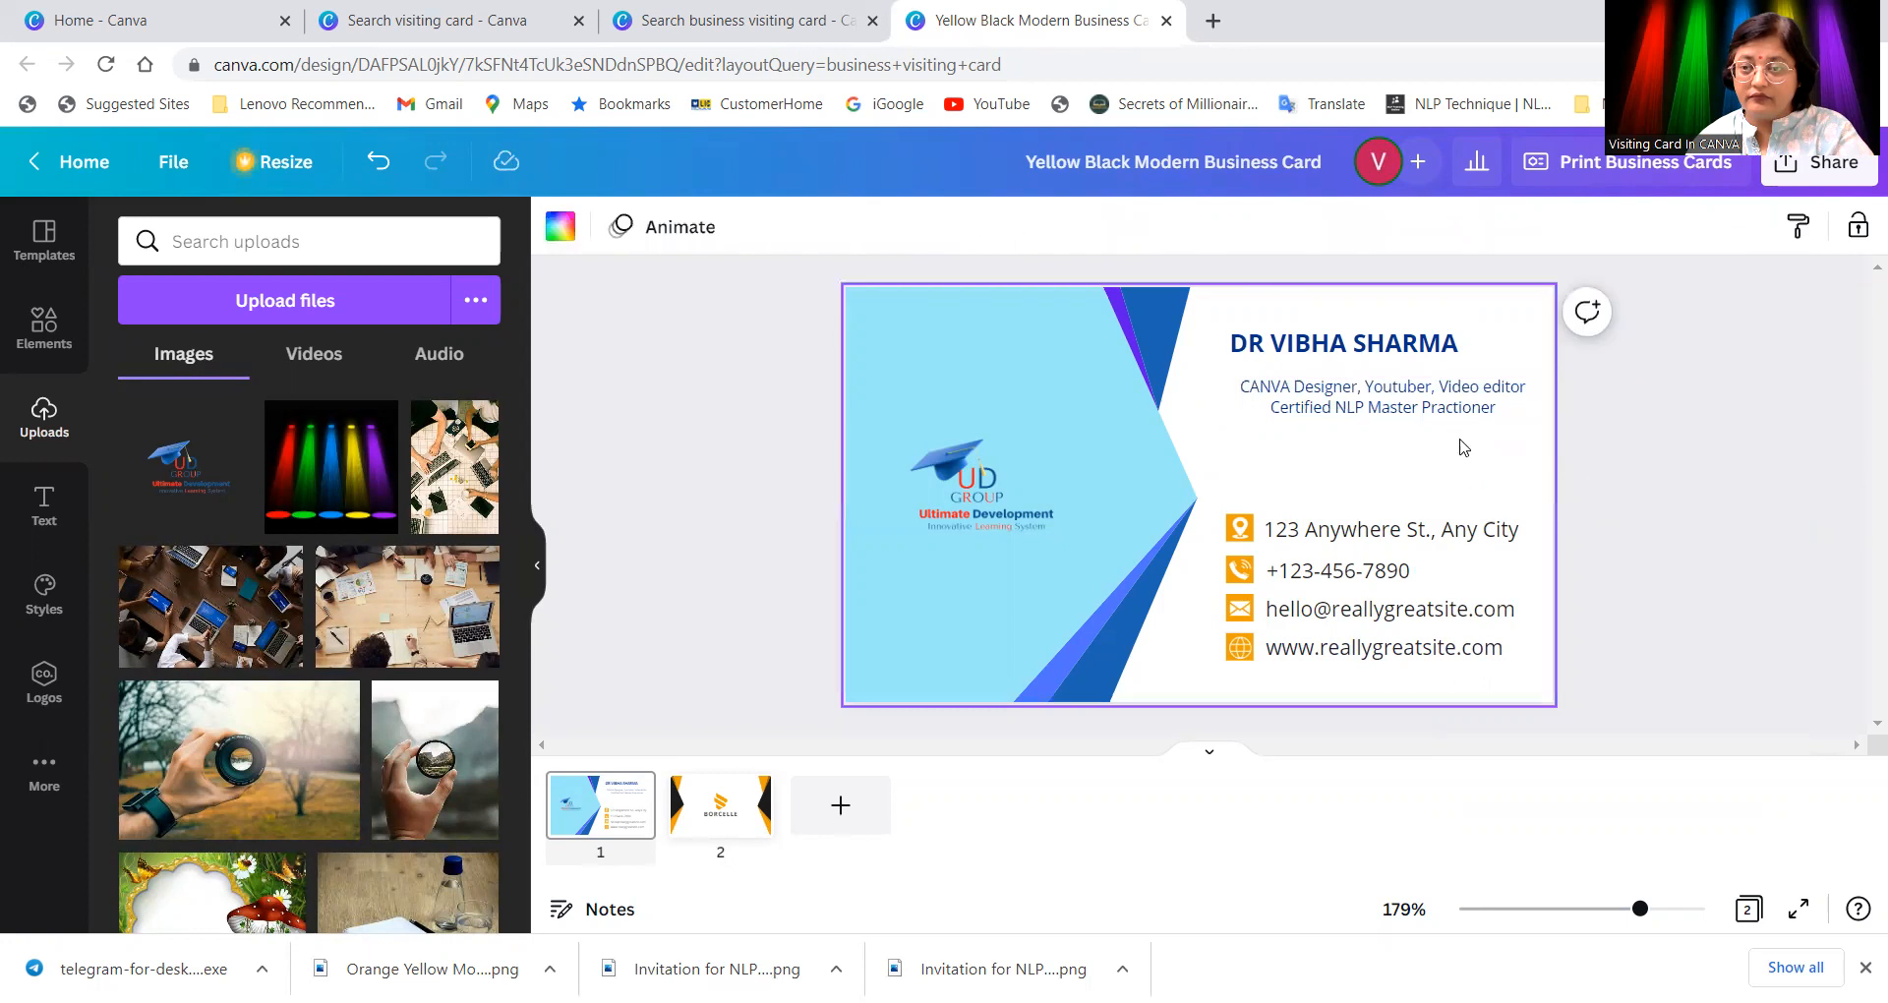
left_click(1455, 413)
left_click(1463, 447)
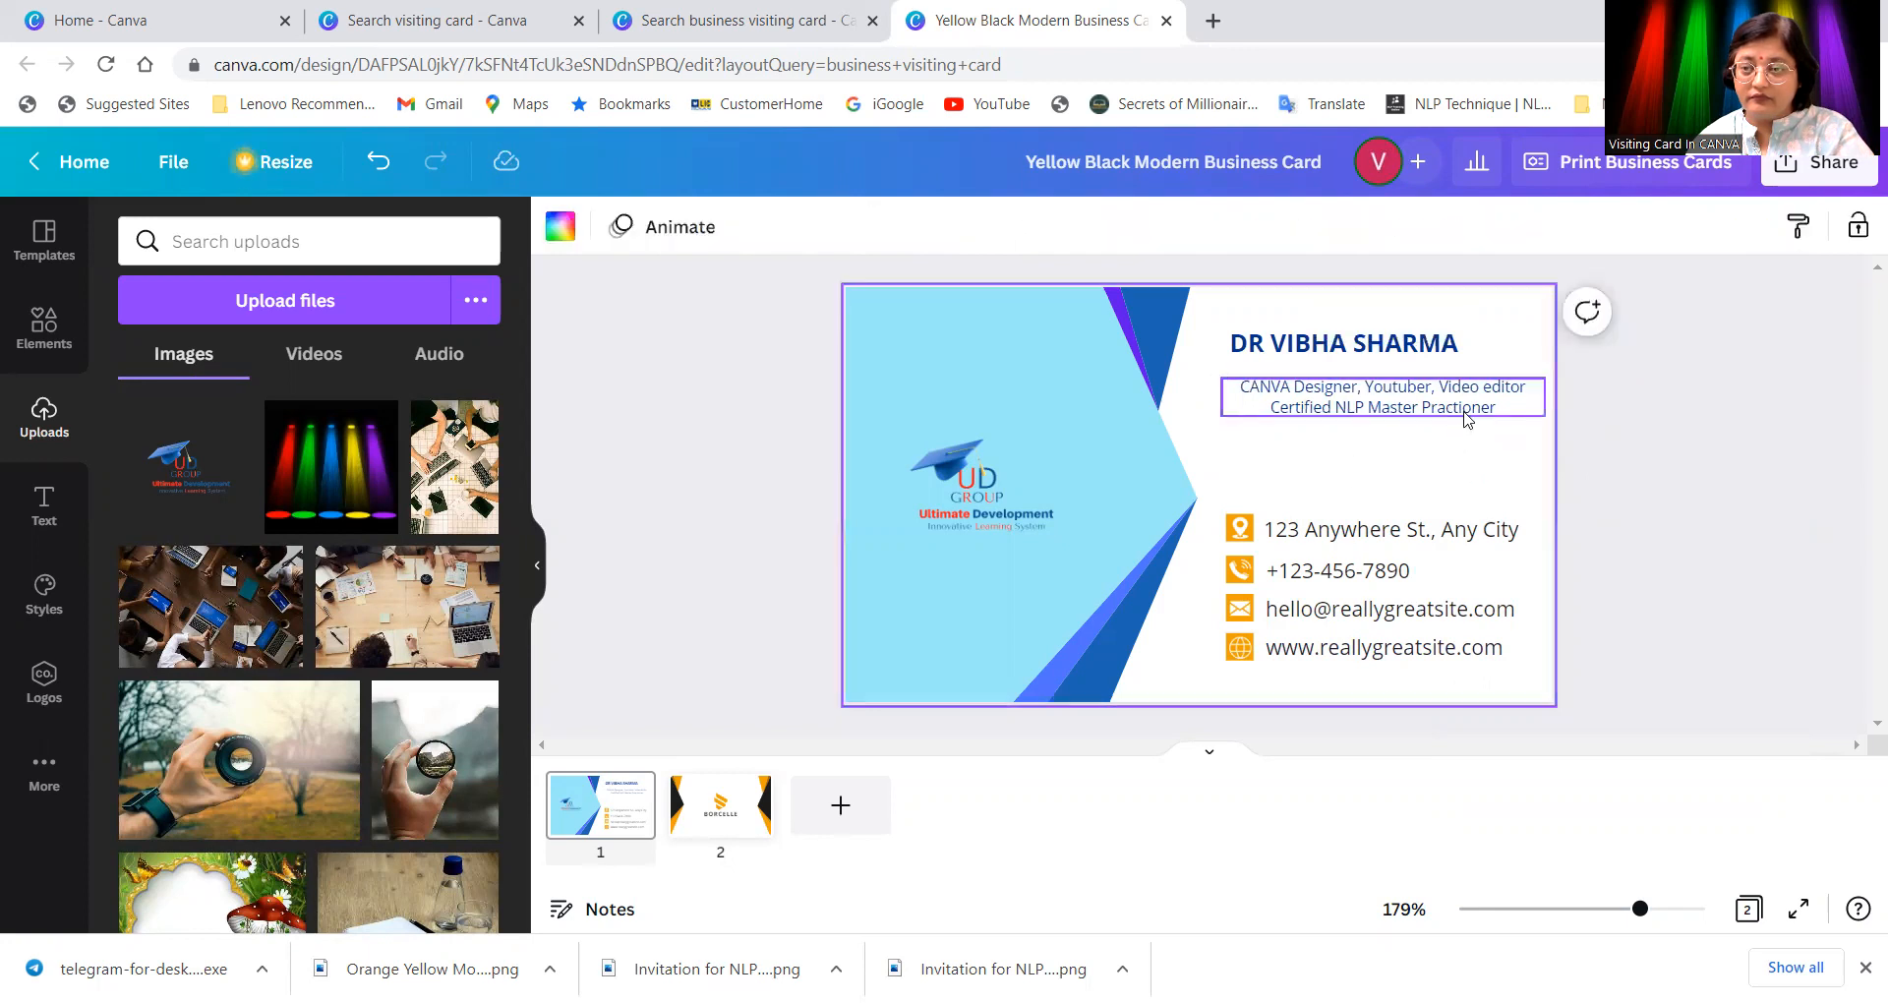
Step: Make the word NLP in the subtitle bold
left_click(1340, 406)
left_click(1339, 406)
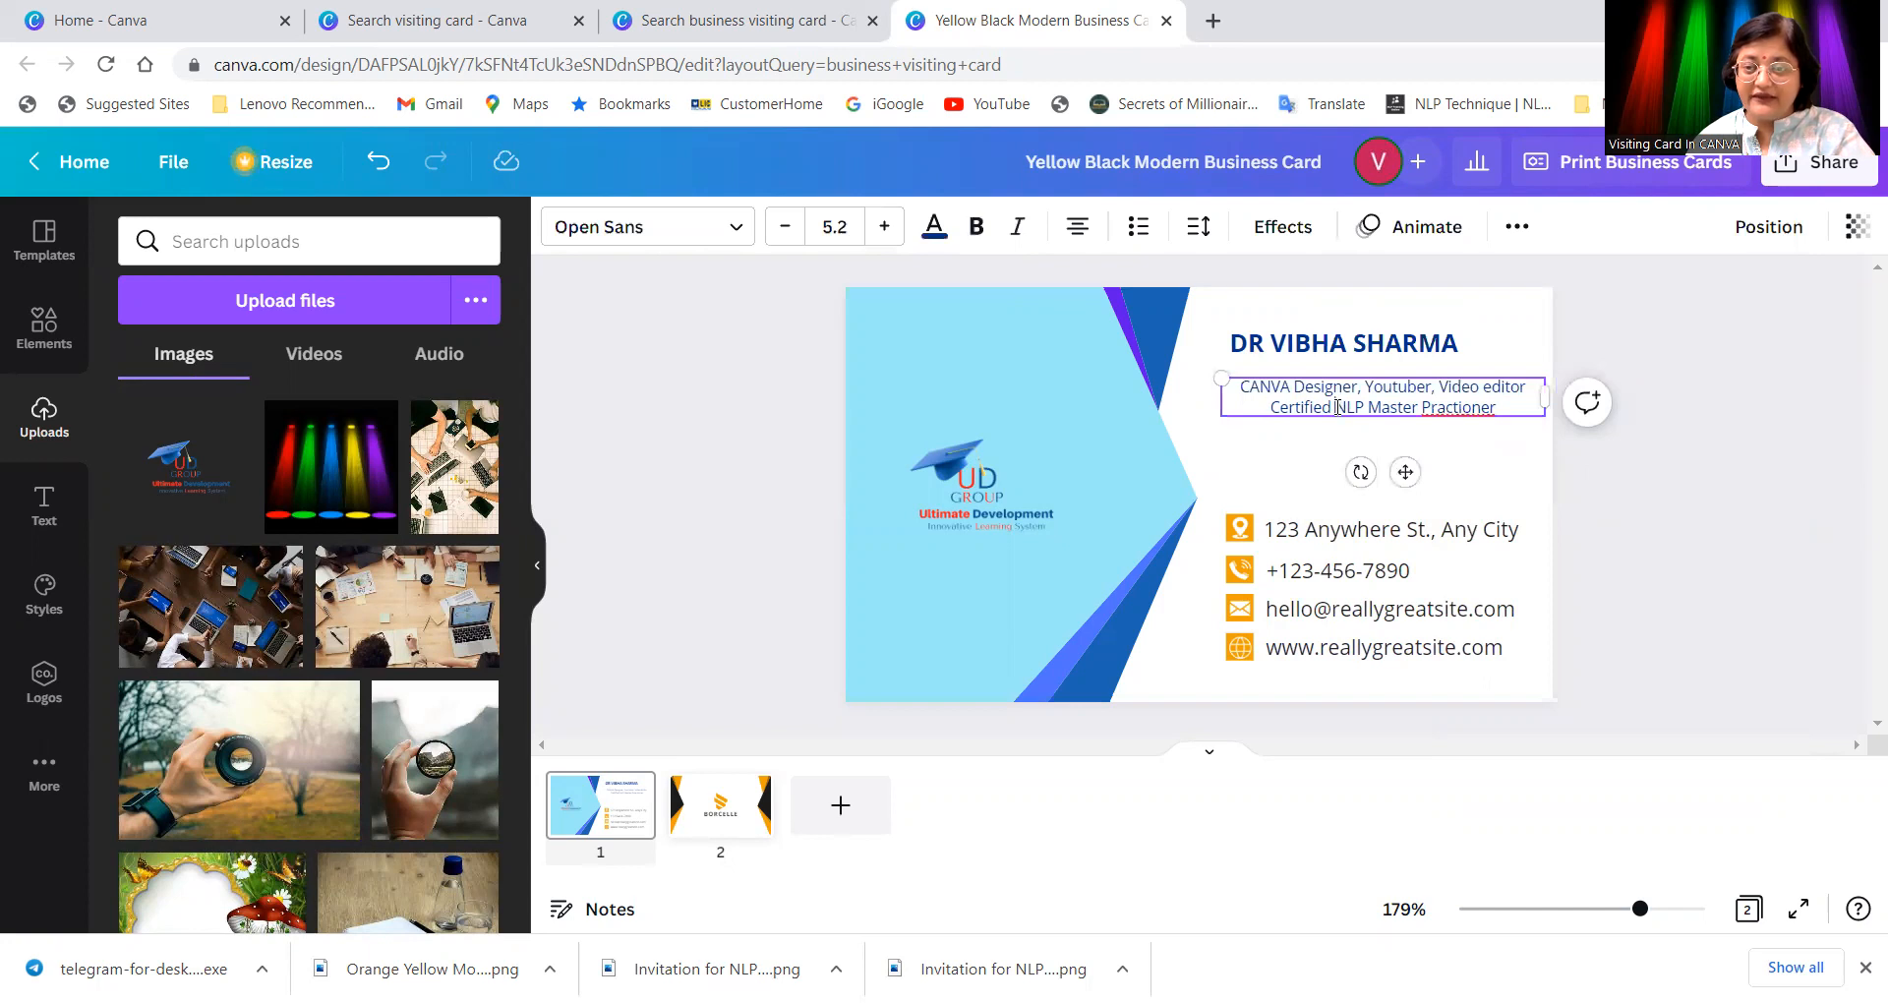
left_click_drag(1343, 406, 1358, 405)
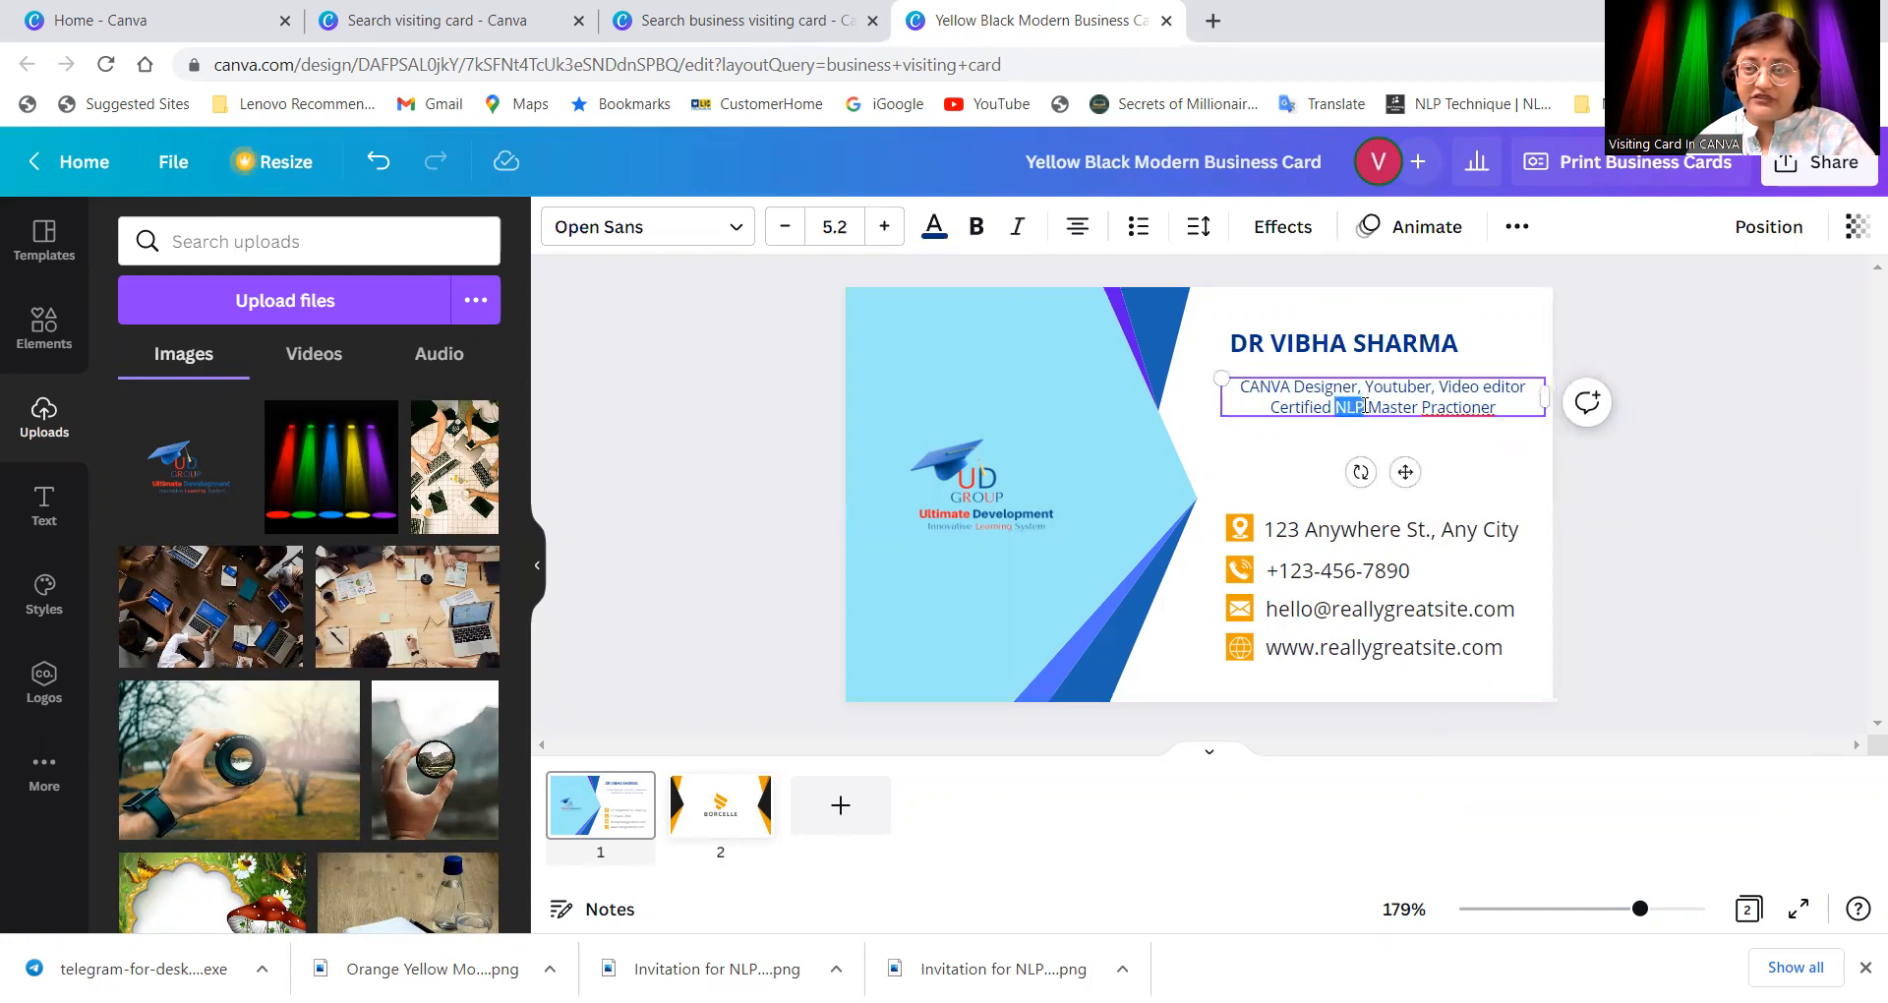
left_click(975, 226)
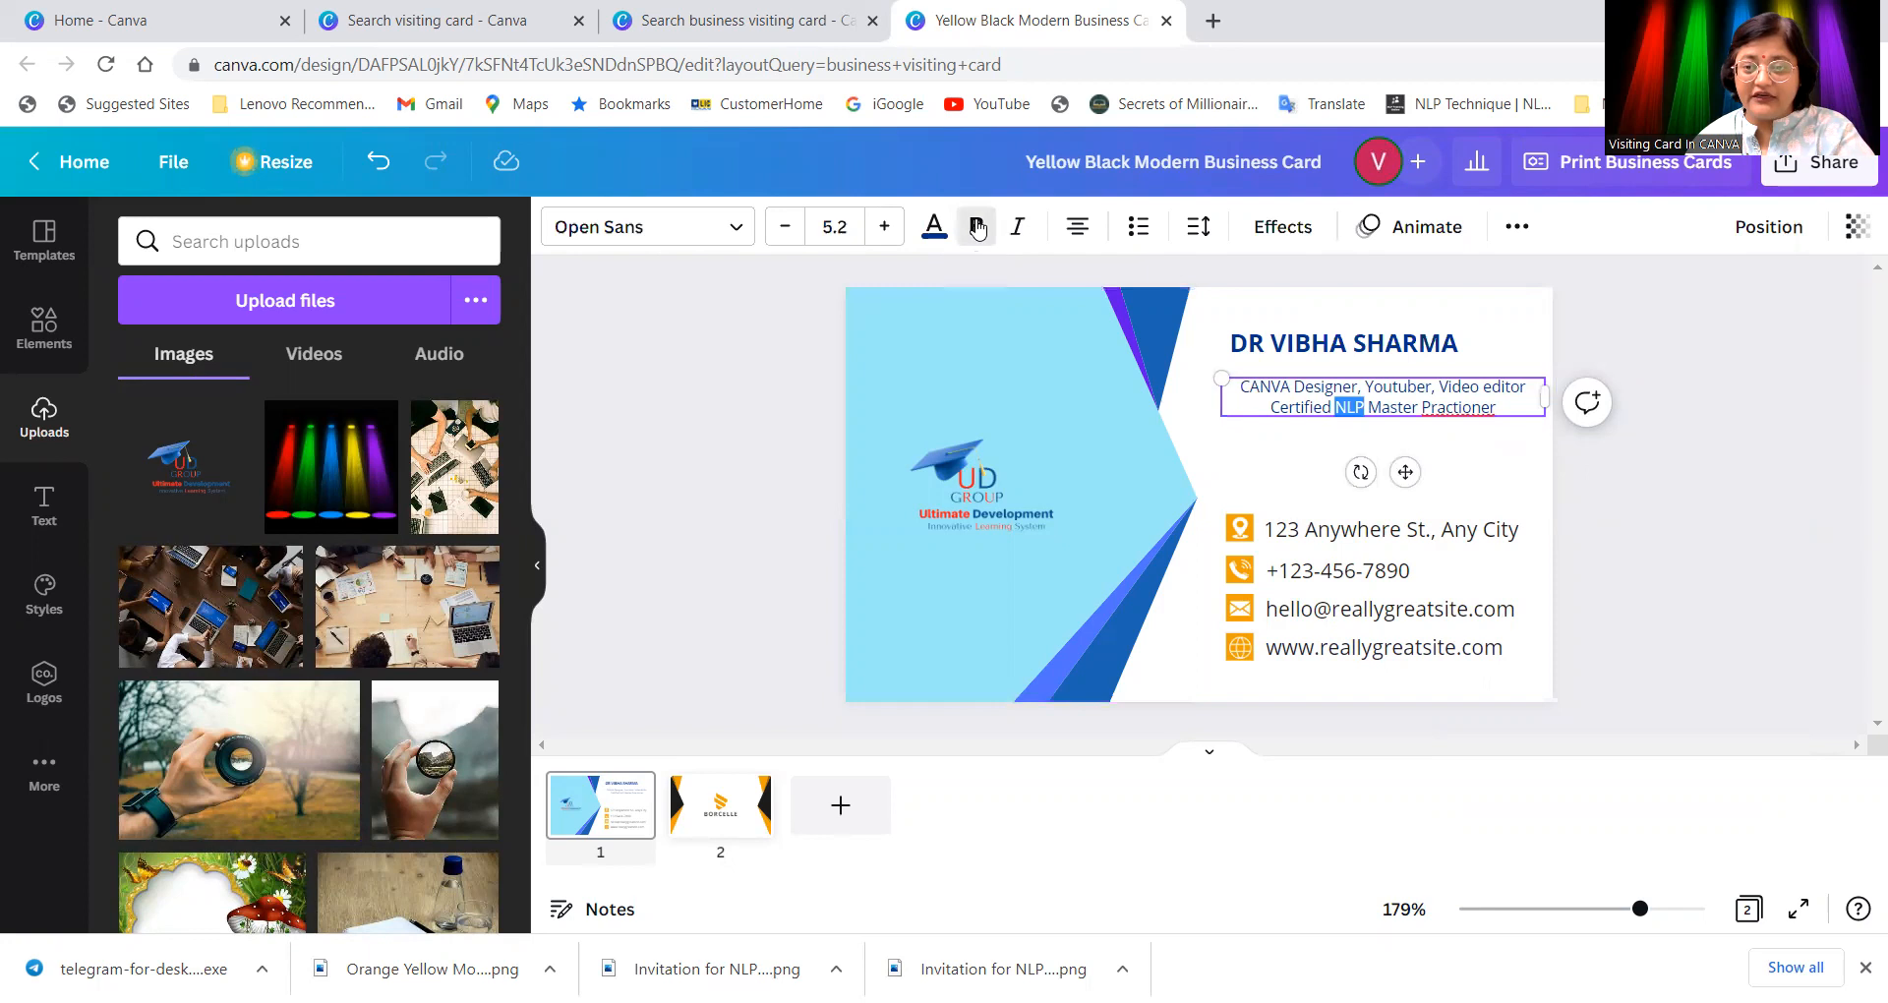
left_click(1520, 470)
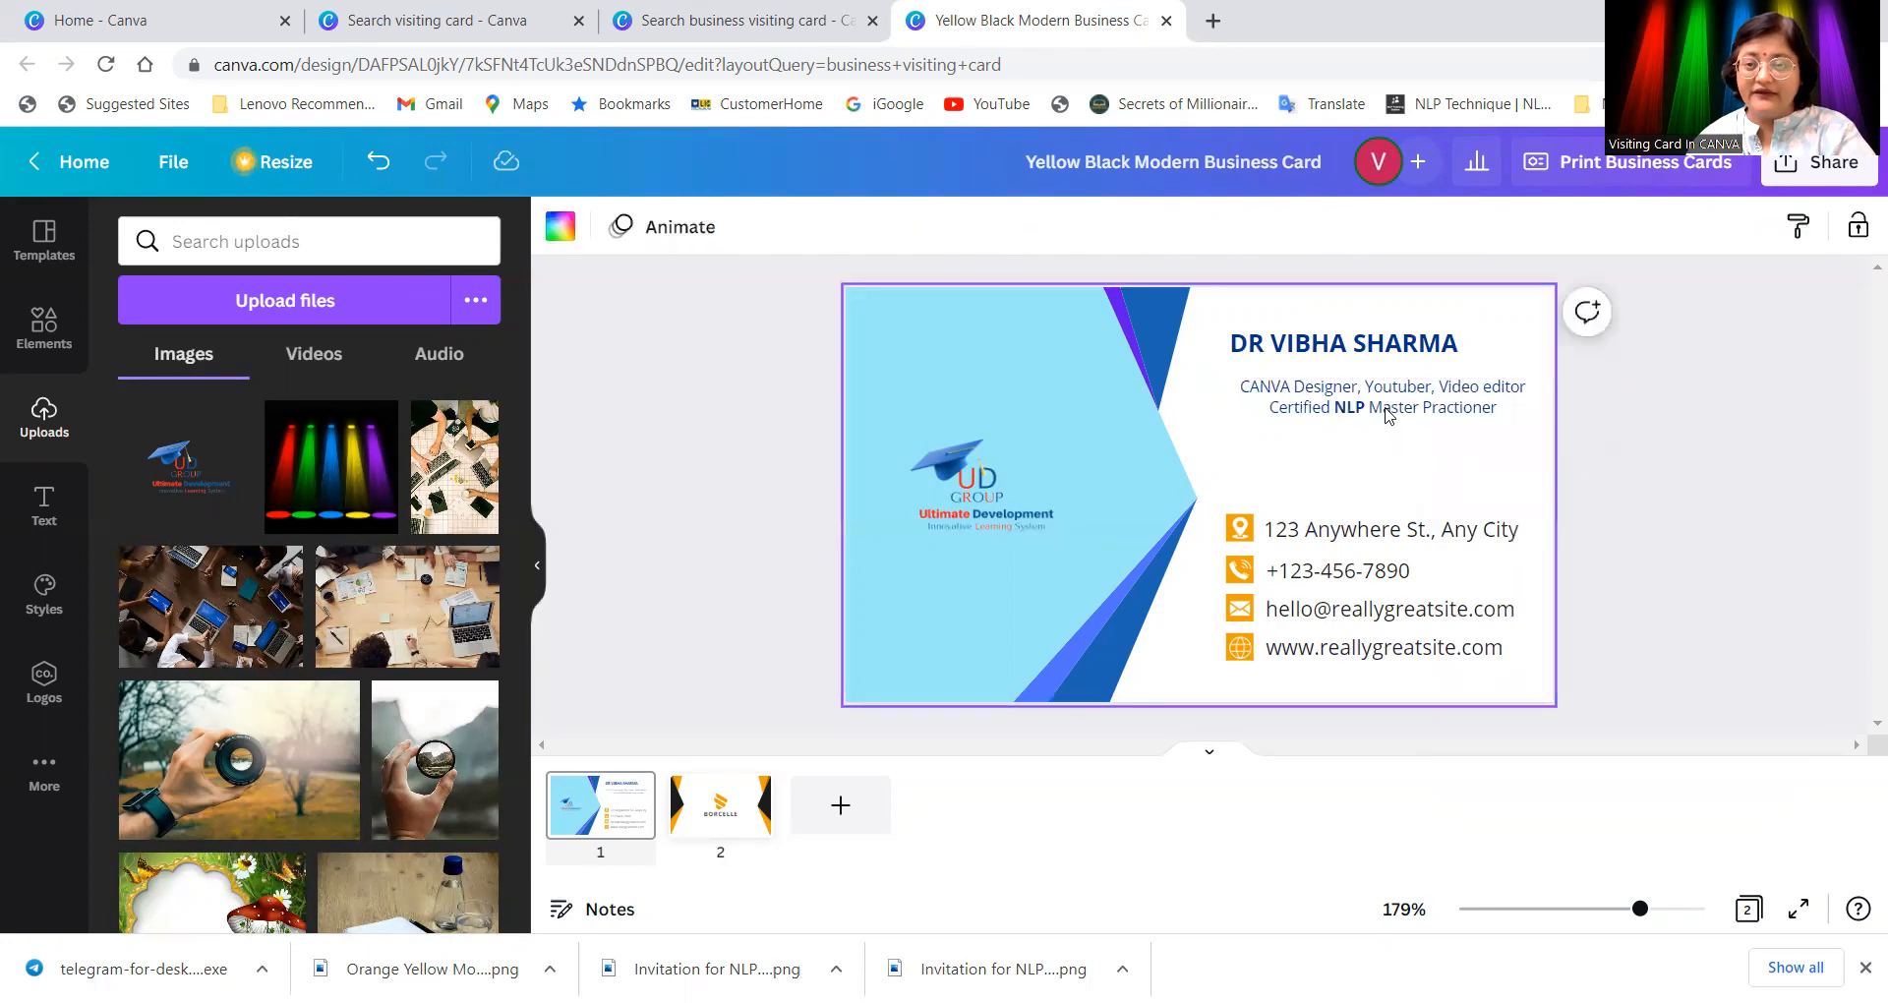
Step: Move the name down just above the subtitle and narrow the subtitle box
left_click(1391, 352)
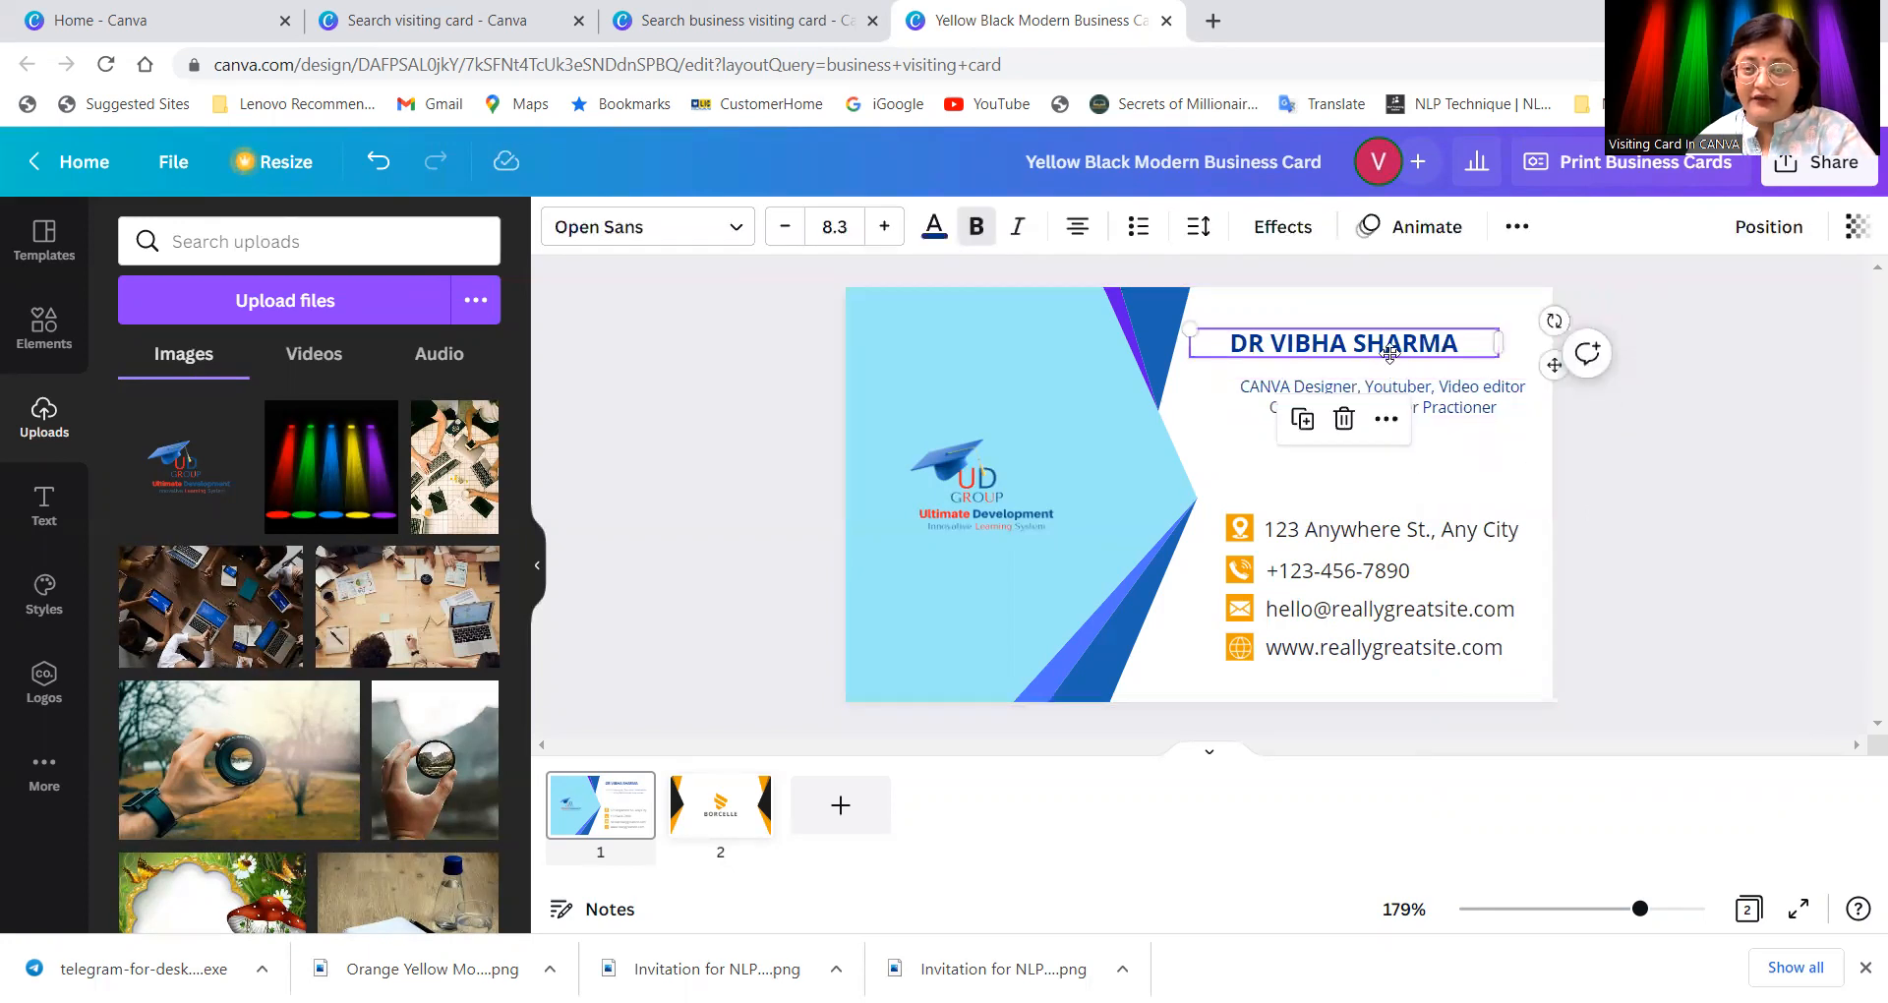
left_click_drag(1395, 355, 1395, 360)
left_click(1463, 482)
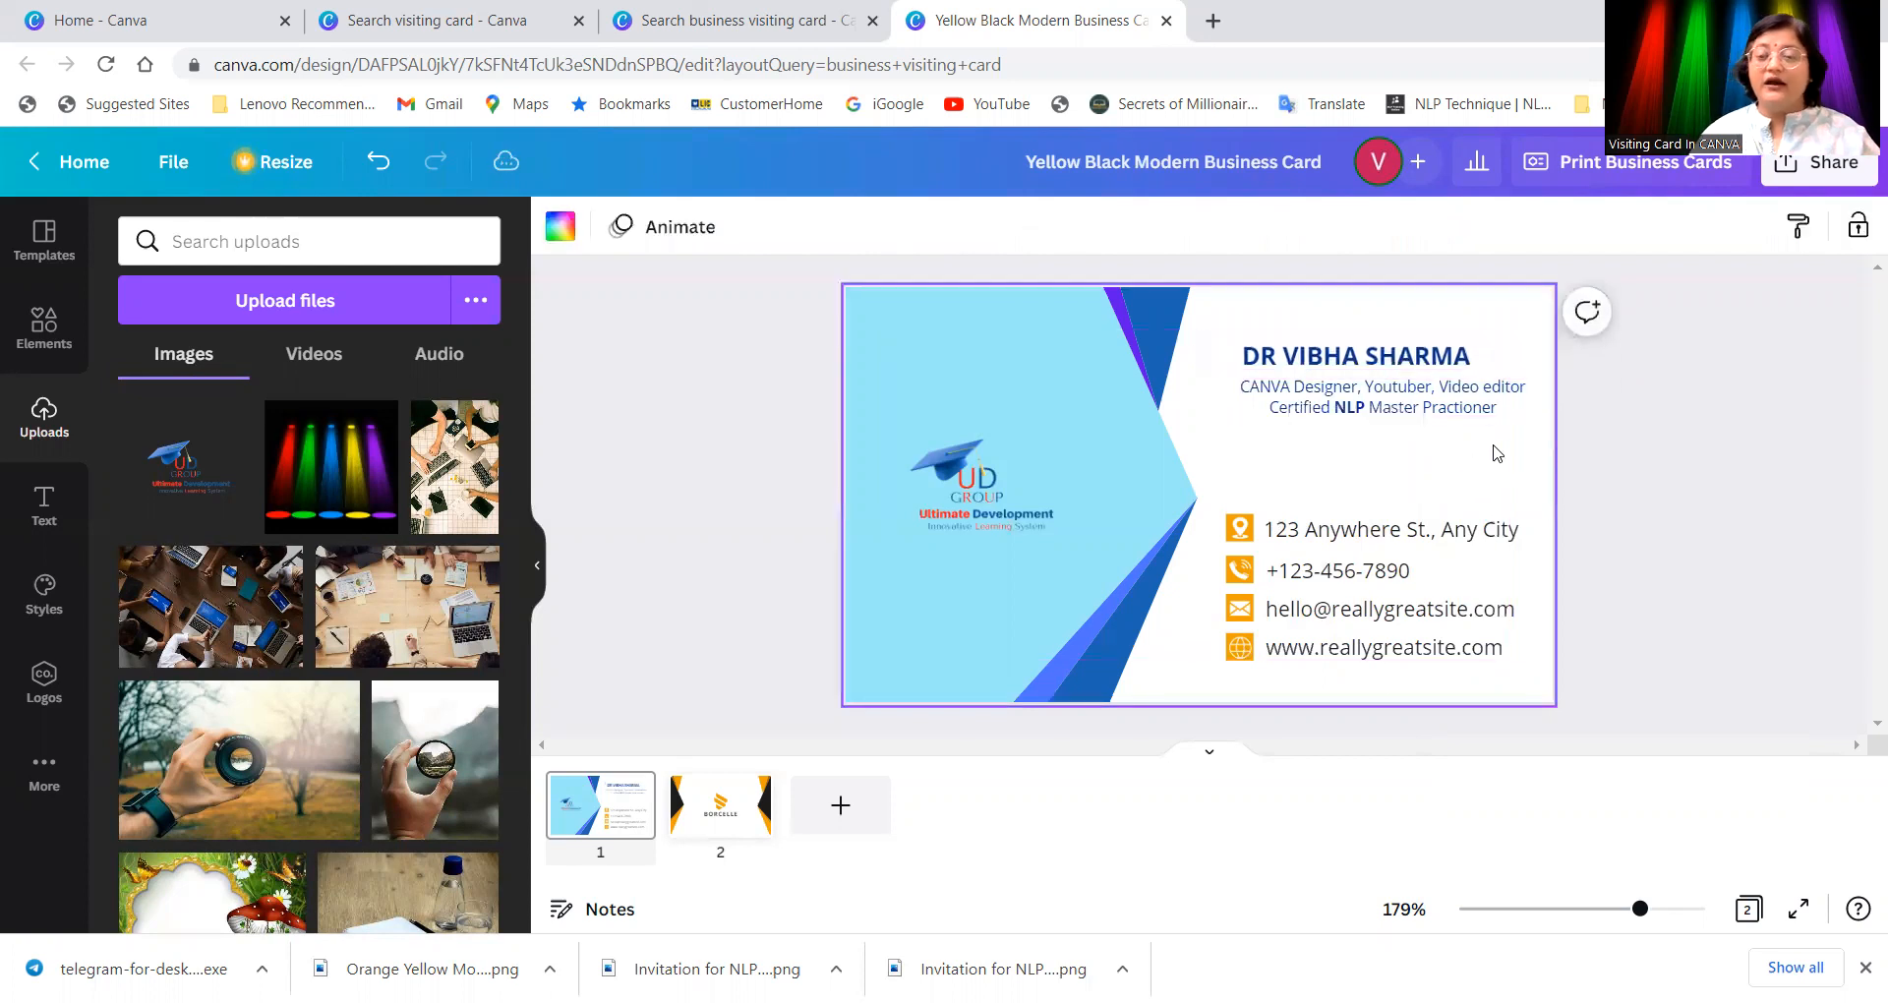
left_click(1426, 407)
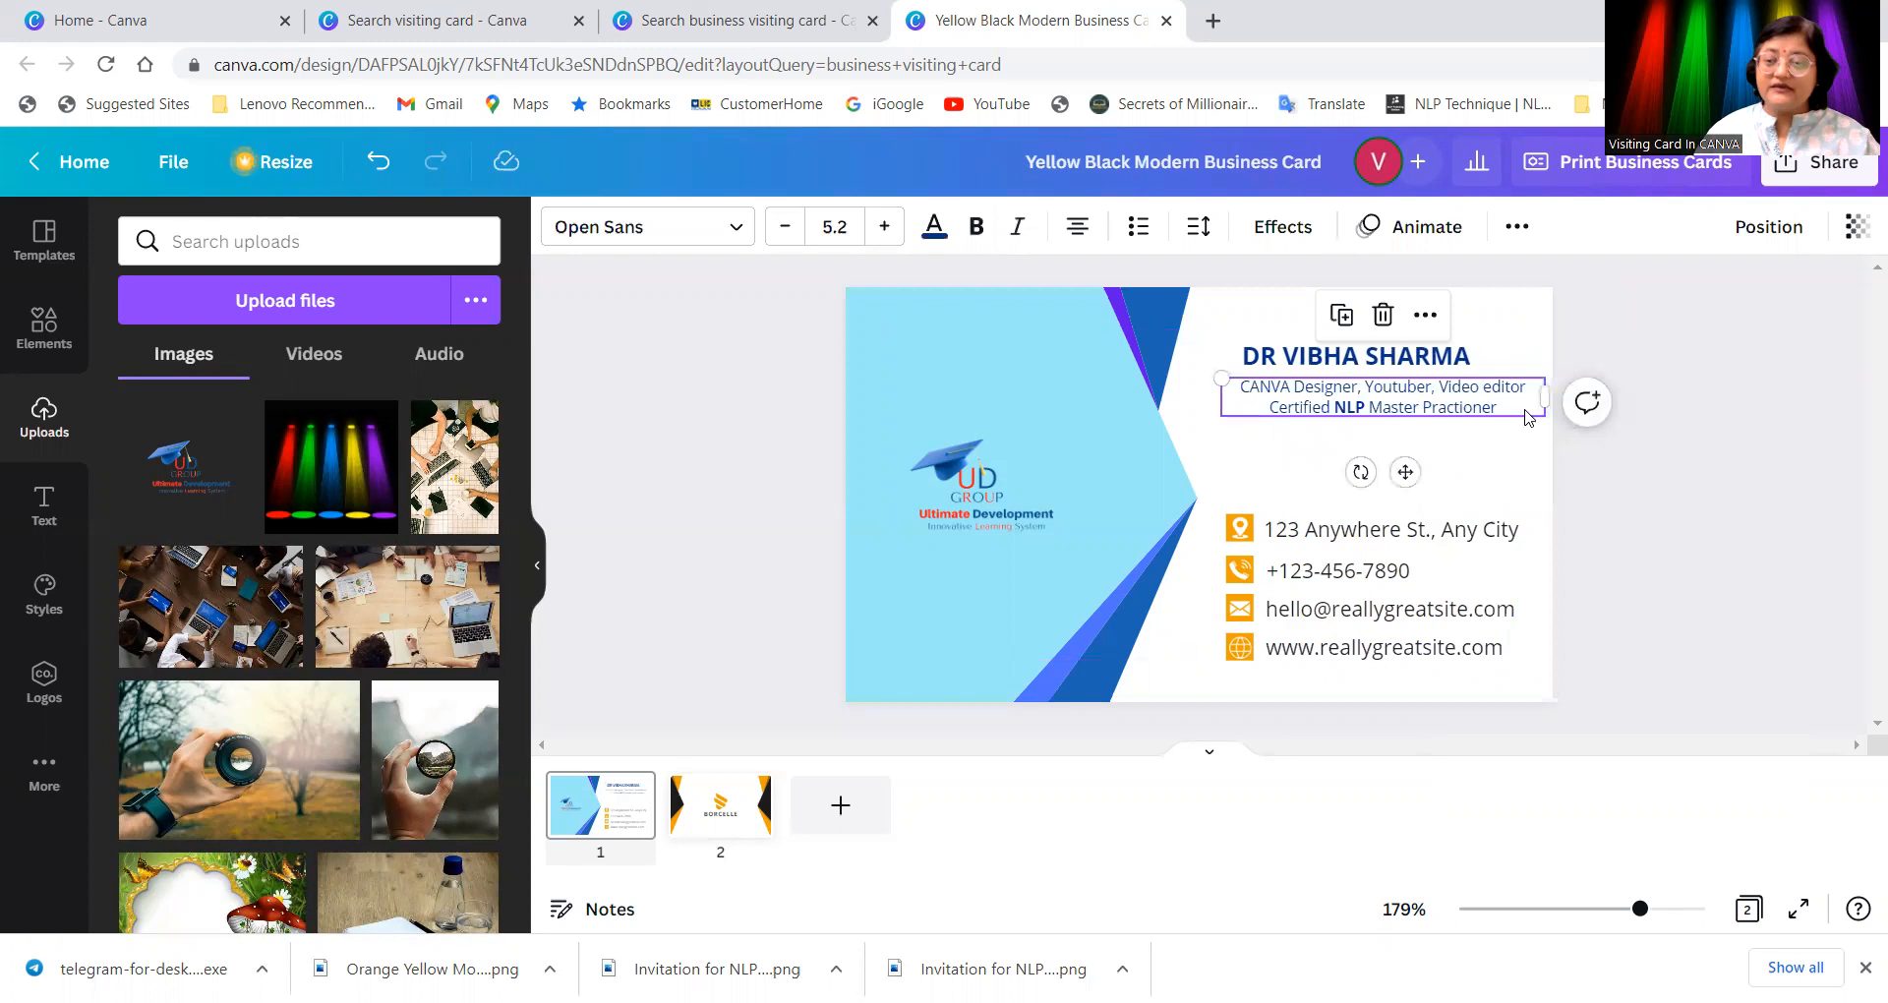
left_click_drag(1542, 397, 1472, 397)
Step: Set the subtitle's text alignment to justified
left_click(1079, 236)
left_click(1079, 236)
left_click(1079, 236)
left_click(1079, 236)
left_click(1079, 236)
left_click(1079, 236)
Step: Join the subtitle's two lines with a comma and widen its box so the text rewraps
left_click(1278, 406)
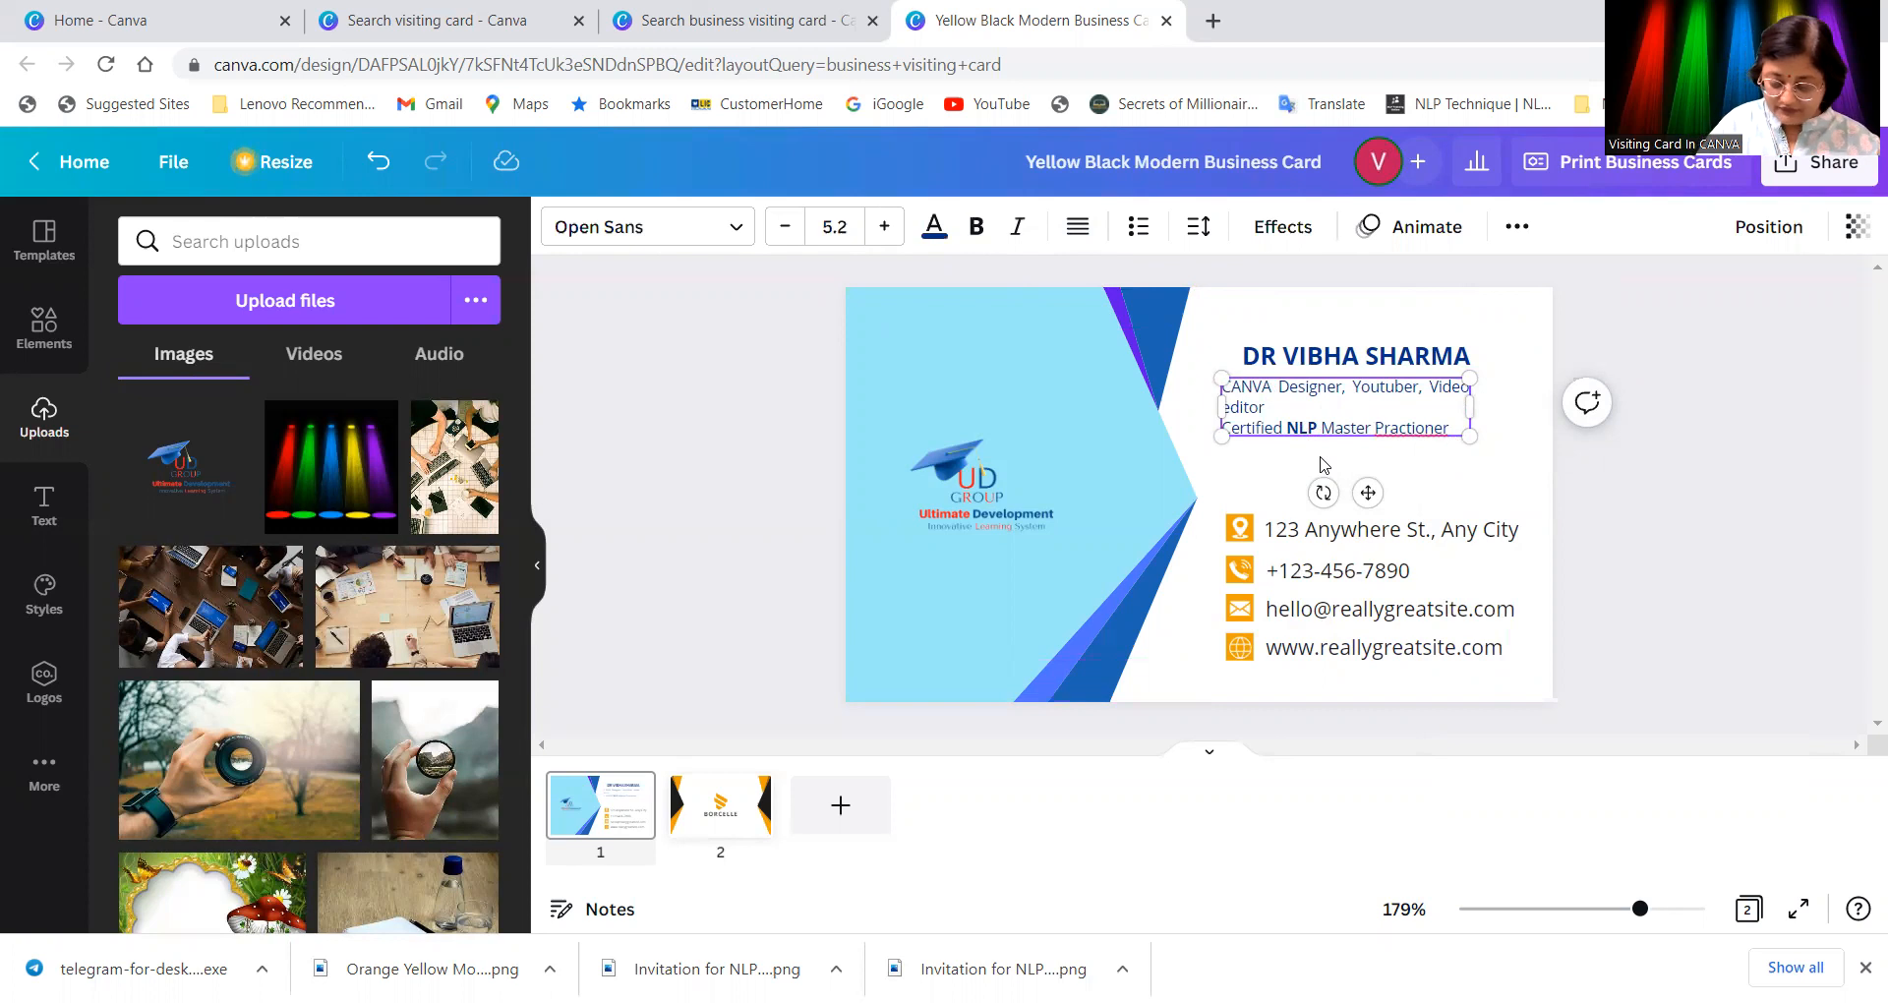
type(",")
key("Delete")
key("Delete")
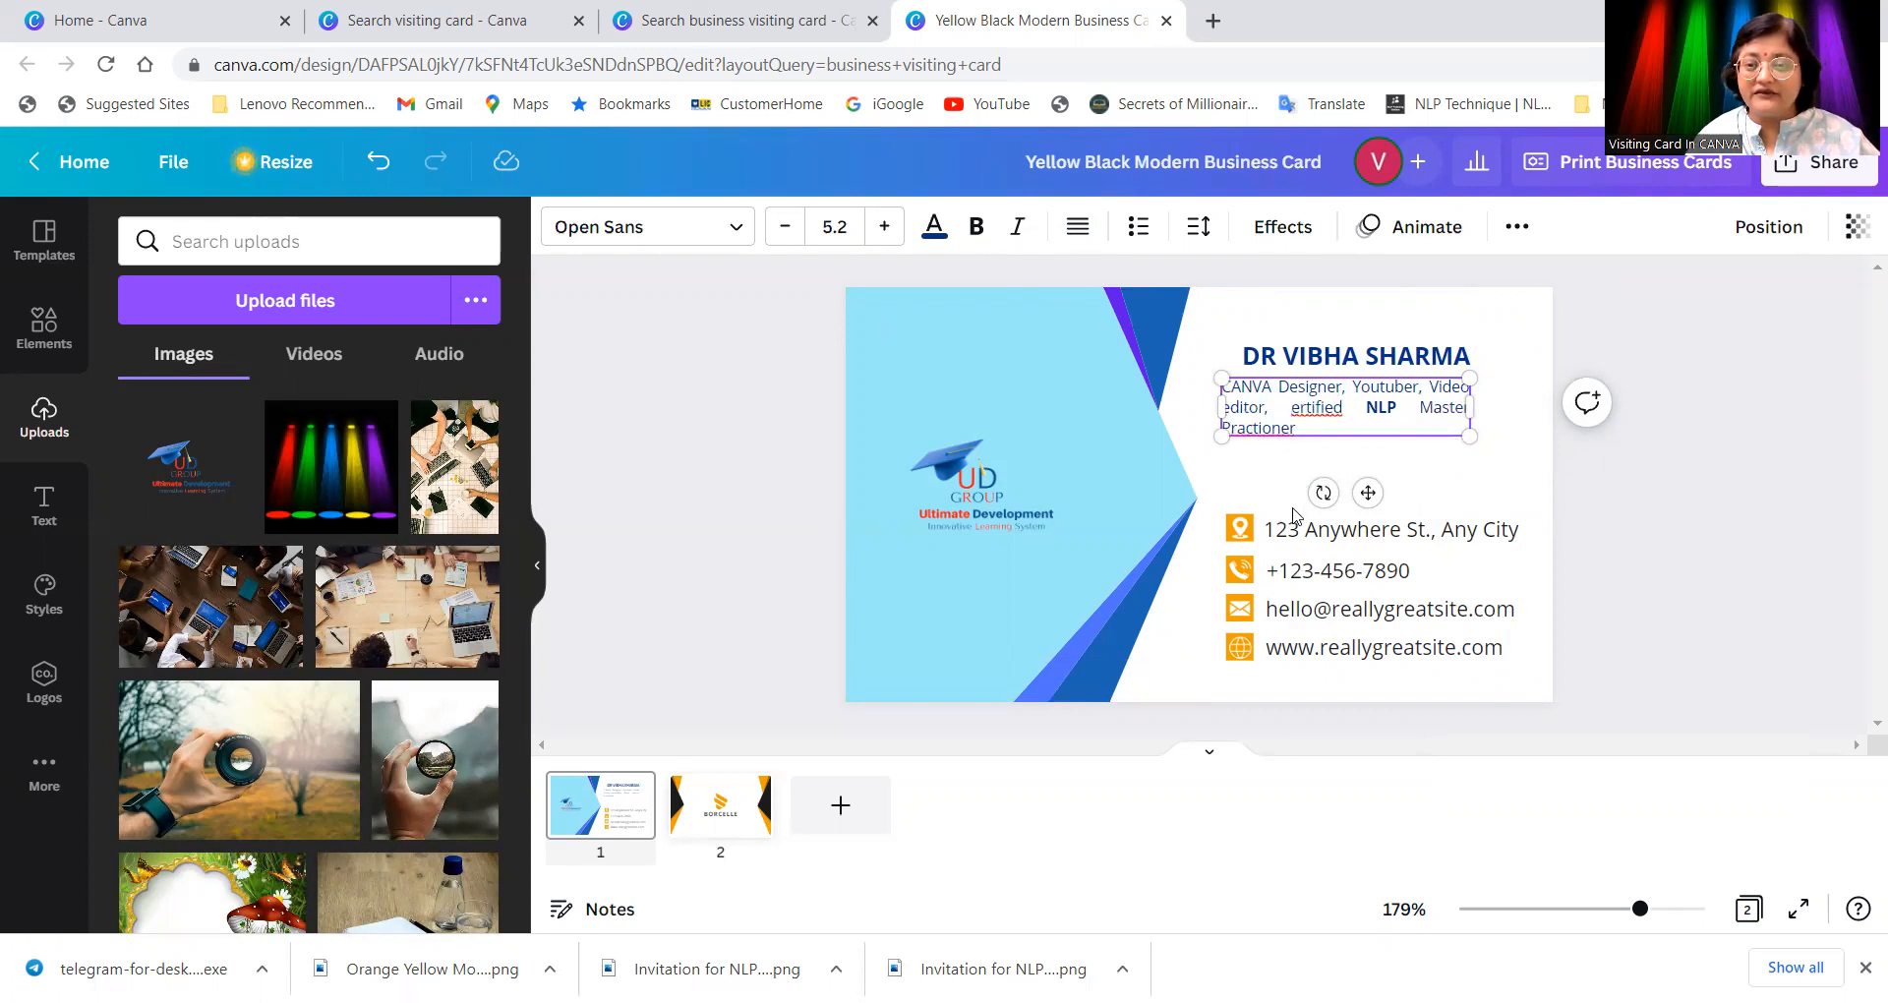
type("C")
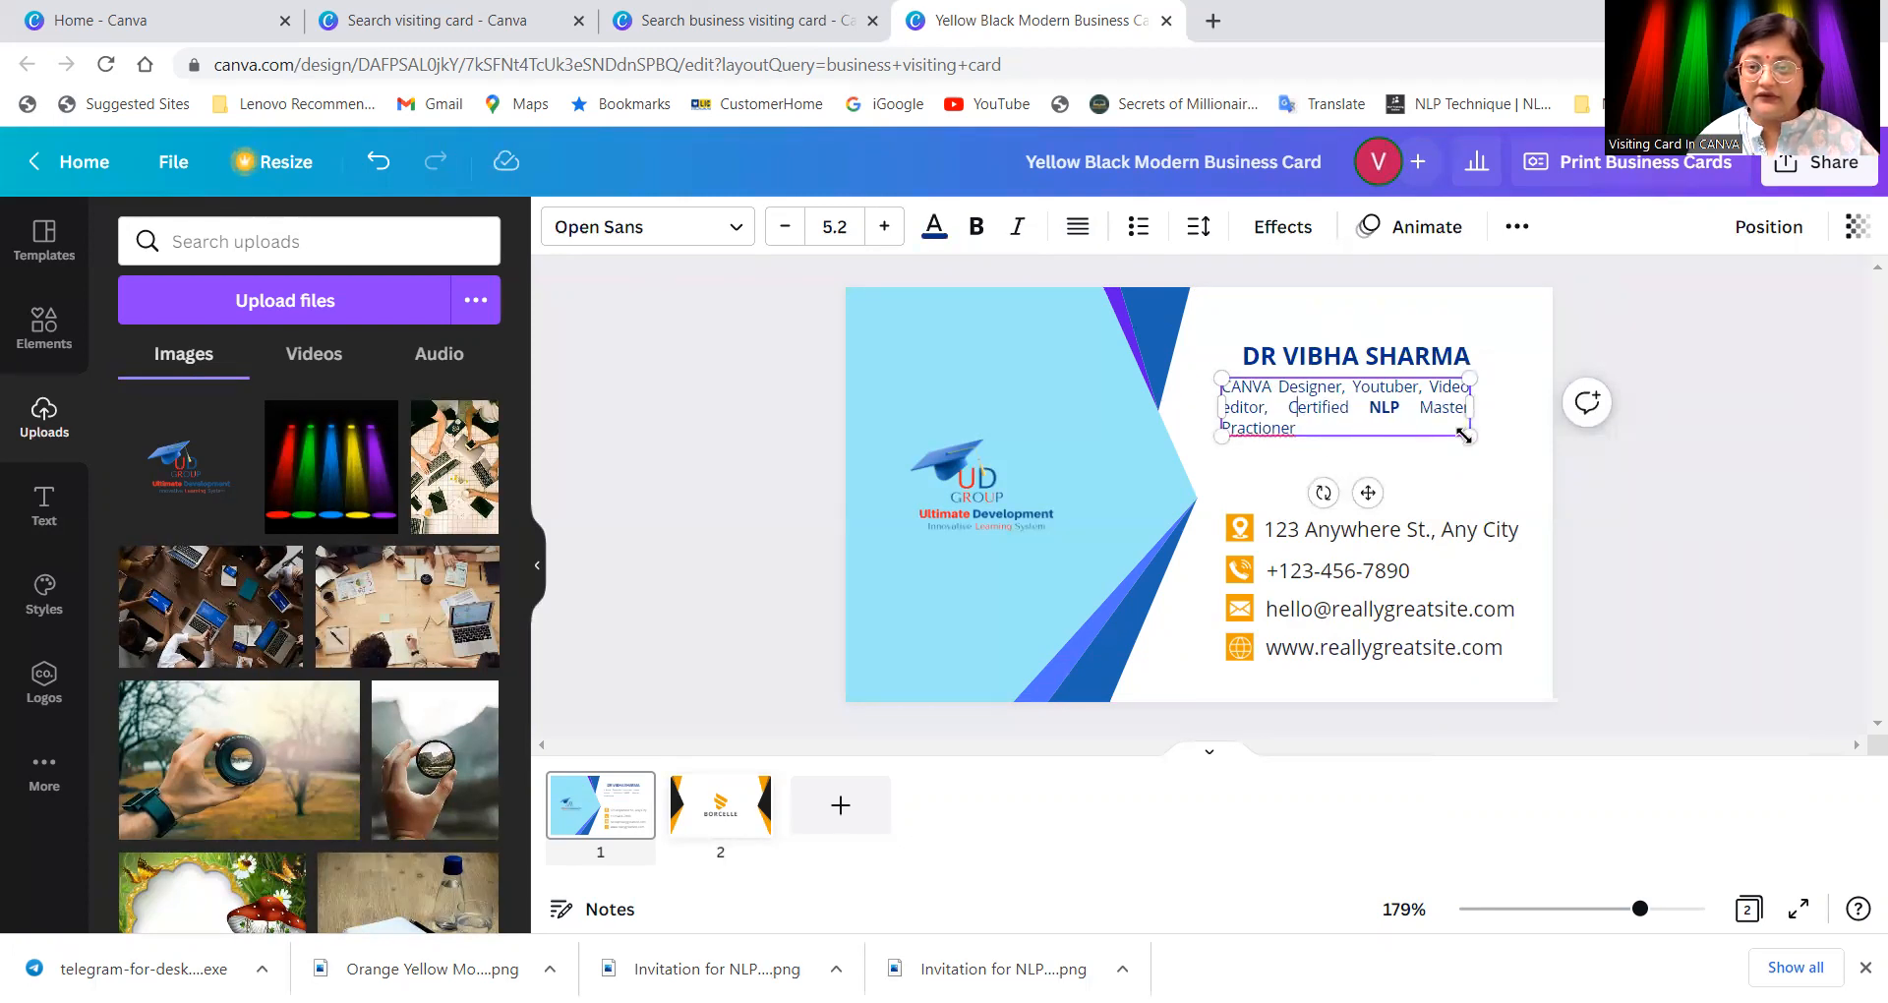
left_click_drag(1469, 407, 1504, 408)
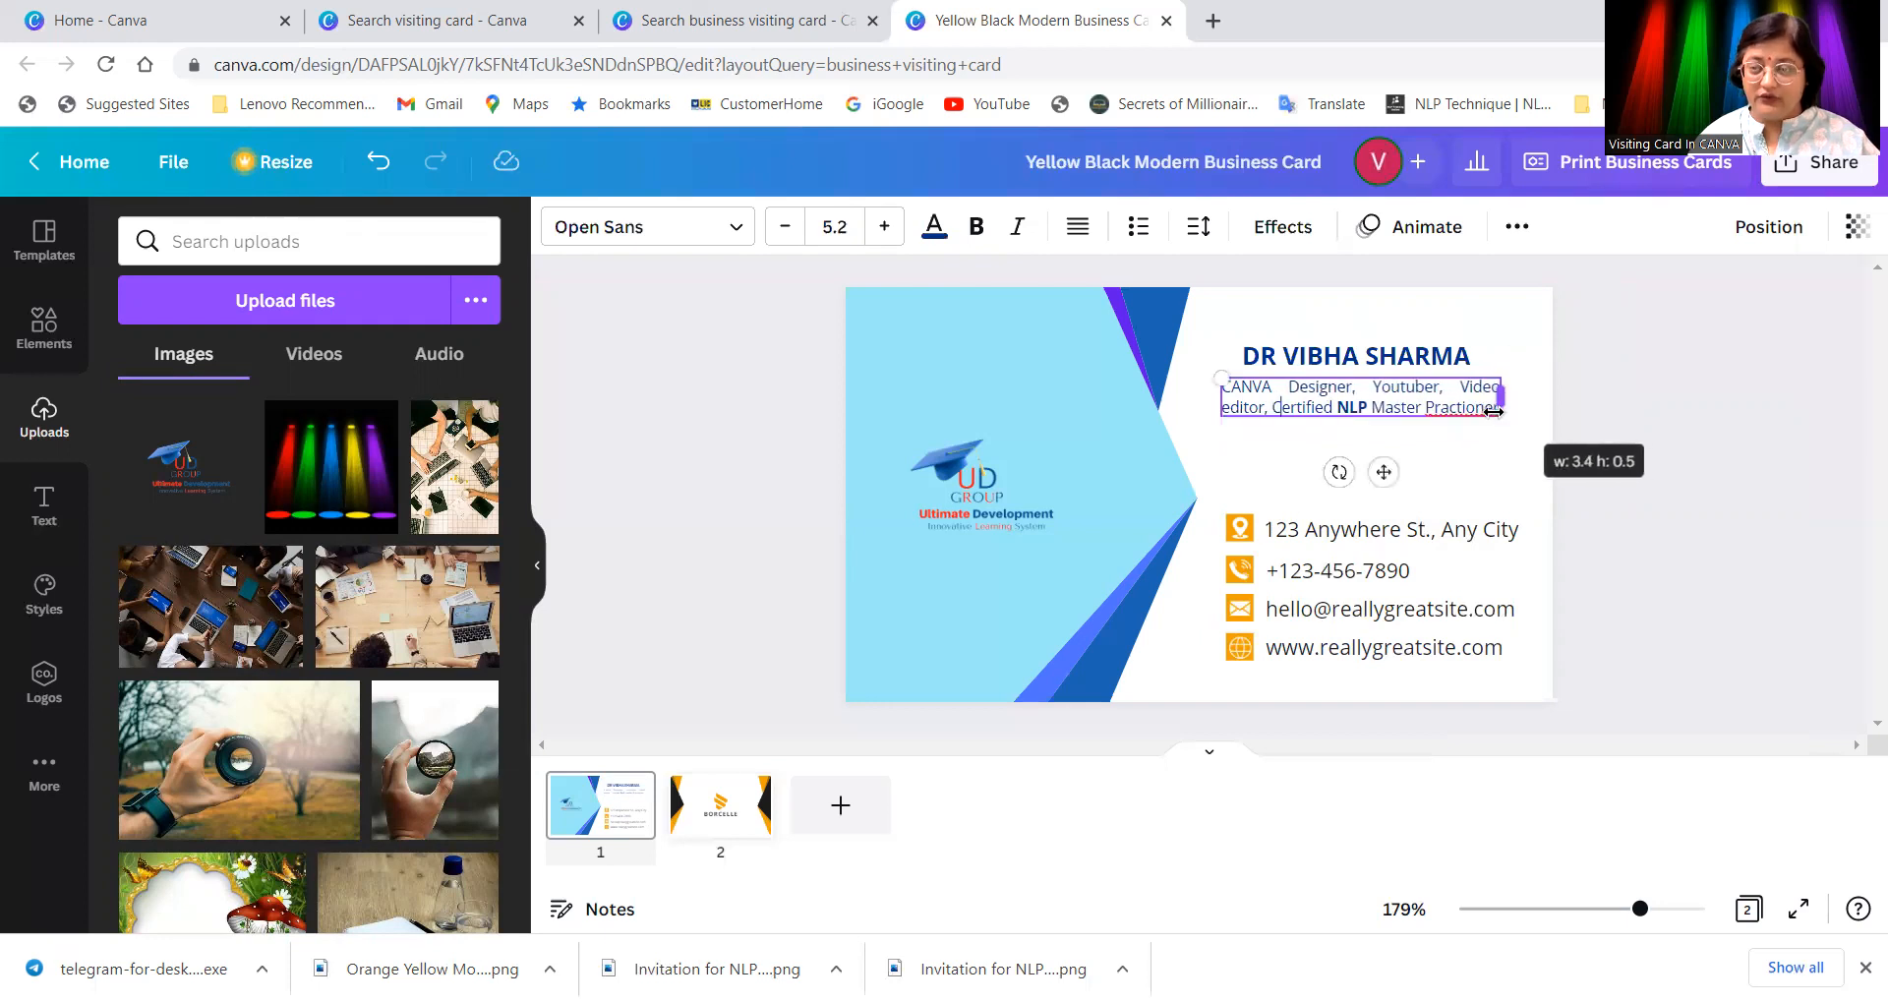
Step: Replace 'Practioner' with 'Coach' and widen the subtitle box to fit two lines
right_click(1463, 411)
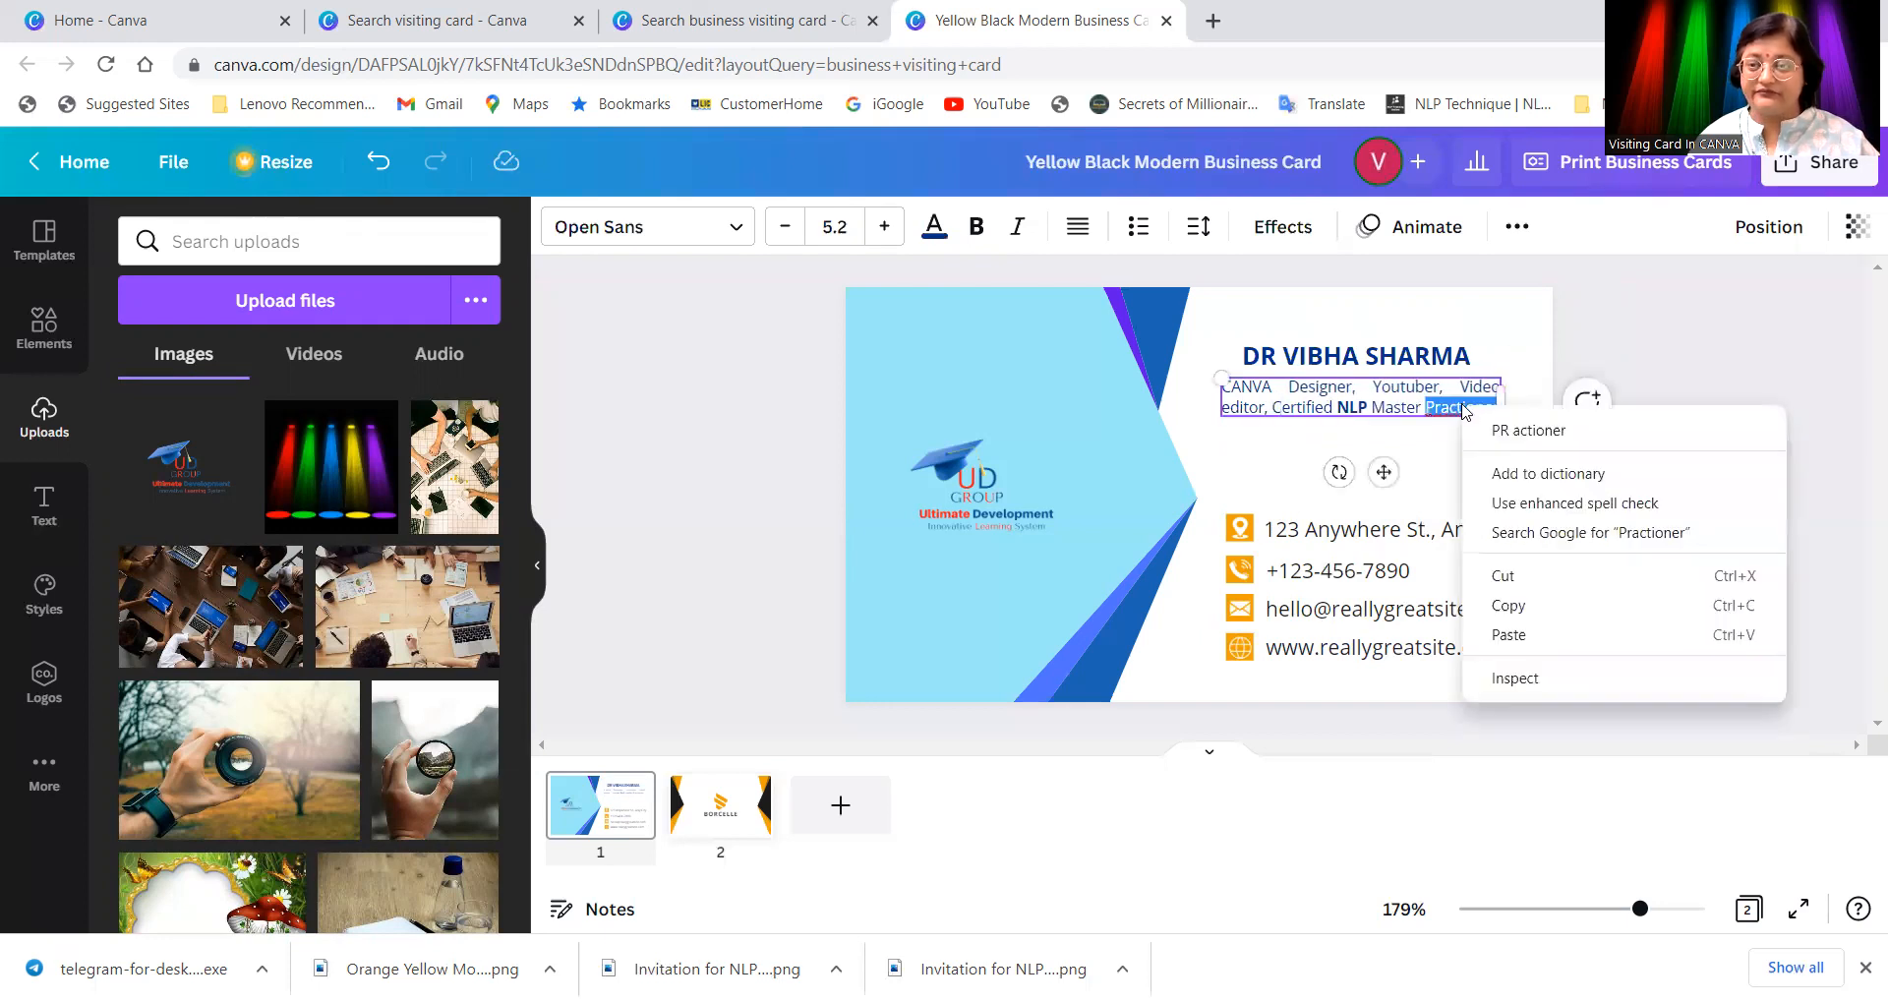
left_click(1539, 433)
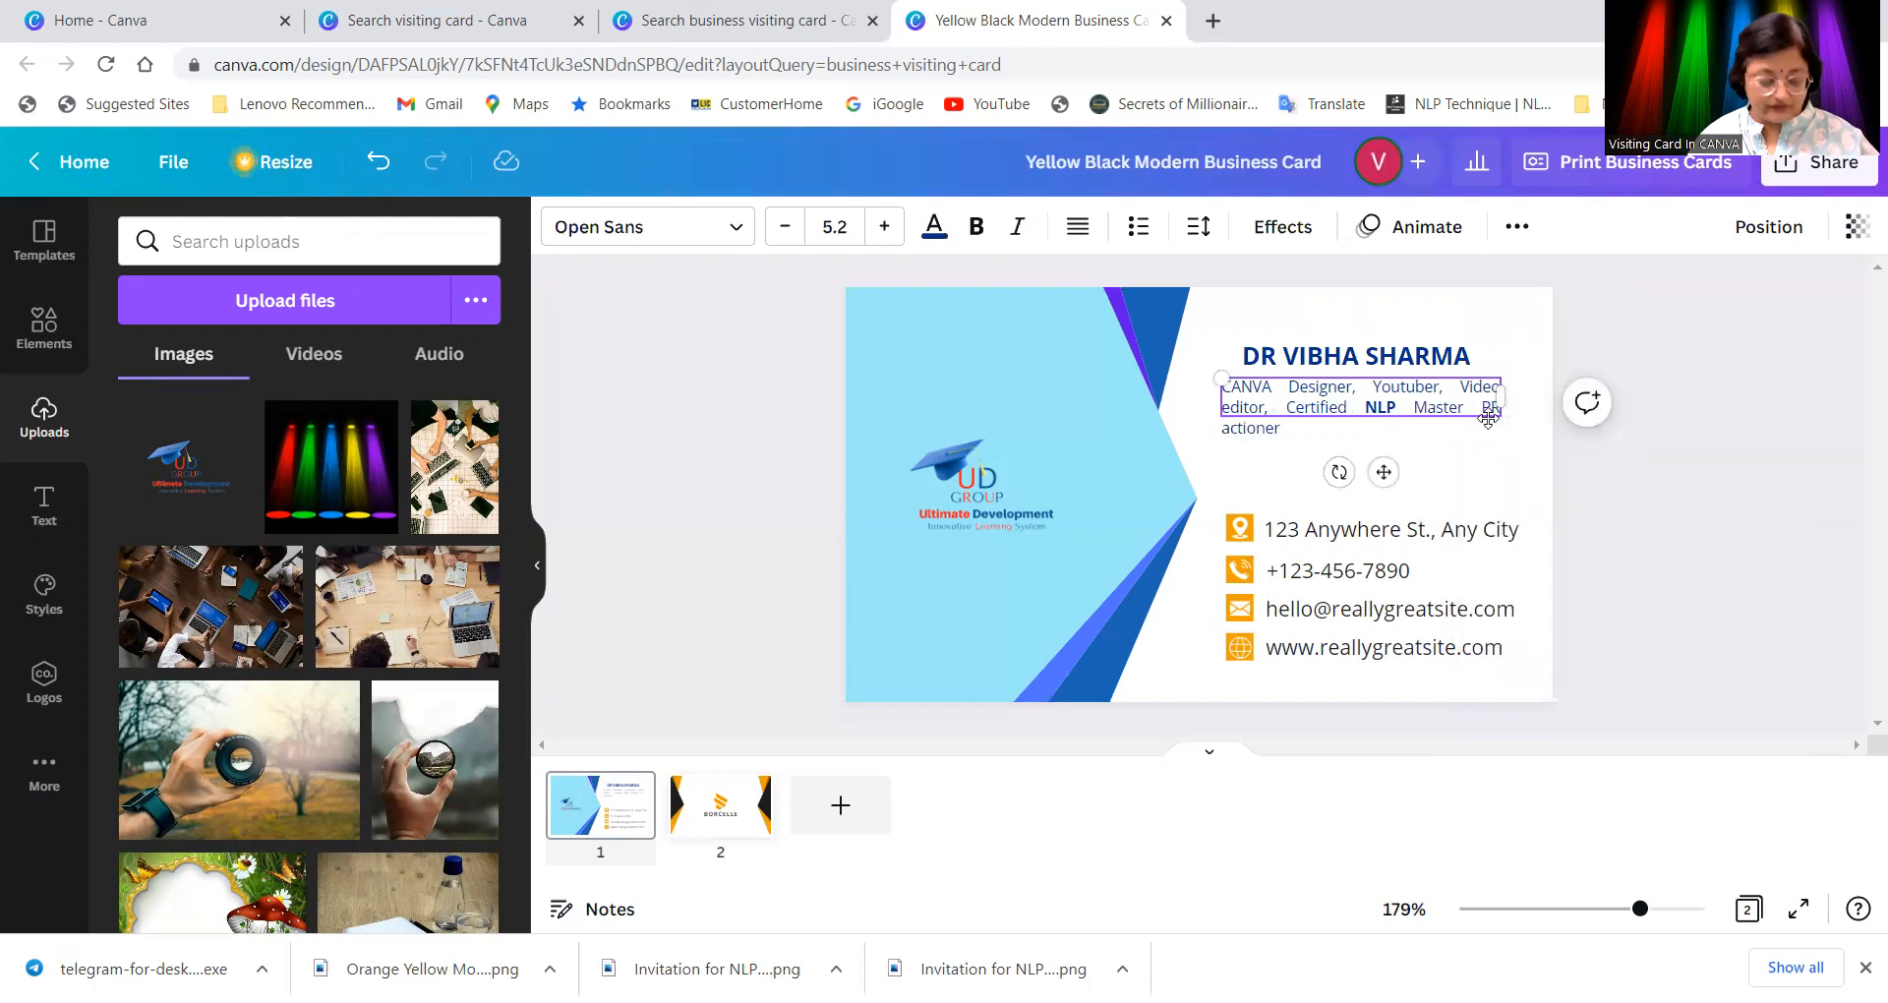
key("ctrl+z")
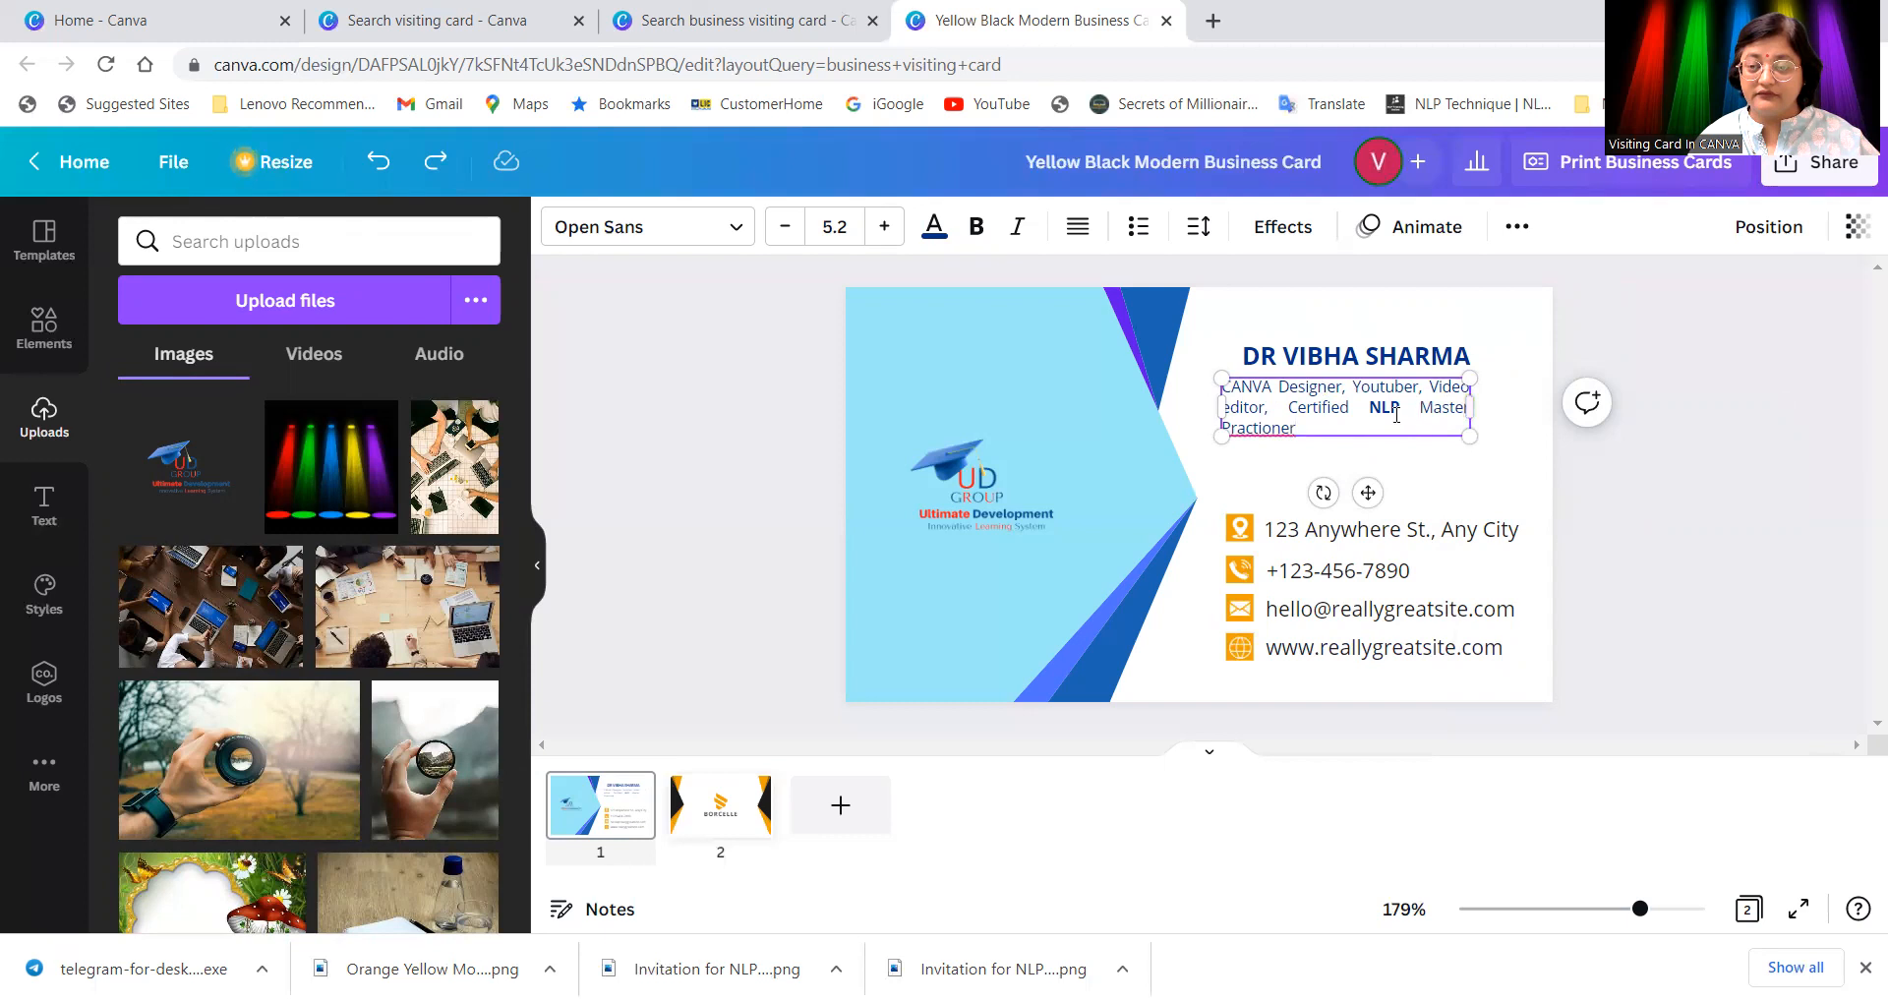
left_click_drag(1298, 430, 1212, 422)
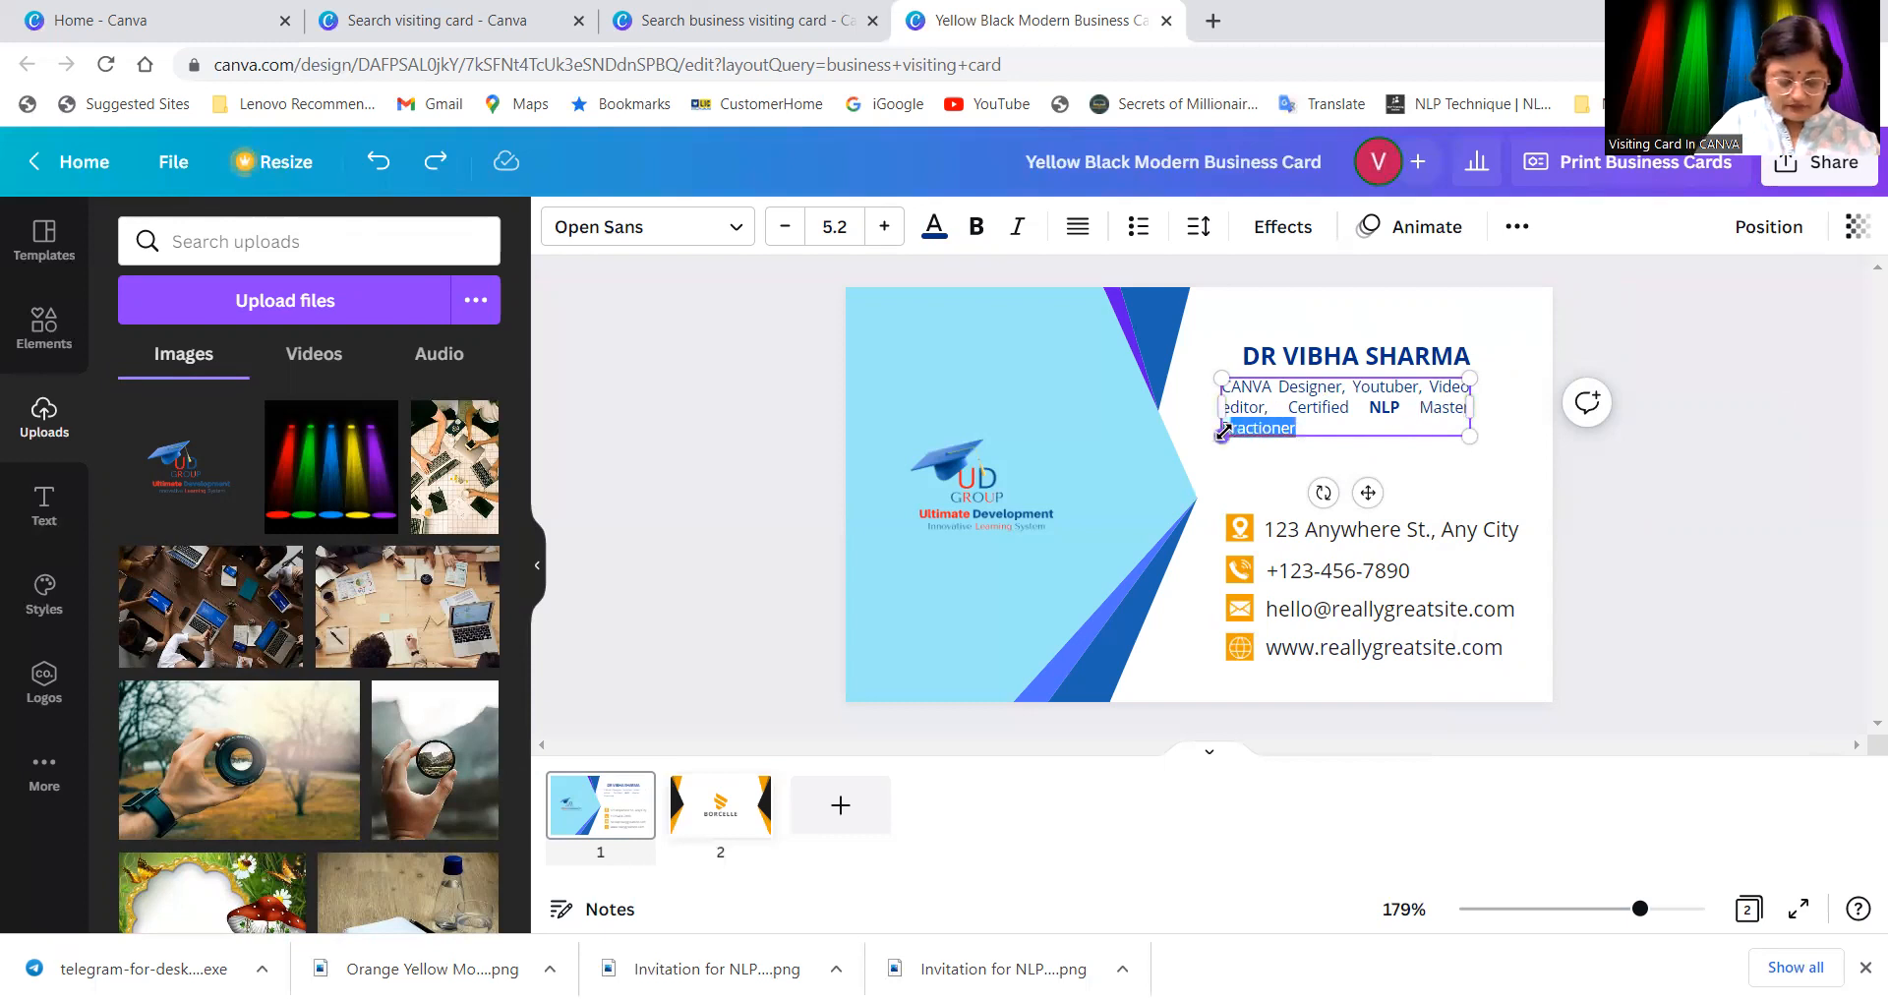
type("PCoach")
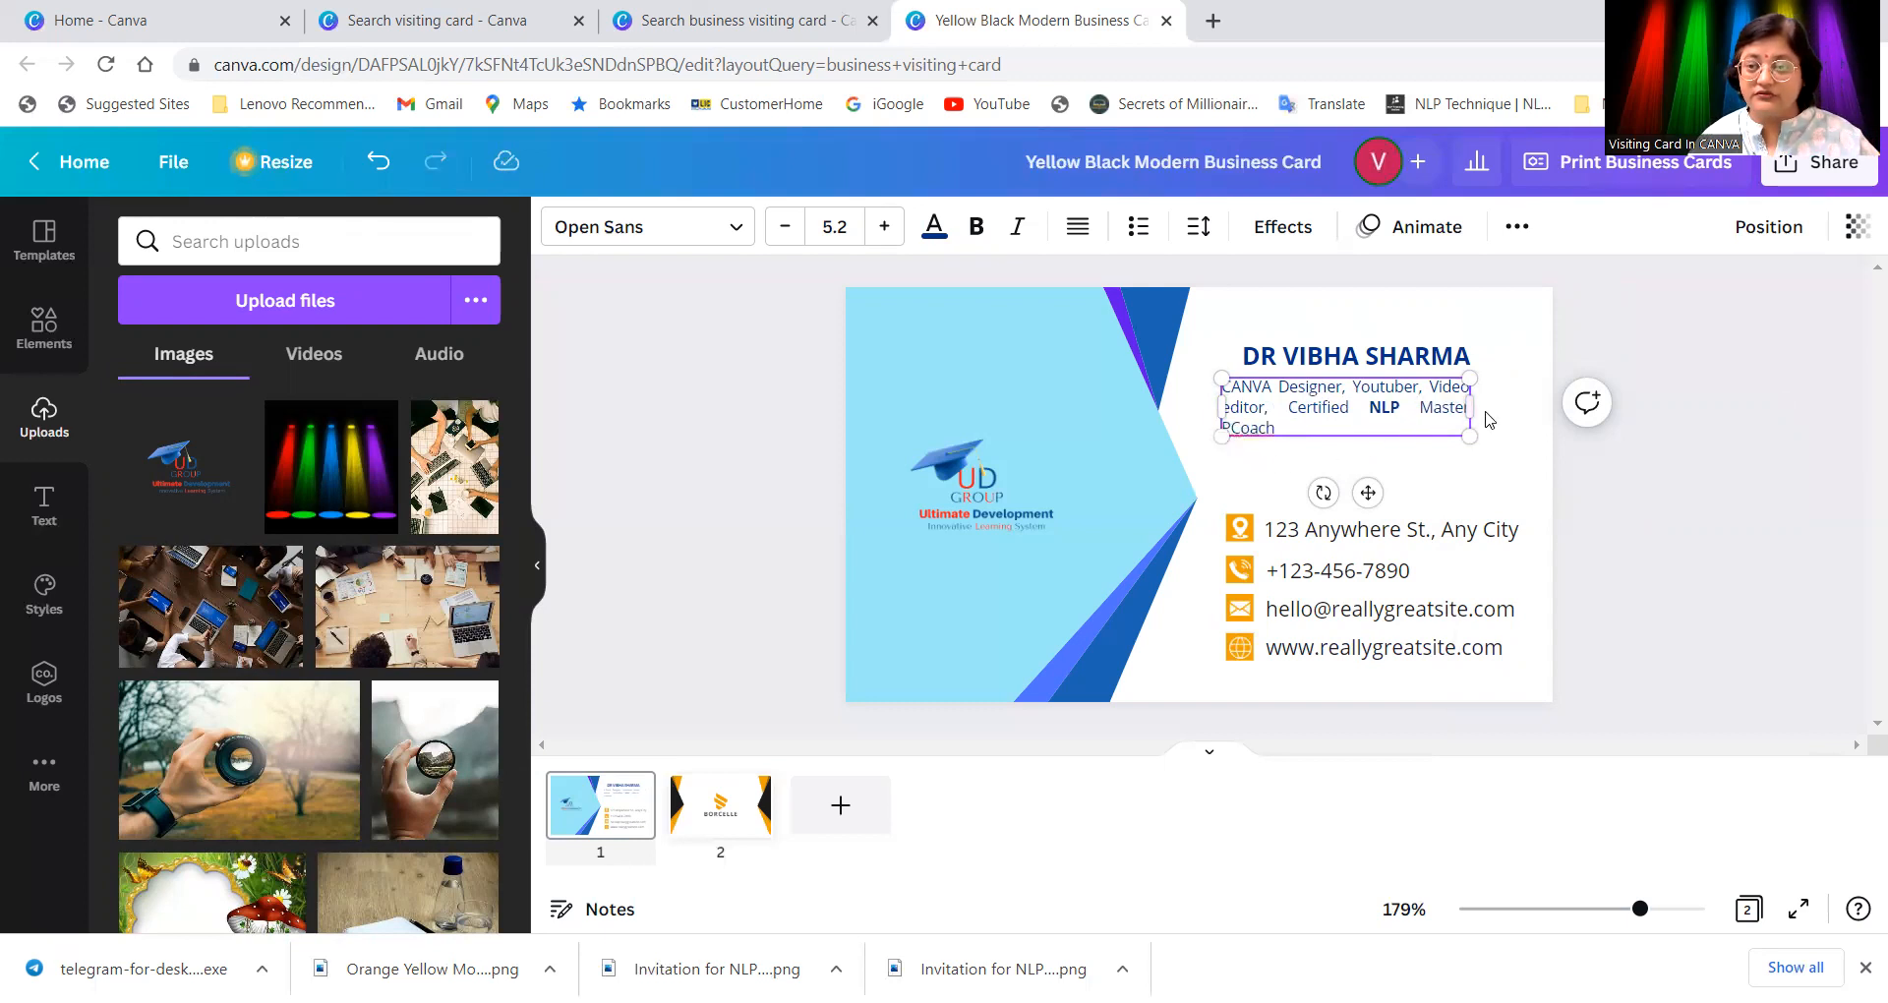
left_click_drag(1472, 407, 1496, 406)
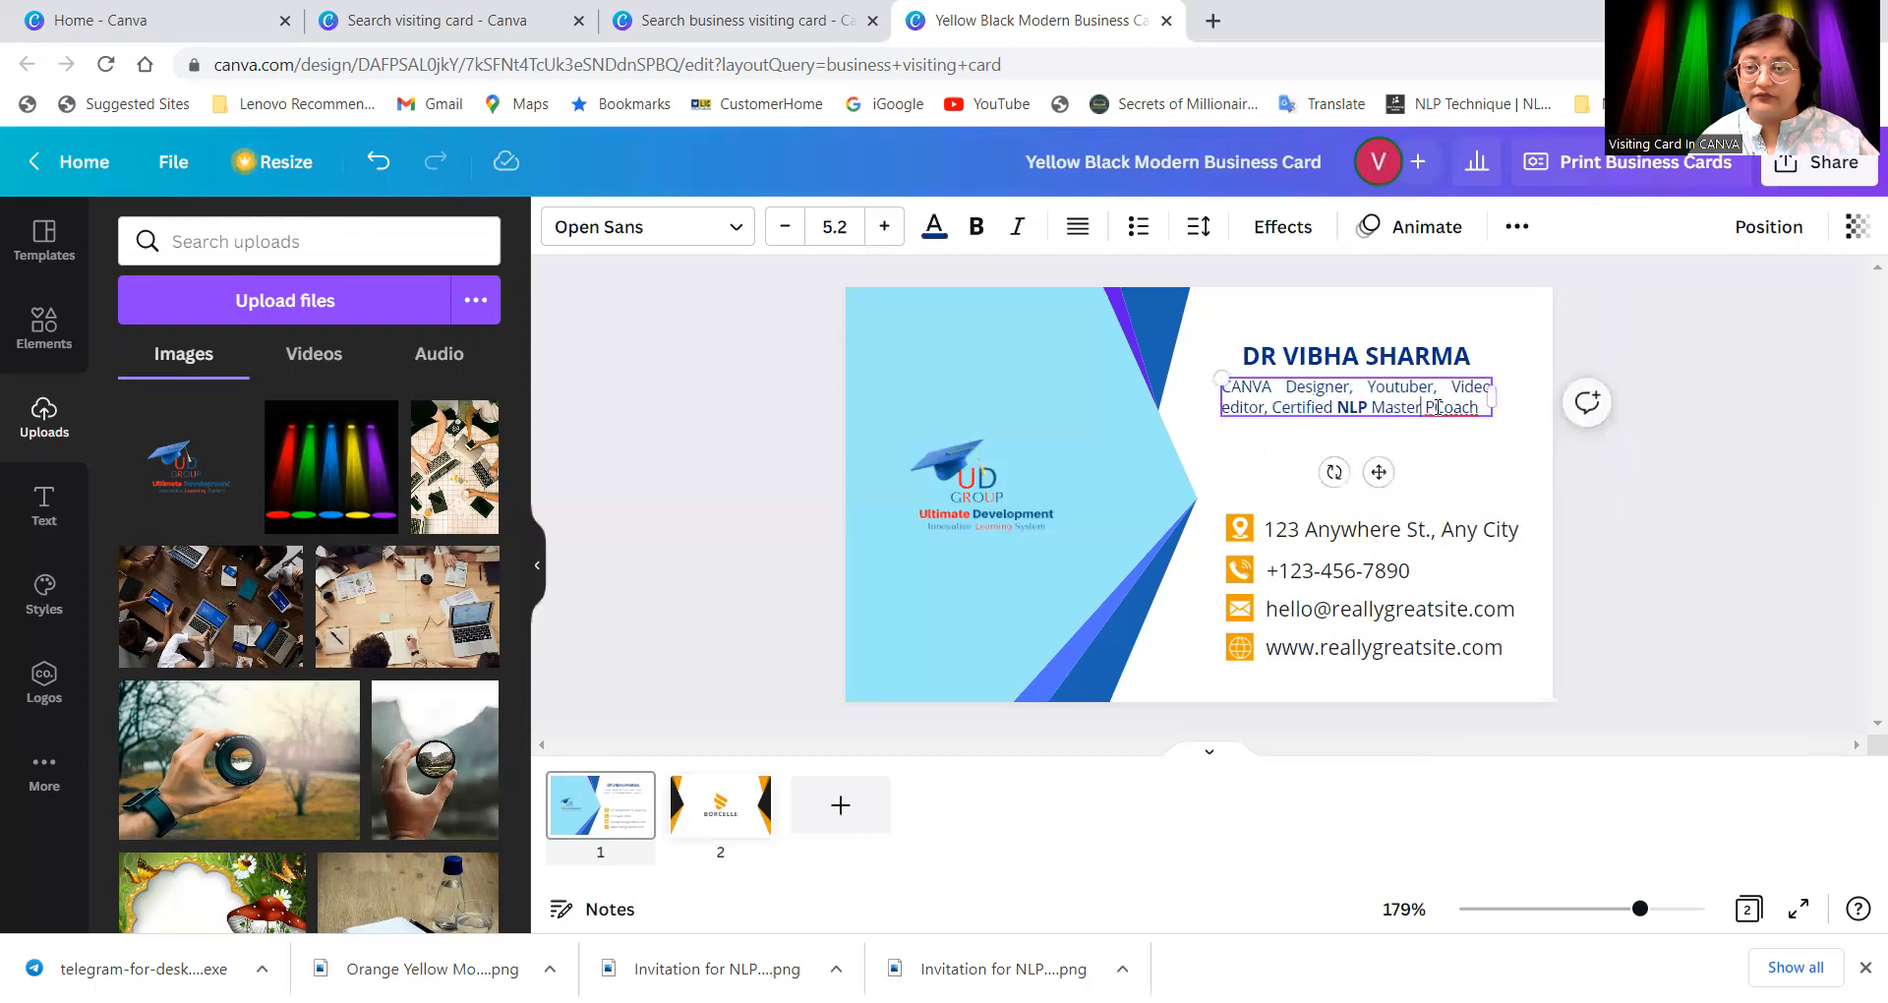
left_click(1478, 454)
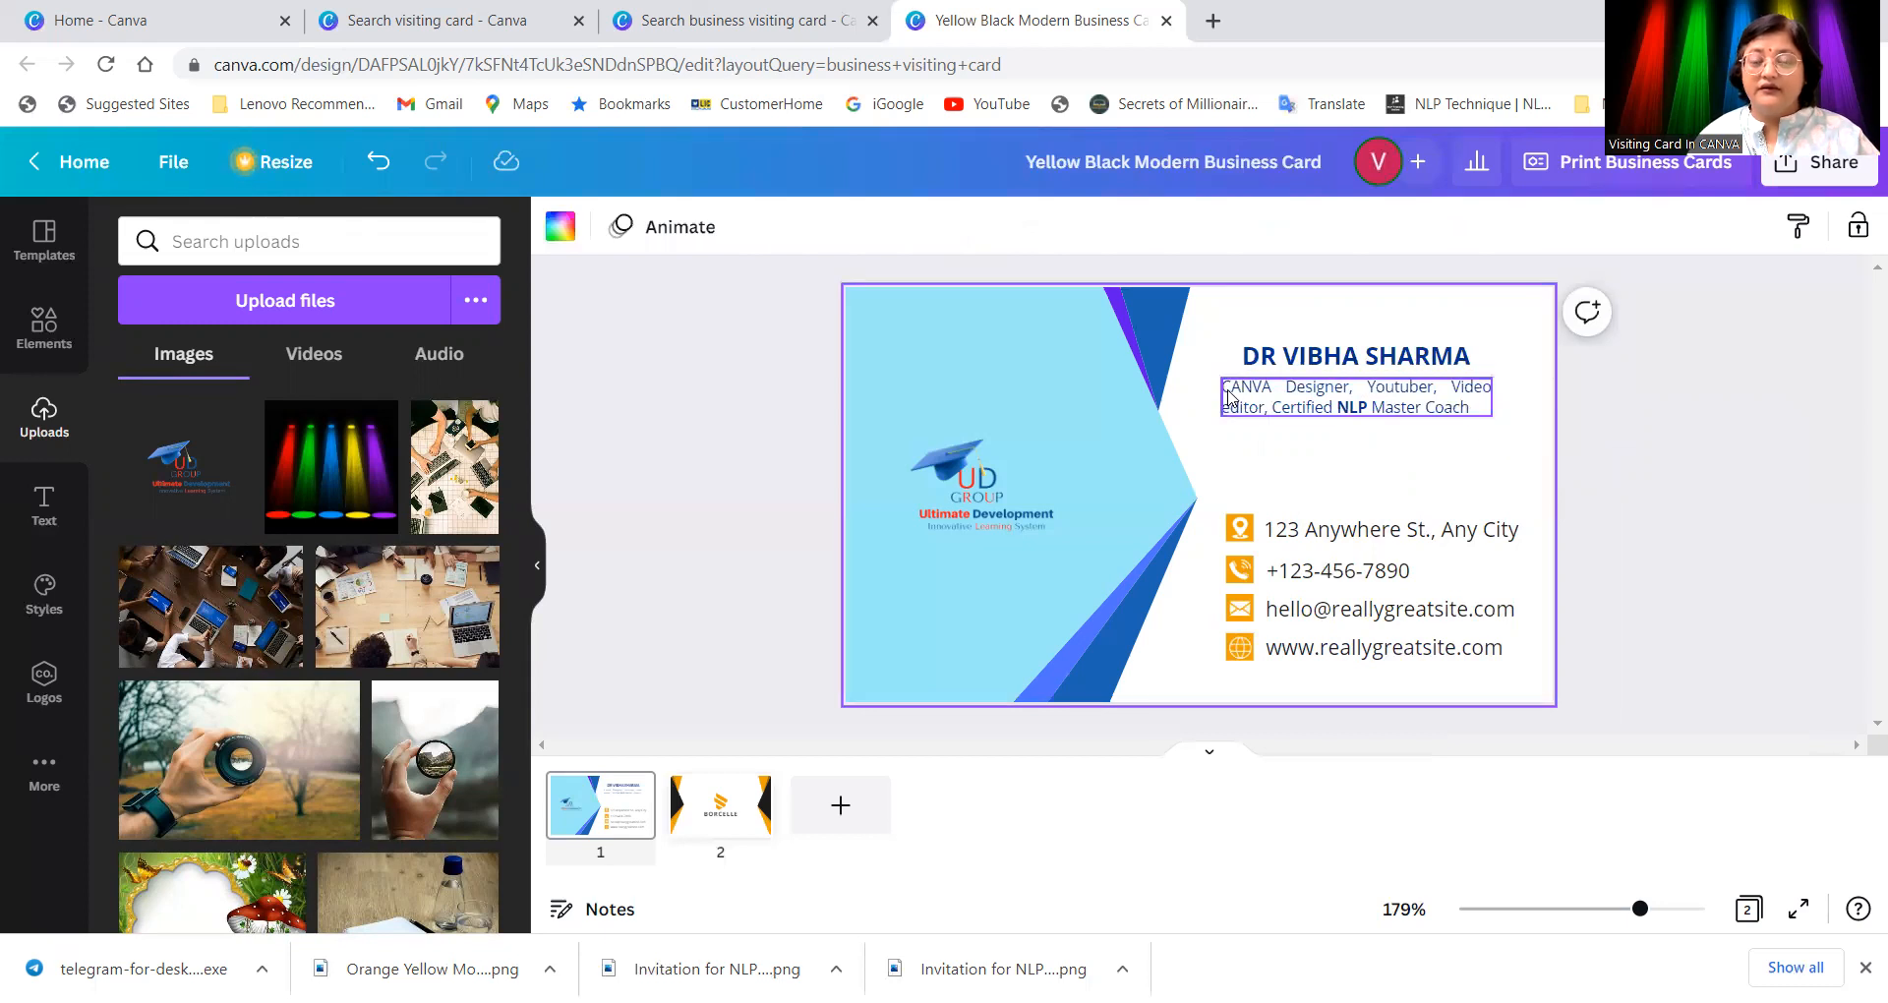
left_click(1416, 398)
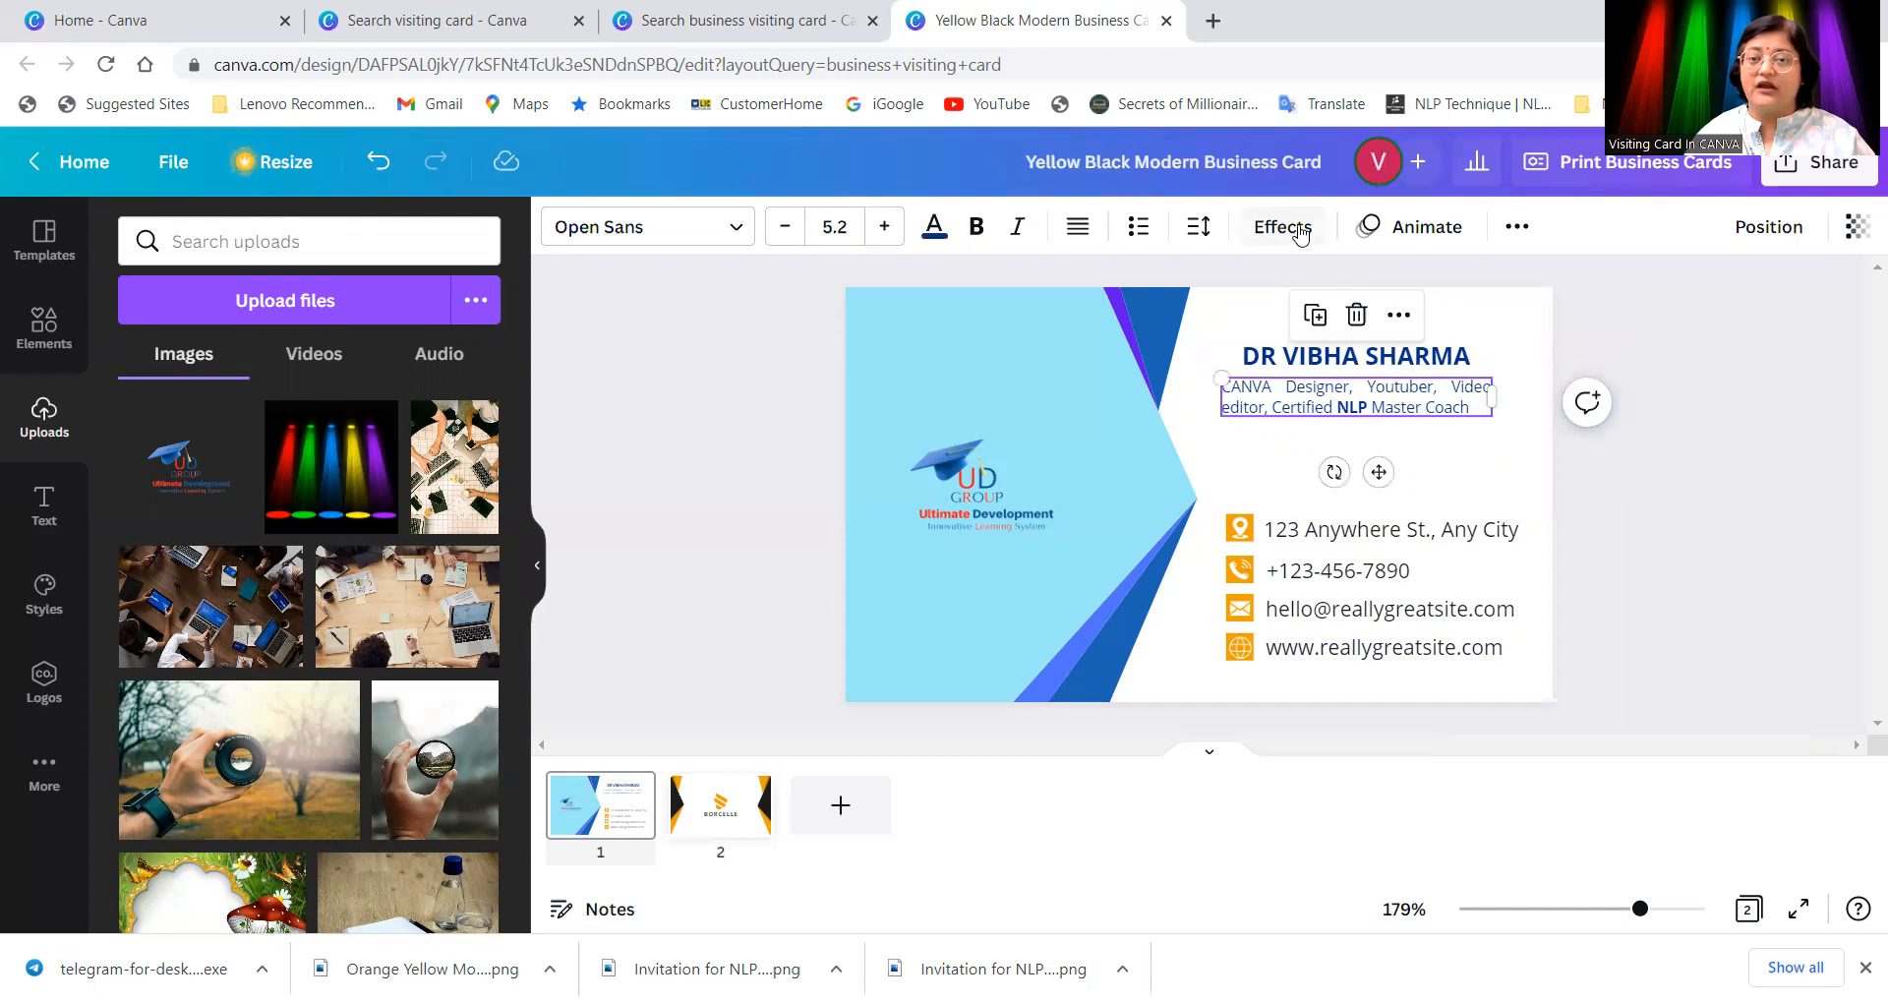
Step: Tighten the caption's letter spacing from 0 to -61, keeping line spacing at 1.4
left_click(1202, 243)
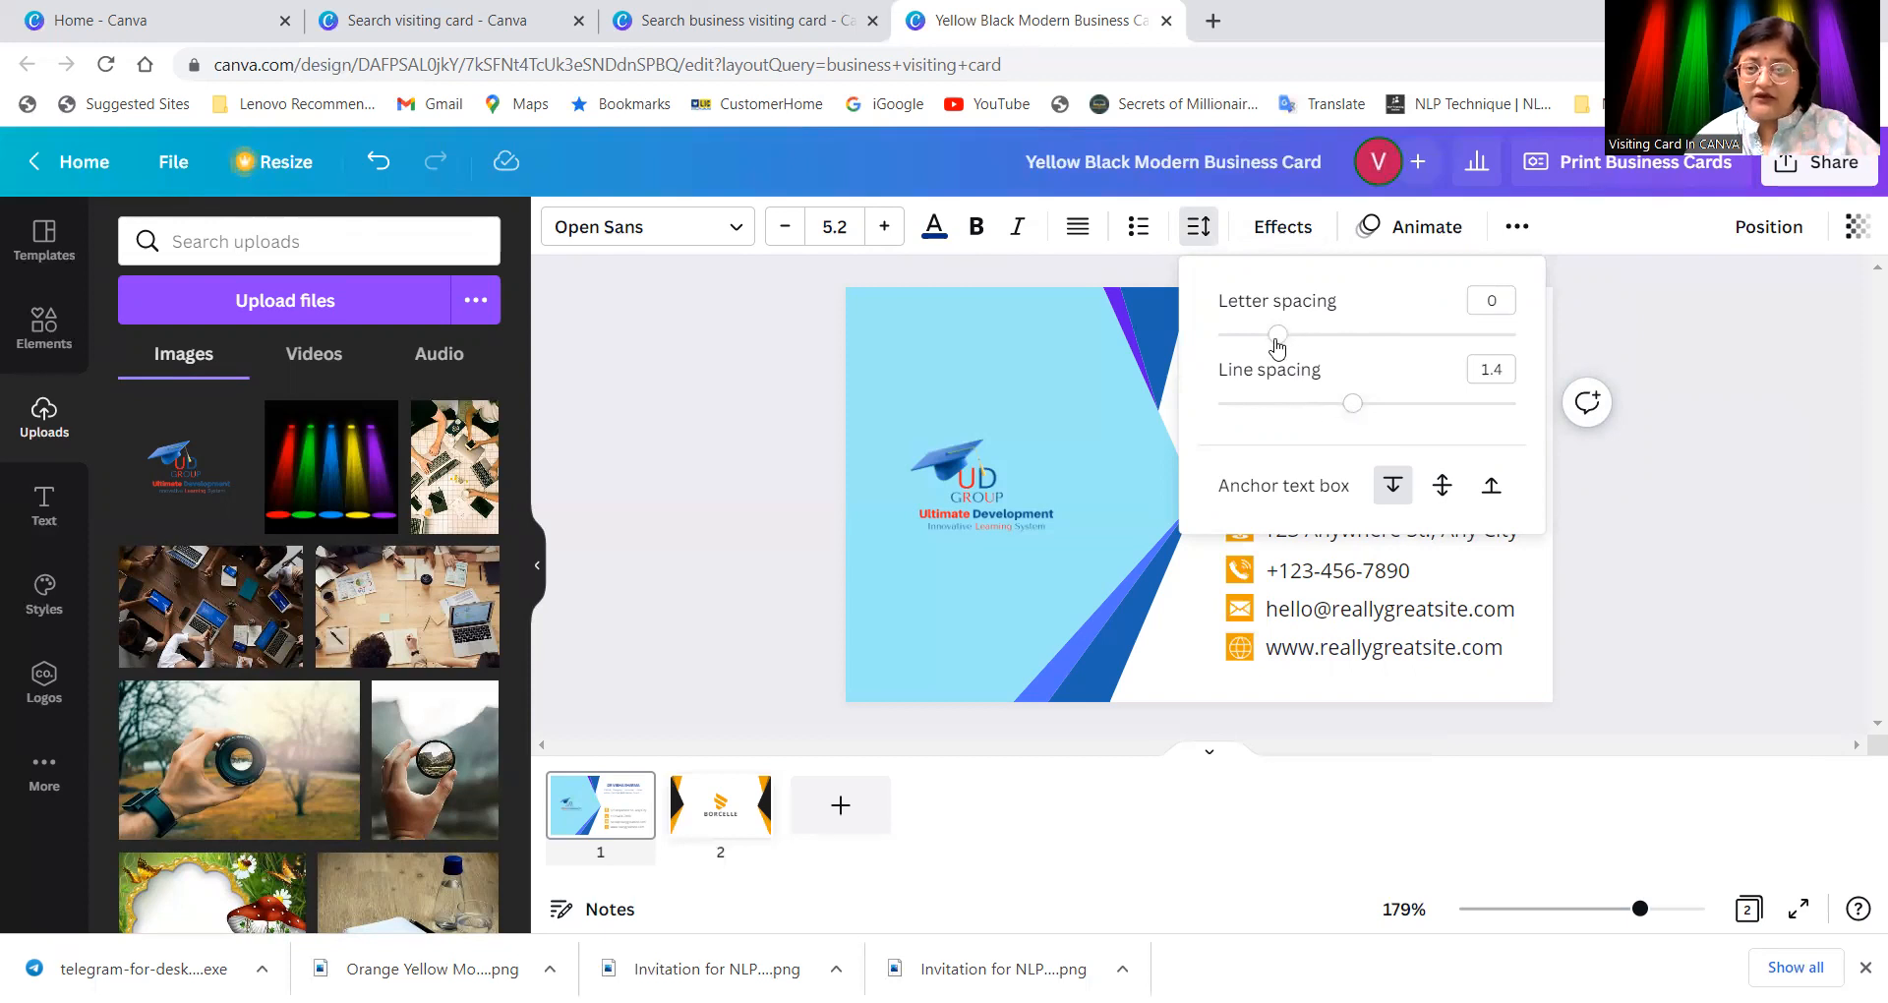
left_click_drag(1276, 339, 1258, 337)
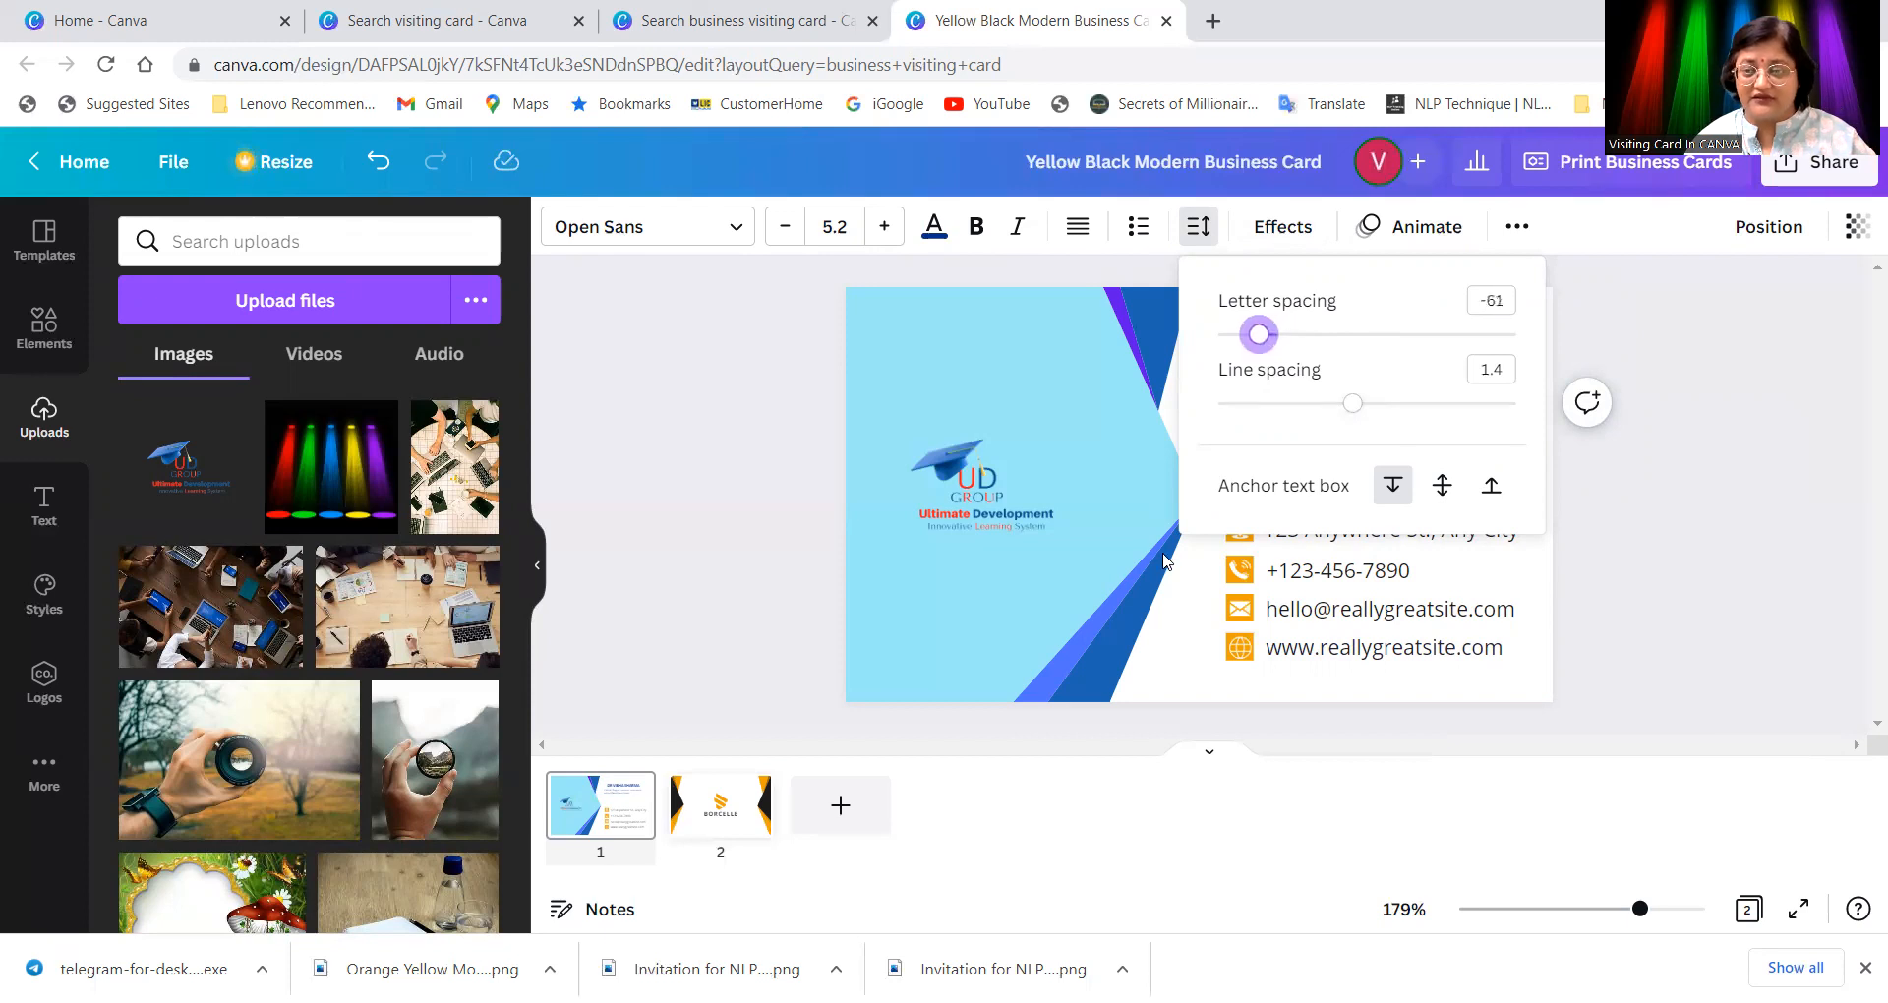
left_click(1224, 675)
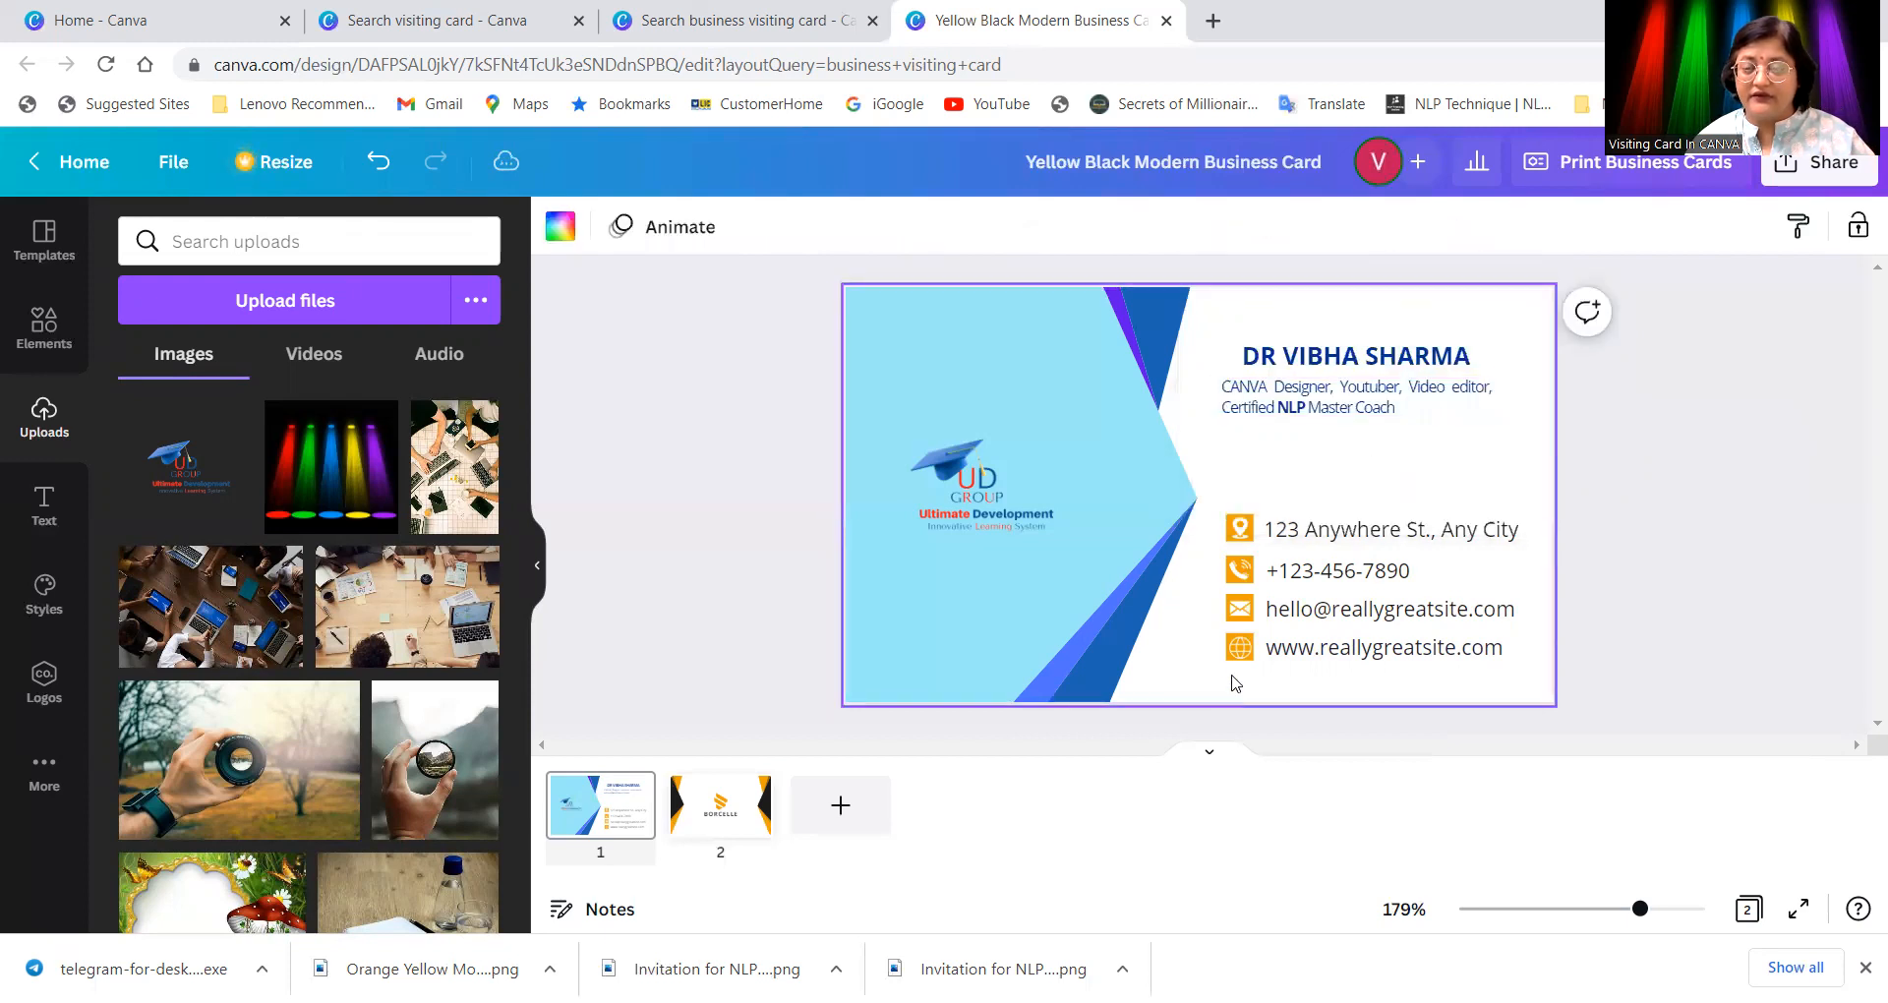
Step: Recolour the caption red, fine-tuning the shade to #ED0B0B in the custom colour picker
left_click(1327, 417)
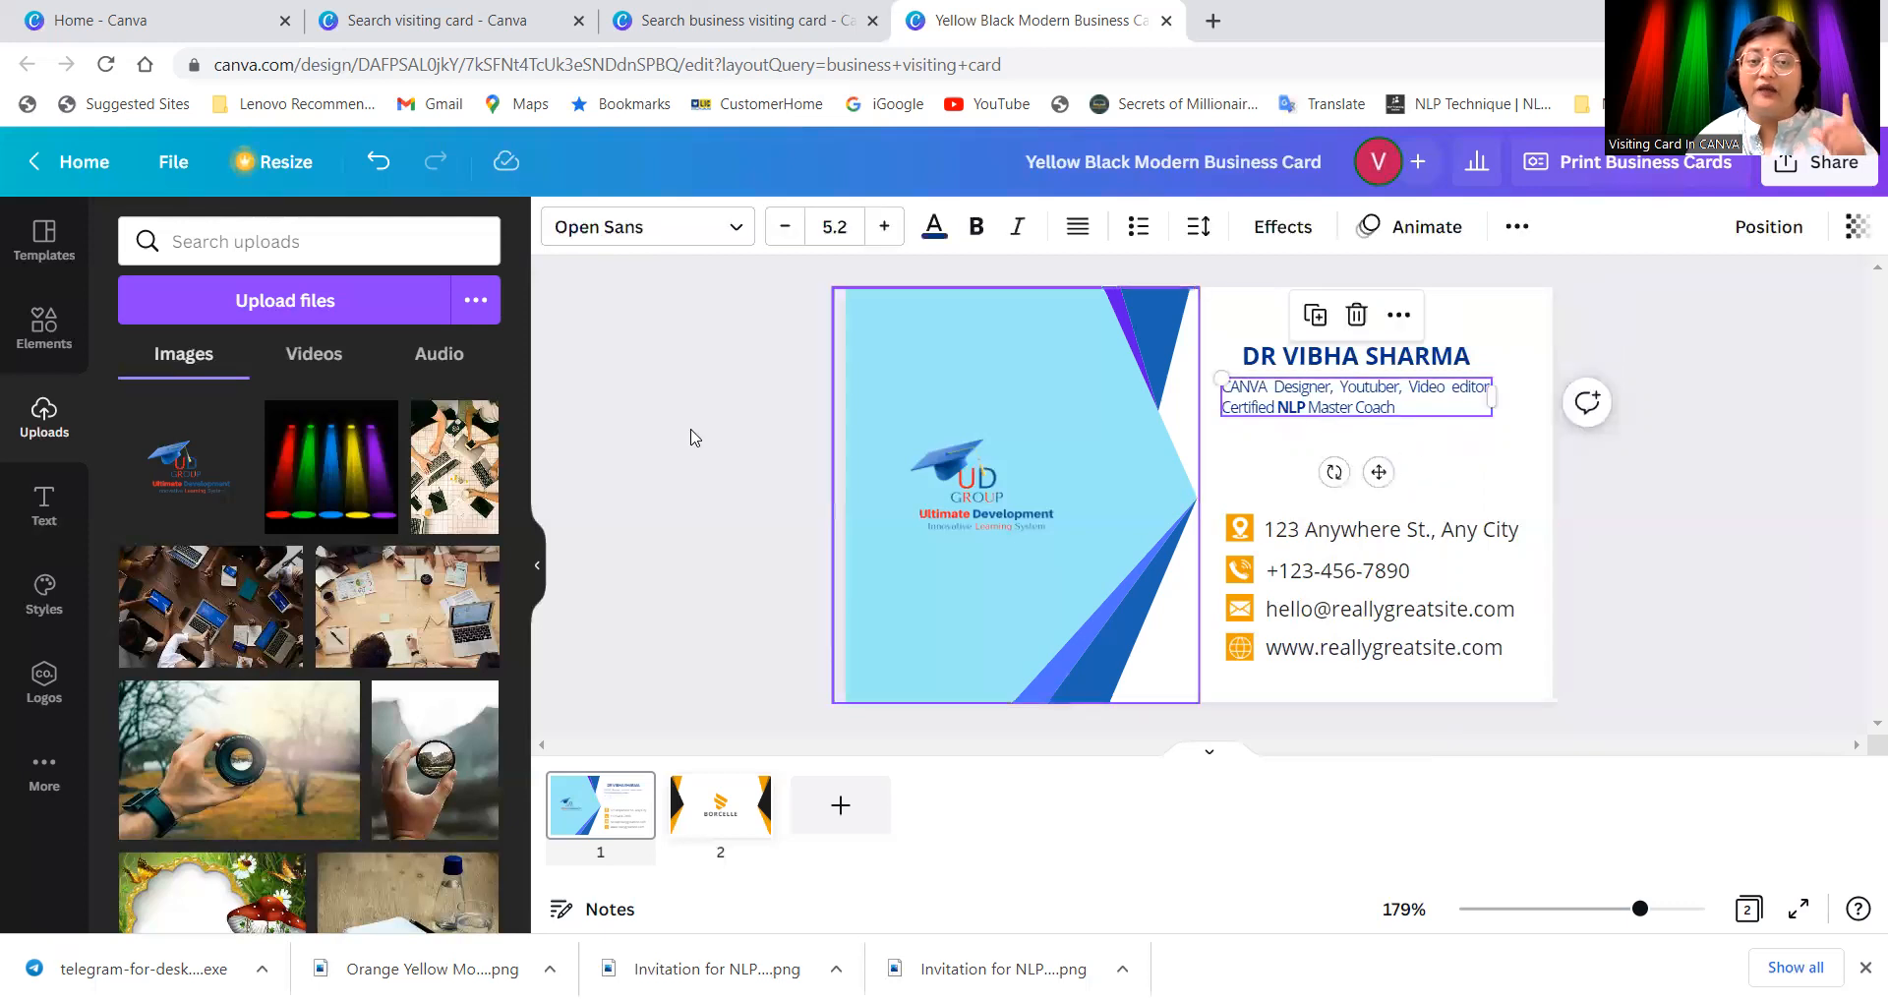
left_click(935, 232)
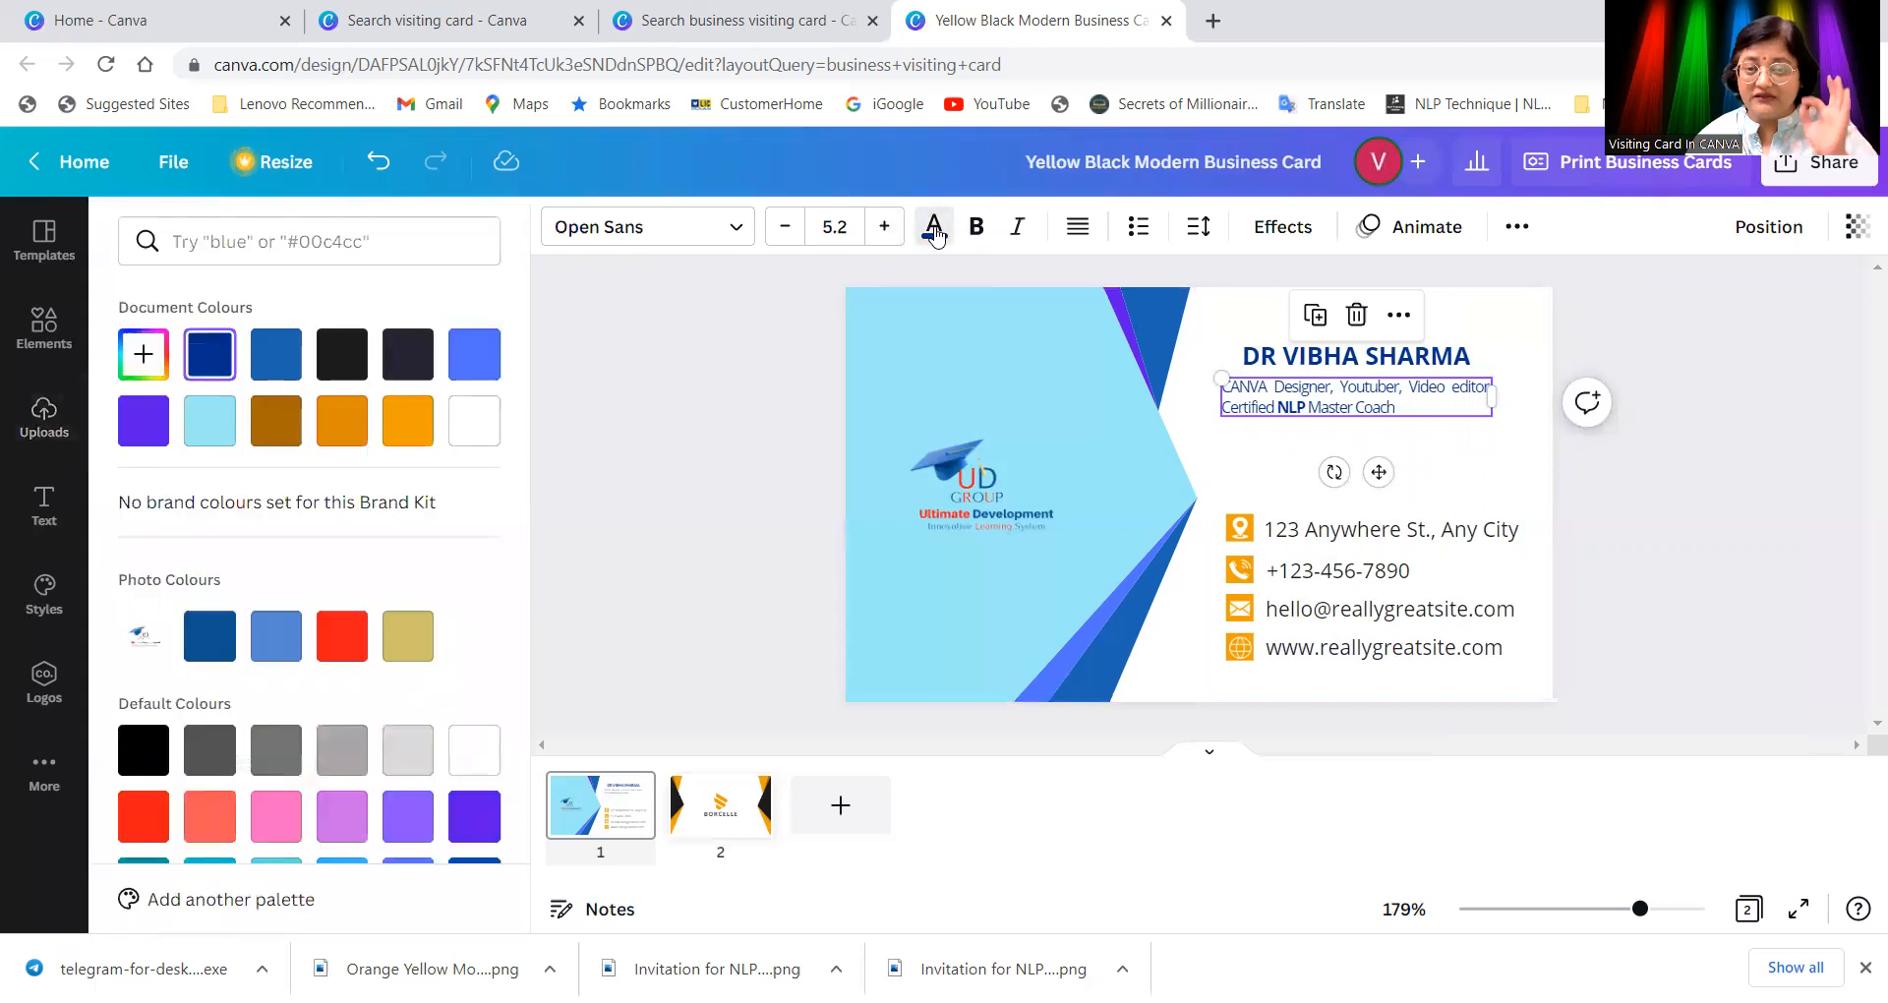
left_click(344, 649)
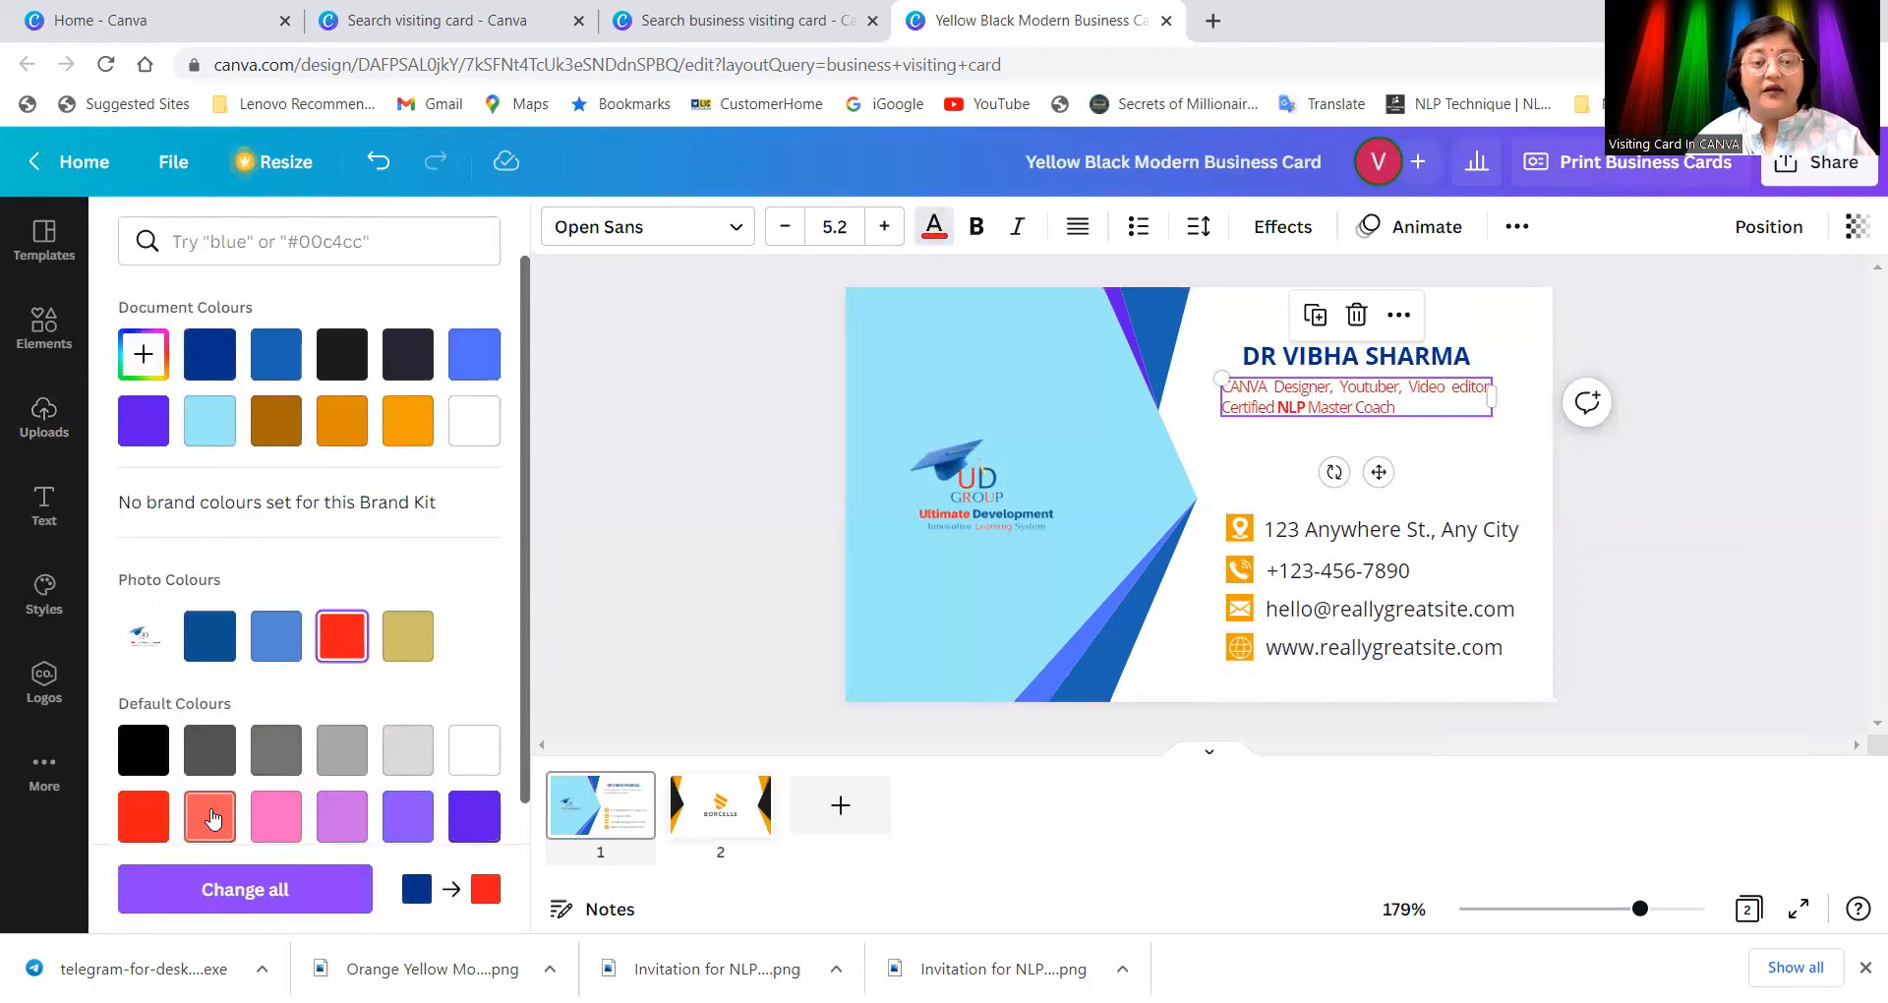
left_click(139, 359)
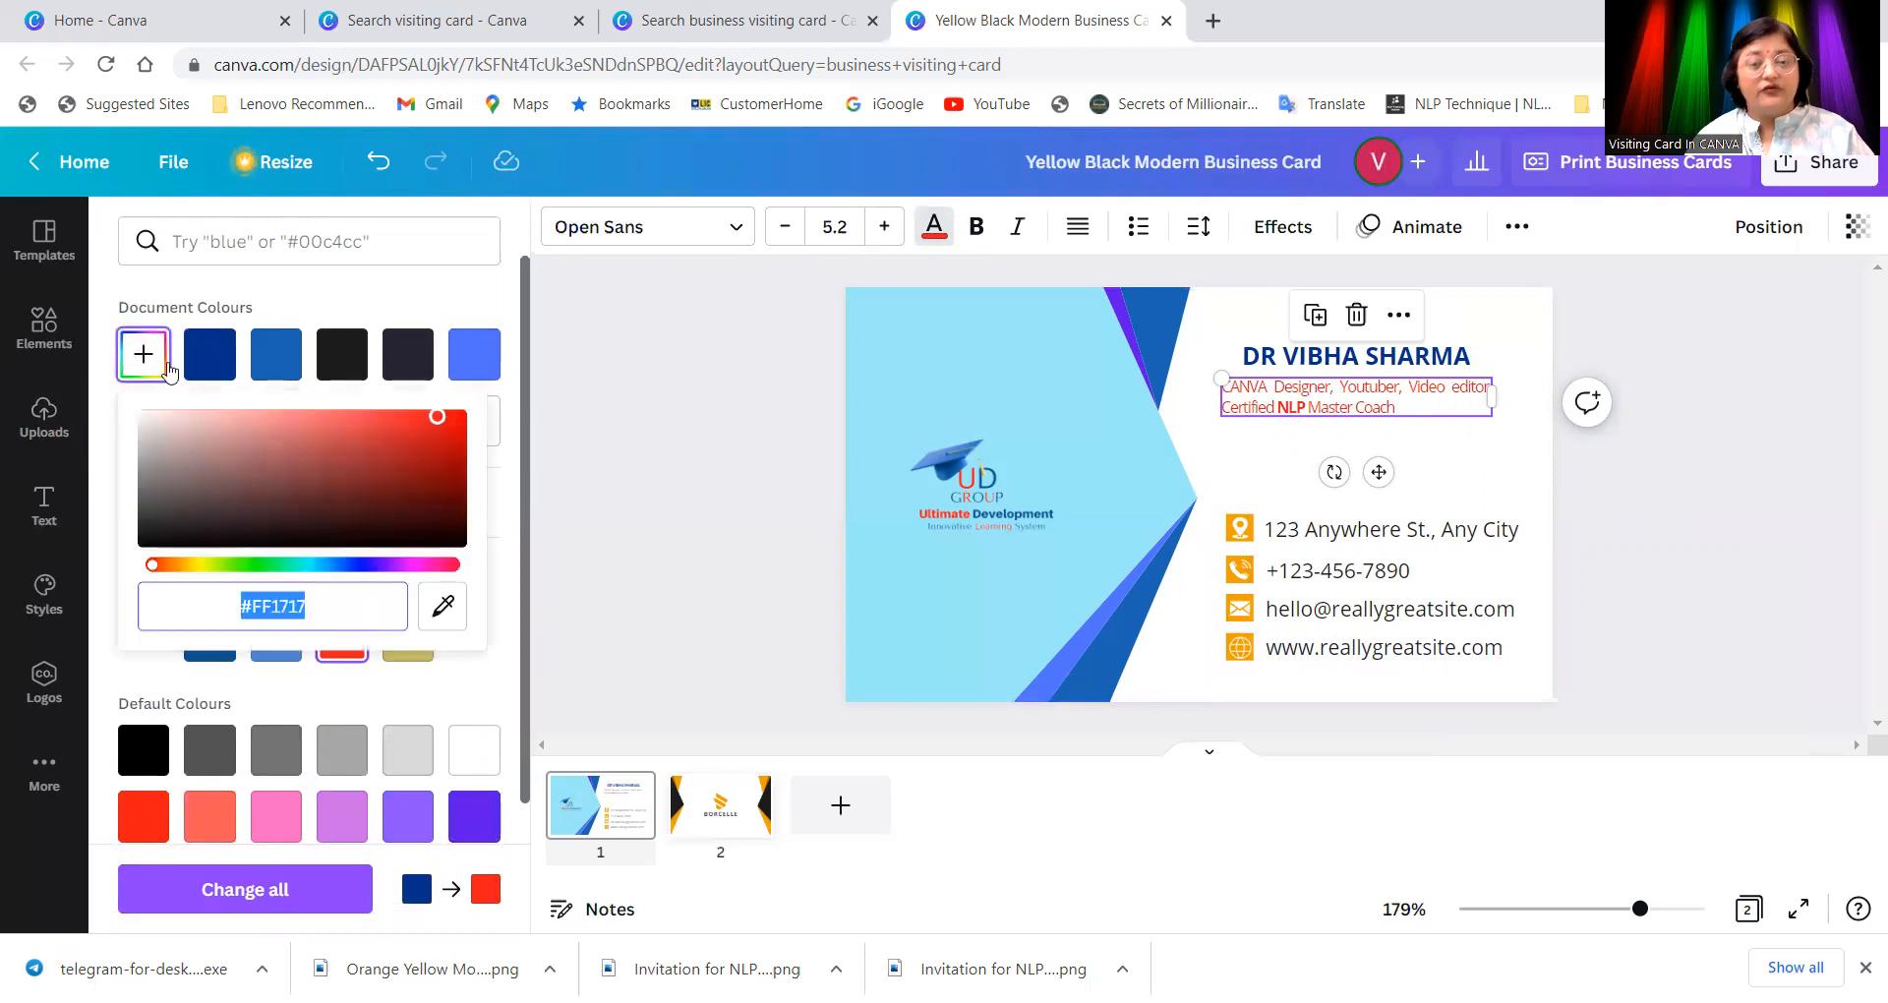
mouse_move(440, 423)
left_mouse_down()
mouse_move(350, 419)
mouse_move(226, 464)
mouse_move(392, 468)
mouse_move(455, 419)
left_mouse_up()
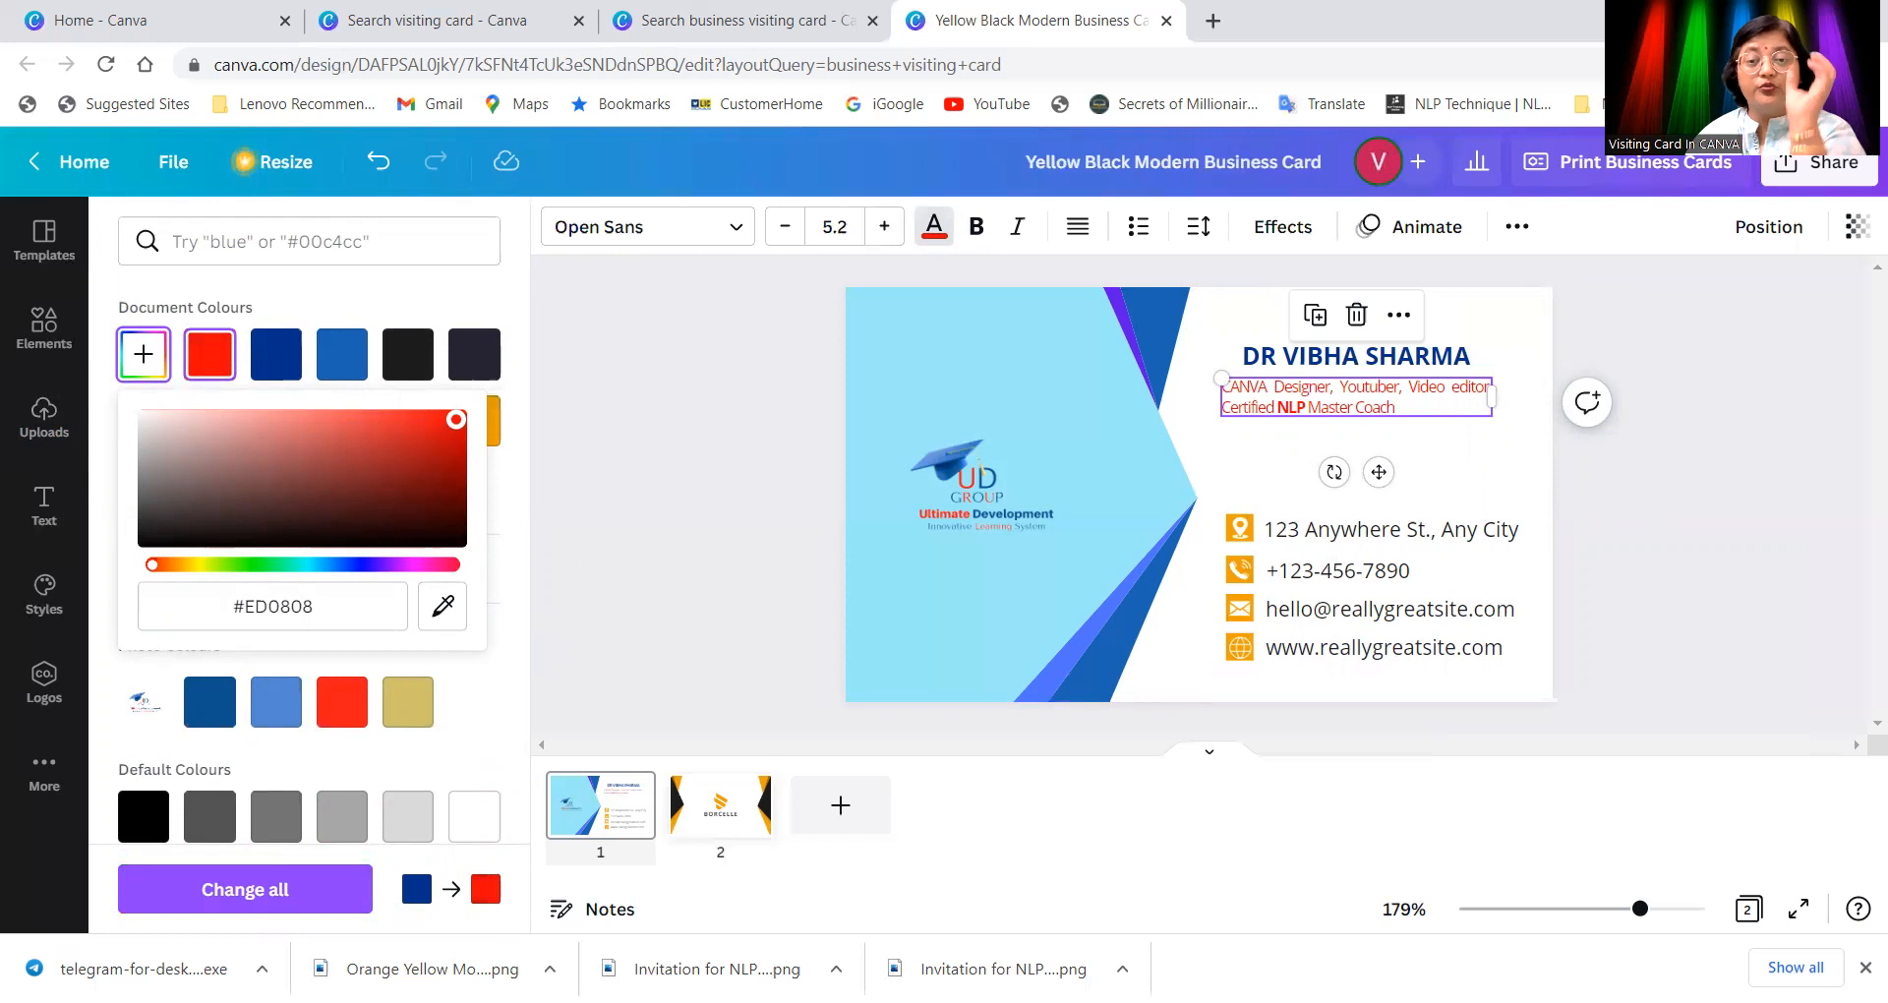
left_click_drag(455, 419, 451, 419)
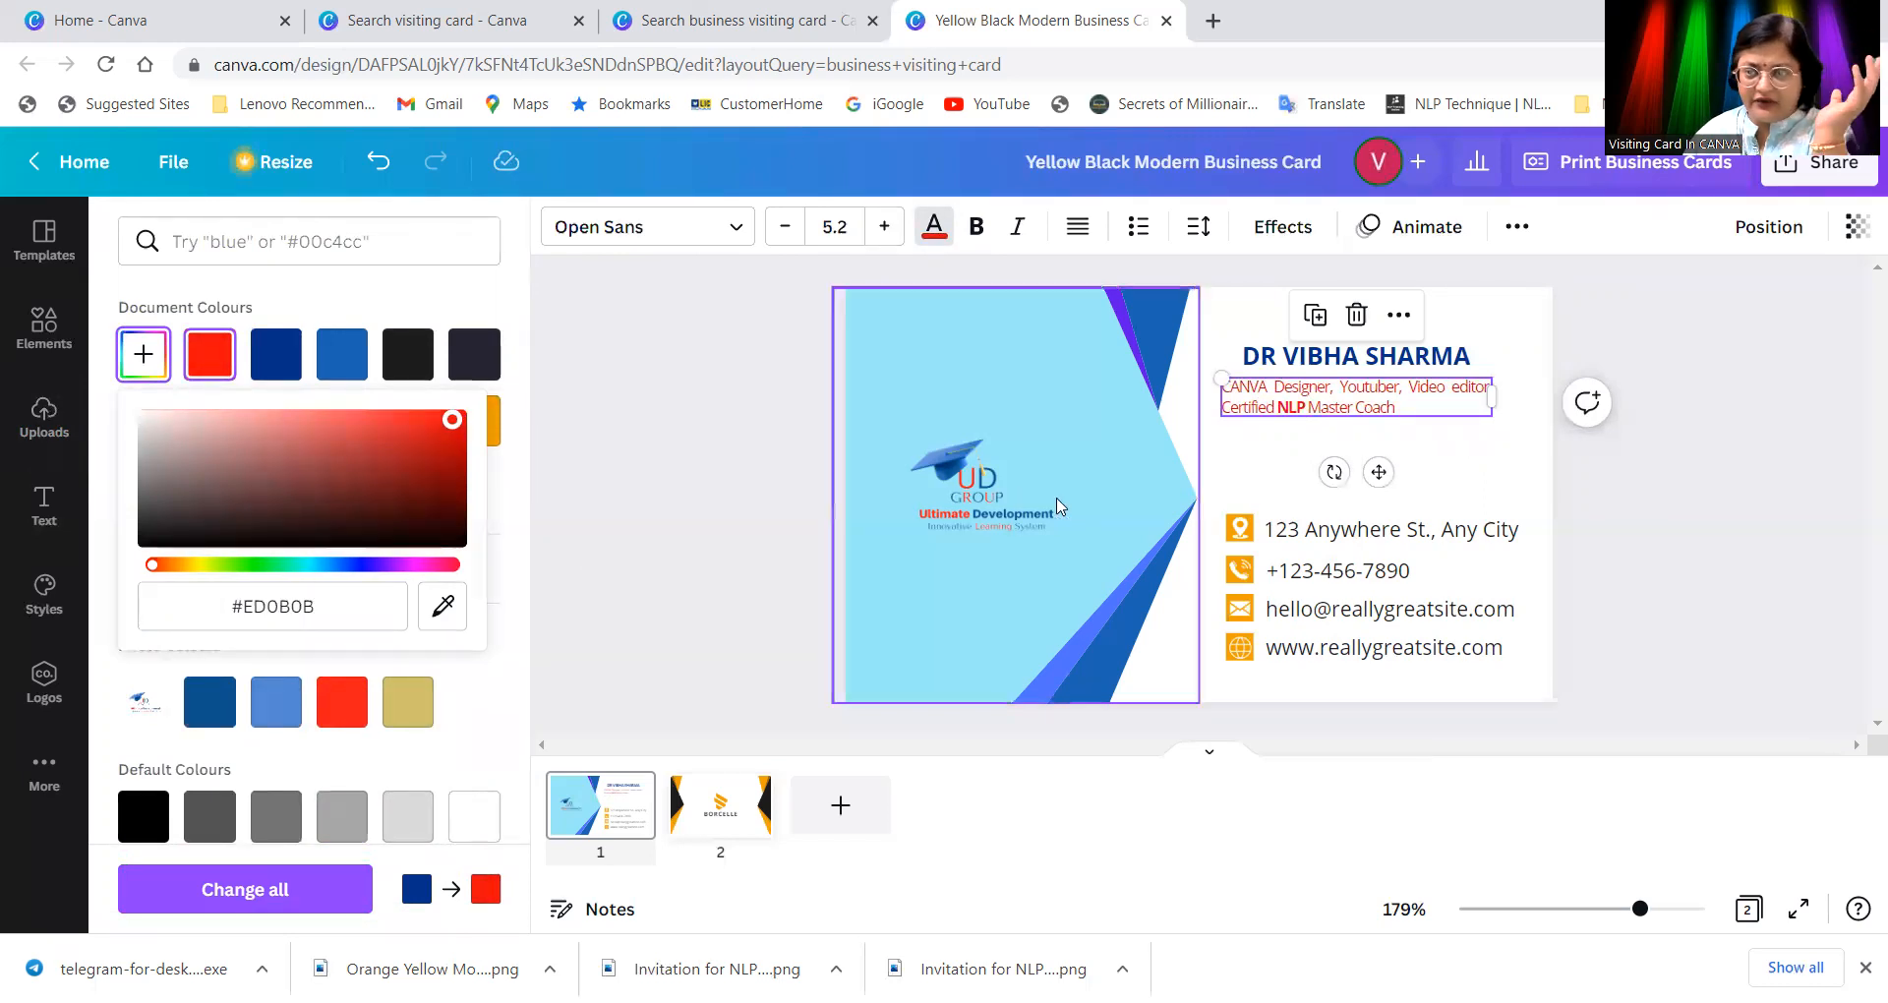
left_click(1442, 479)
left_click(1357, 548)
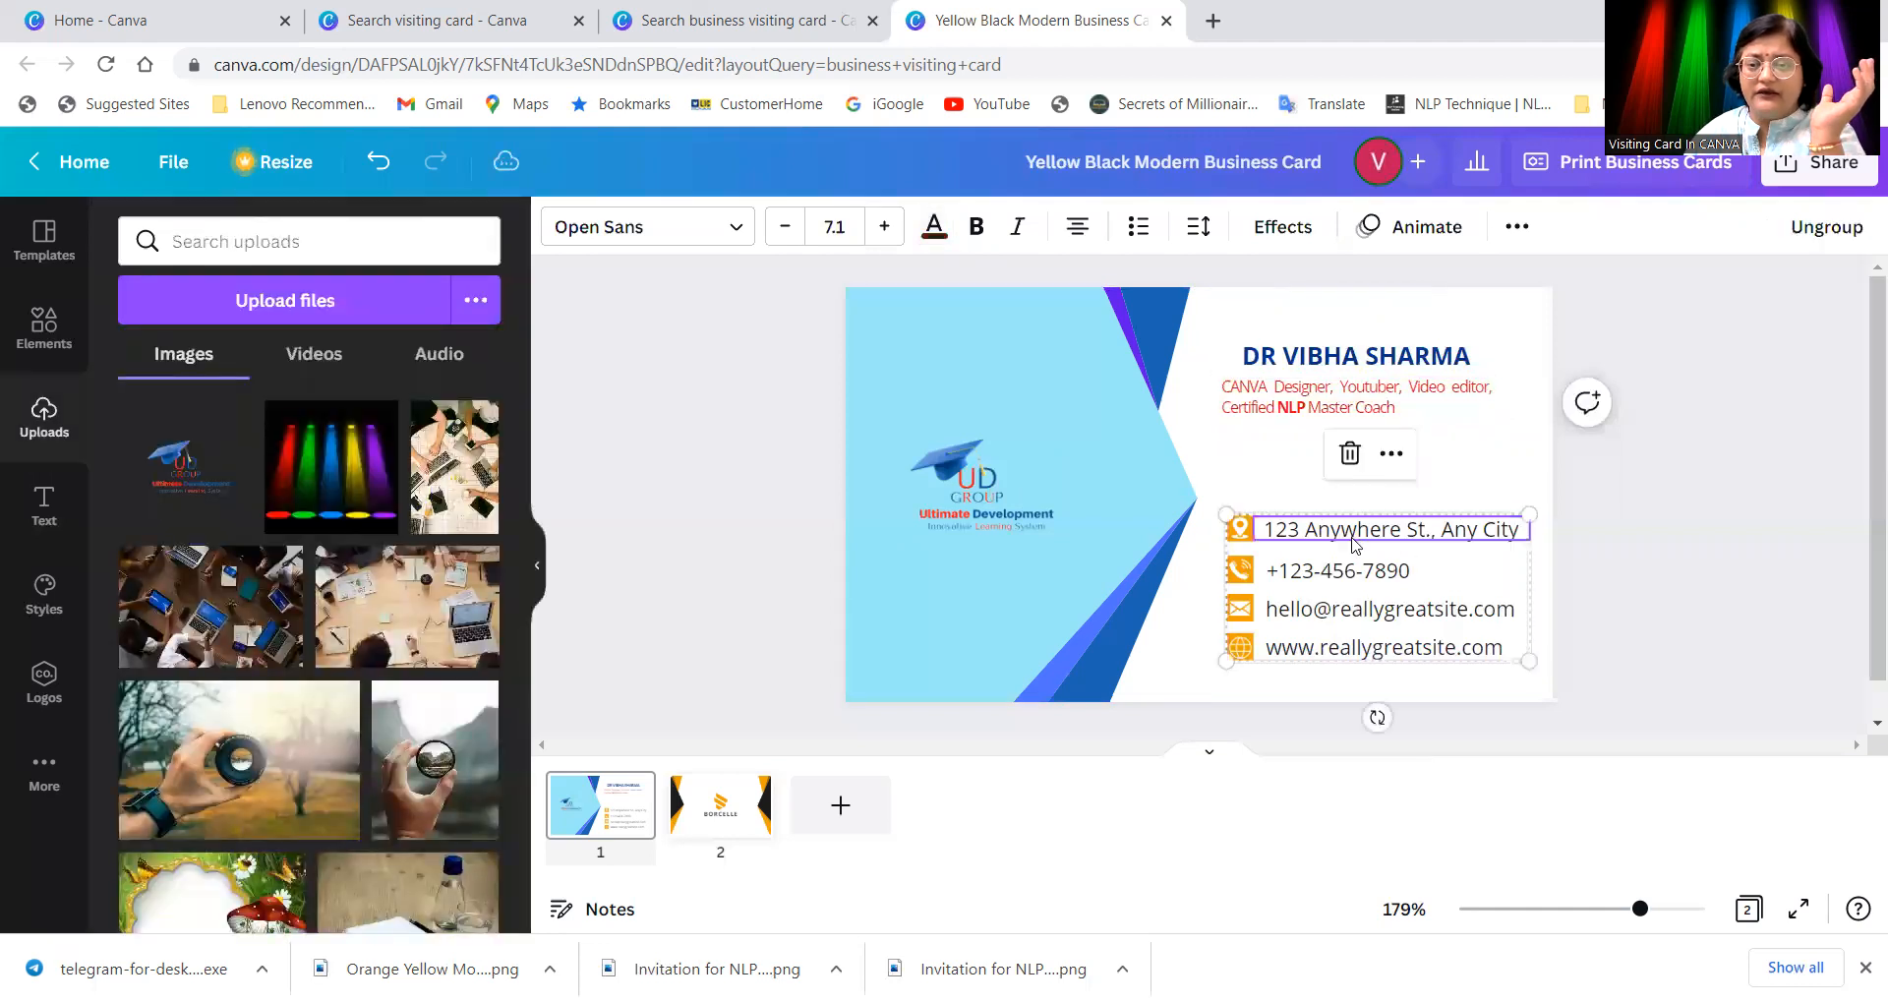
double_click(1274, 531)
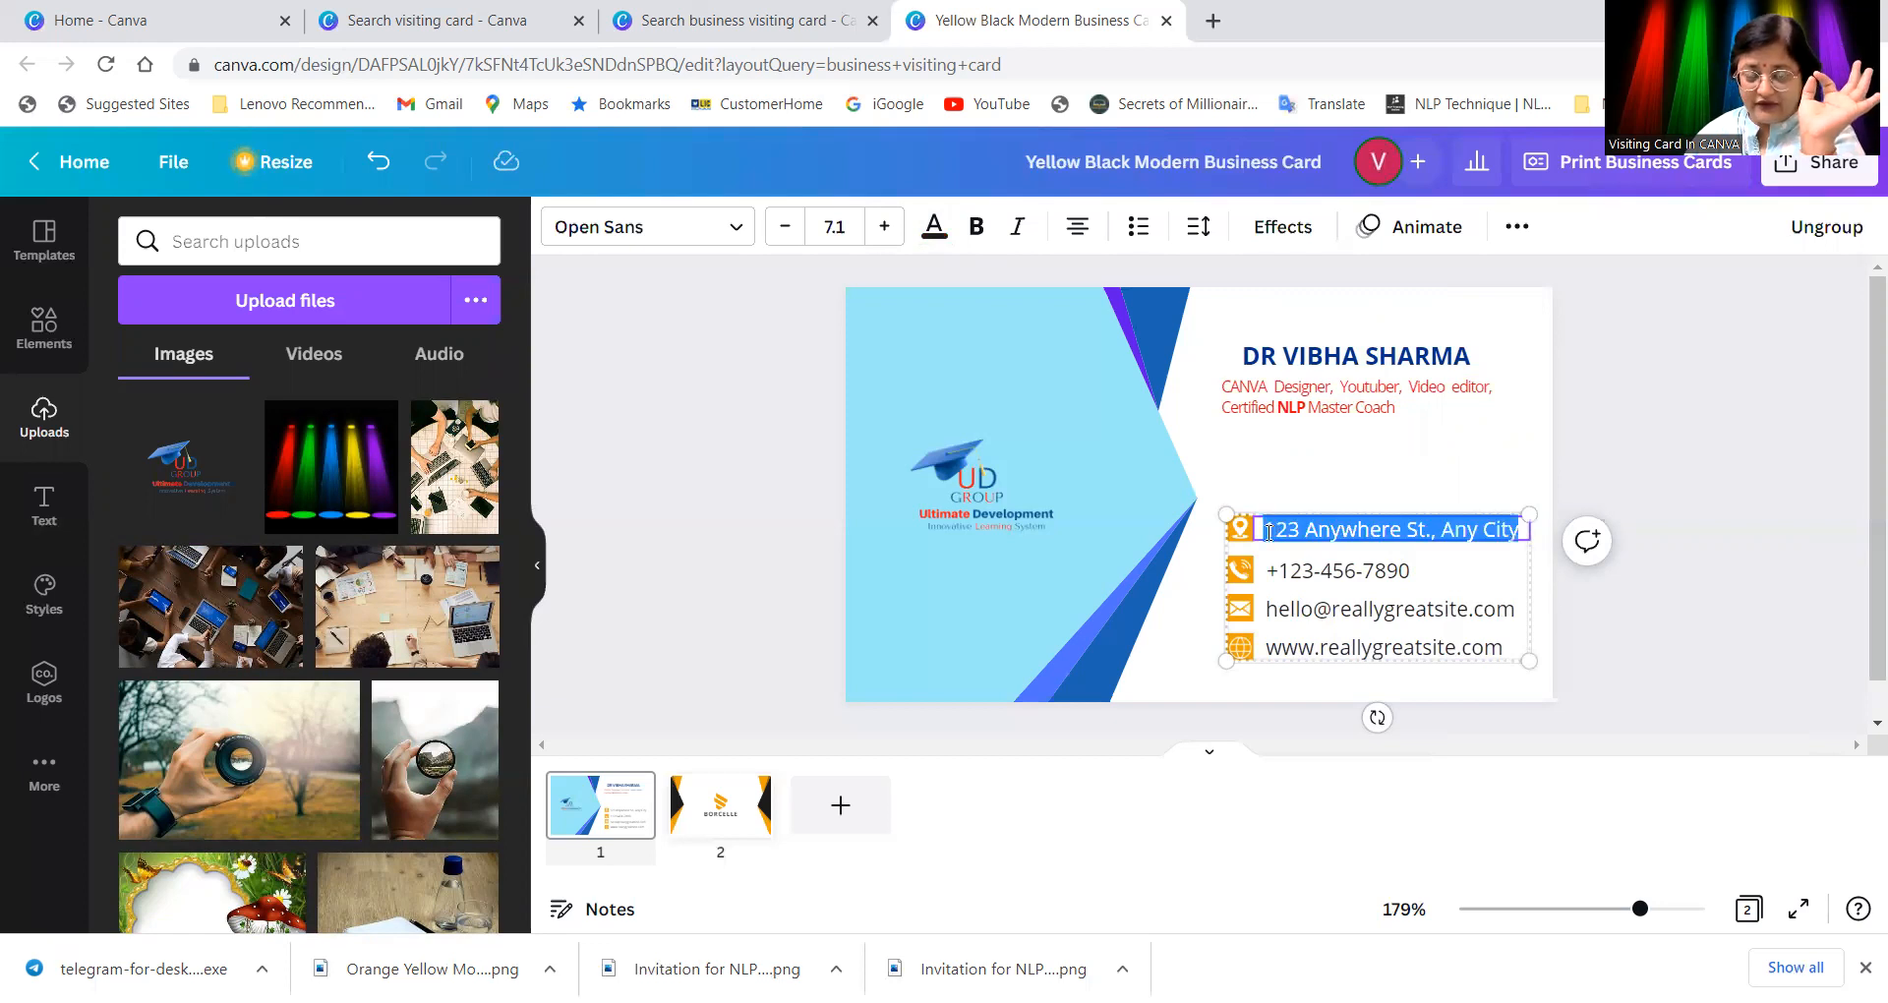
left_click(1357, 531)
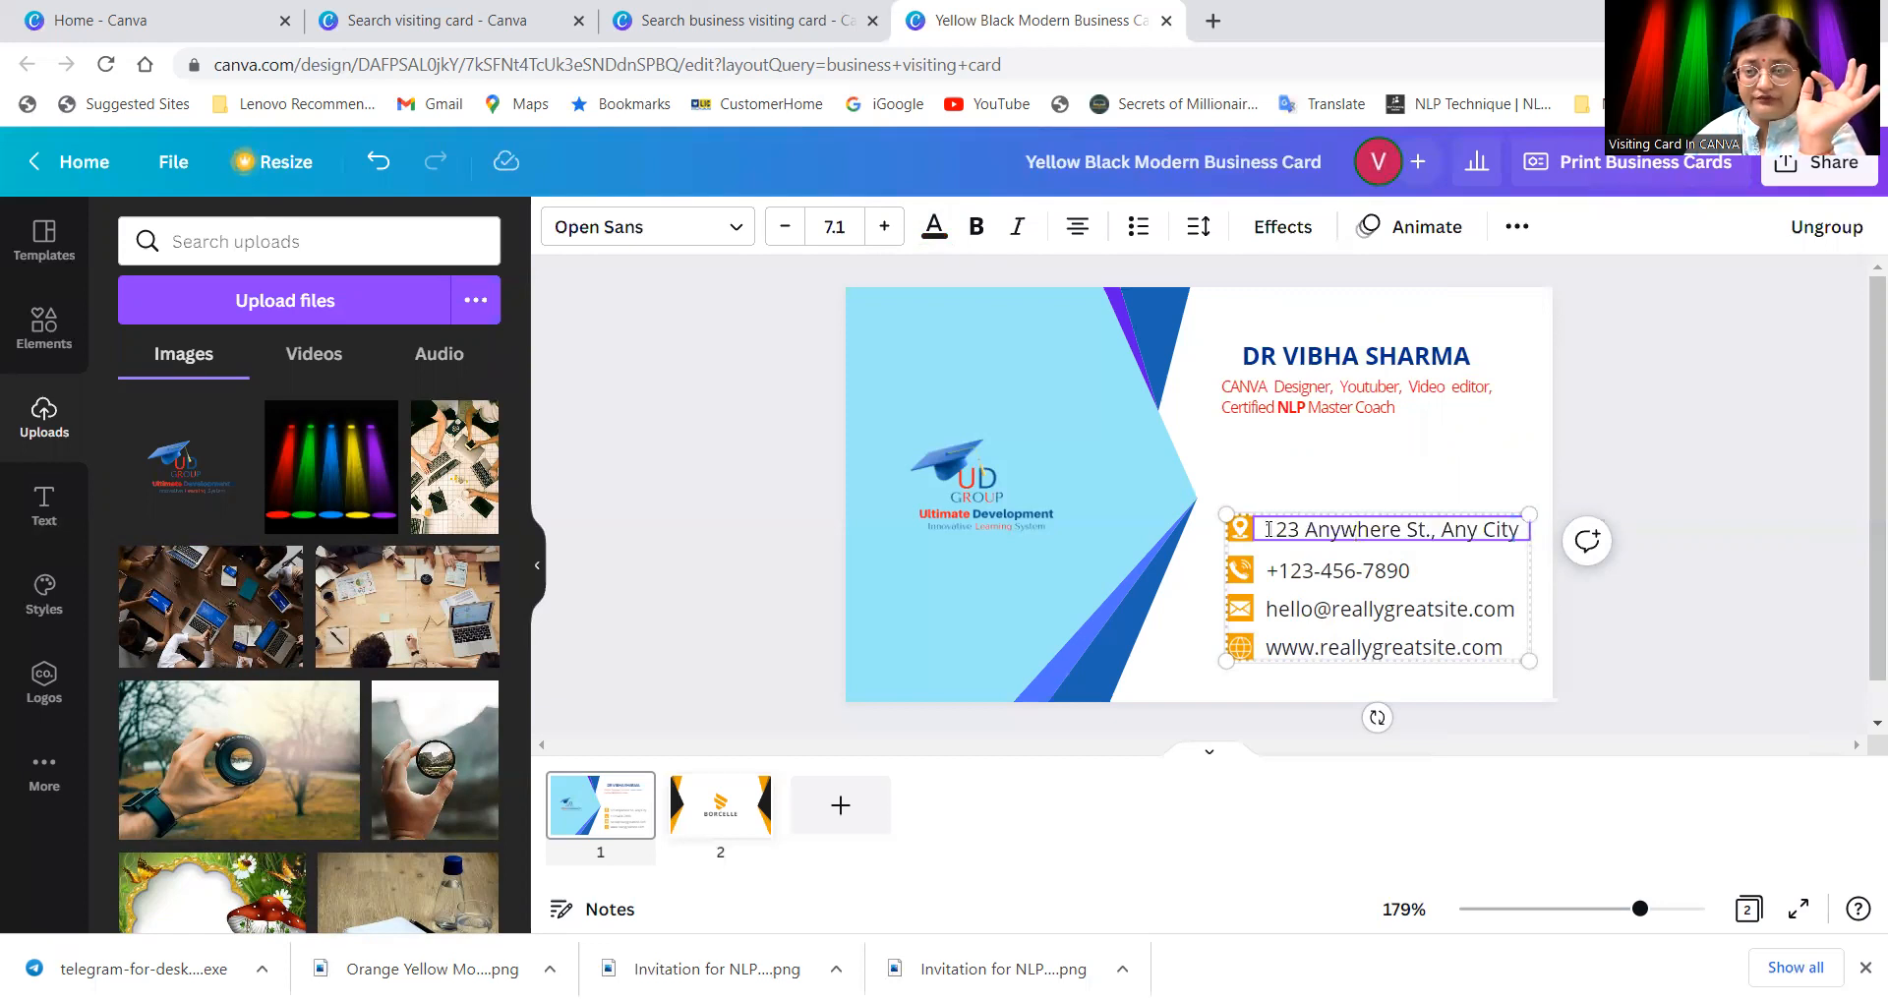
left_click_drag(1268, 529, 1511, 529)
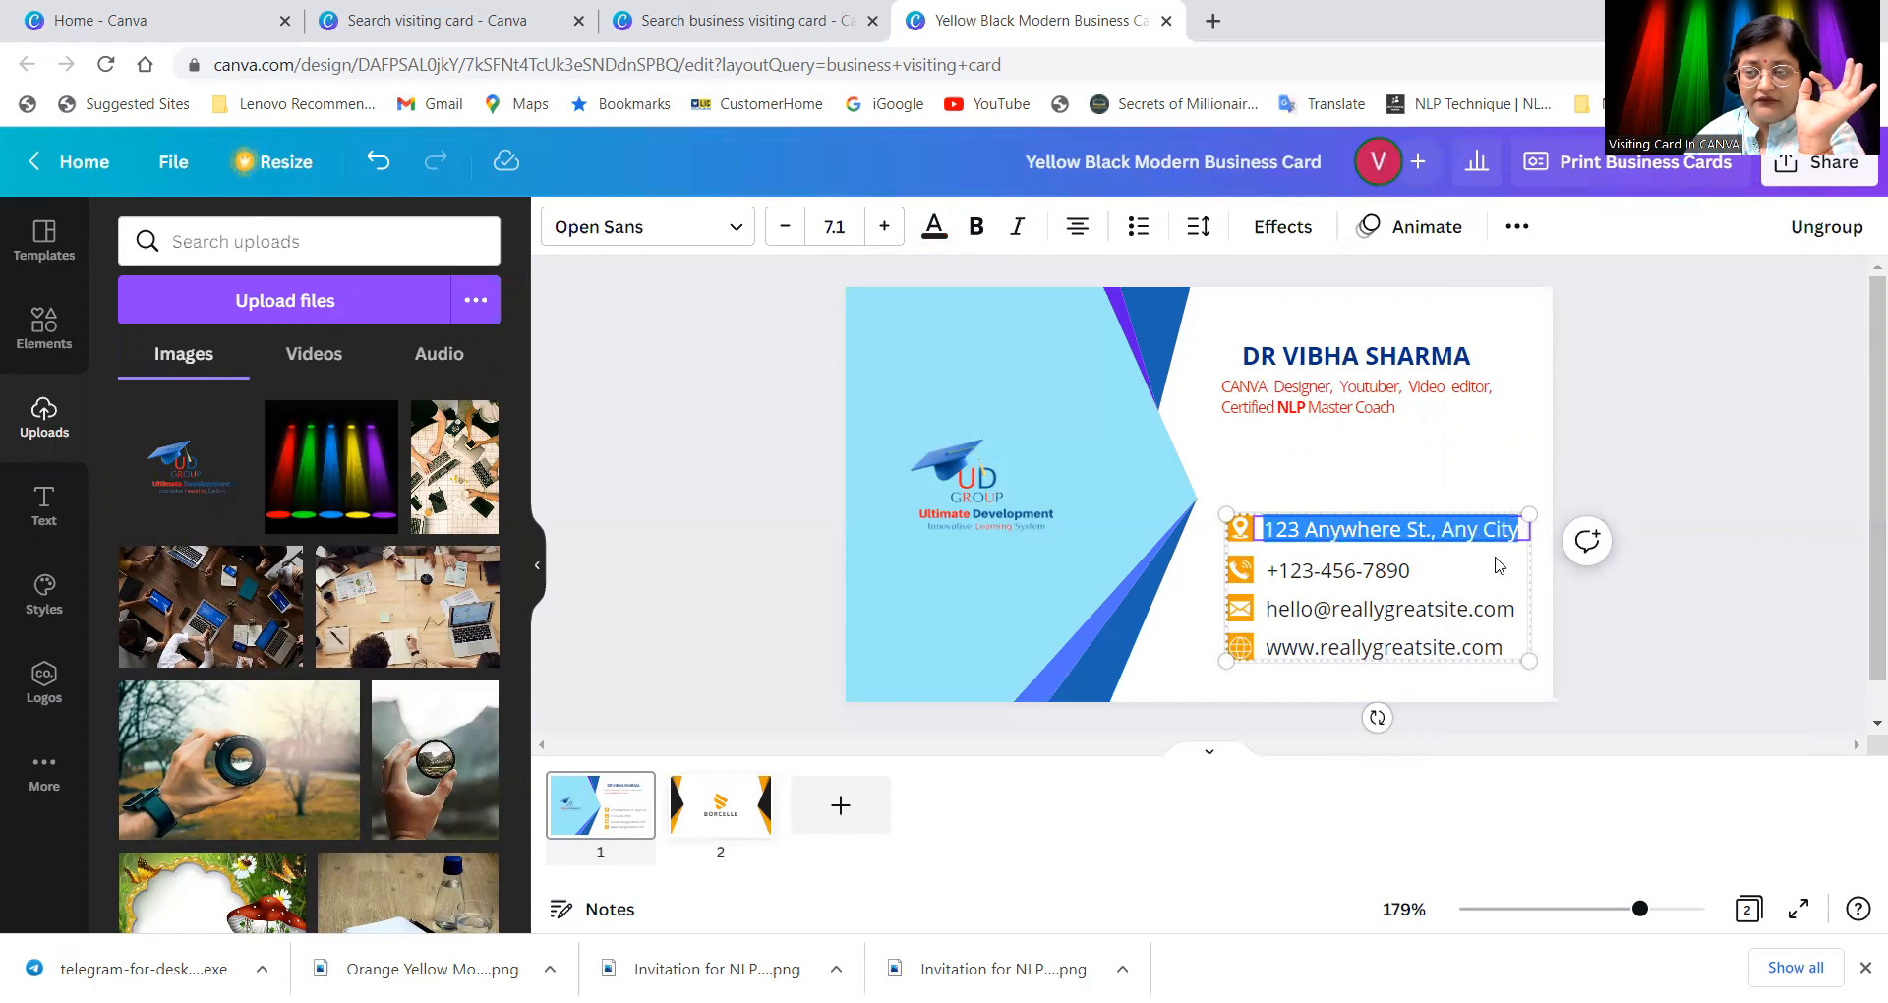
double_click(1333, 572)
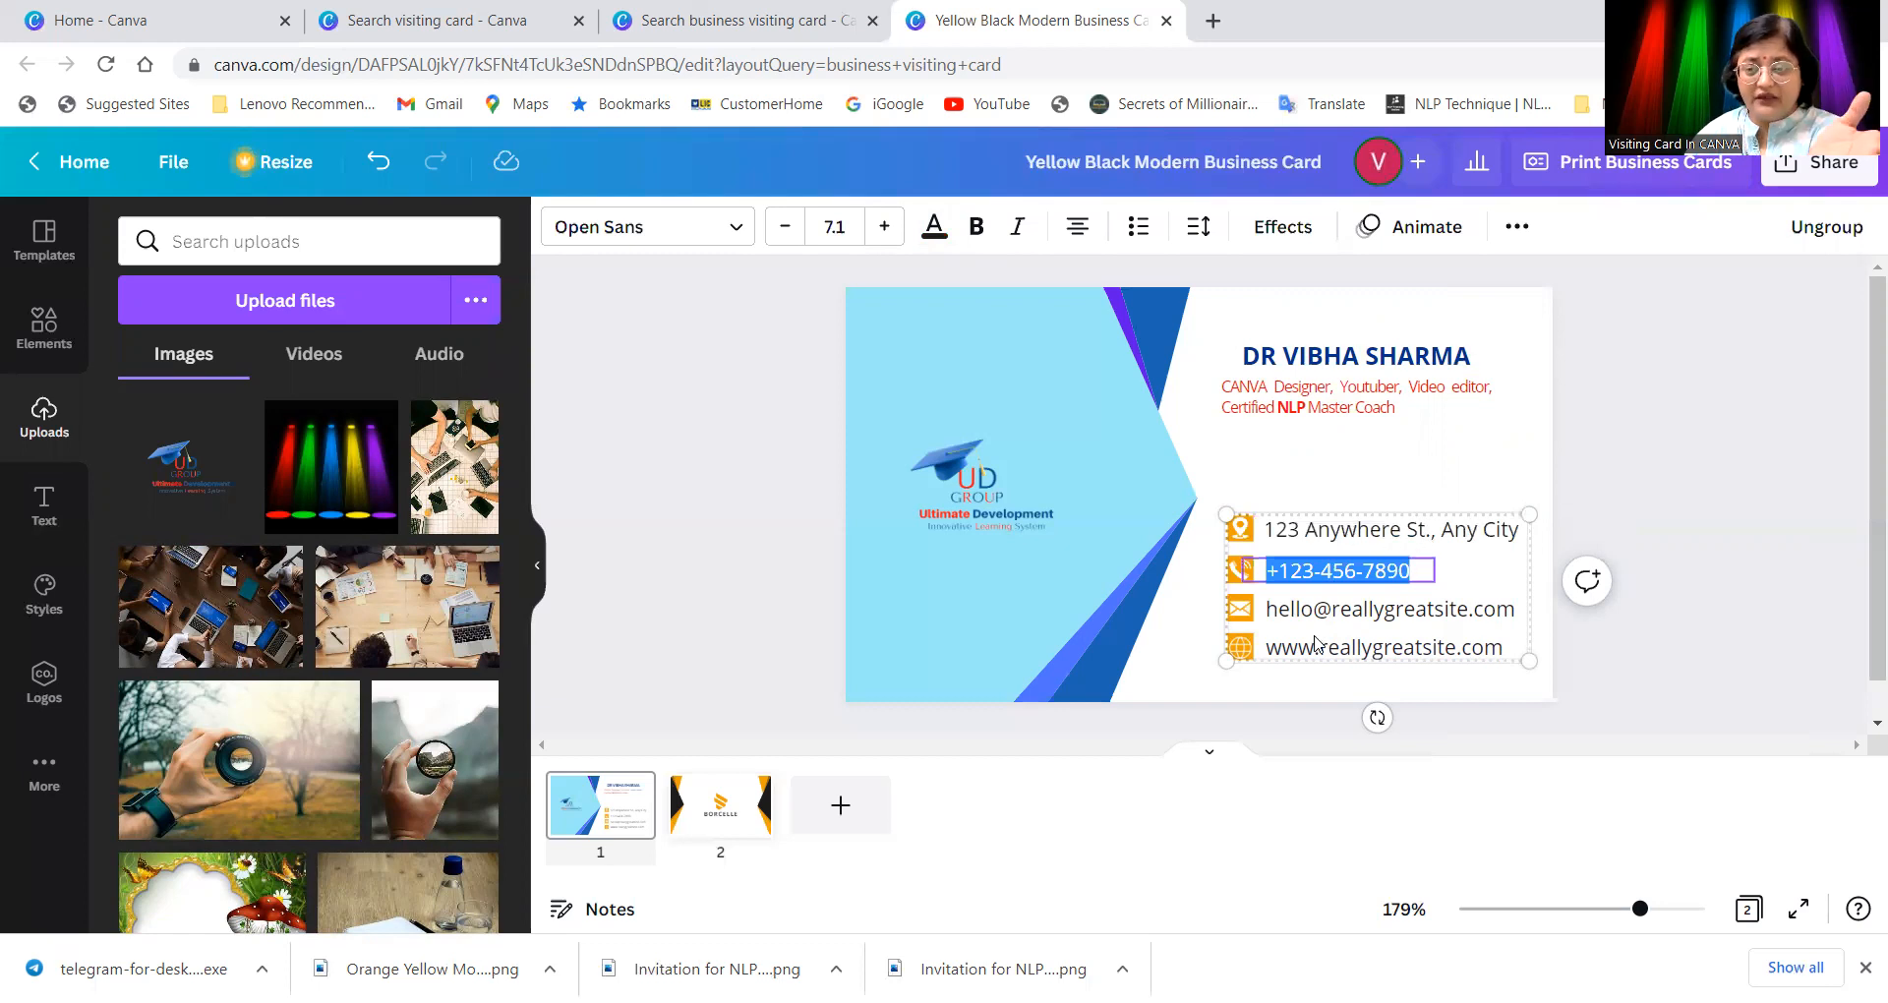
left_click(1365, 618)
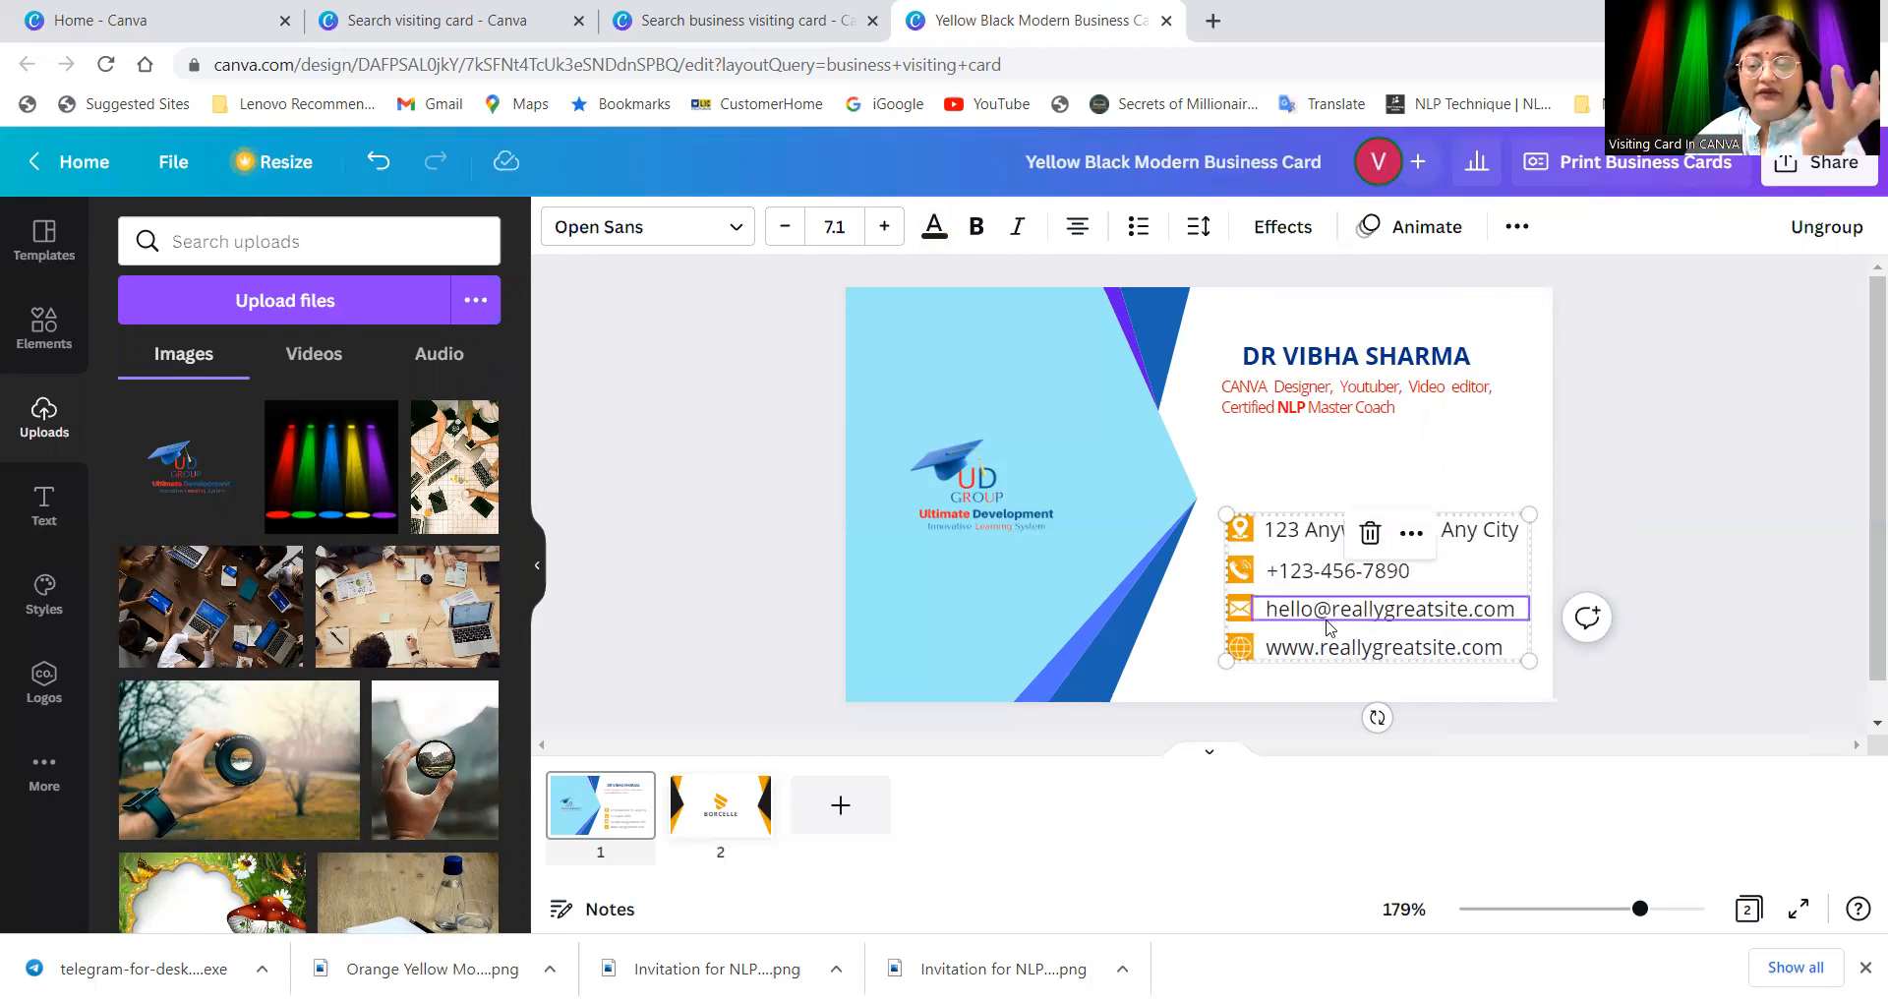
left_click(1239, 615)
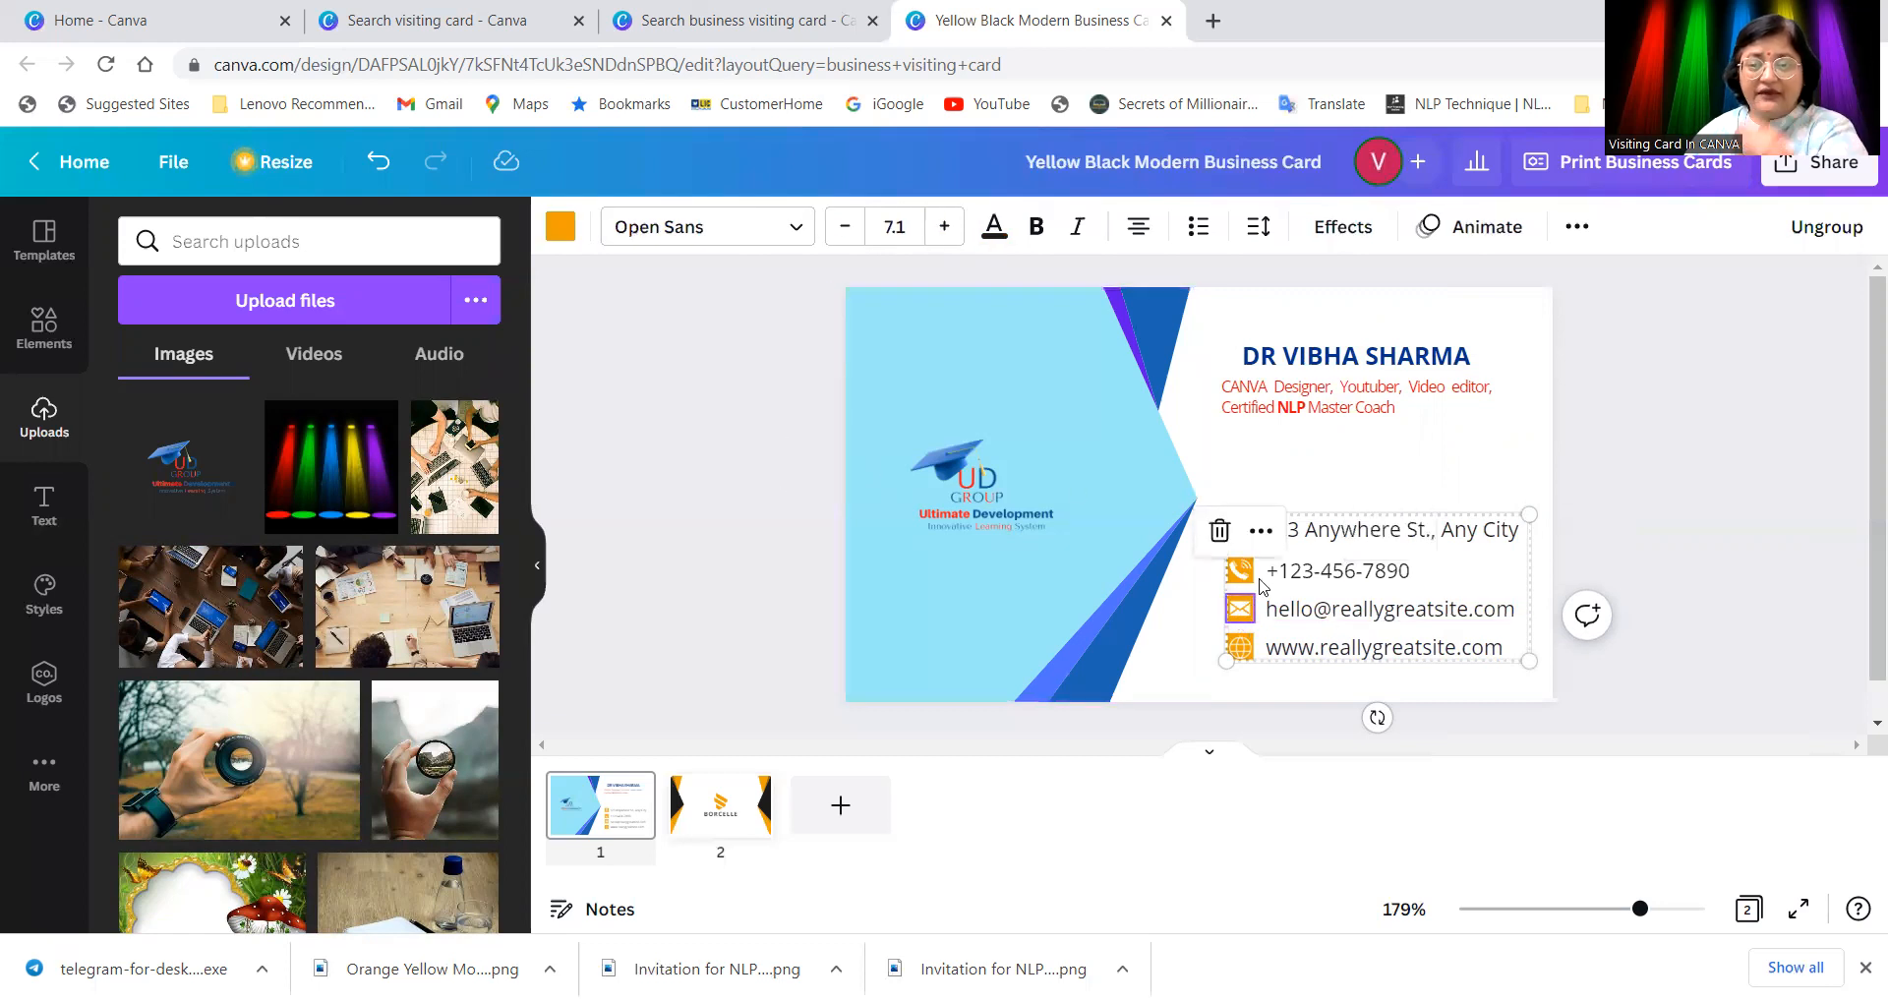
left_click(1298, 482)
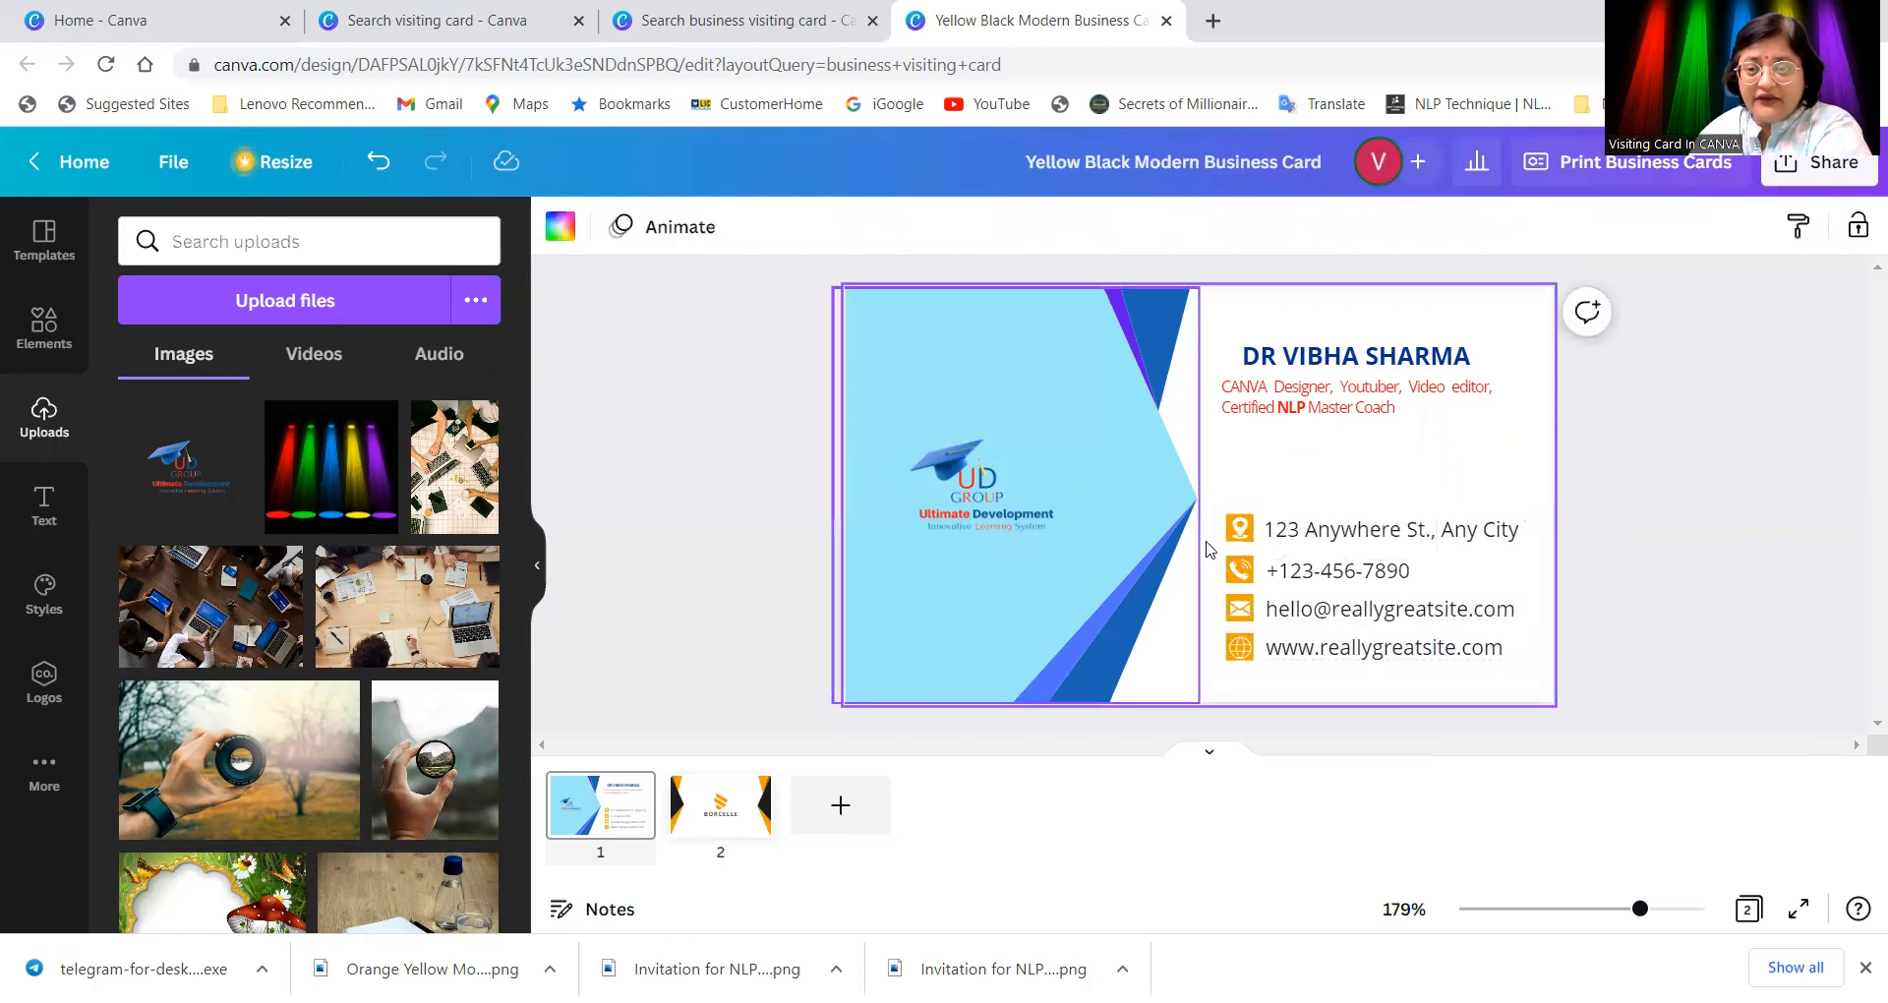
left_click(1236, 531)
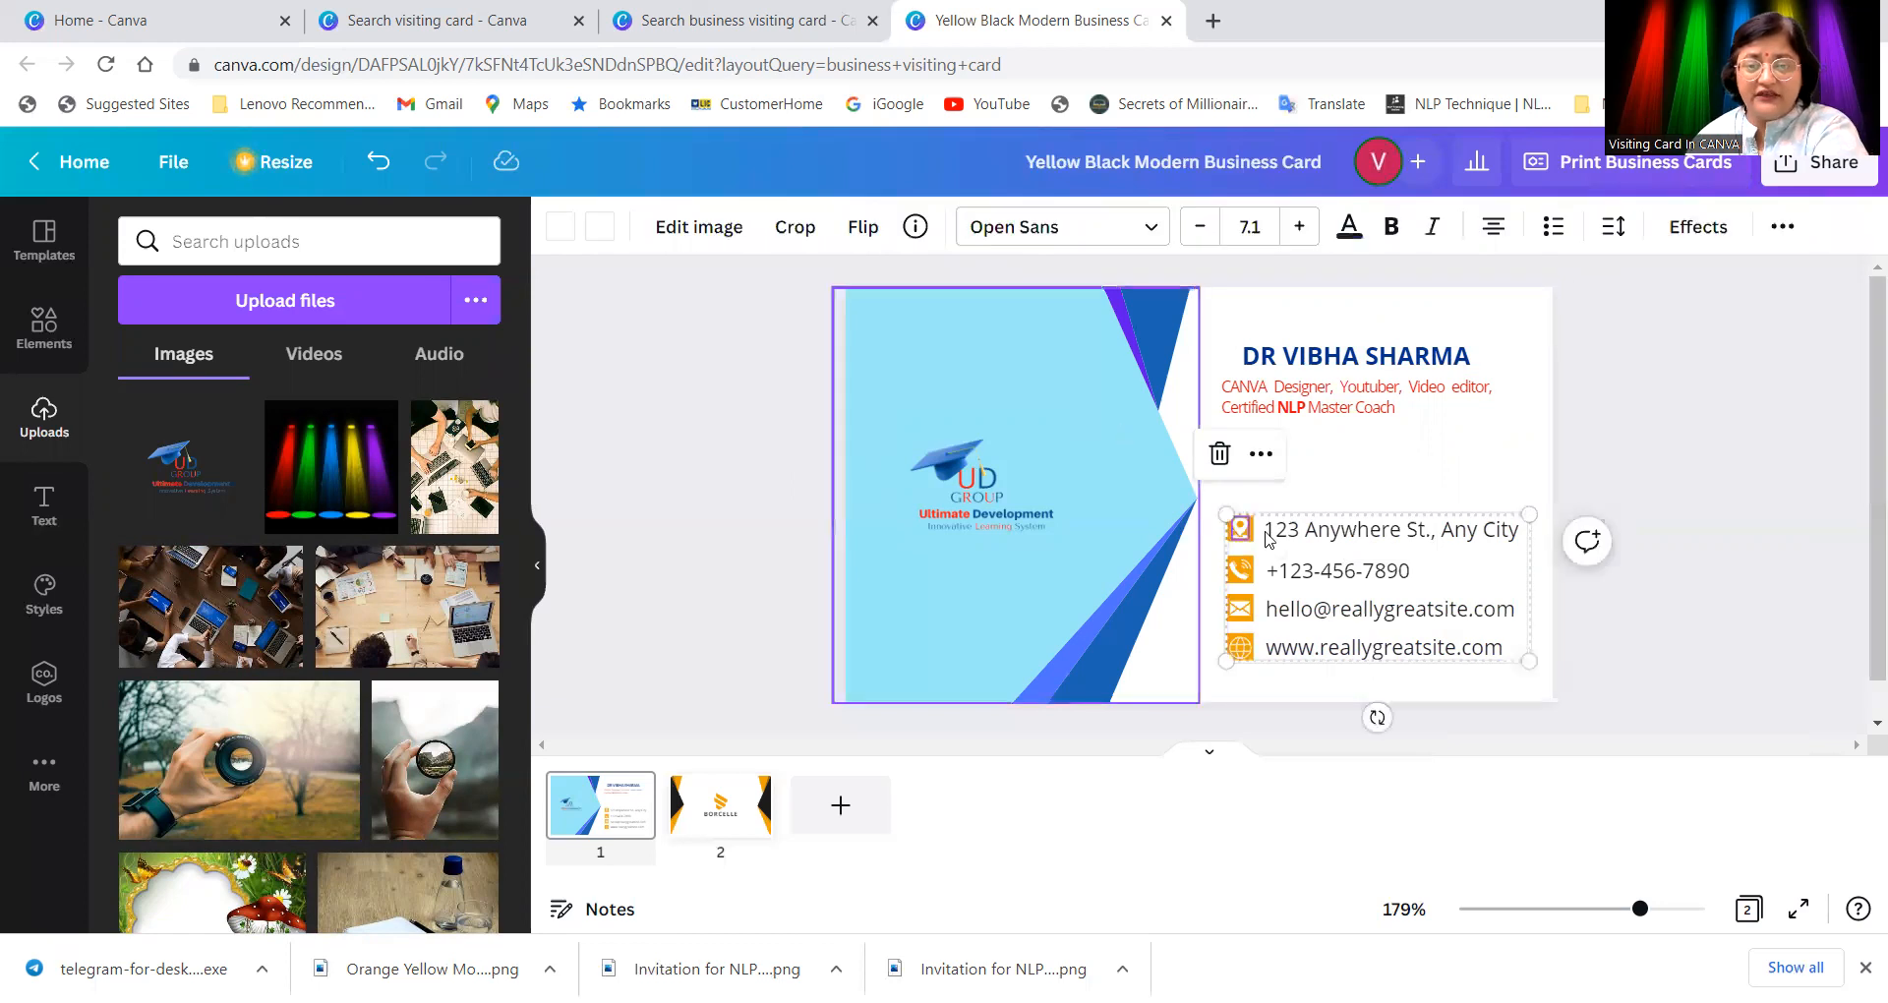
left_click(1260, 544)
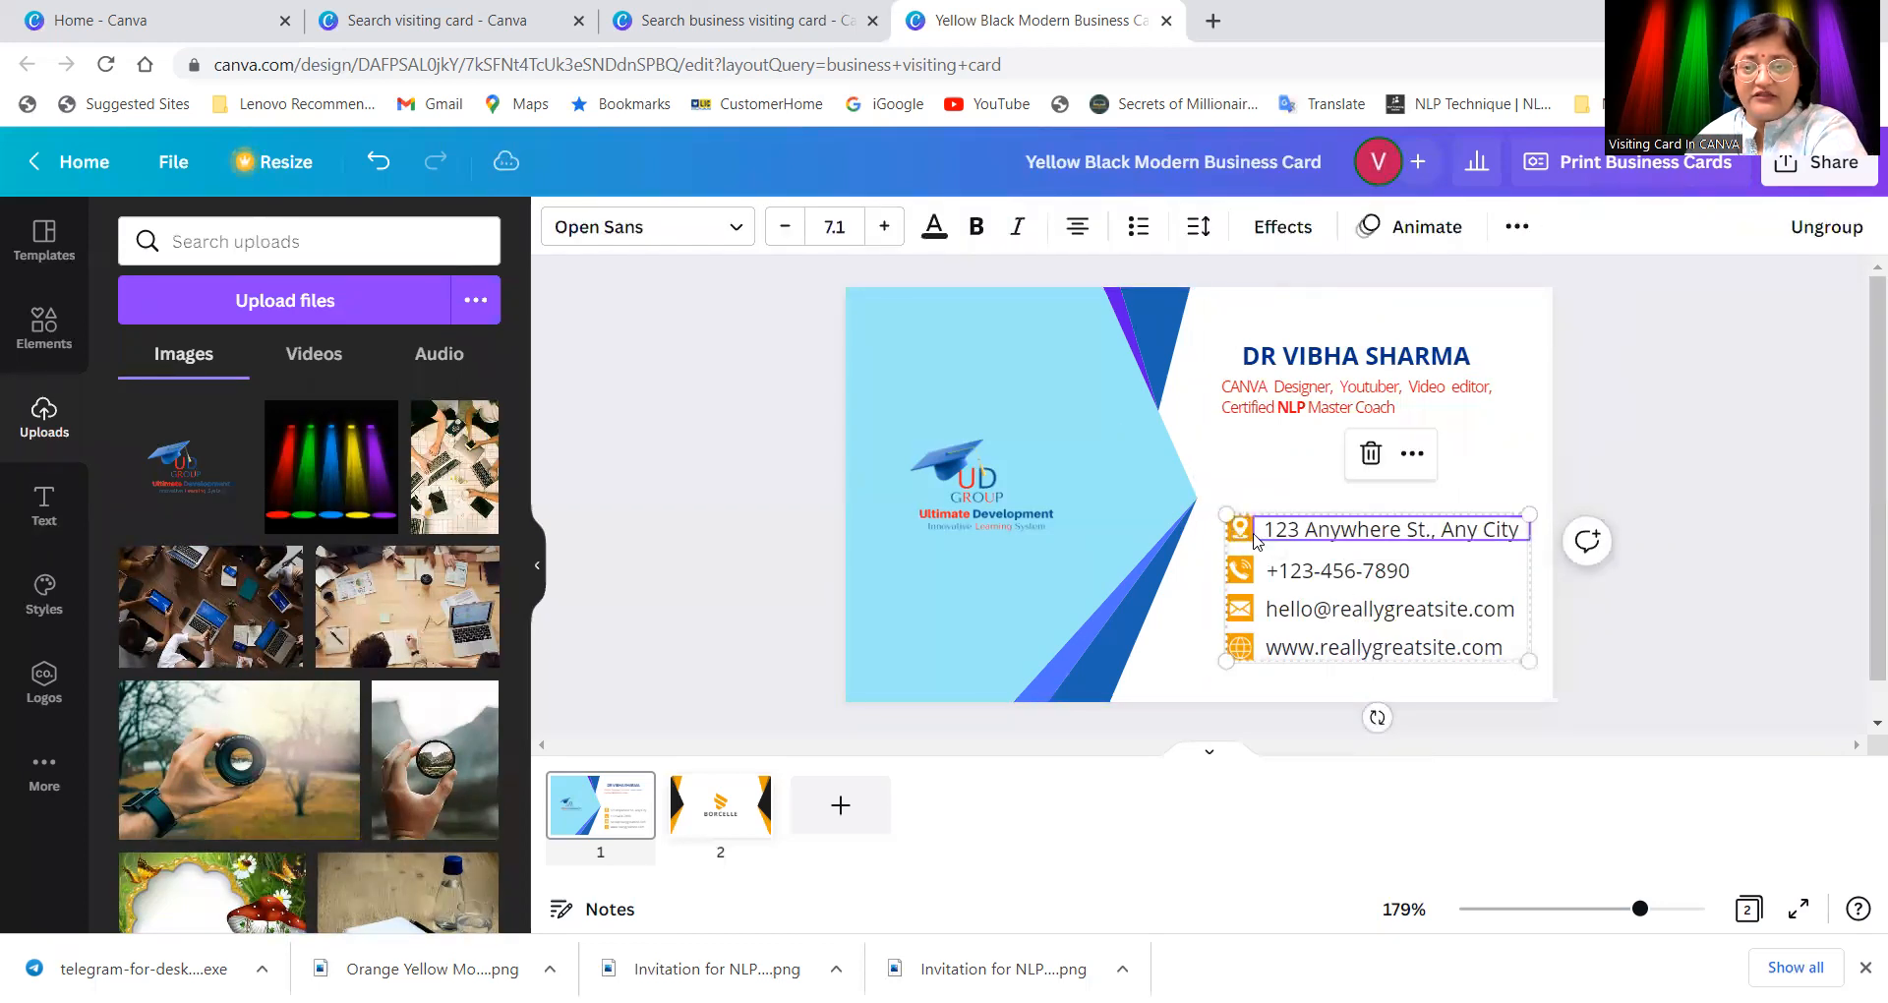
left_click(1253, 534)
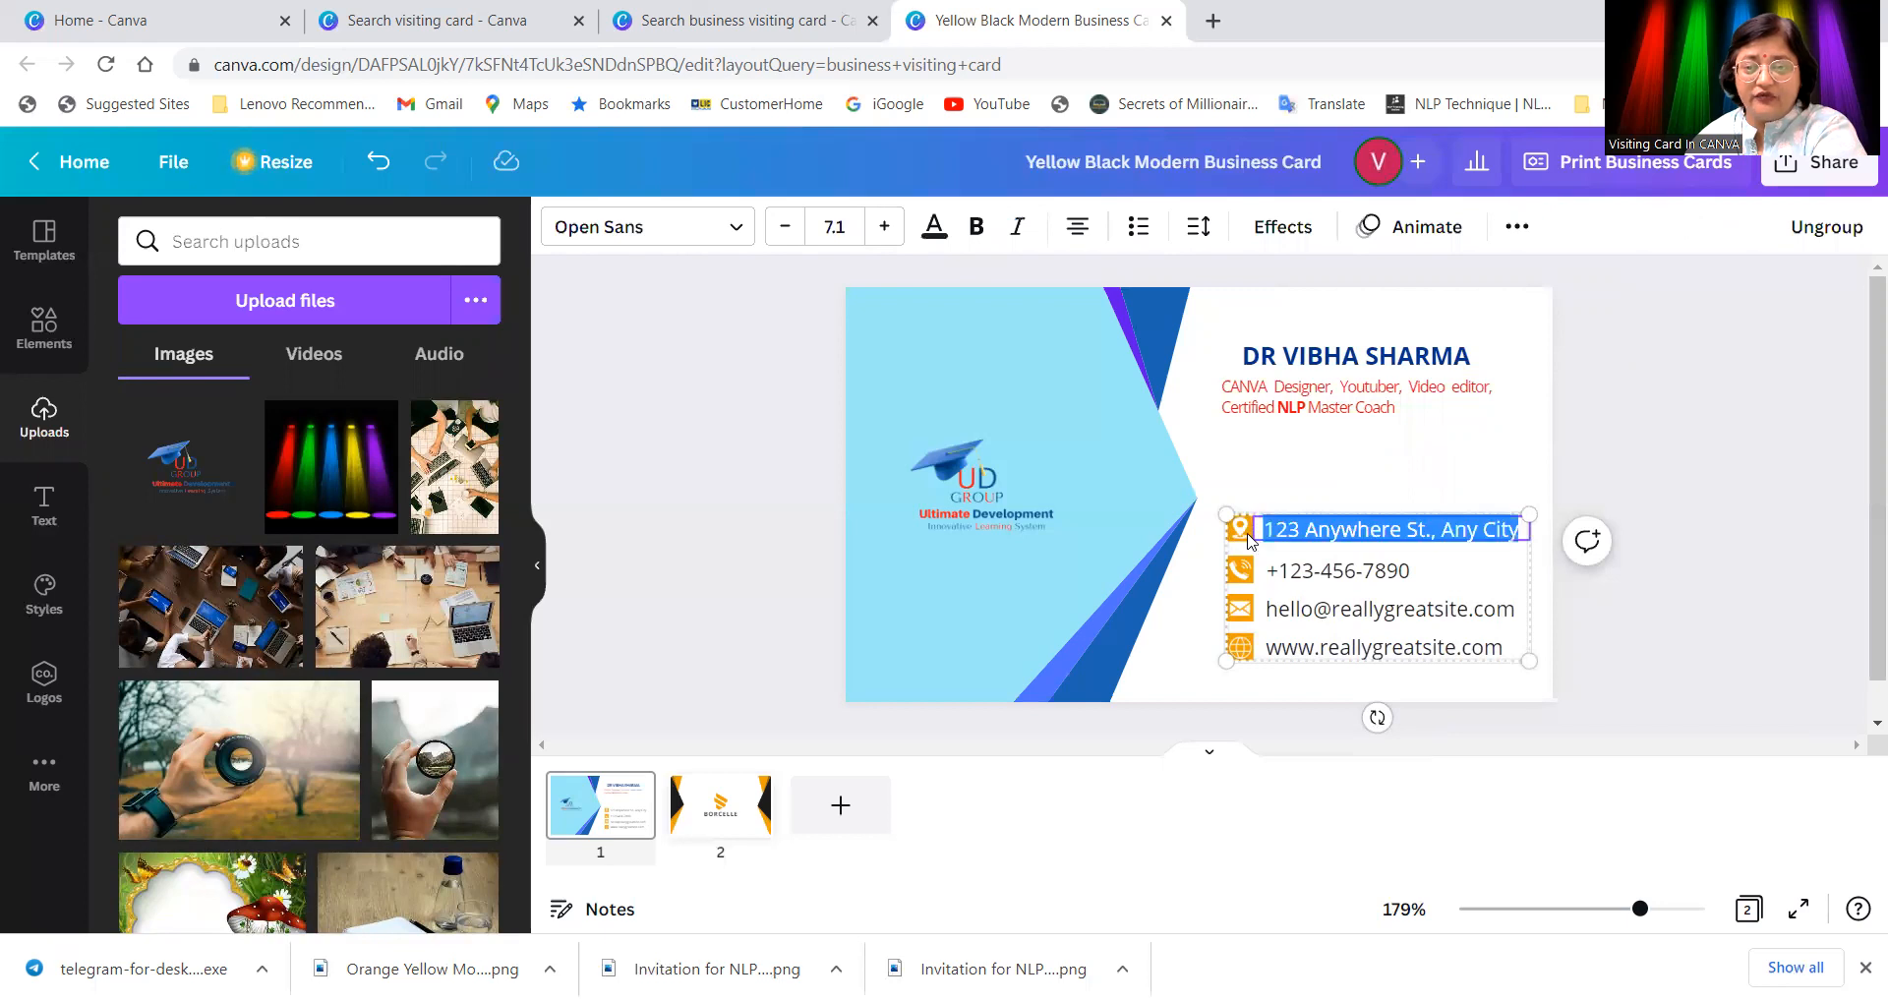
left_click(1245, 534)
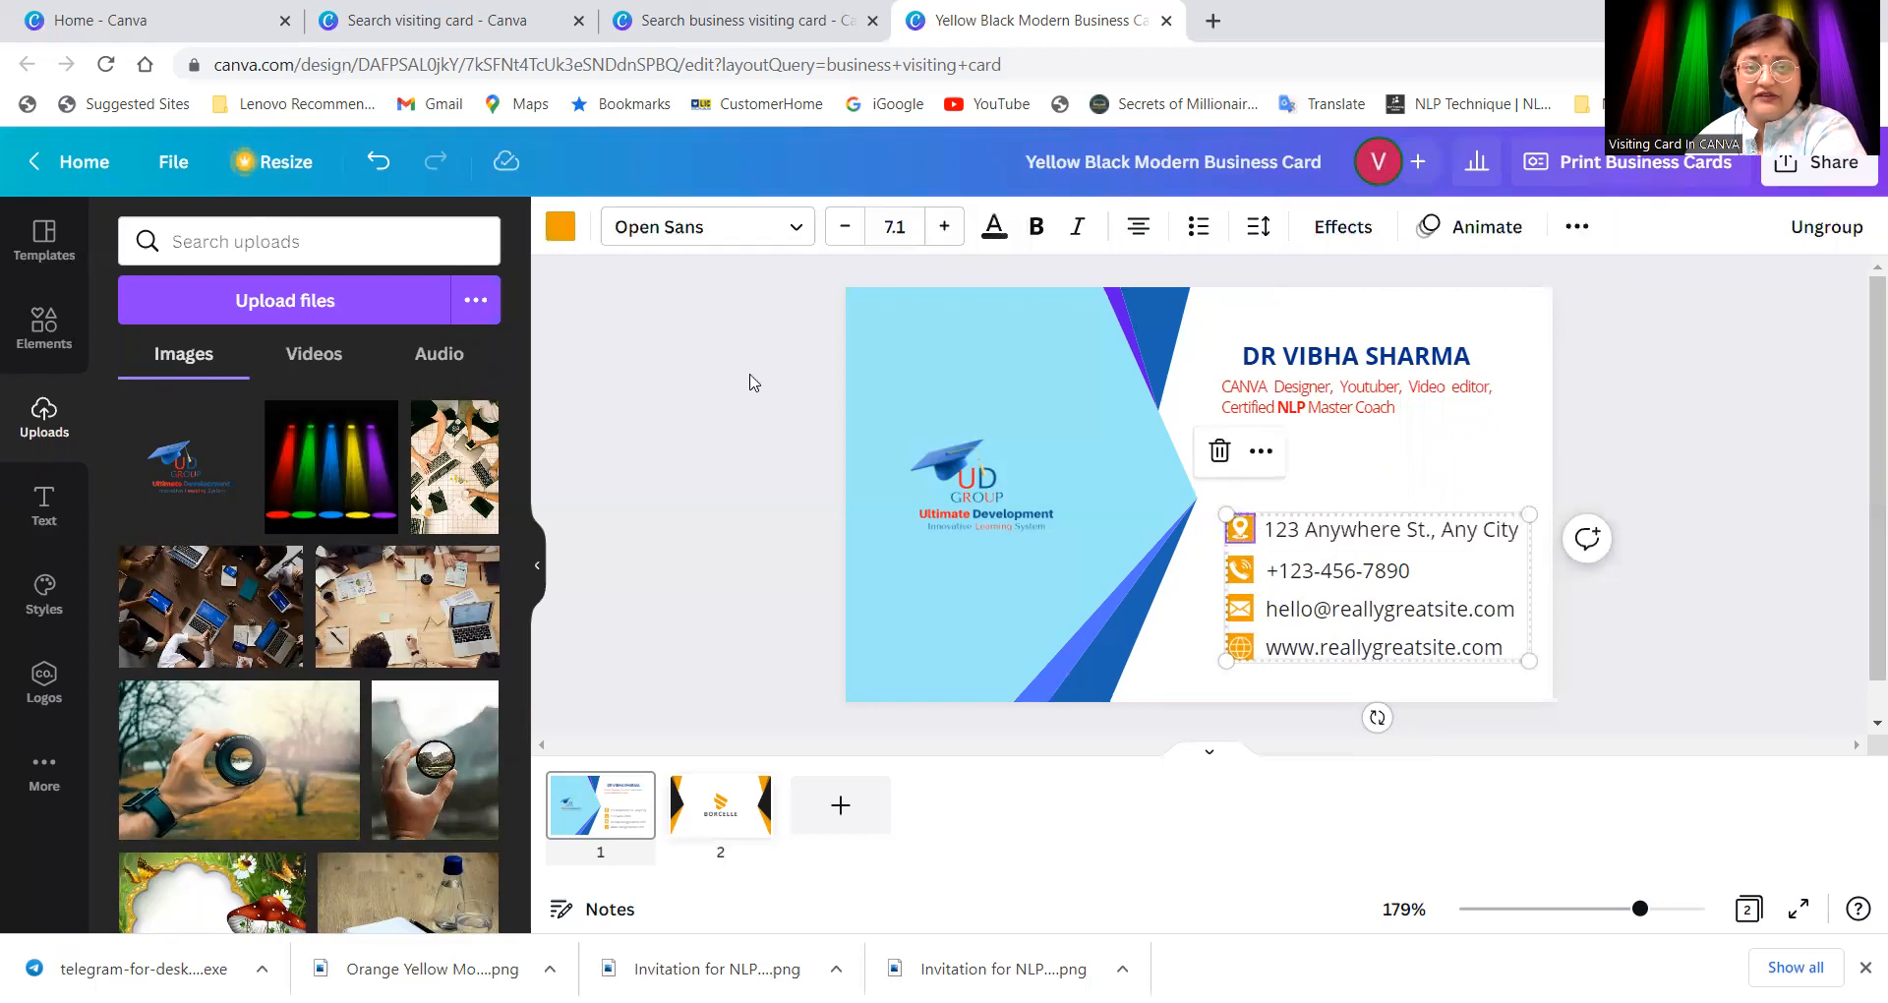
Step: Recolour the location and phone icons in the contact block purple
left_click(561, 233)
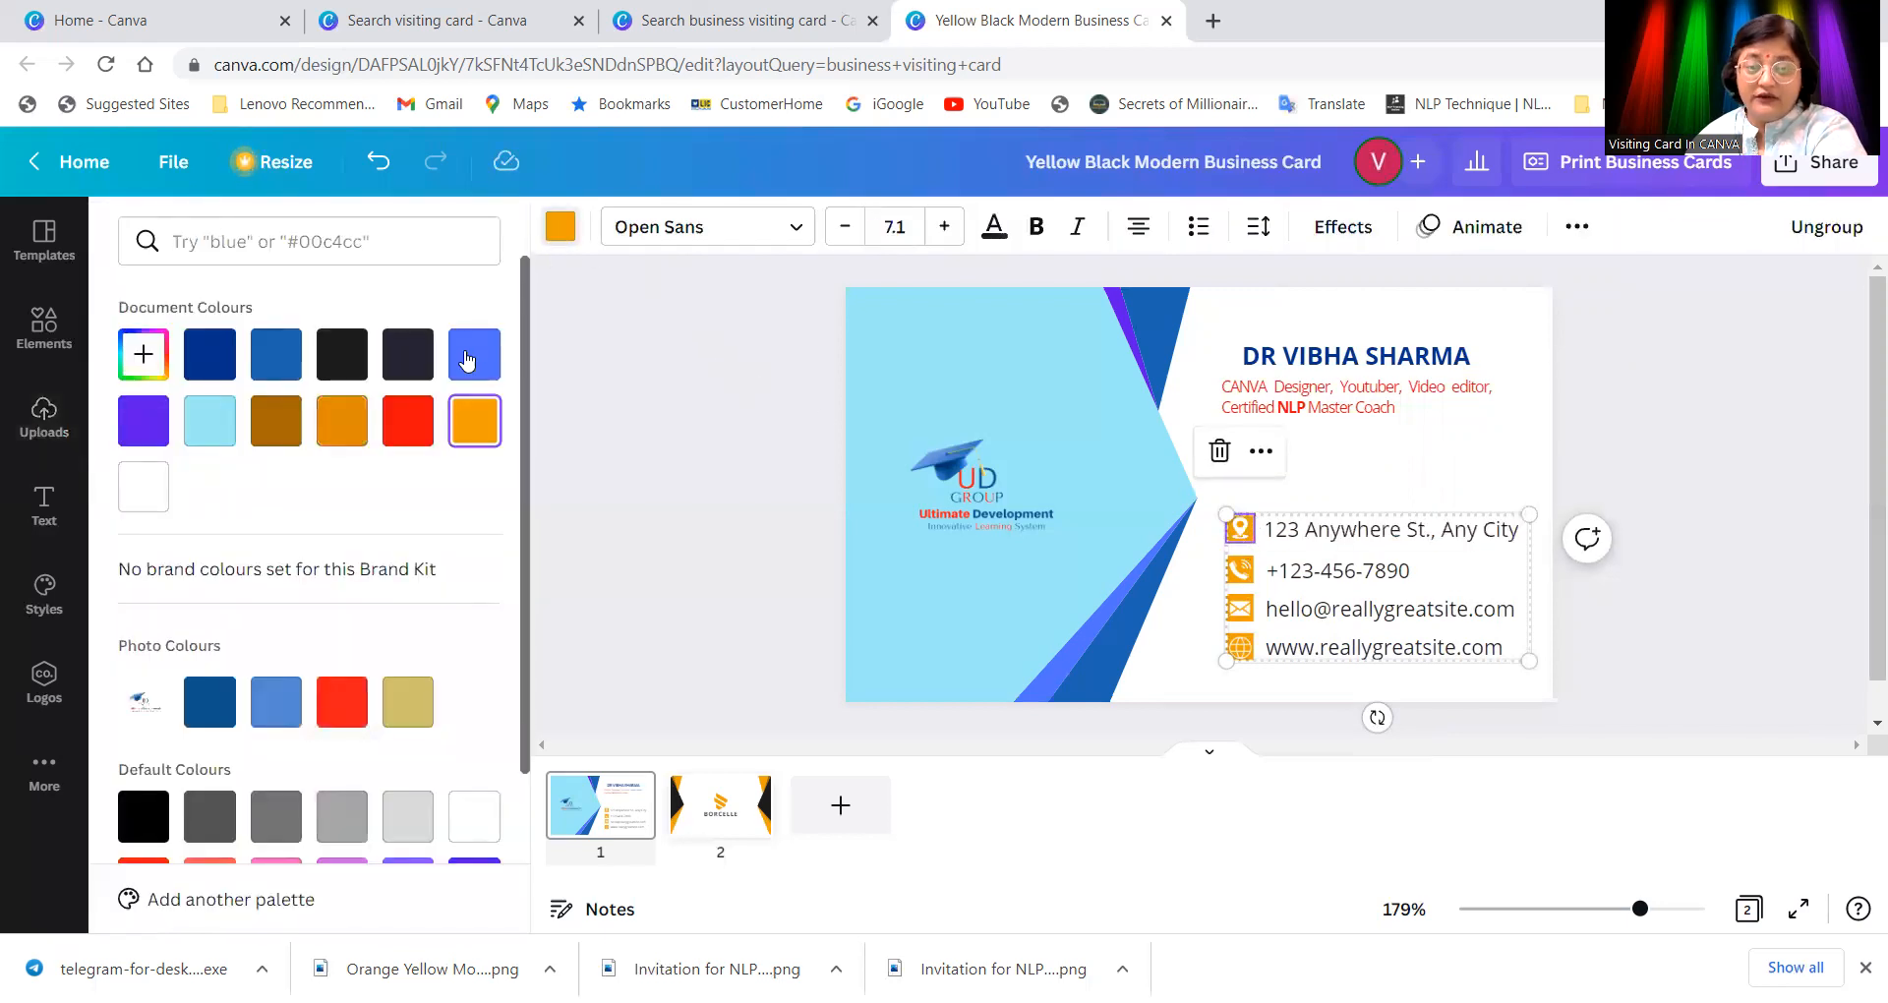
left_click(144, 423)
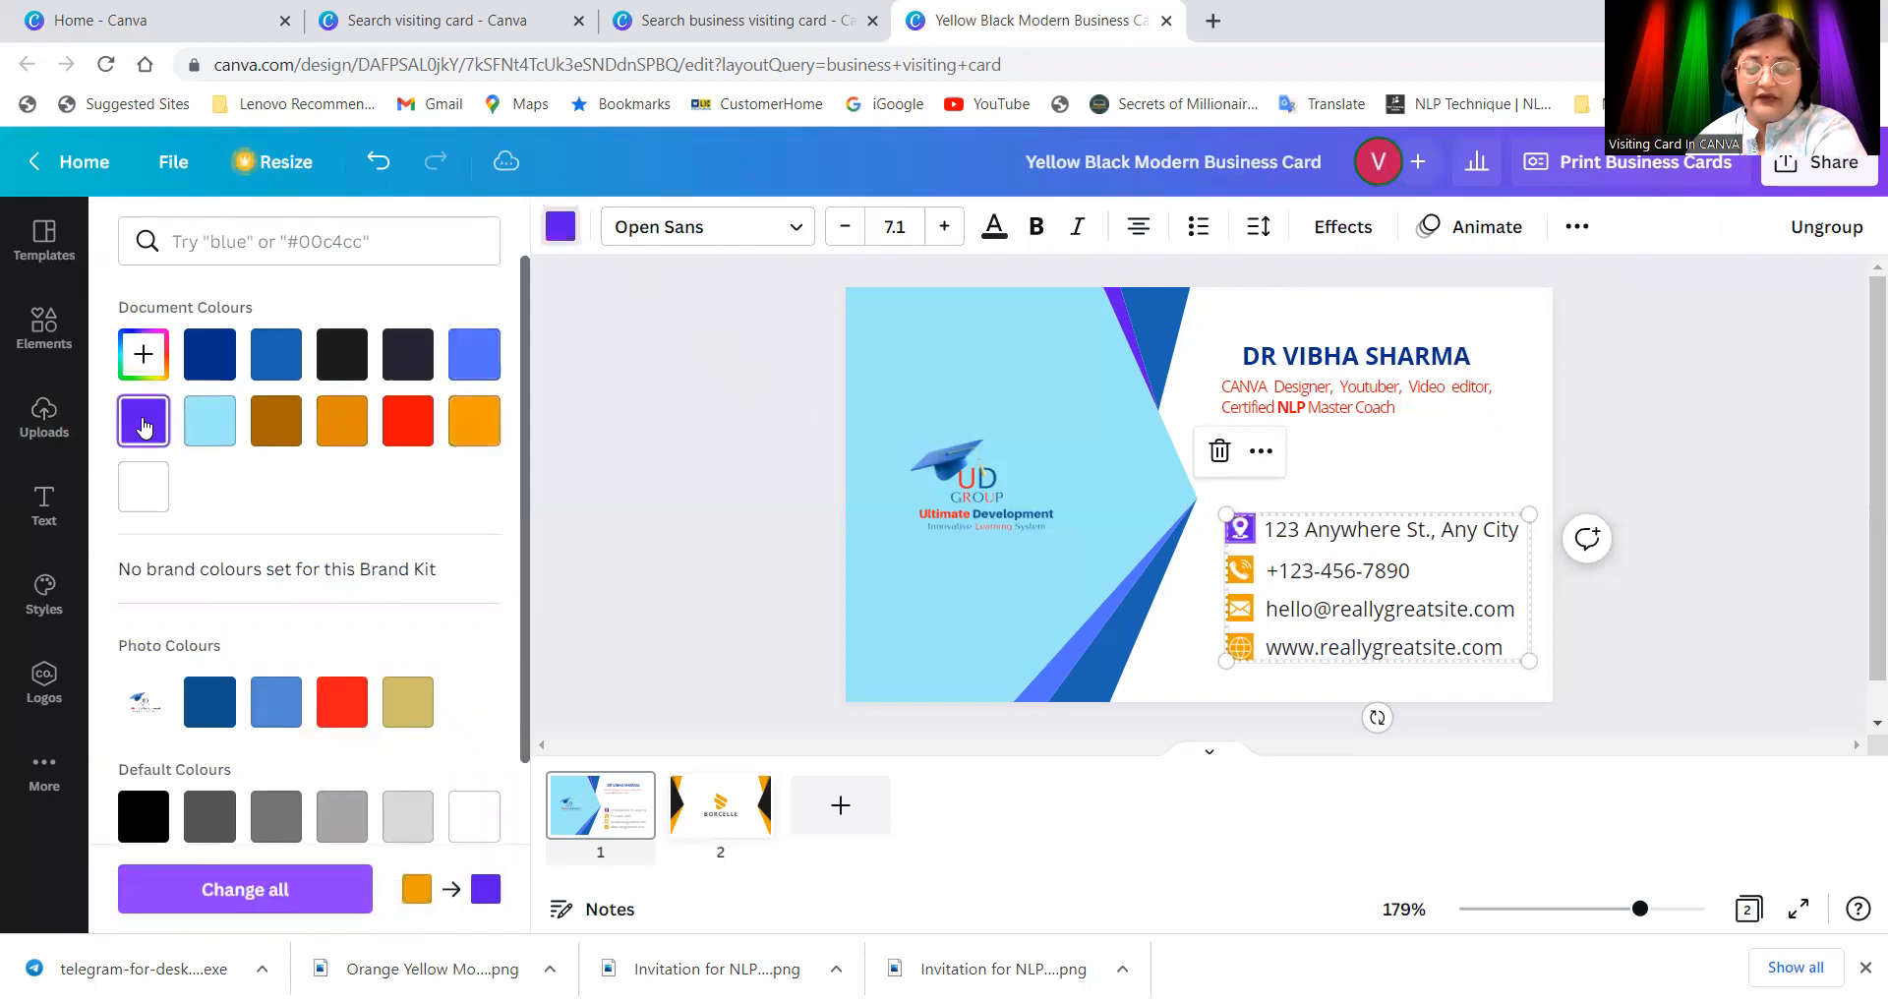
left_click(1250, 589)
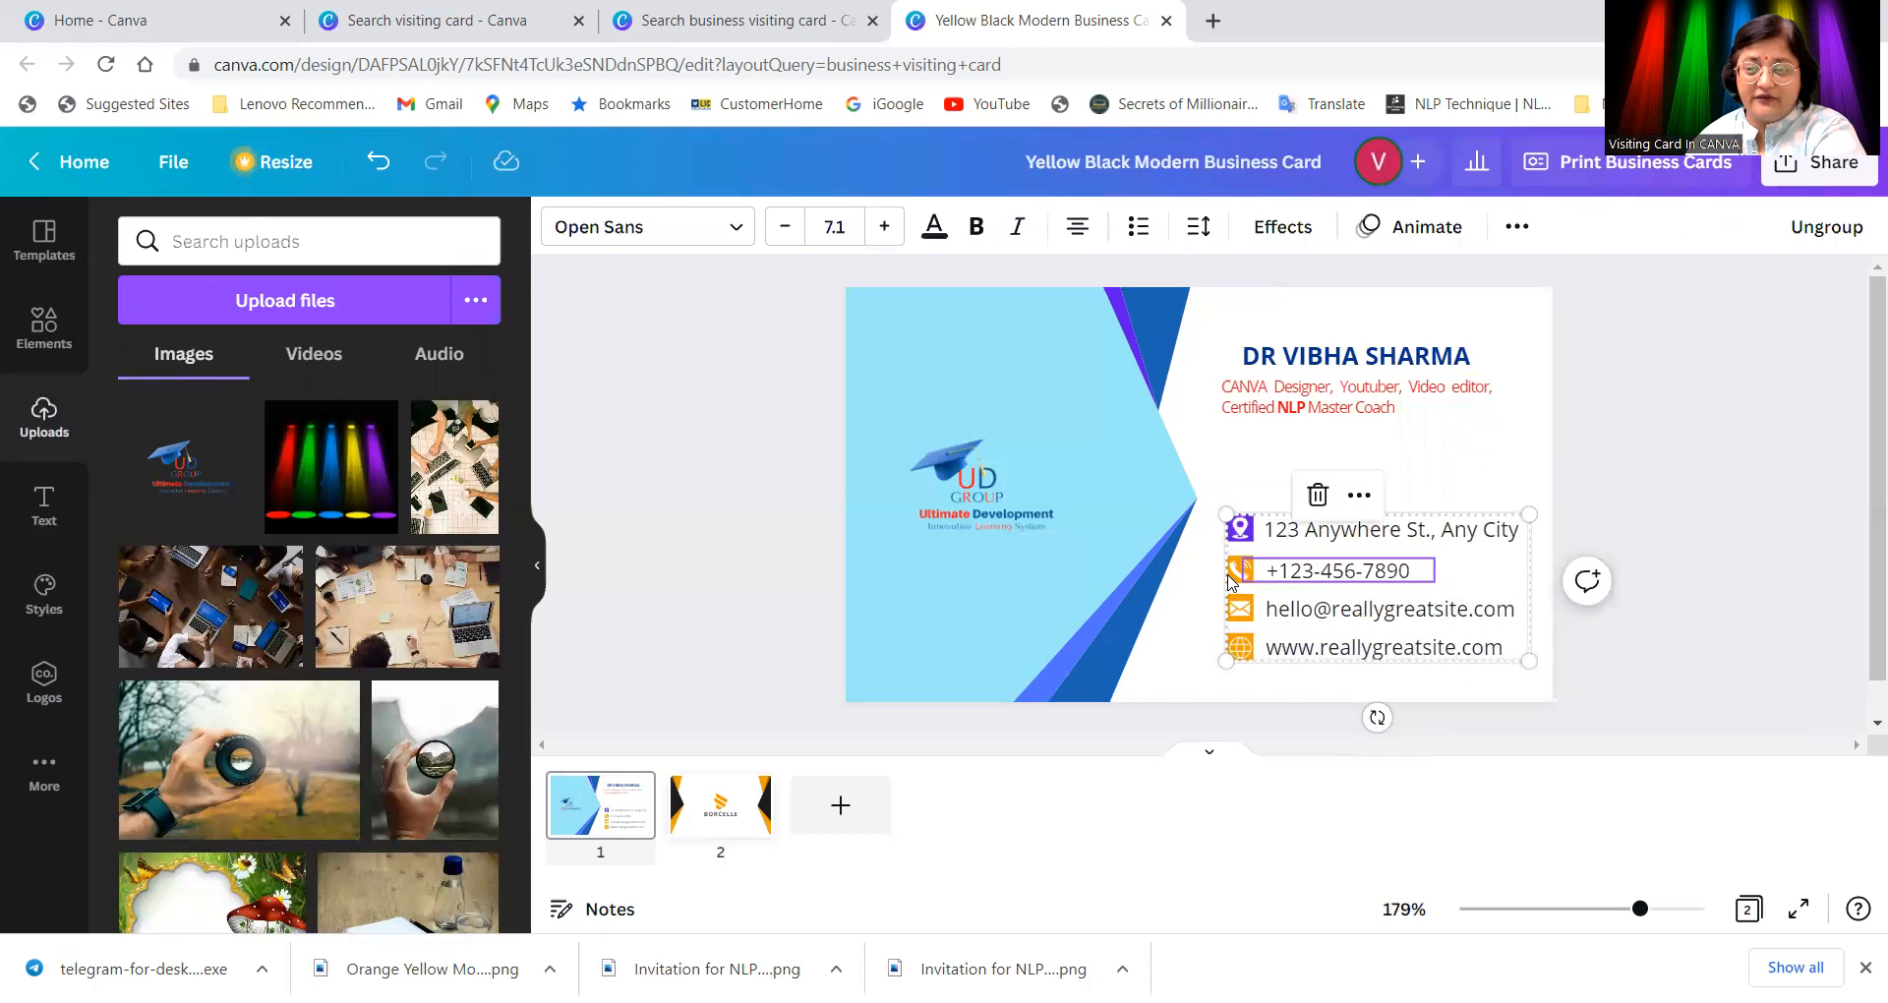
left_click(1232, 580)
left_click(561, 228)
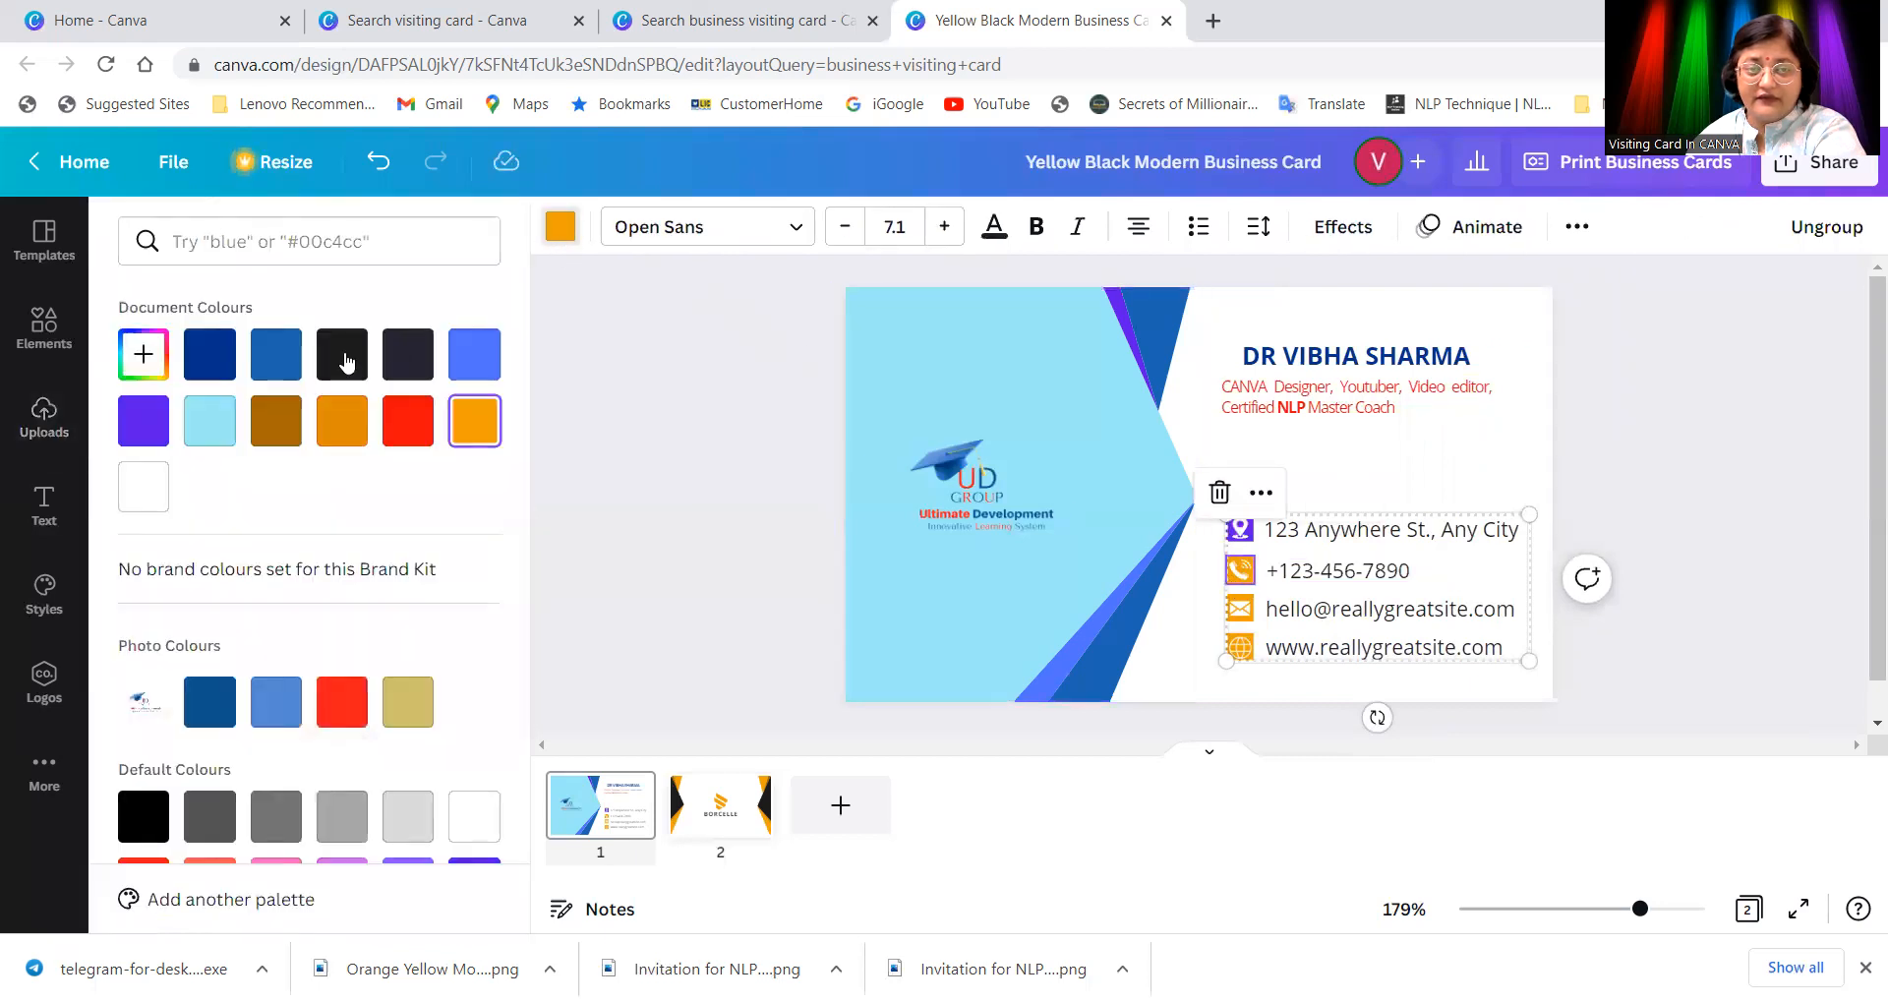
left_click(144, 421)
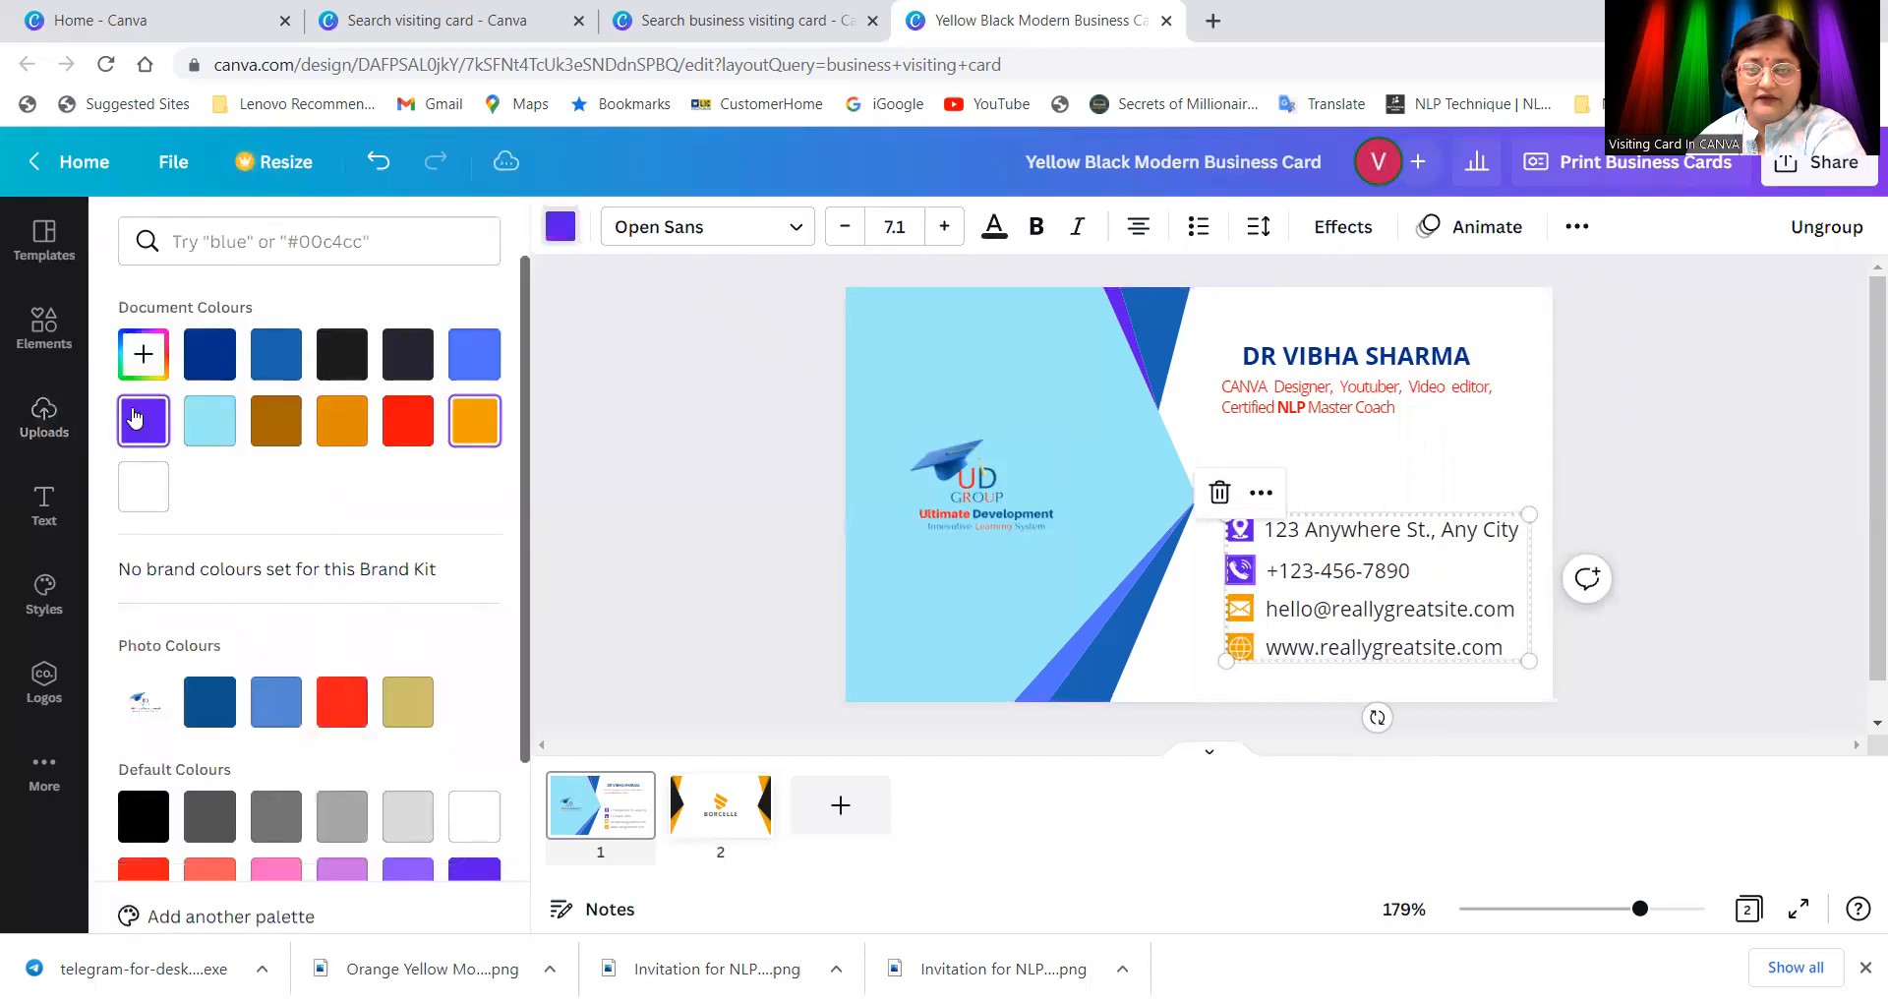
Step: Make the e-mail icon purple too, then select the website line
left_click(1240, 617)
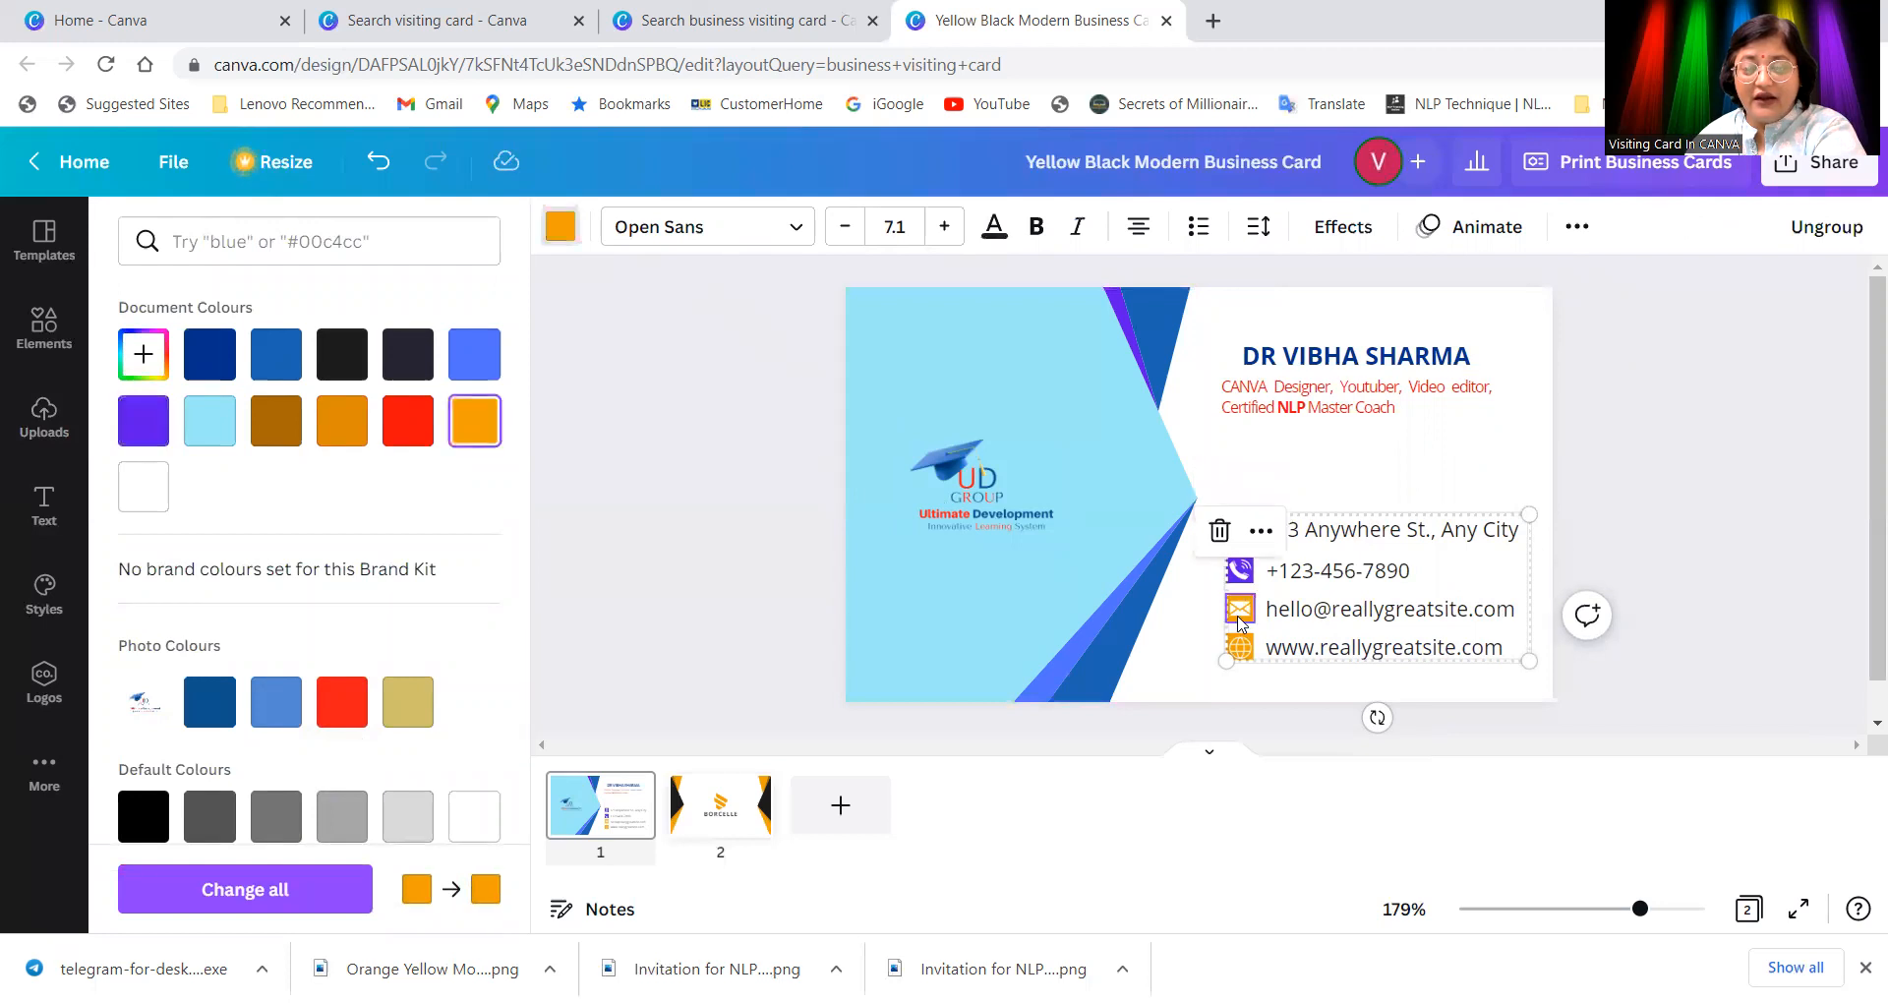
left_click(143, 420)
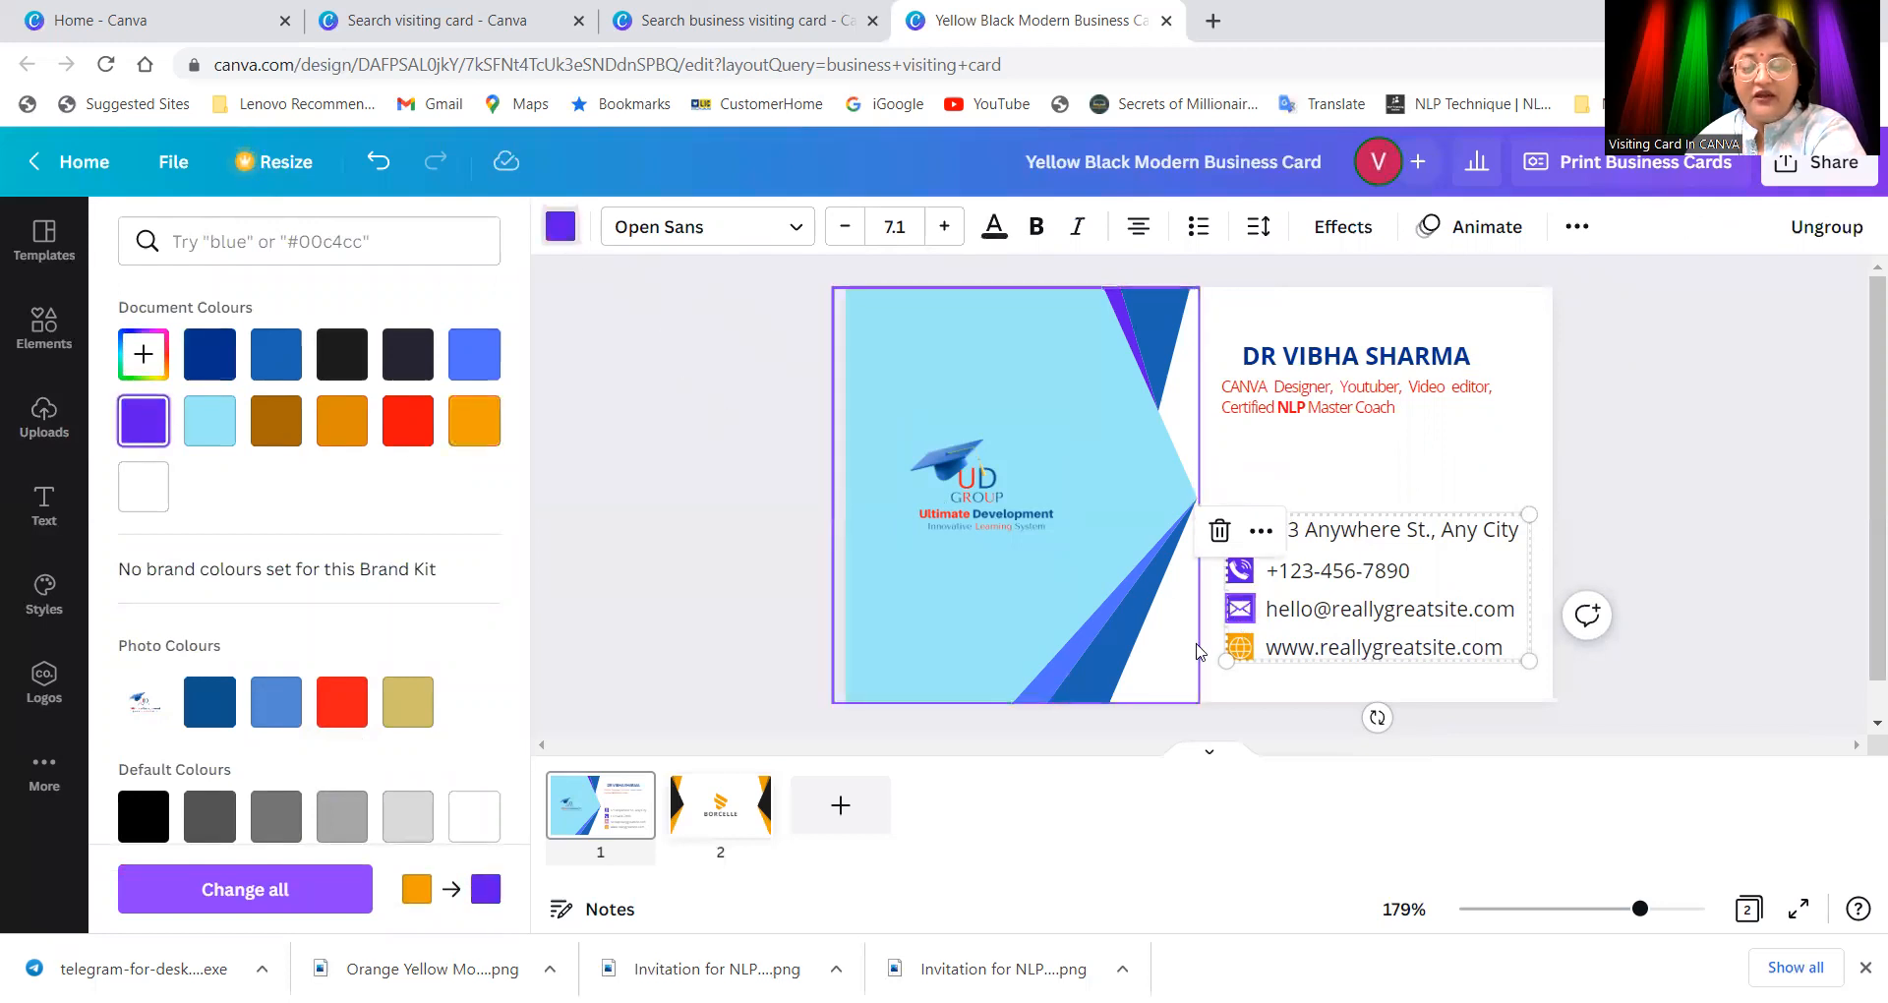
left_click(1253, 649)
left_click(1237, 649)
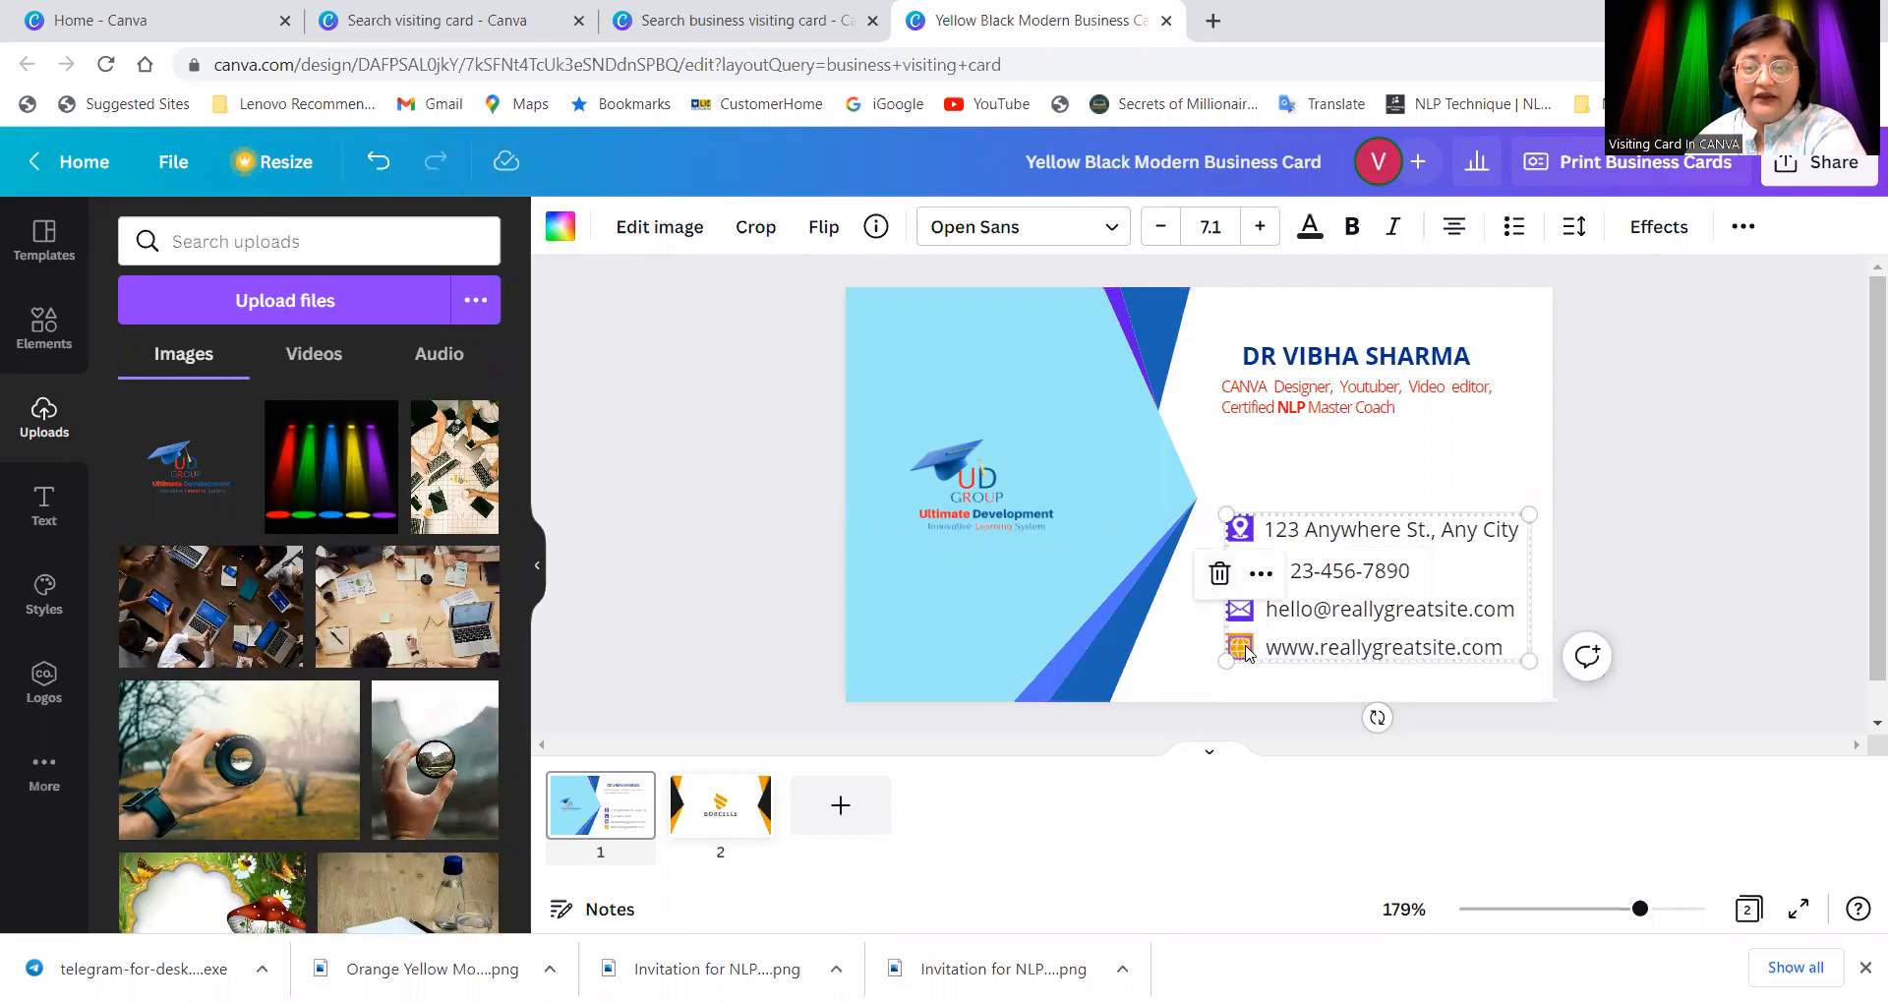
left_click(1246, 652)
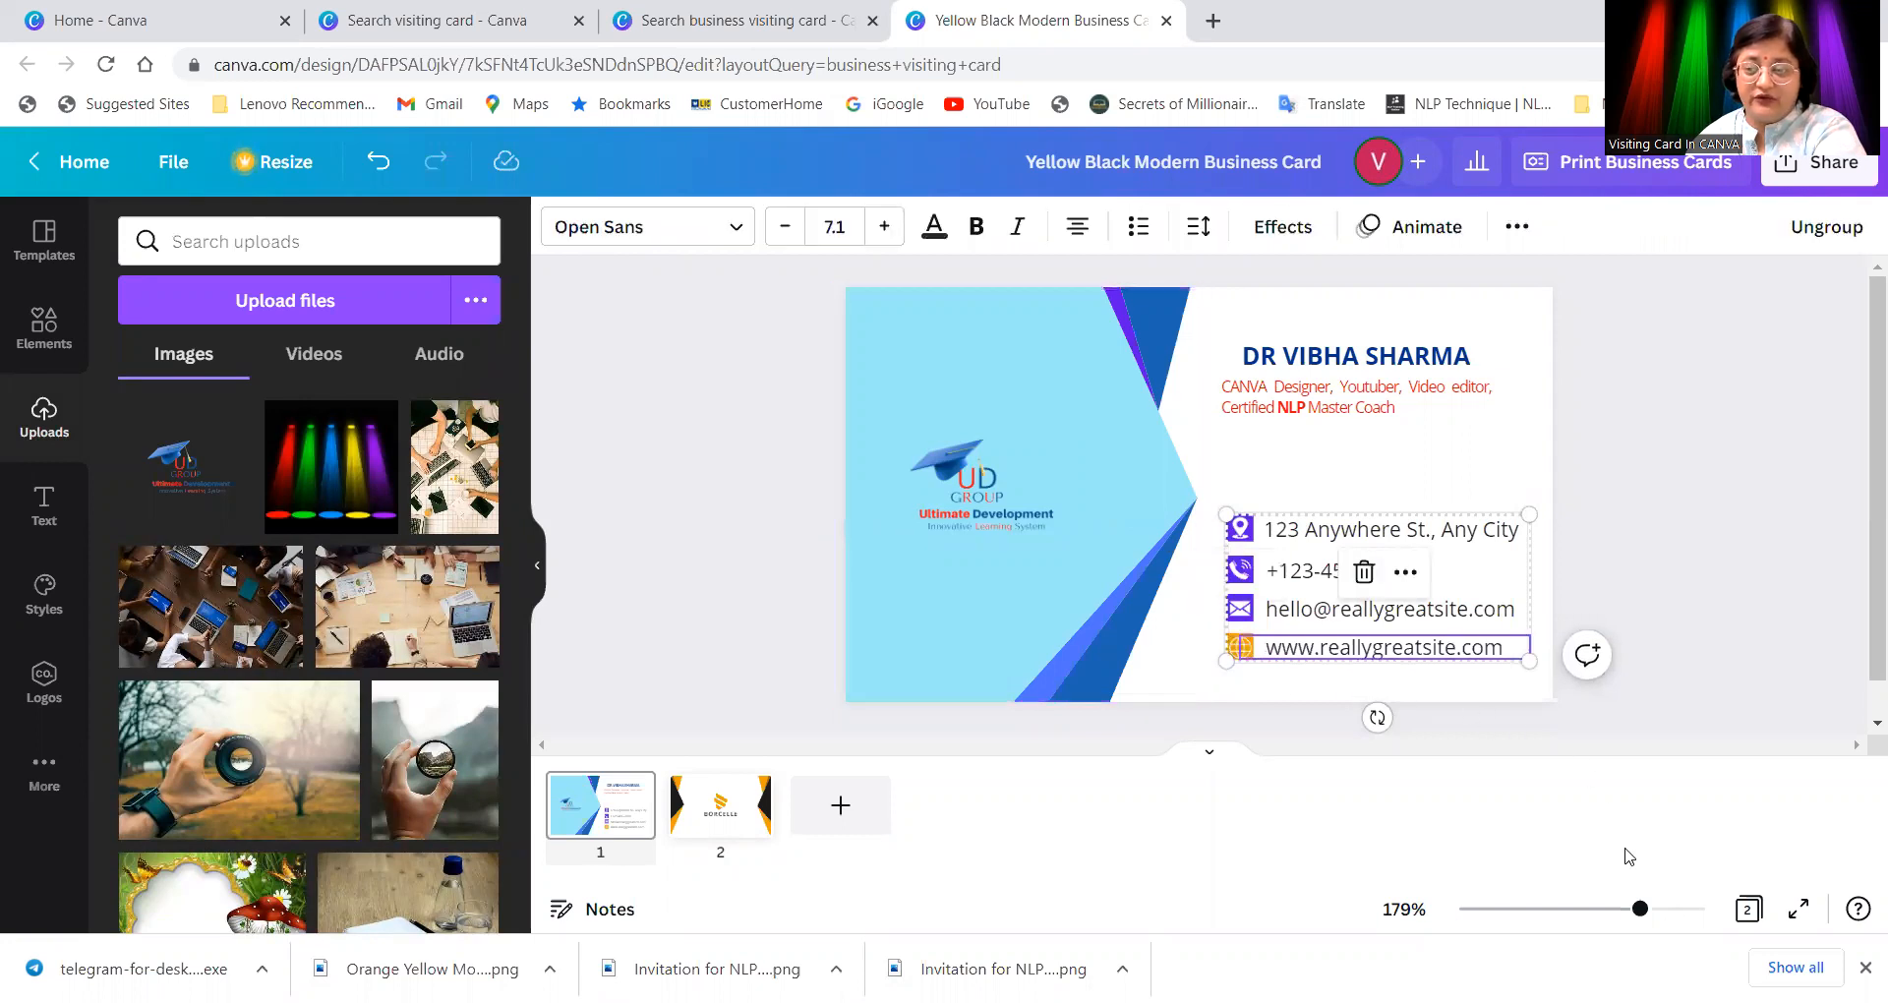
left_click_drag(1640, 909, 1710, 913)
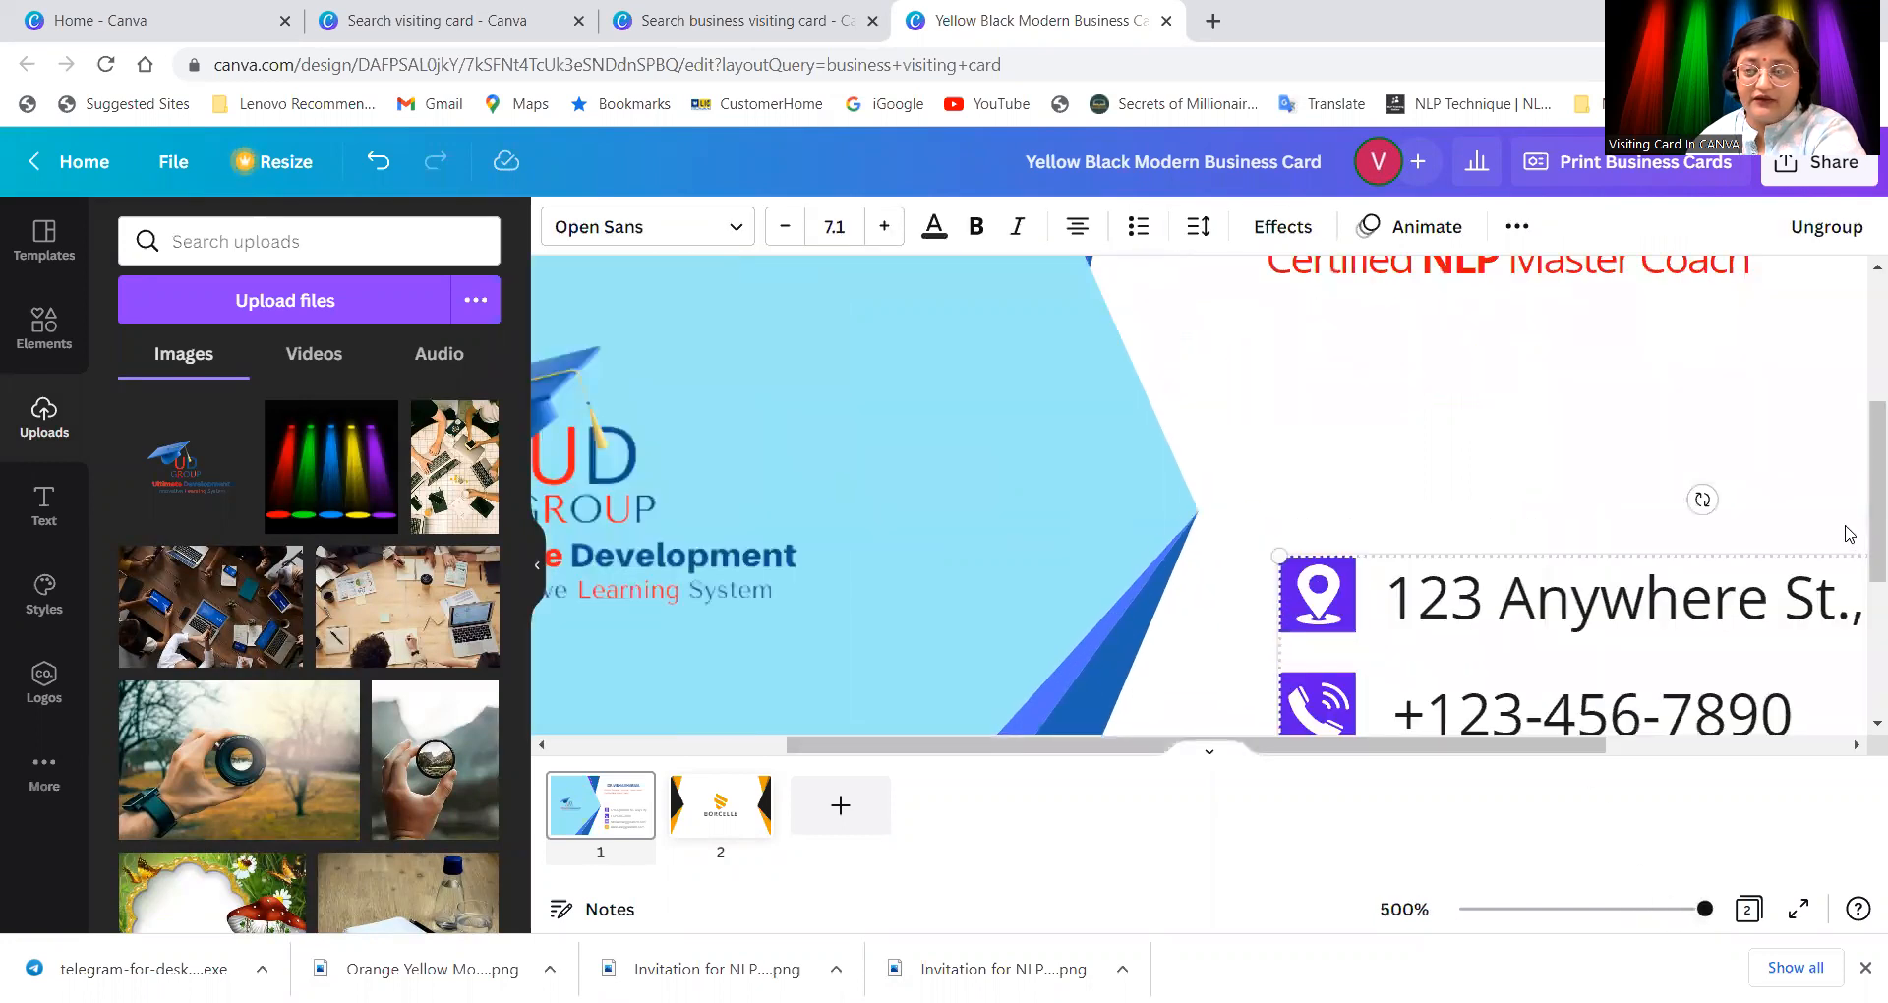
Step: Select the phone icon on its own and recolour it red
left_click_drag(1872, 565, 1859, 695)
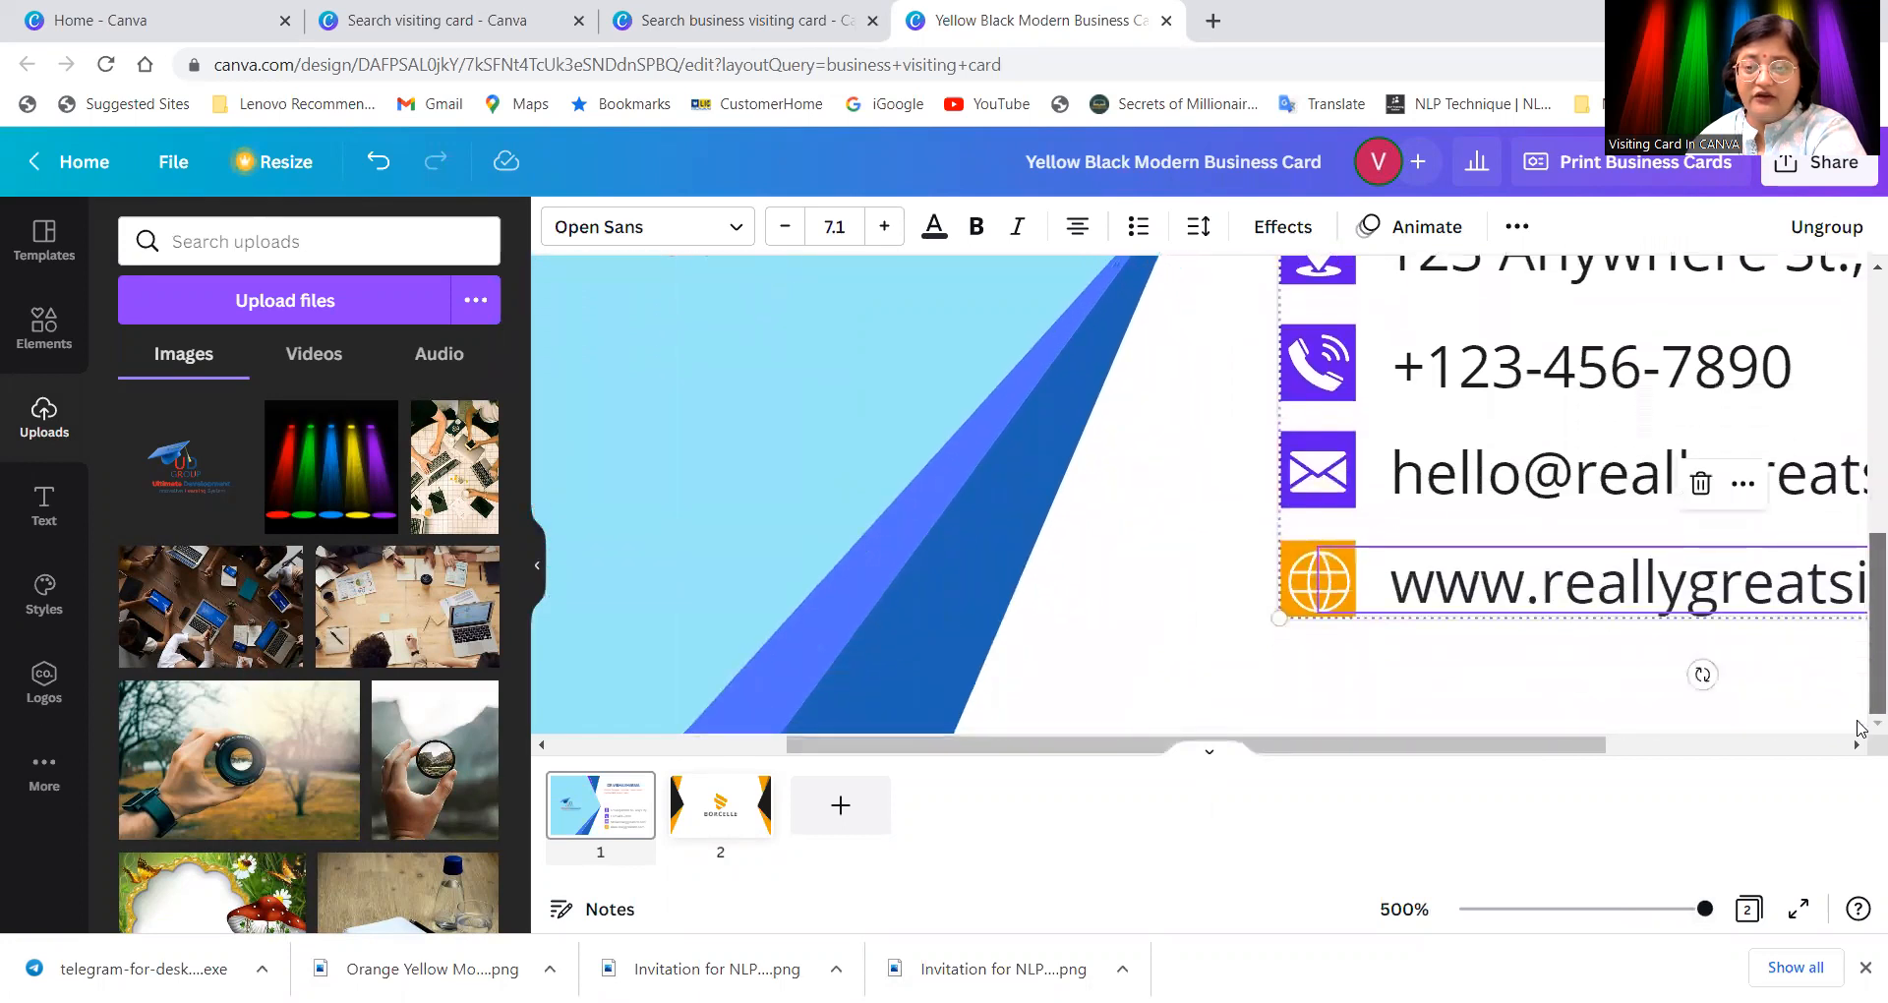
left_click(1310, 662)
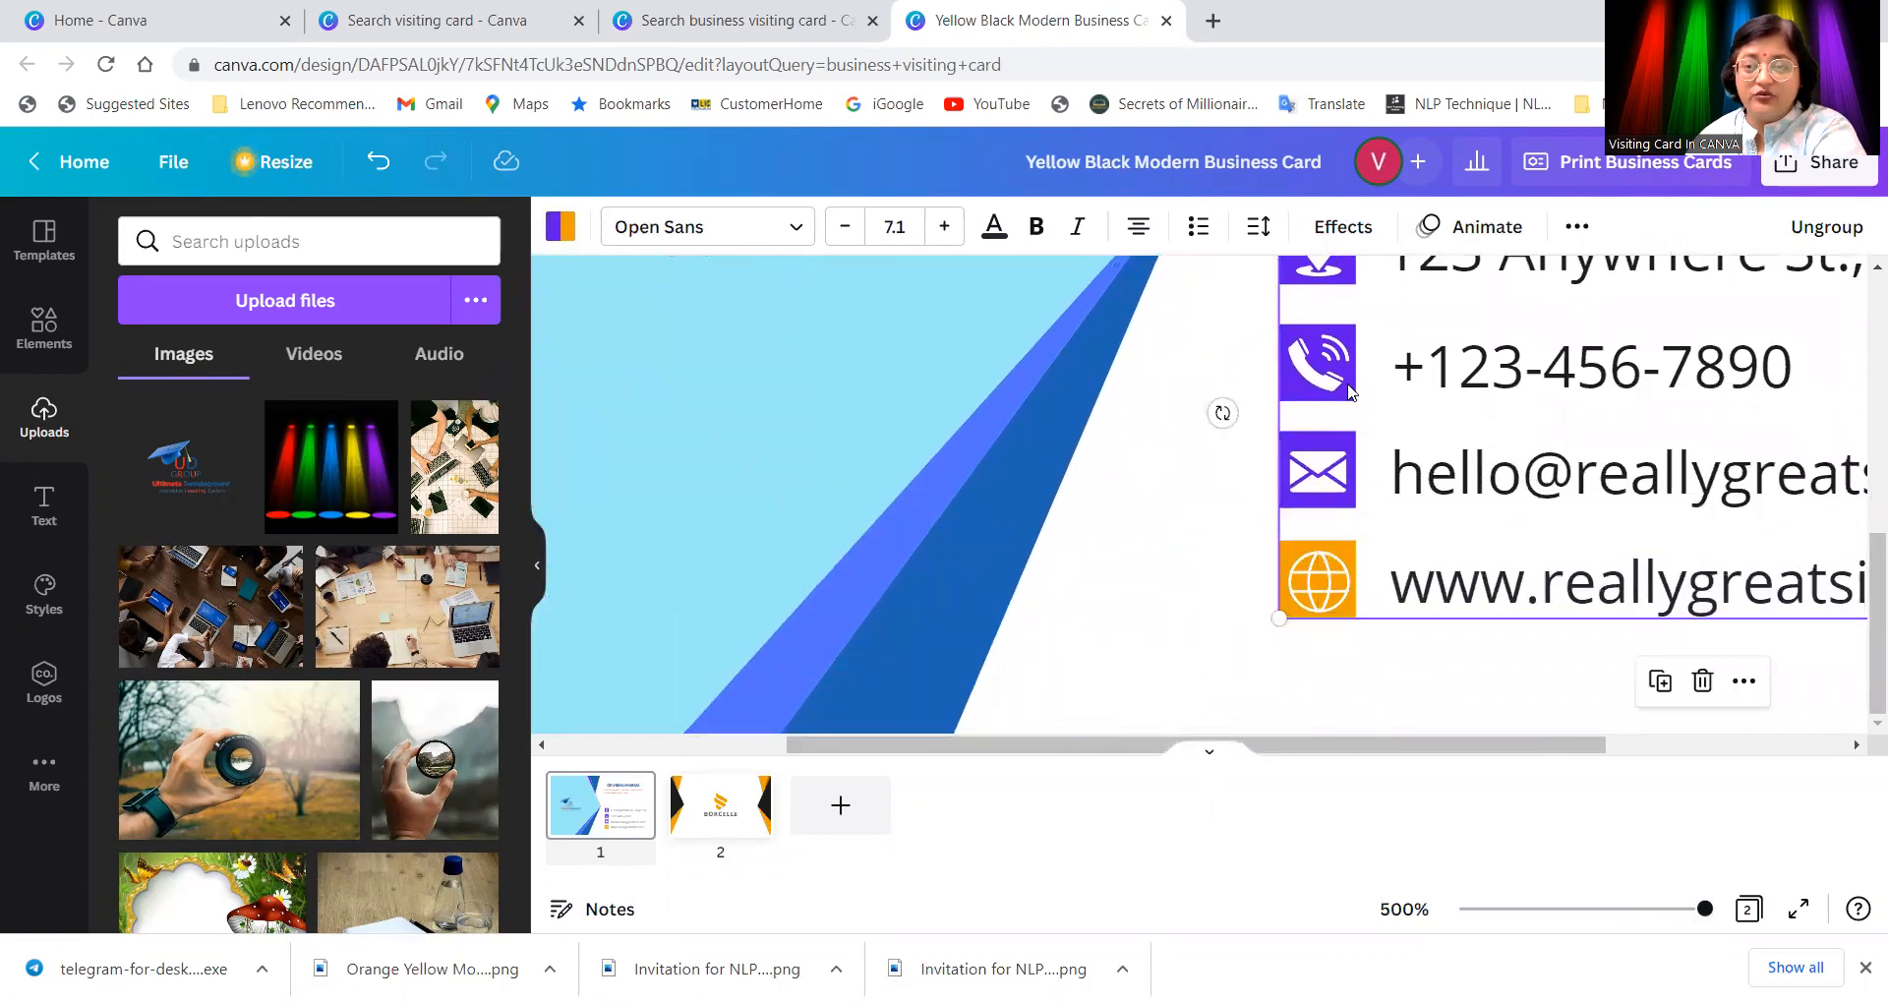
left_click(1294, 395)
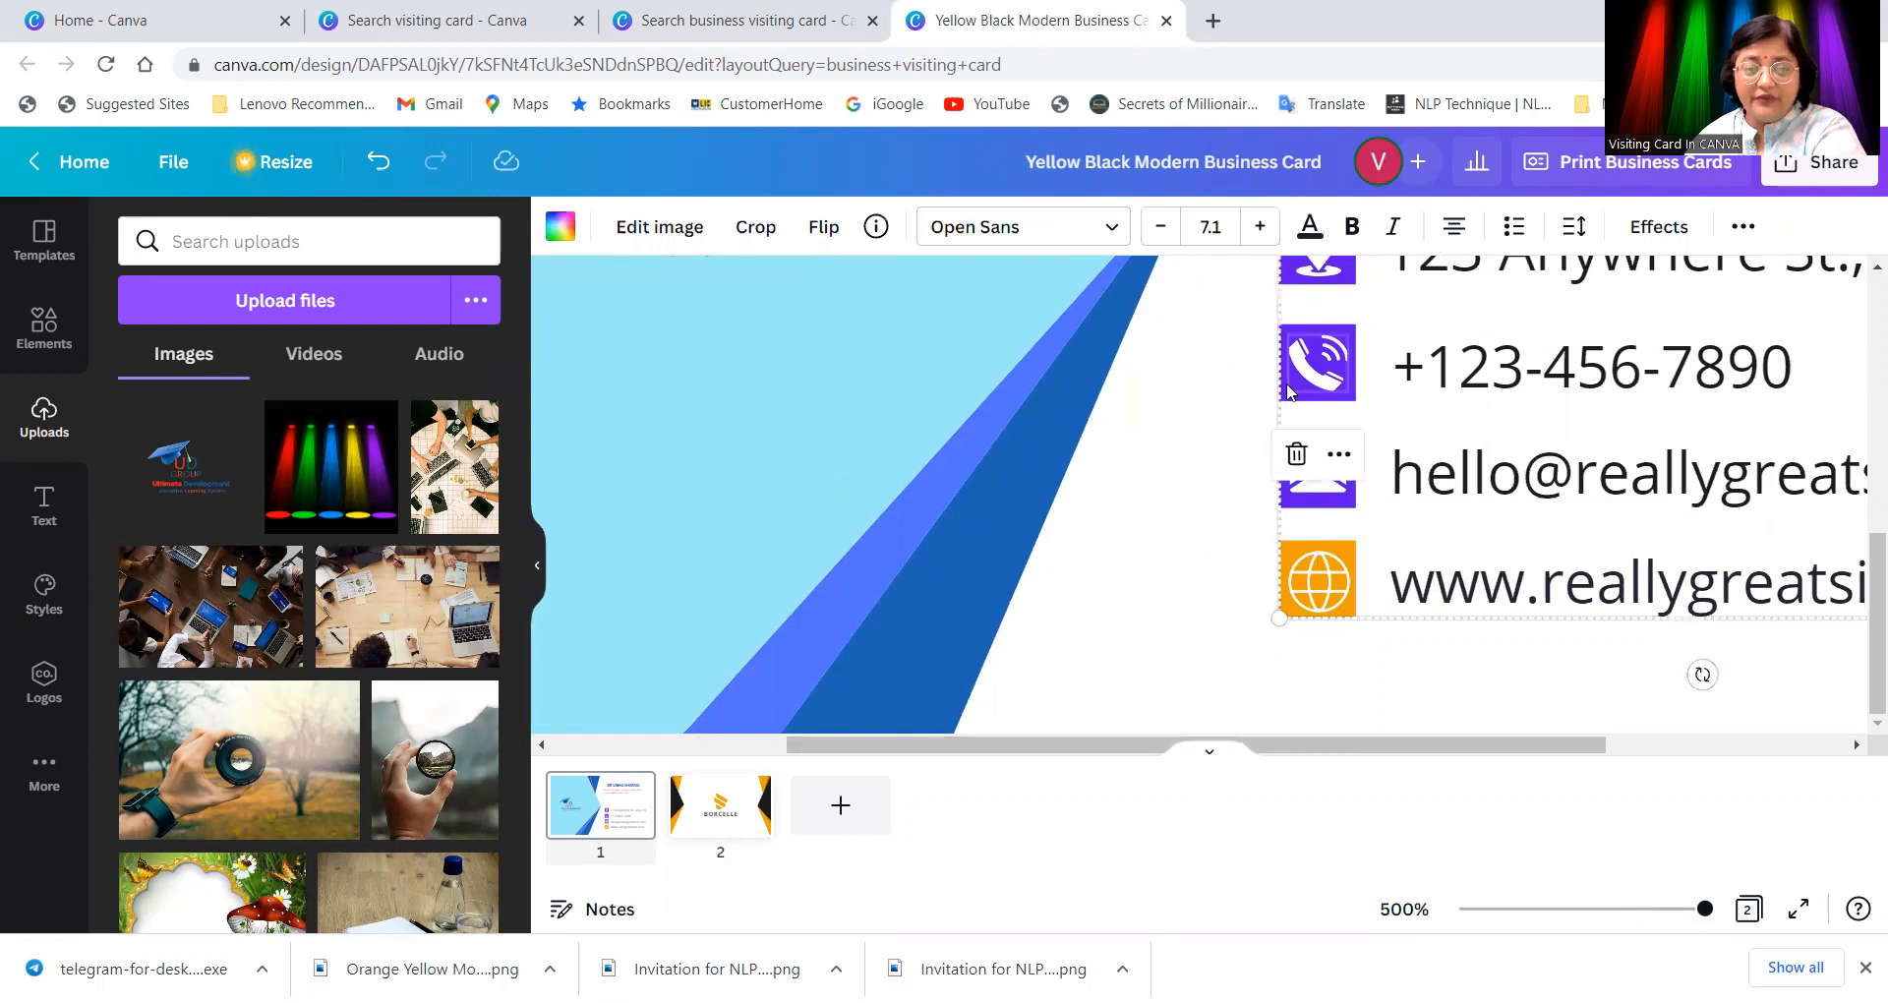
left_click(1349, 401)
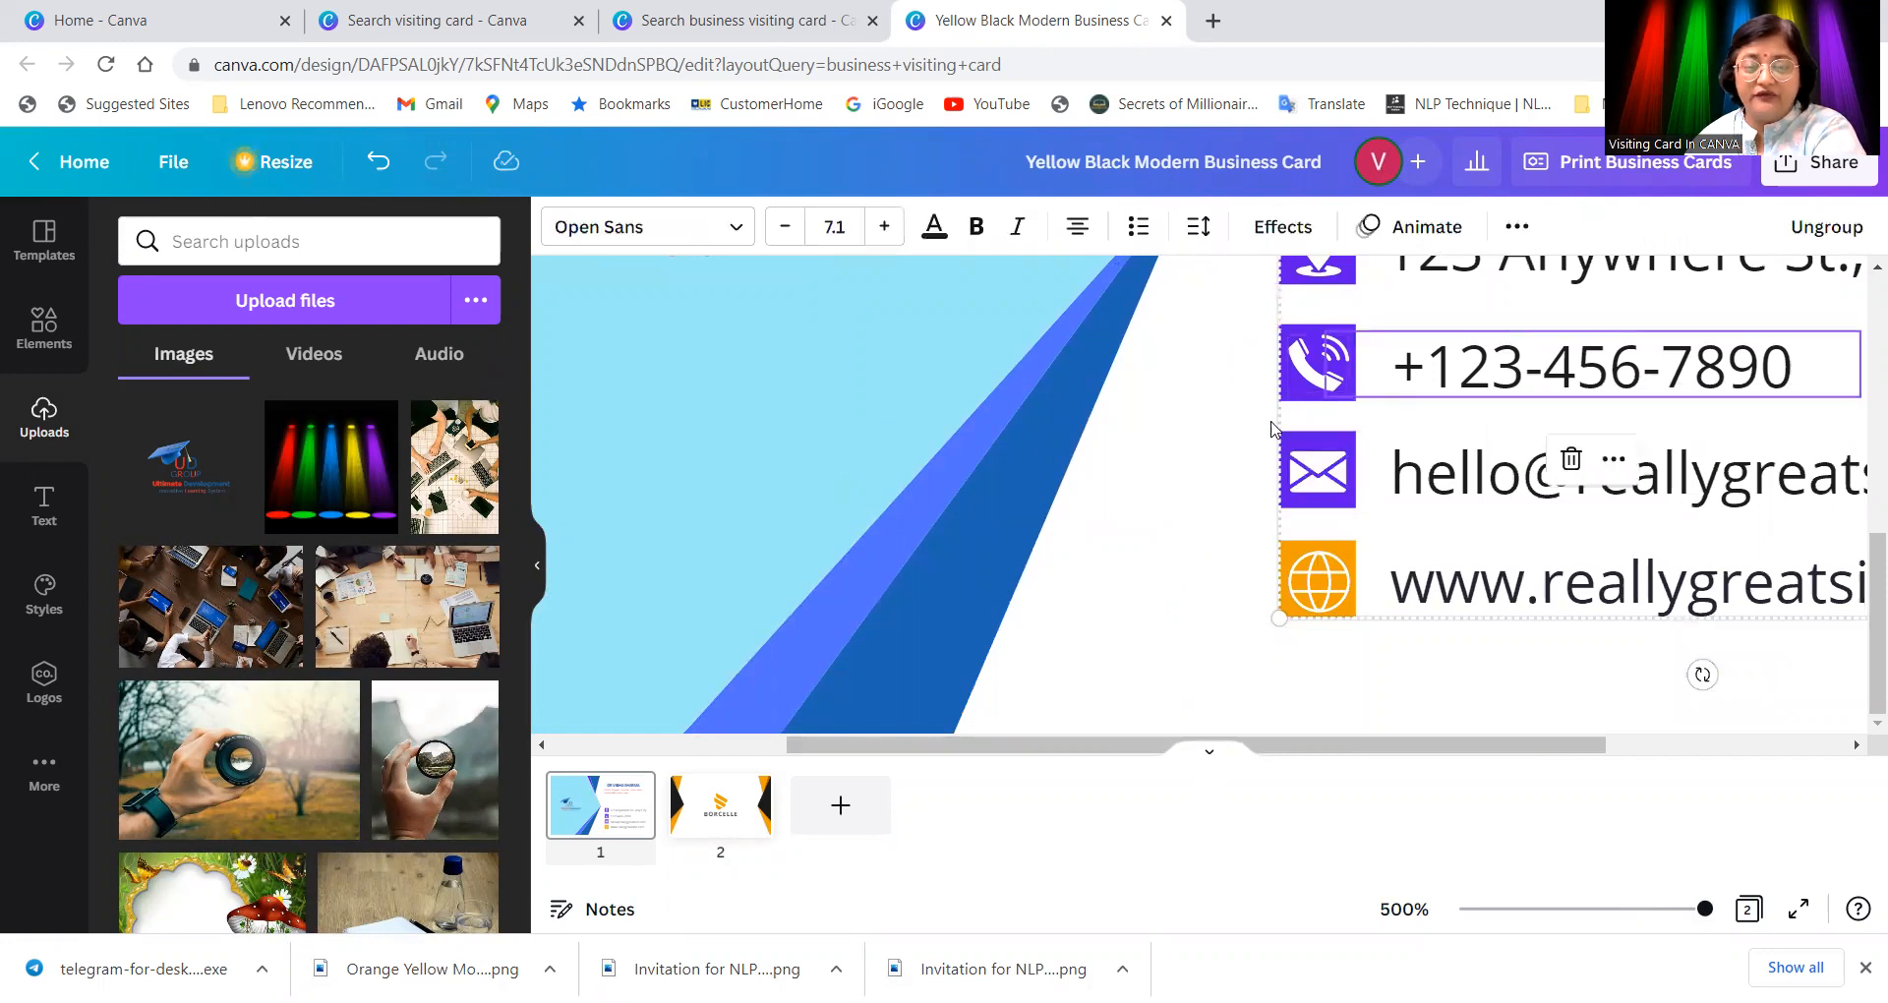
left_click(1313, 337)
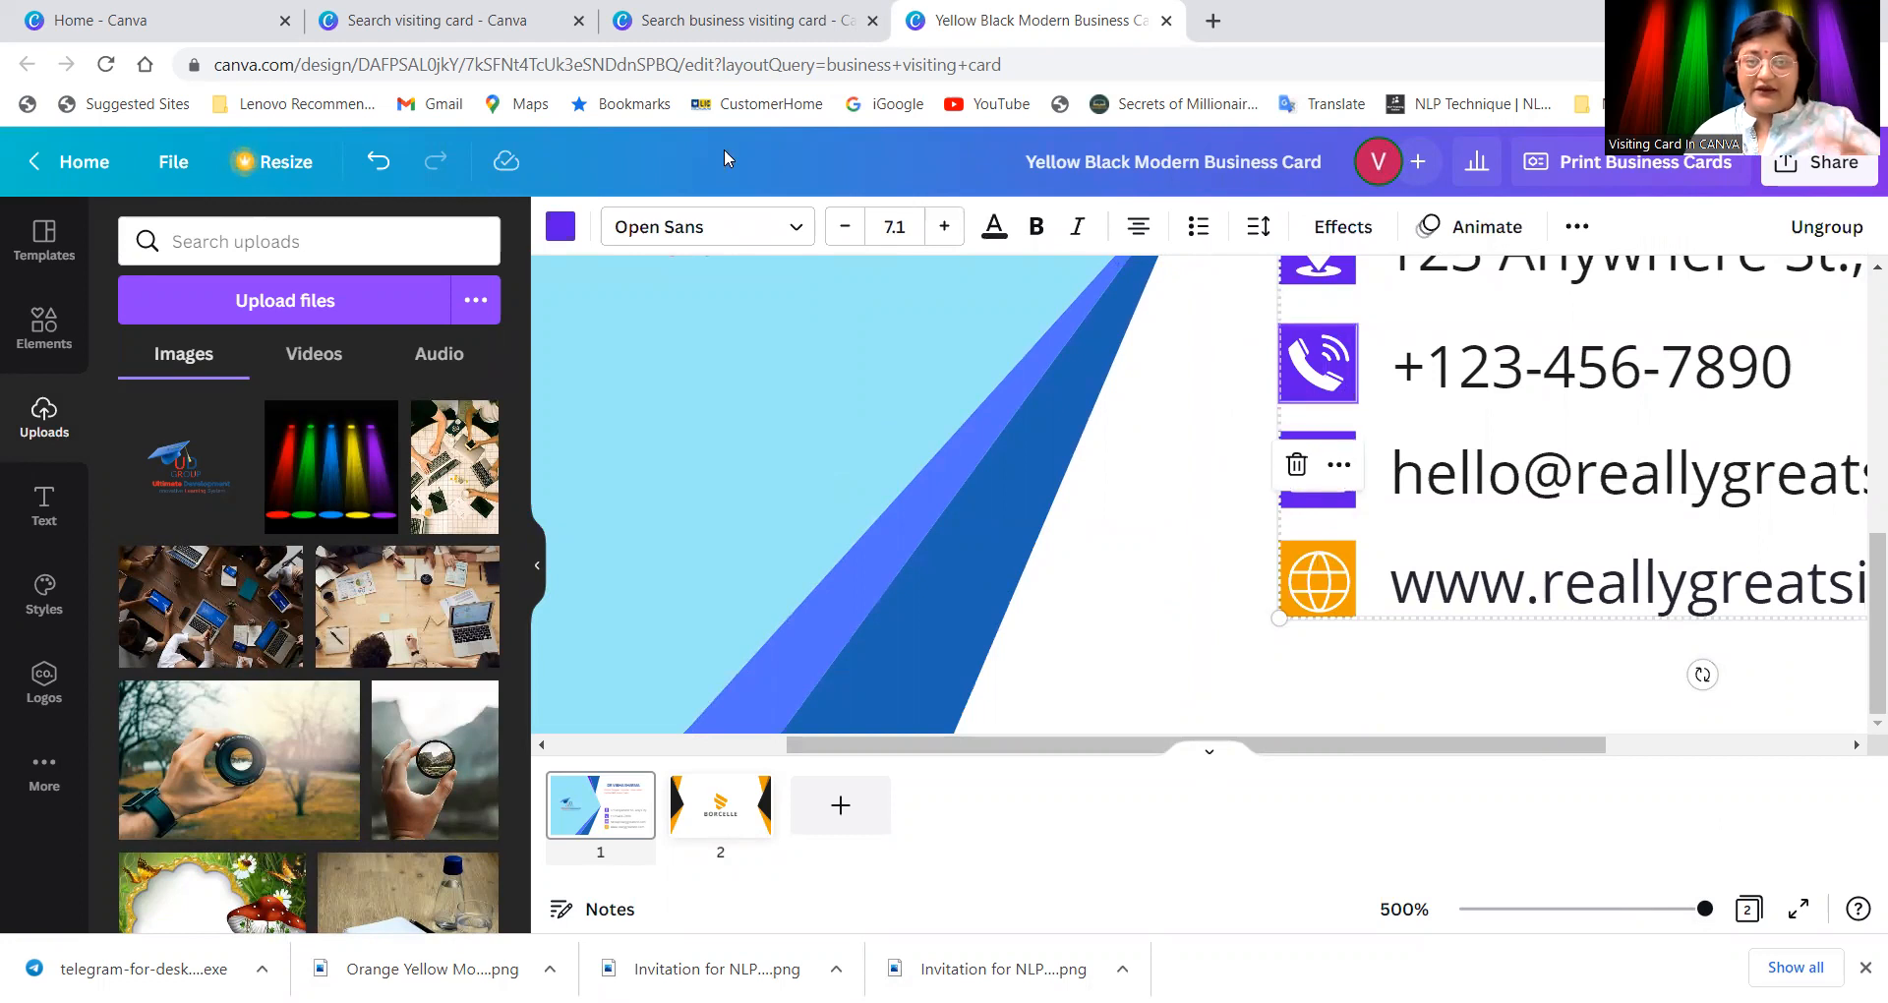
left_click(561, 227)
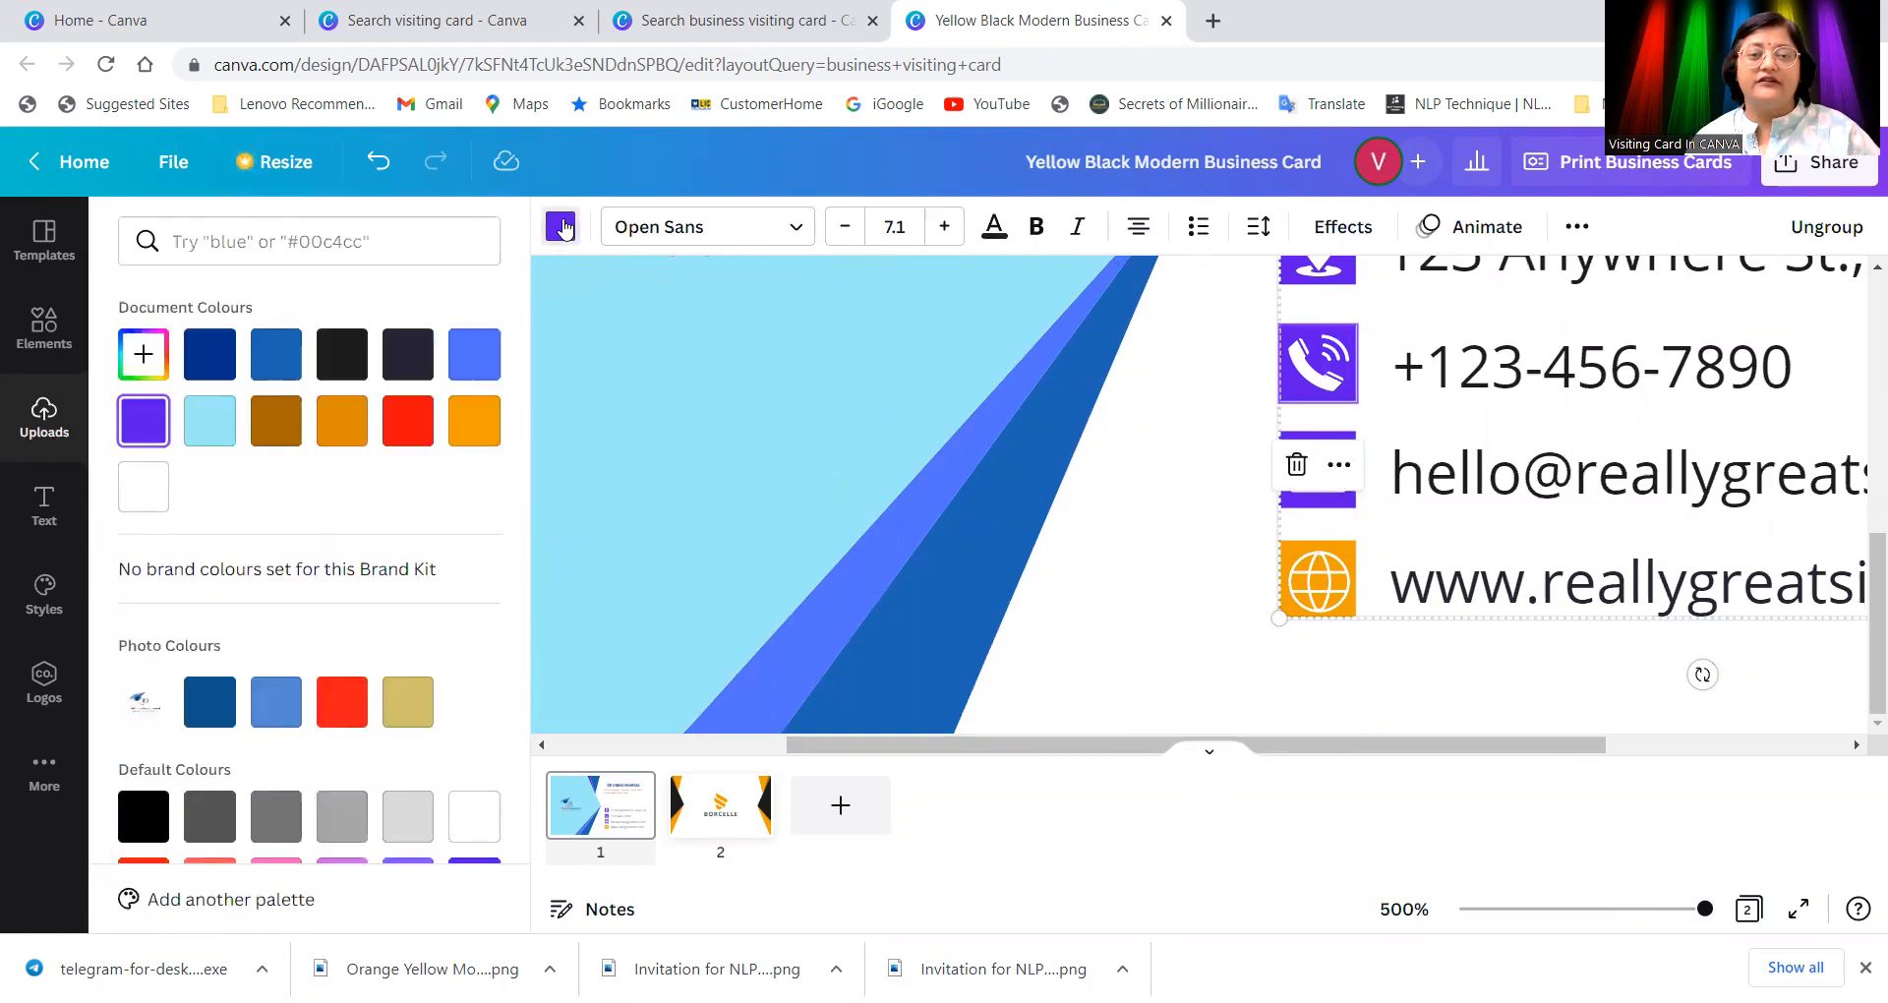
left_click(407, 420)
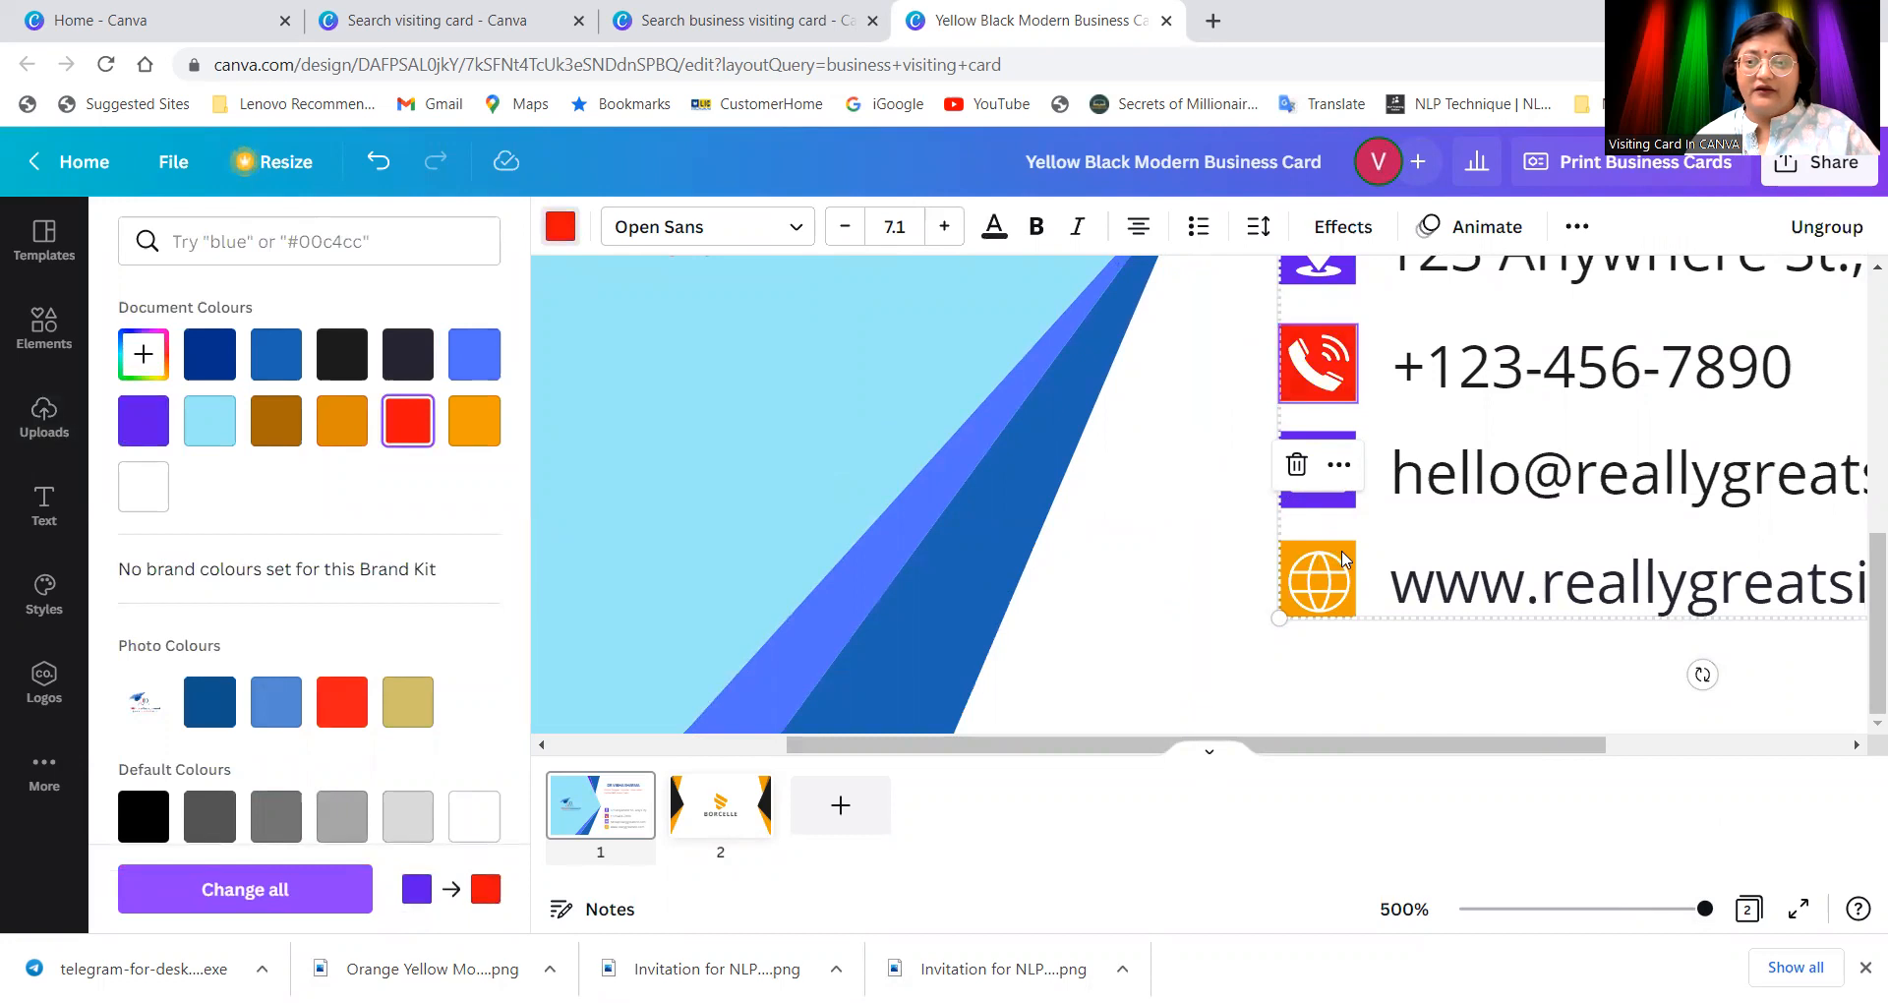
left_click(1306, 536)
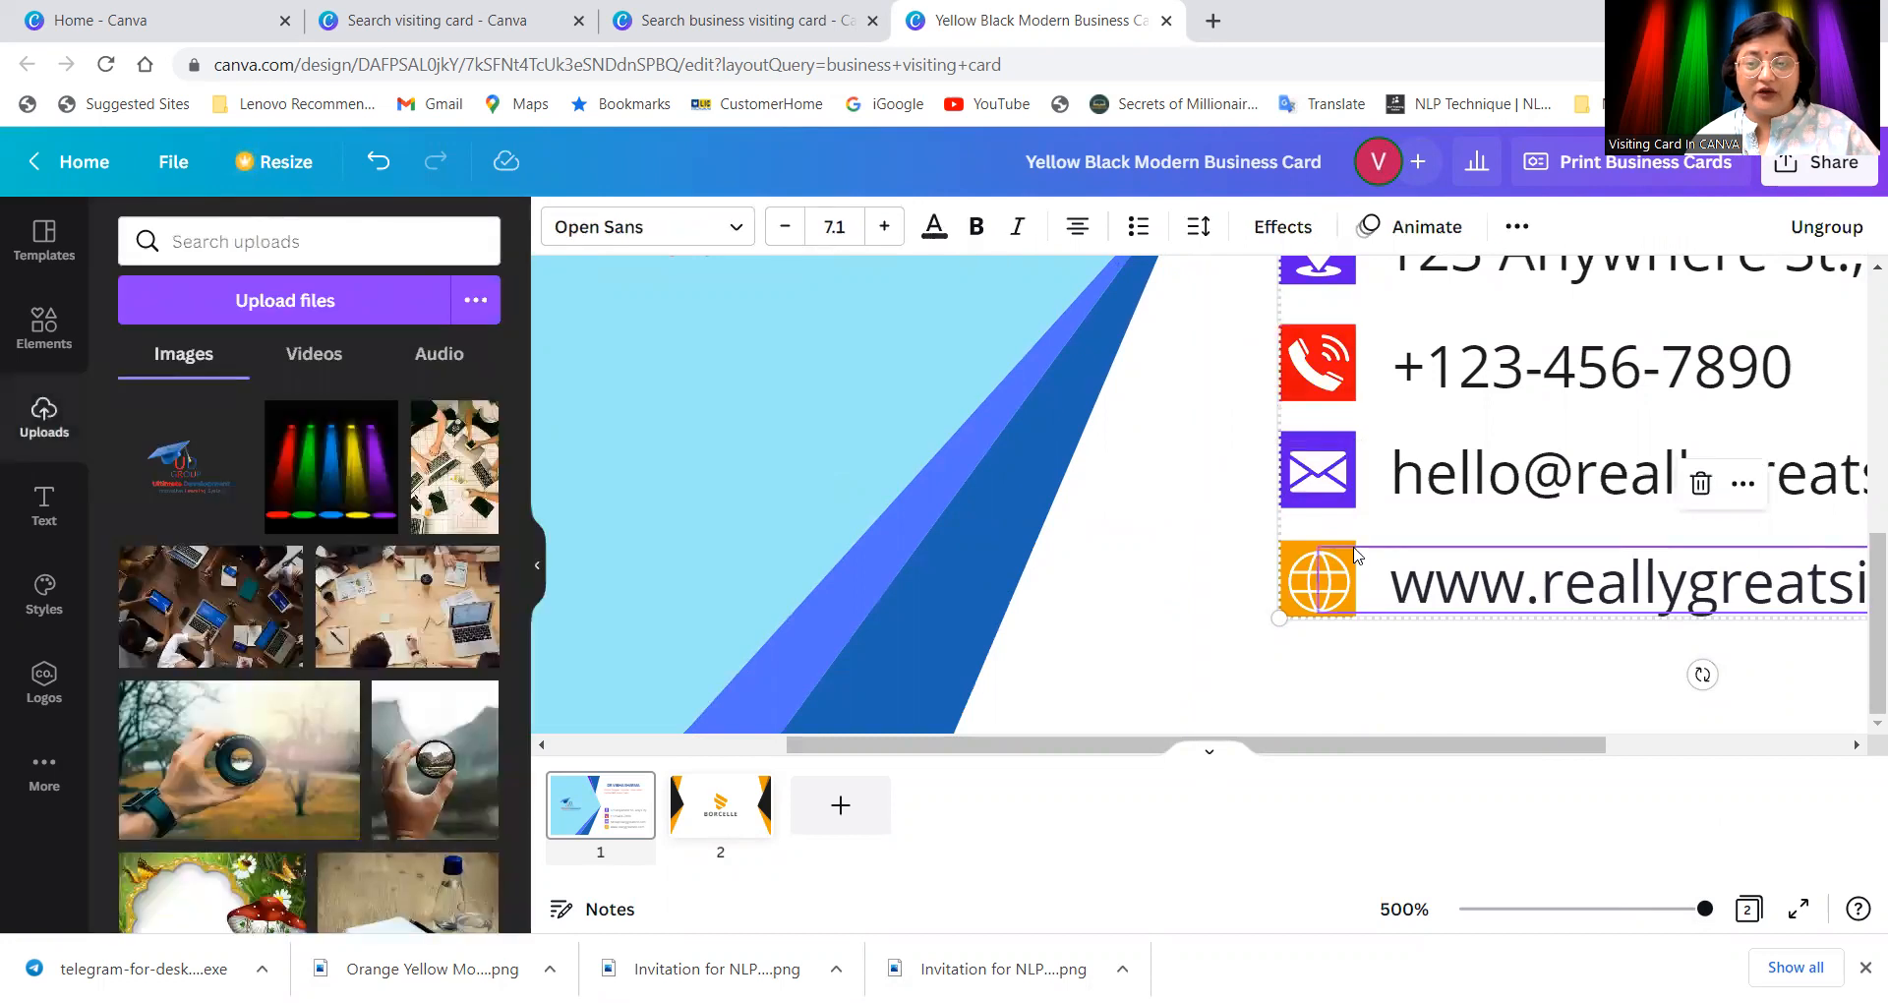
Step: Recolour the globe icon beside the website red as well
left_click(1303, 553)
left_click(561, 226)
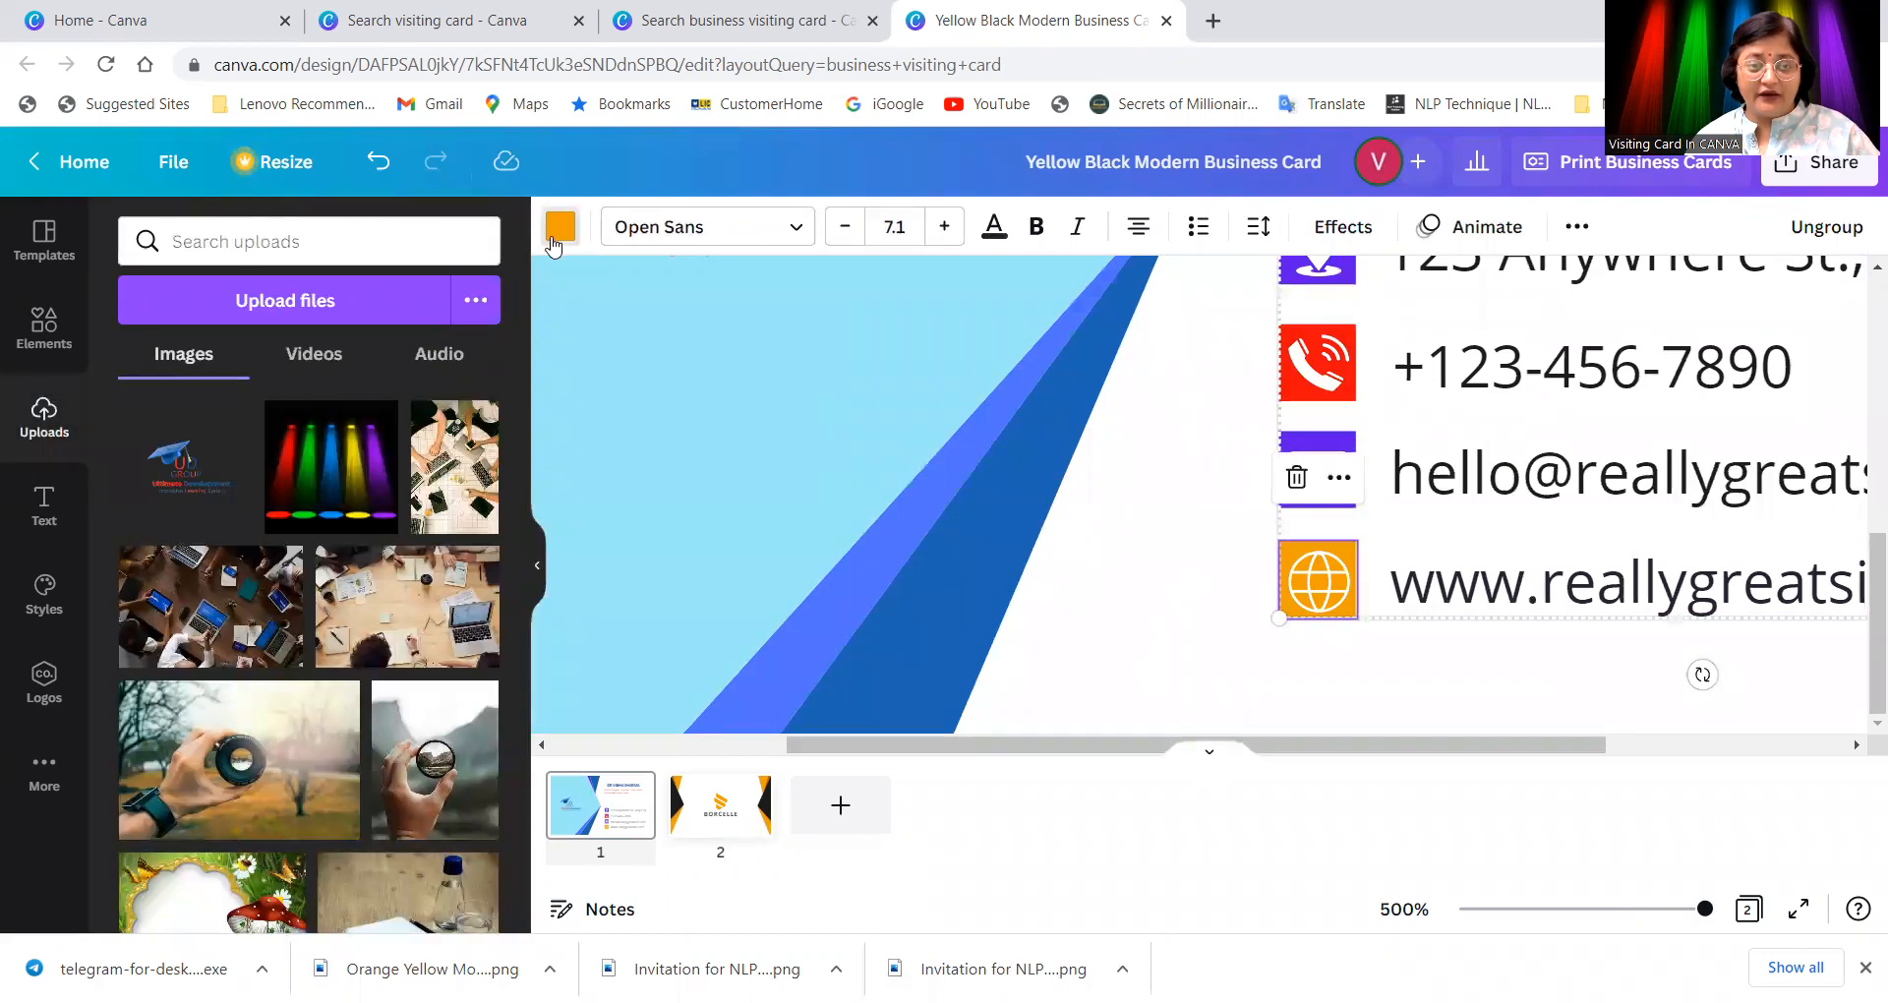
left_click(407, 419)
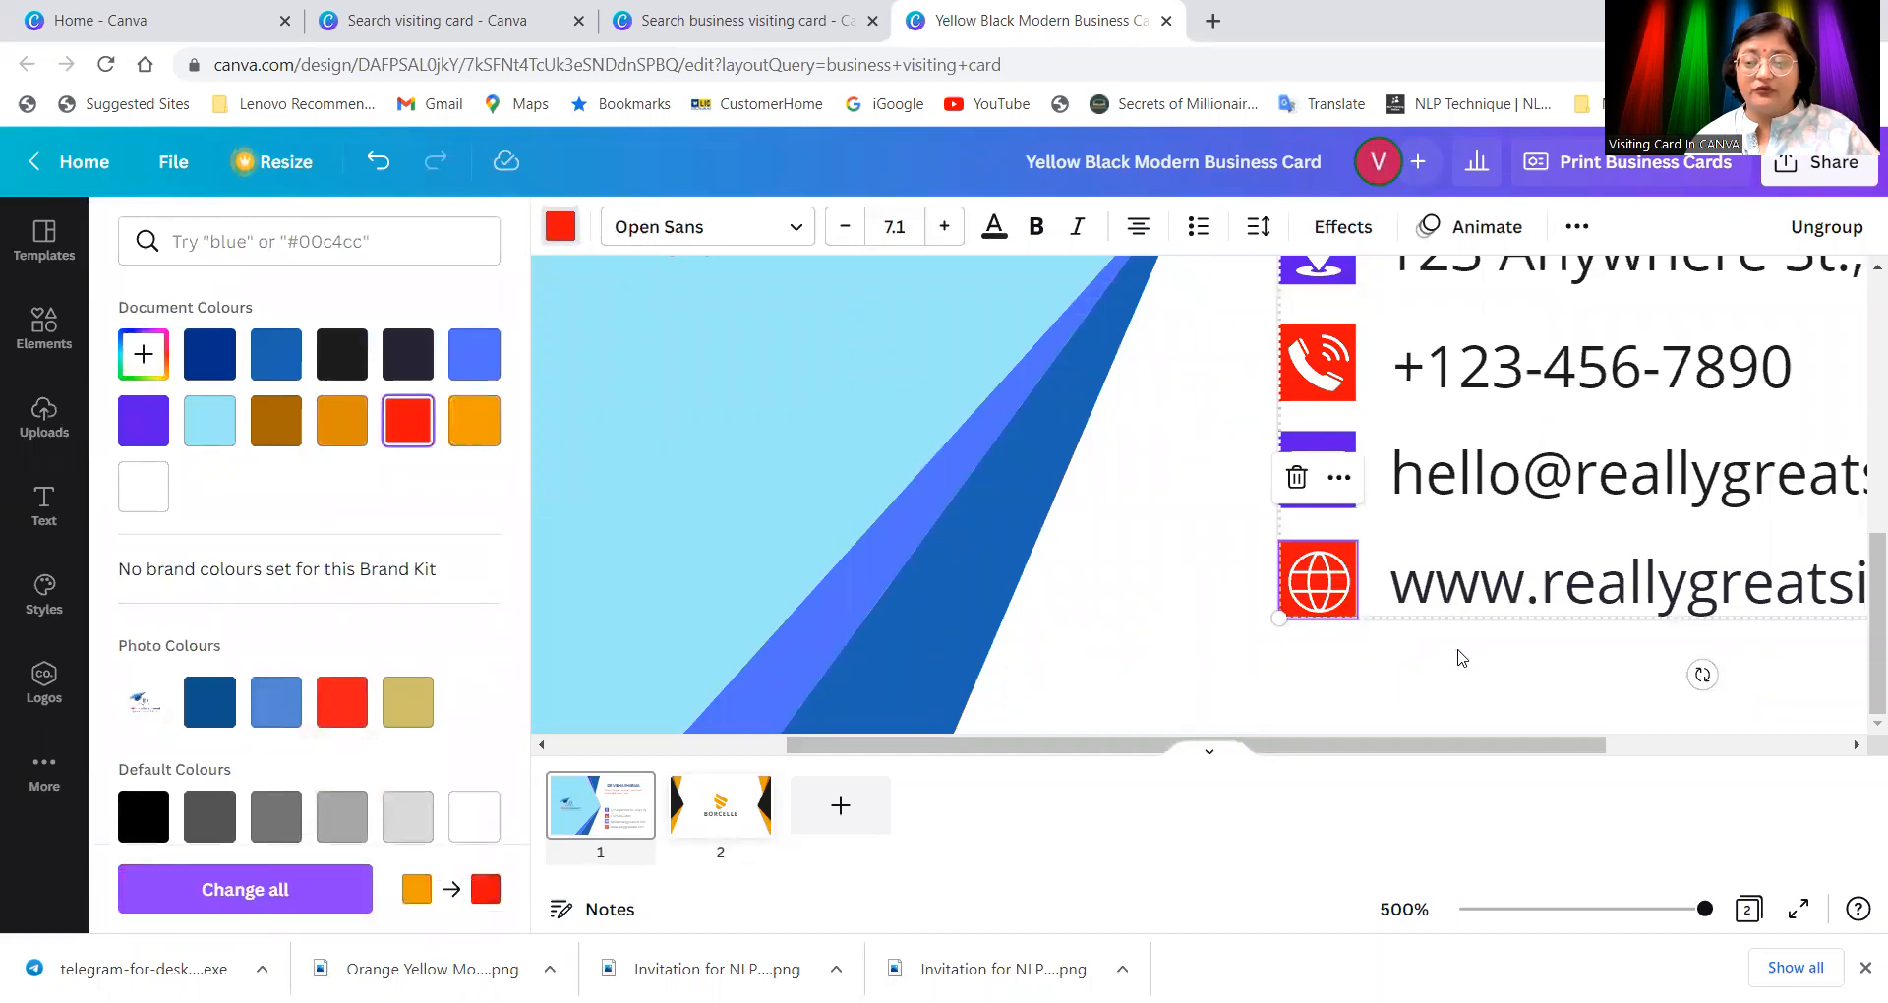
left_click_drag(1702, 909, 1635, 917)
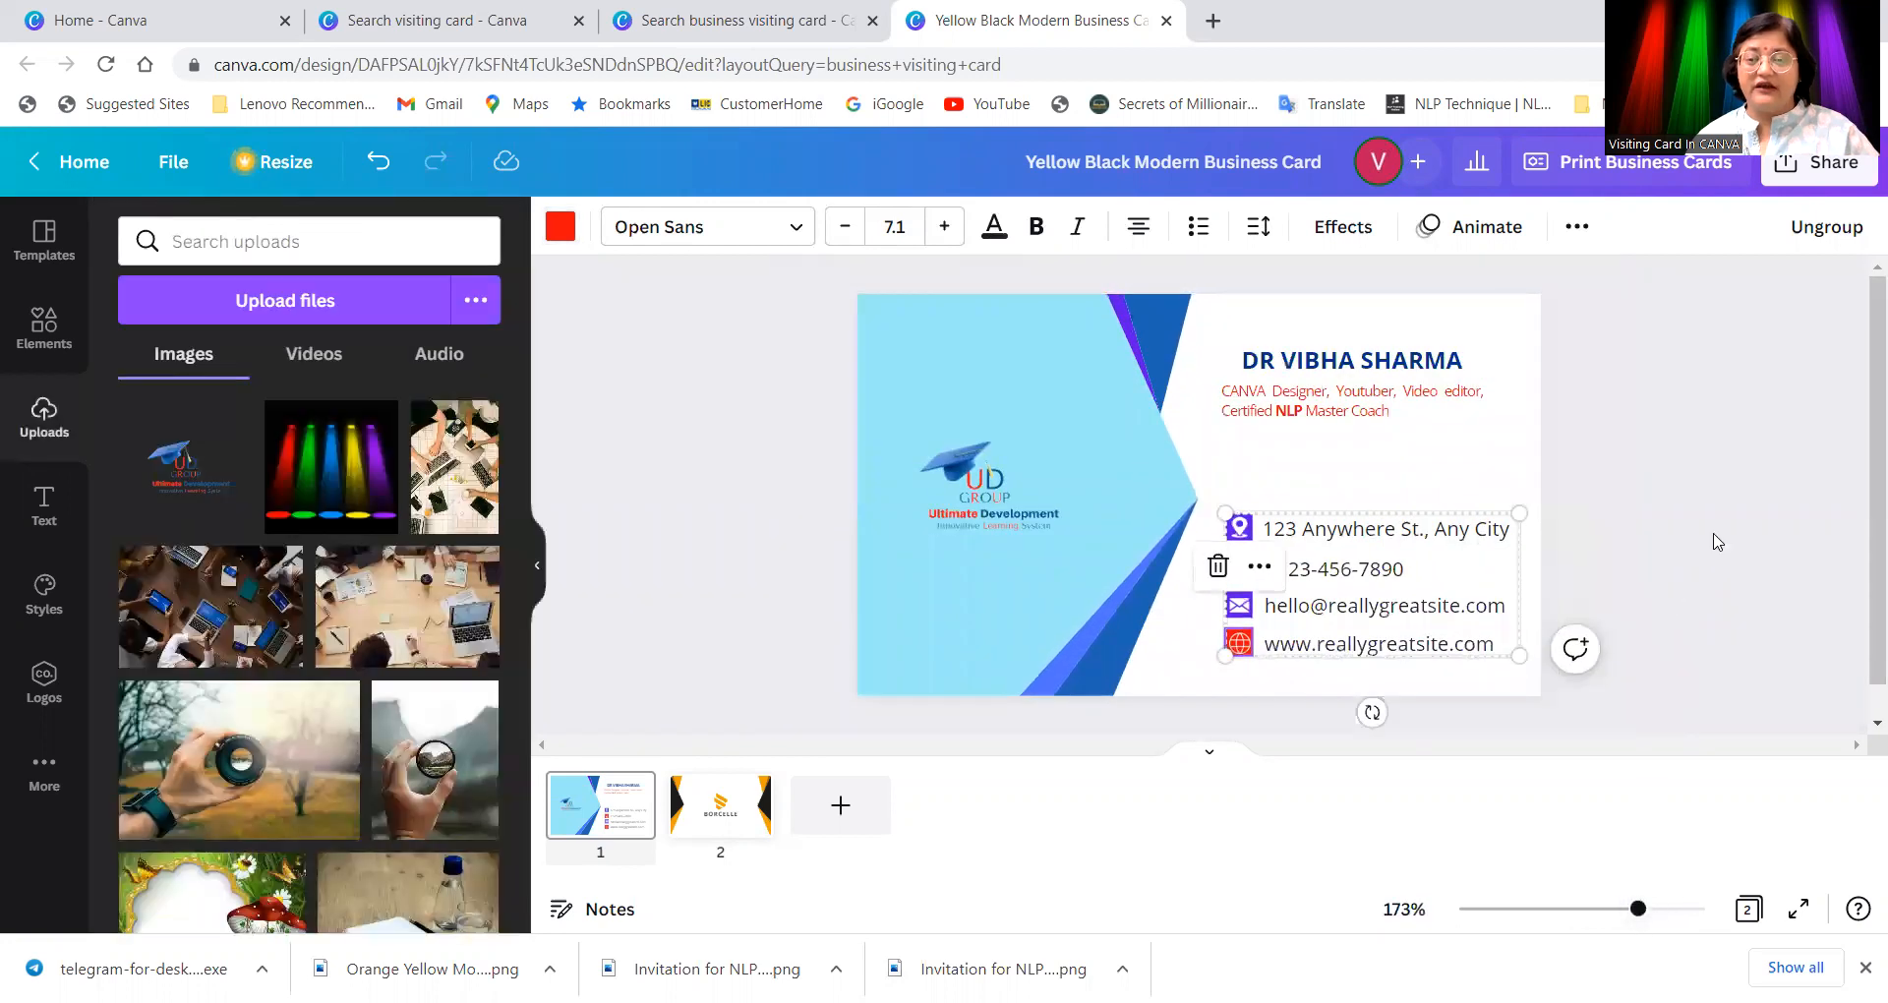
left_click(1425, 442)
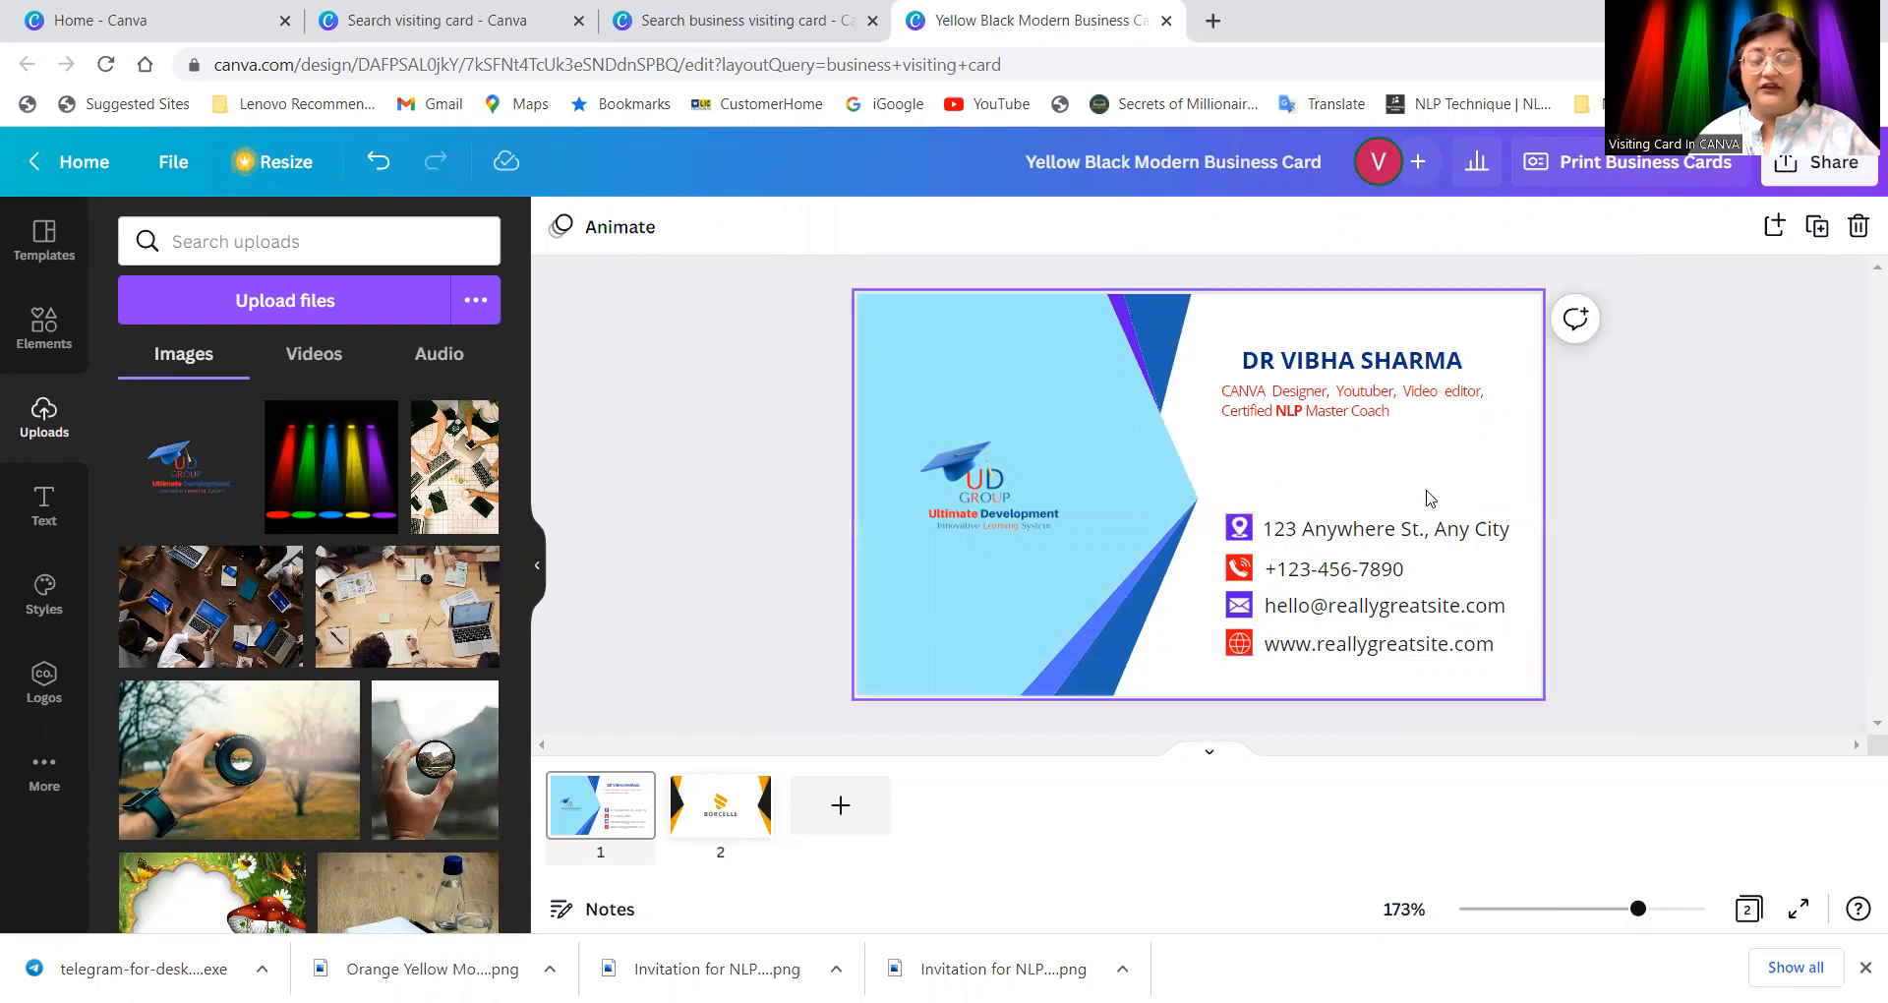
Step: Add a blank third page and search Uploads for 'youtube', clearing the fruitless search
left_click(873, 803)
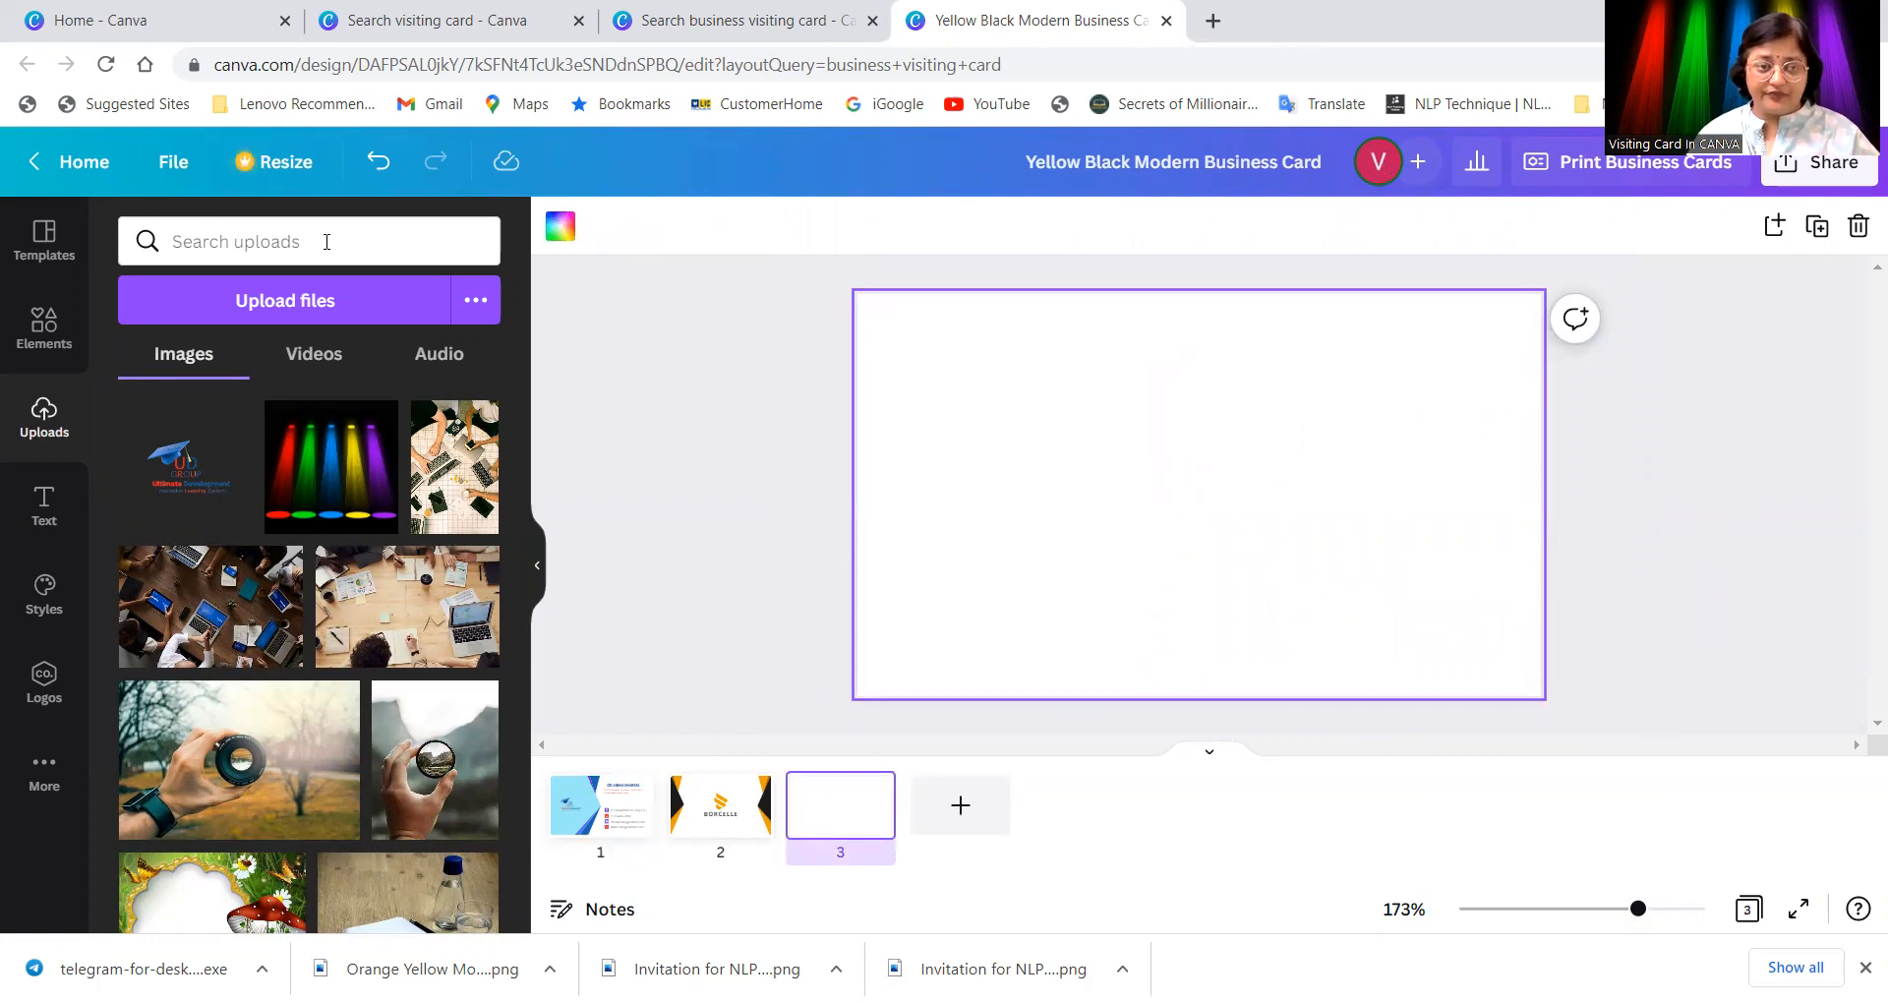
type("you")
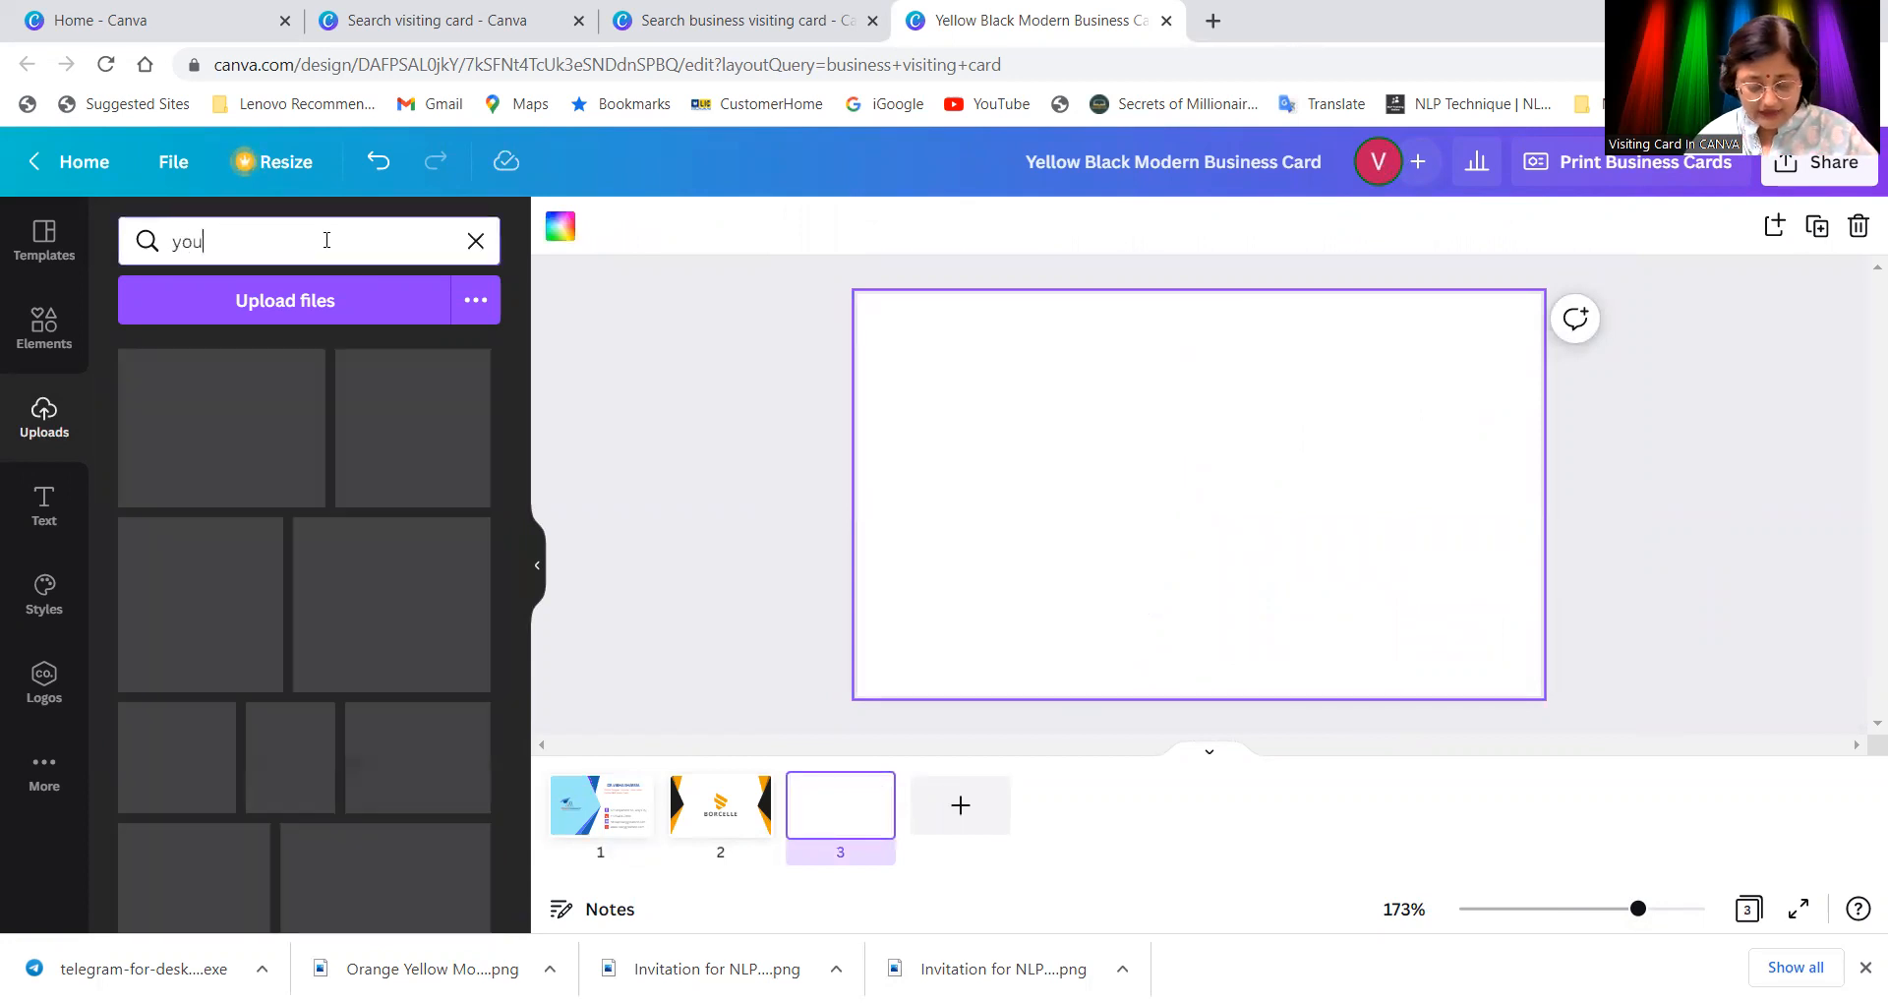
type("tube")
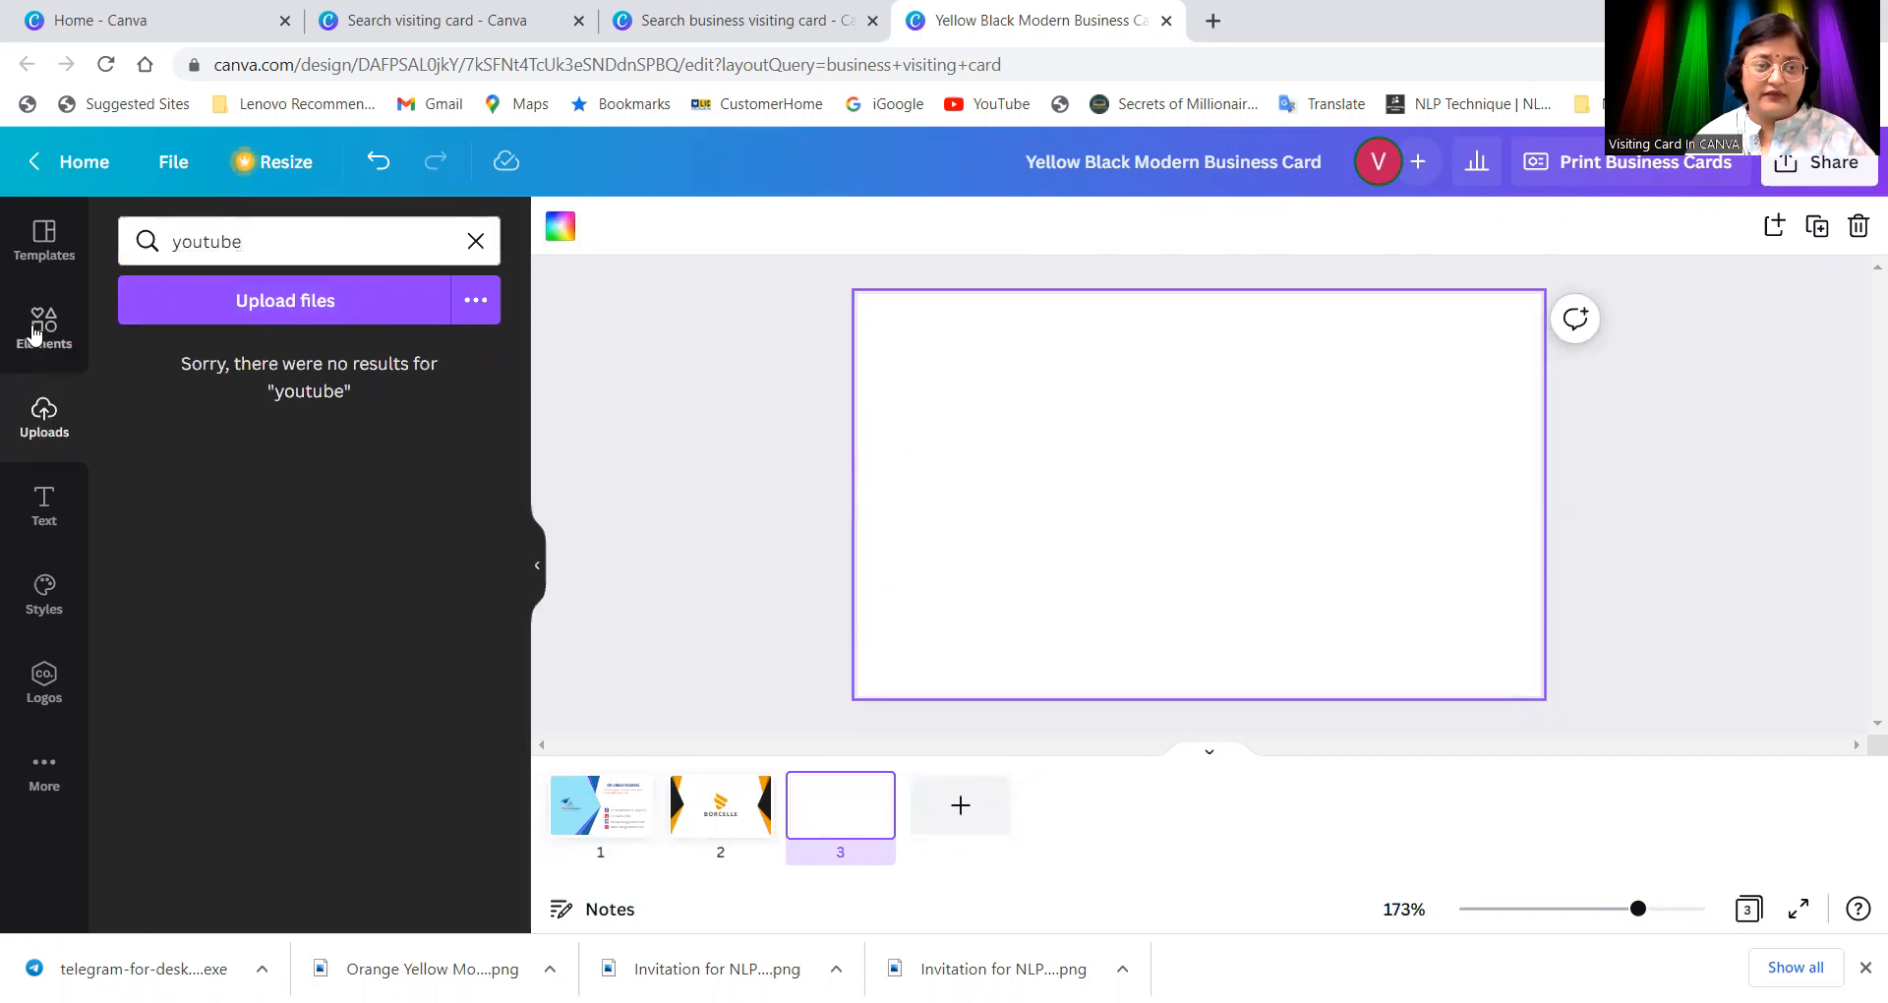
left_click(275, 238)
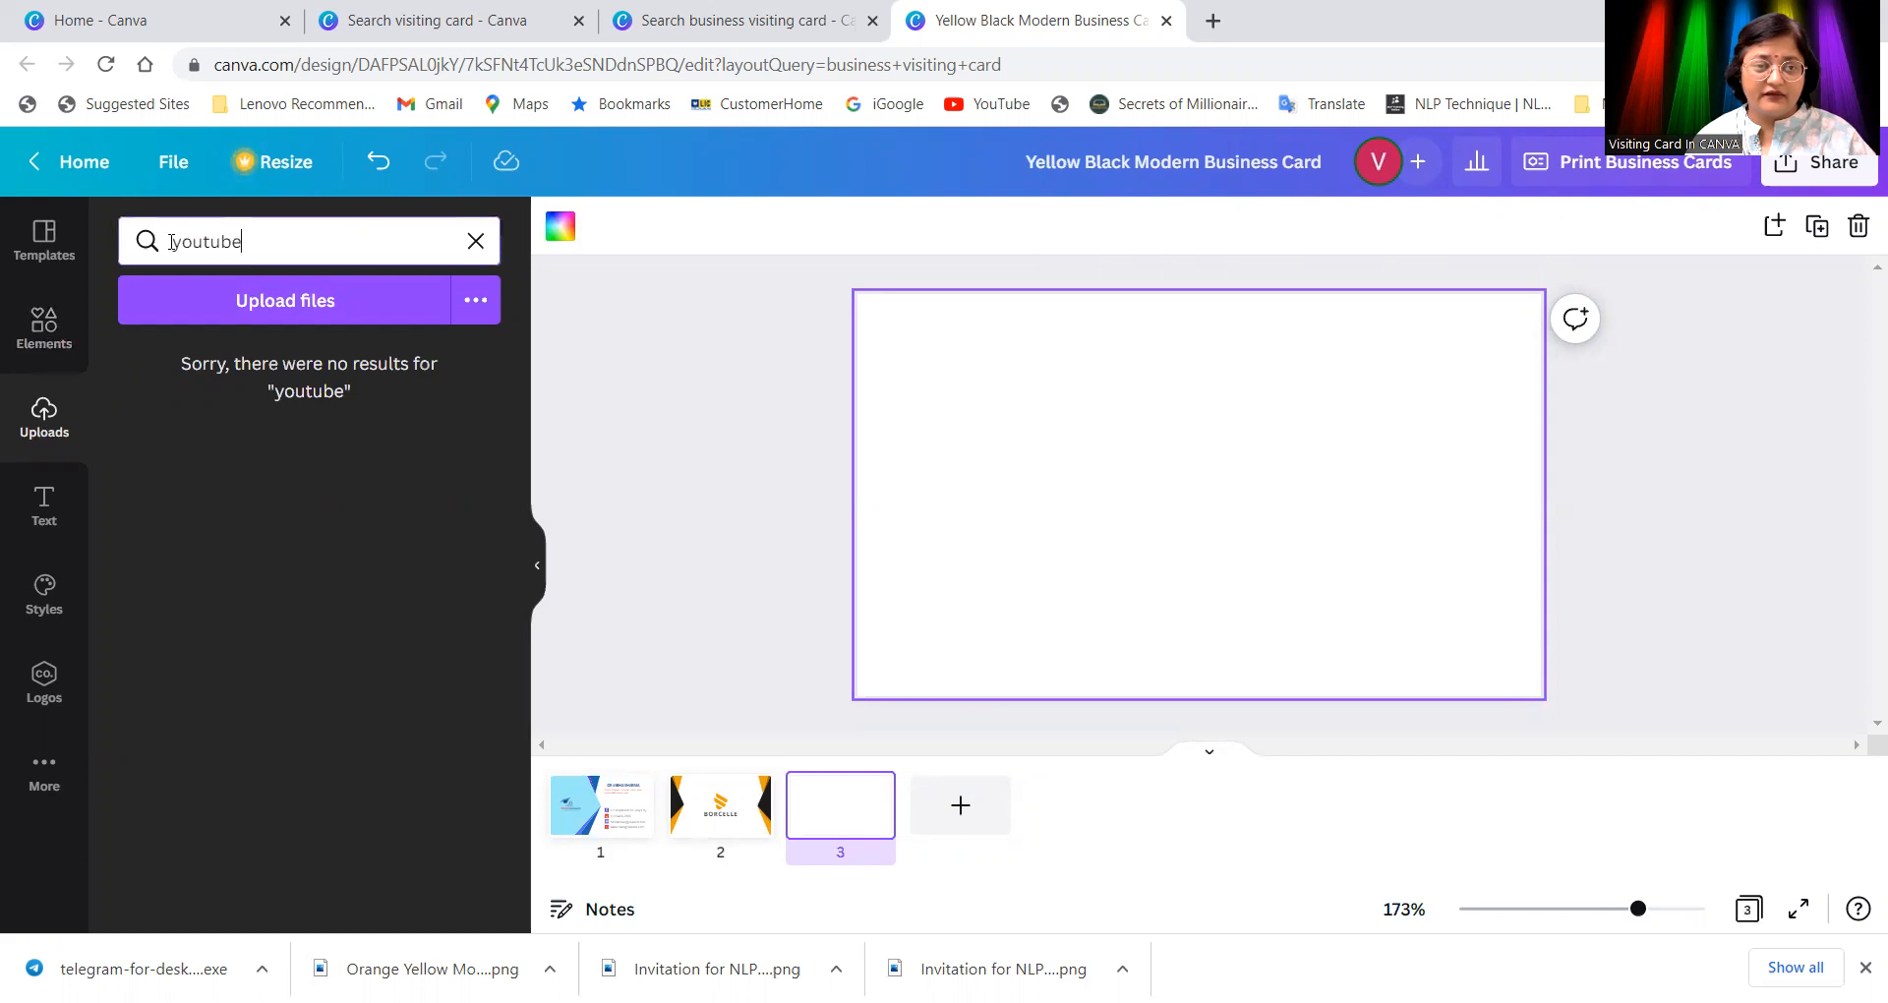
left_click(476, 241)
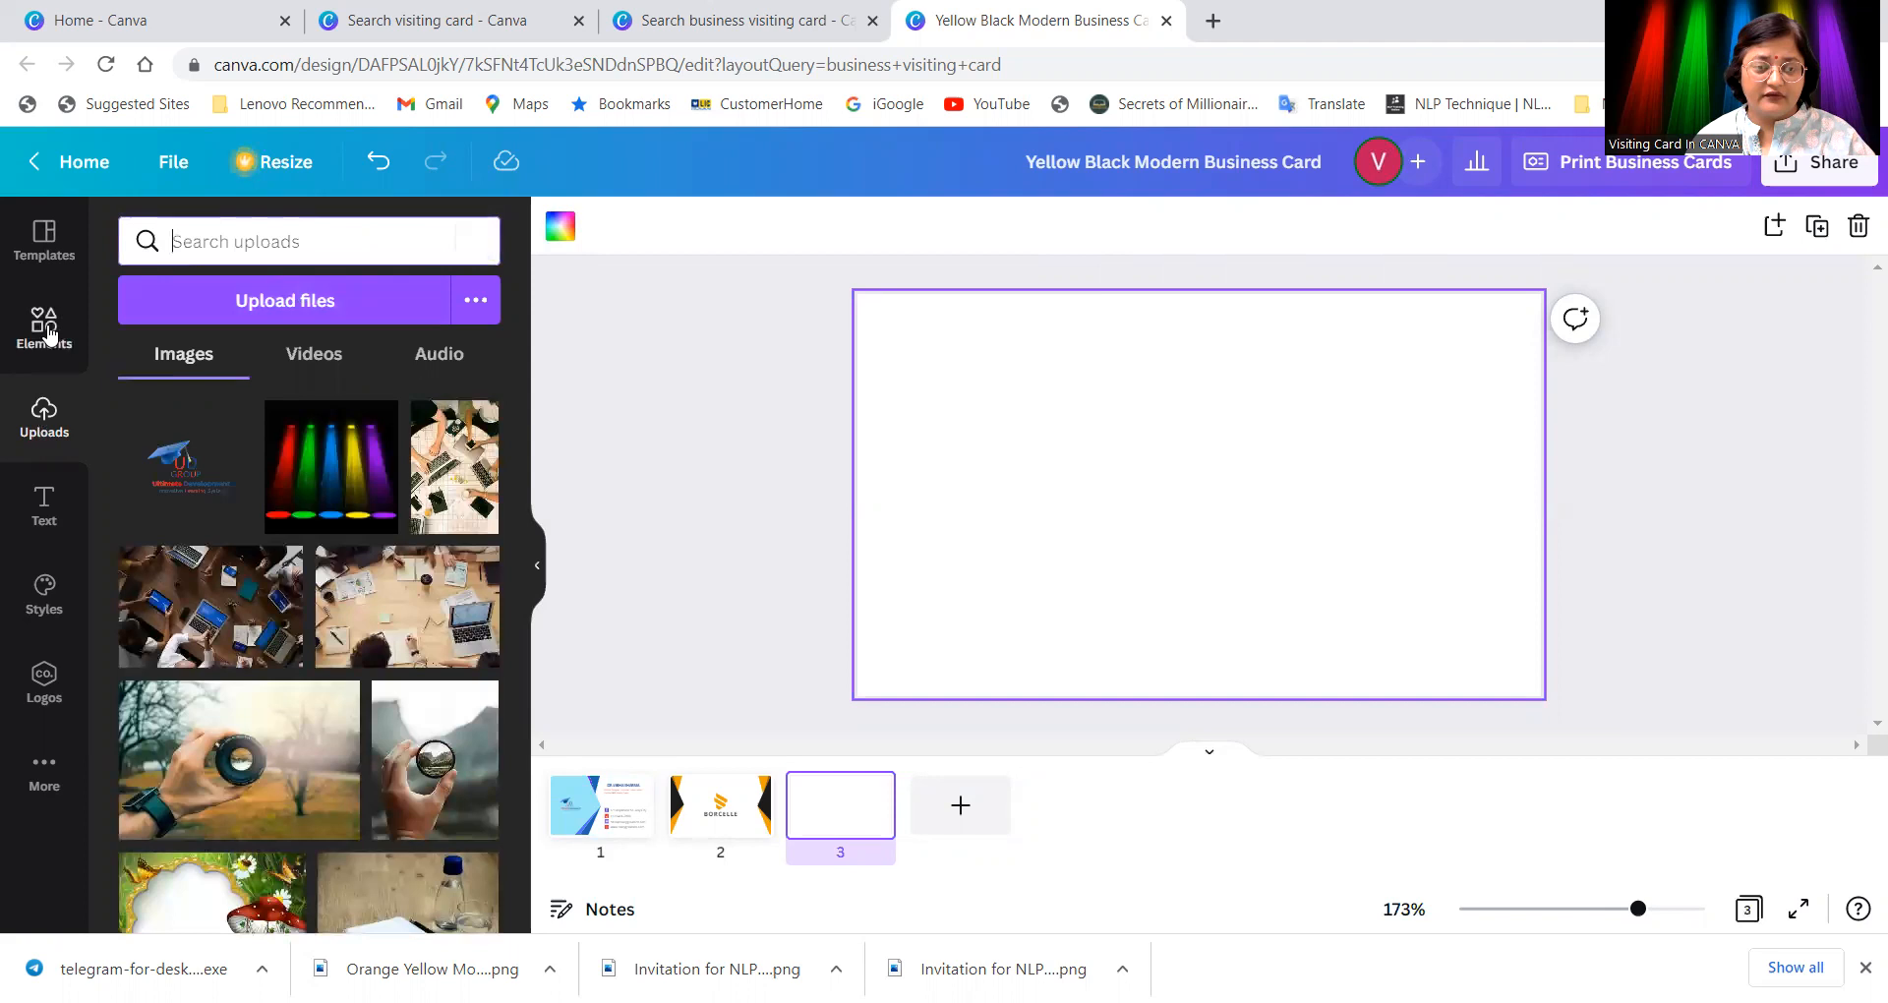
left_click(46, 335)
Step: Search elements for 'youtube logo', add the red-square YouTube logo to page 3, then return to page 1
left_click(253, 243)
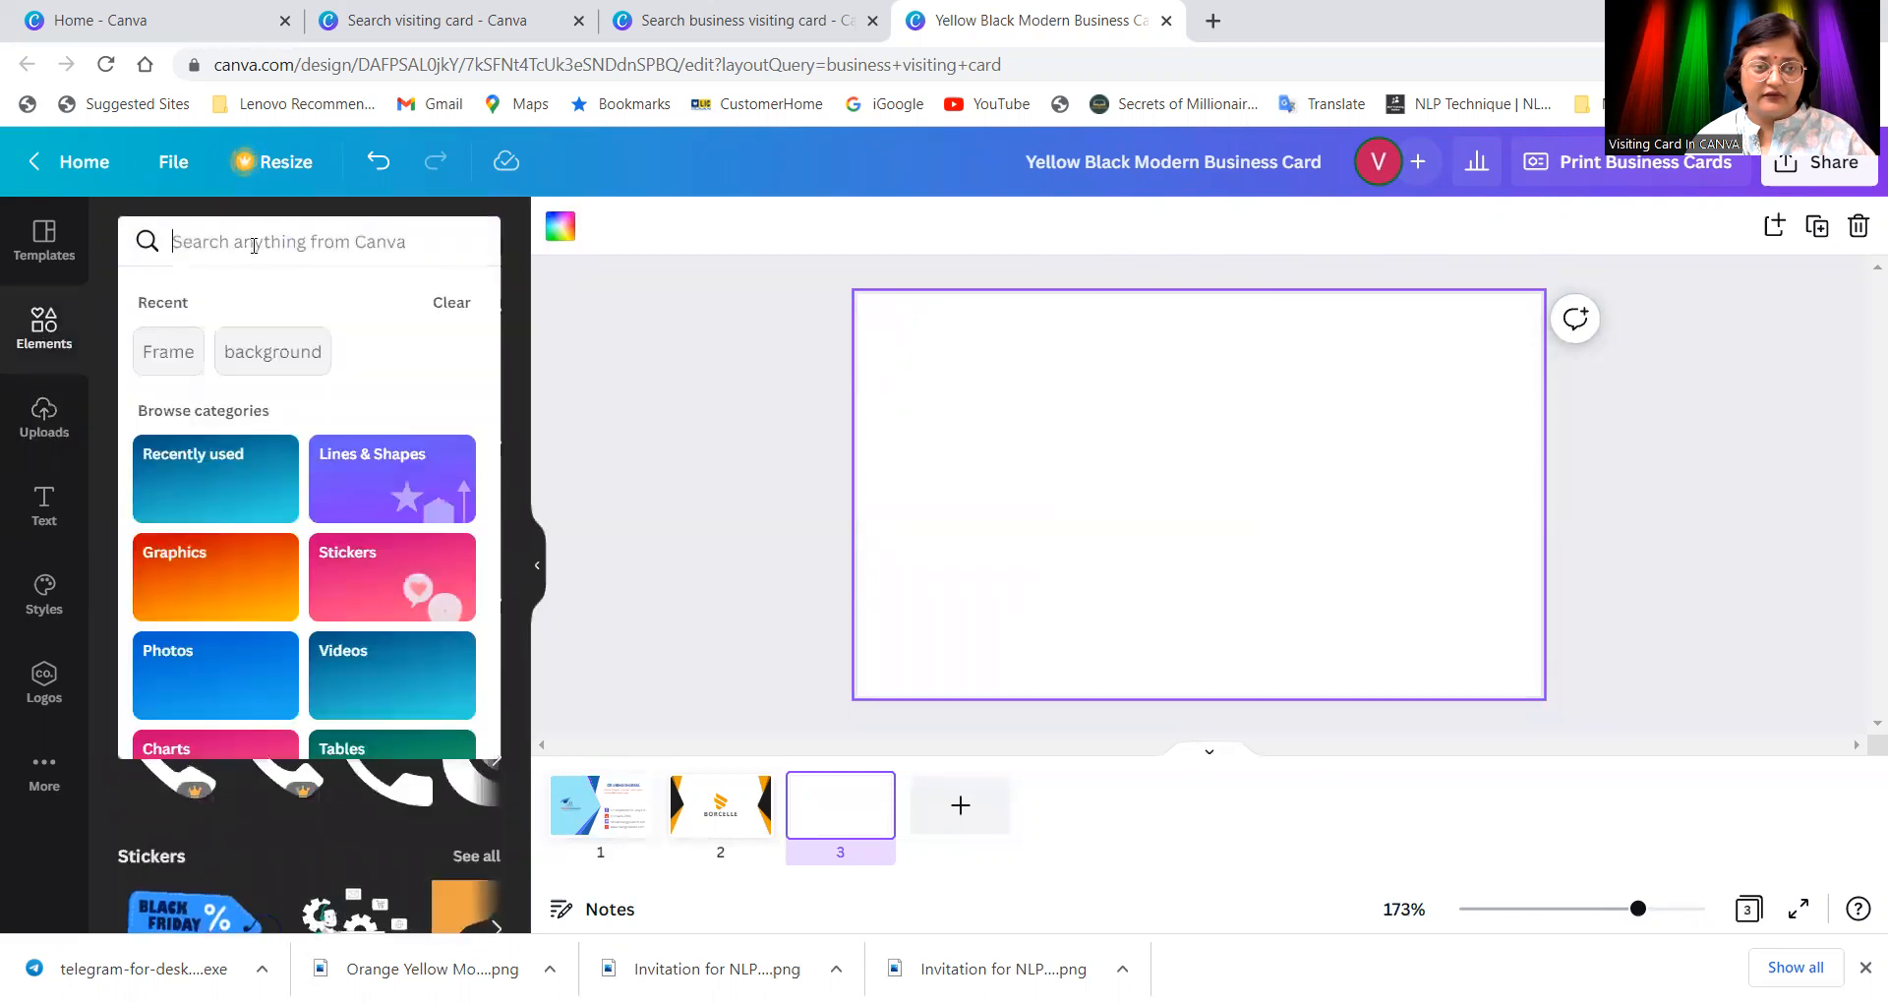
type("you")
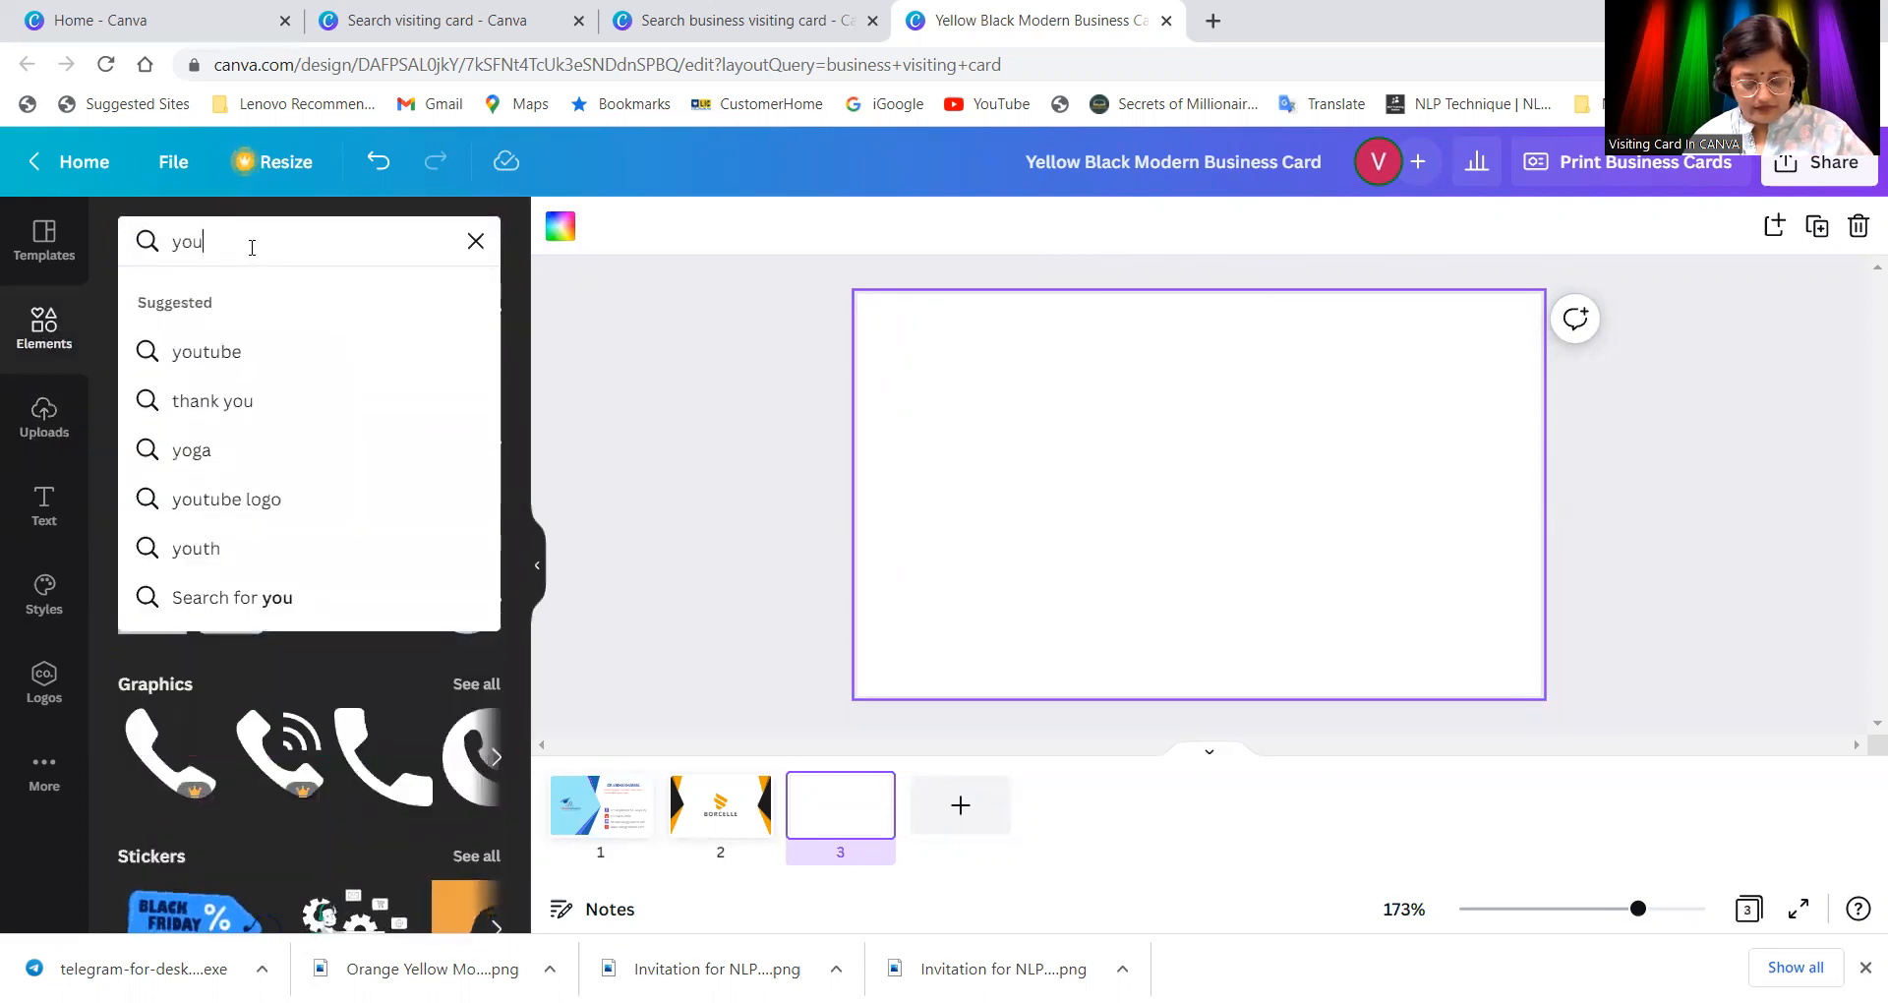
type("tube")
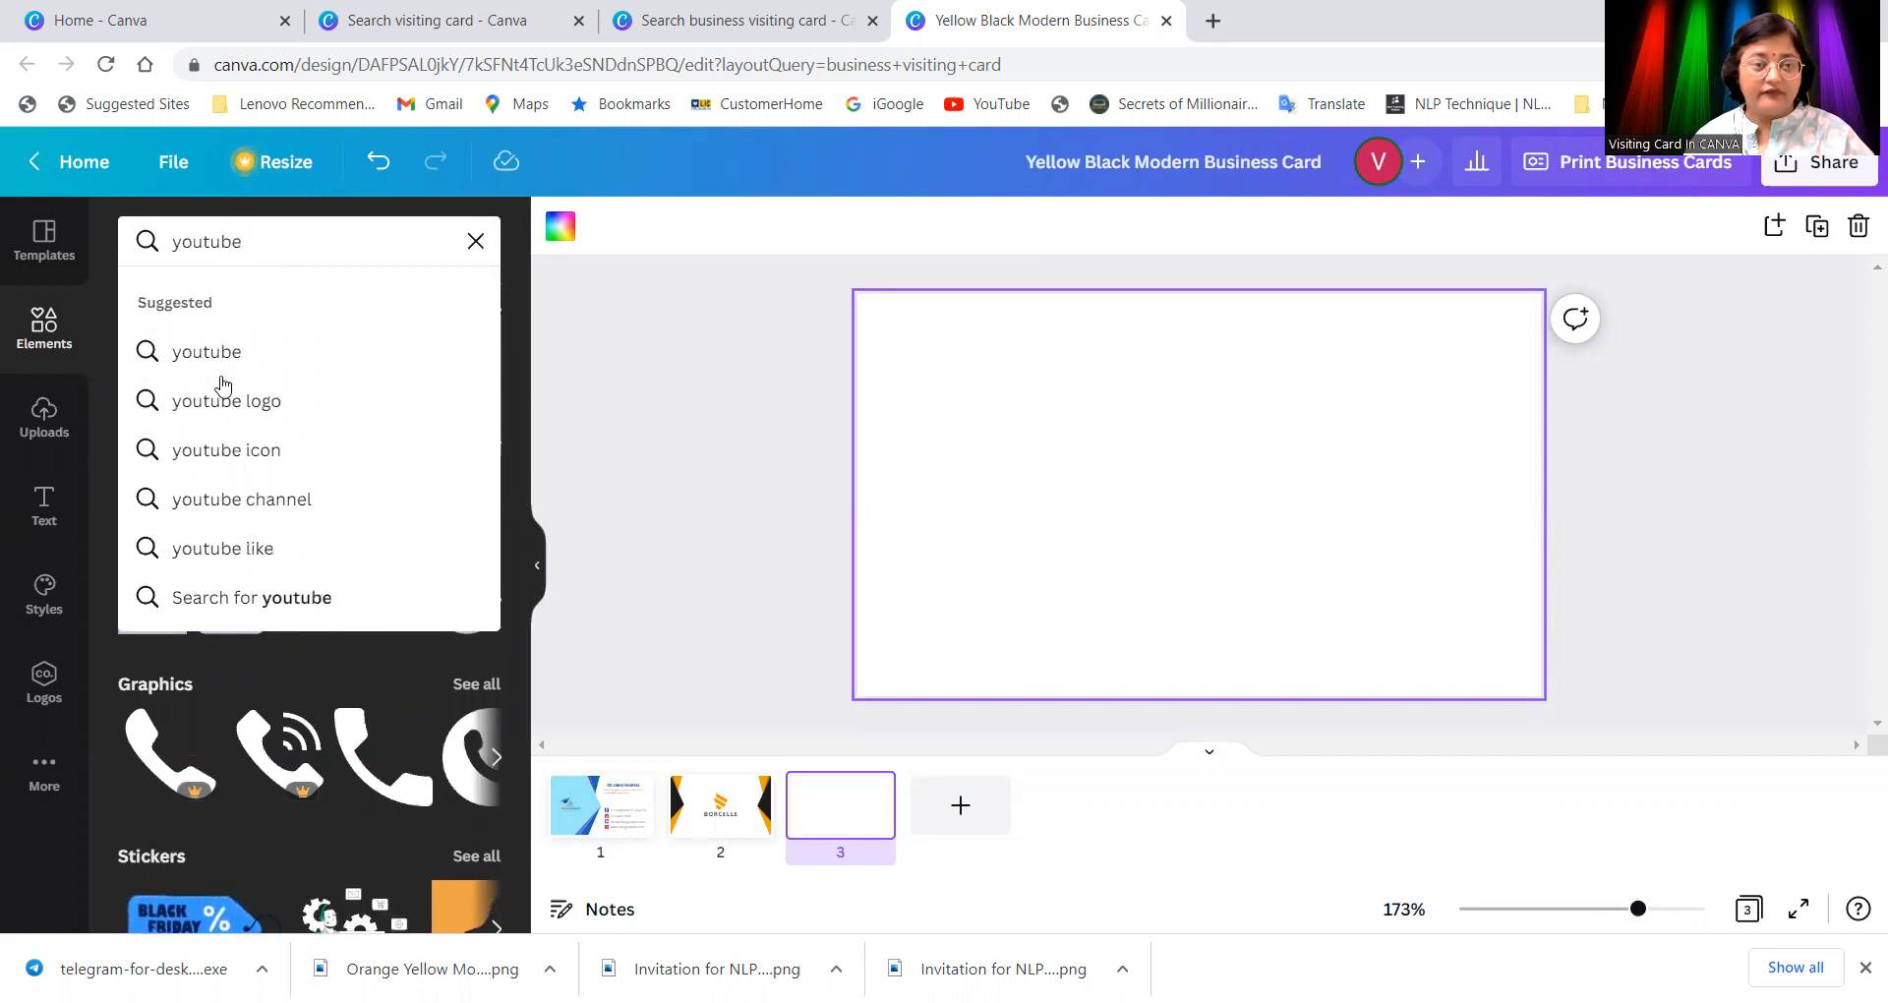
left_click(220, 403)
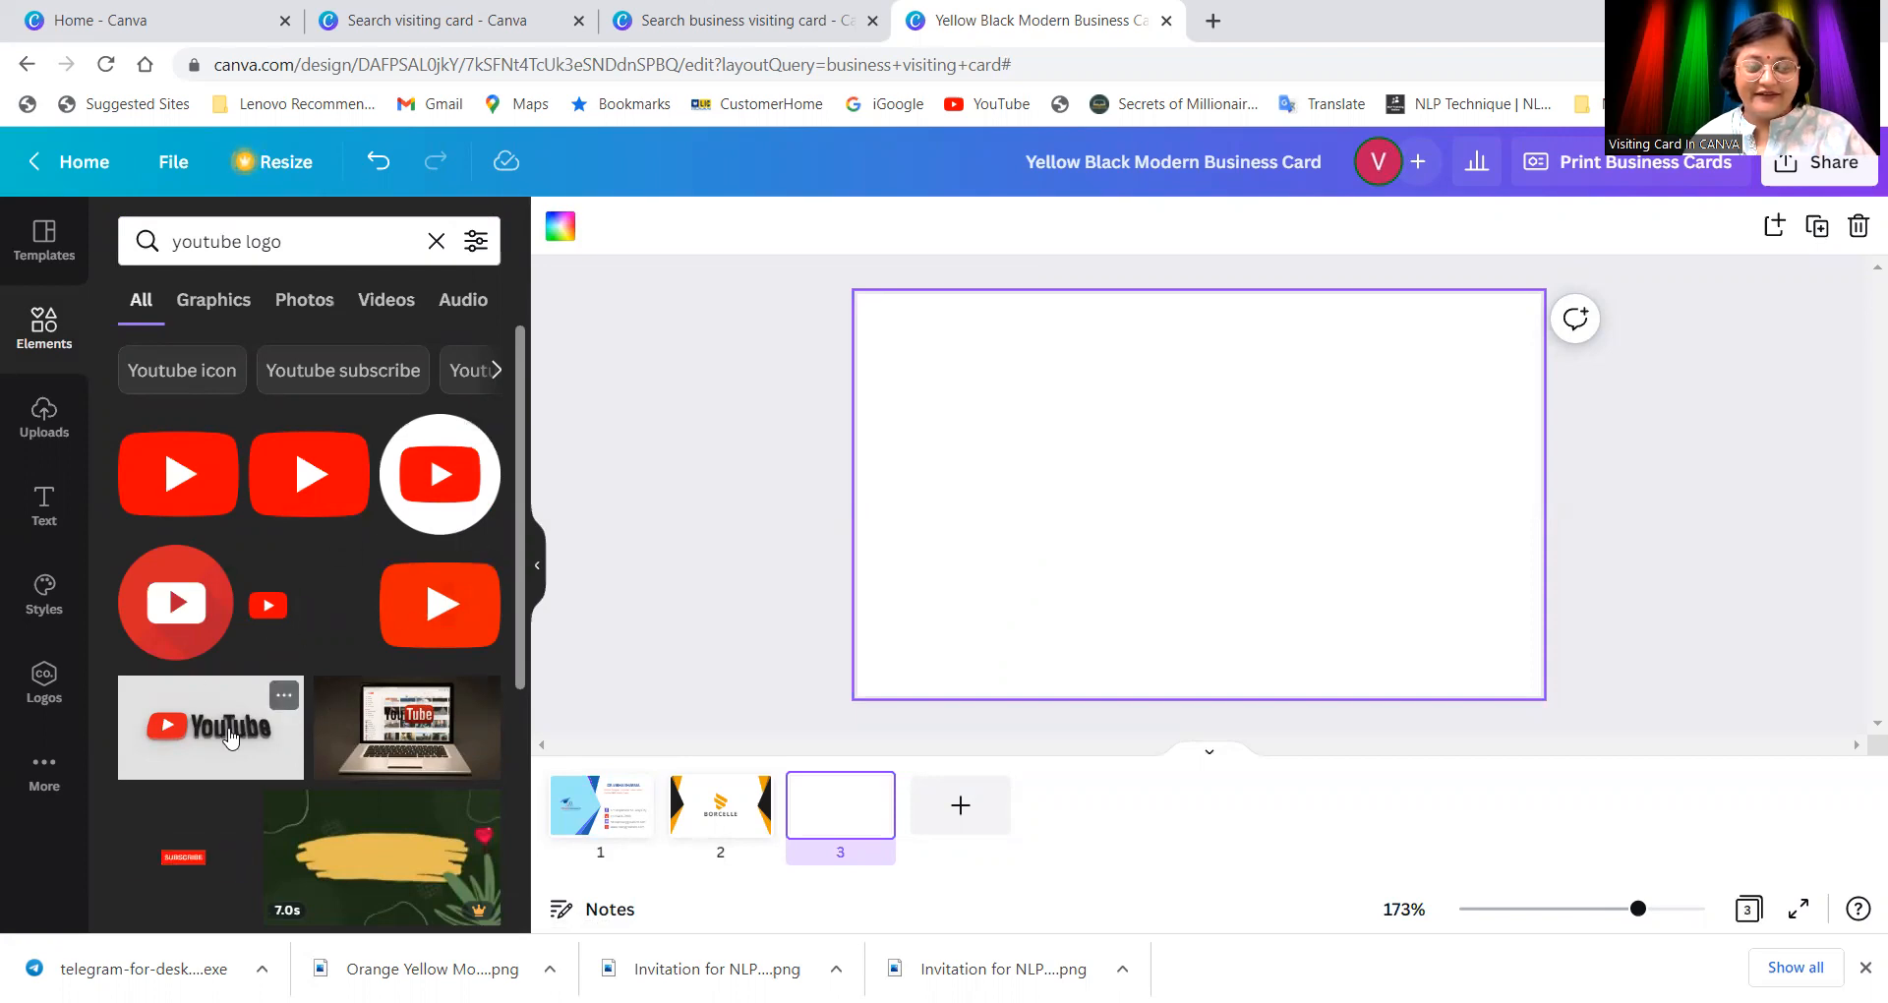
scroll(246, 659, "down", 4)
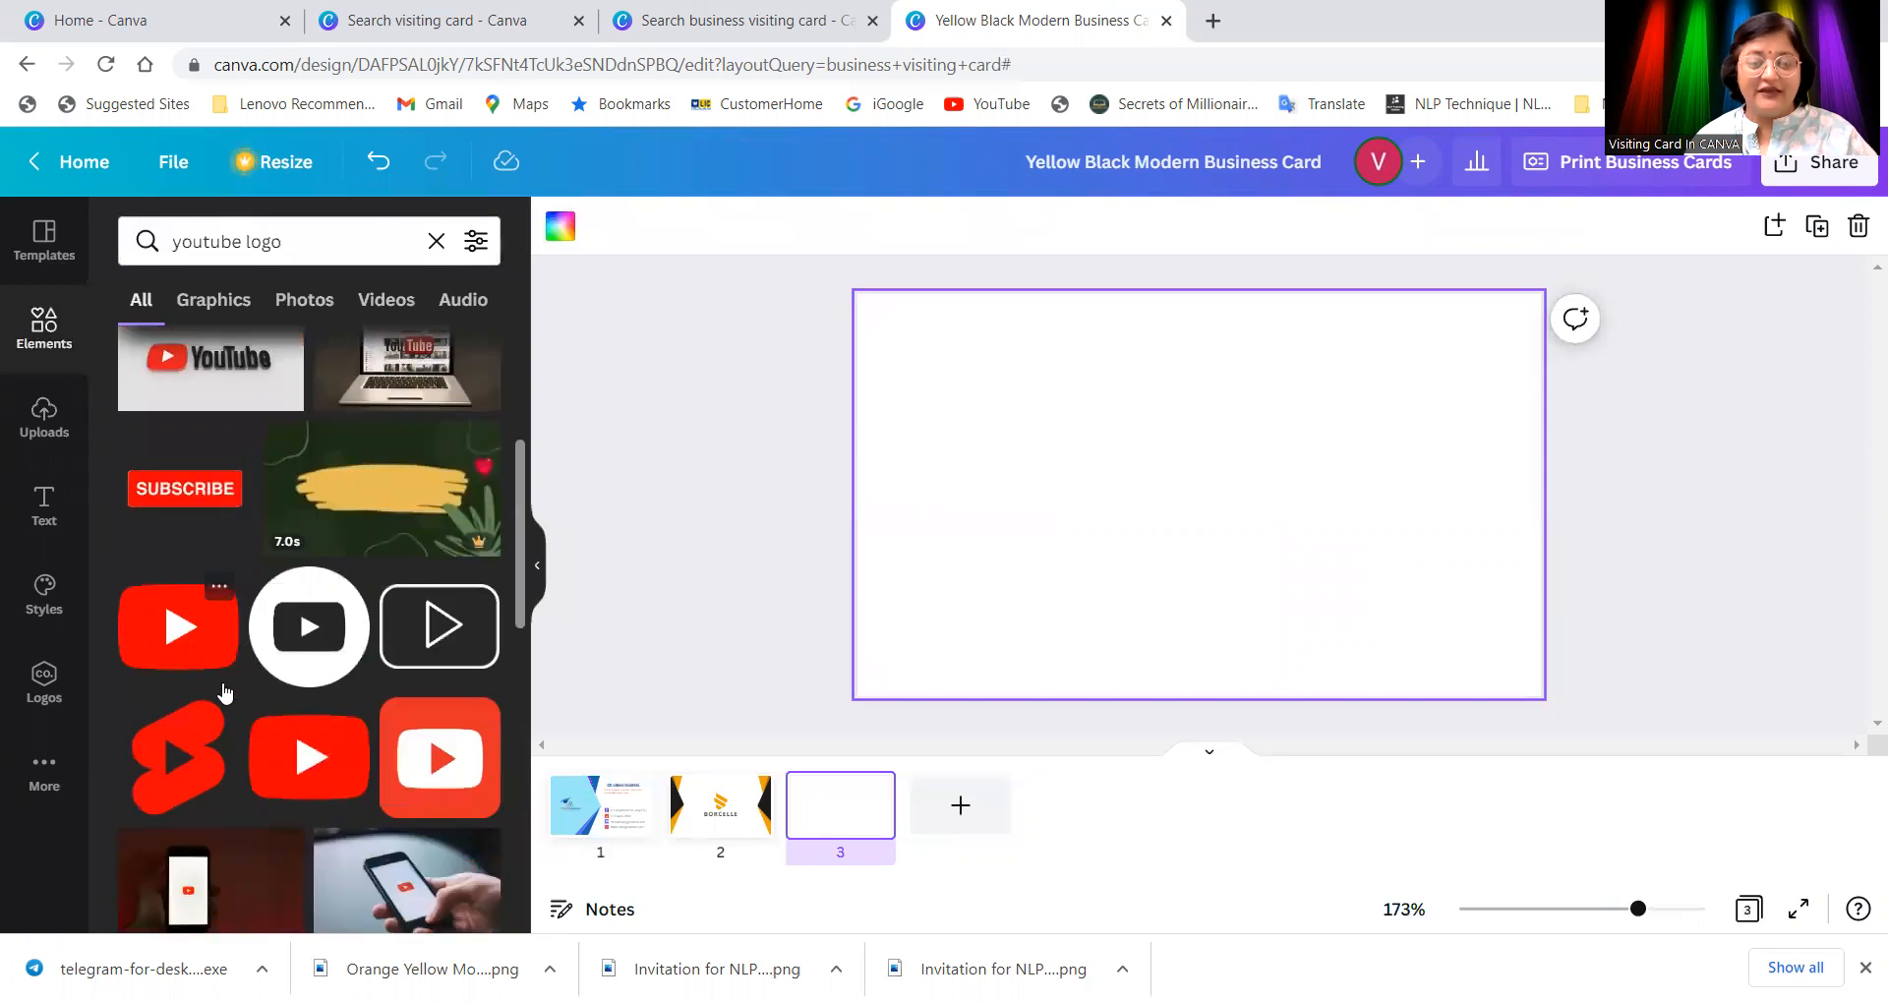
left_click(424, 739)
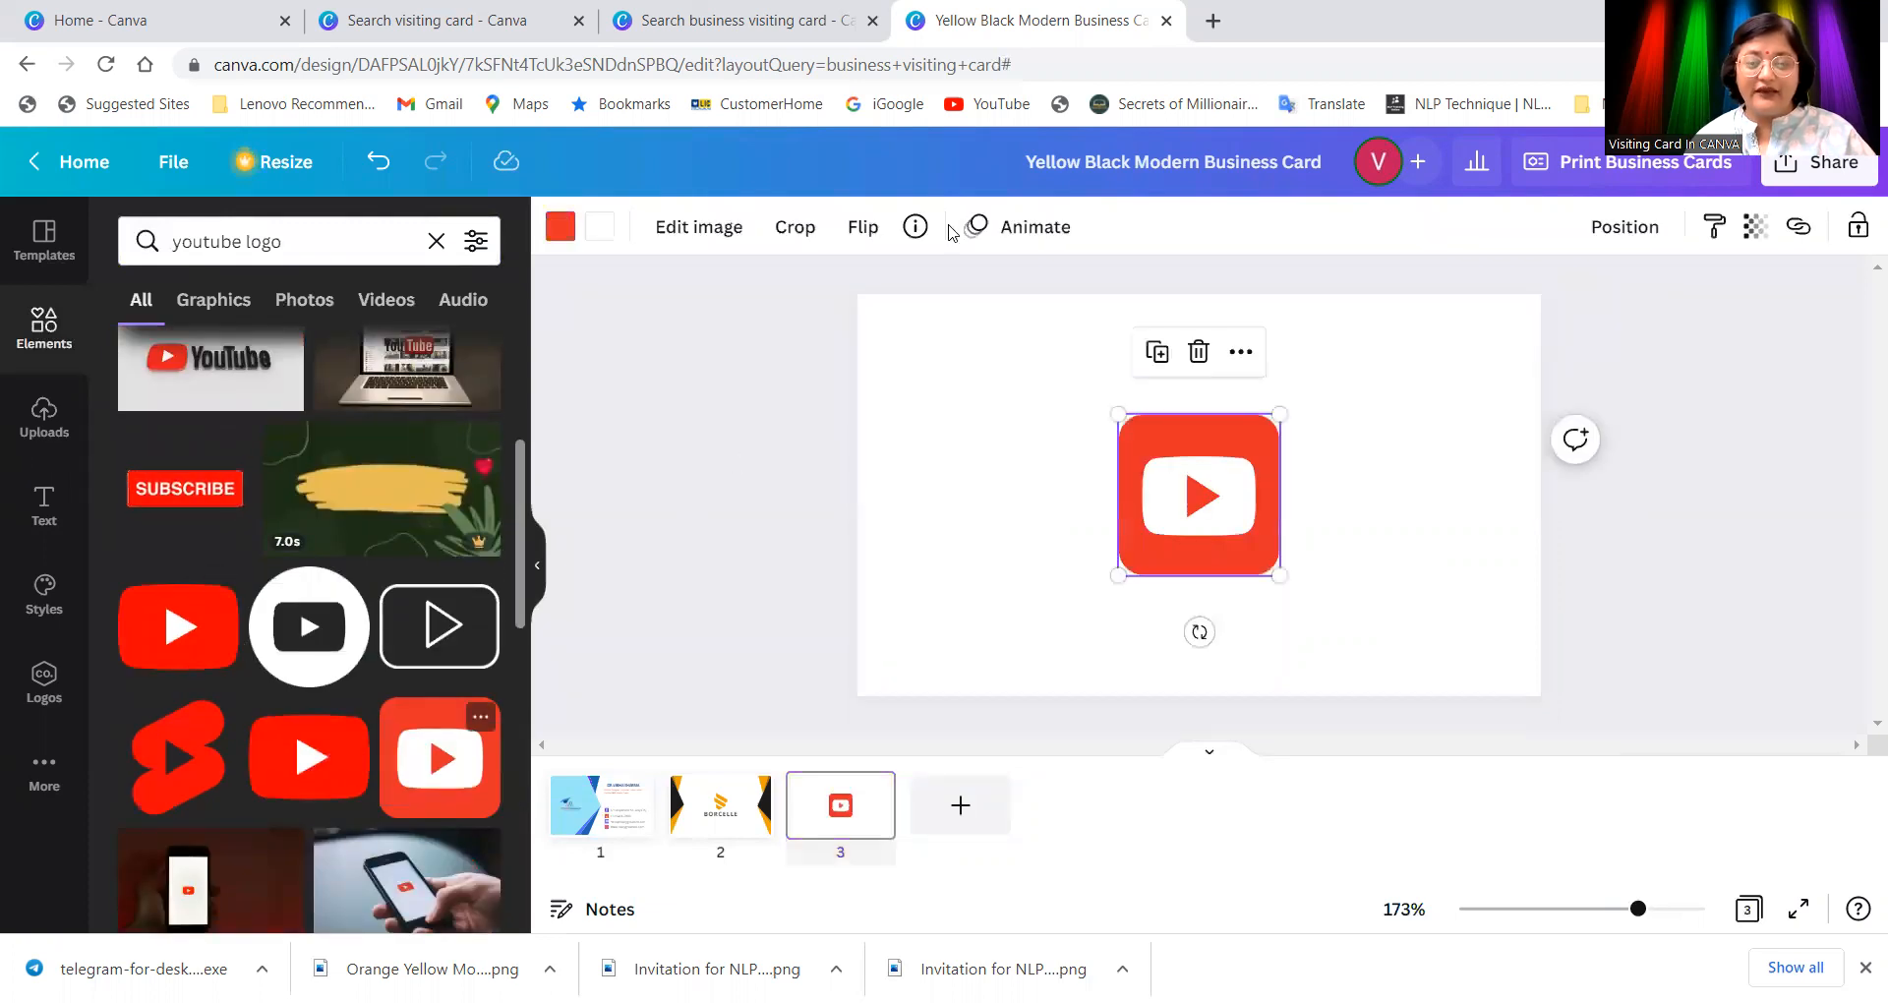
left_click(608, 816)
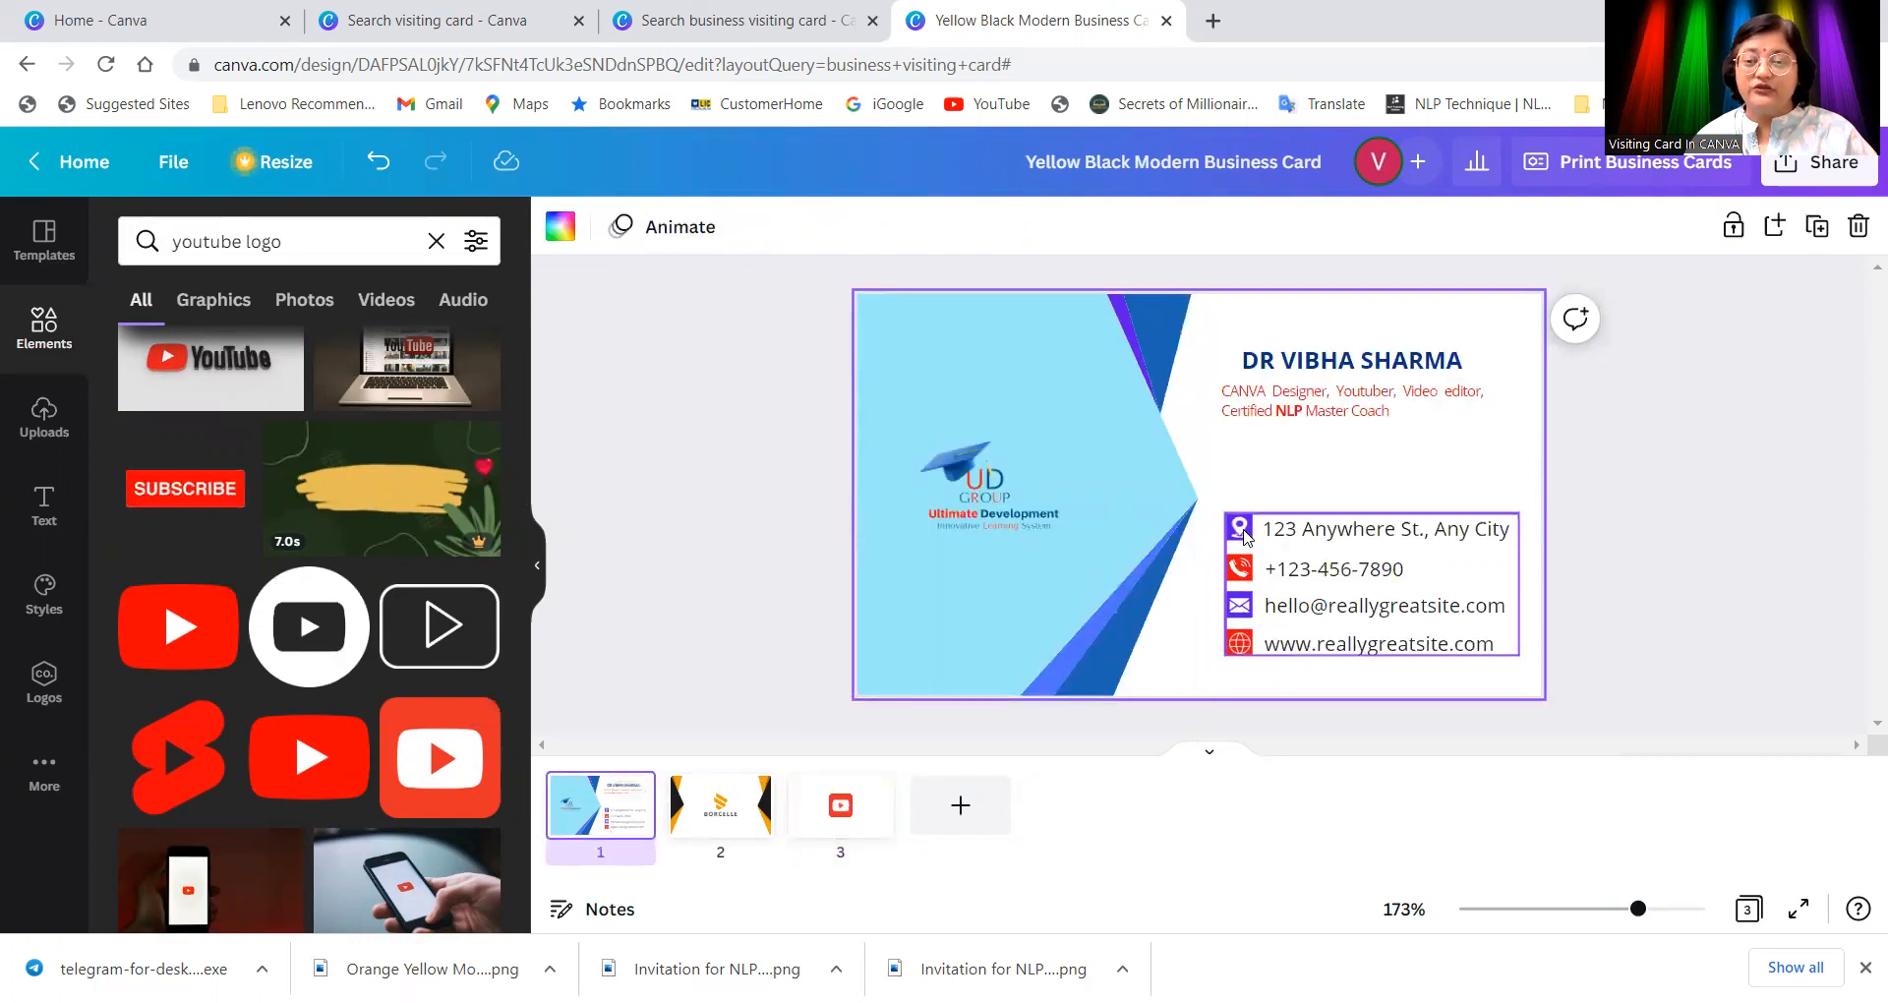
Step: Shrink the contact details block so its text drops from size 7.1 to 6.2
left_click(1241, 644)
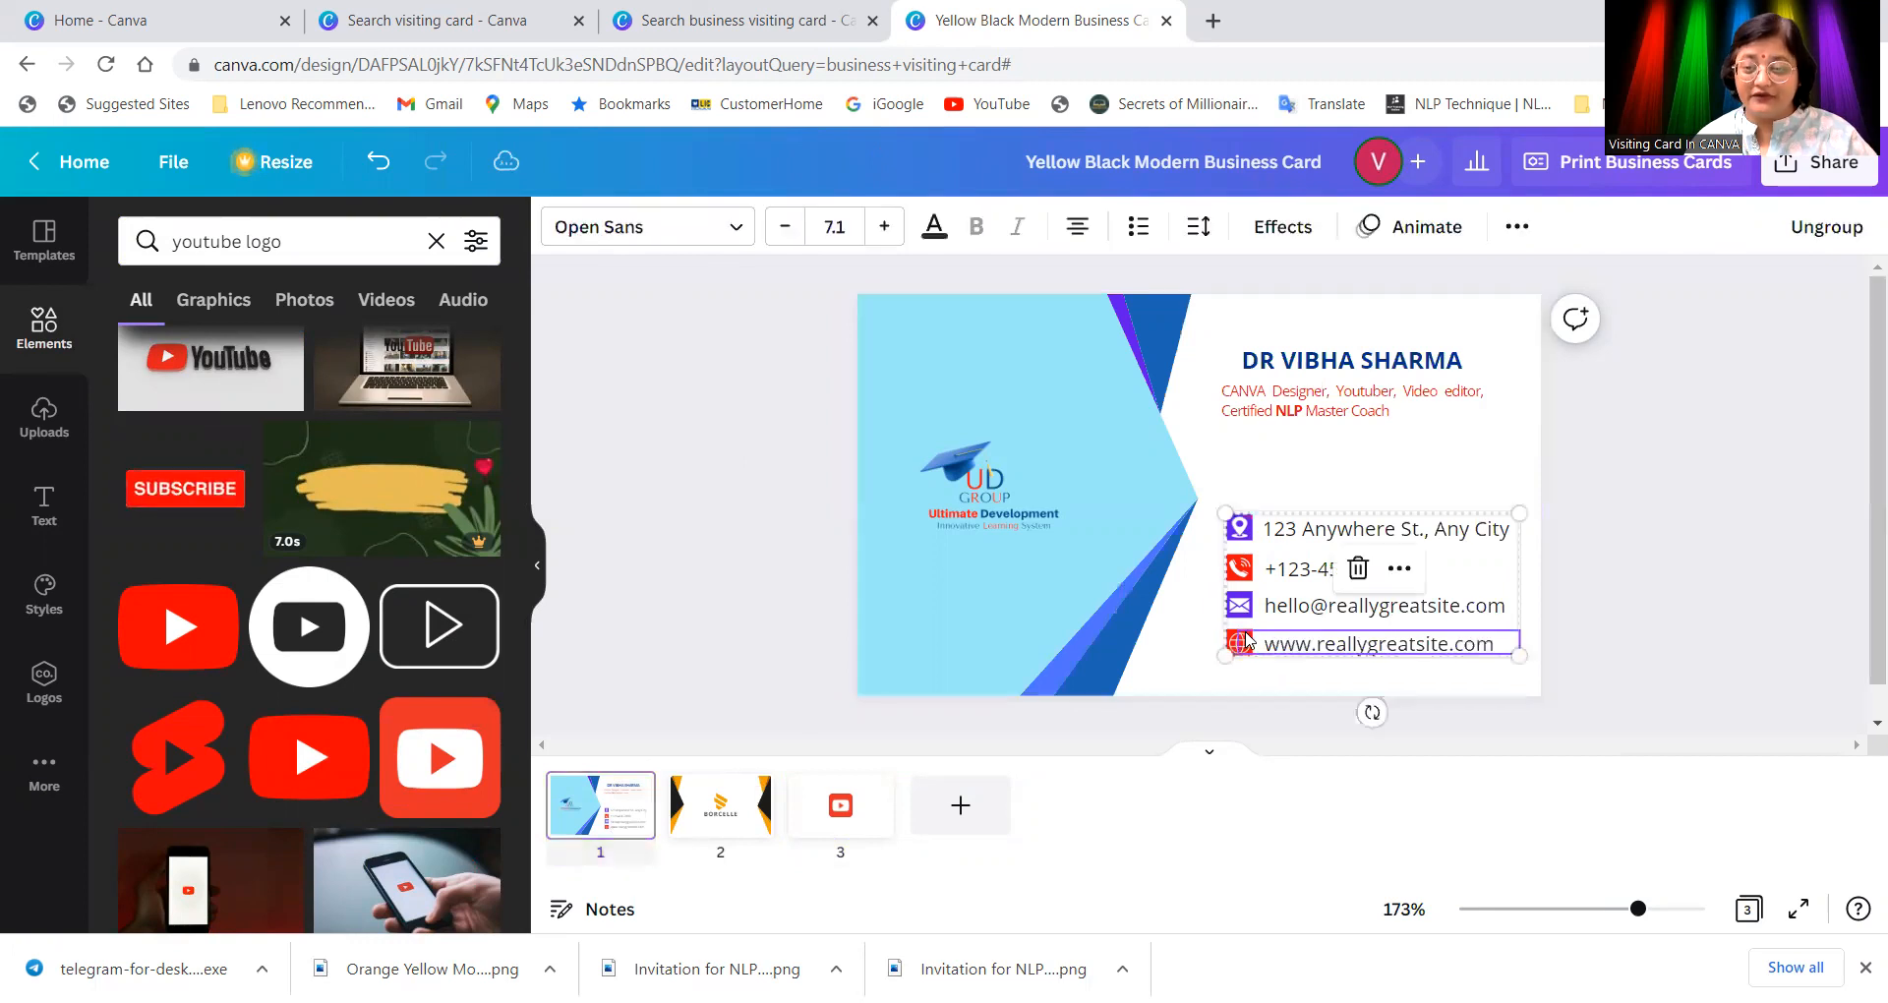
double_click(1241, 644)
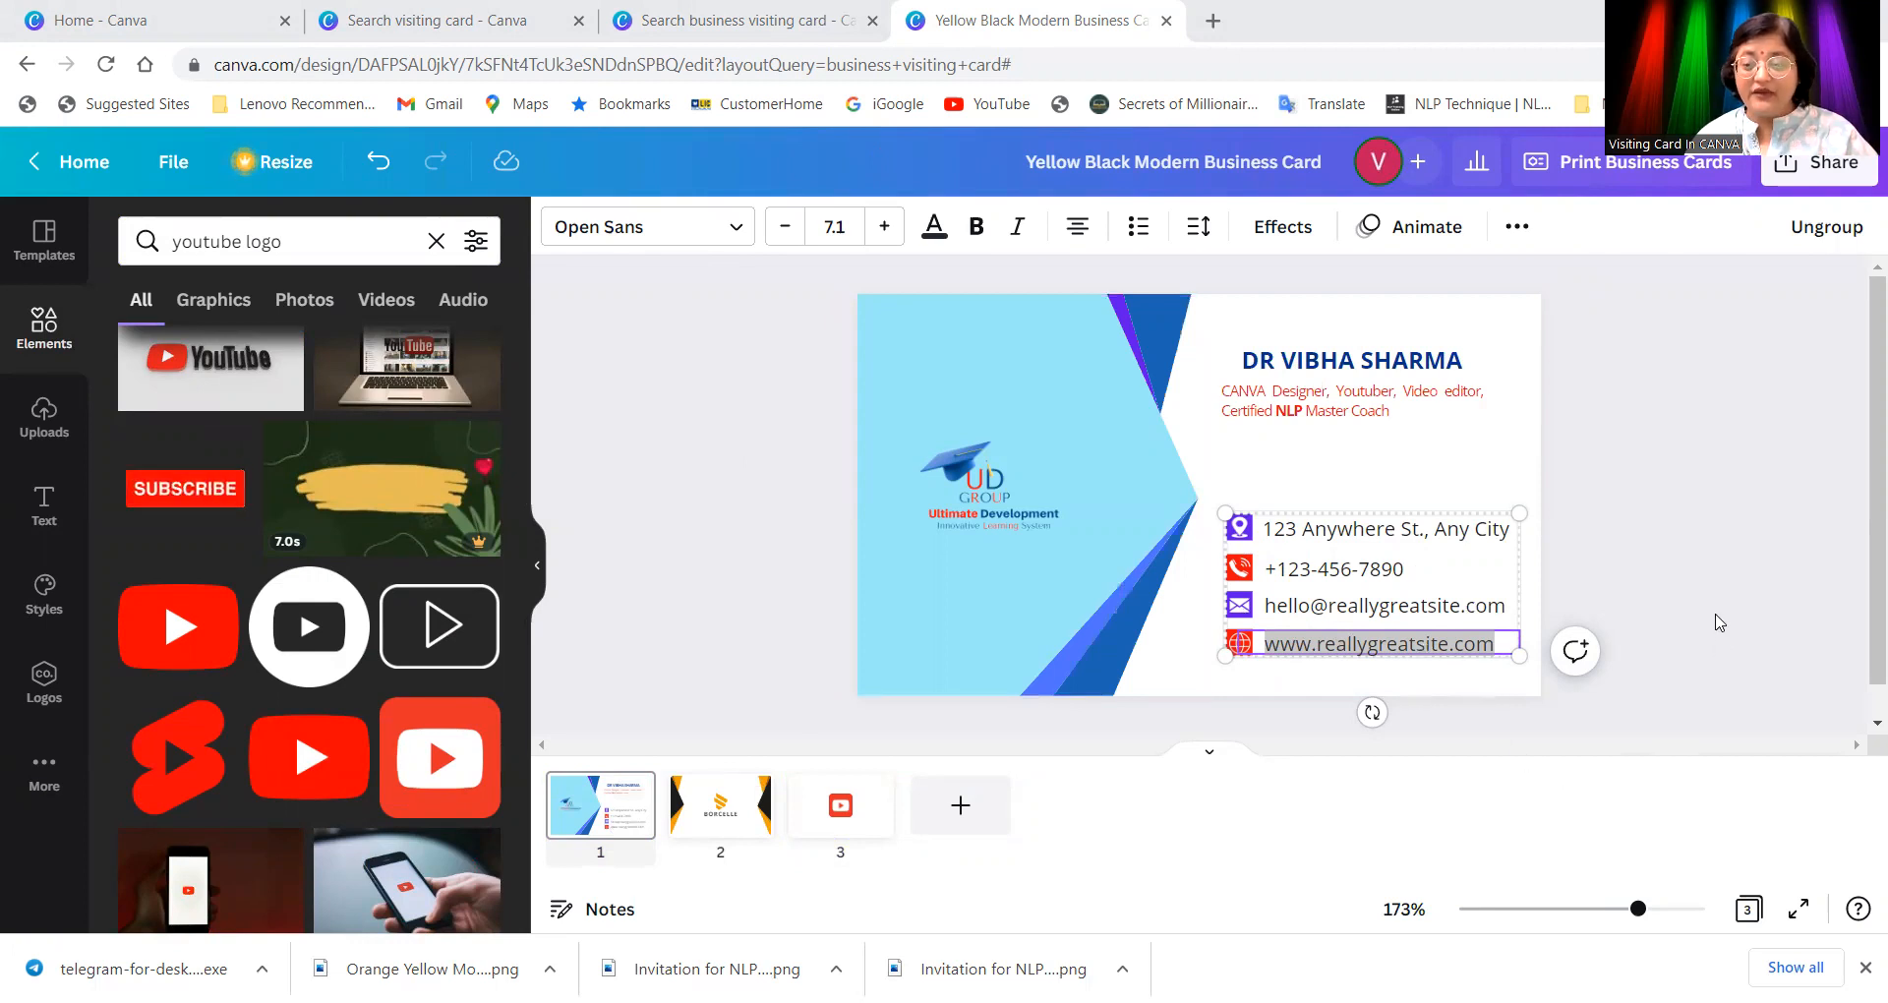
left_click(1719, 620)
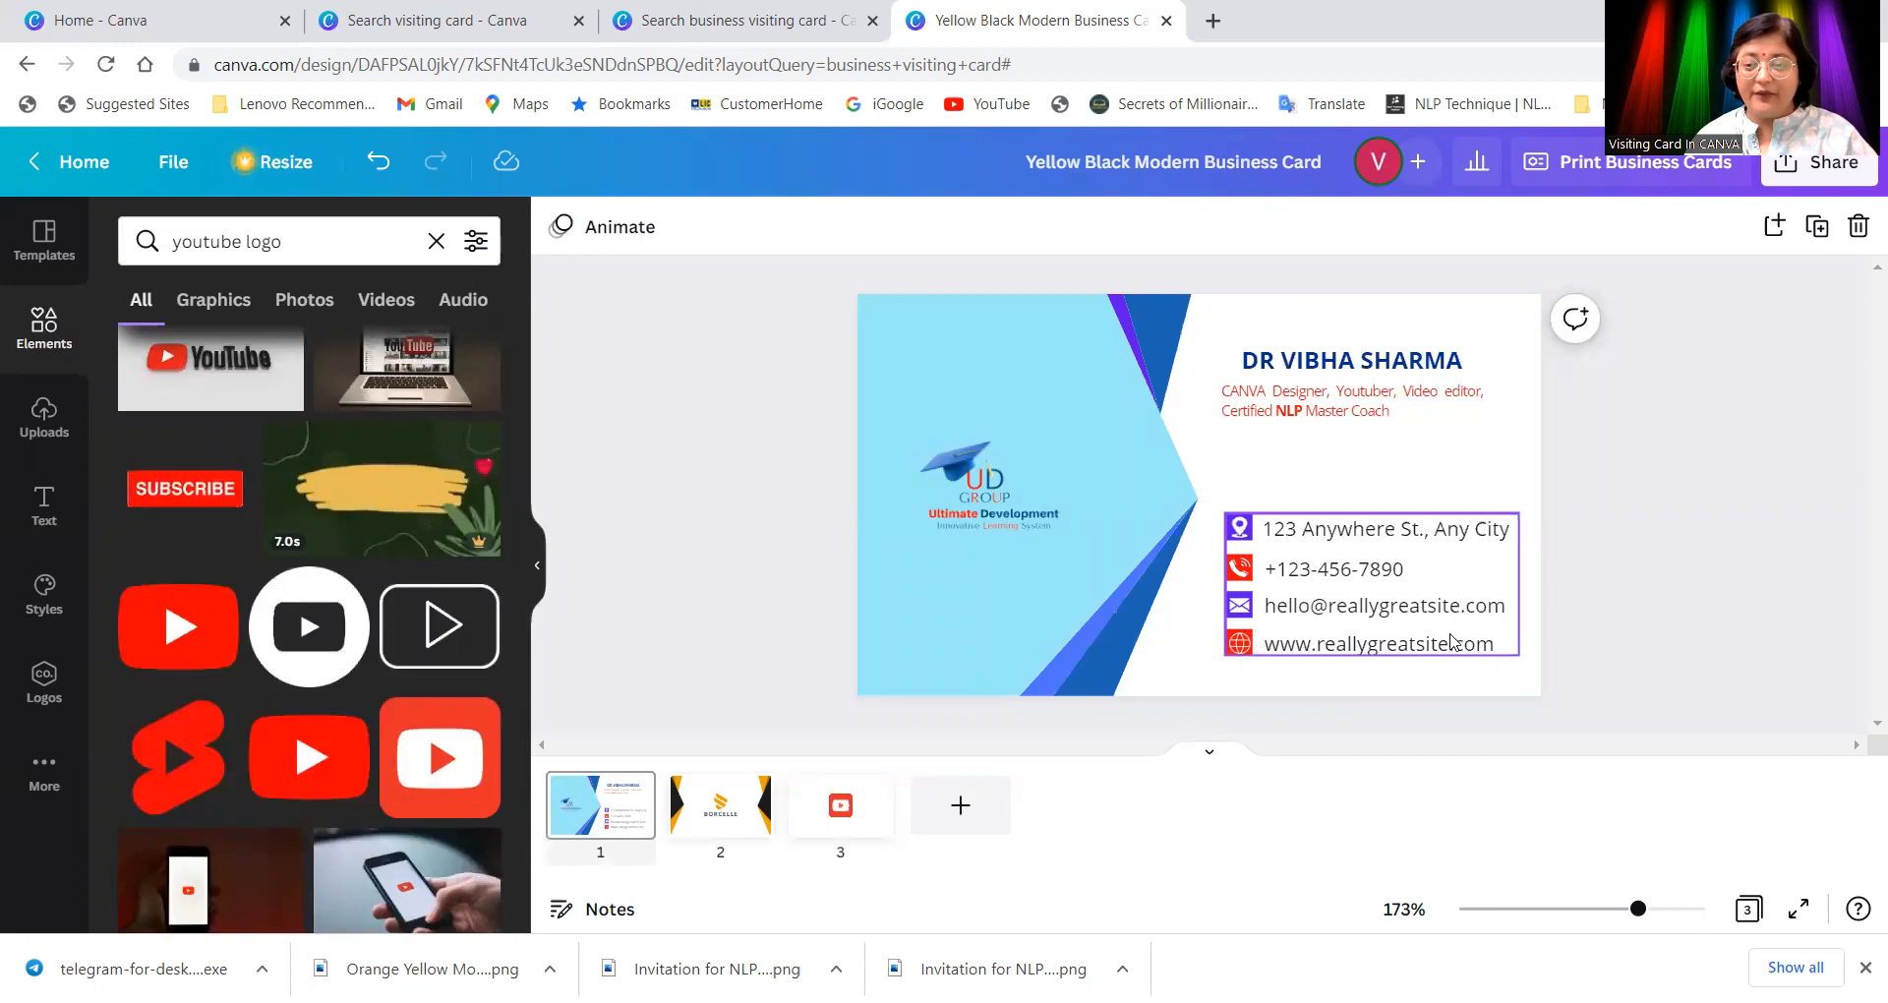
left_click(1491, 650)
double_click(1504, 641)
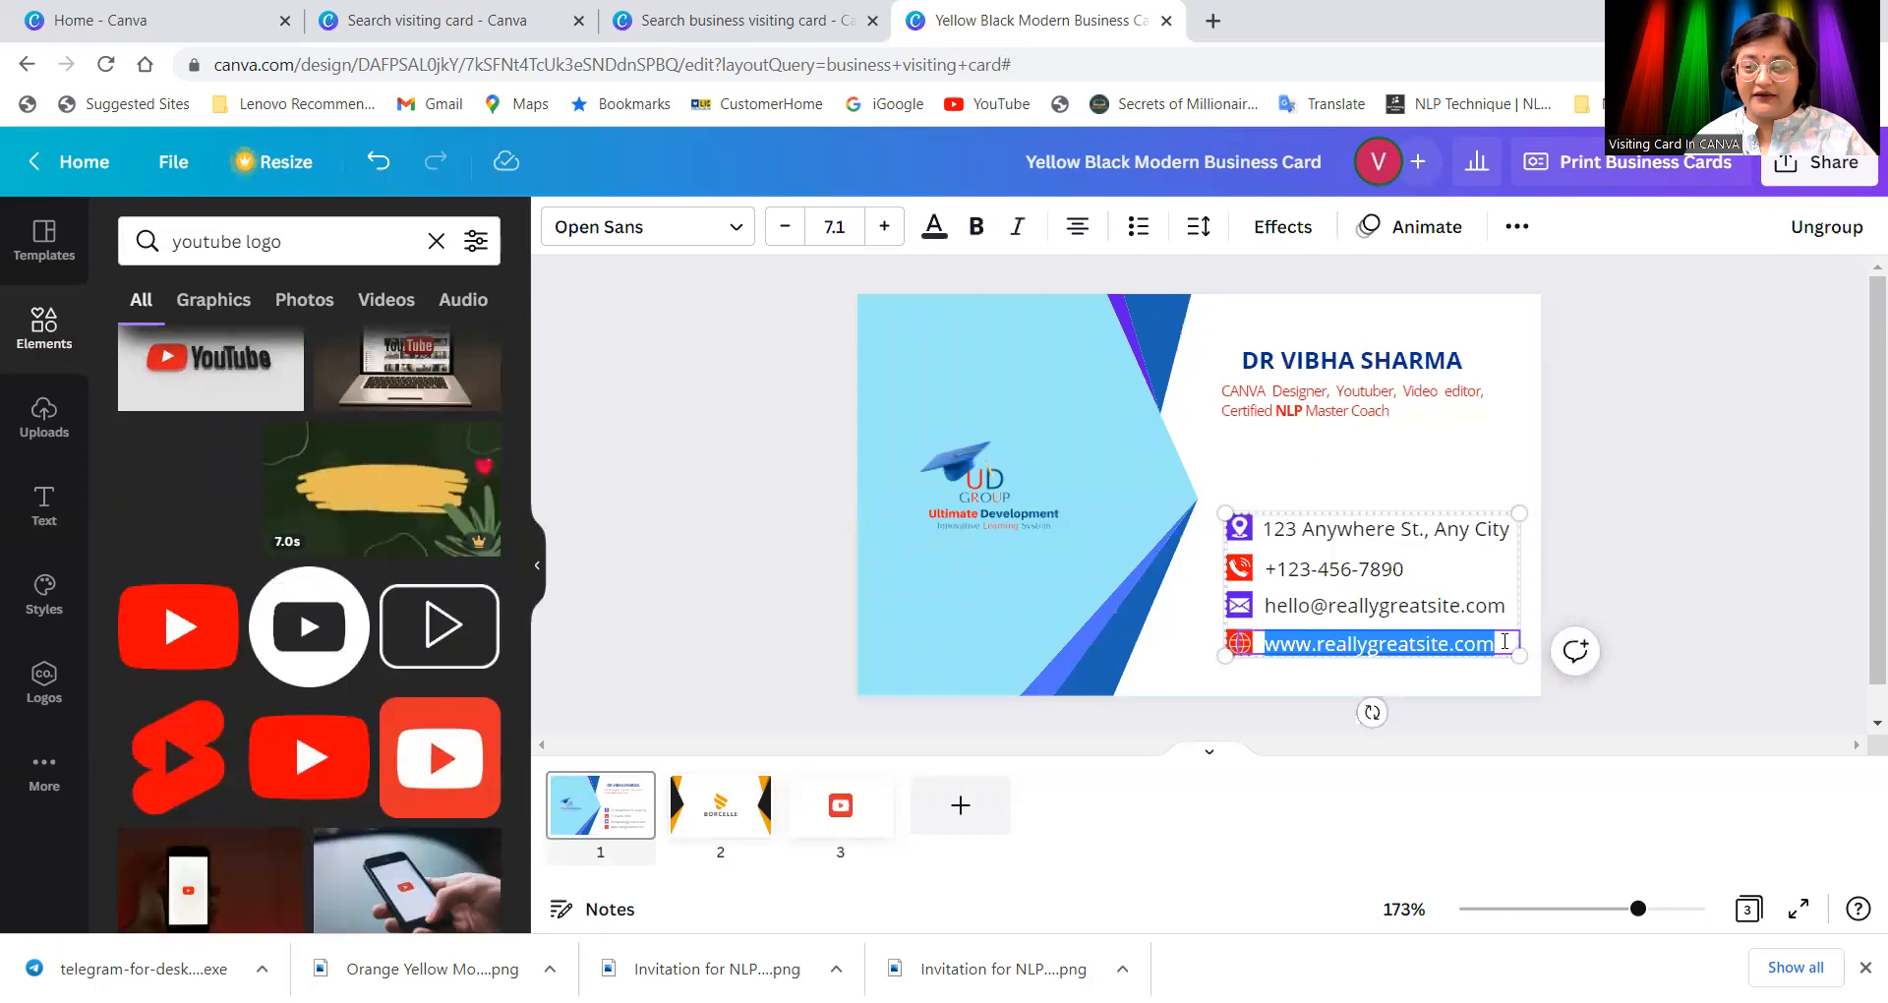
left_click_drag(1520, 653, 1472, 649)
left_click(1064, 609)
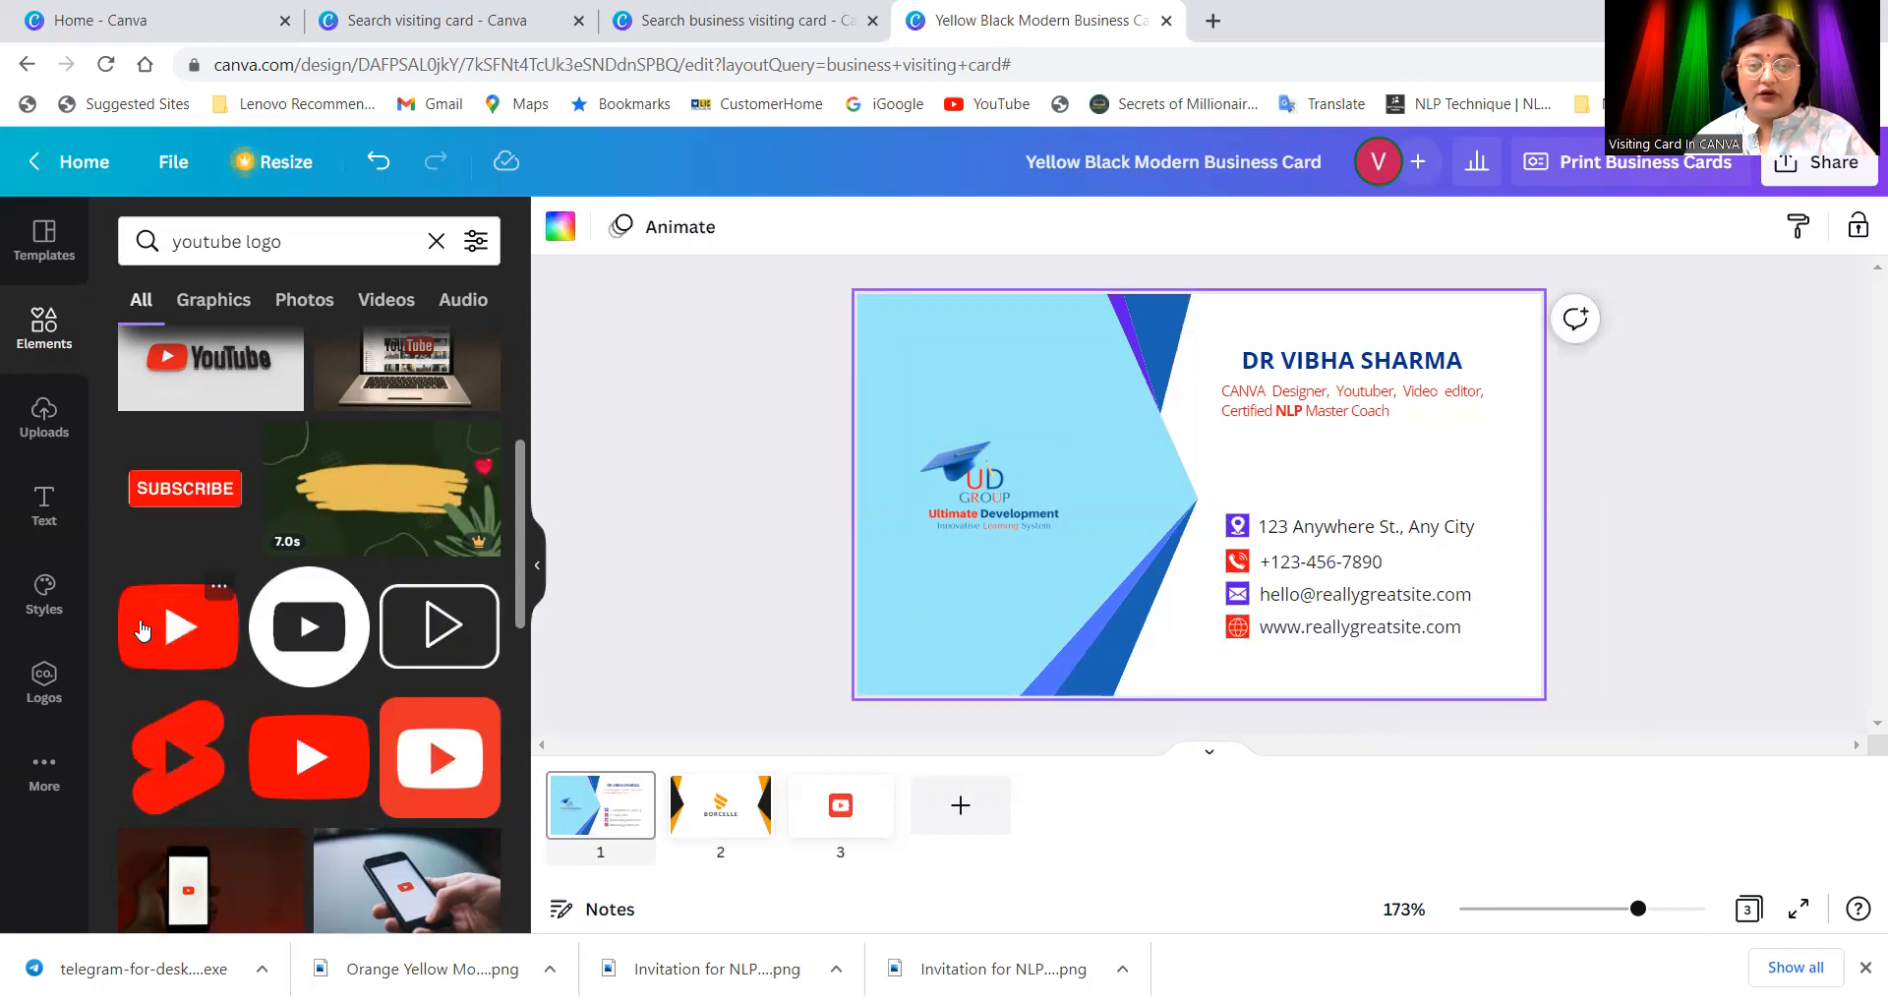
Step: Add a YouTube logo to the card and shrink it, then delete it
left_click_drag(150, 625, 1245, 531)
left_click_drag(1427, 629, 1177, 340)
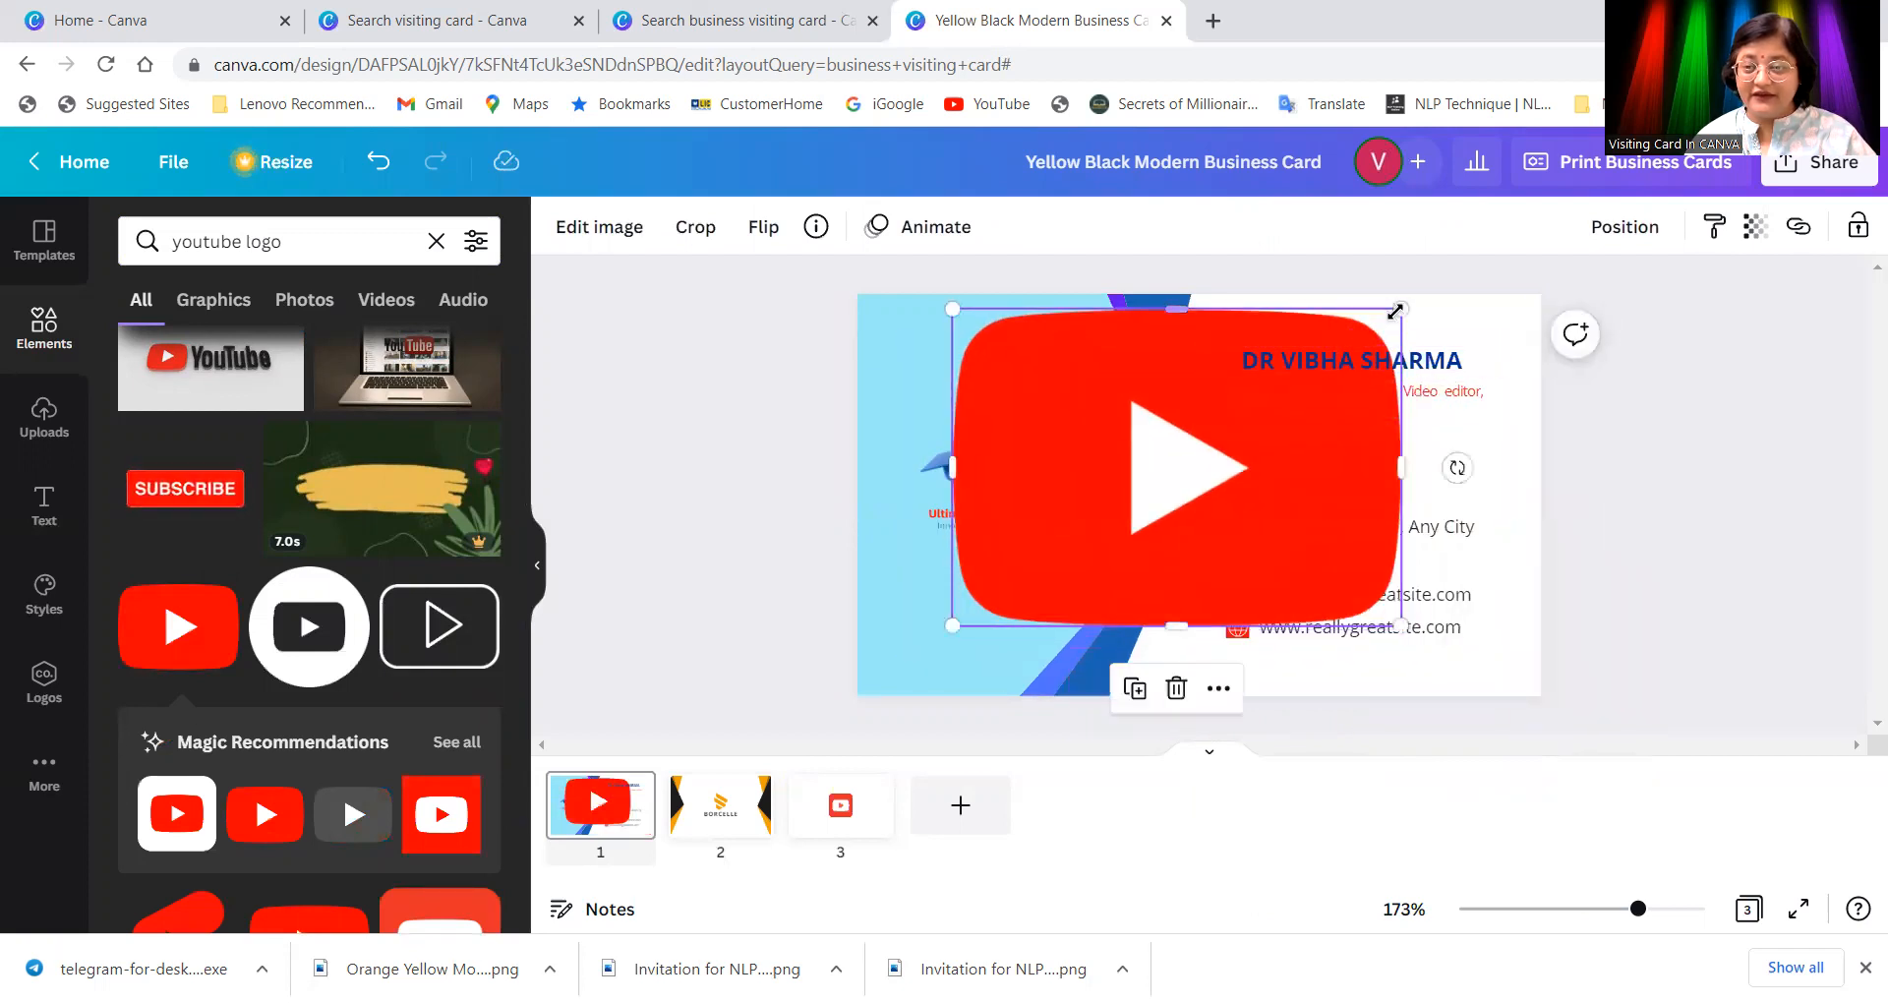
left_click_drag(1380, 325, 976, 609)
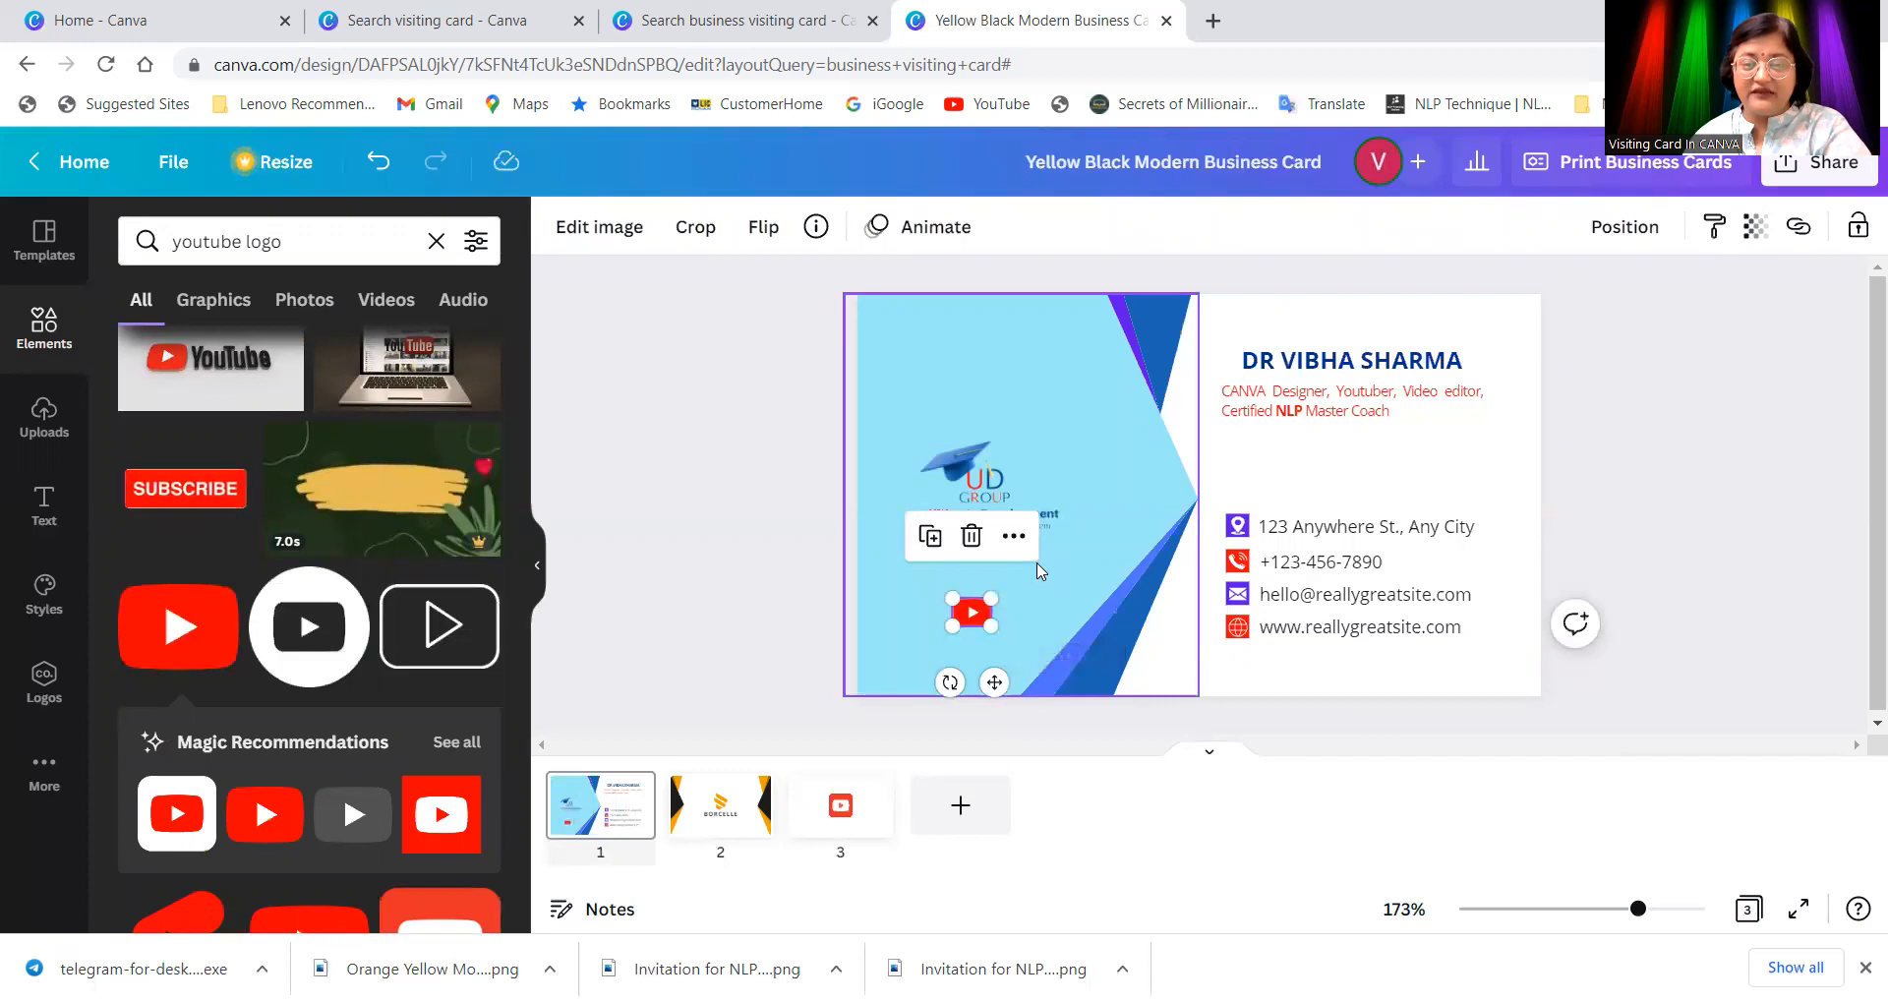
key("Delete")
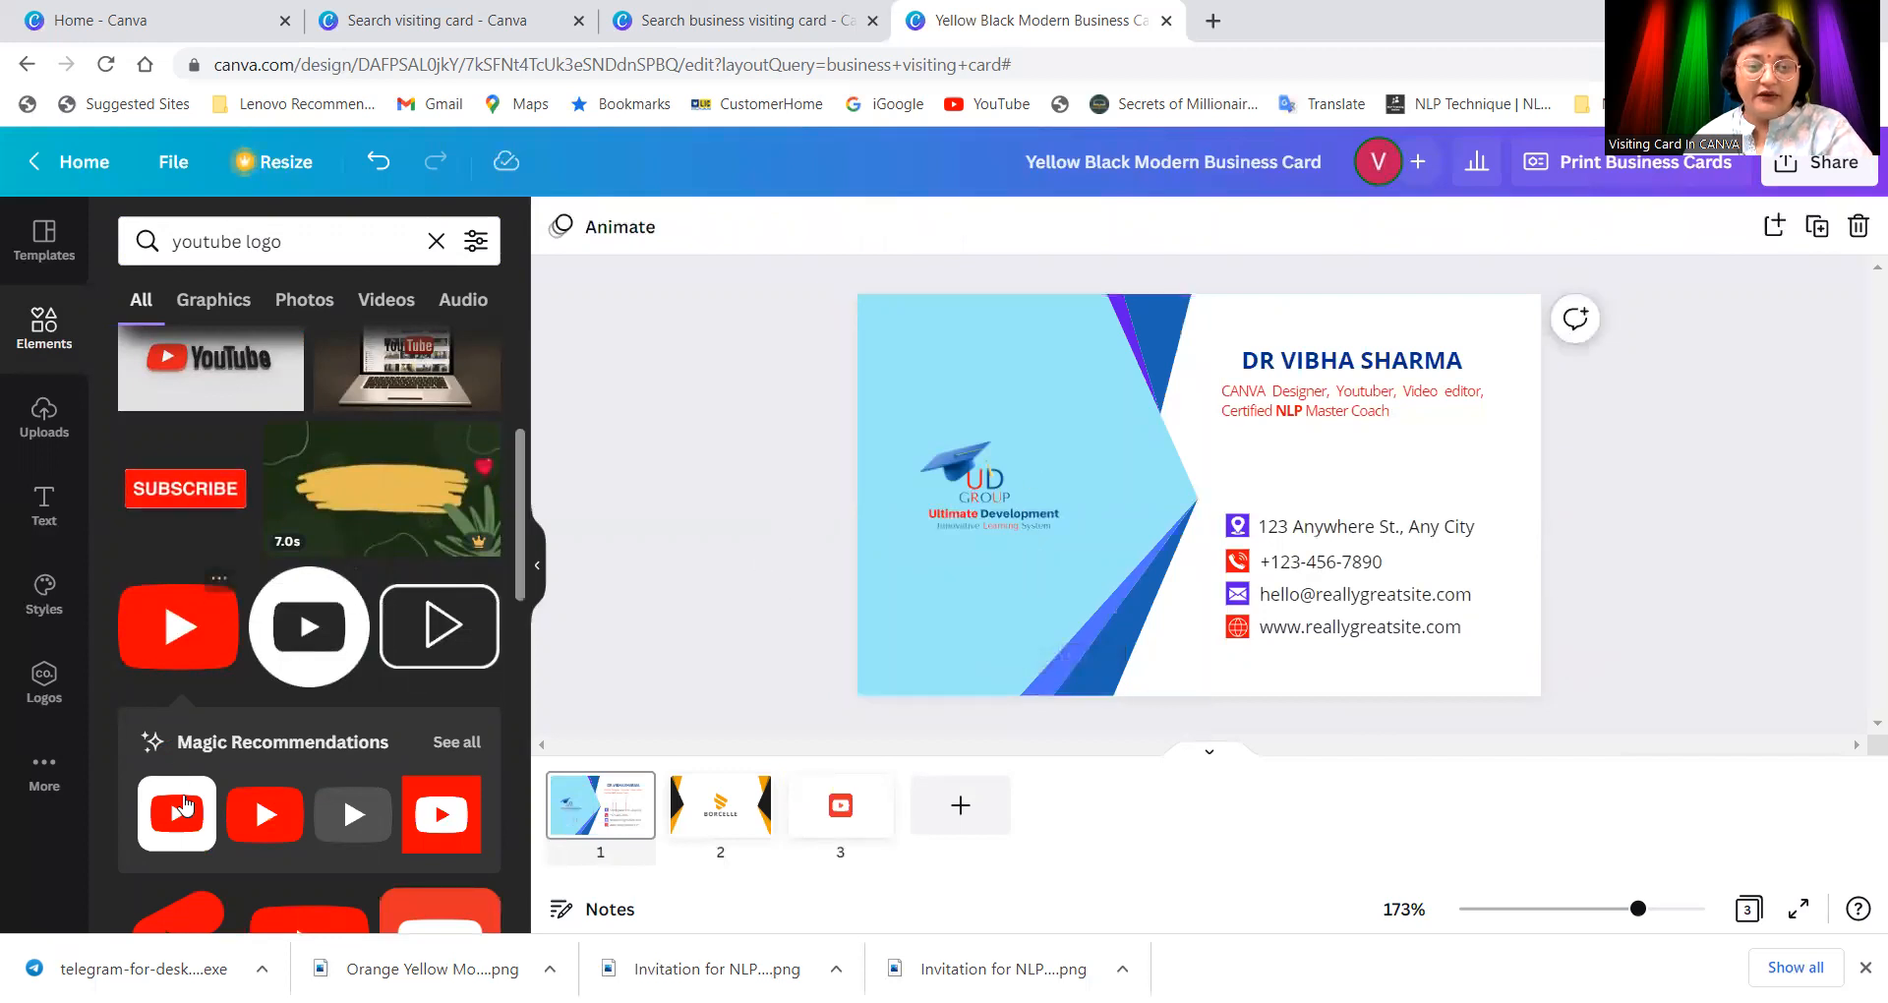
Step: Add a different YouTube logo, shrink it to about 0.4 × 0.4, and place it below the website line
left_click(184, 805)
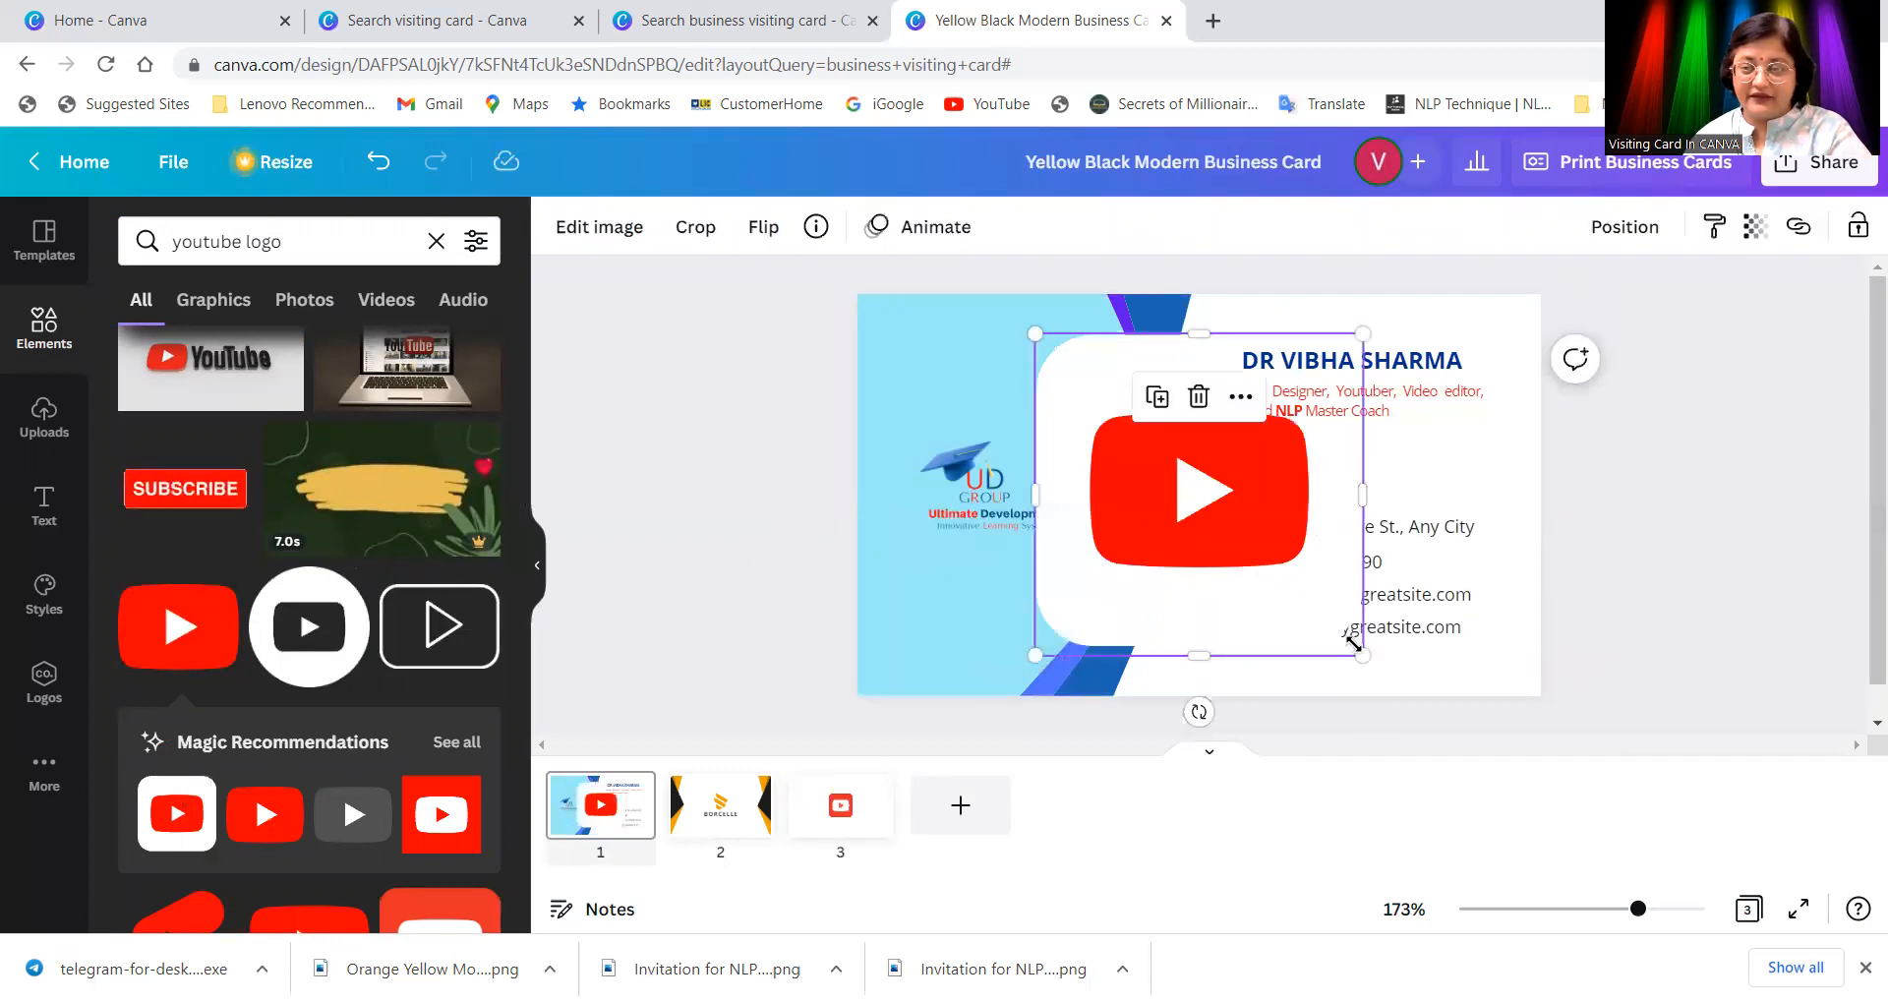
left_click_drag(1361, 656, 1050, 362)
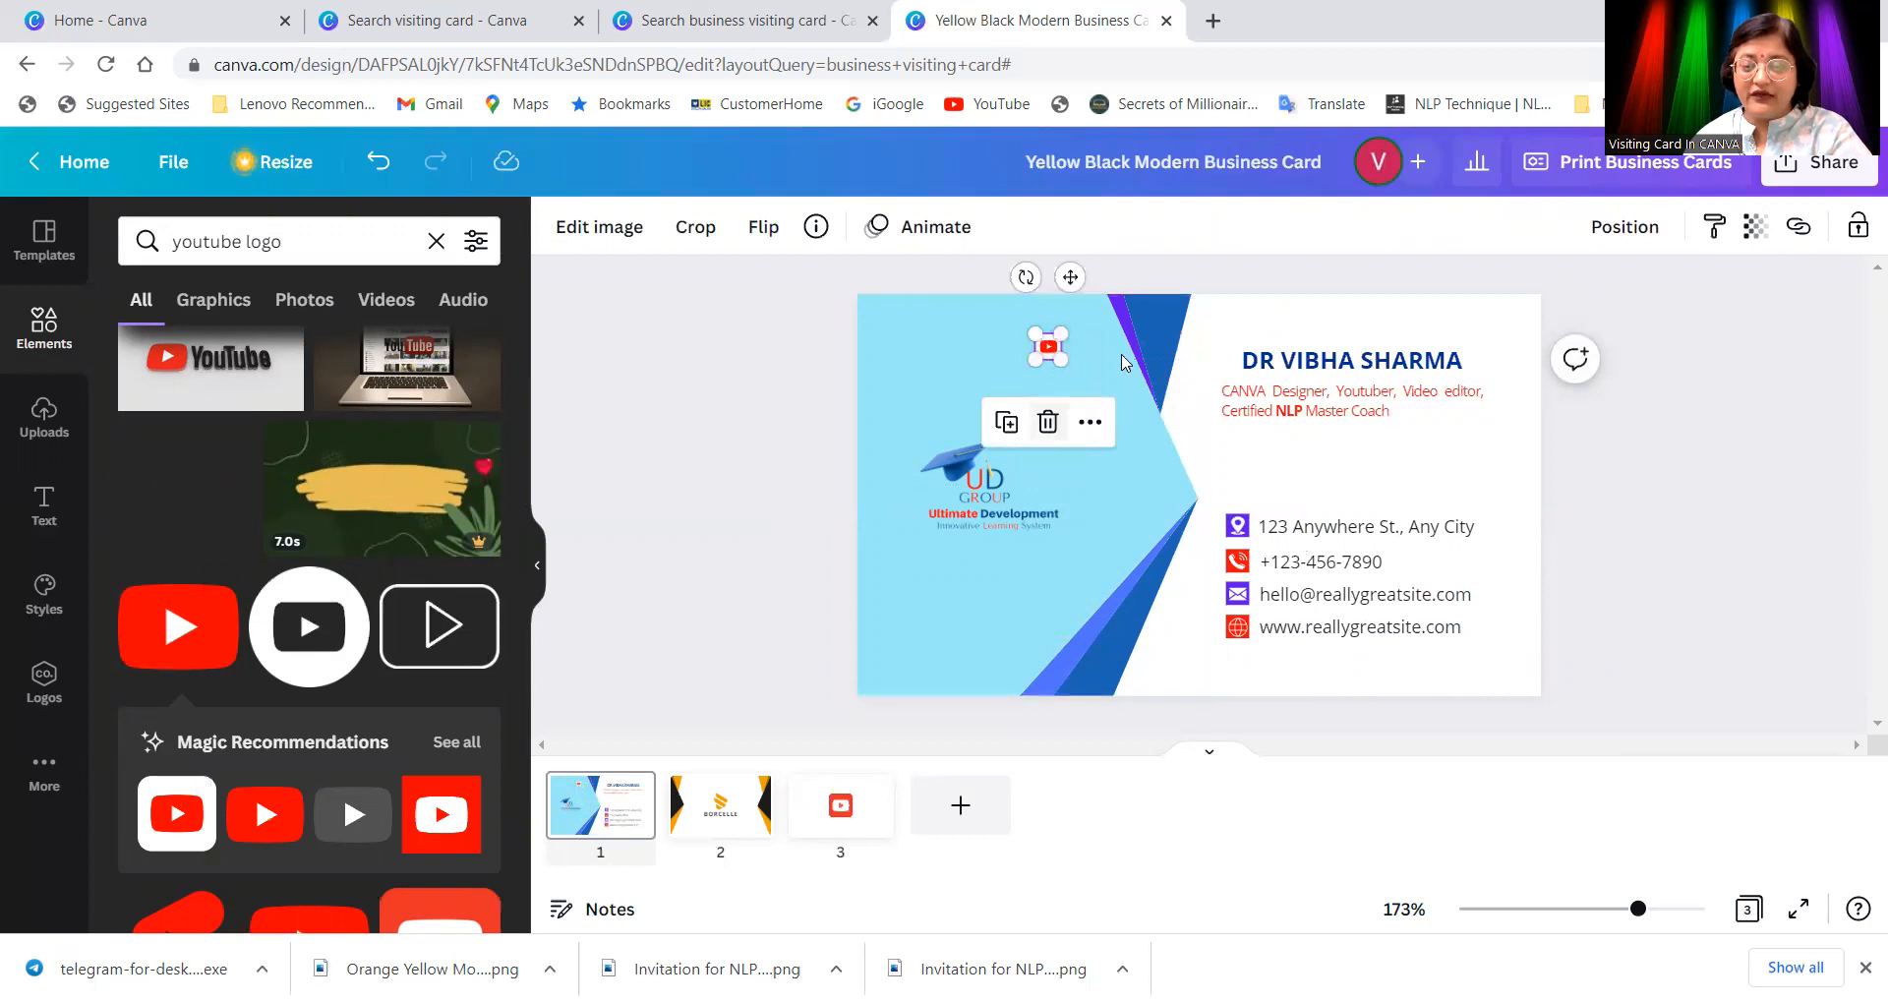
left_click(1045, 364)
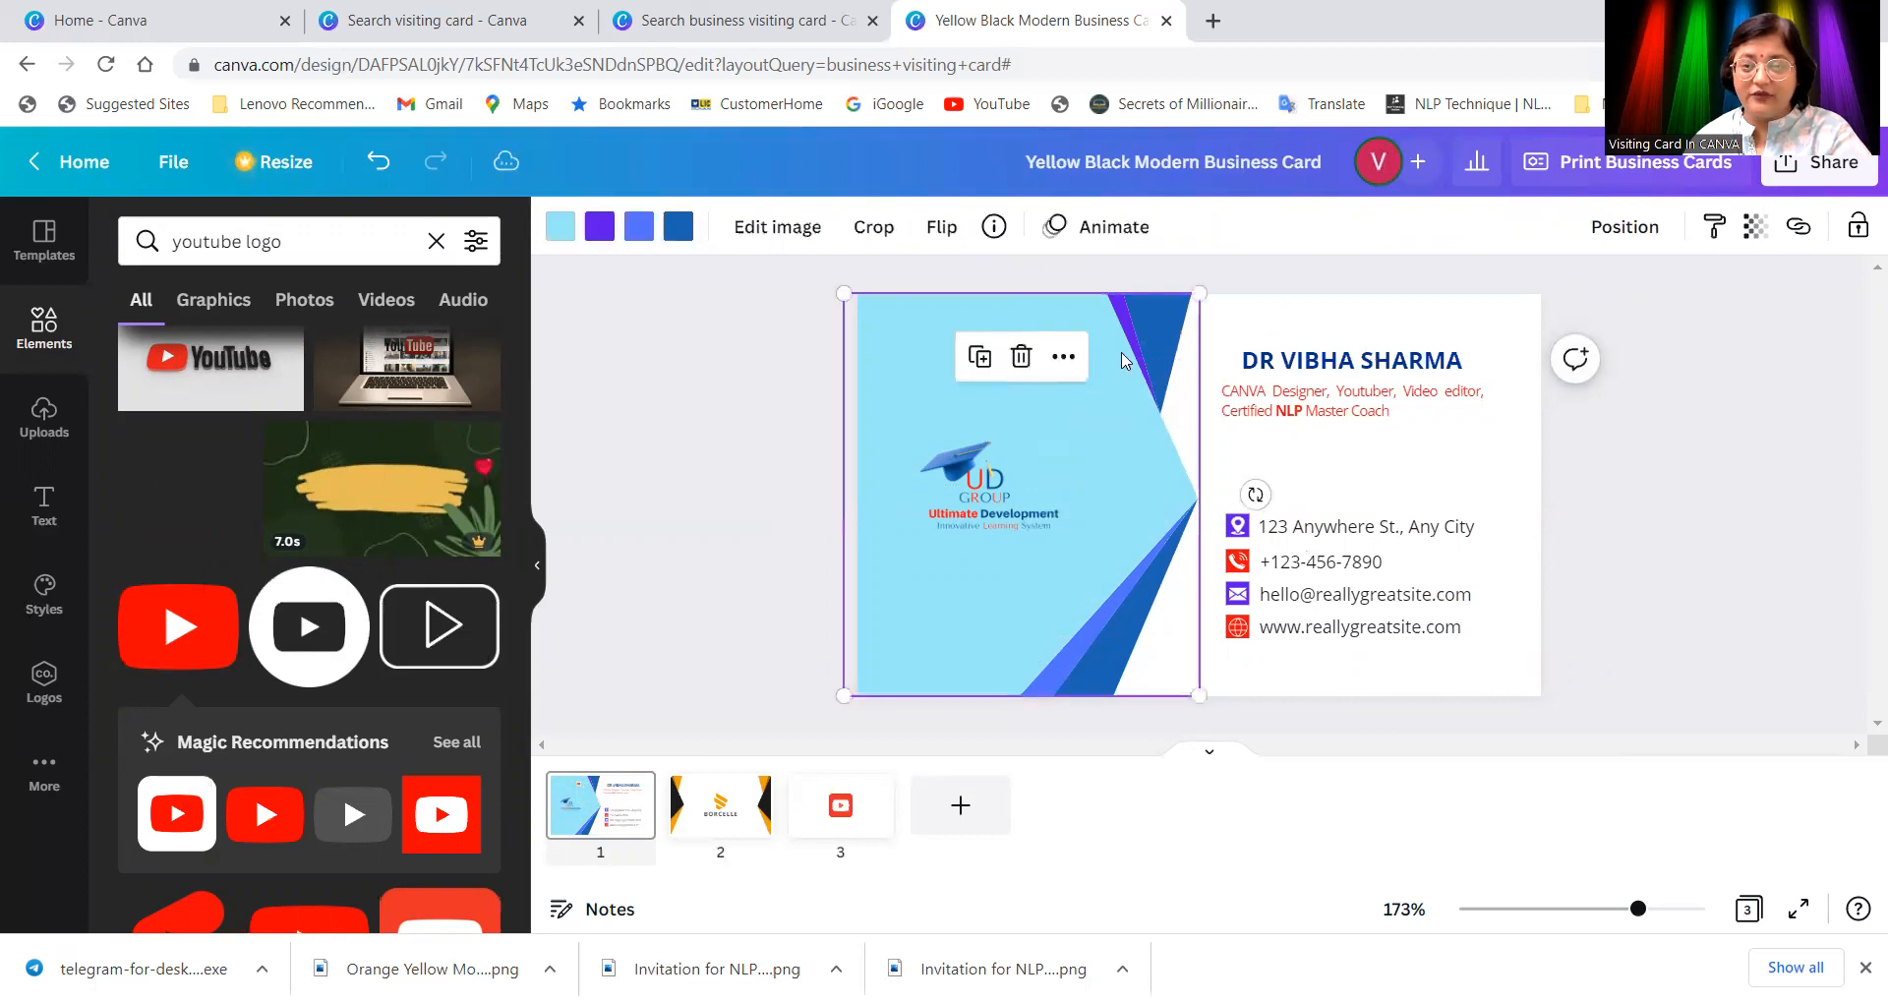
left_click(846, 389)
left_click(1046, 349)
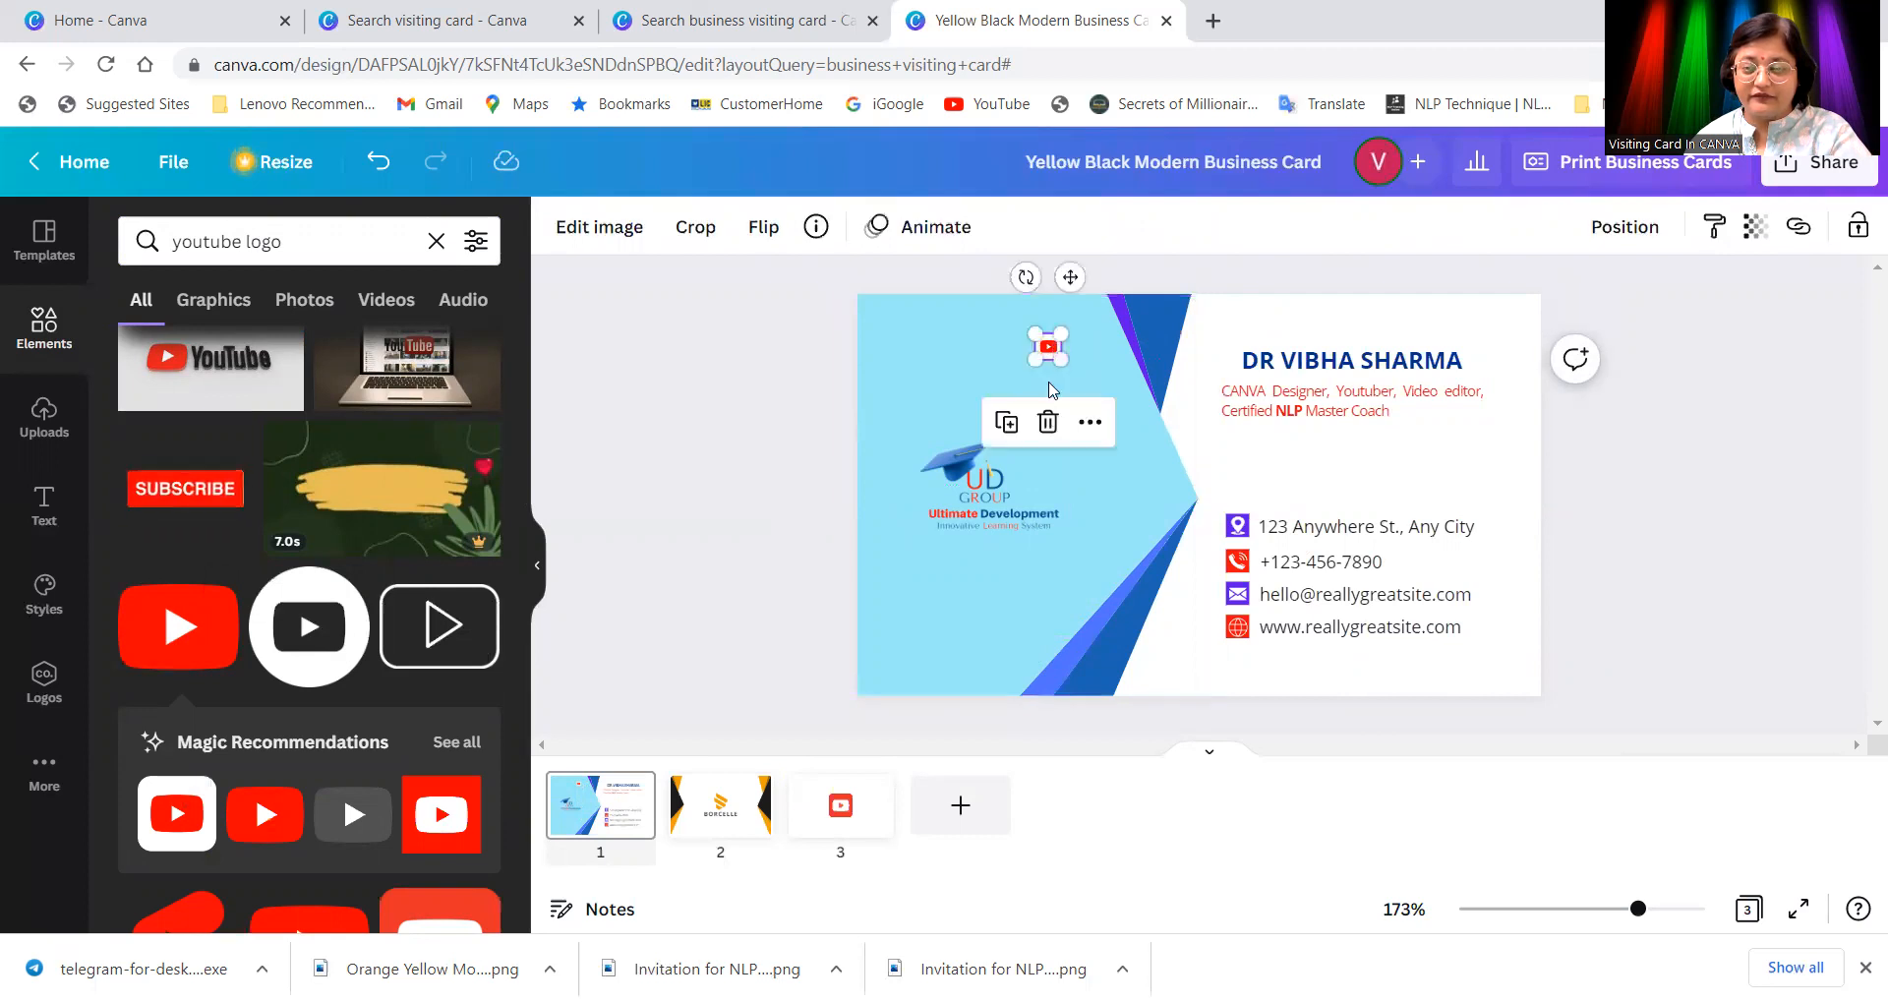
left_click_drag(1048, 352, 1252, 675)
left_click(1286, 661)
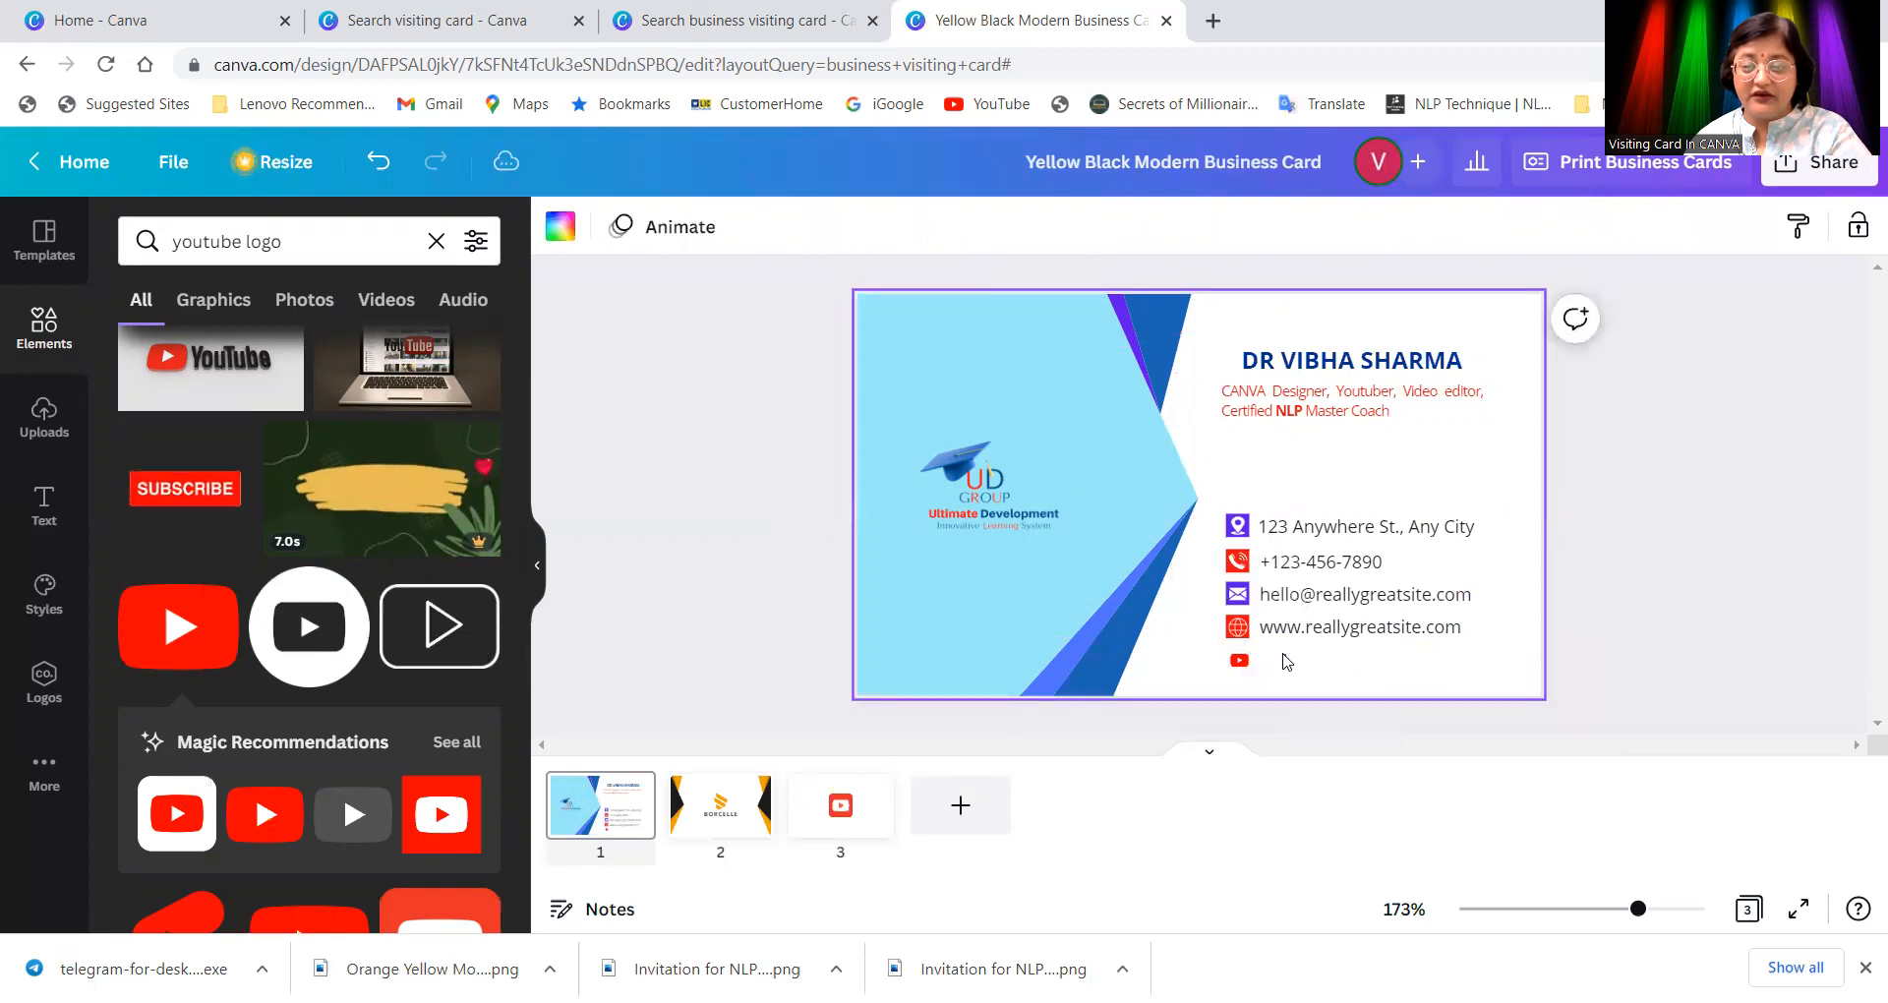
Step: Swap the old icon for the square red YouTube logo, shrunk to about 0.5 × 0.5, under the website line
left_click(1240, 661)
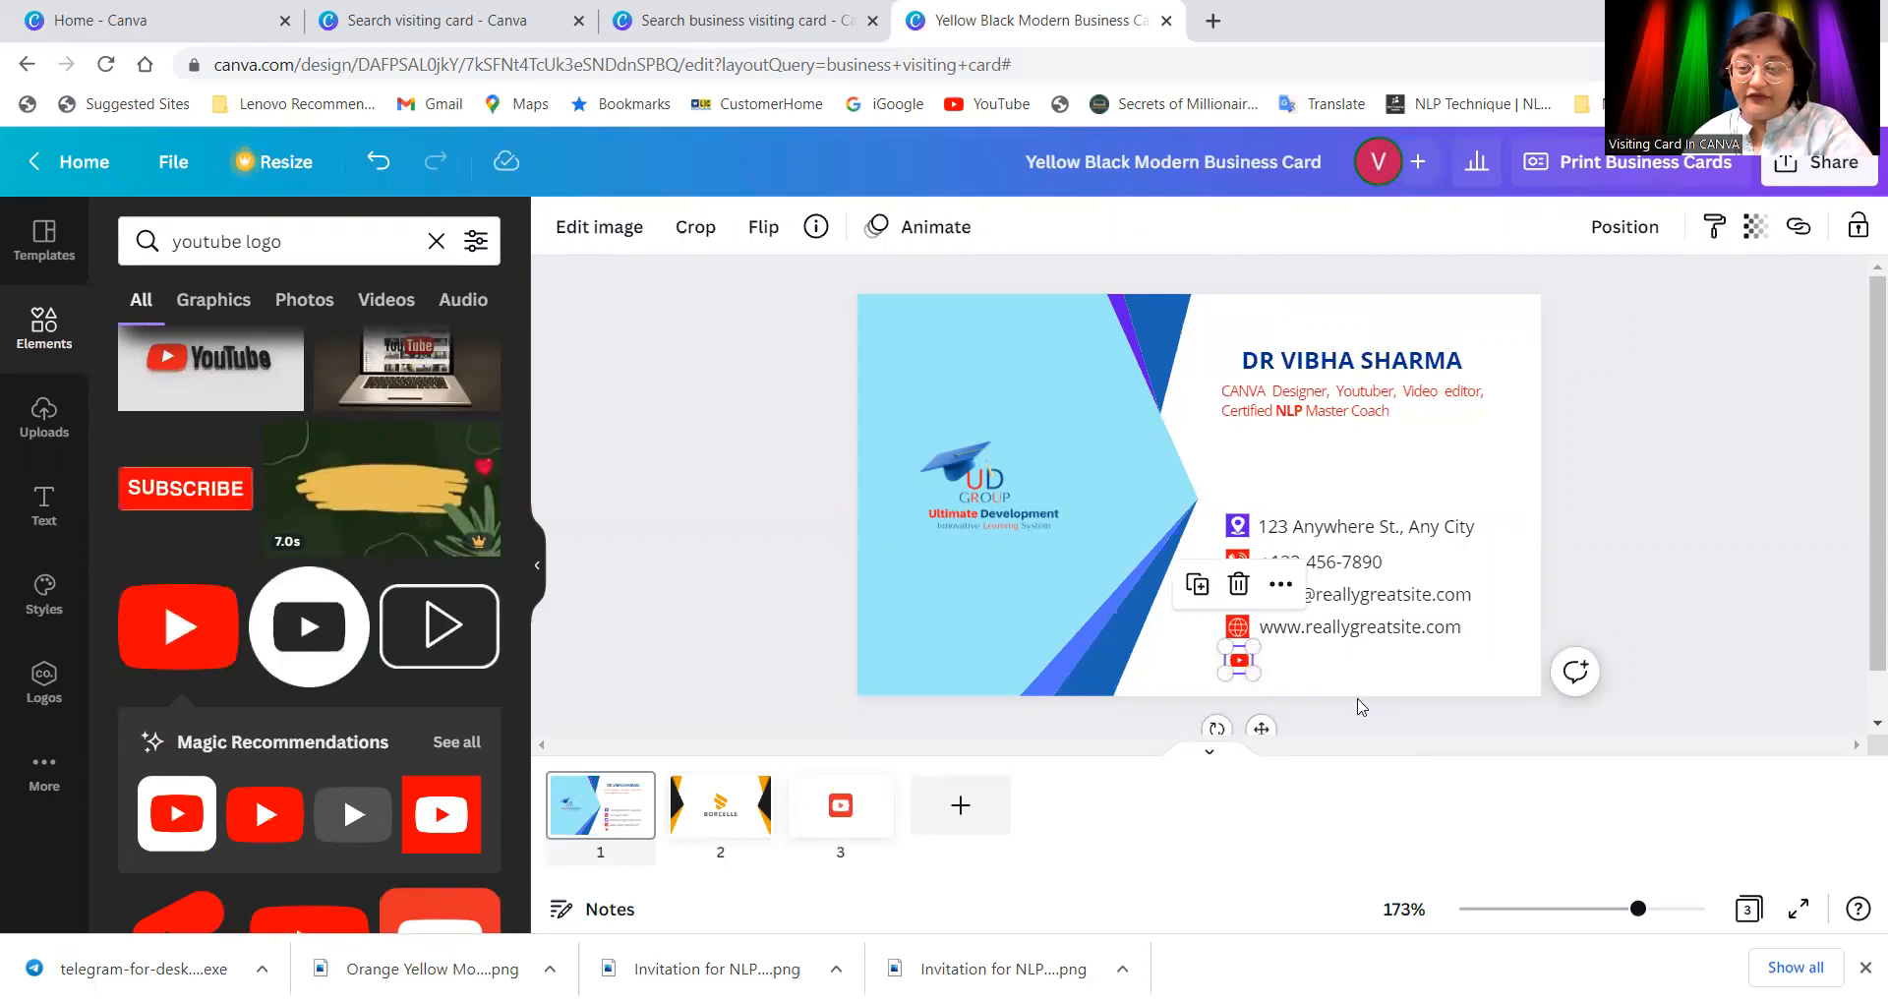
left_click(1373, 672)
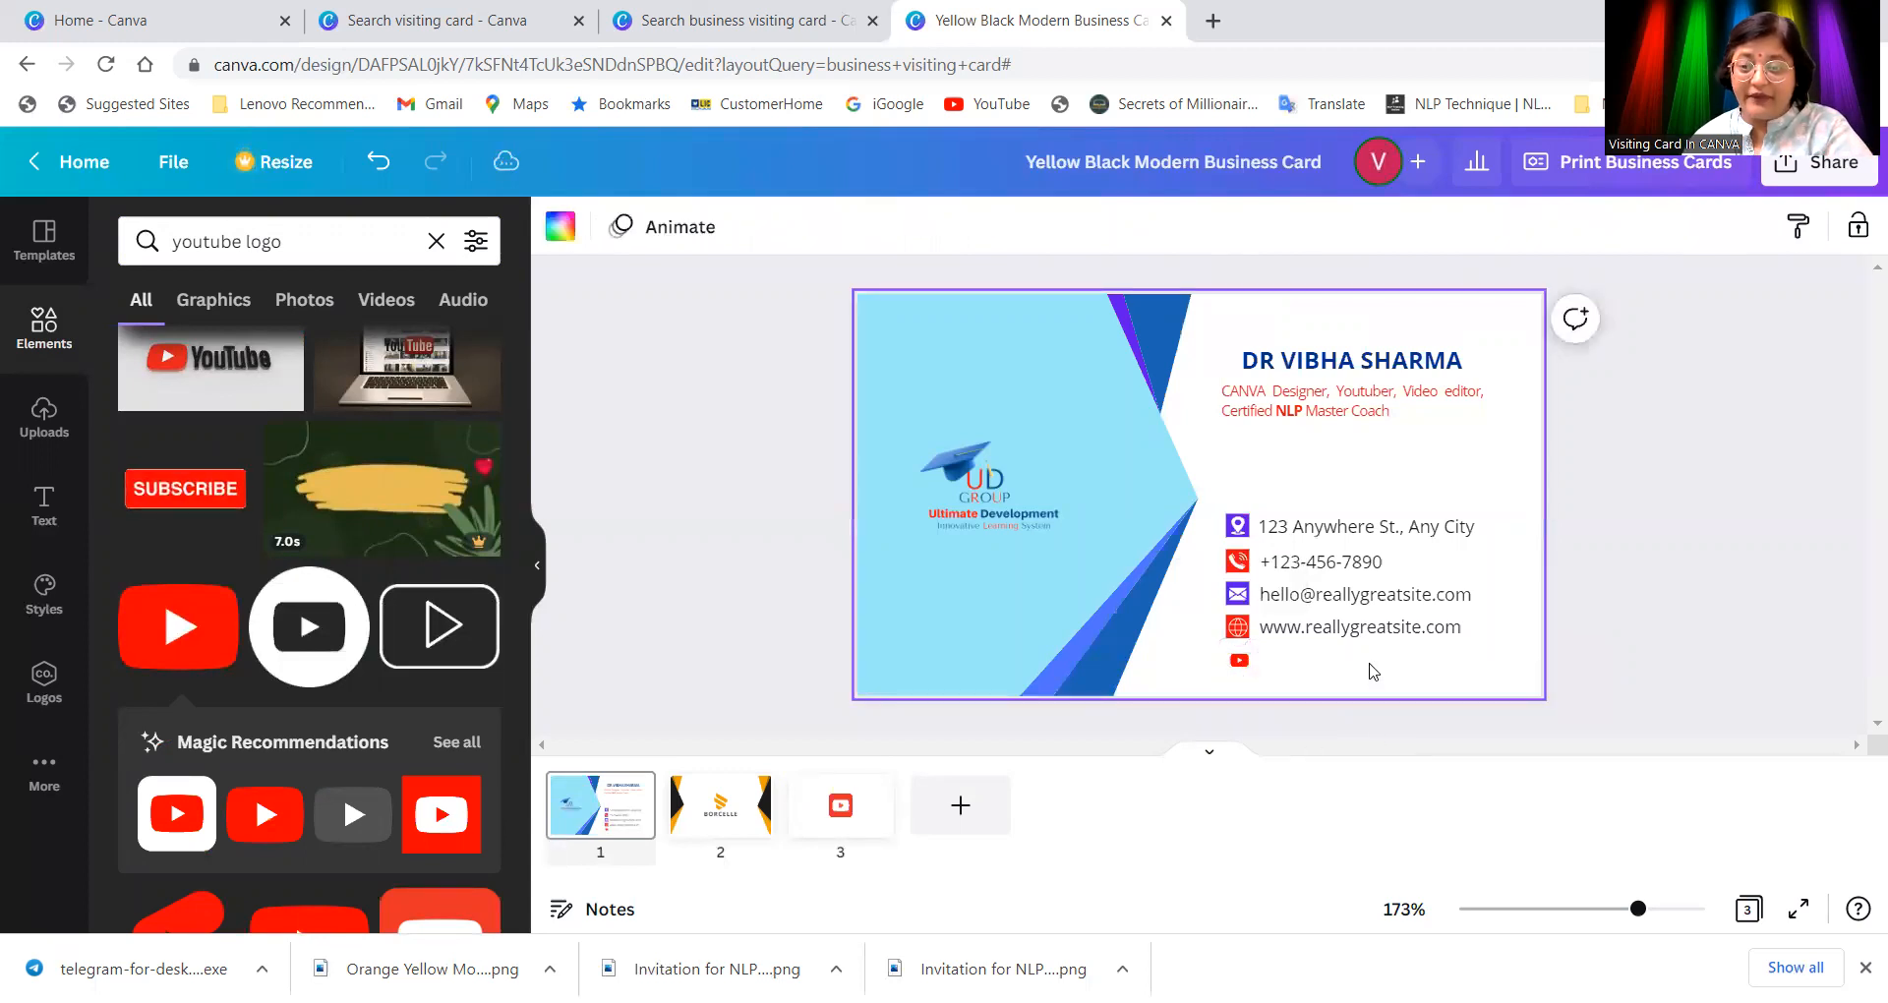
left_click(446, 845)
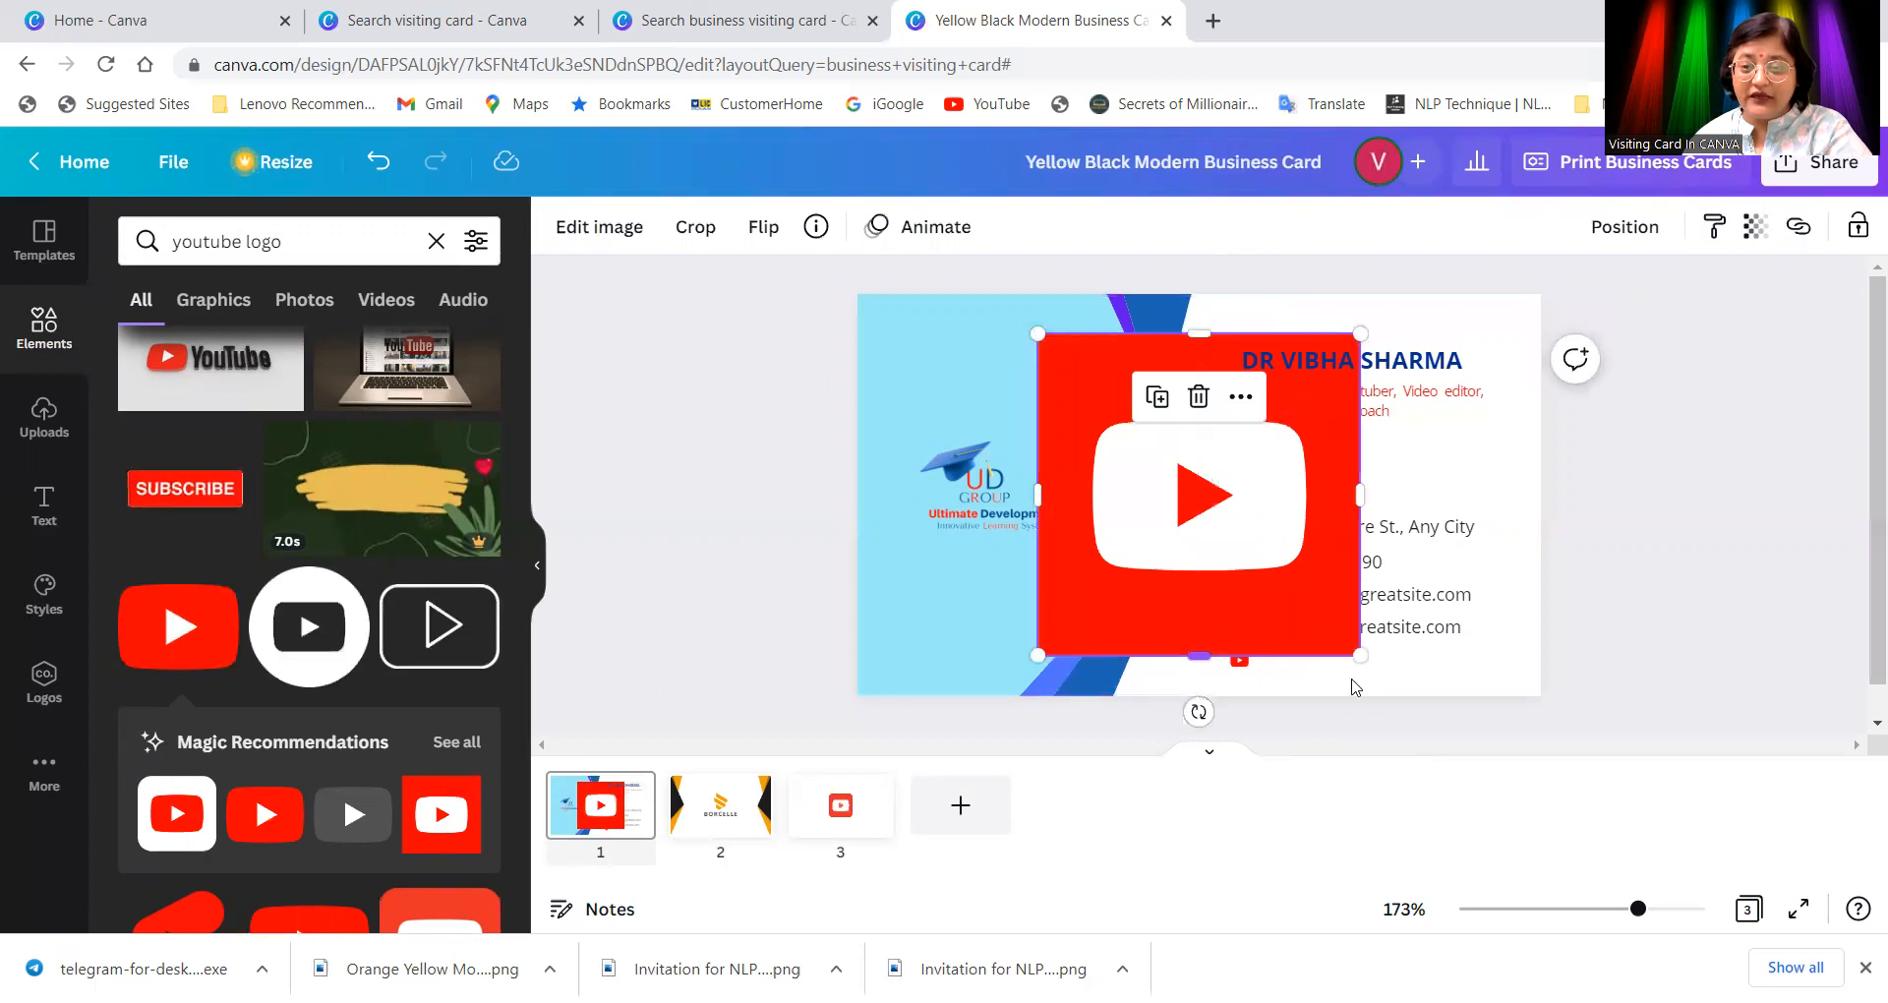
left_click_drag(1317, 614, 1070, 364)
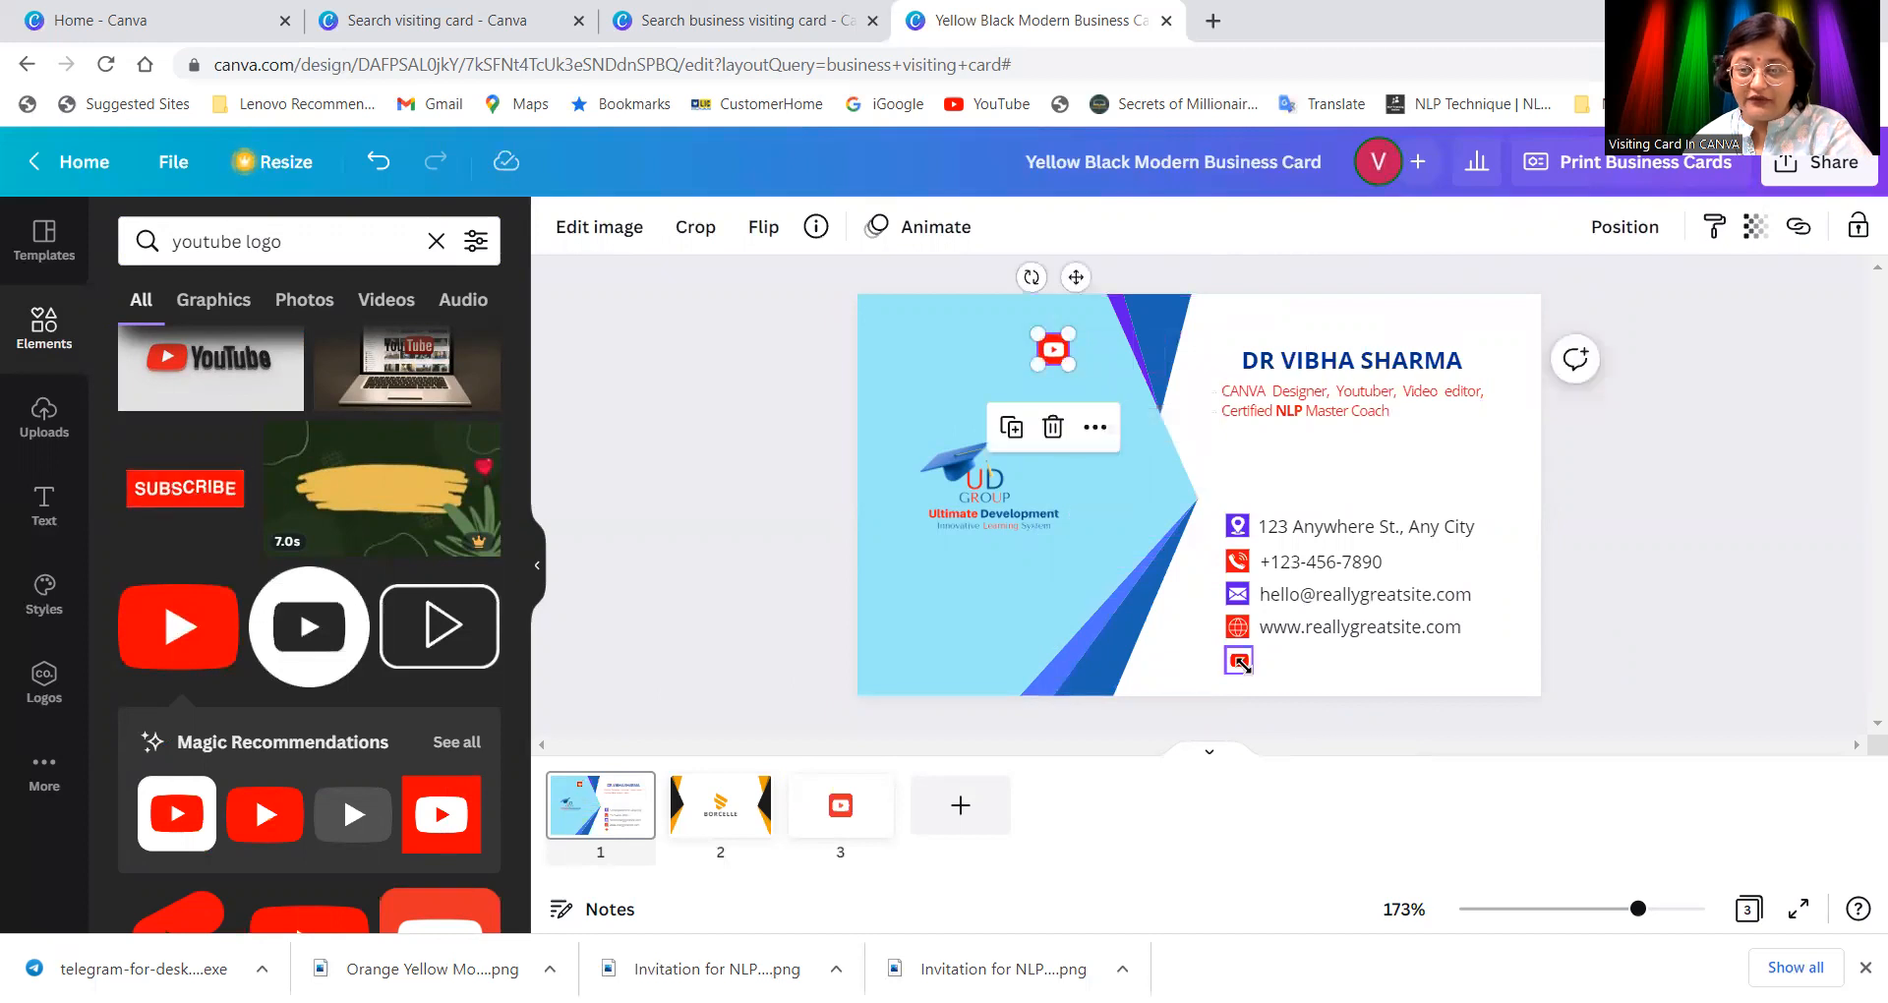
left_click(1241, 663)
key("Delete")
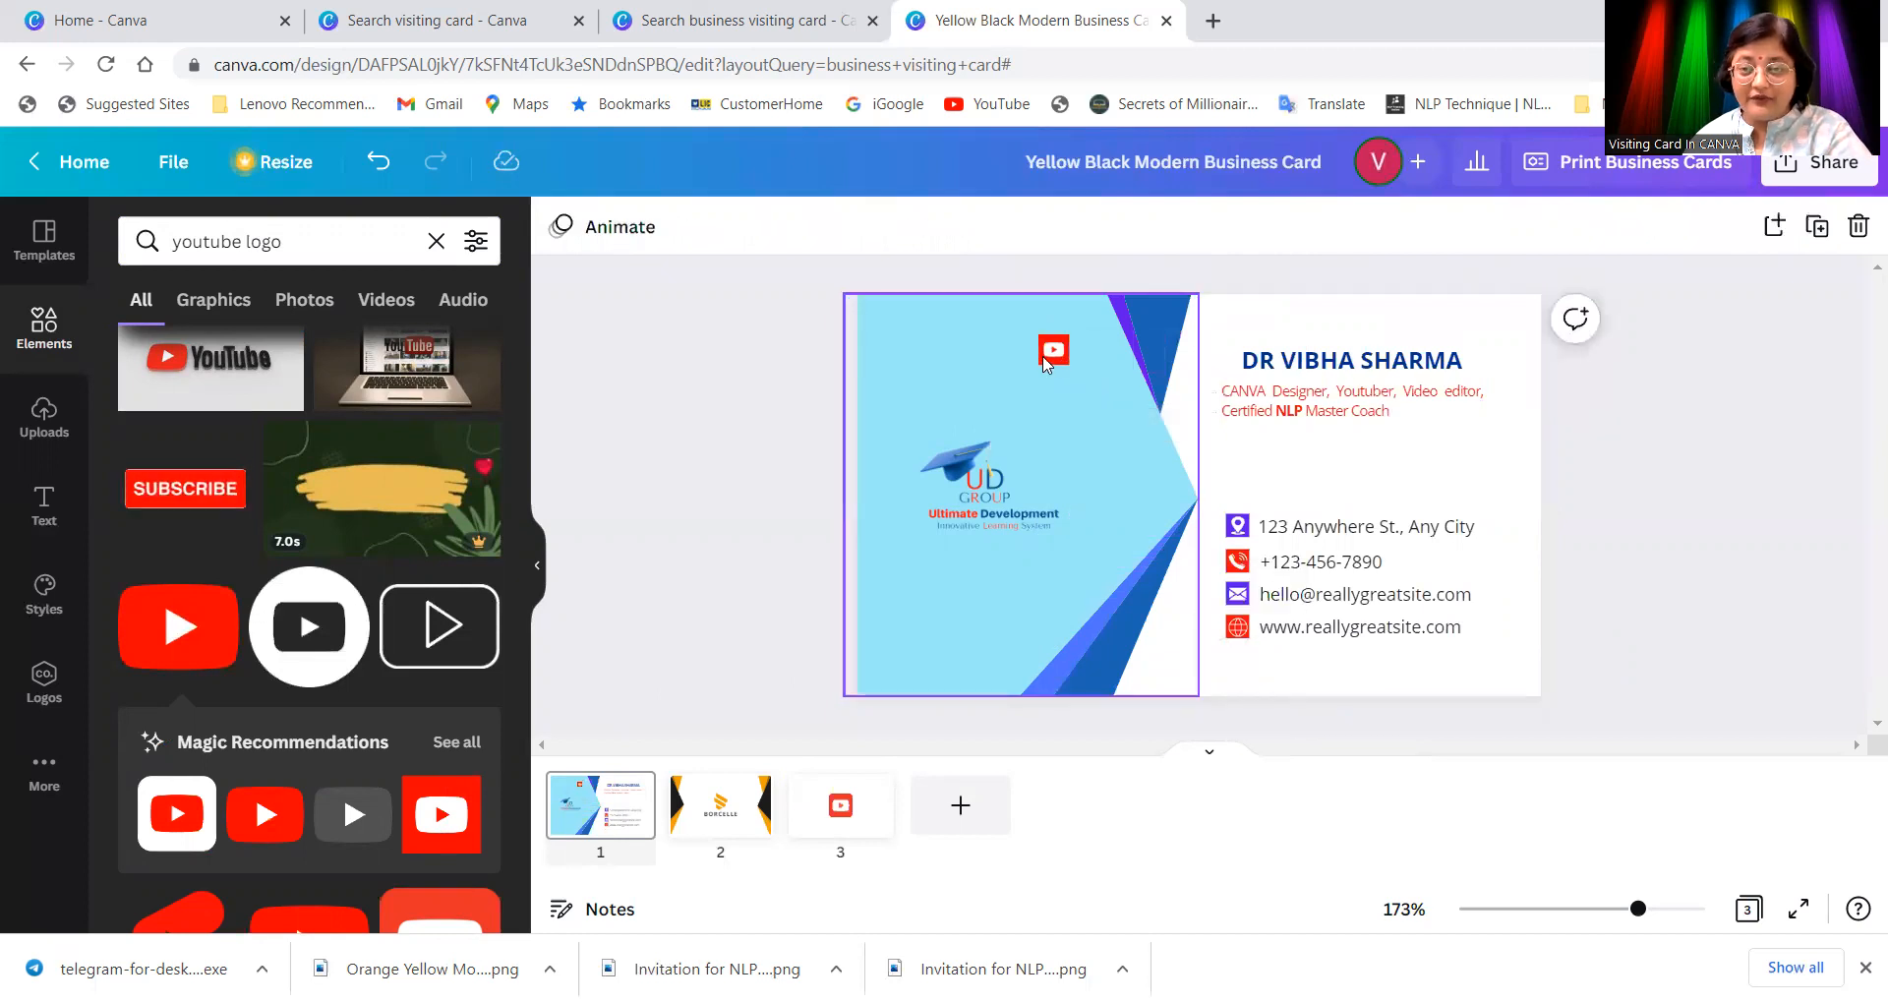
left_click_drag(1055, 342, 1240, 653)
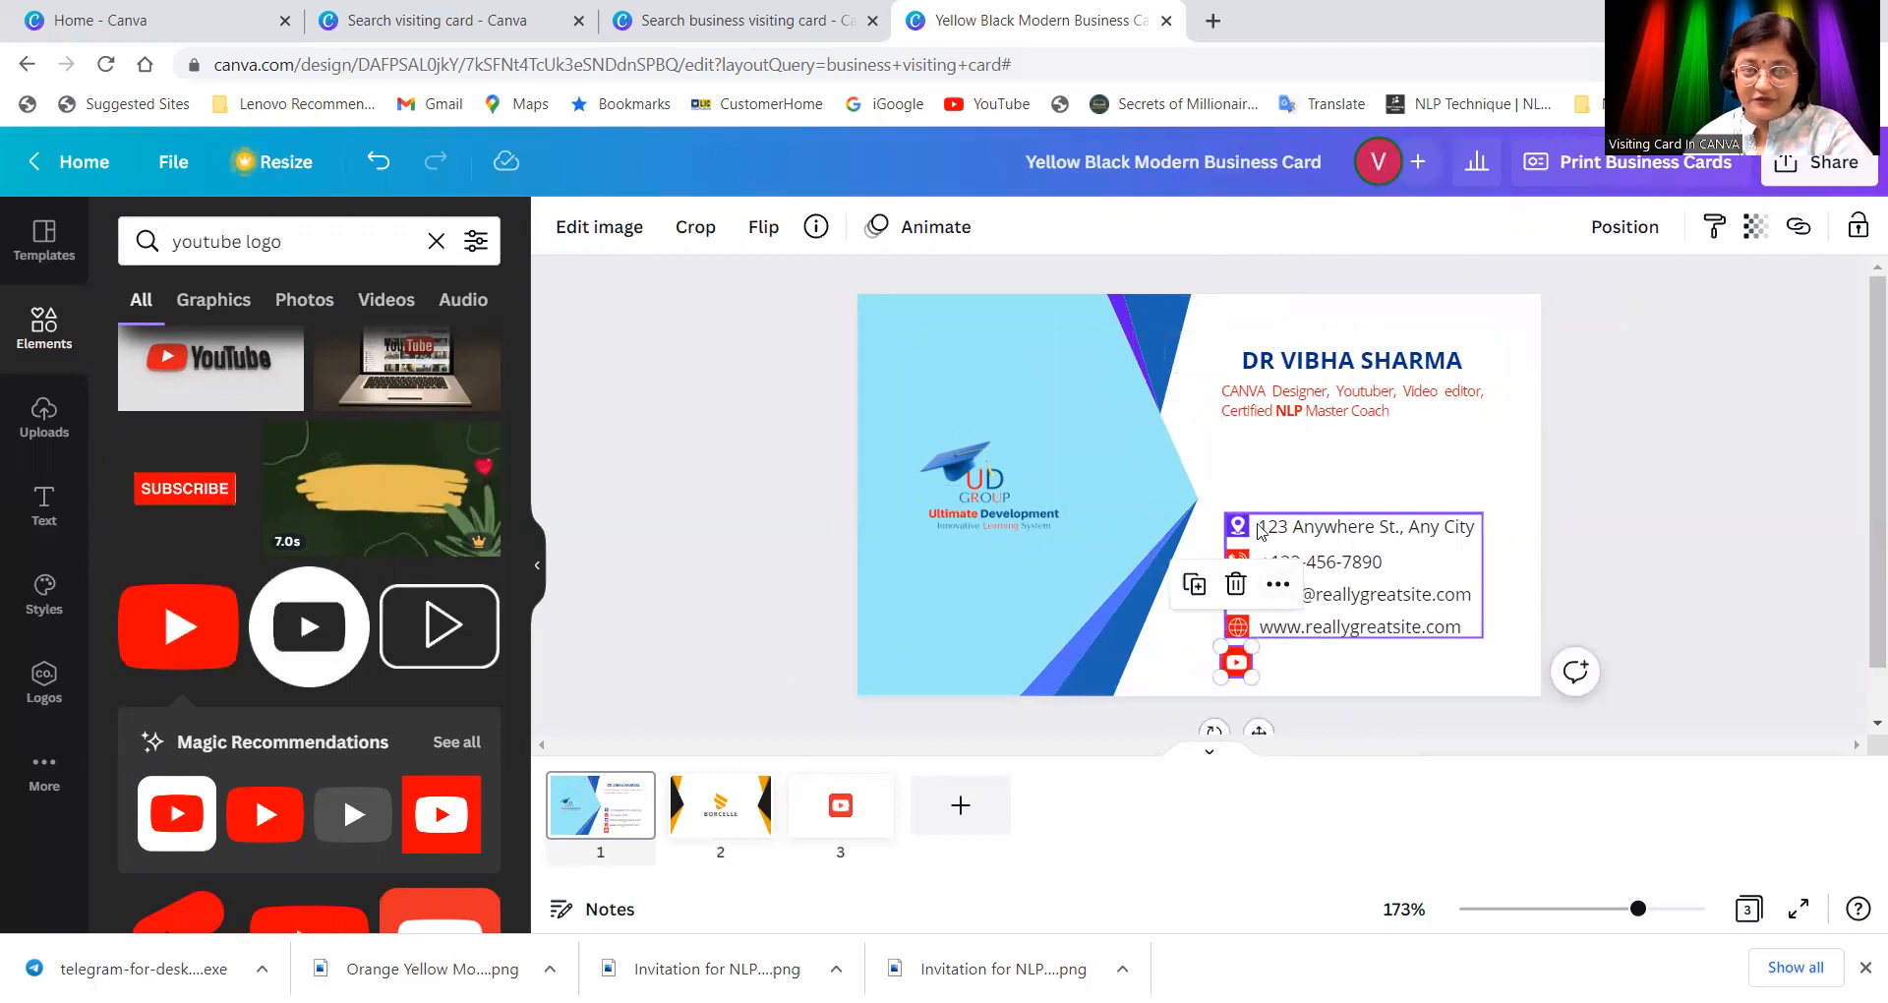
Step: Move the contact details block up to the top right, with the YouTube icon following beneath it
left_click(1389, 594)
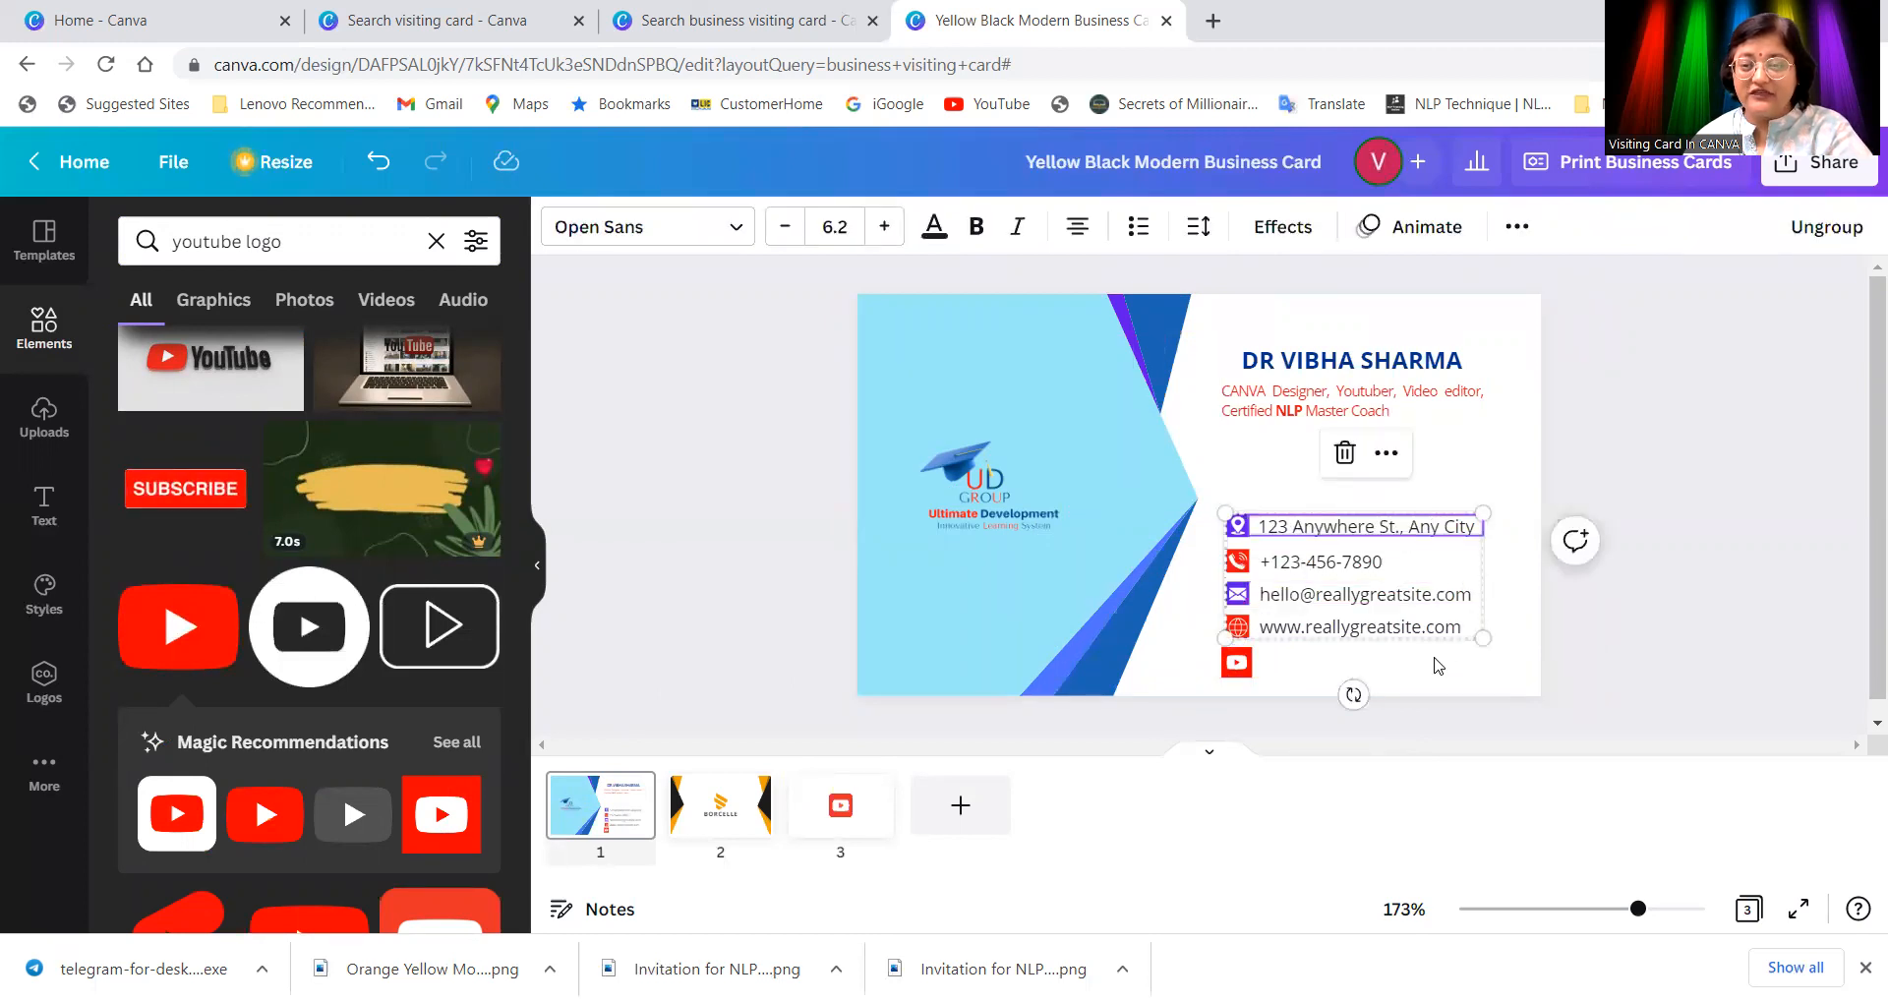
left_click(1445, 624)
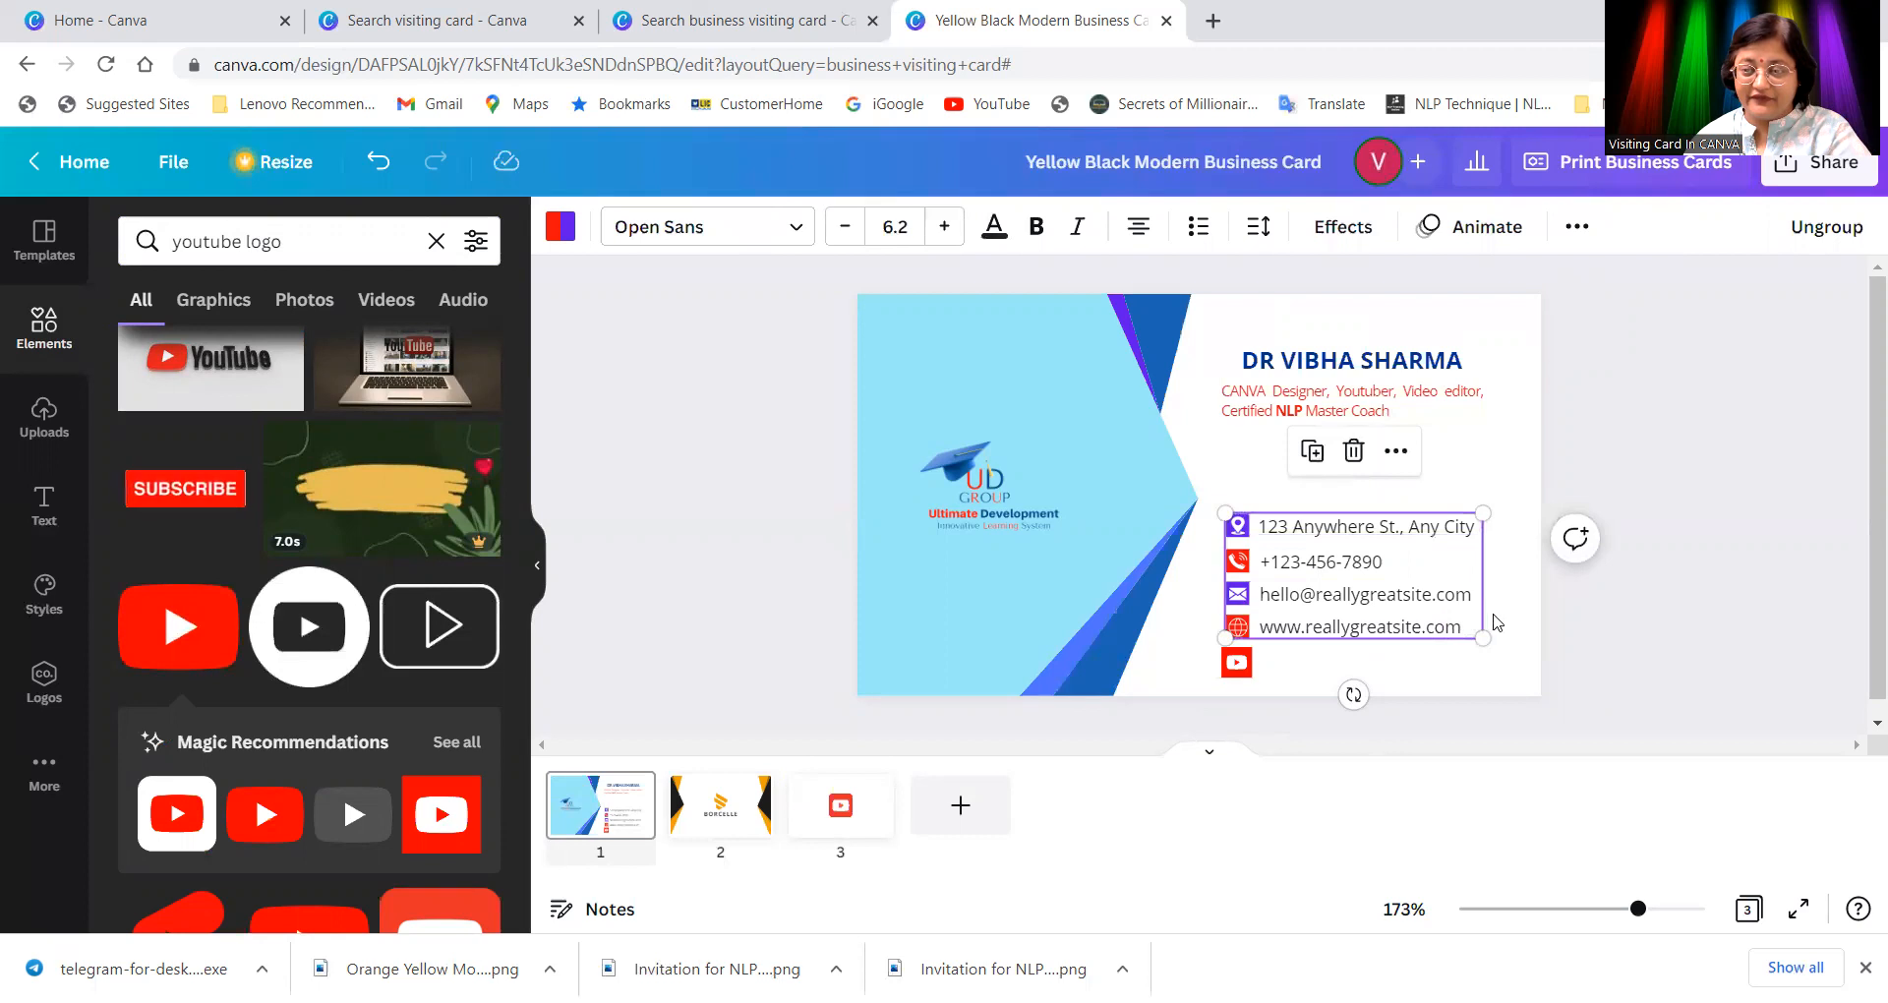
left_click_drag(1441, 601, 1416, 413)
left_click_drag(1239, 661, 1241, 531)
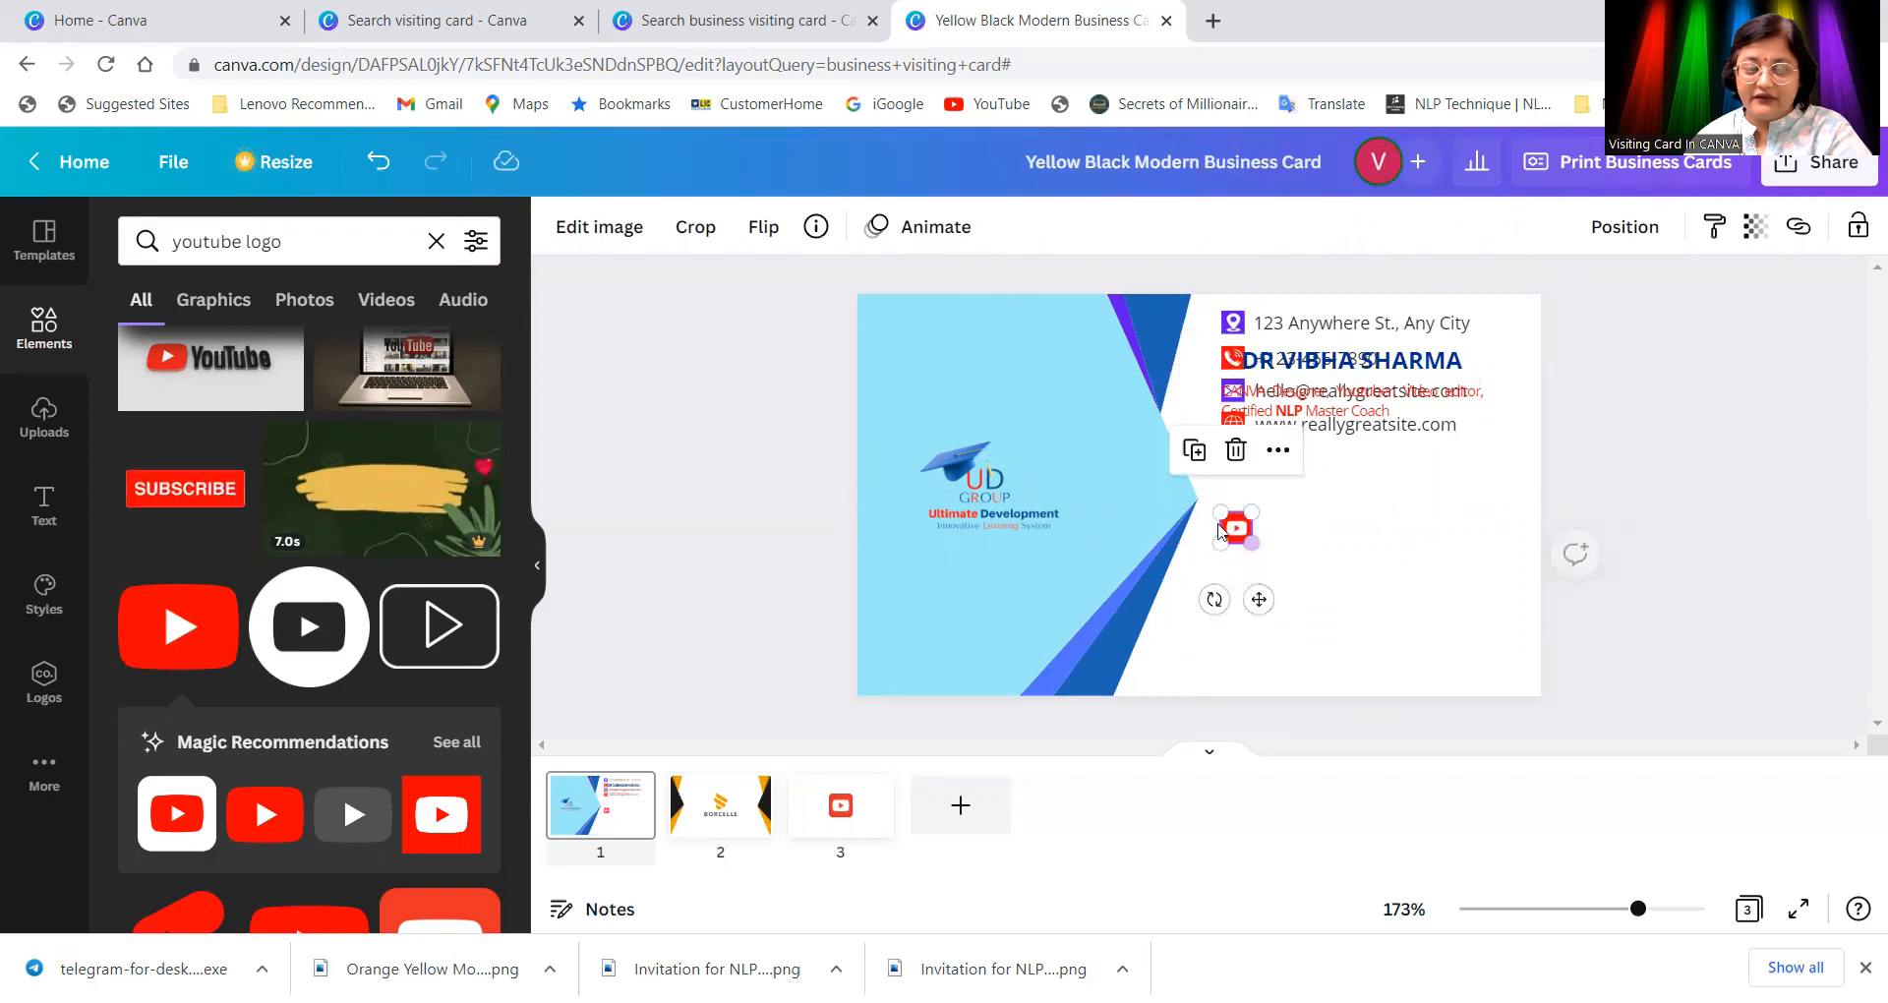
left_click(44, 506)
left_click(1305, 532)
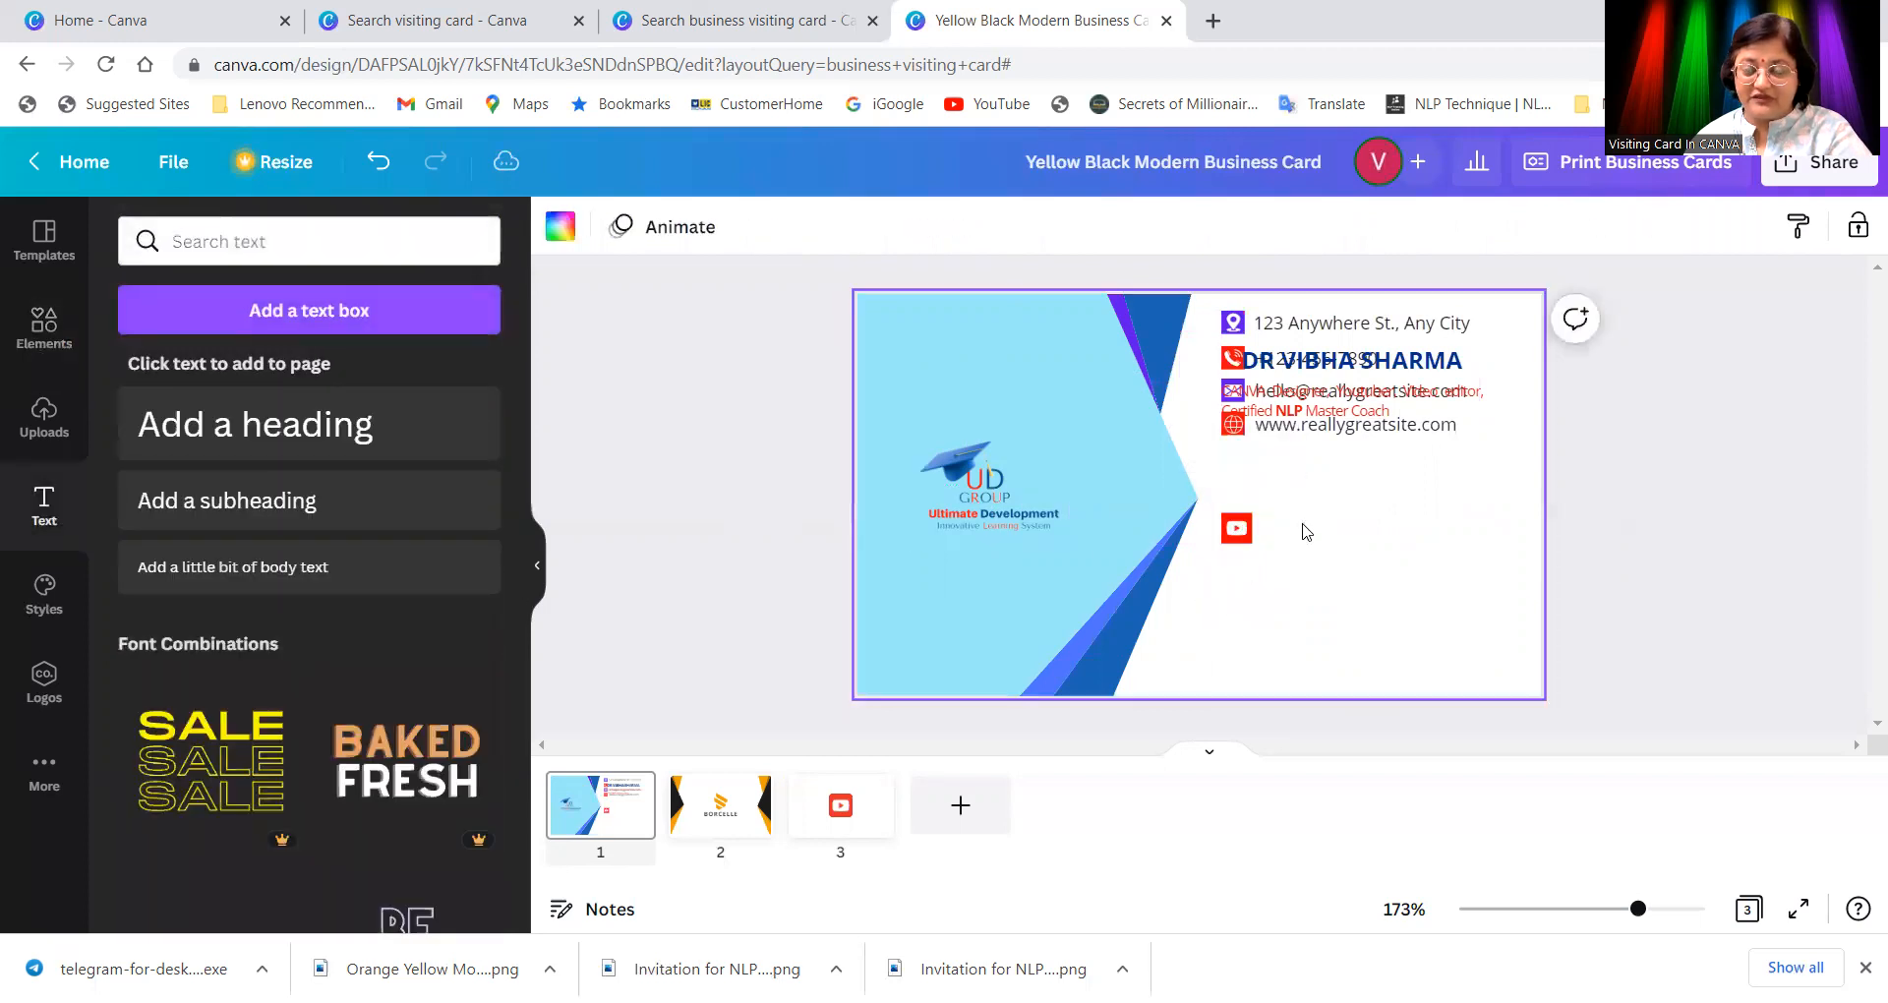
right_click(1306, 532)
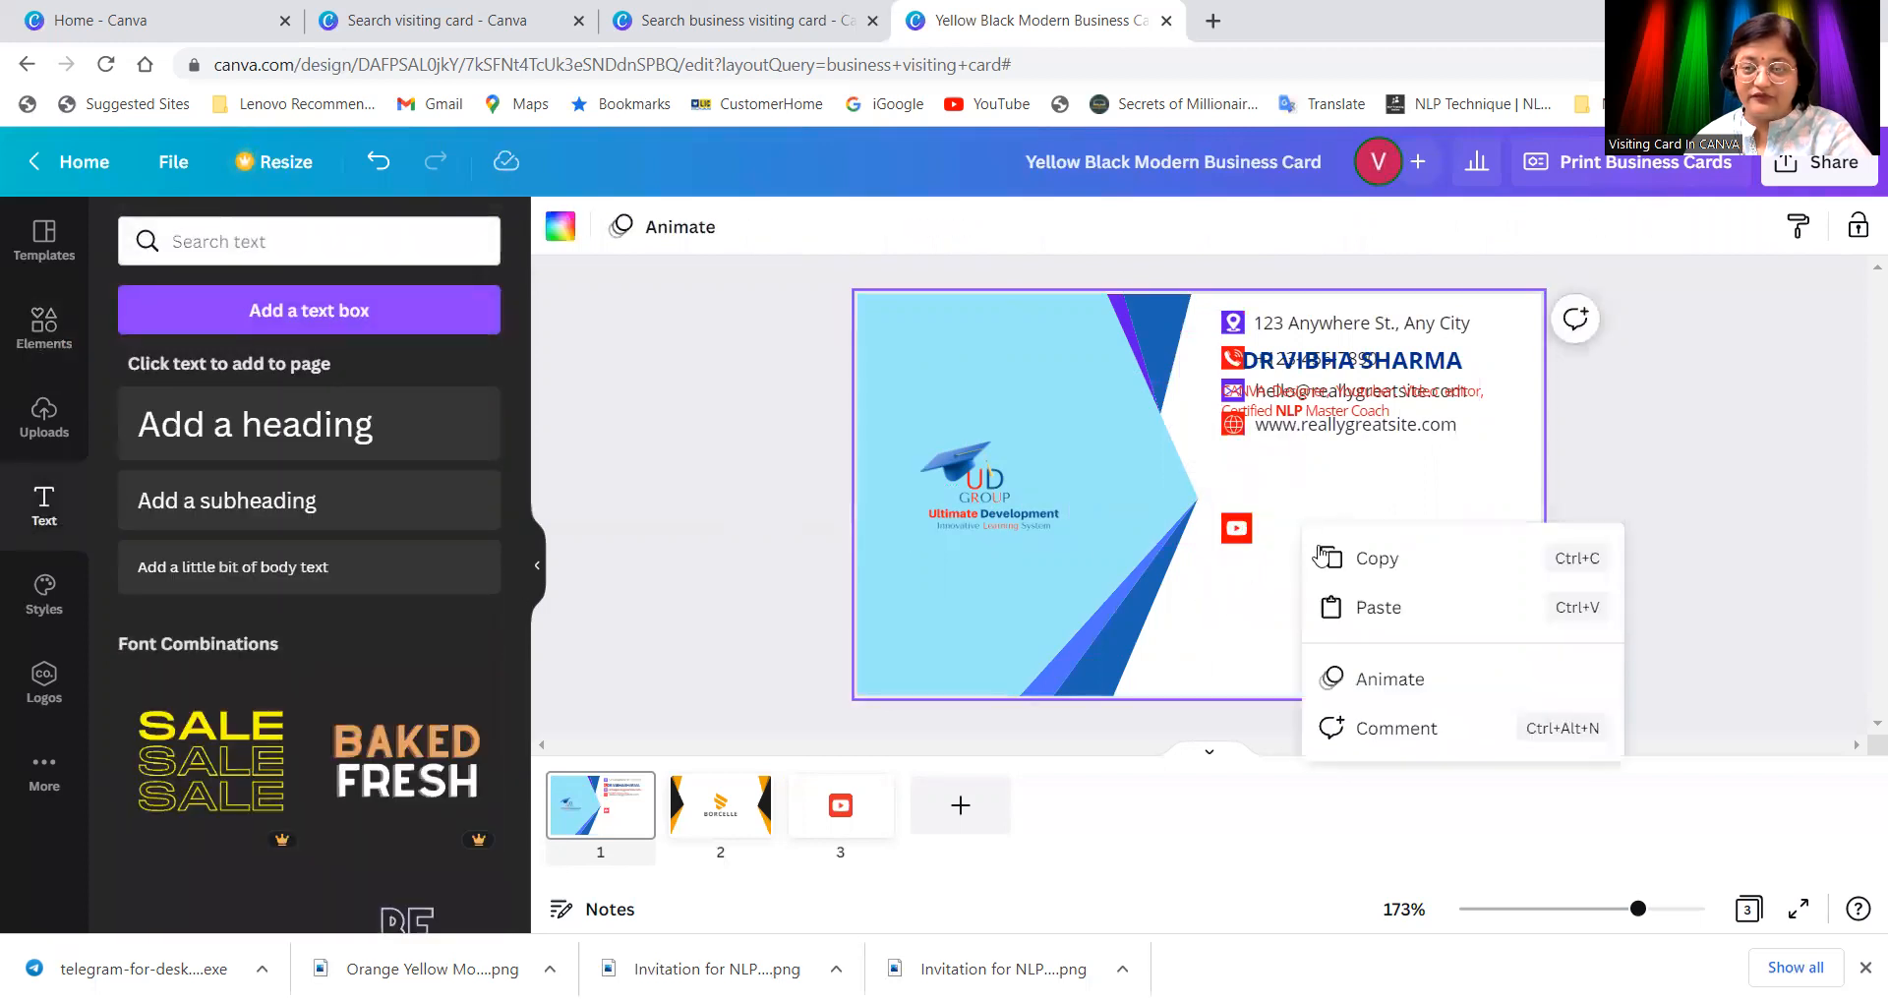
Step: Paste the clipboard onto the card, then delete the pasted screenshot
left_click(1373, 611)
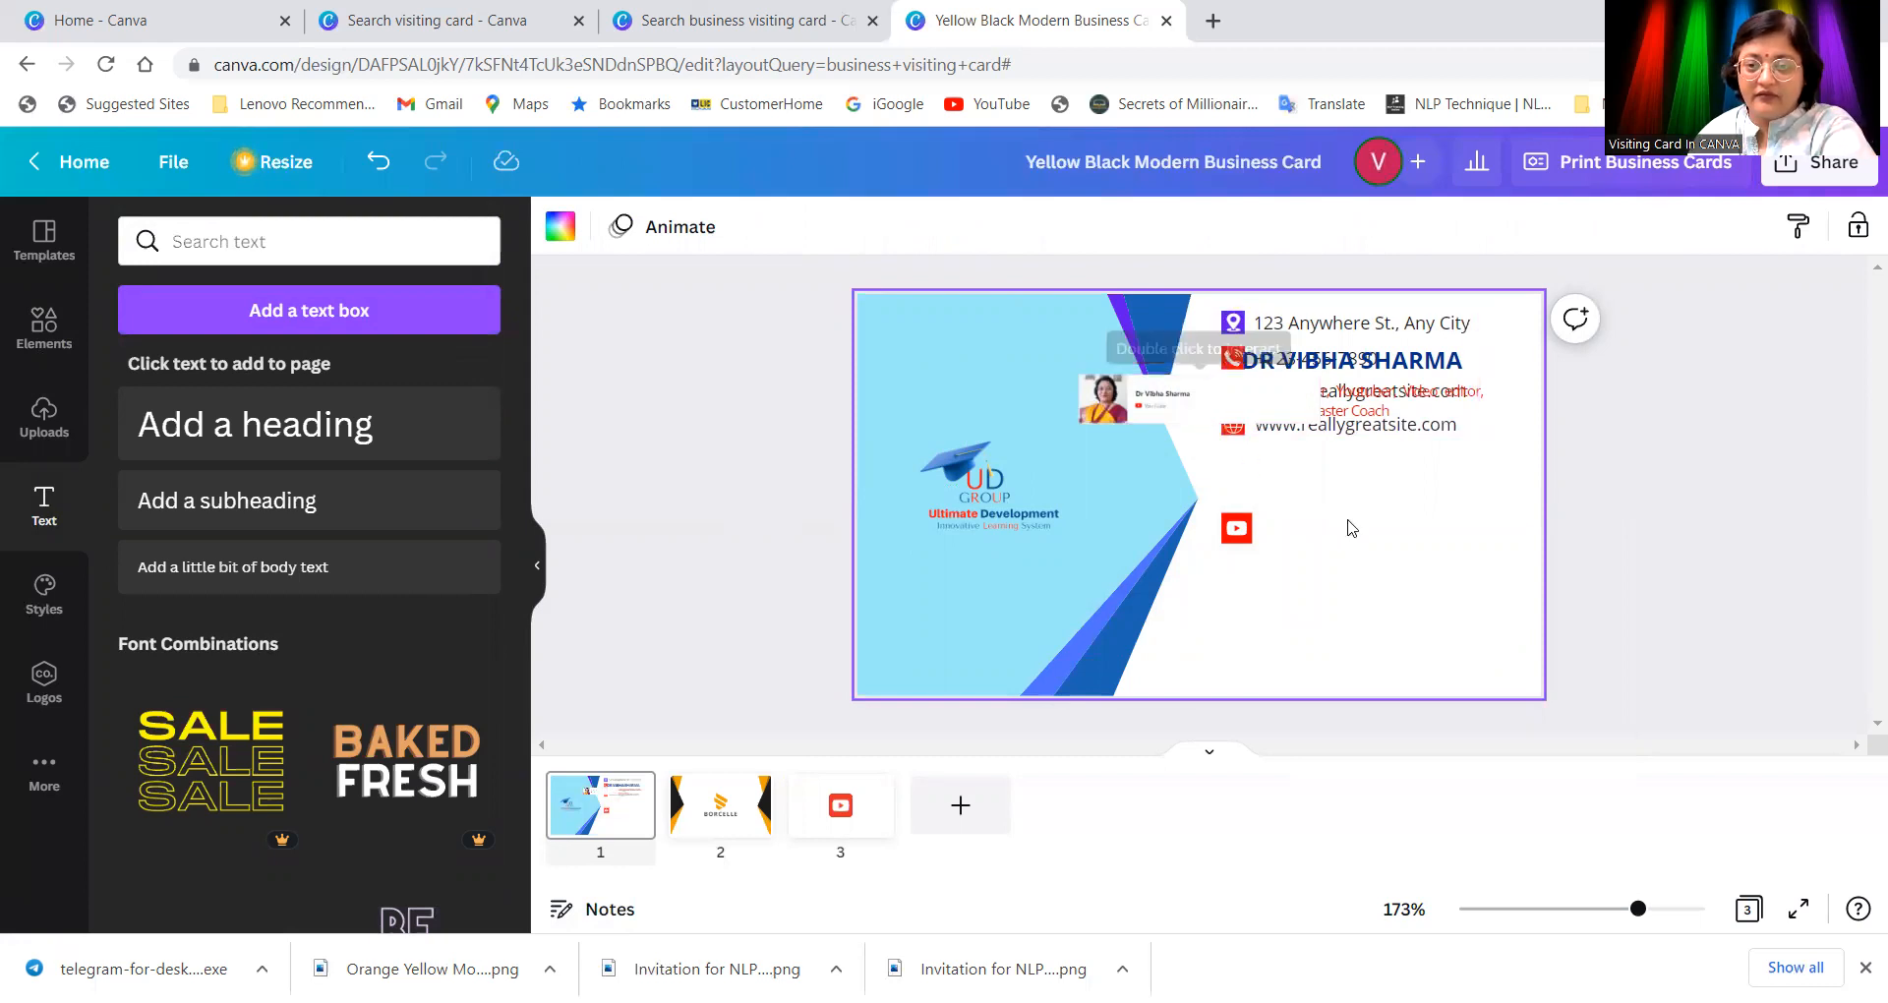
left_click(1186, 410)
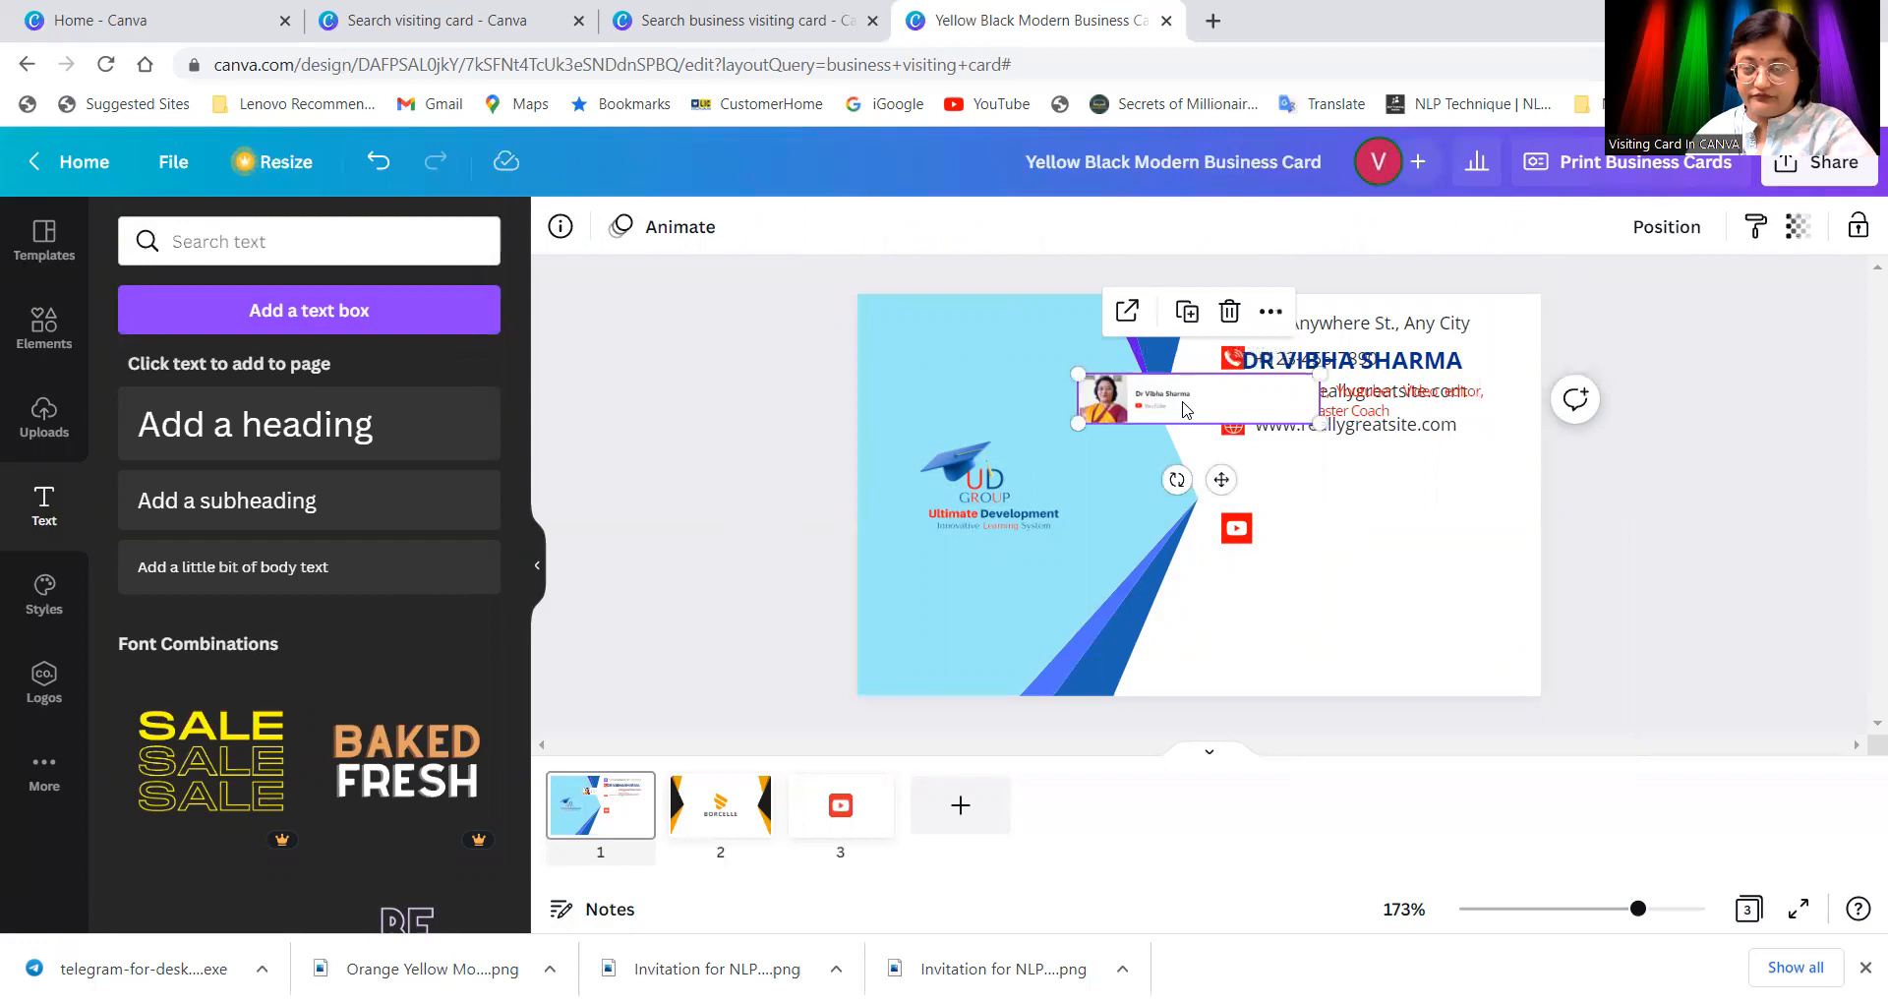
key("Delete")
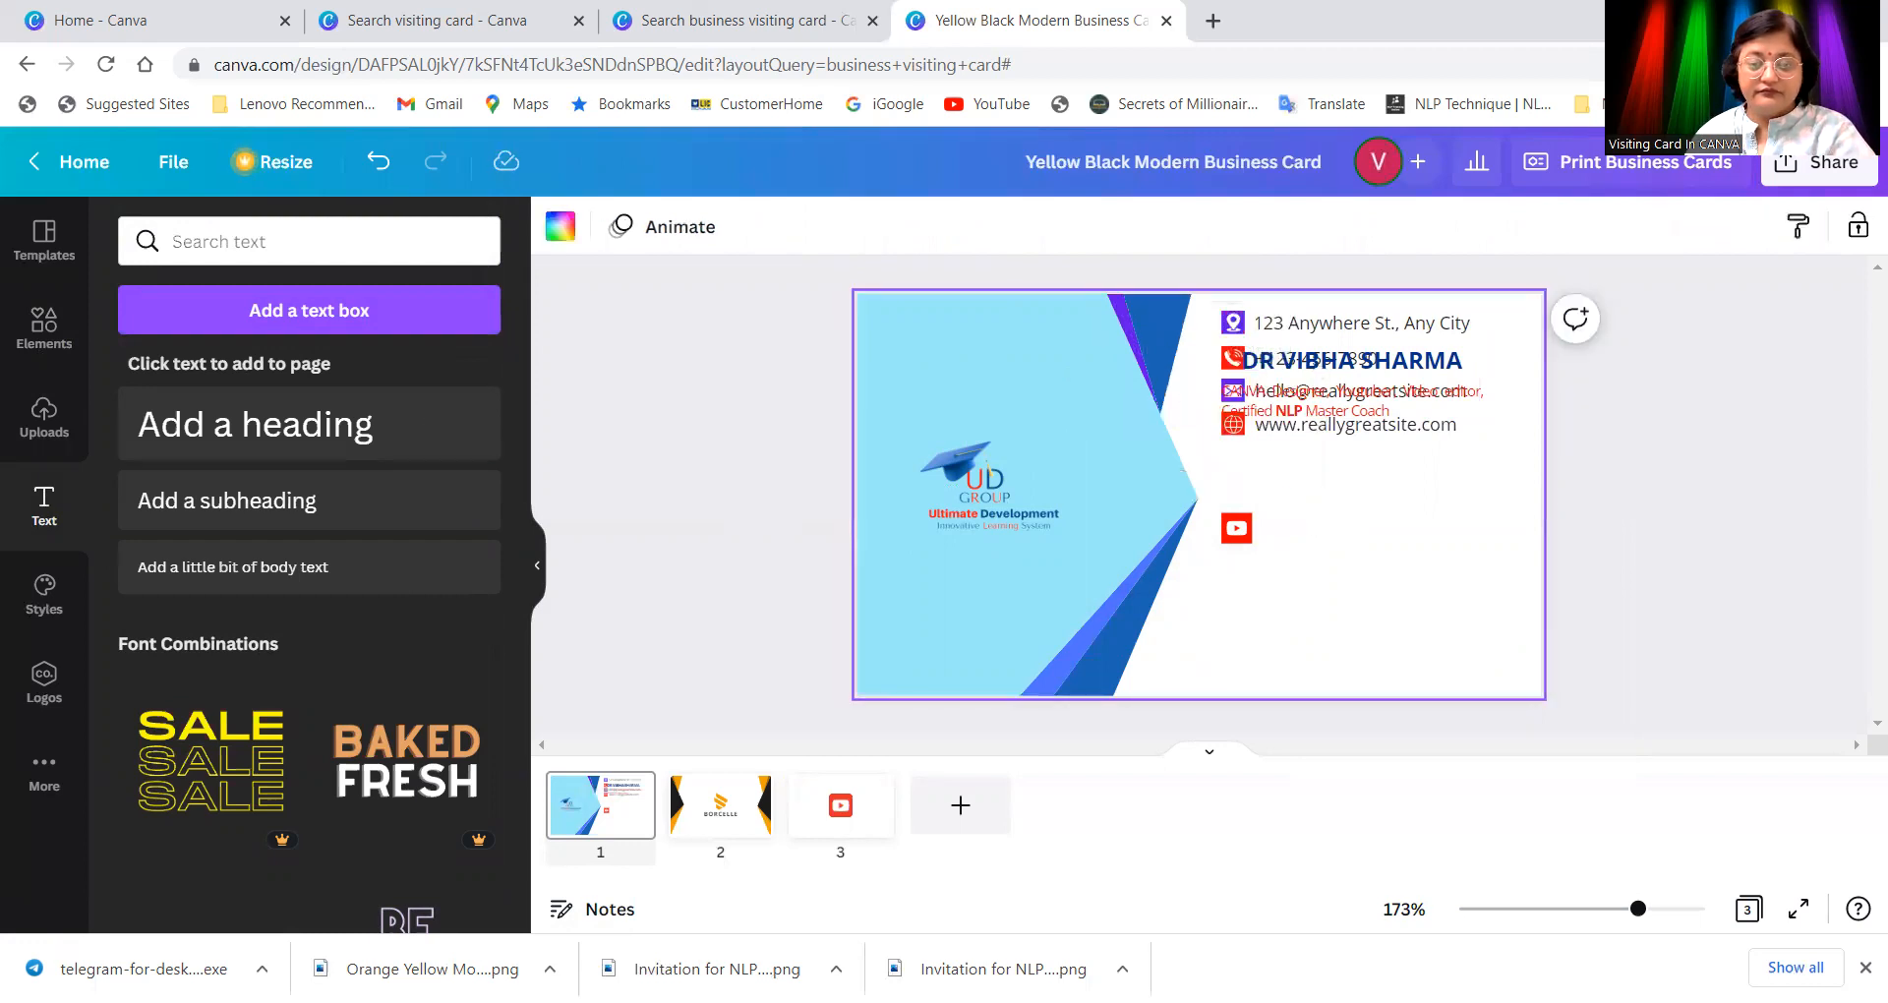
Step: Add a subheading holding the YouTube channel URL at font size 2.6 and narrow its box
left_click(207, 429)
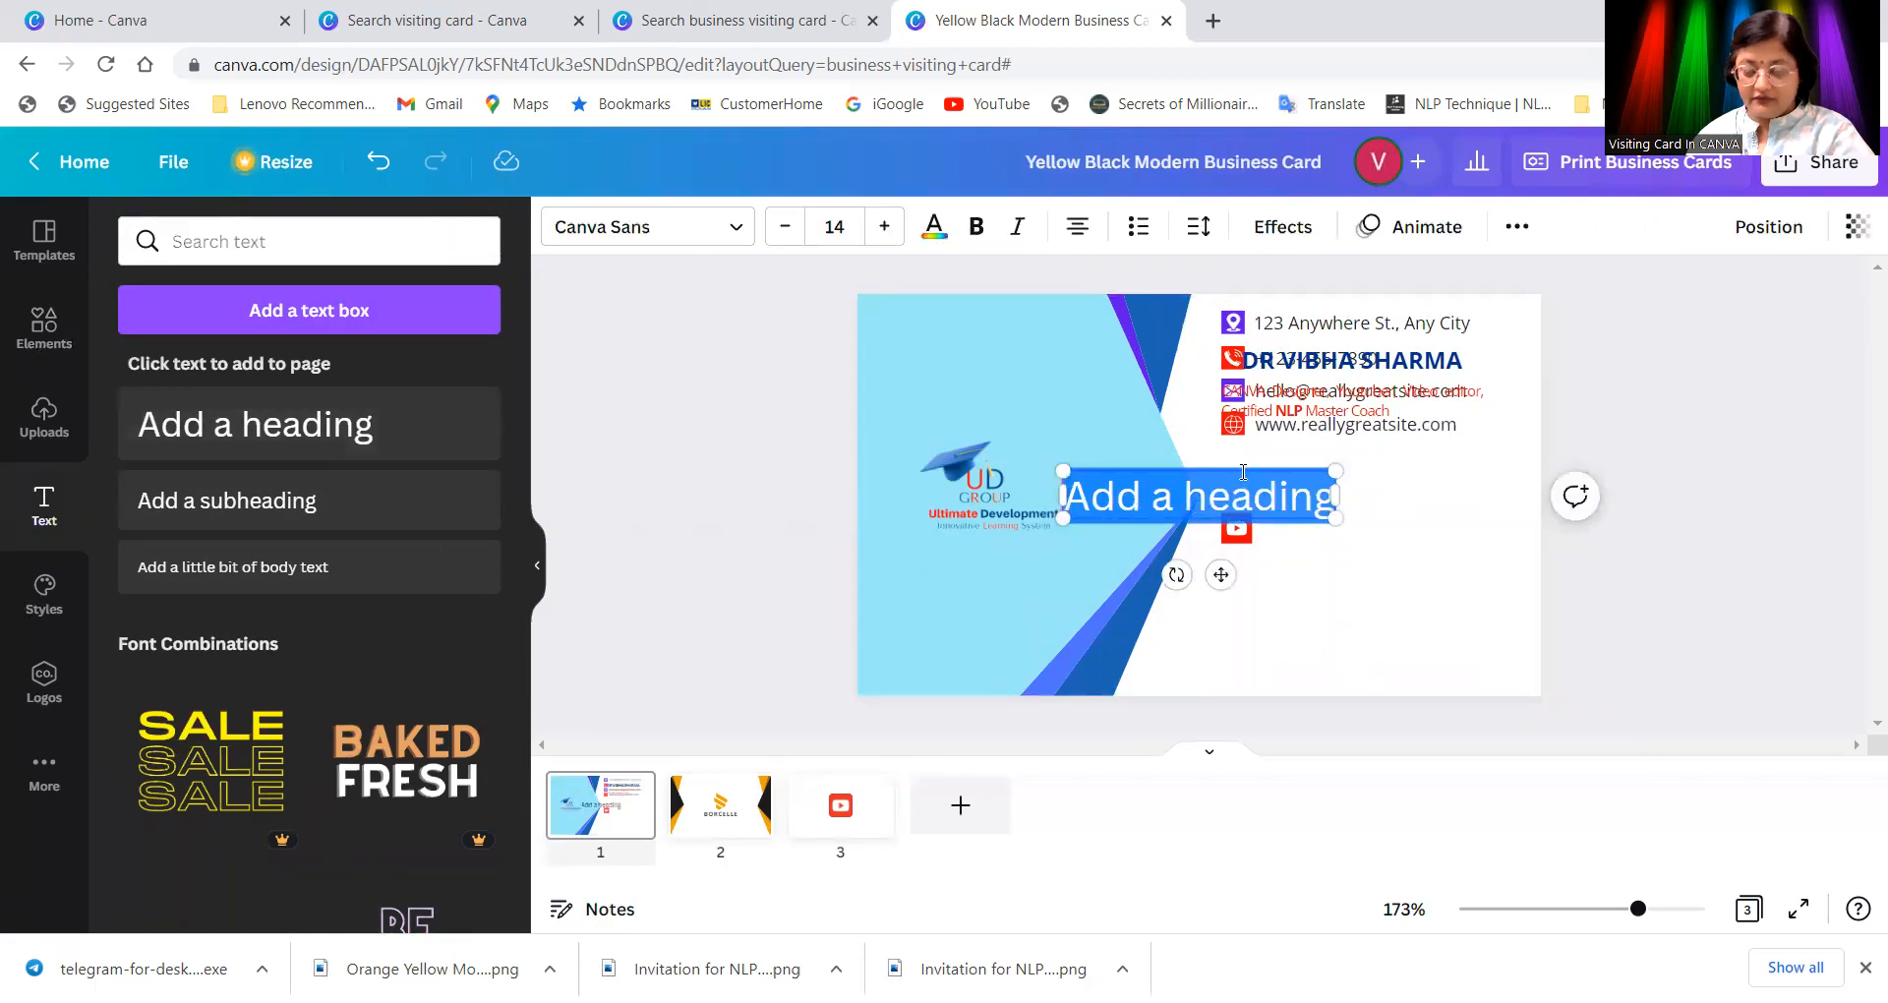
key("BackSpace")
left_click(295, 521)
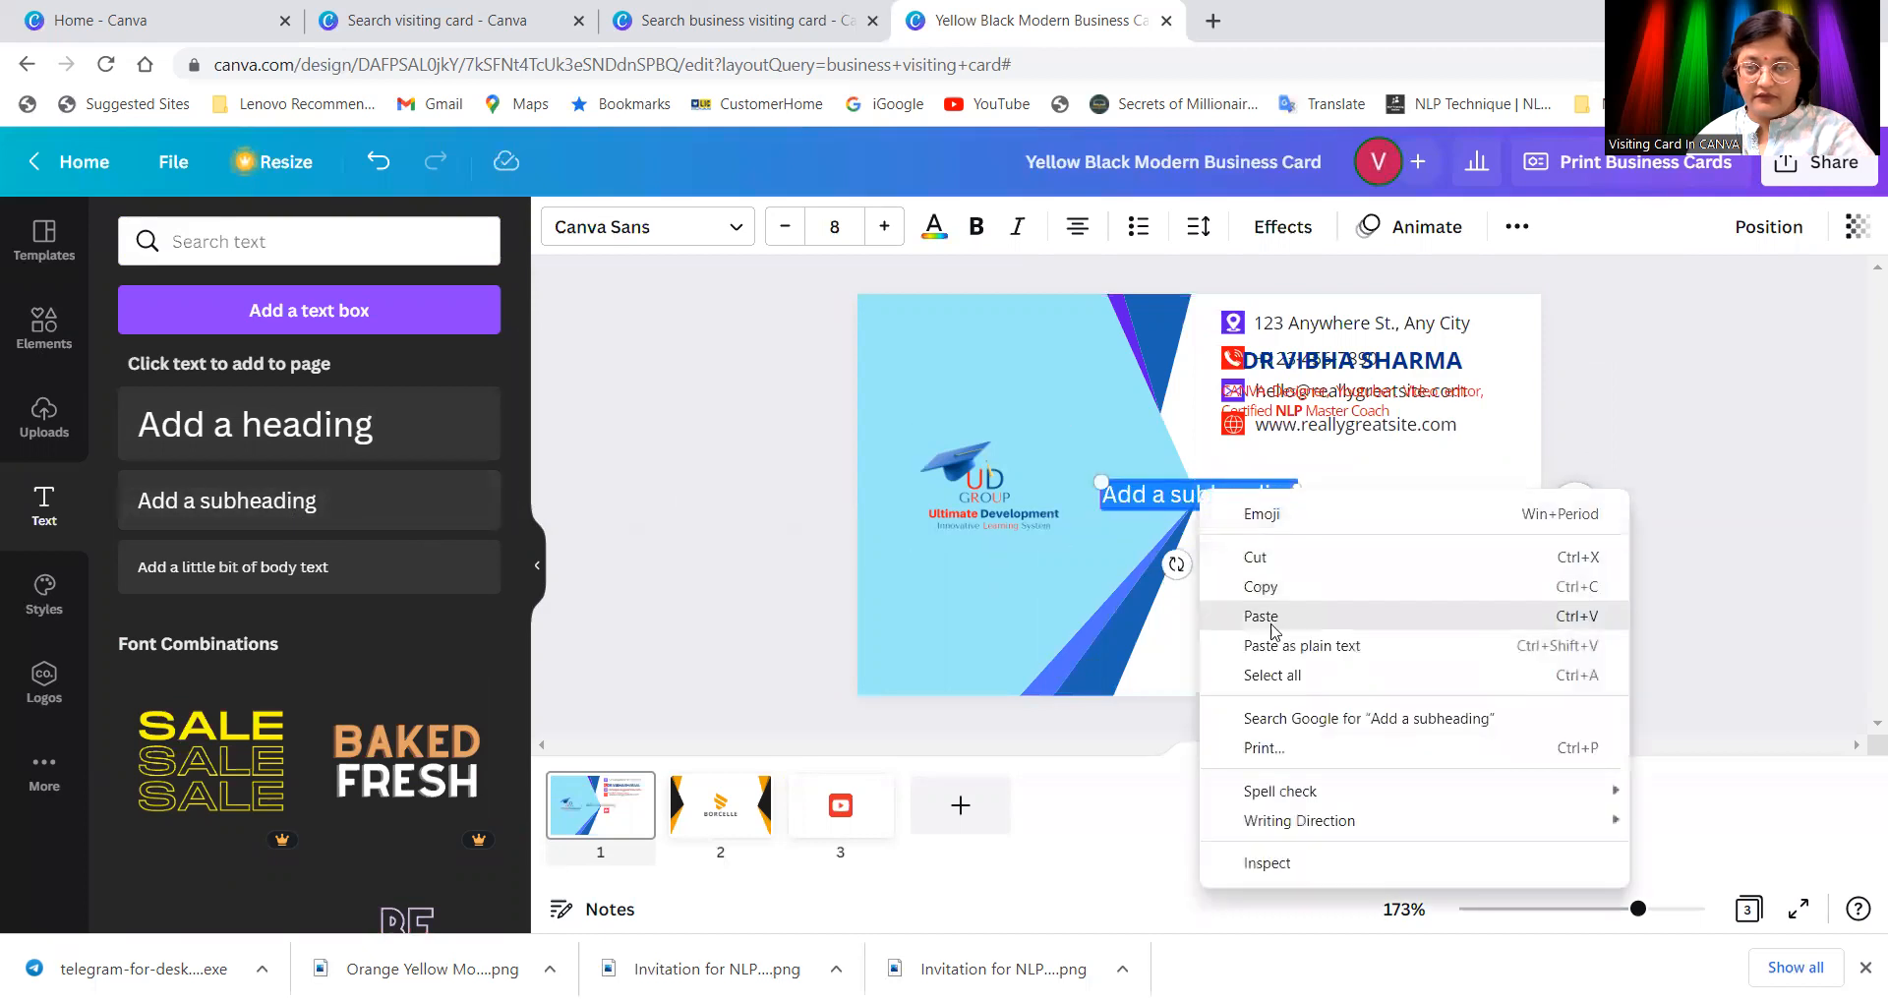
left_click(1259, 615)
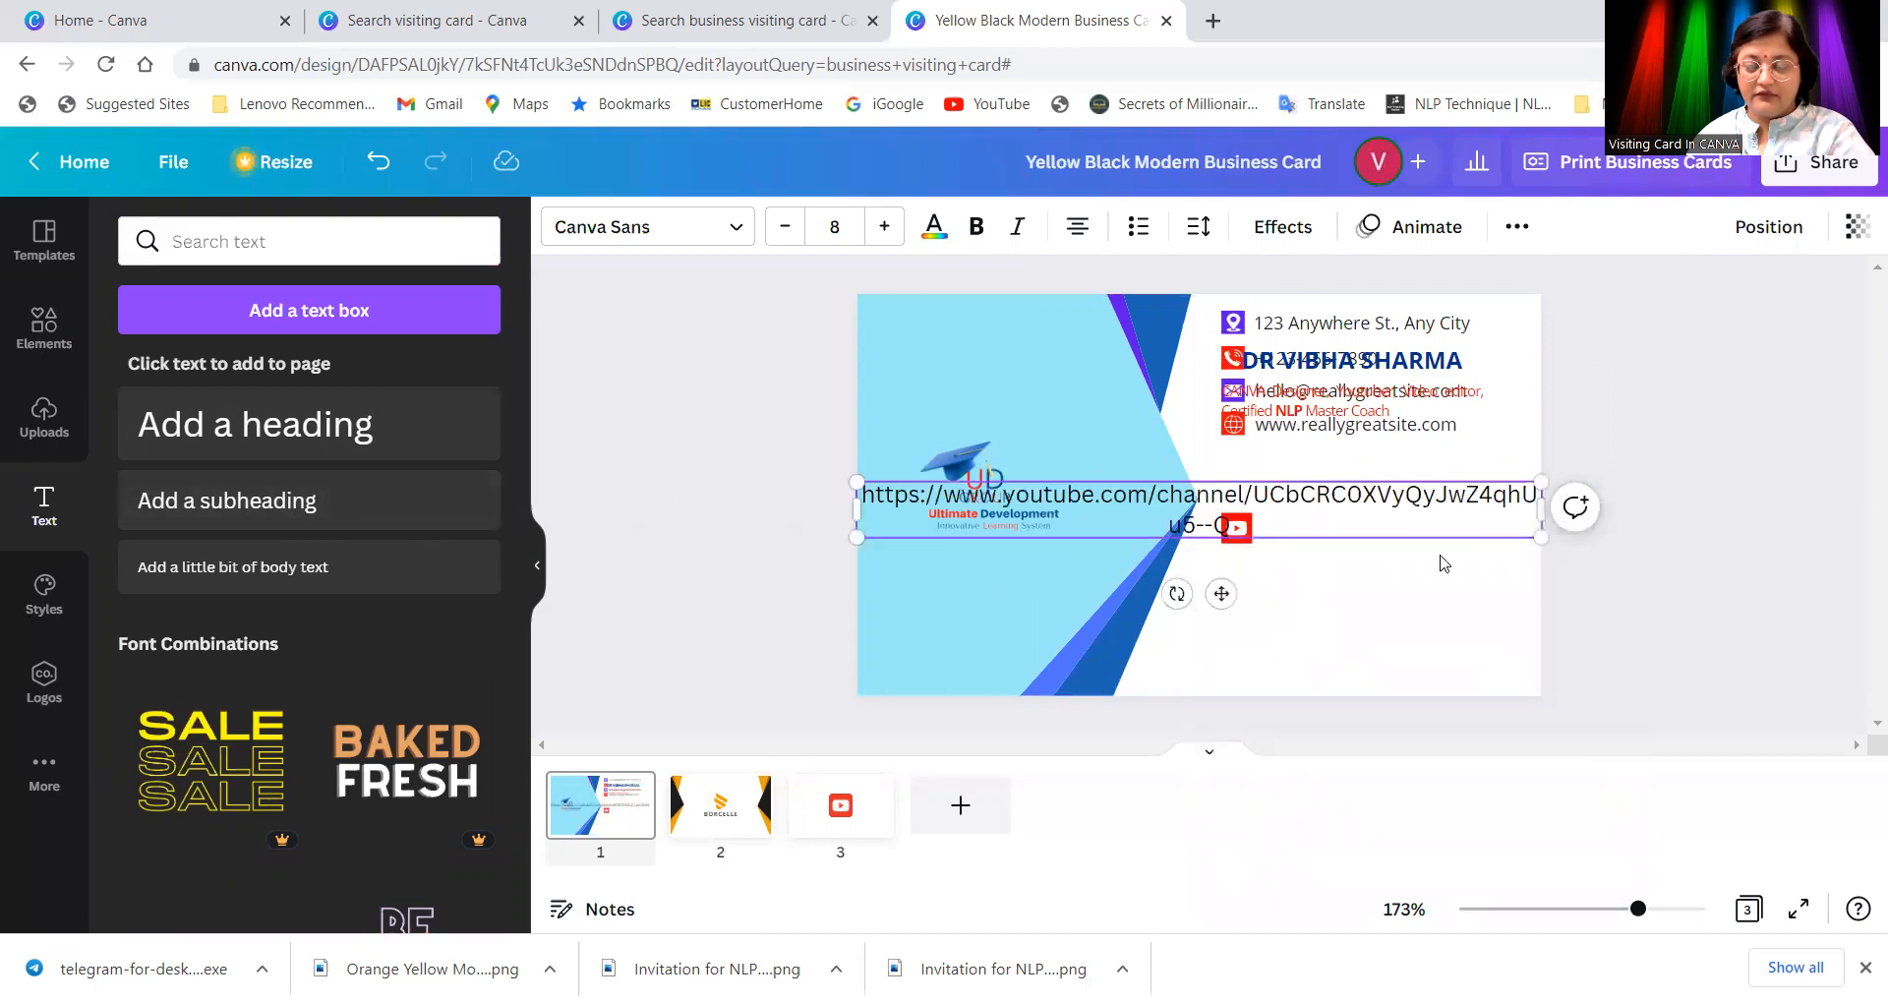
left_click_drag(1537, 536, 1201, 494)
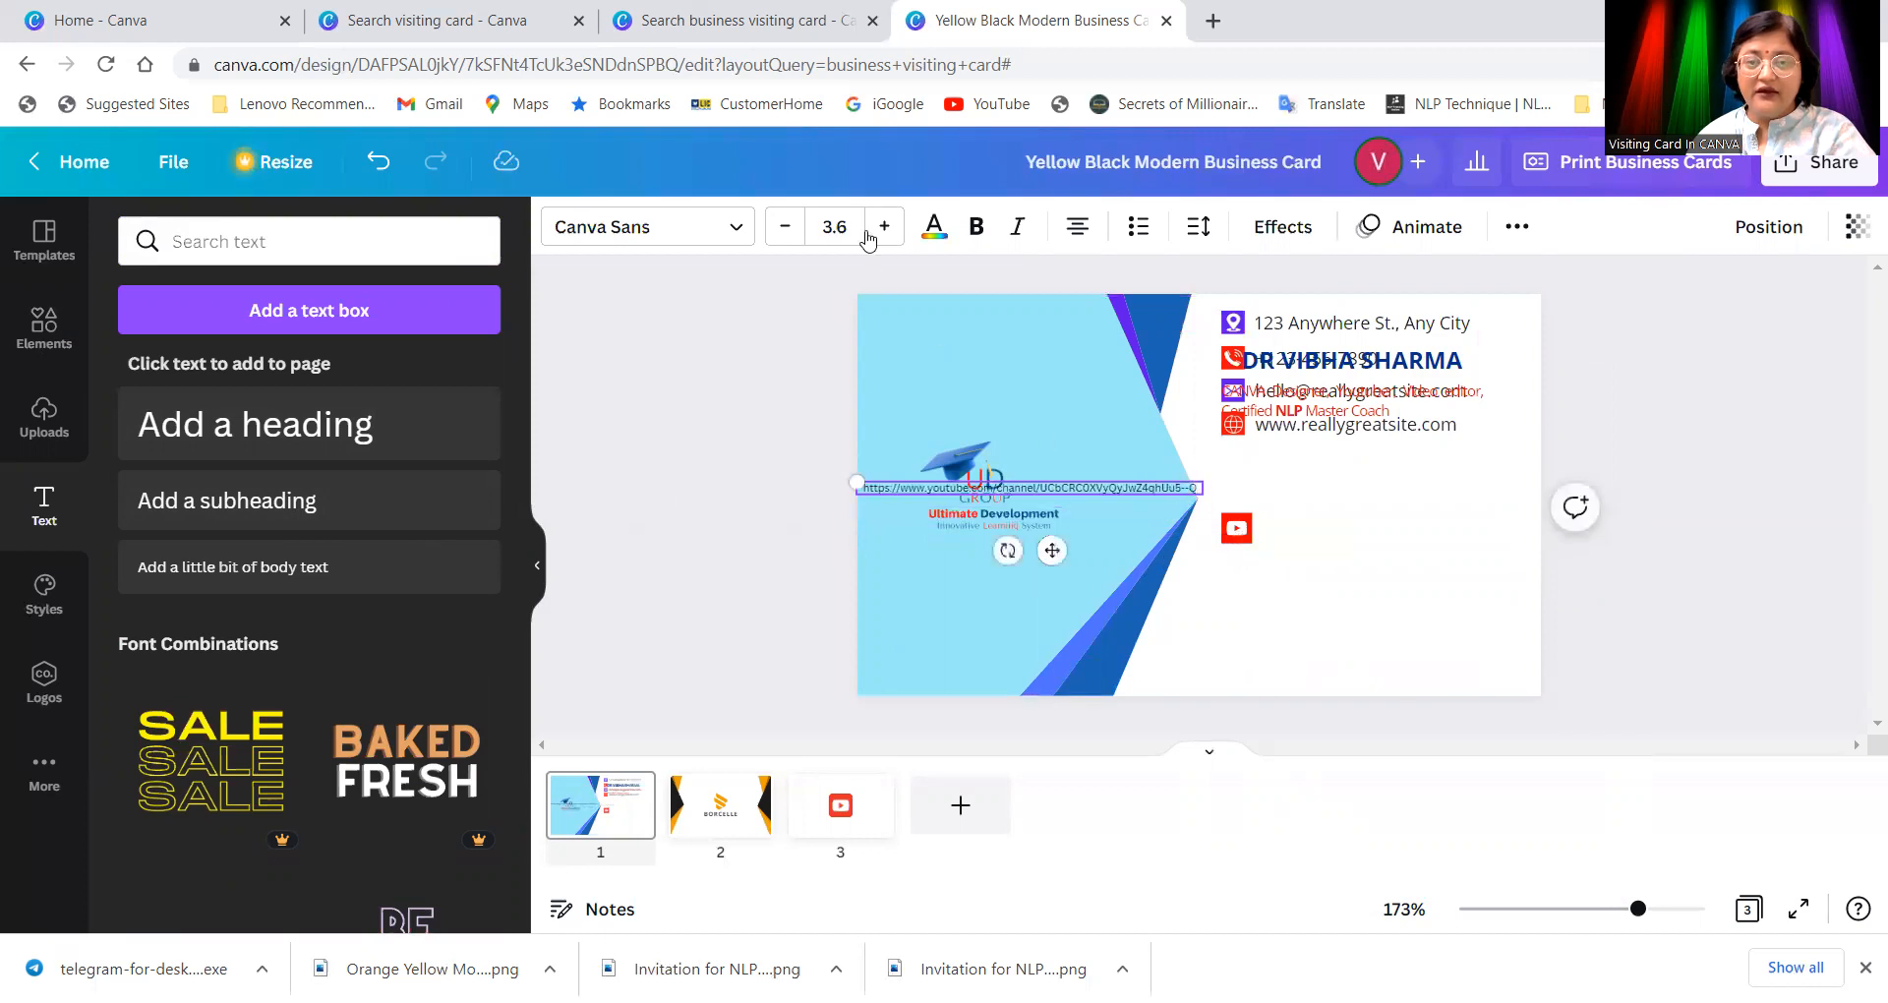
left_click(785, 226)
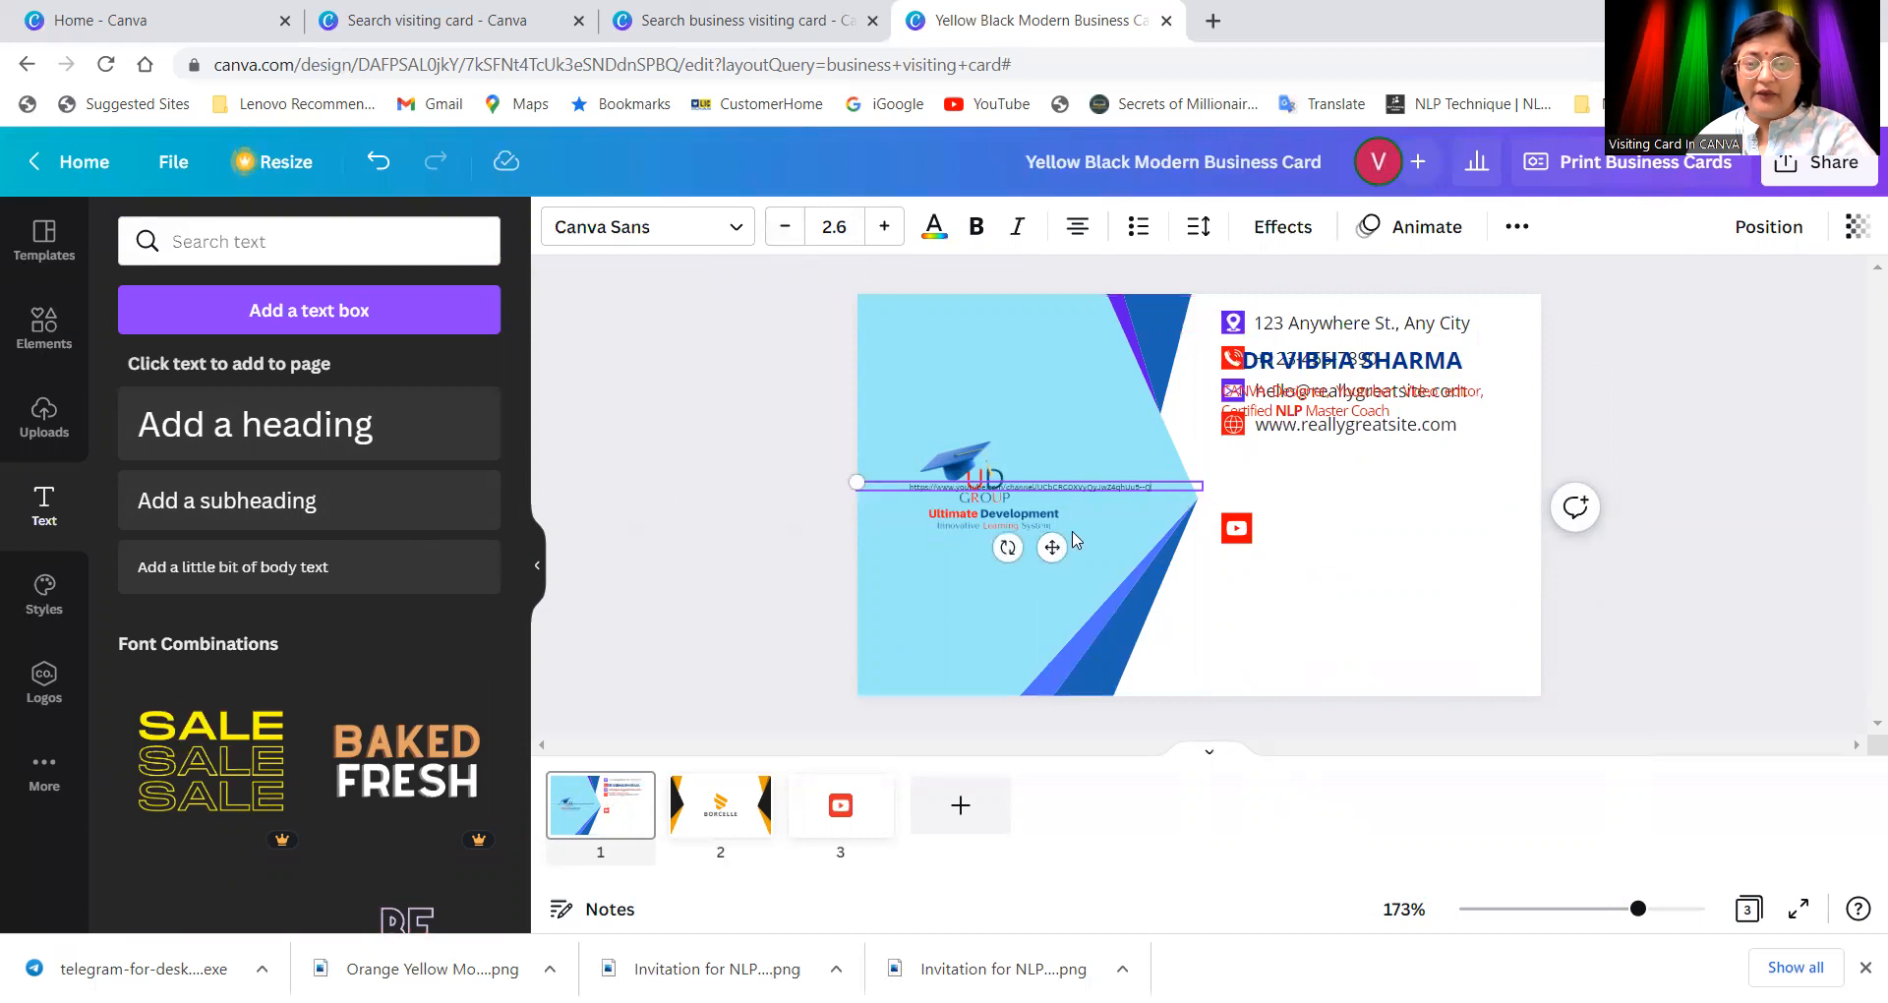
left_click_drag(1639, 910, 1719, 929)
left_click_drag(1215, 482, 935, 496)
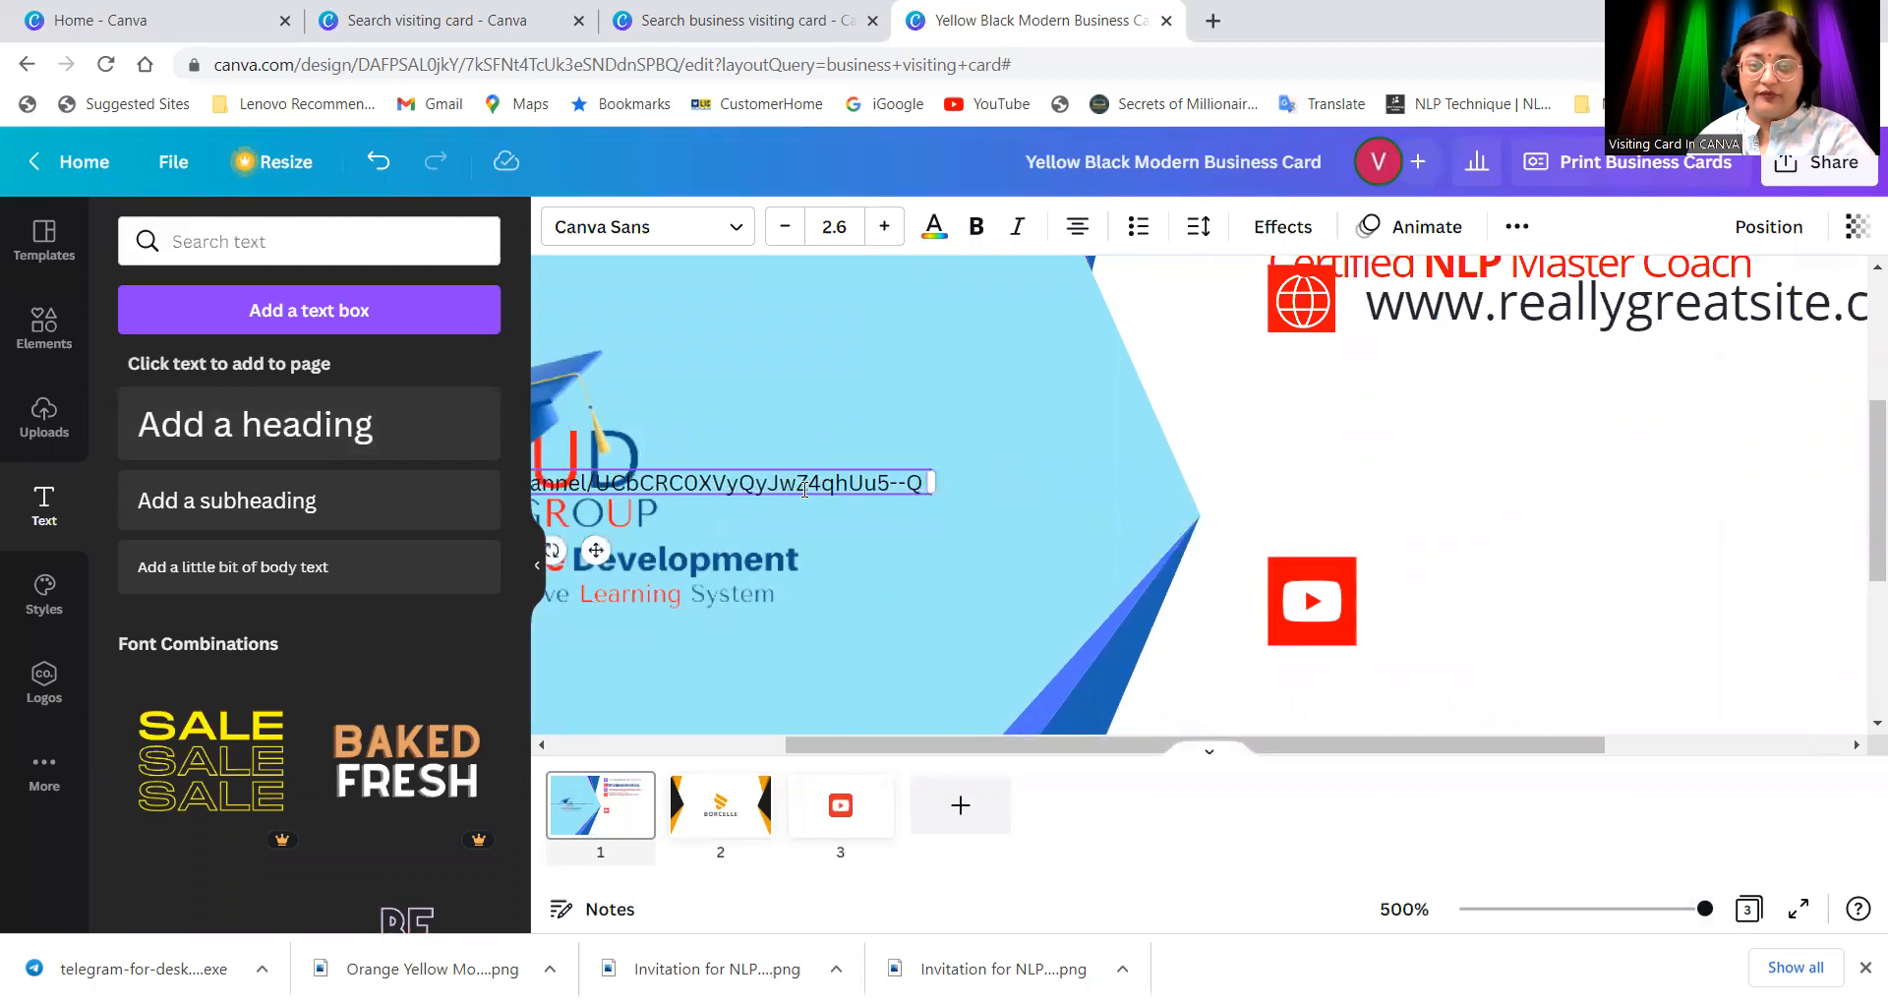
Step: Move the channel URL beside the YouTube icon and enlarge it to size 3.7 across two lines
left_click_drag(809, 497, 1769, 612)
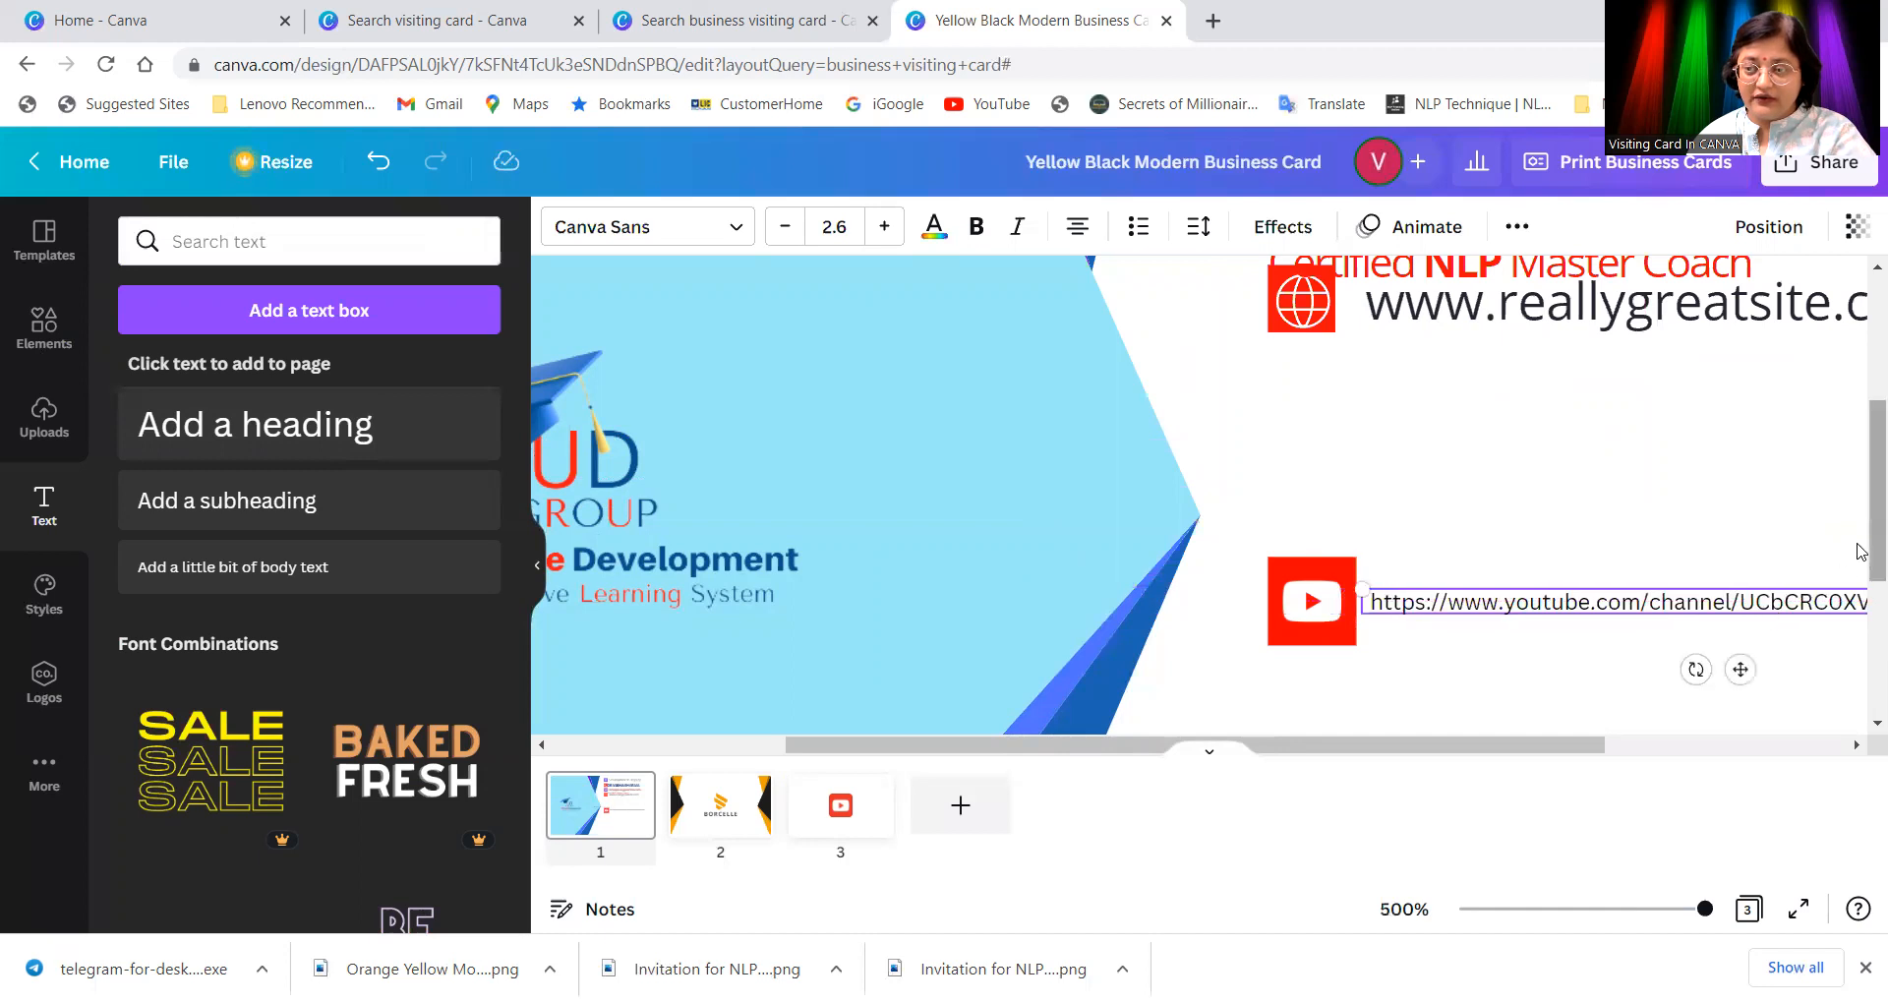
left_click_drag(1707, 910, 1652, 912)
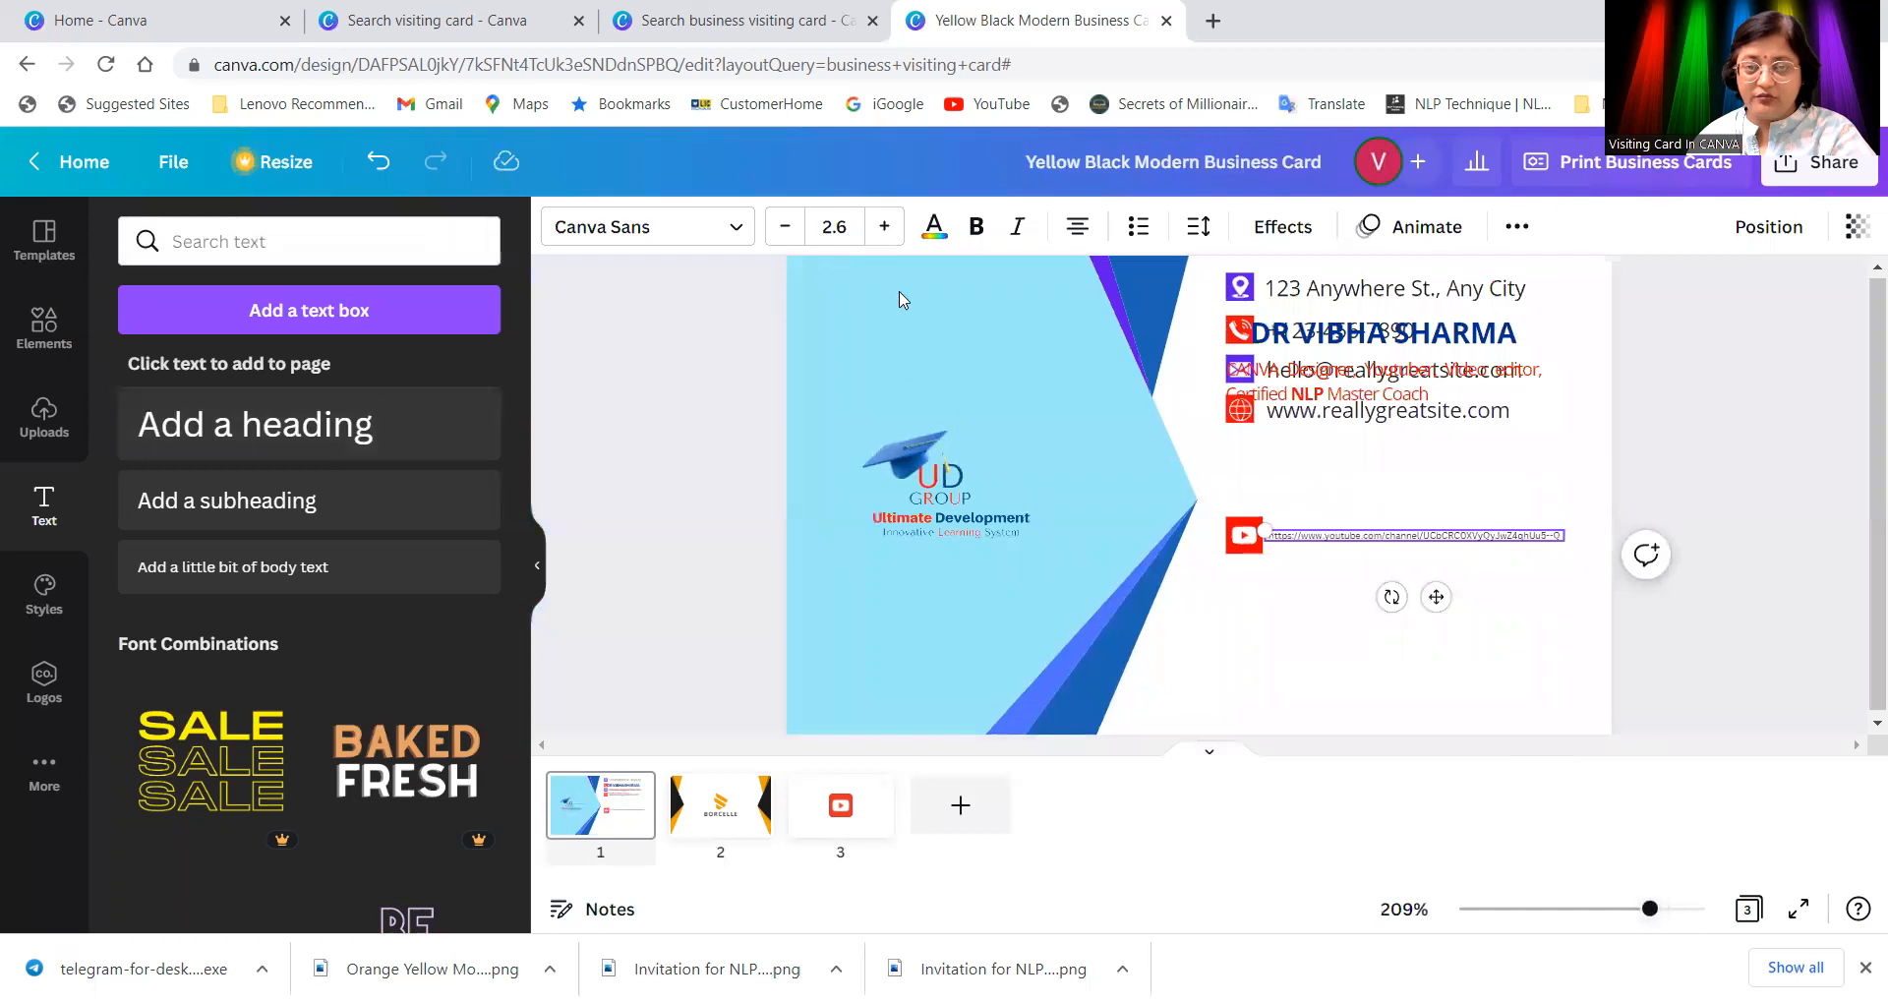
left_click(885, 226)
left_click(885, 229)
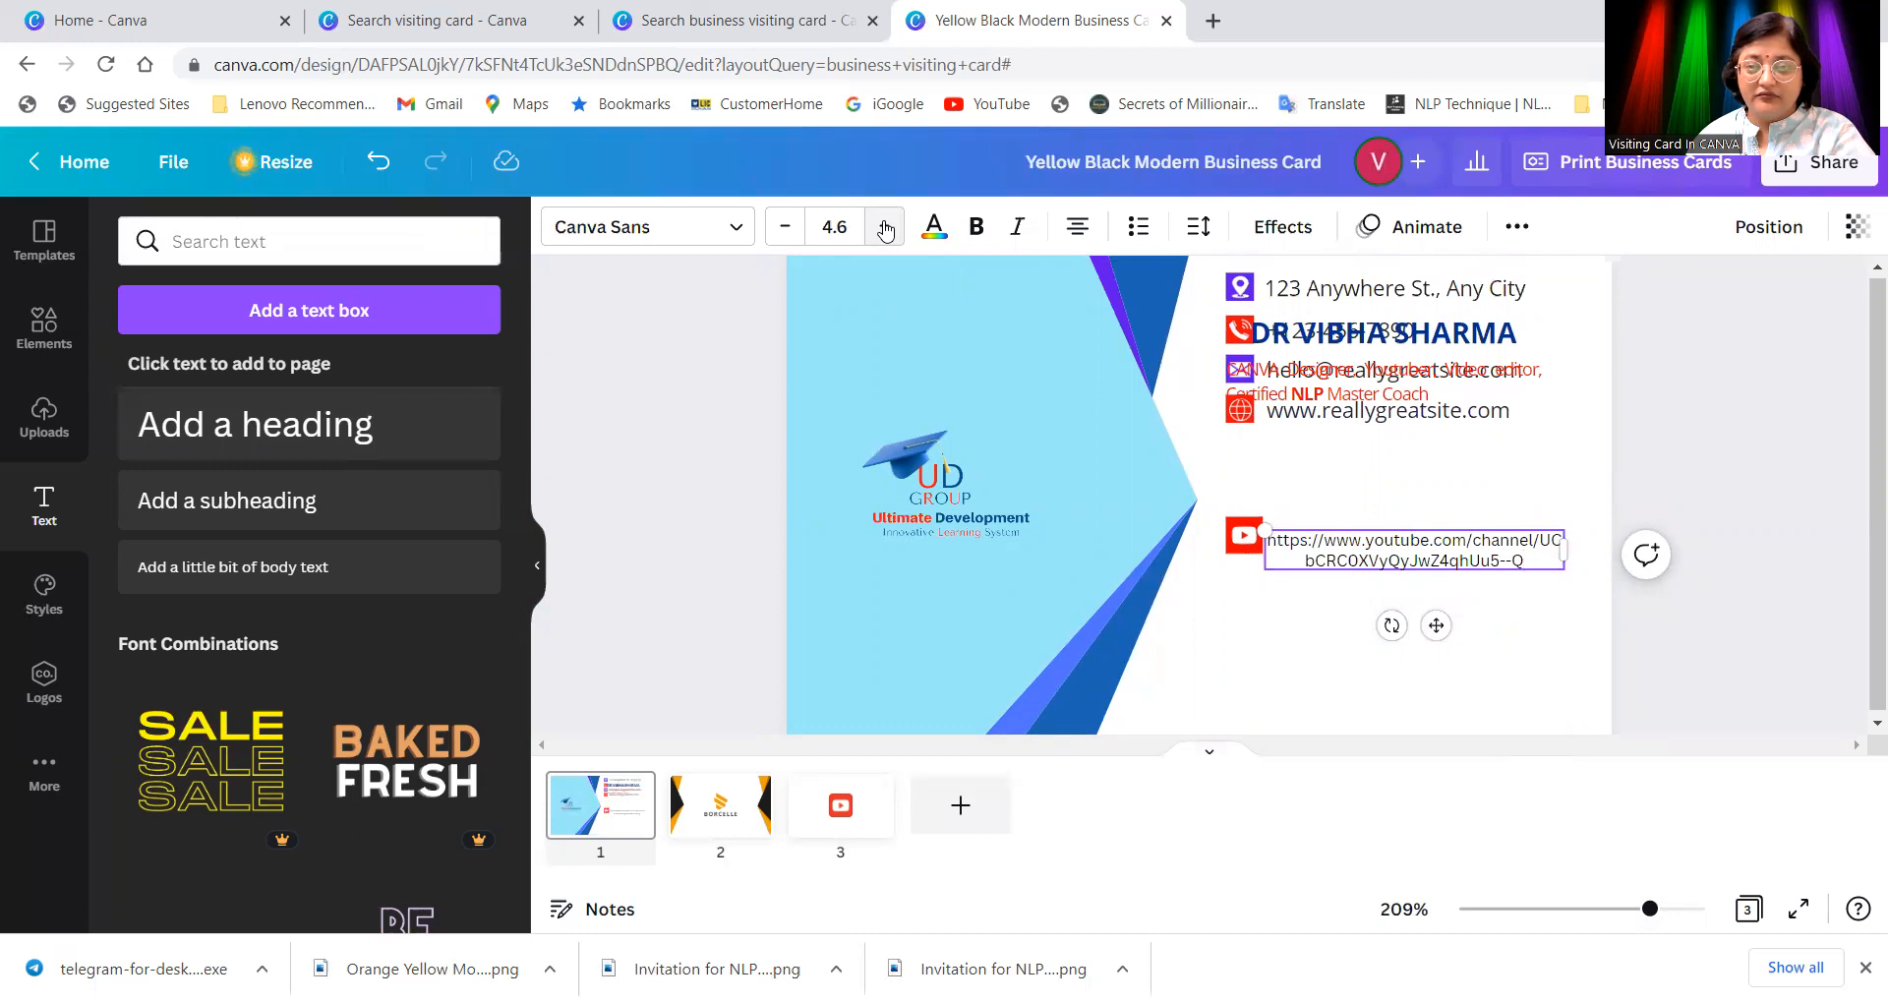
left_click(885, 229)
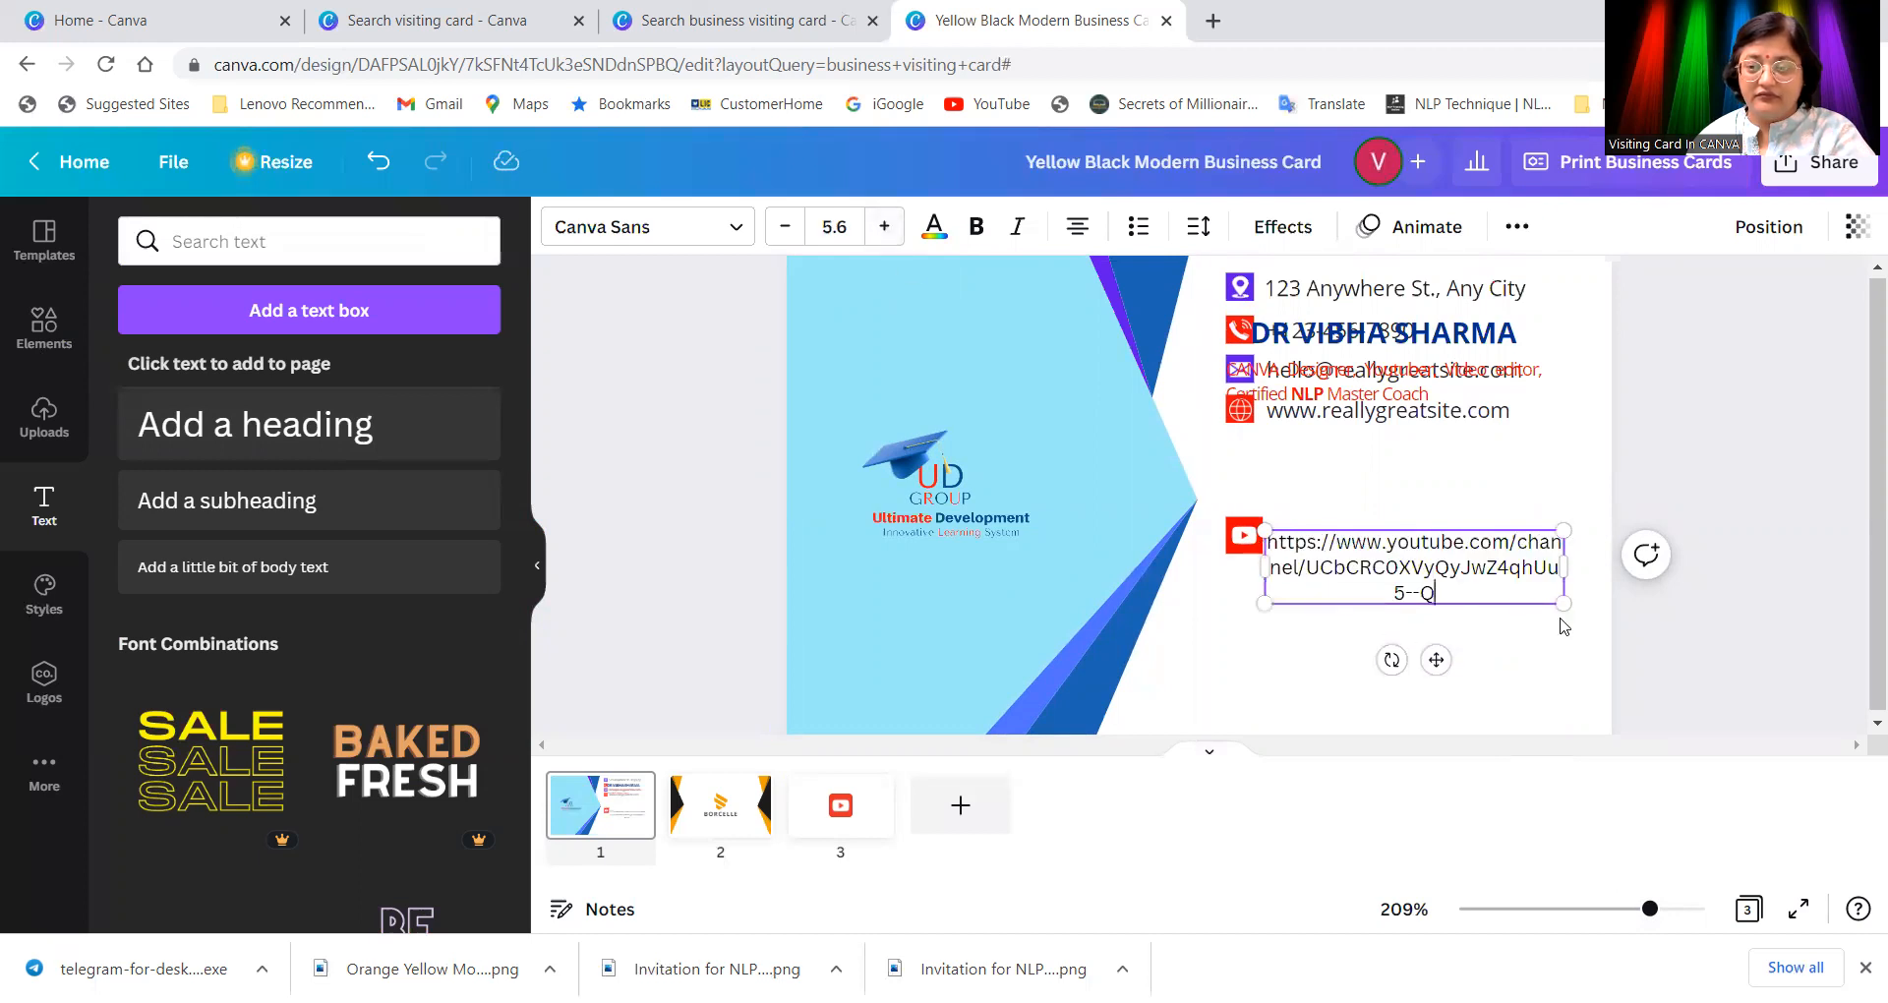
left_click_drag(1564, 589, 1400, 549)
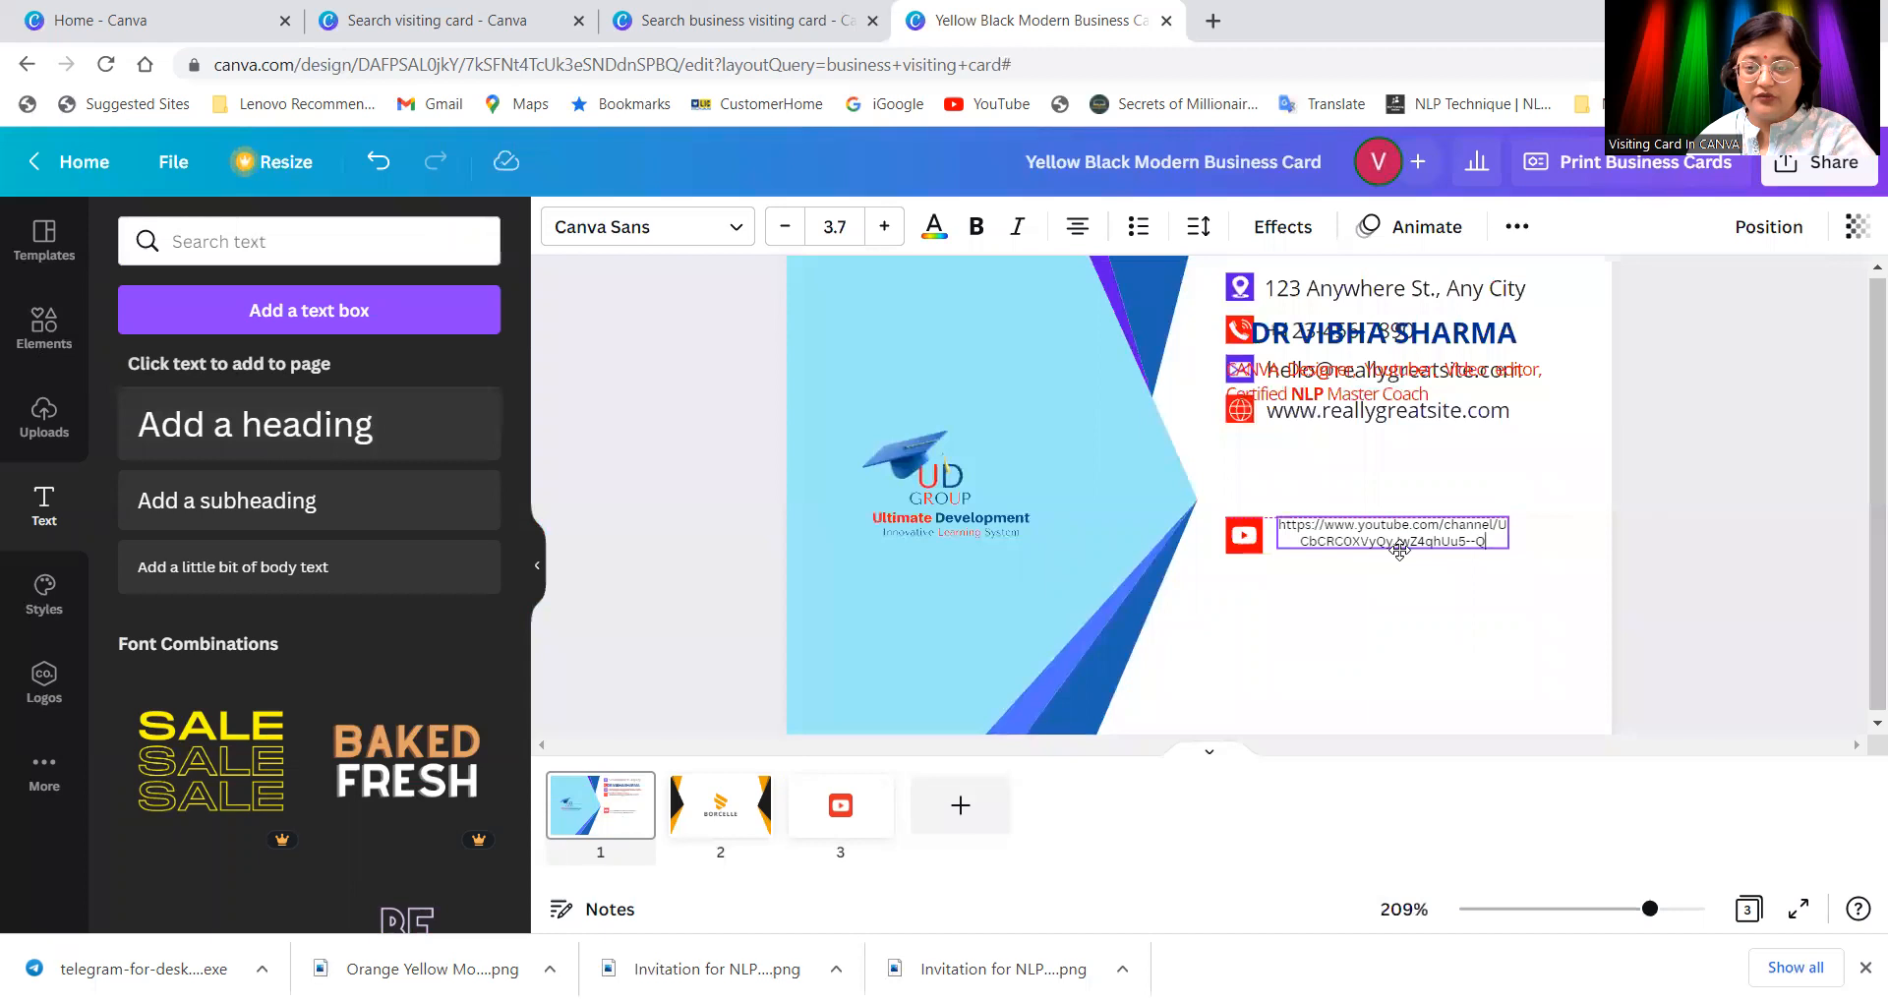
left_click(1542, 603)
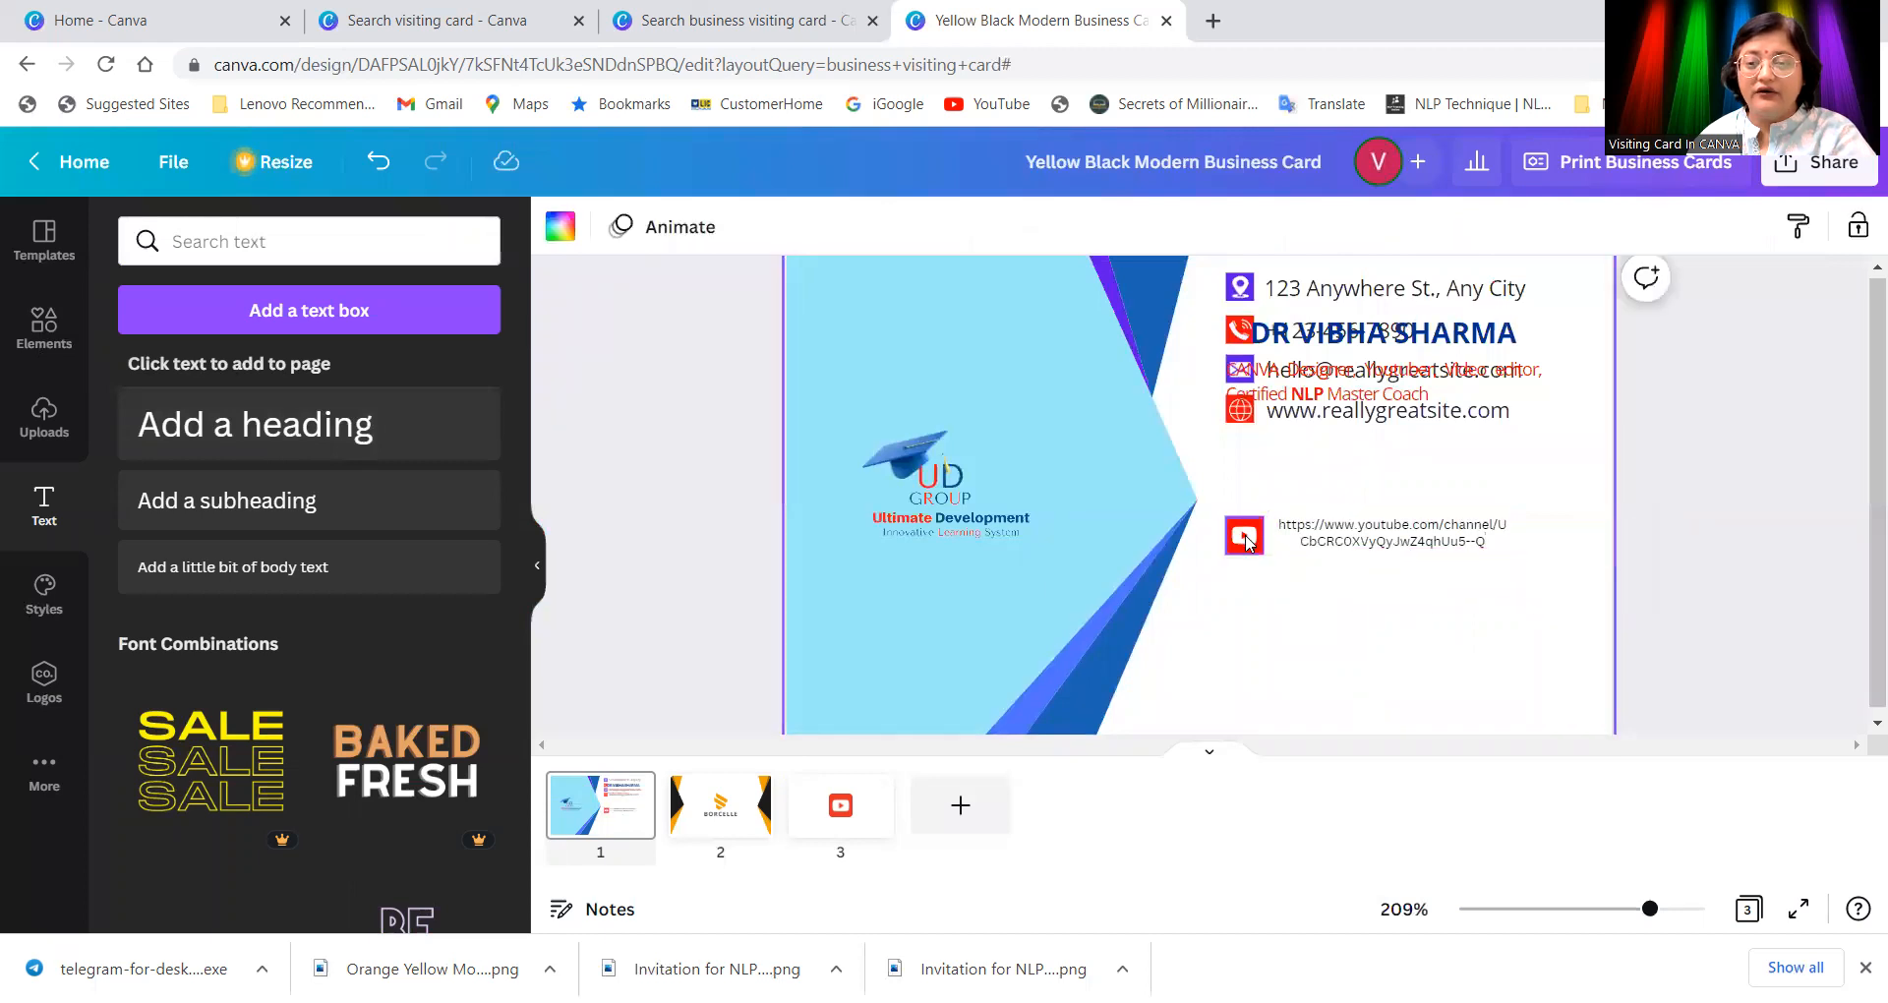
left_click(1245, 539)
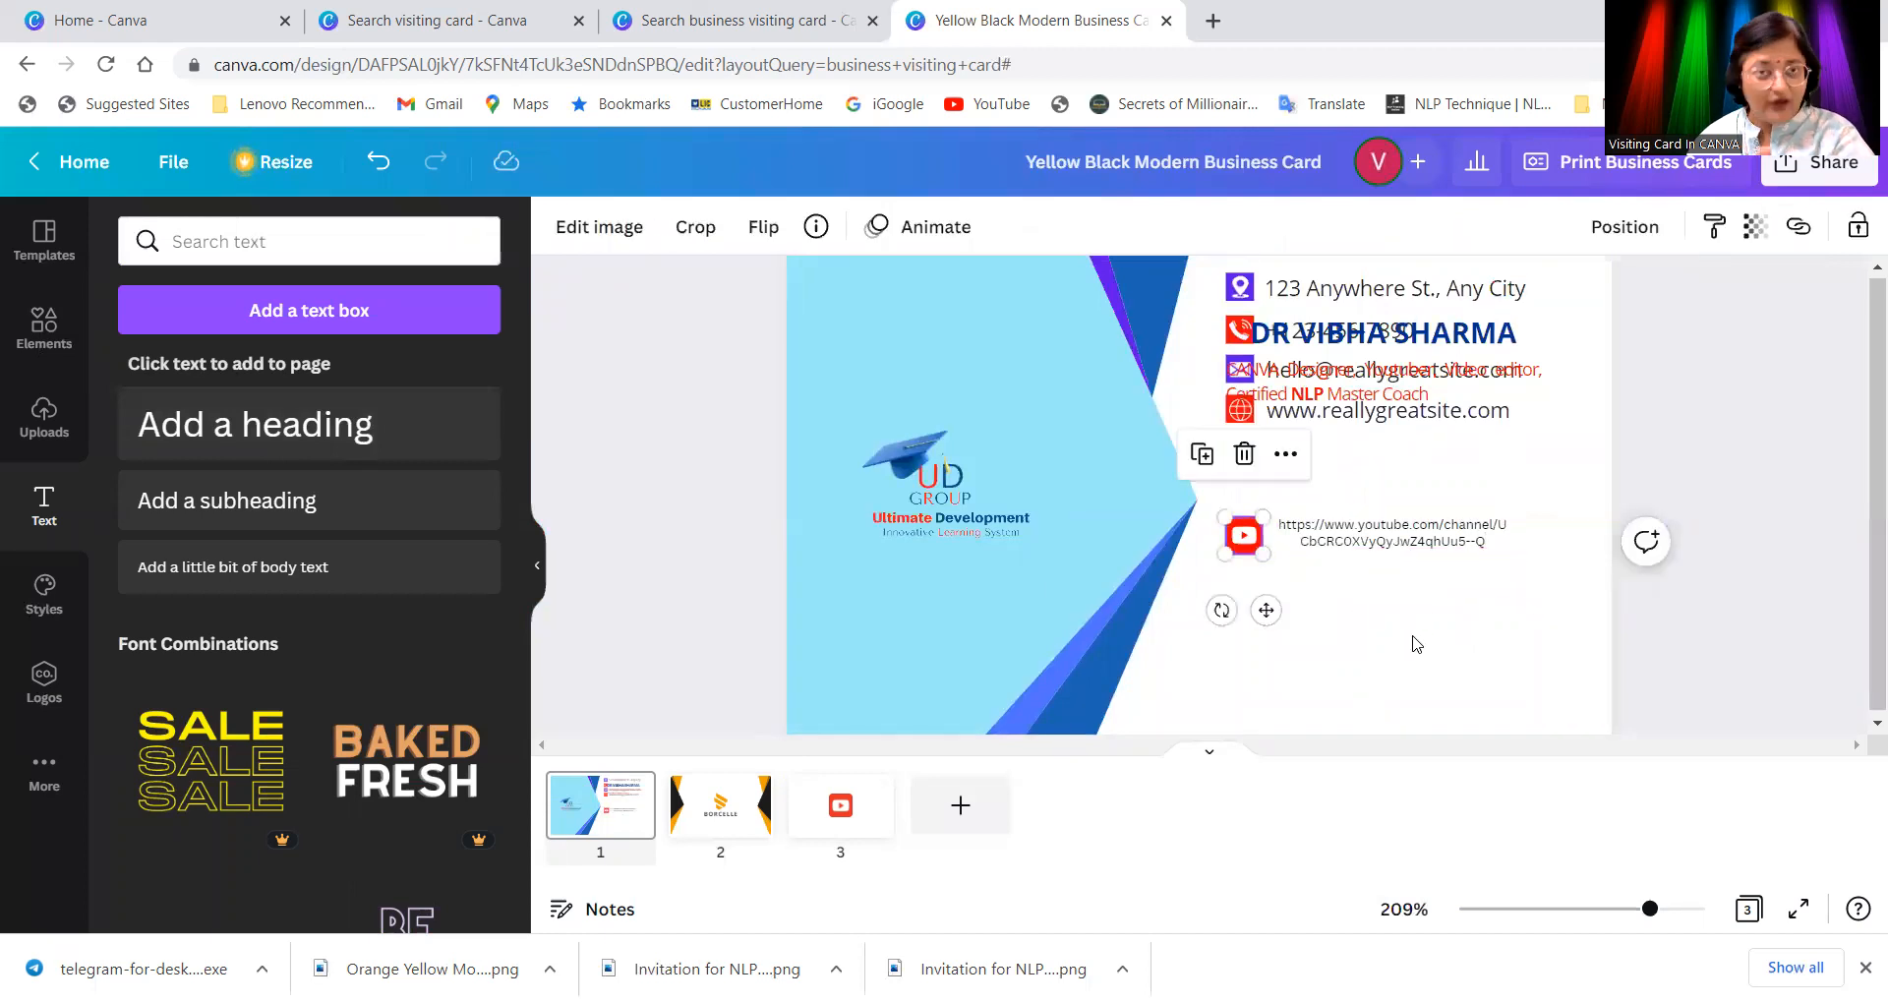
left_click(1534, 649)
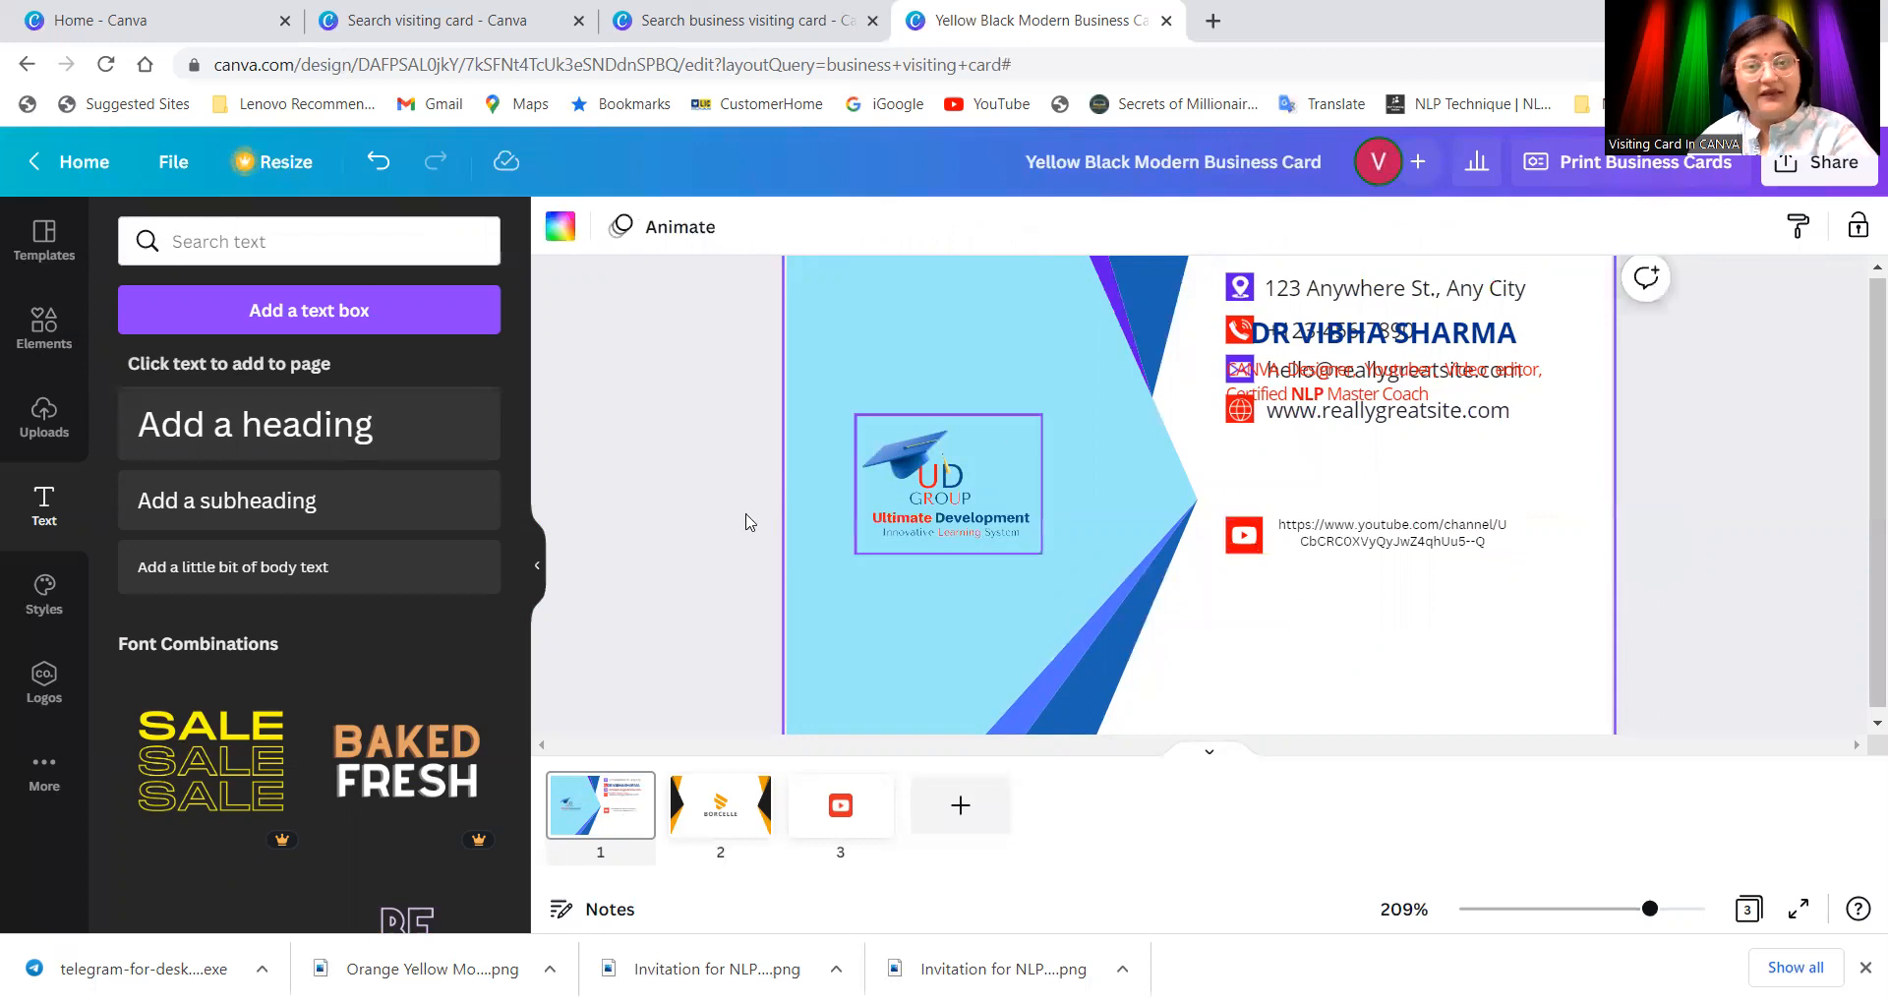
Step: Search graphics for 'instagram logo' and add the first result, shrunk below the YouTube icon
left_click(423, 241)
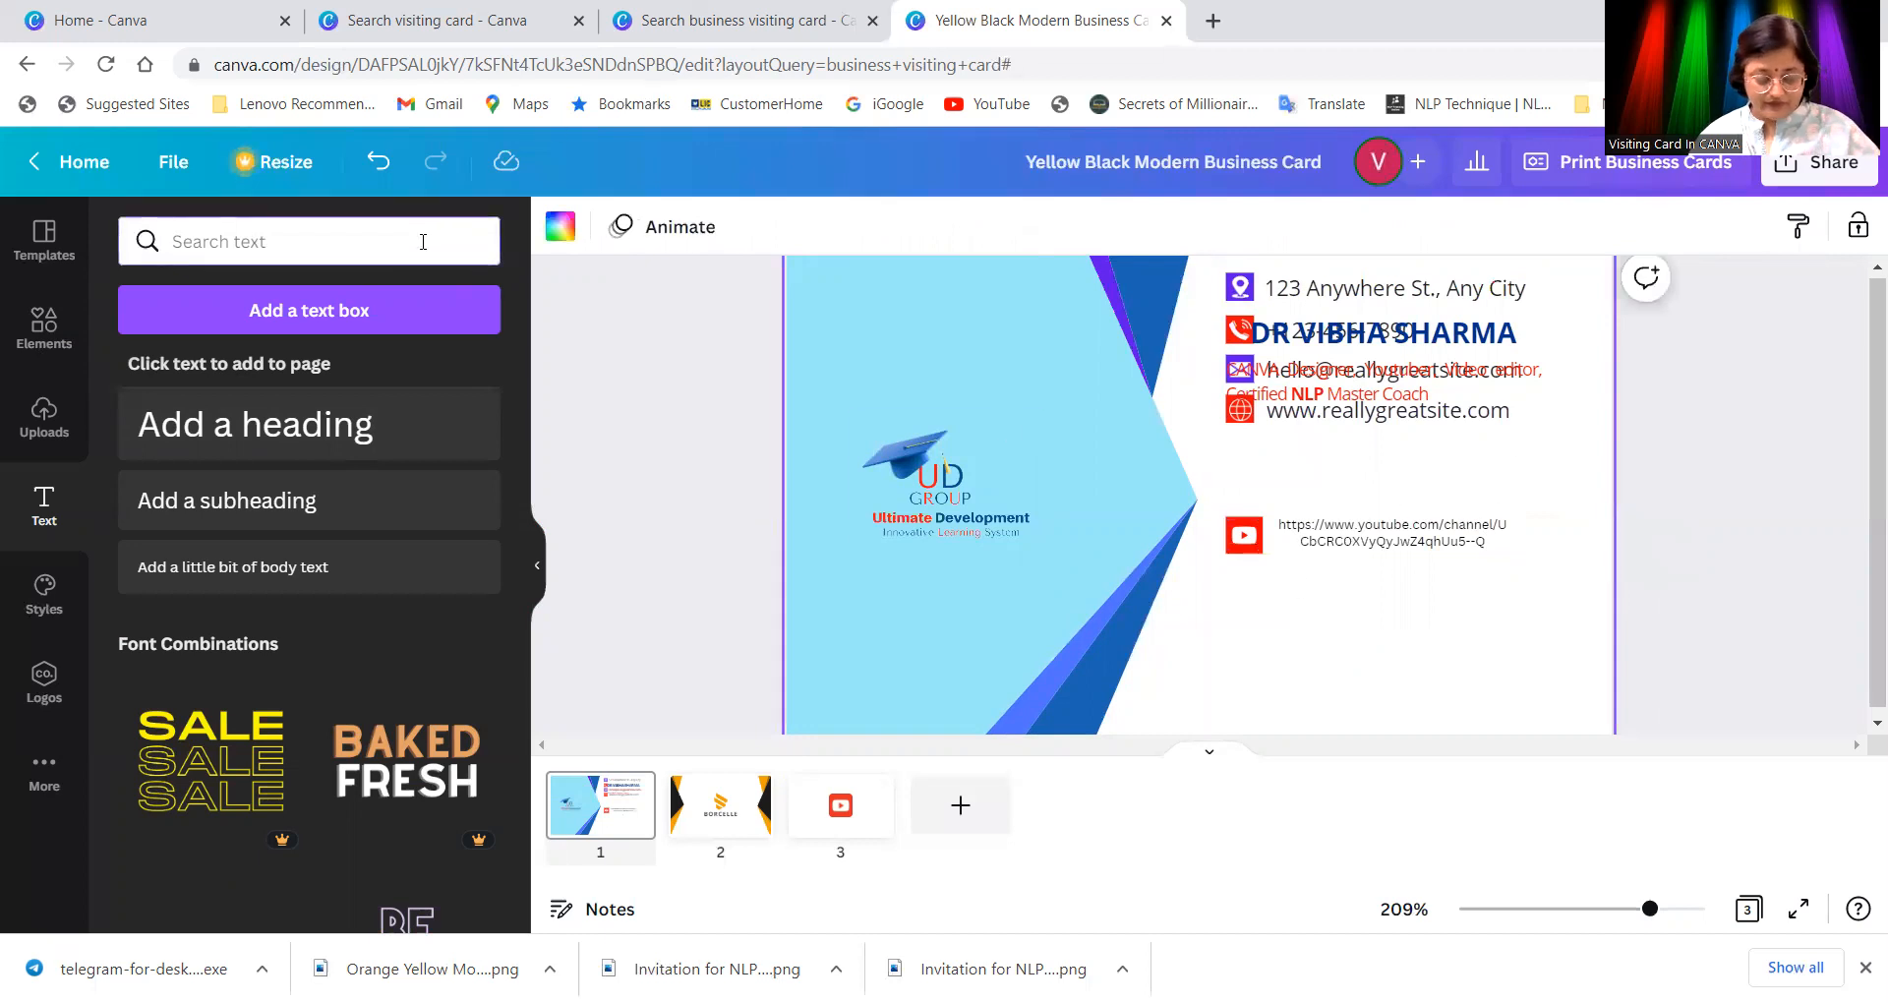
type("ins")
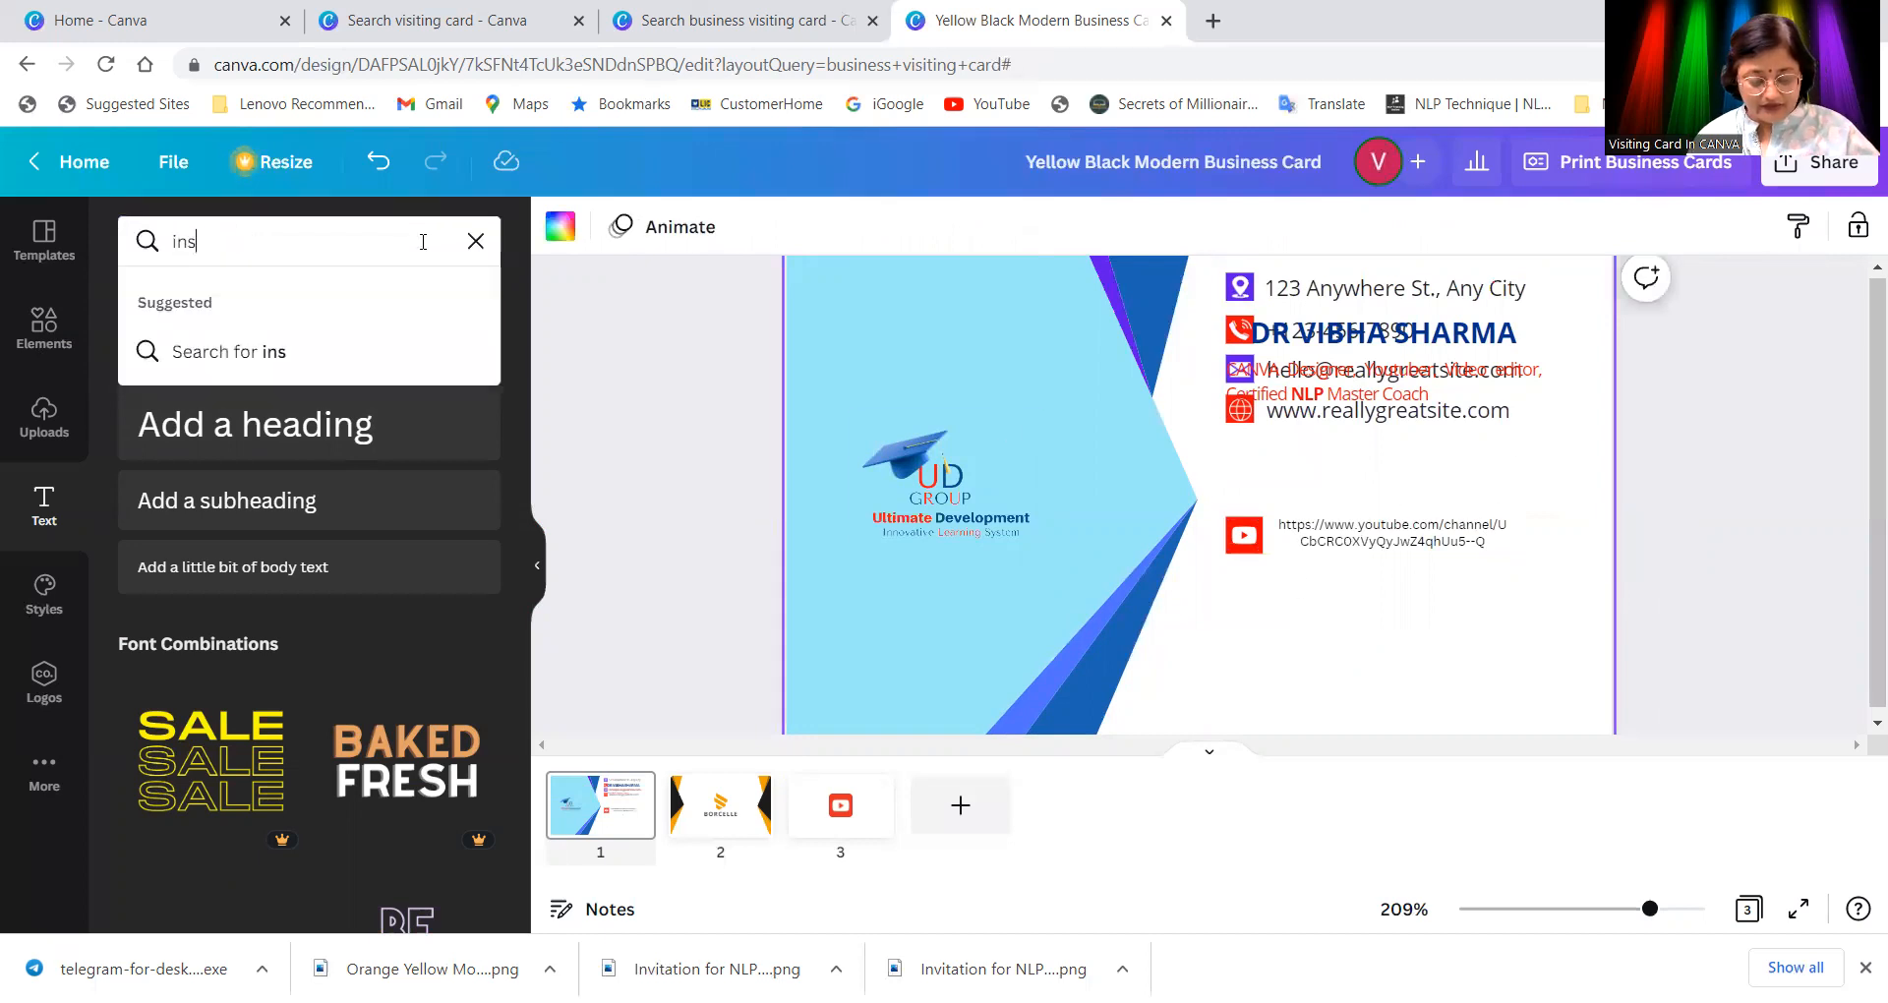
type("tagr")
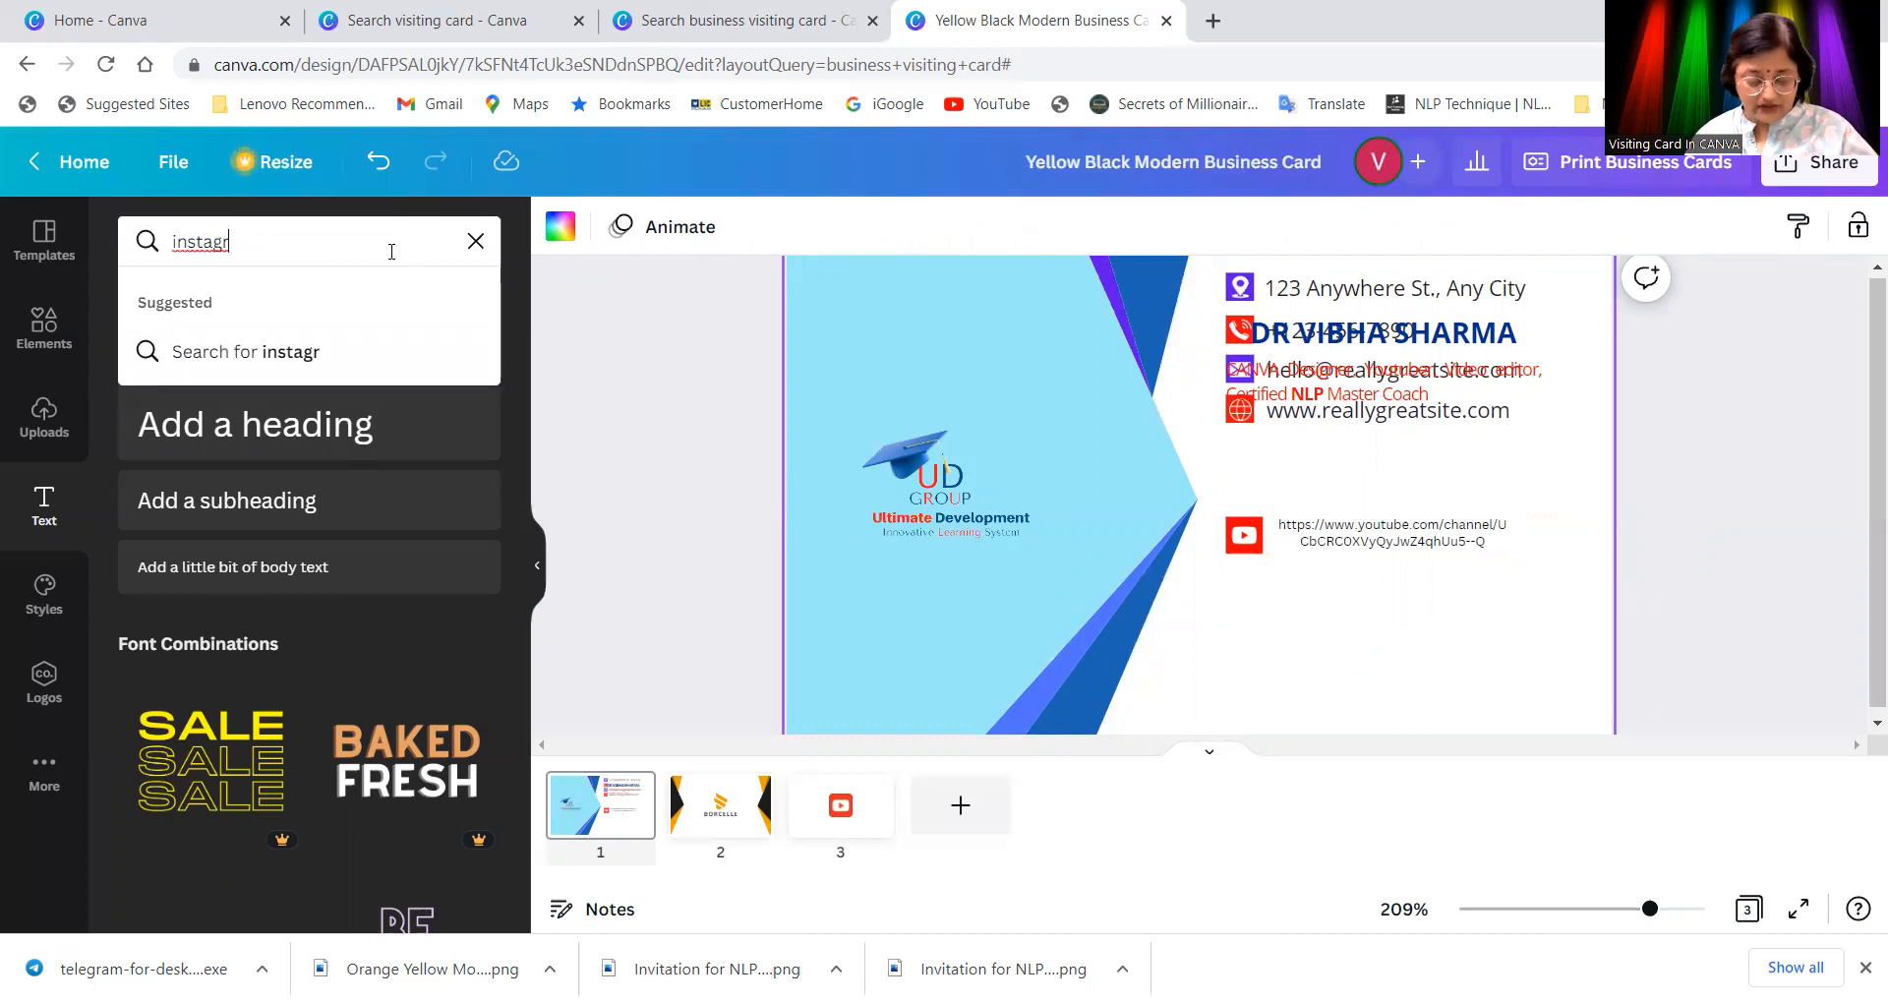
type("am")
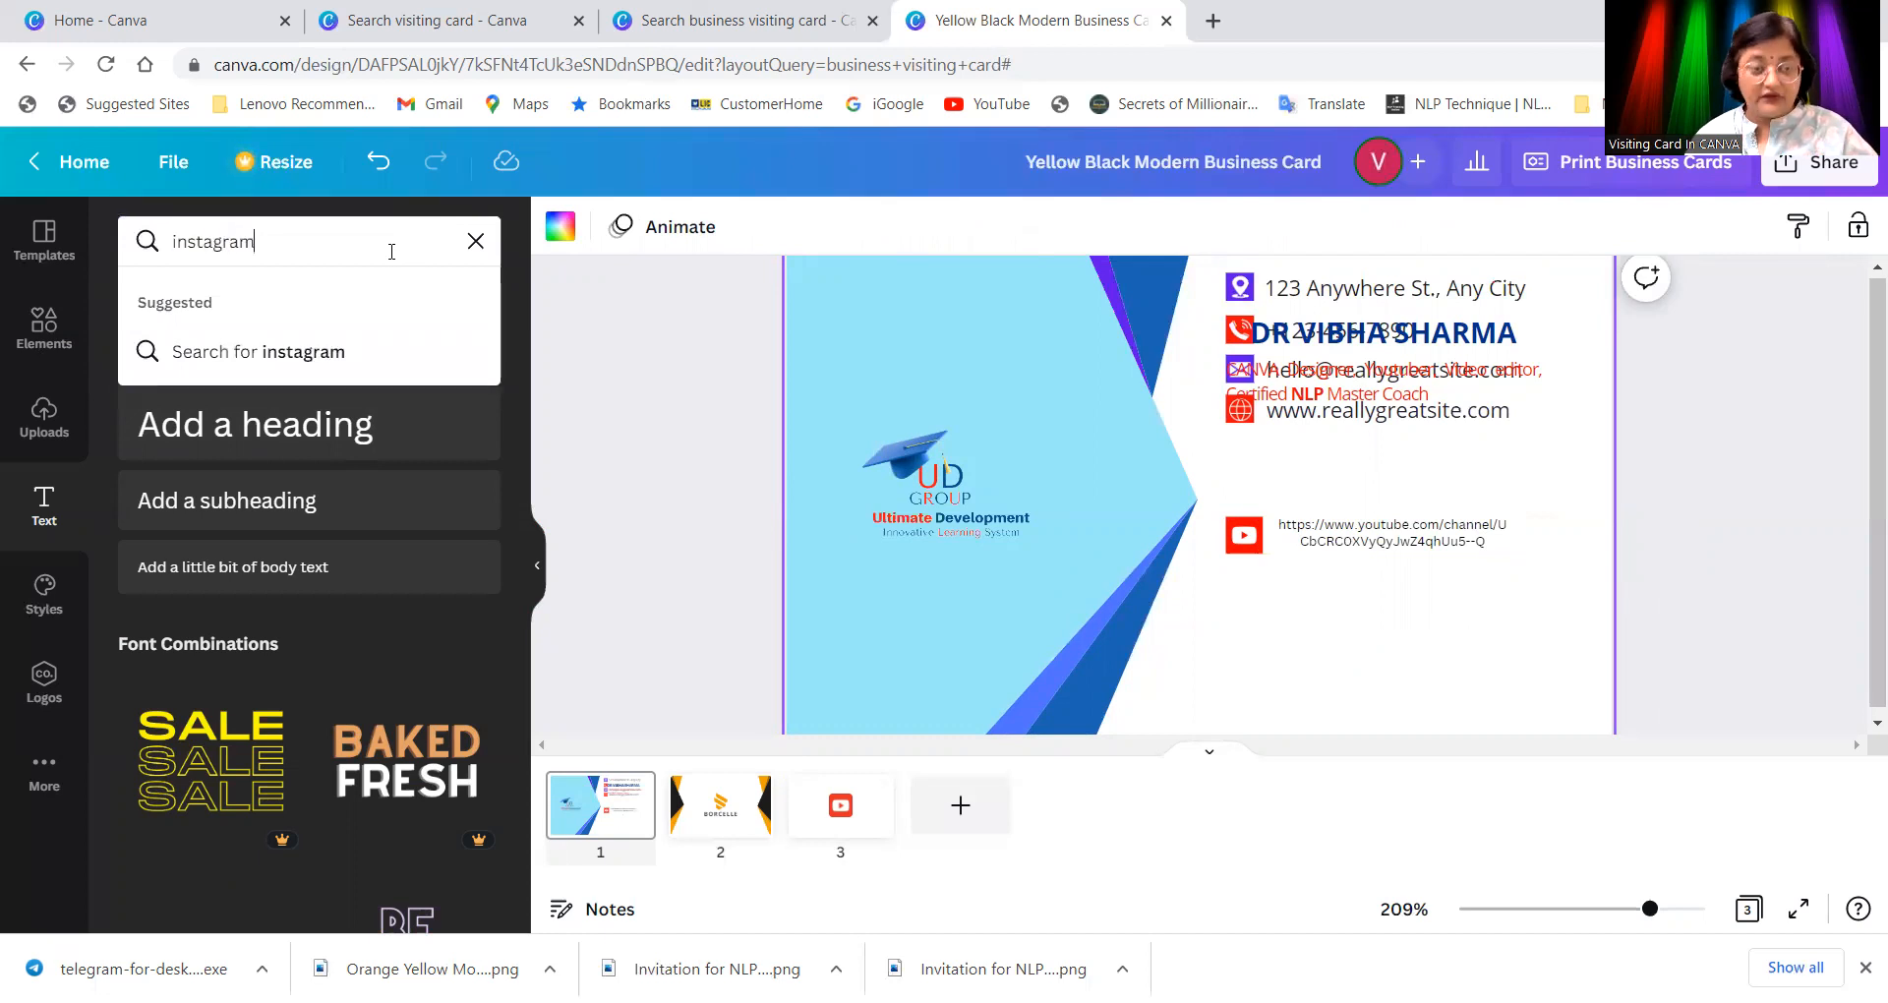
left_click(354, 356)
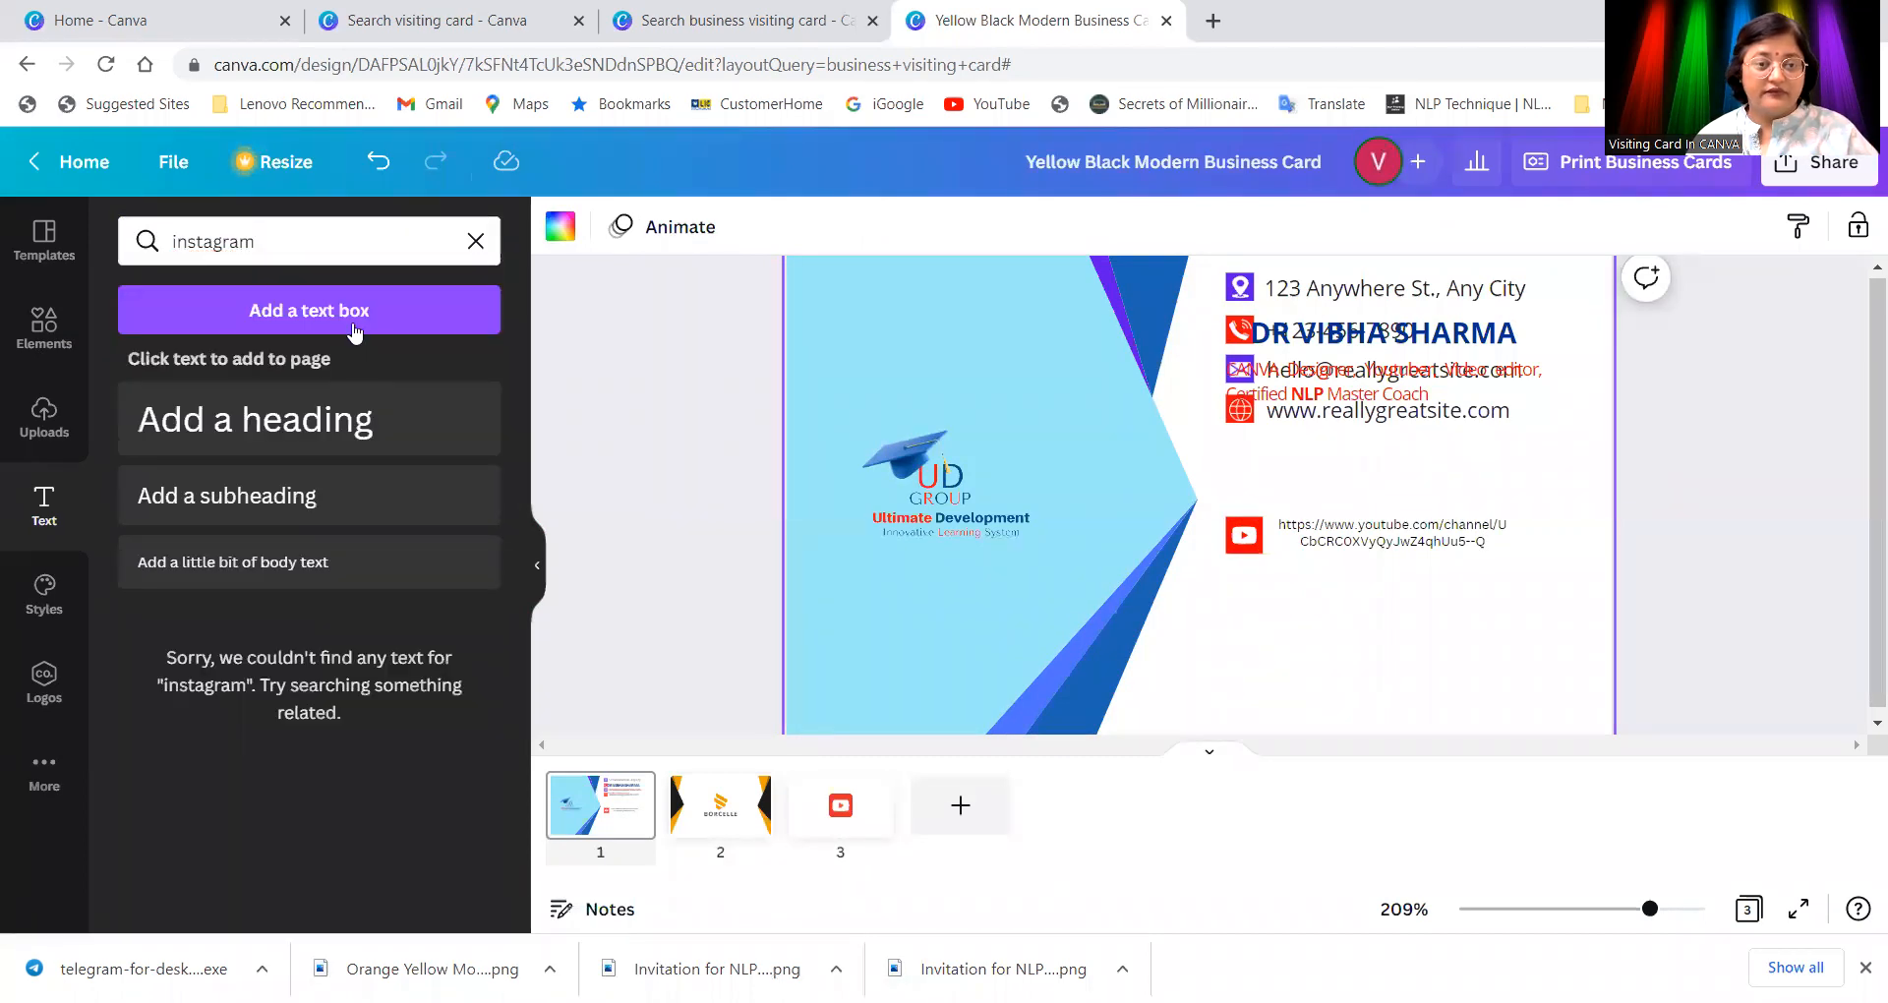
left_click(39, 327)
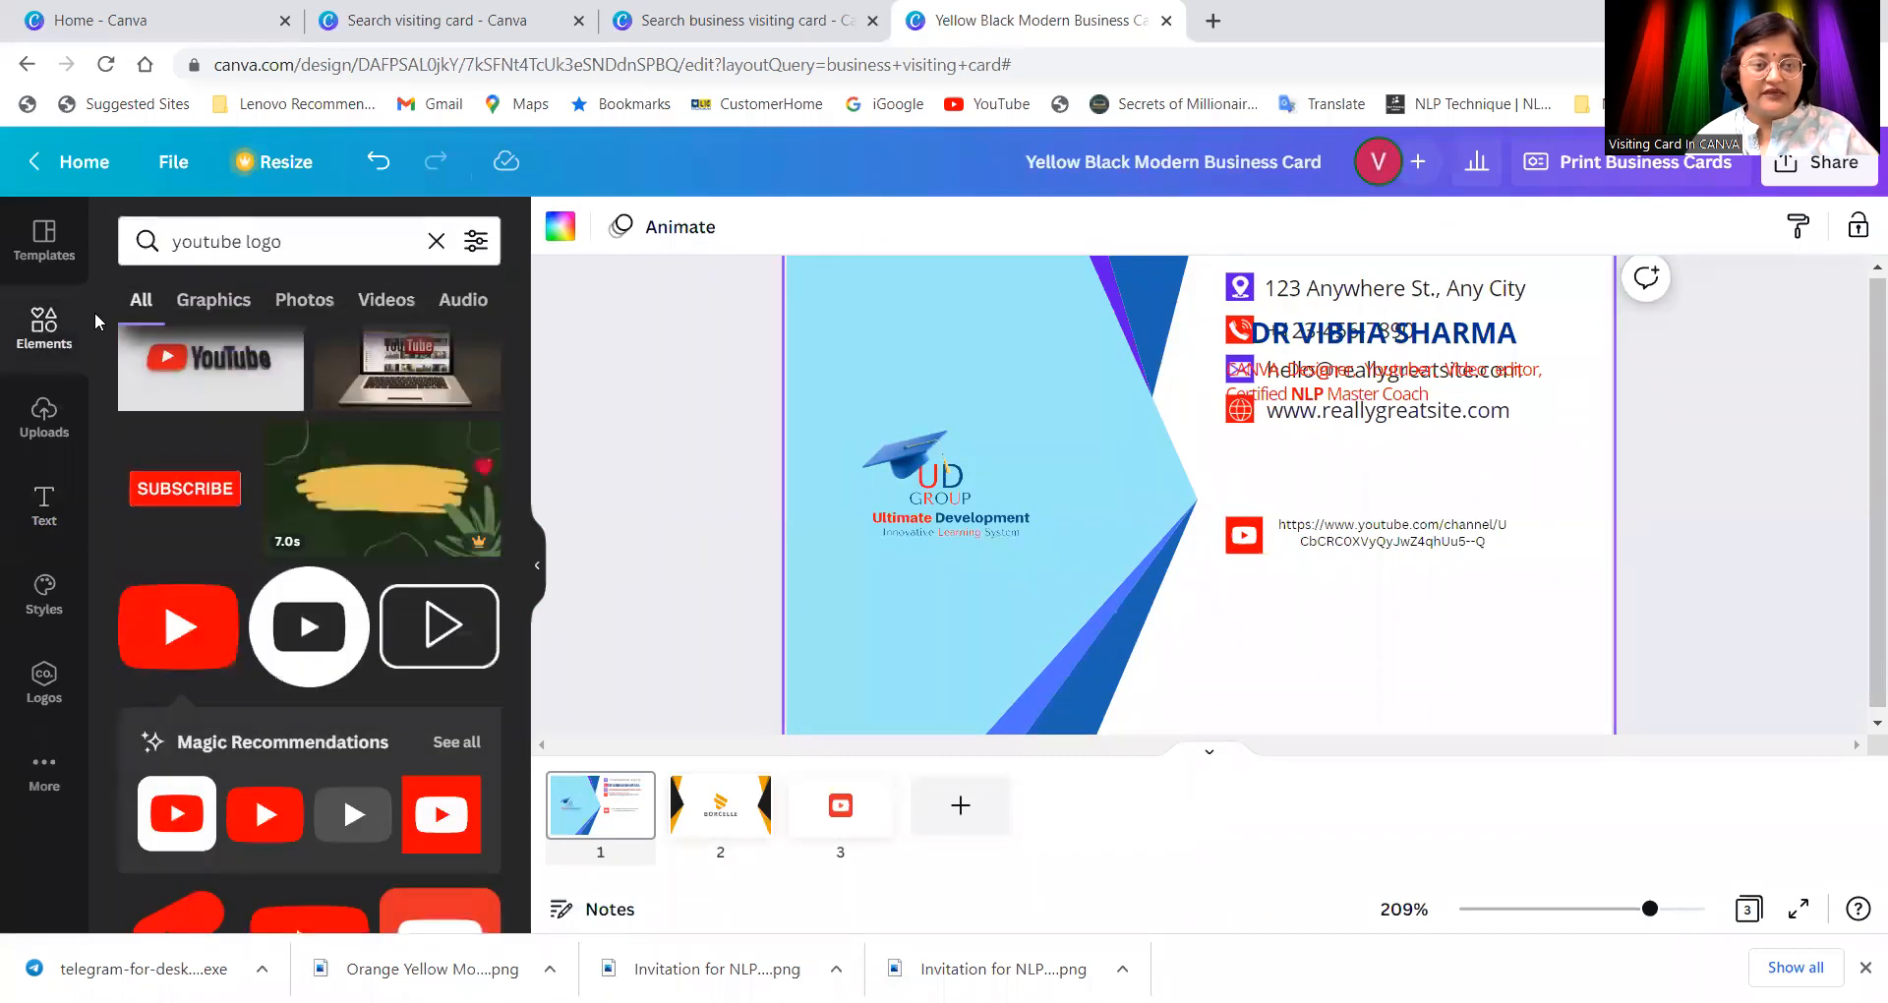
left_click(324, 243)
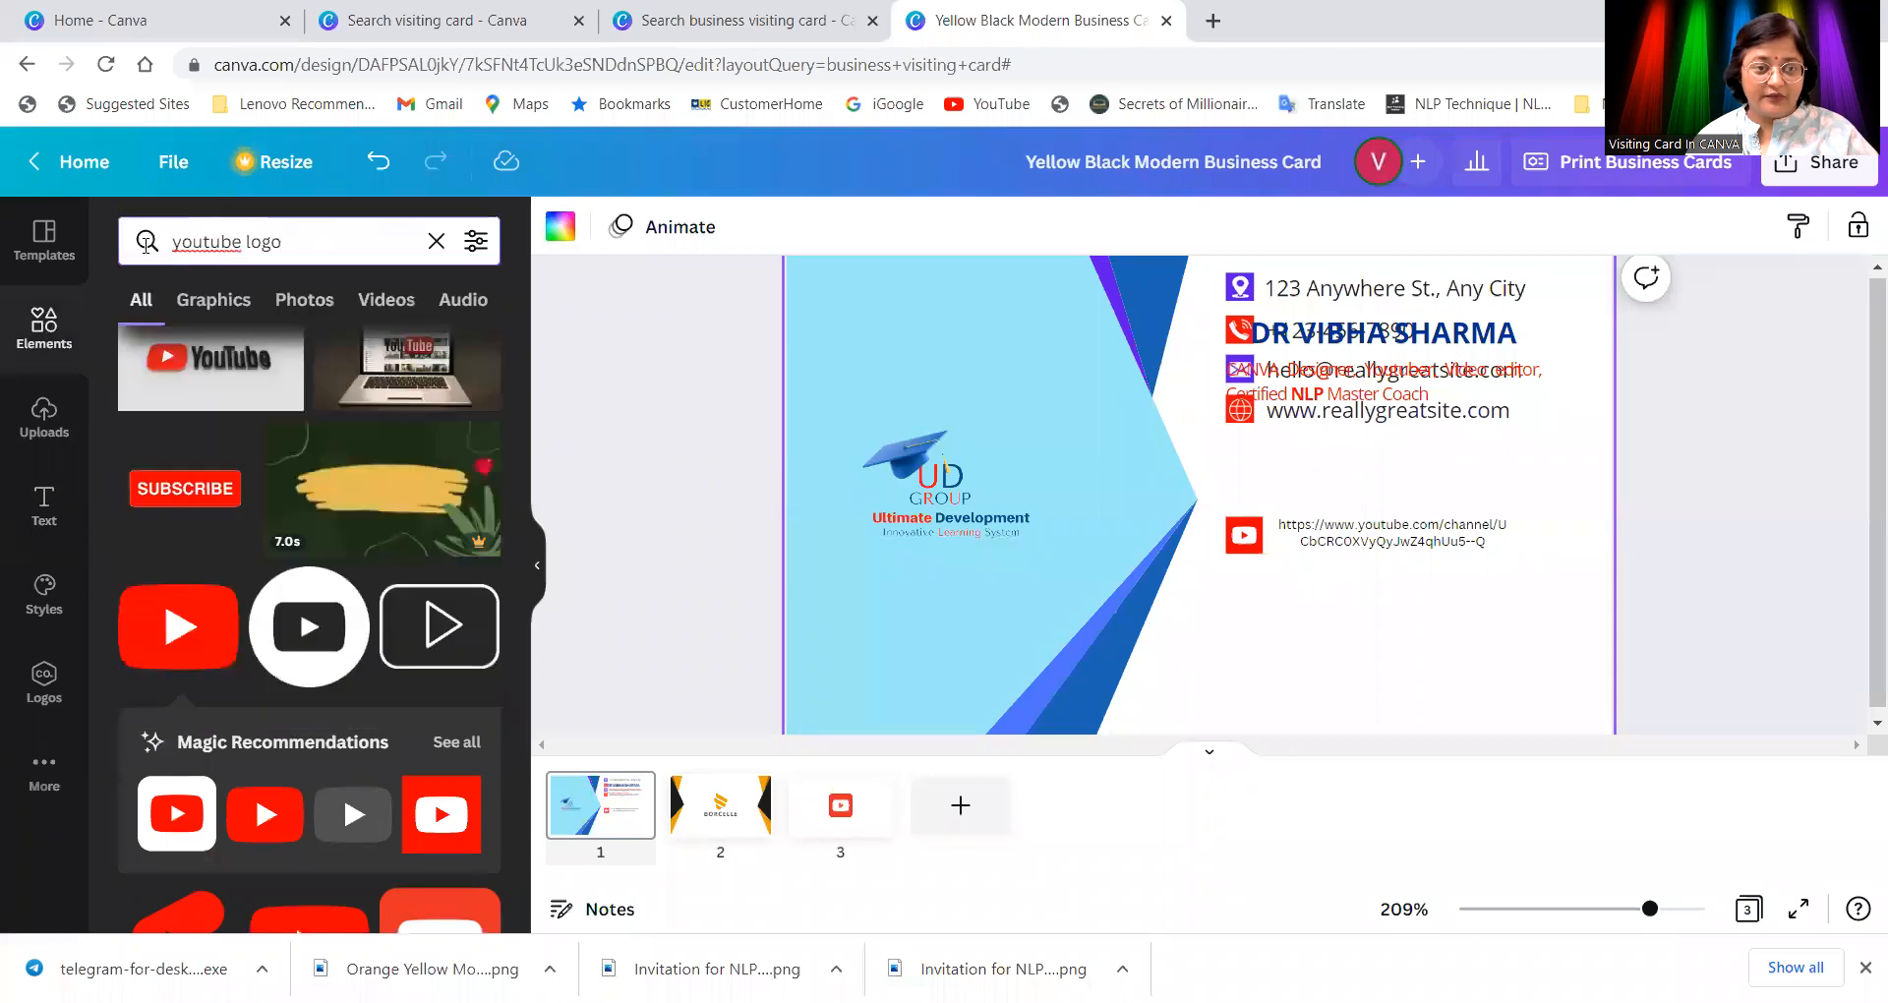
left_click_drag(325, 243, 102, 244)
type("in")
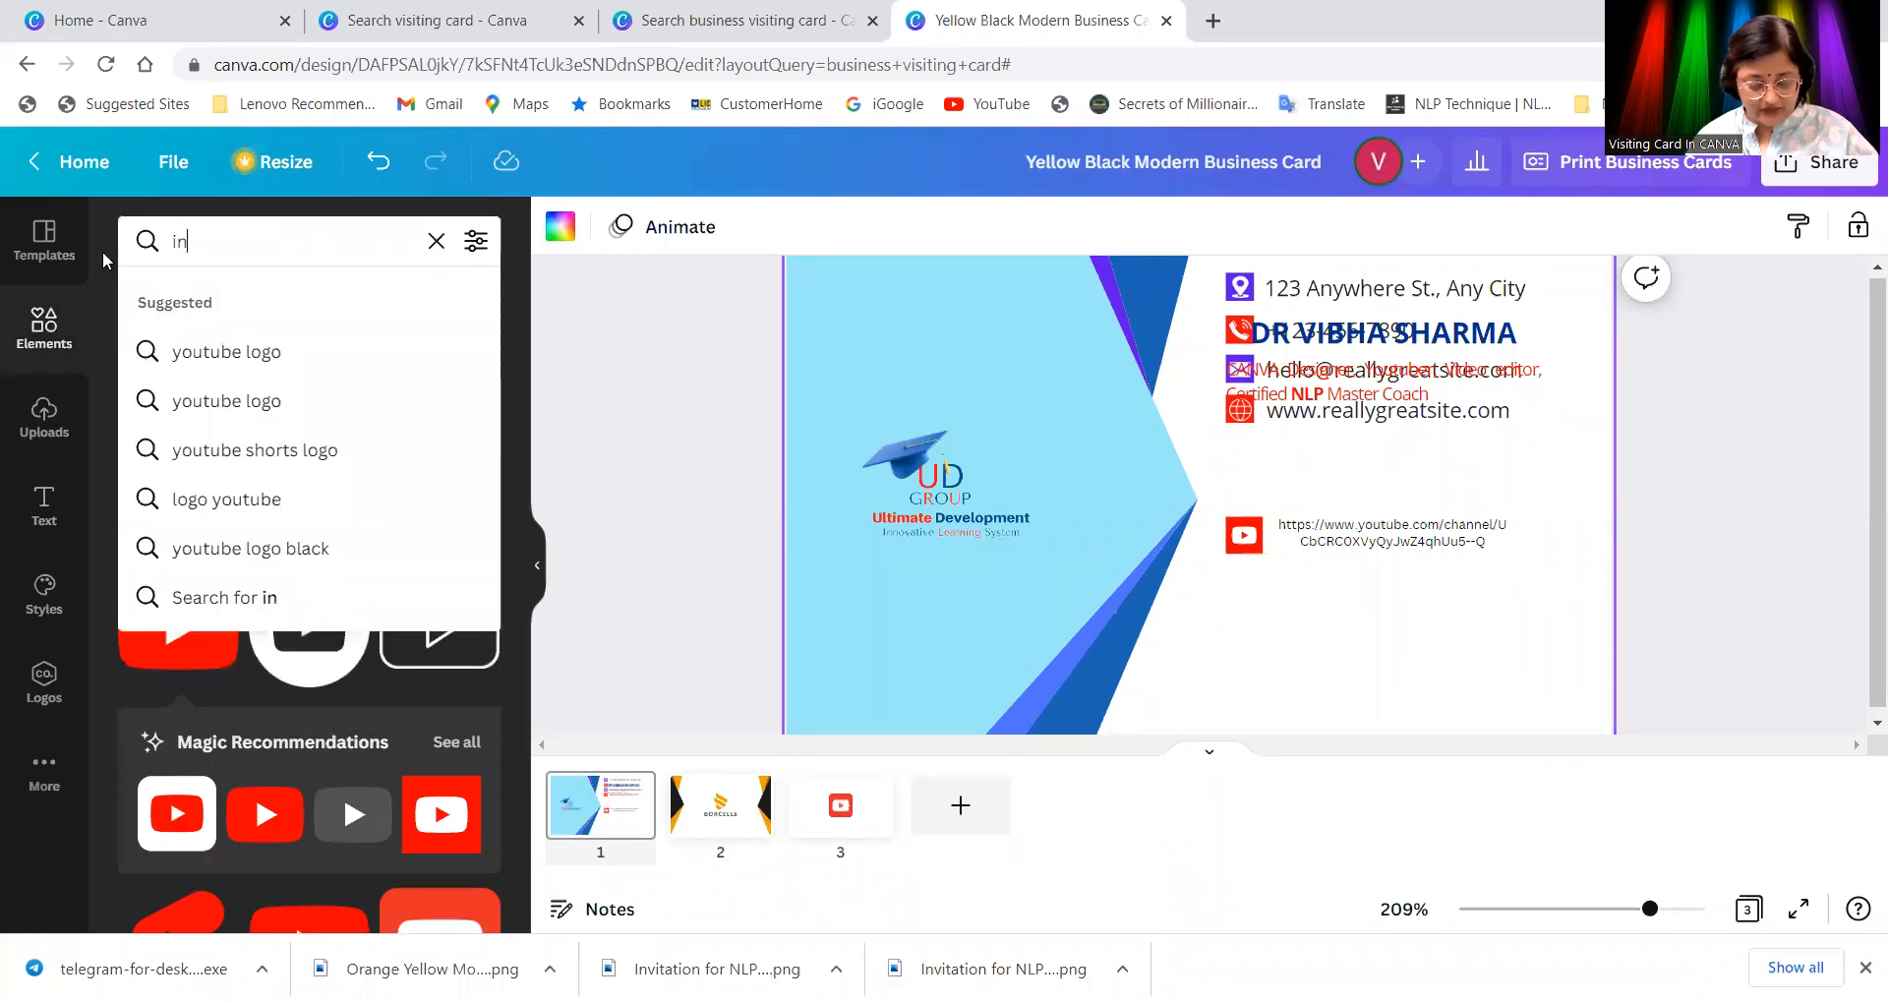
type("stagr")
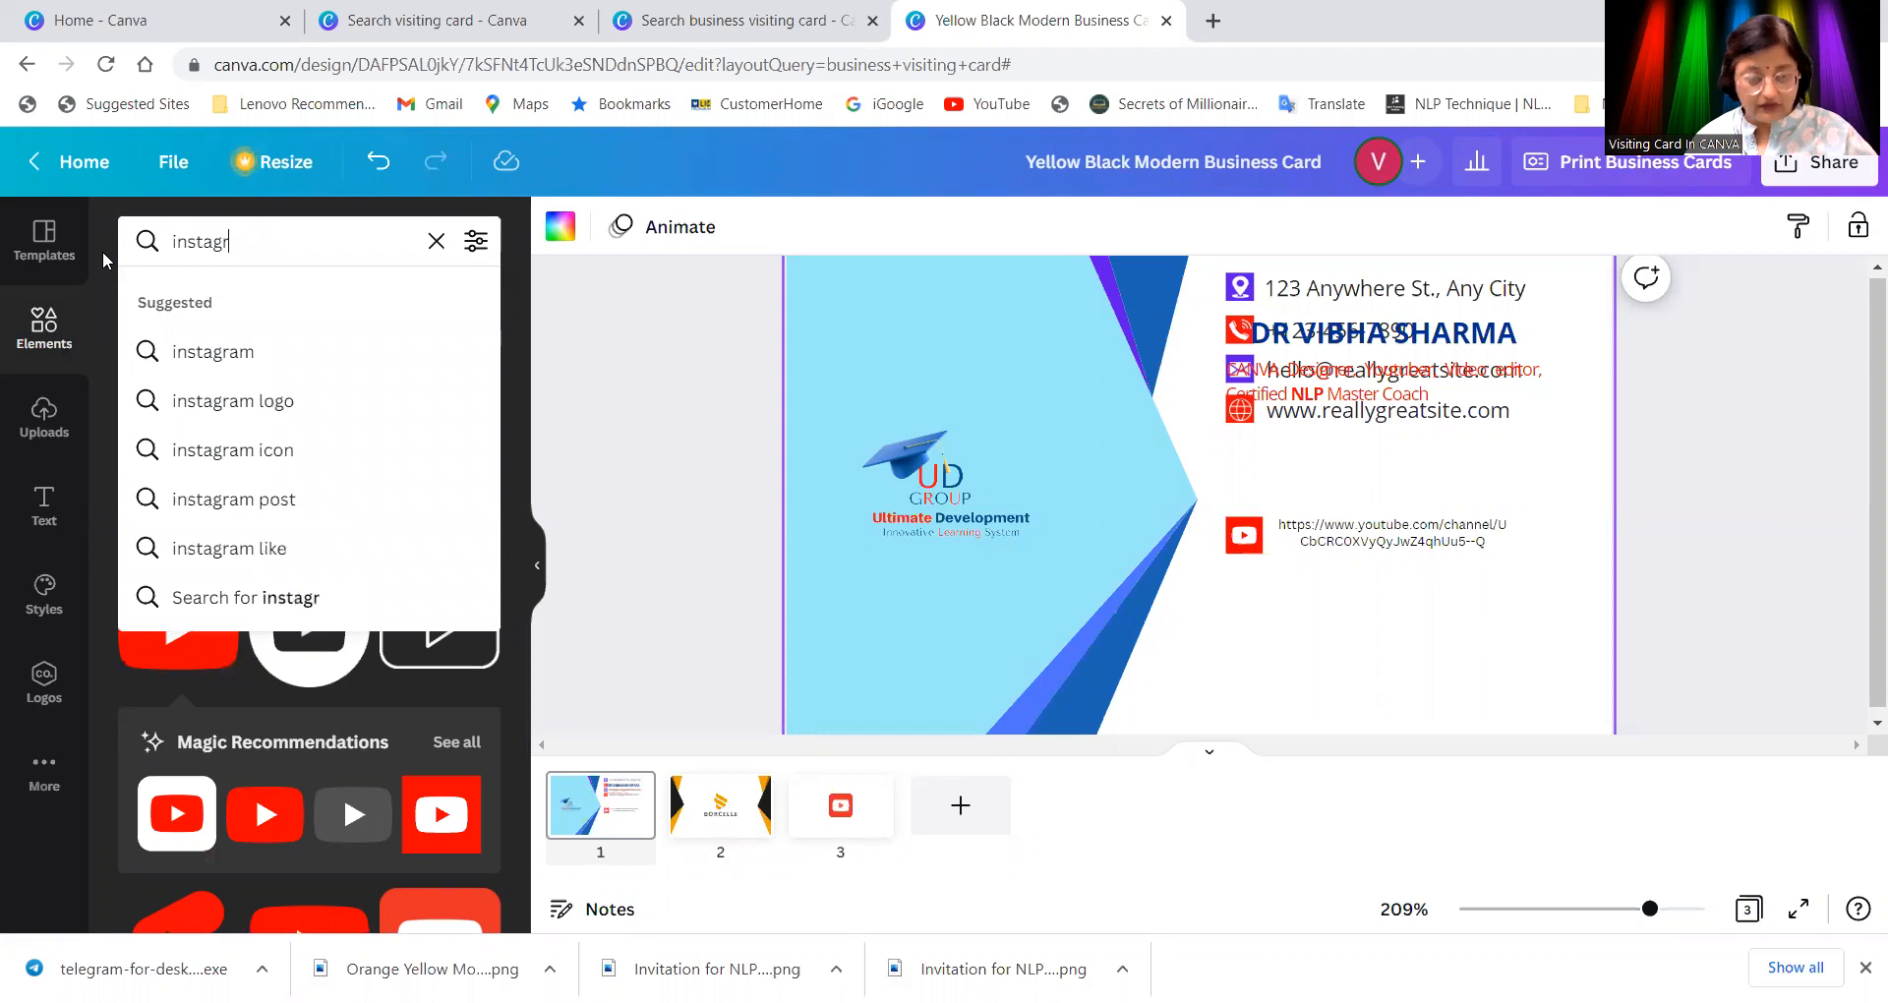
left_click(252, 400)
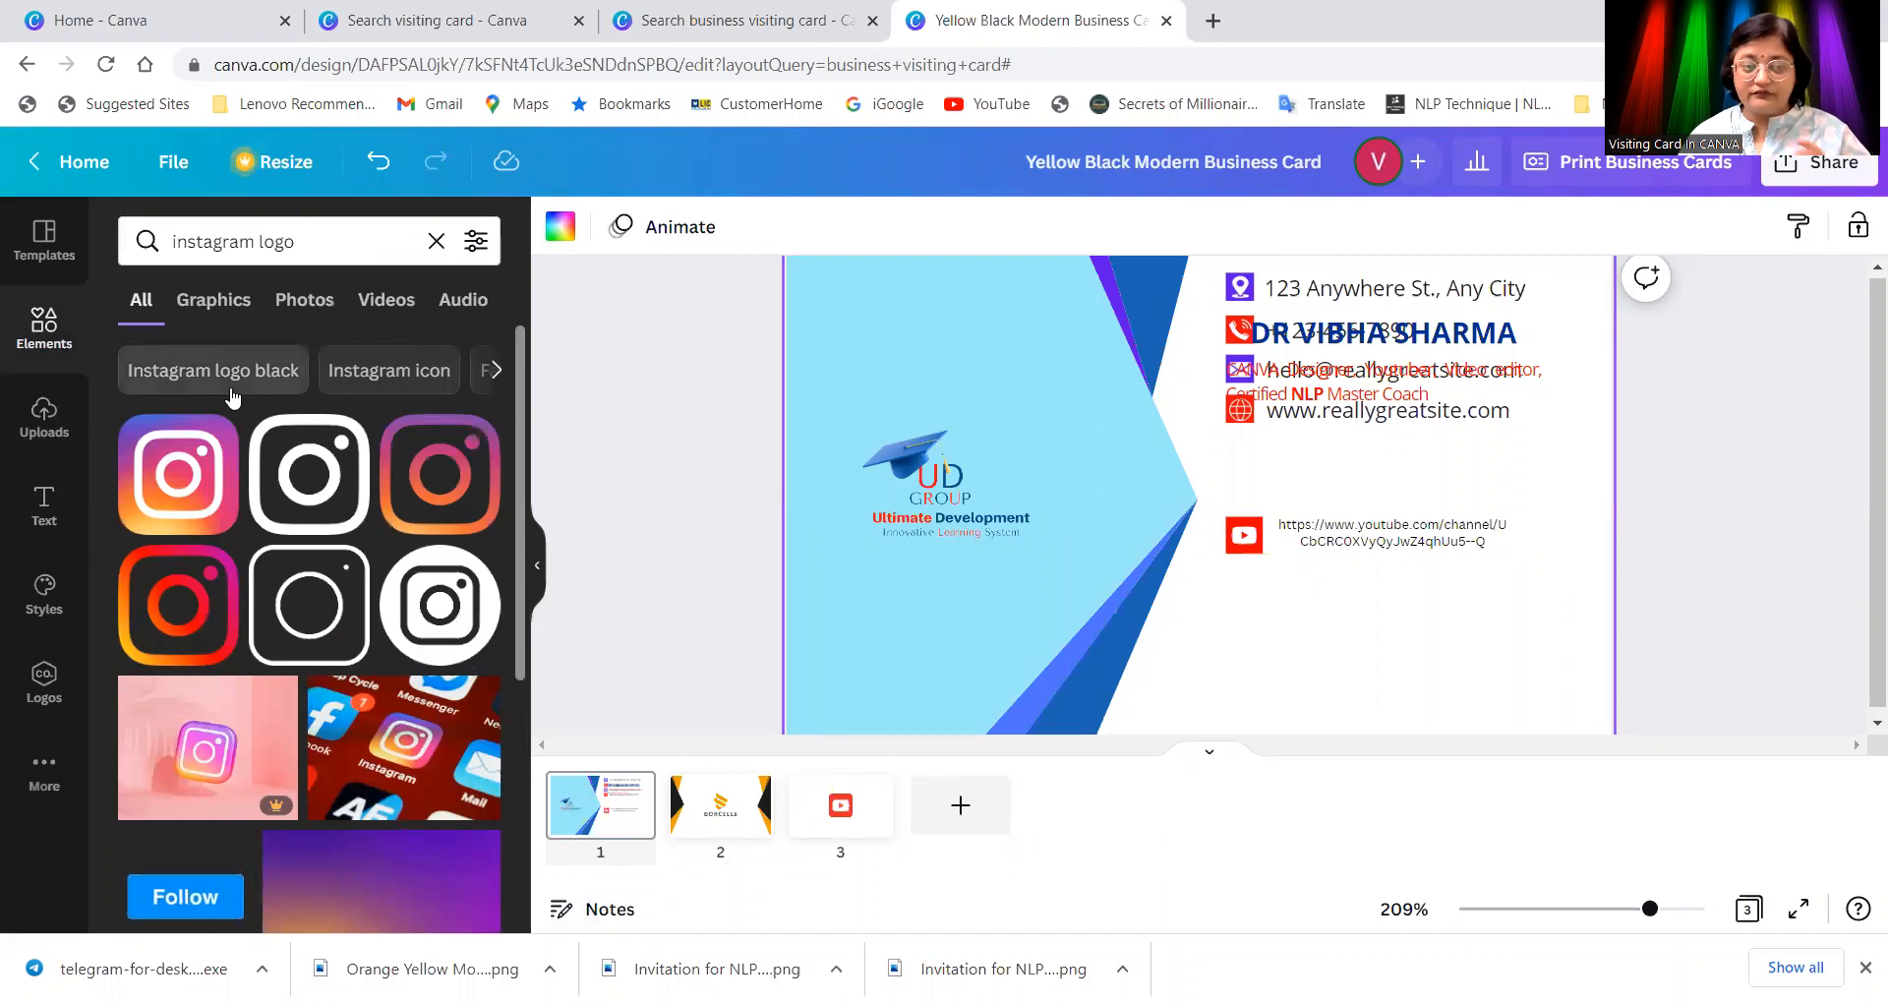
left_click(169, 500)
left_click_drag(1393, 689, 1262, 600)
left_click(1326, 622)
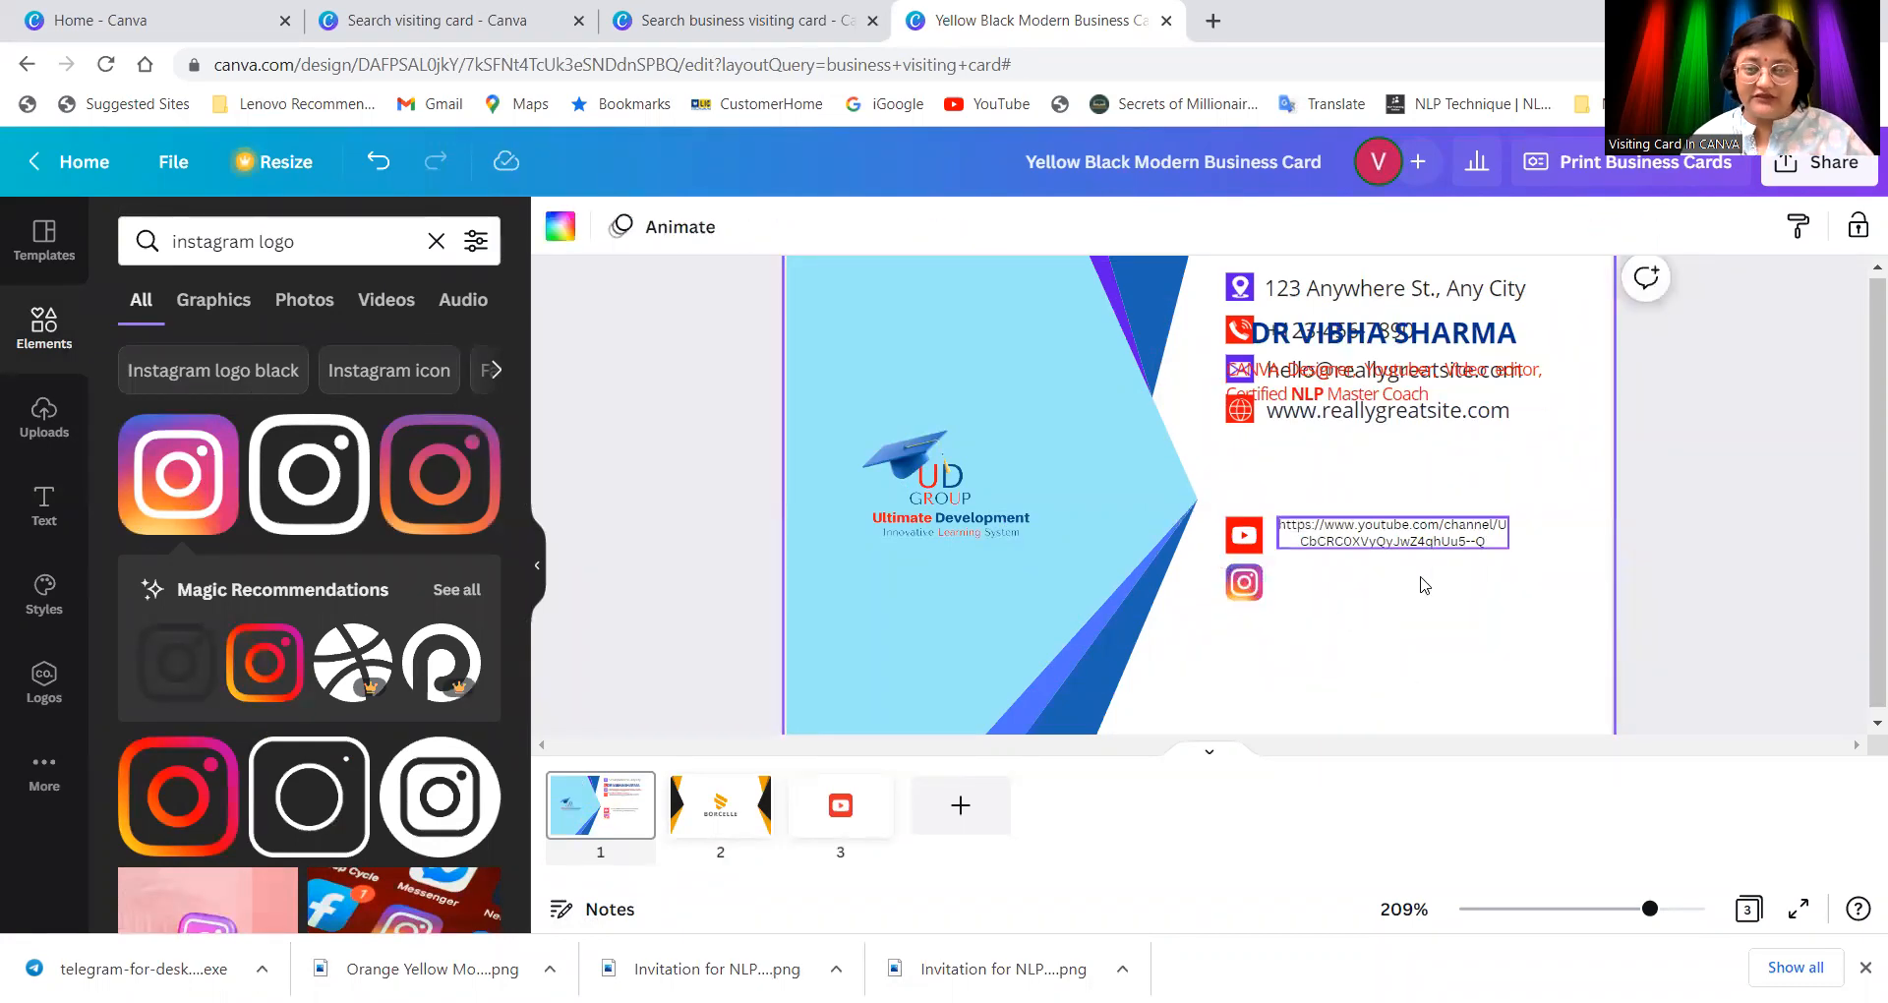
Step: Replace the graphics search words with 'face' to begin a Facebook logo search
left_click(324, 232)
left_click_drag(360, 240, 59, 249)
type("face")
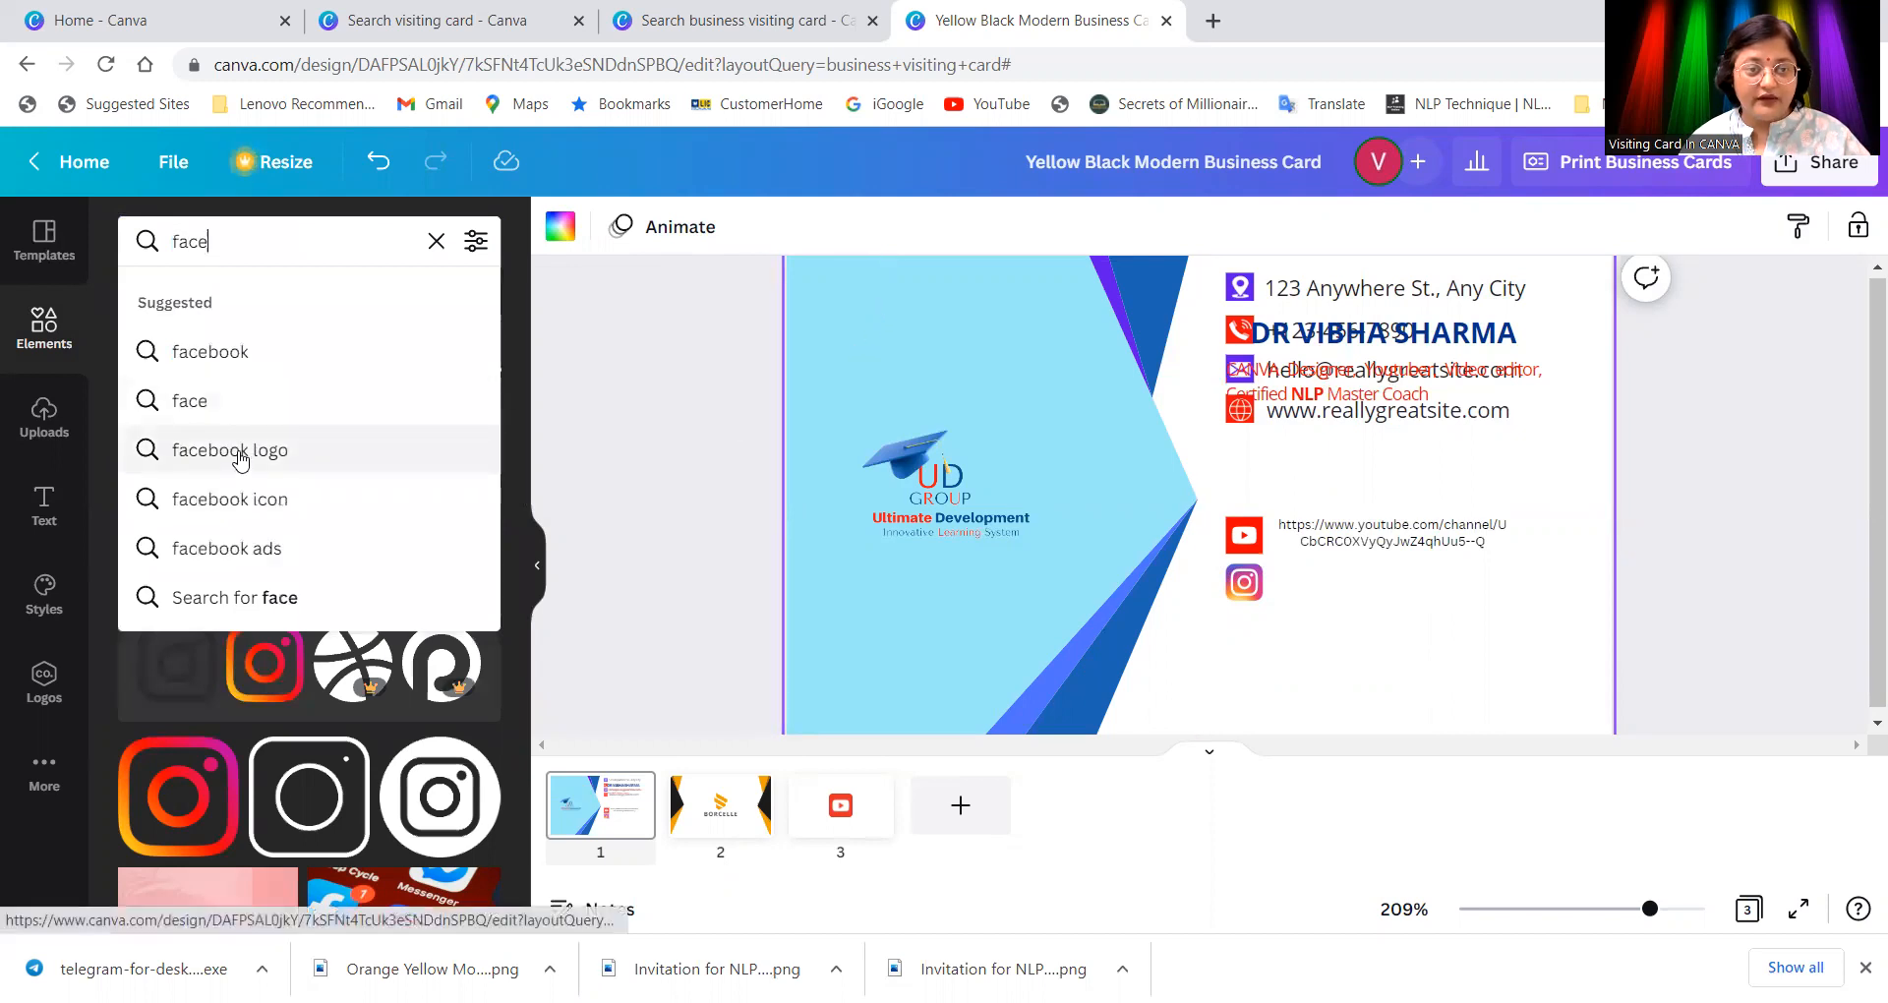
Step: Add the first 'facebook logo' result, shrunk and placed beneath the Instagram icon
left_click(239, 453)
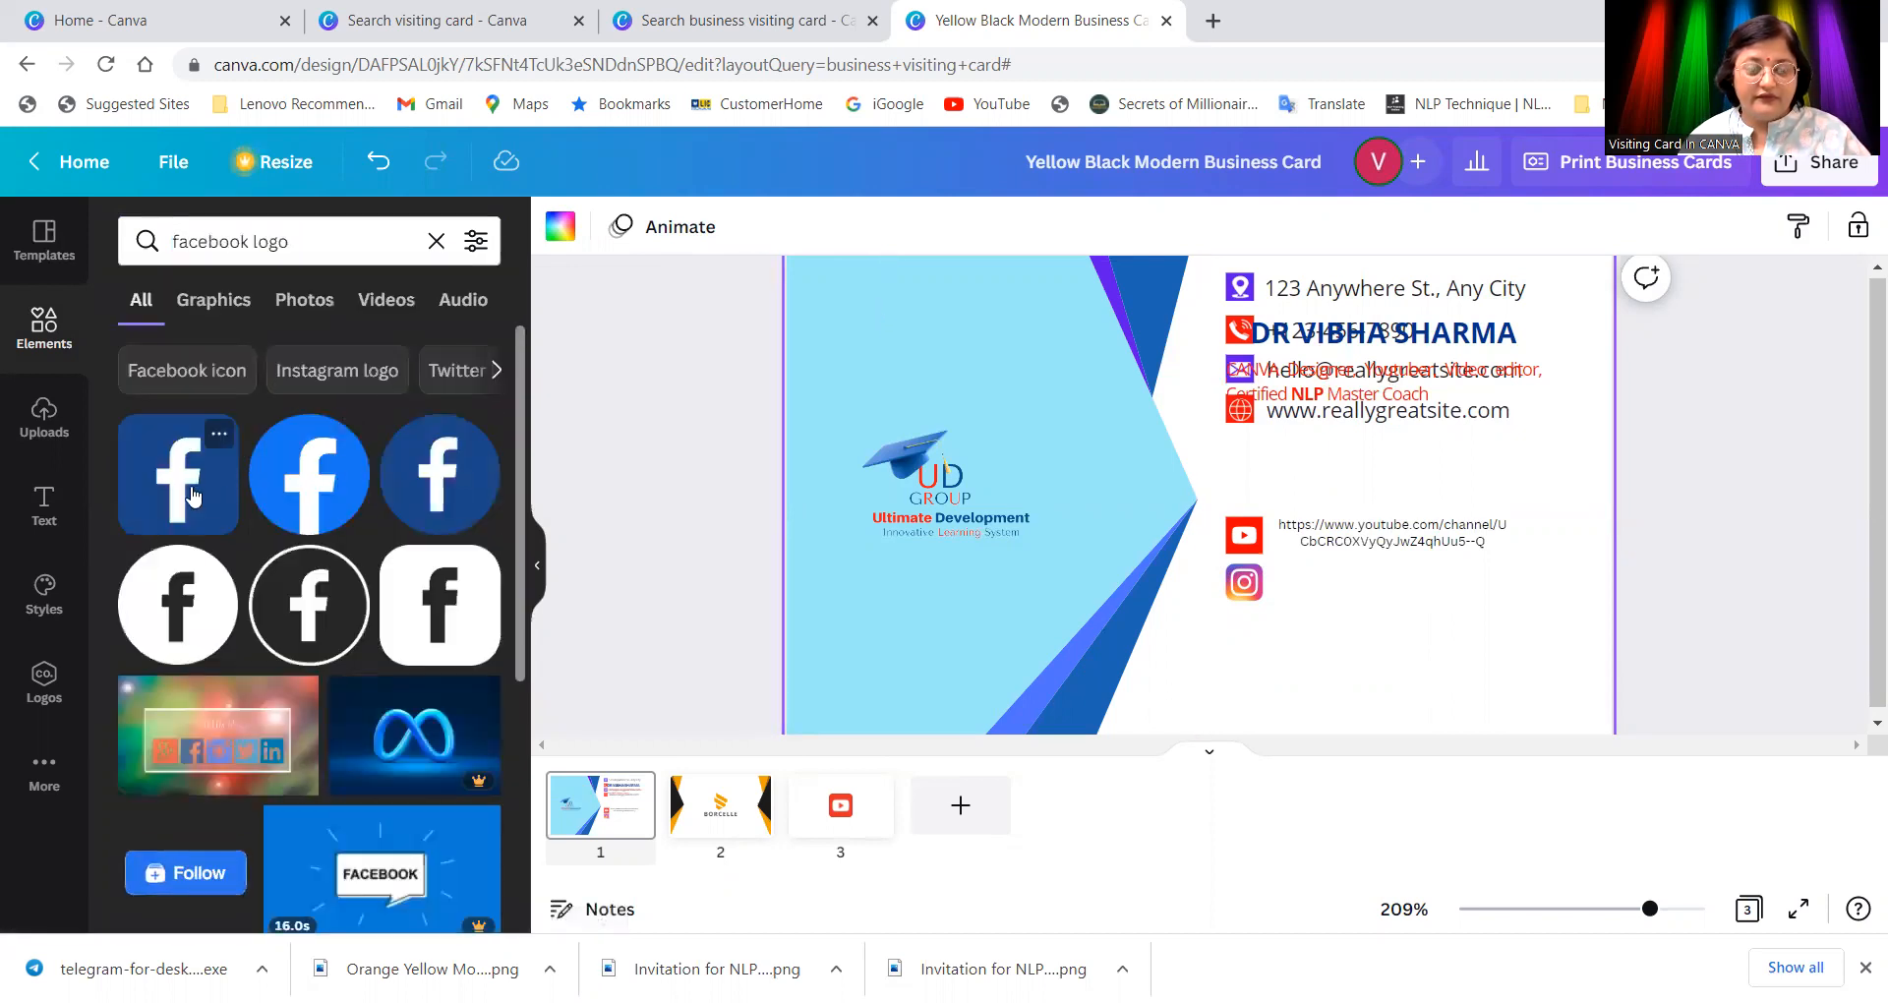
left_click(187, 494)
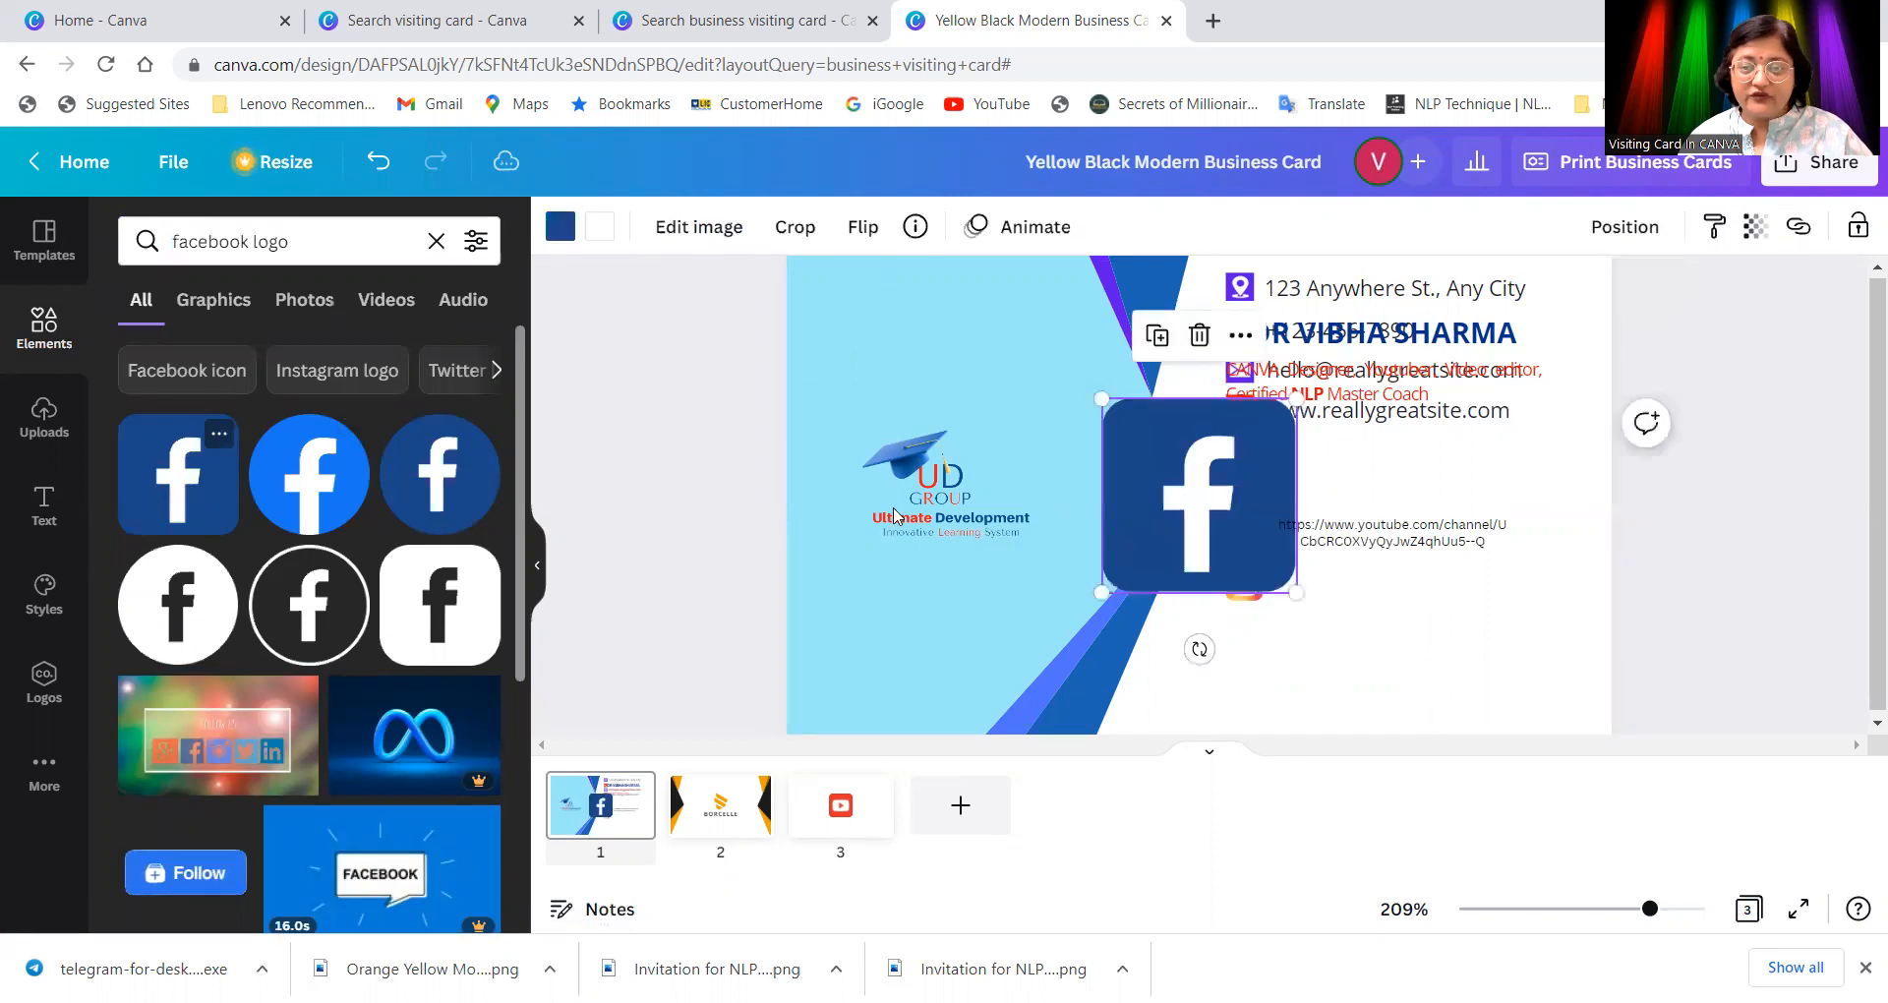
left_click_drag(1298, 590, 1243, 641)
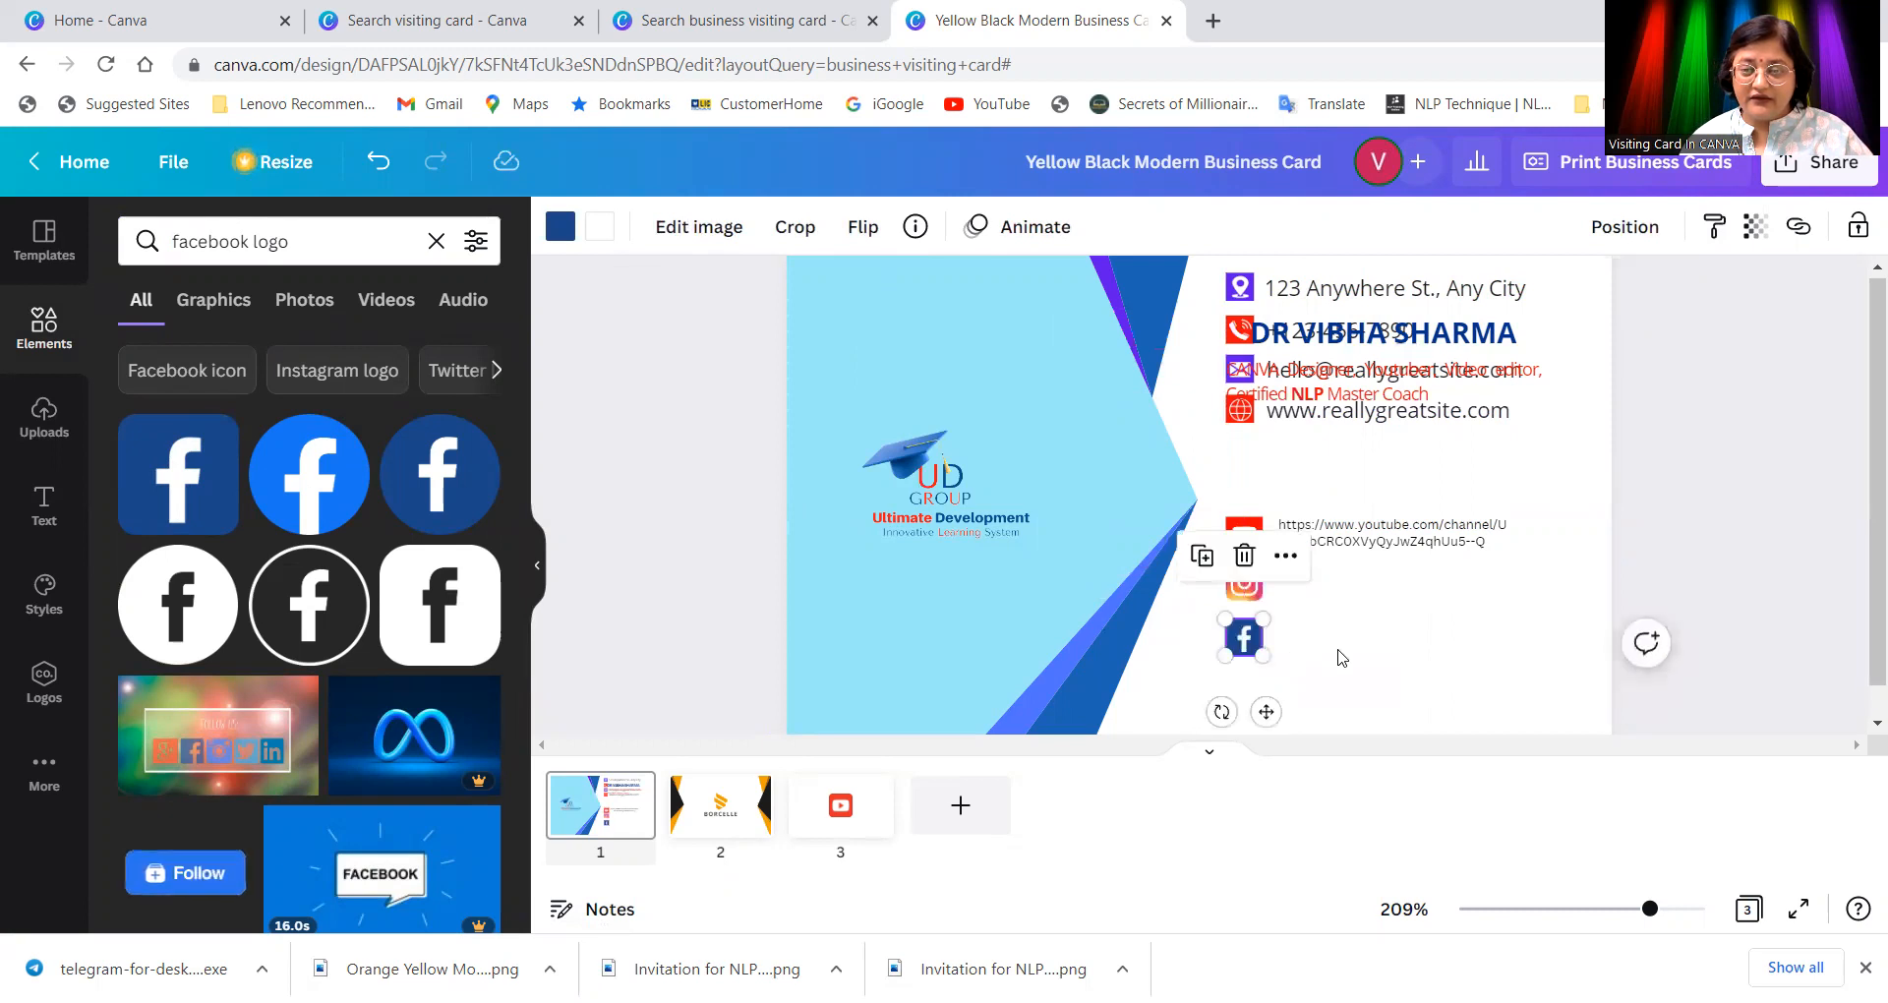
left_click(1261, 656)
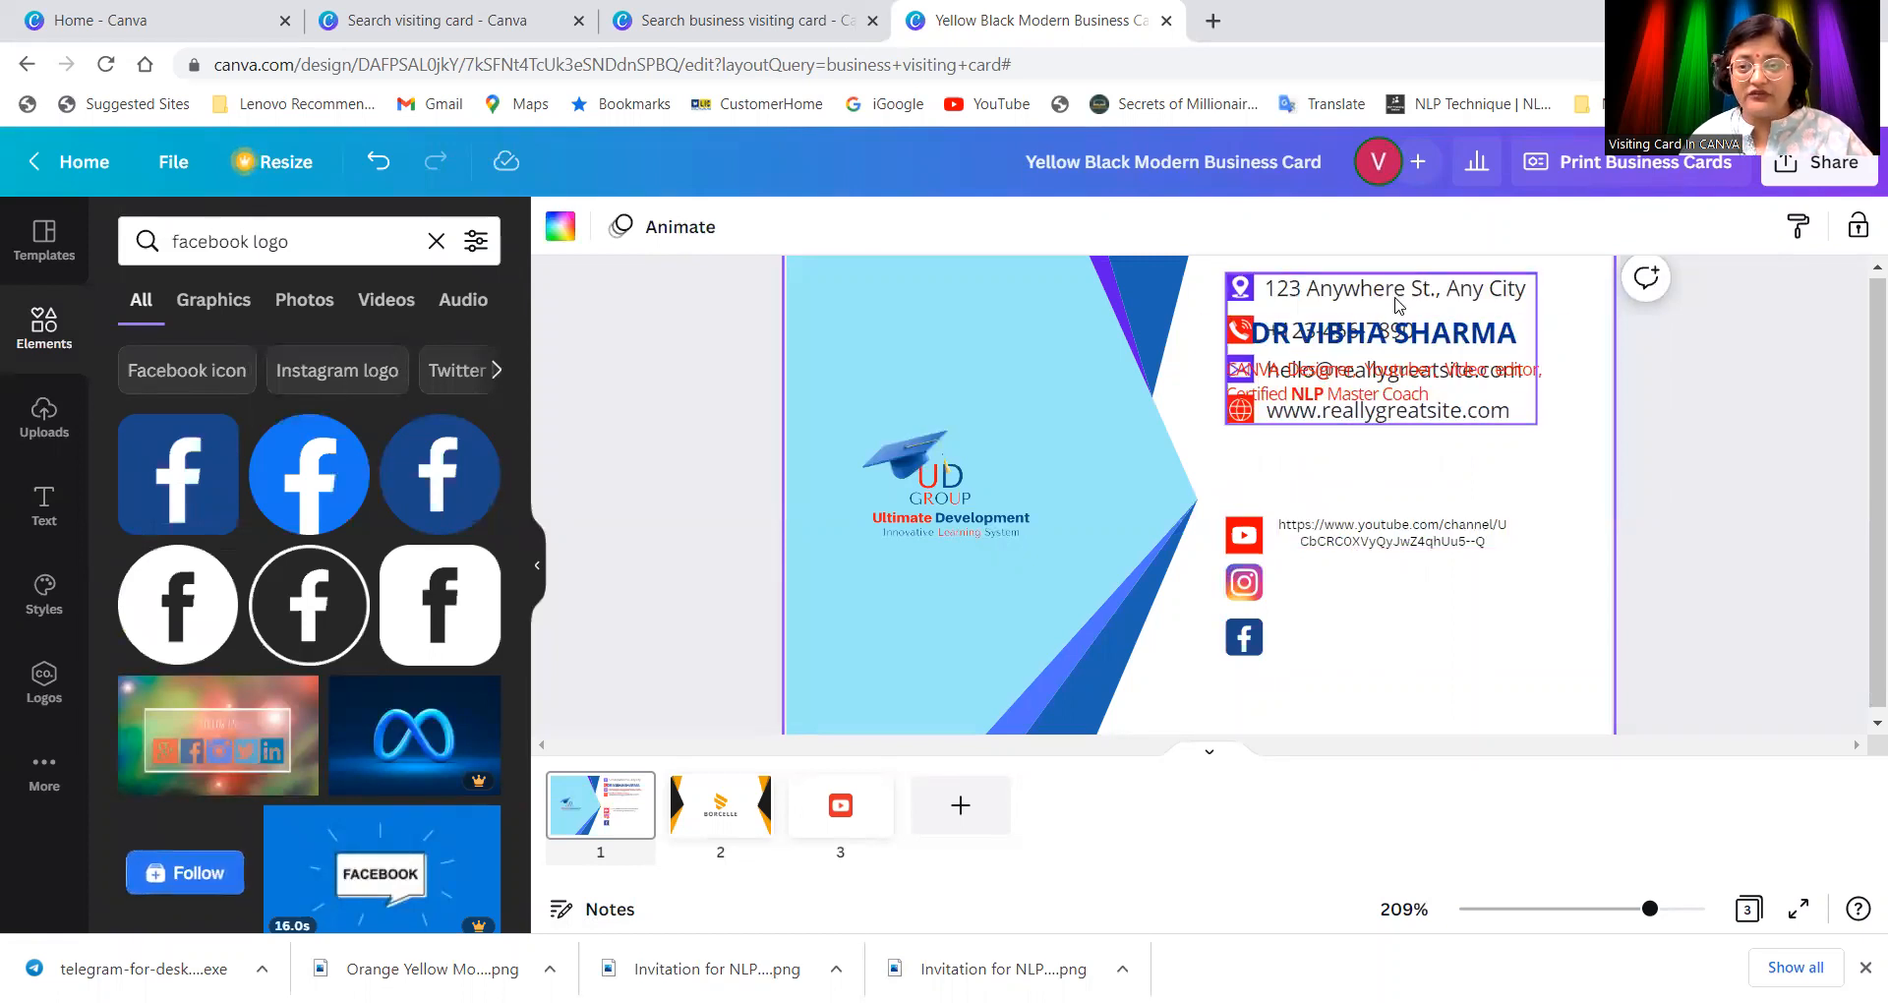
left_click(360, 246)
left_click_drag(360, 246, 118, 249)
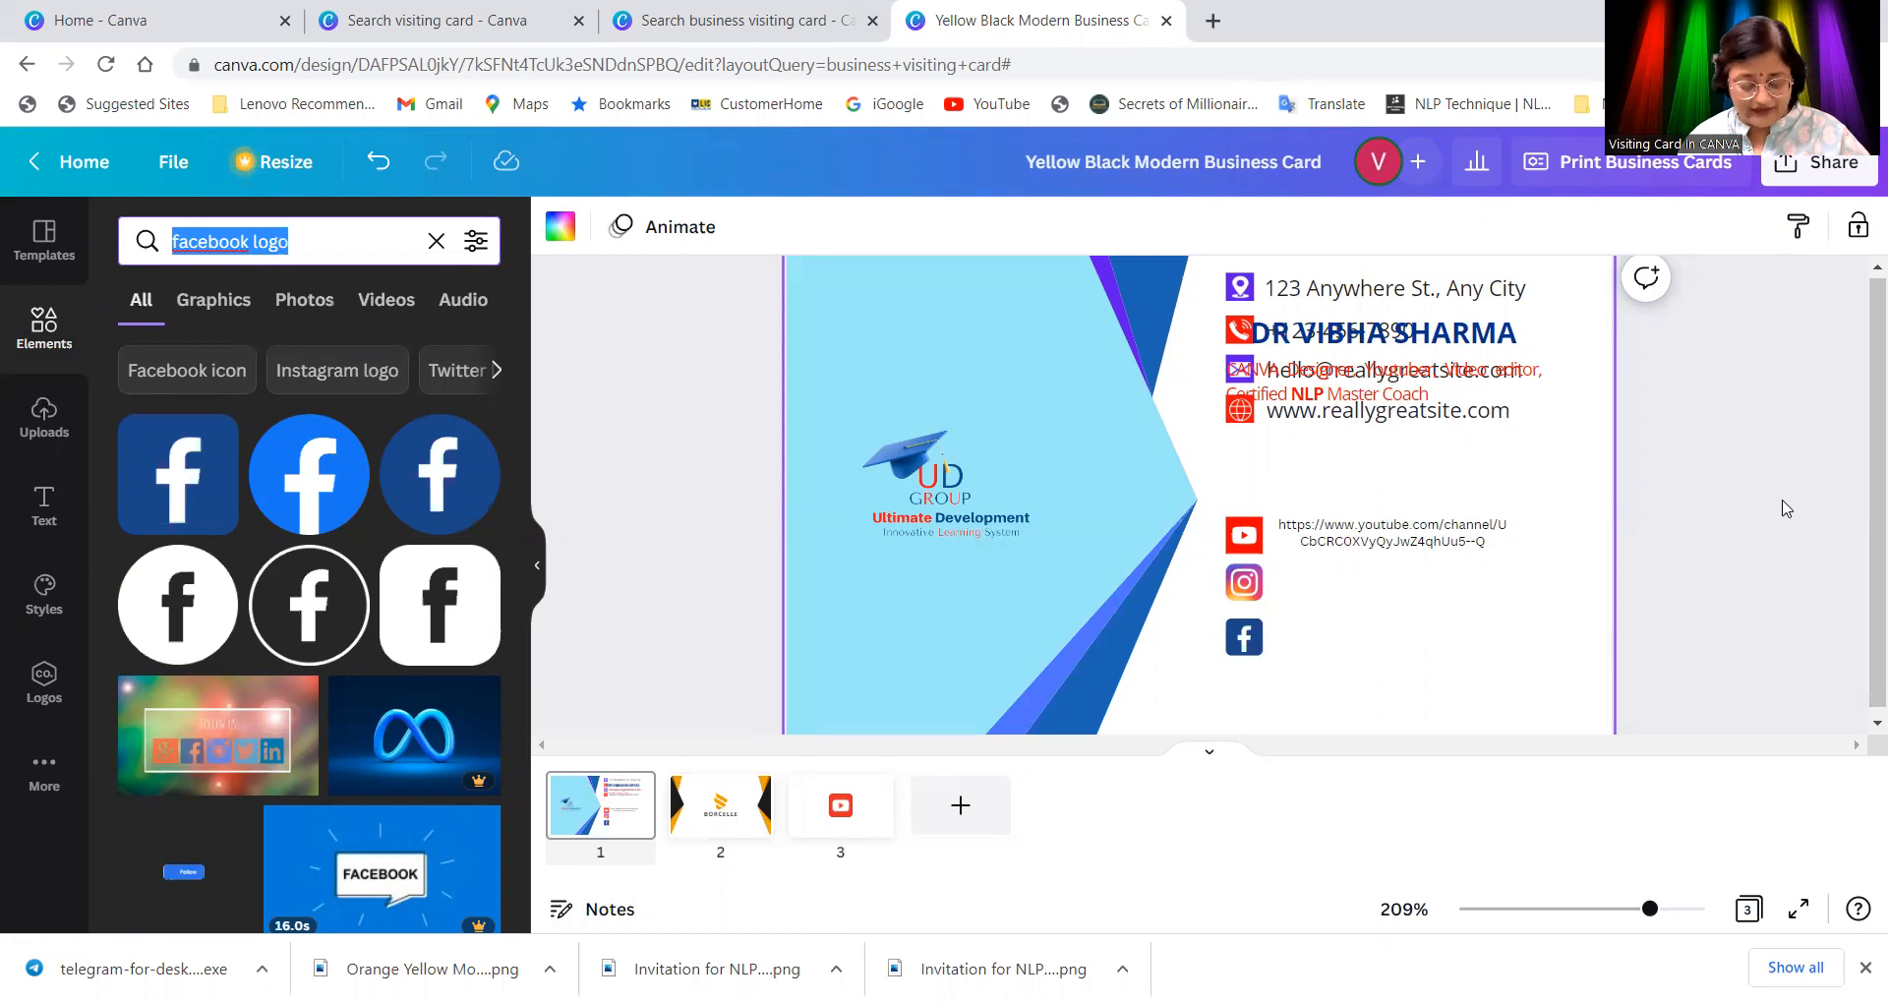
Step: Search for 'telephone logo' graphics and stack the Facebook, Instagram and YouTube icons tightly lower down
type("teleph")
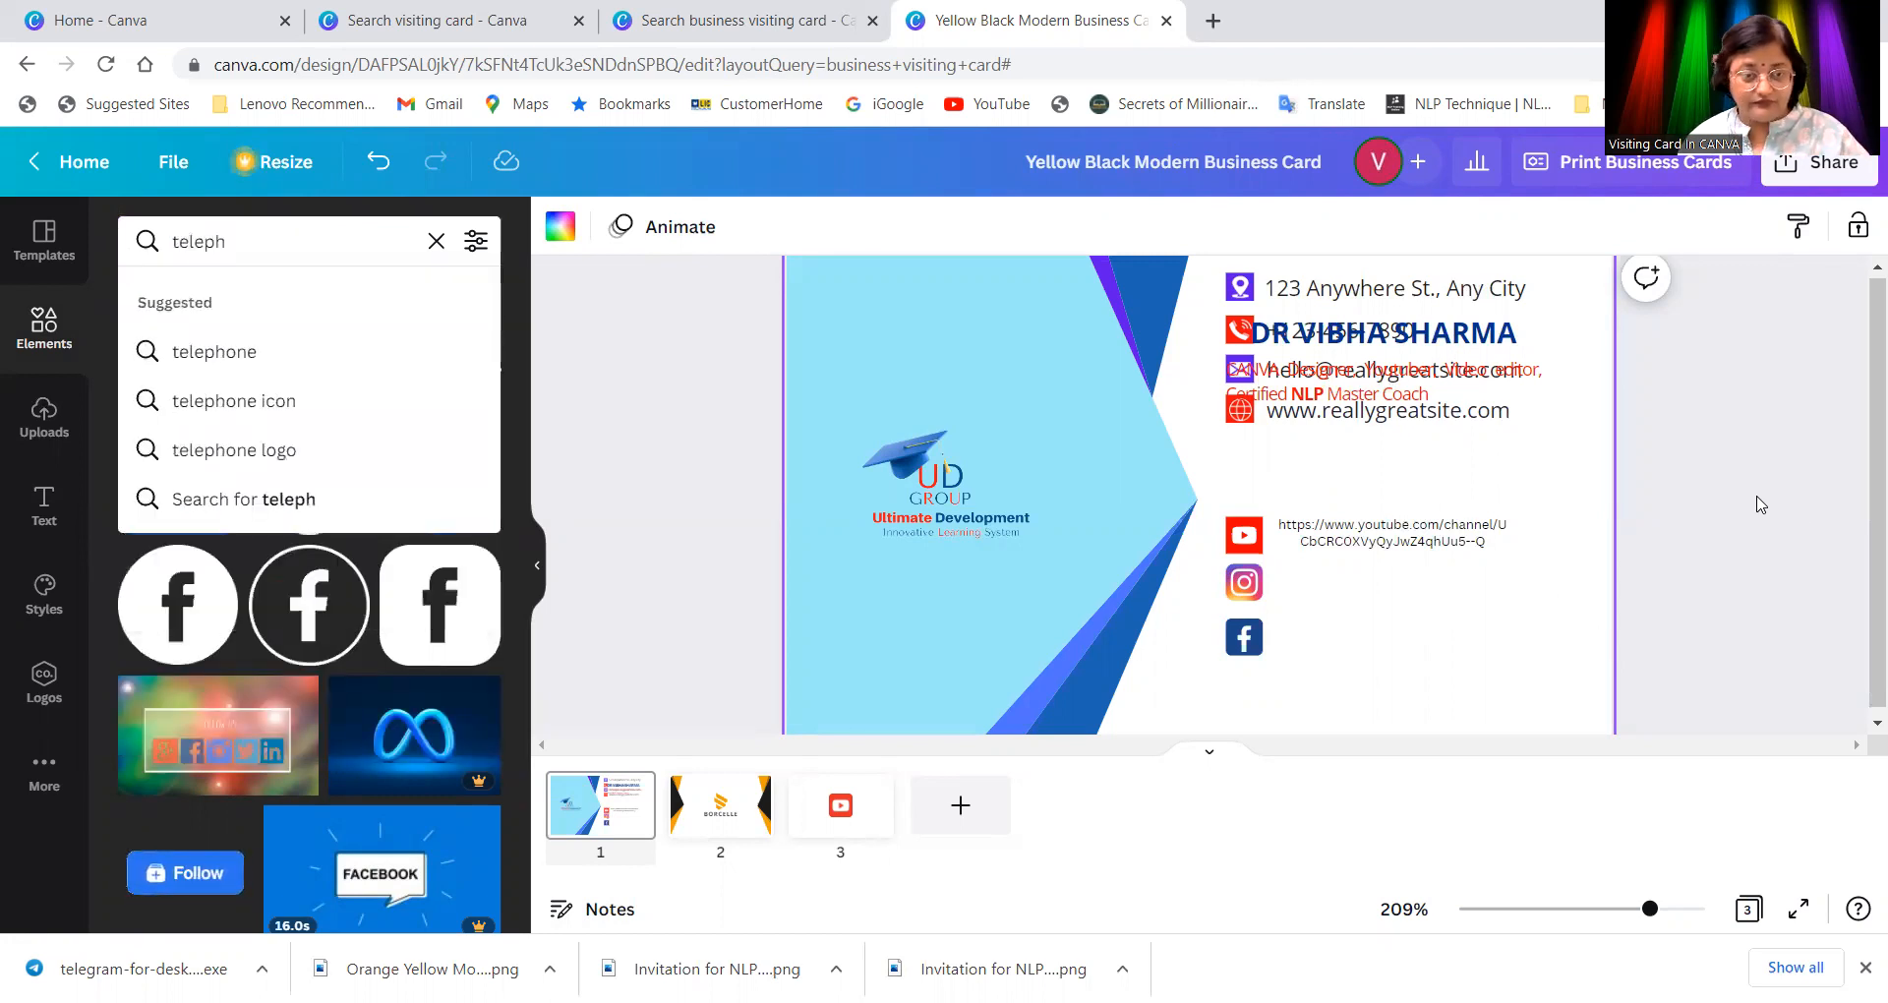
left_click(282, 450)
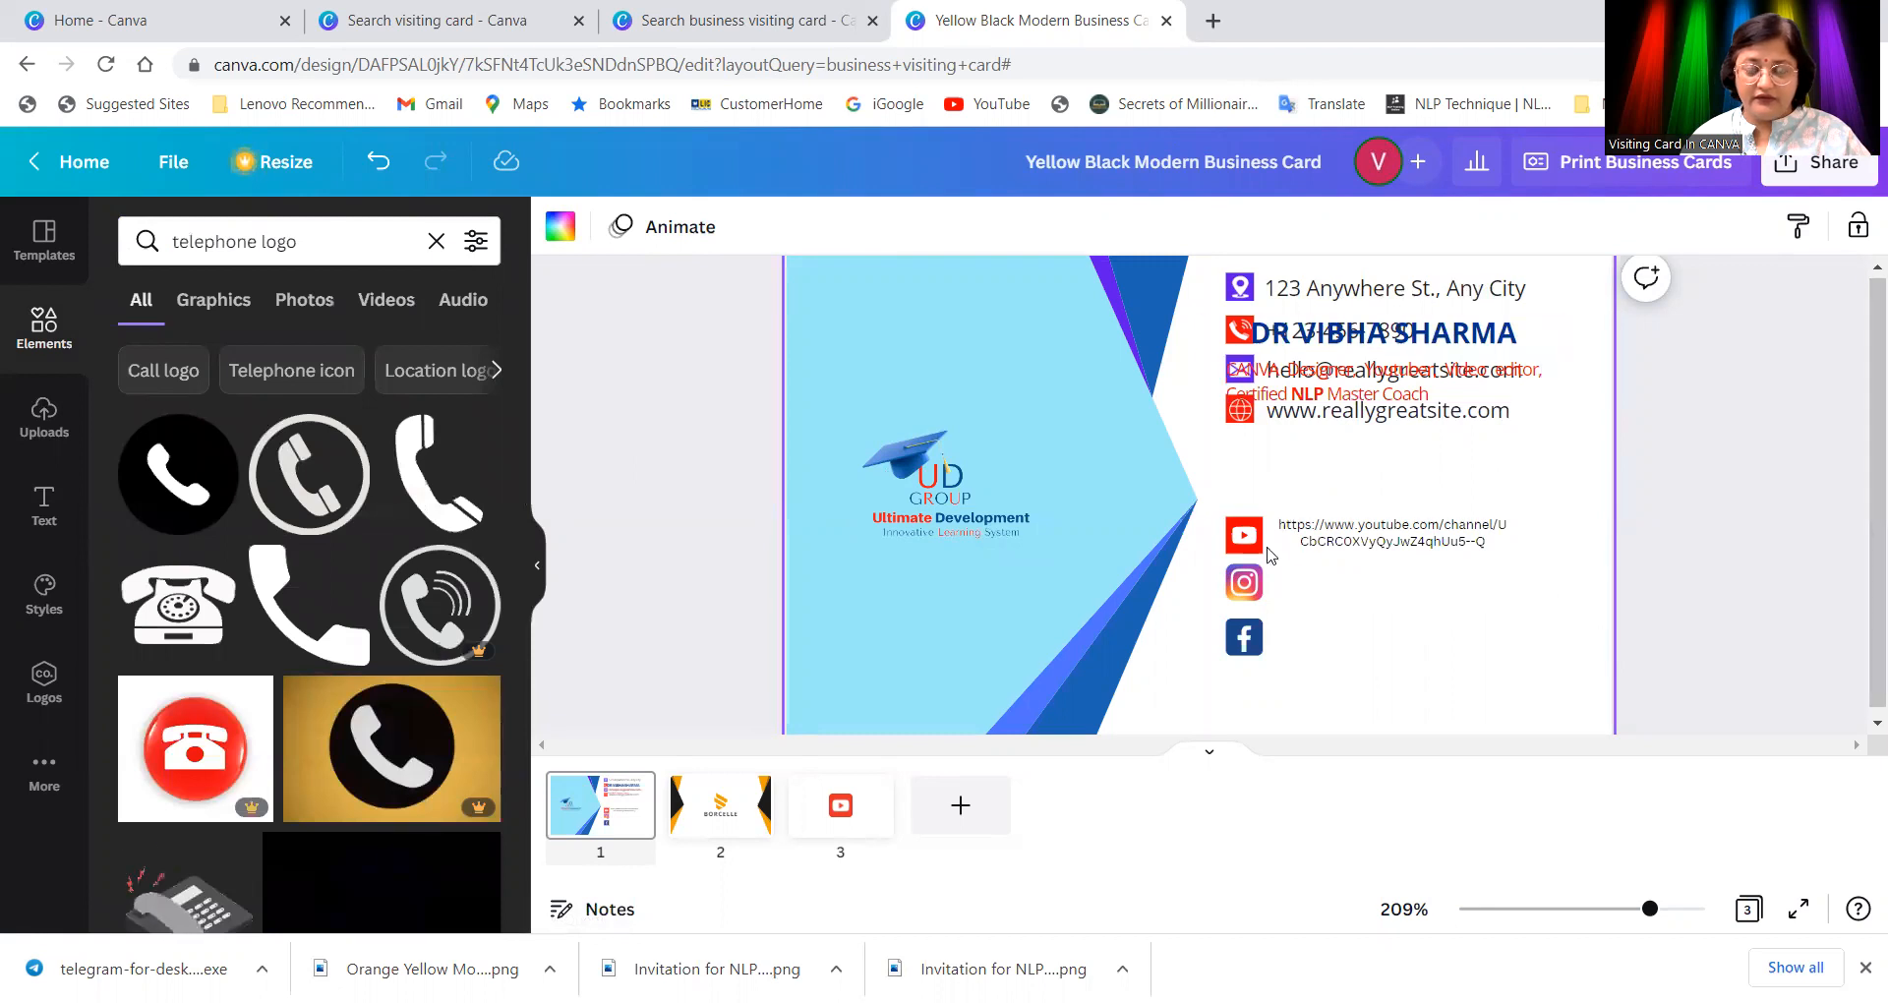
mouse_move(1243, 639)
left_mouse_down()
mouse_move(1195, 672)
mouse_move(1249, 649)
mouse_move(1236, 672)
left_mouse_up()
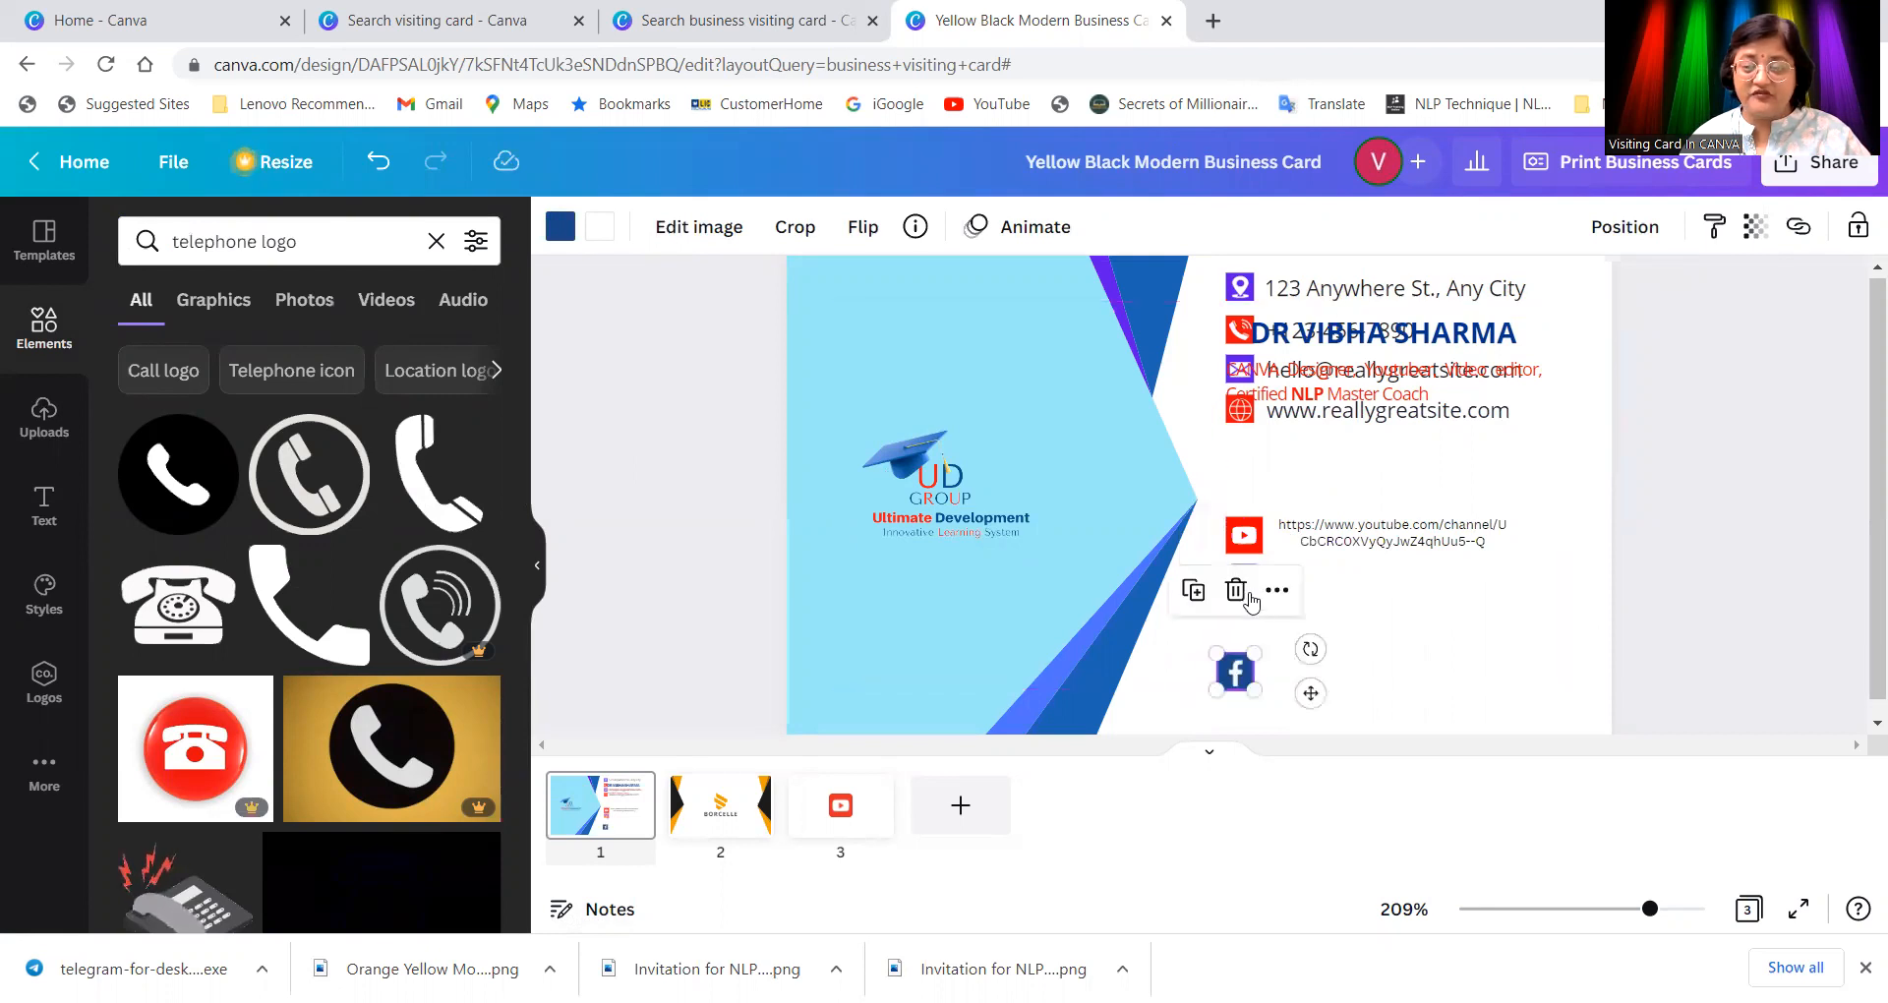
left_click(1303, 590)
left_click_drag(1241, 578, 1238, 626)
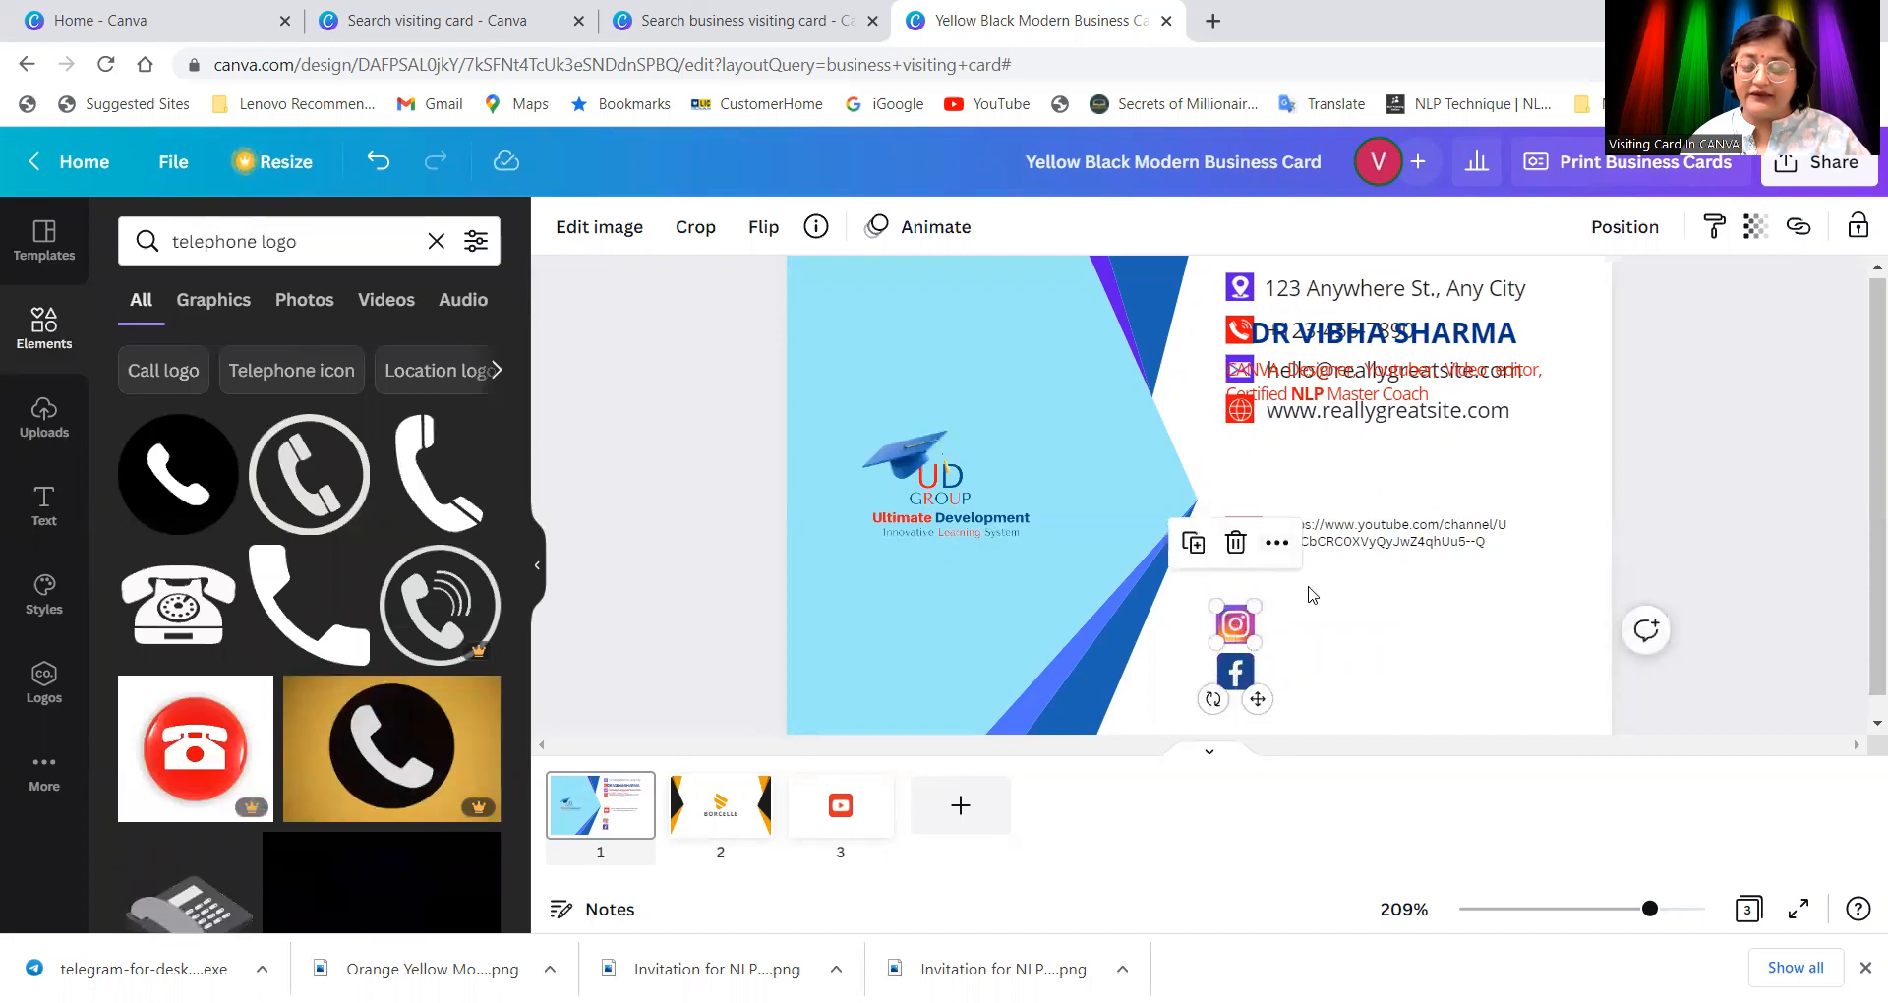
left_click(1231, 553)
left_click_drag(1226, 562, 1218, 604)
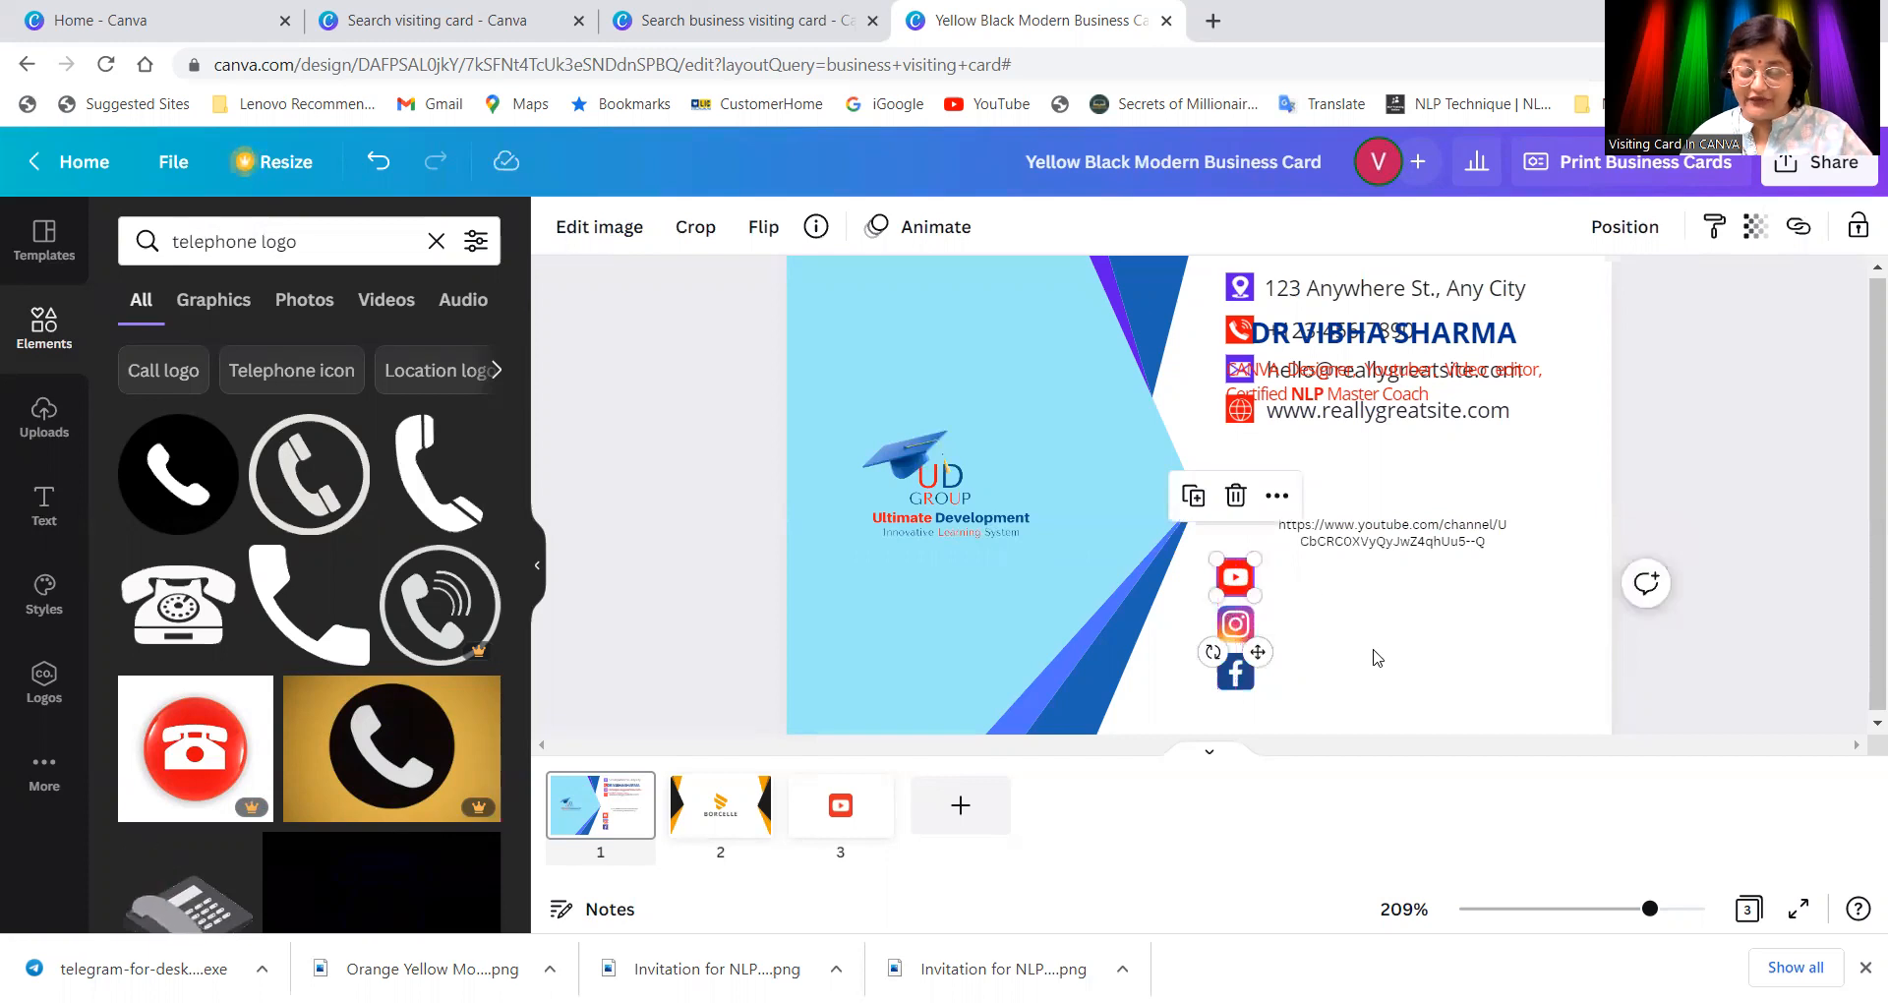
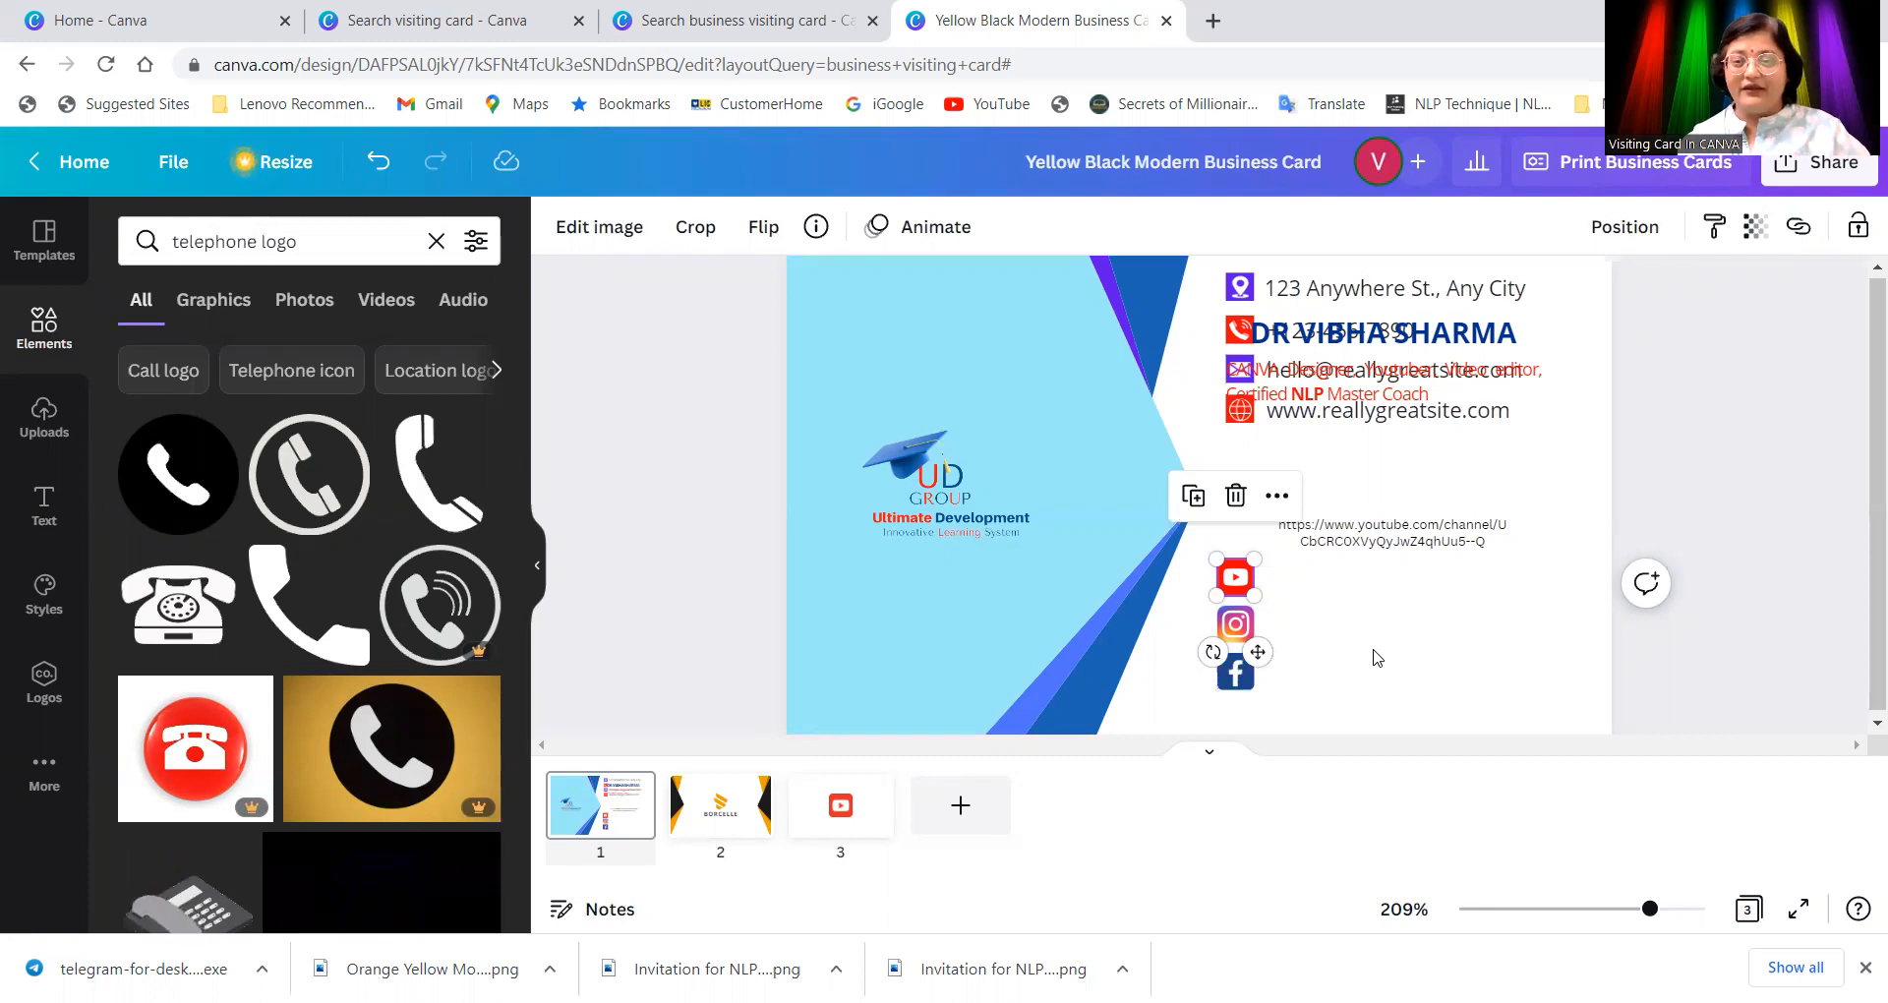
Step: Drag the YouTube channel link down level with the YouTube icon
left_click(1382, 663)
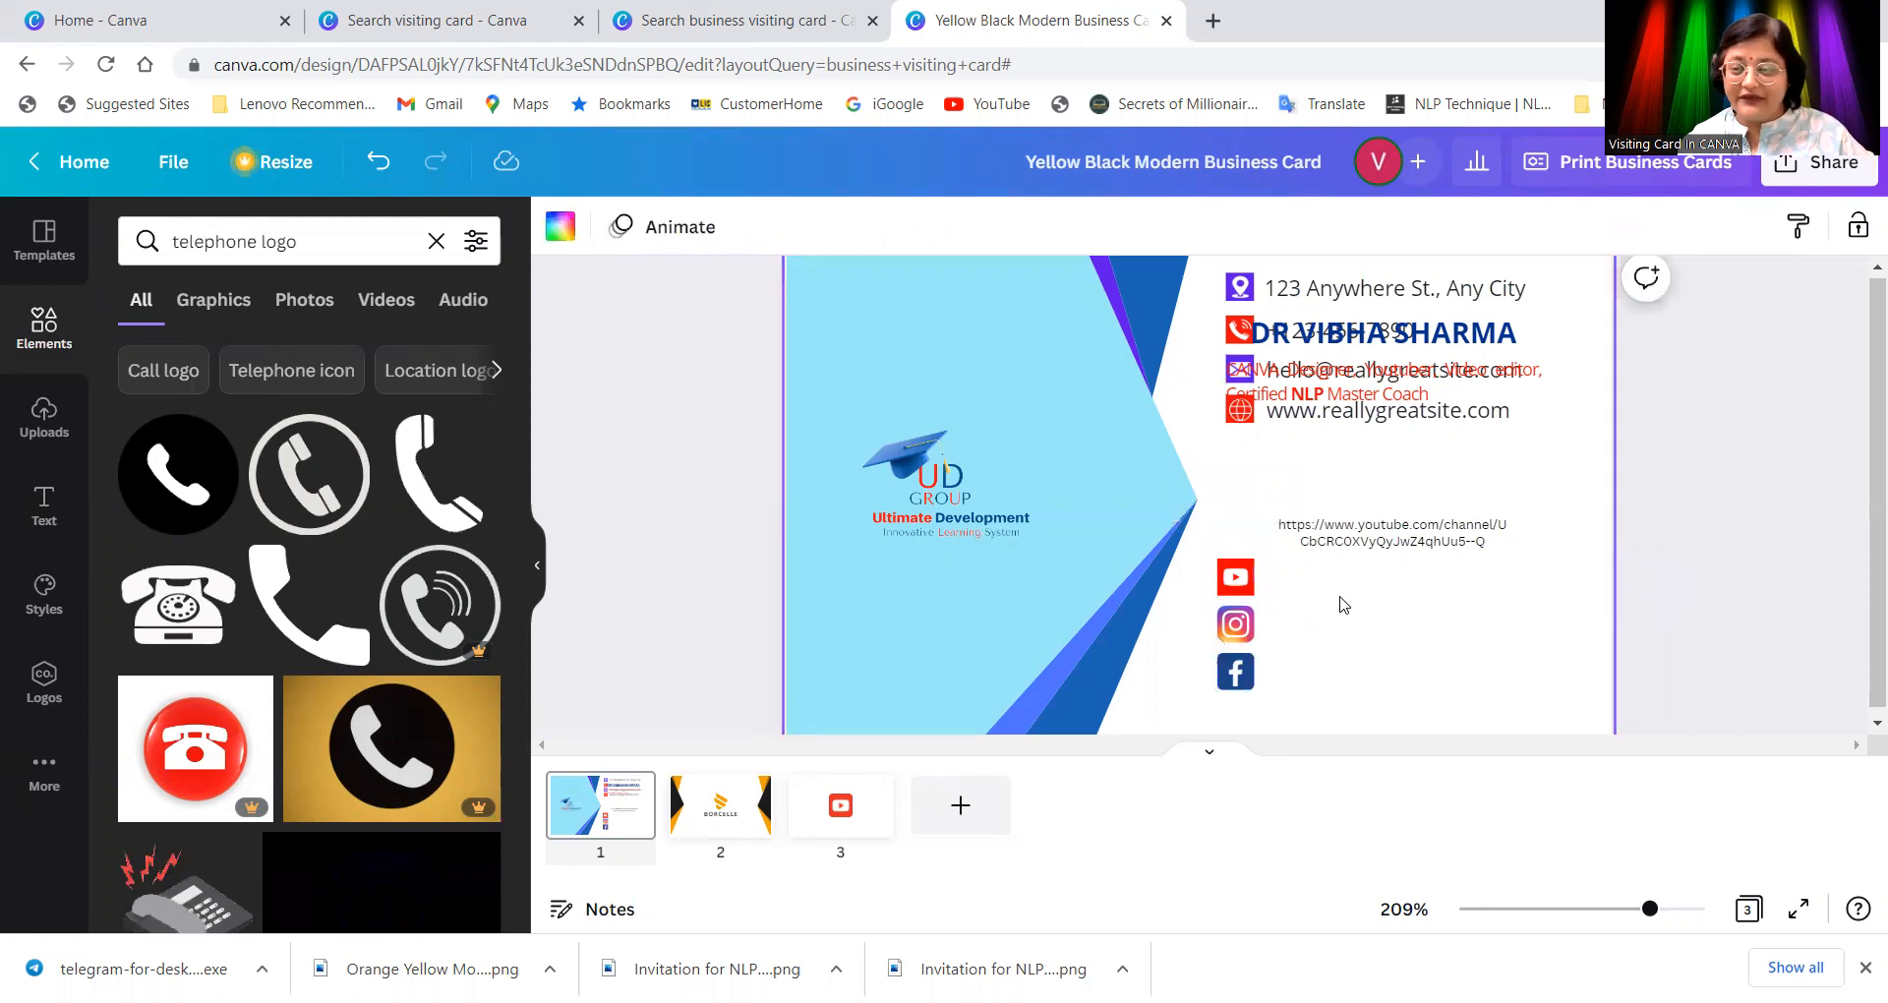
left_click_drag(1377, 531, 1376, 576)
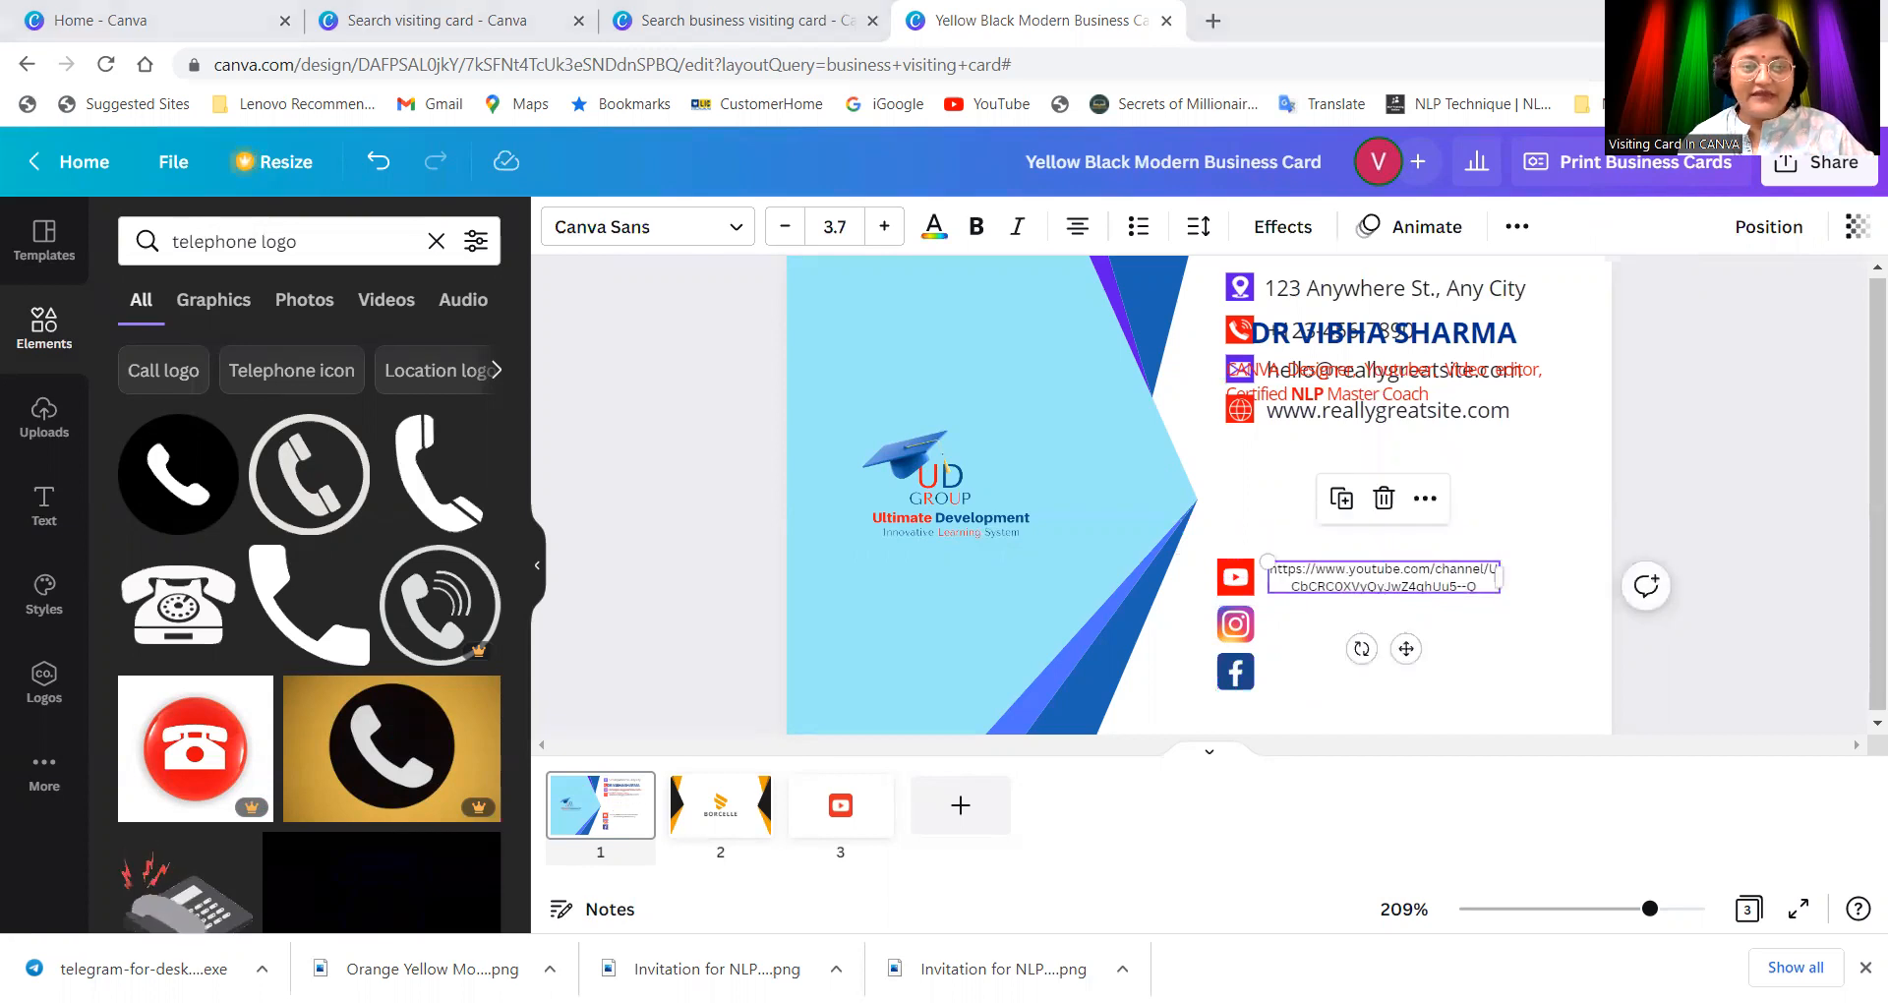
left_click(1296, 678)
right_click(1296, 678)
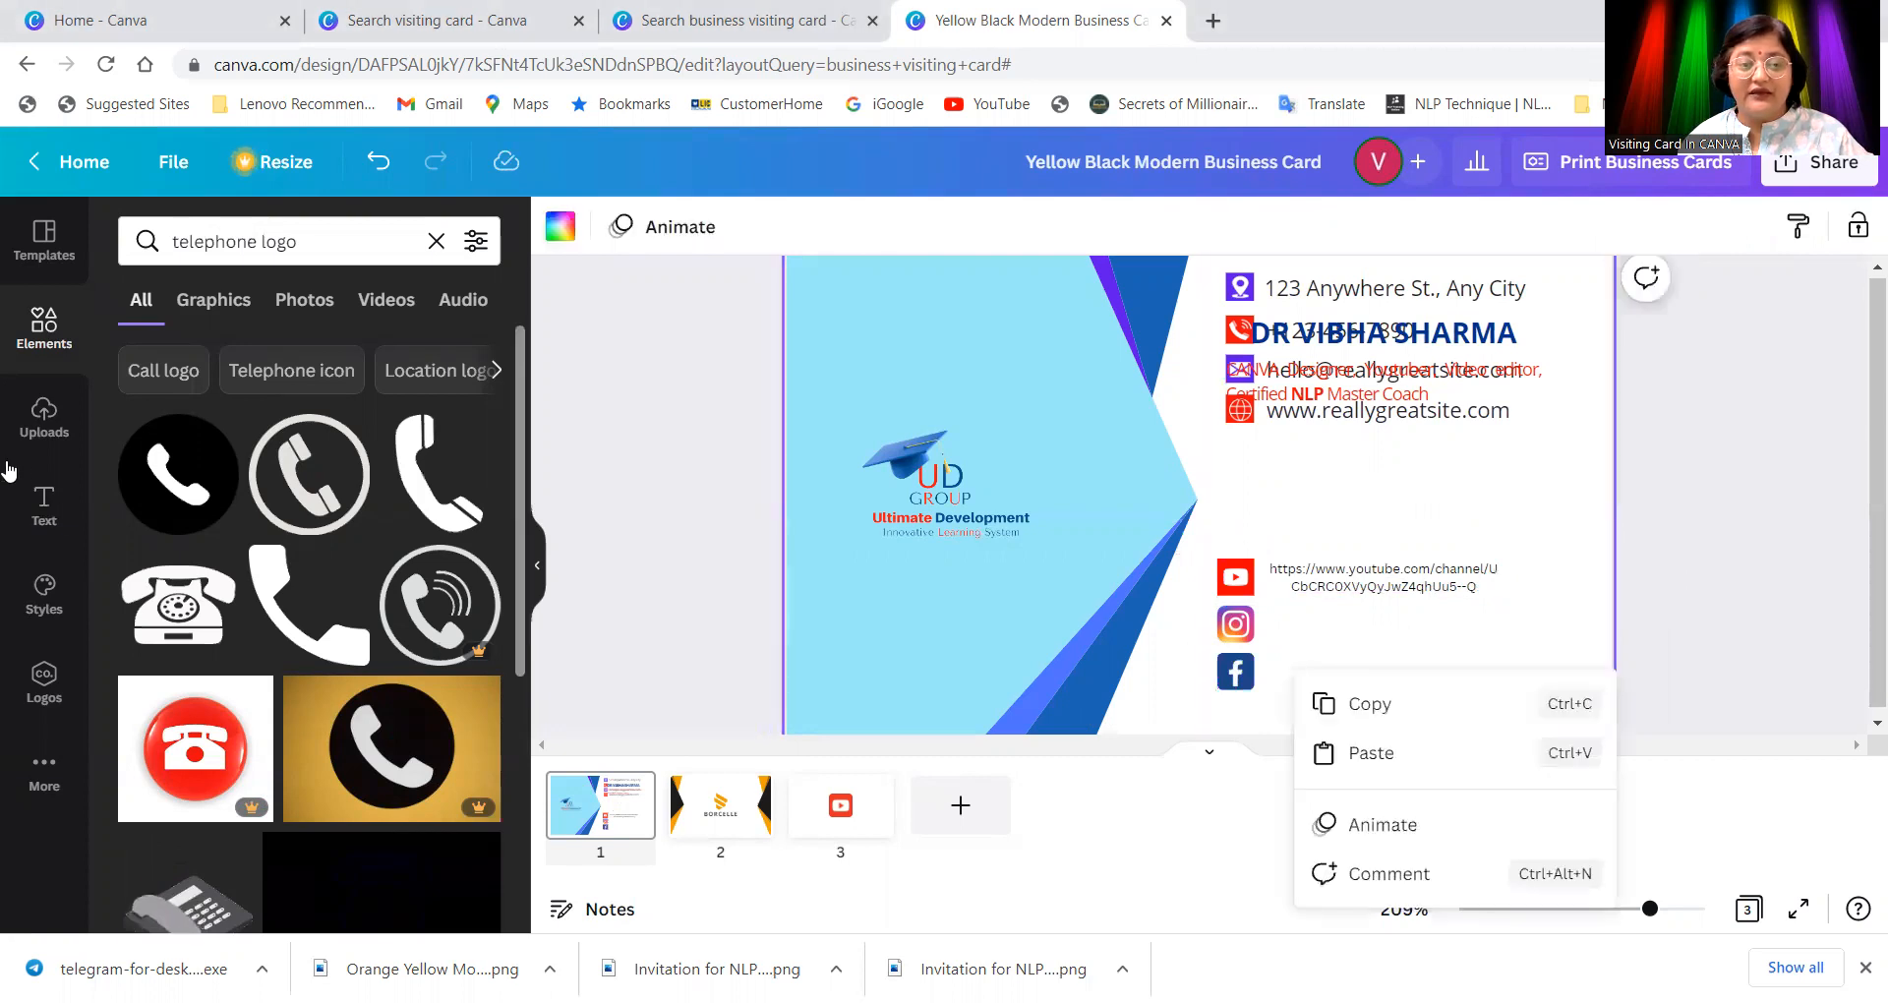
Step: Add a body text box containing the pasted Facebook URL and shrink it to size 4
left_click(43, 501)
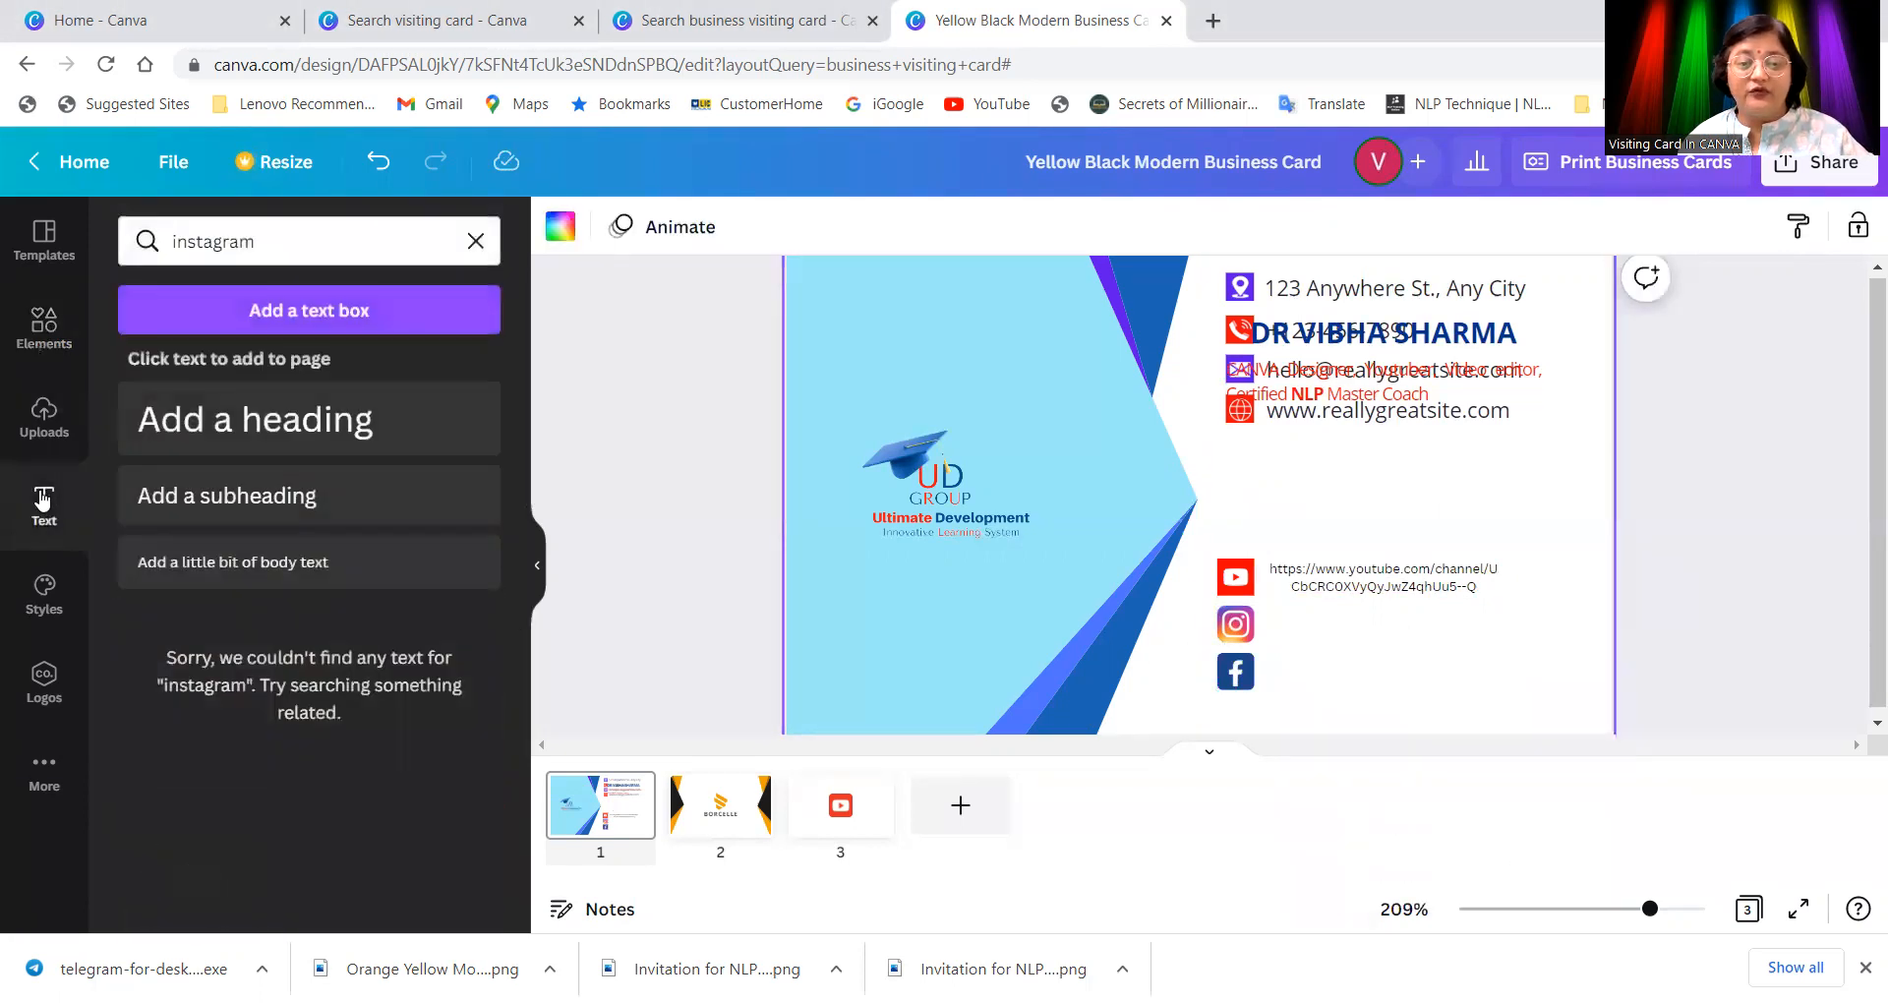
left_click(316, 561)
right_click(1219, 497)
left_click(1282, 627)
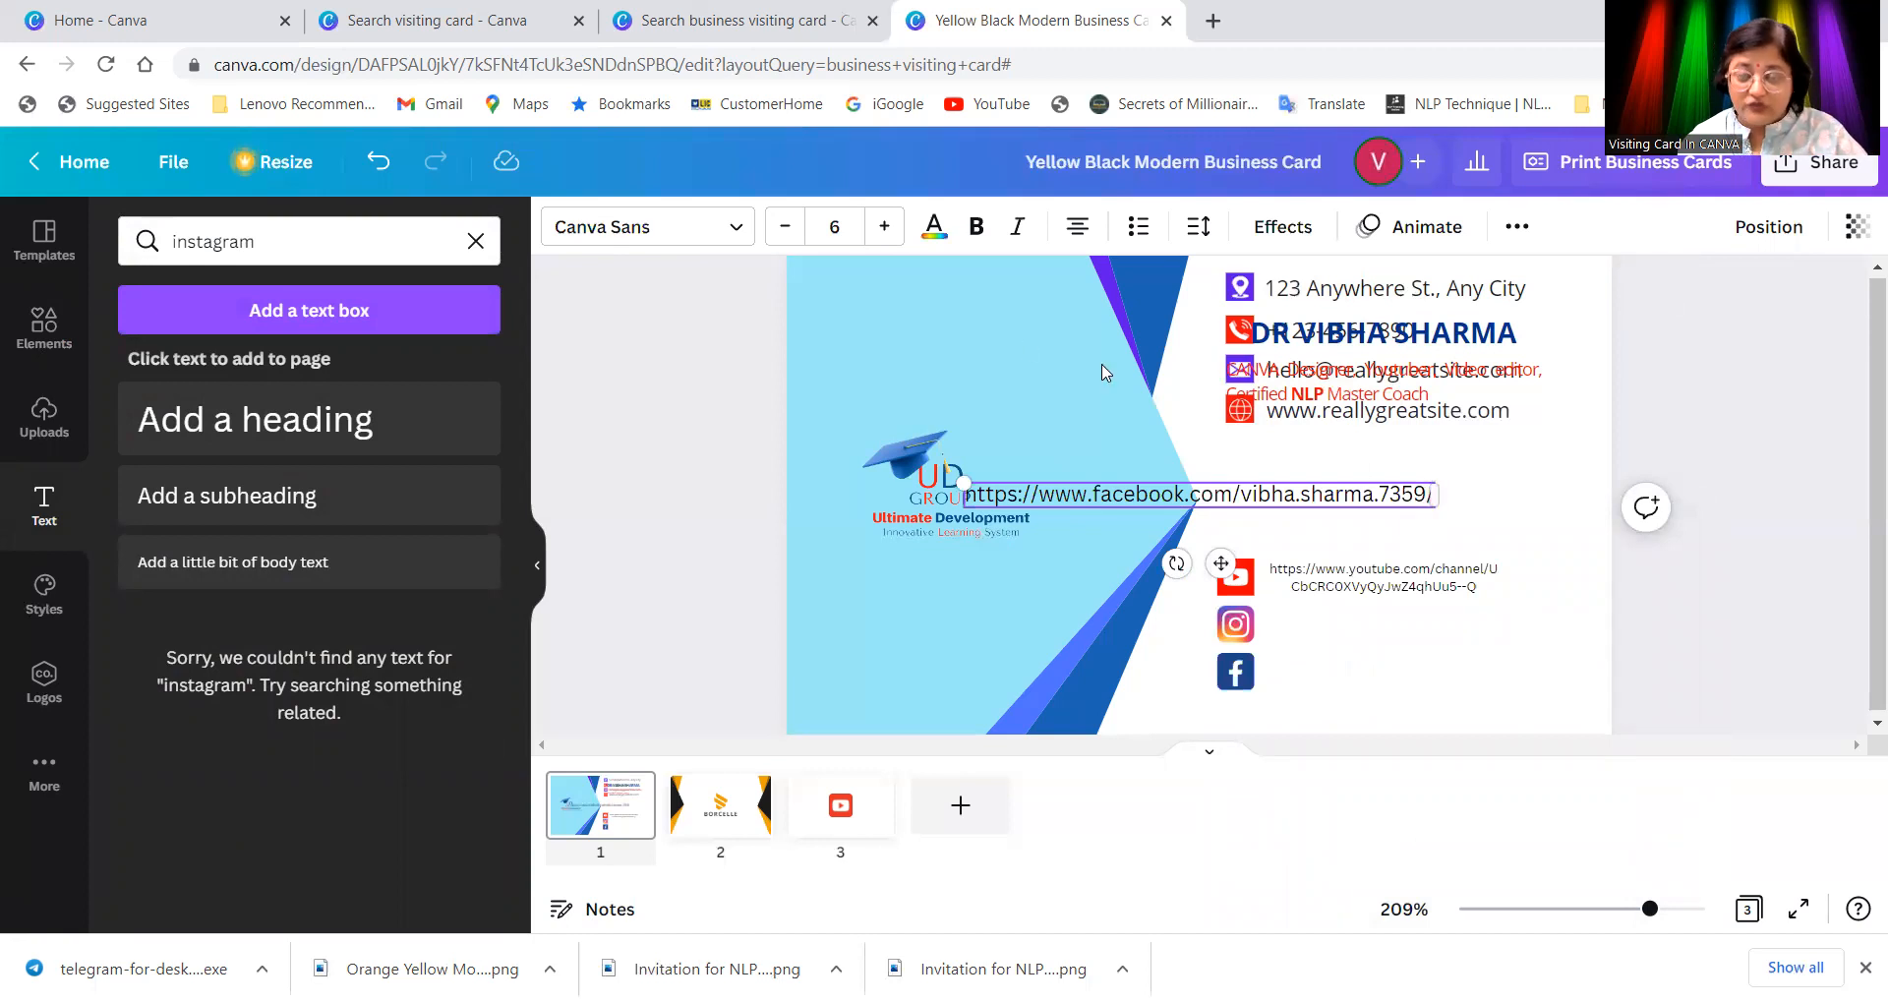
left_click(786, 228)
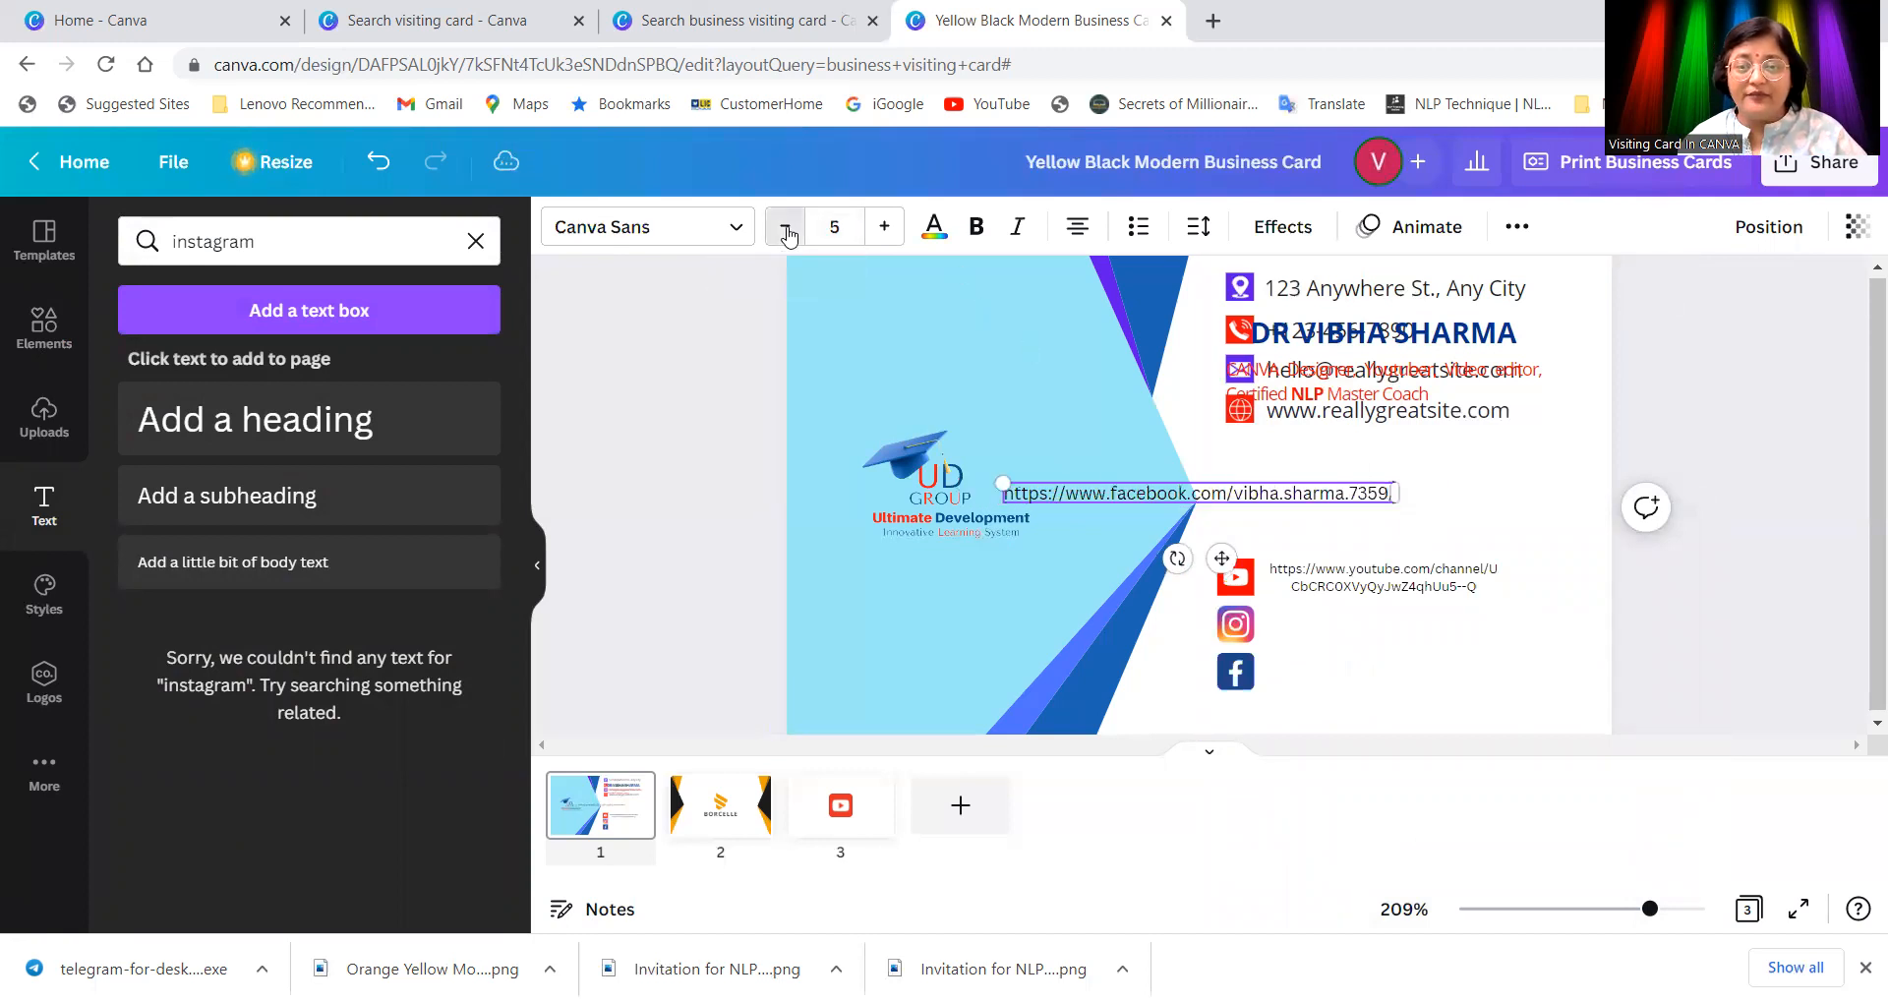
left_click(786, 228)
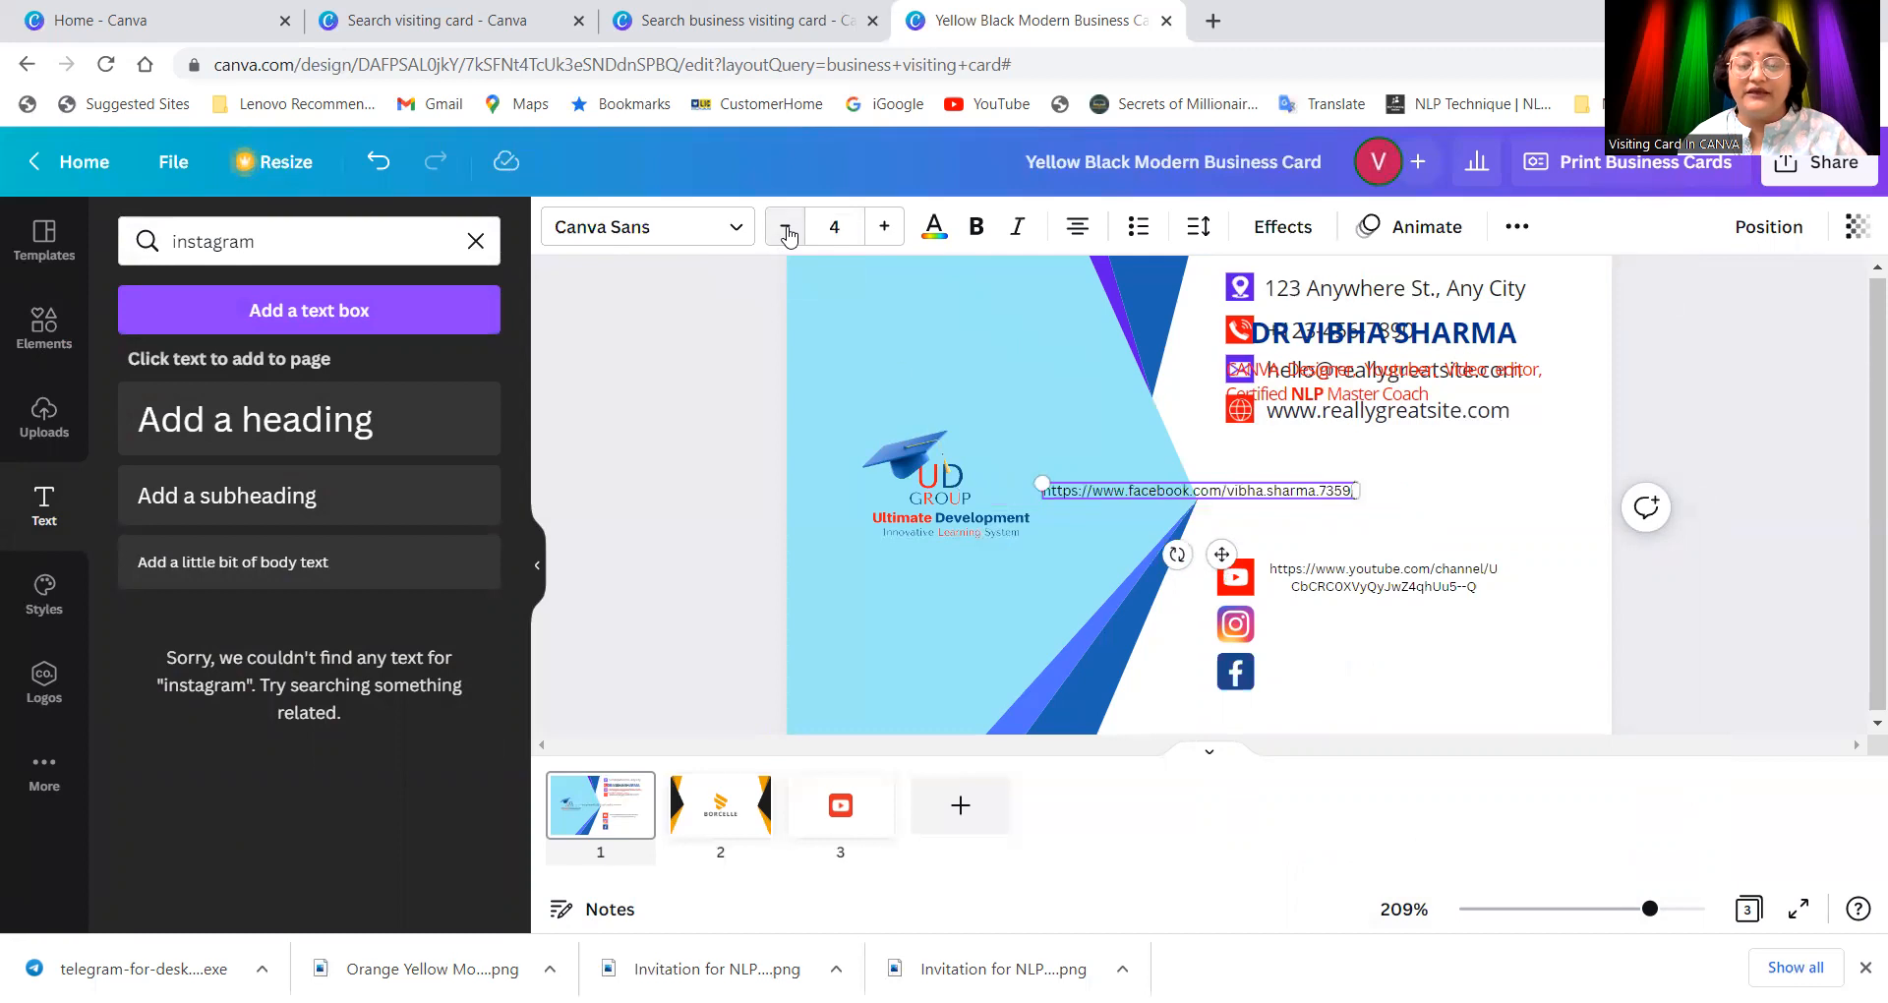
Step: Position the Facebook link level with the Facebook icon, below the YouTube link
left_click_drag(1273, 491, 1497, 634)
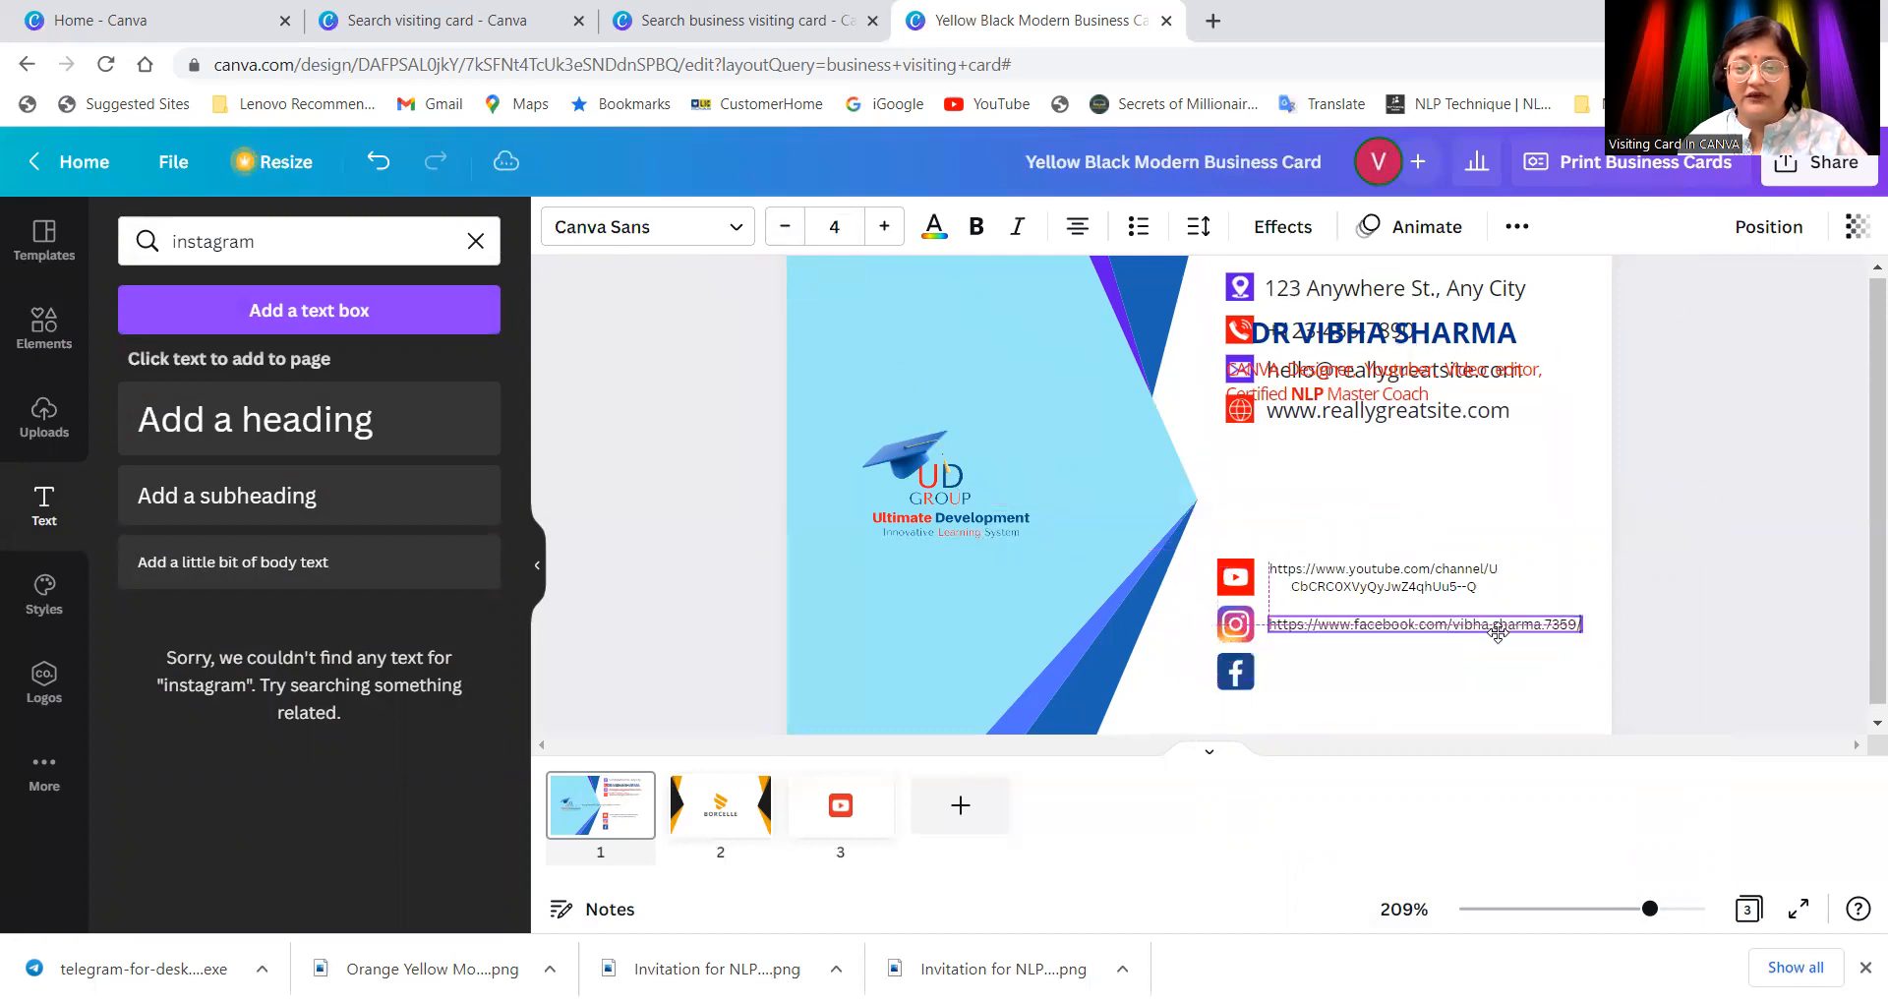
left_click(1475, 678)
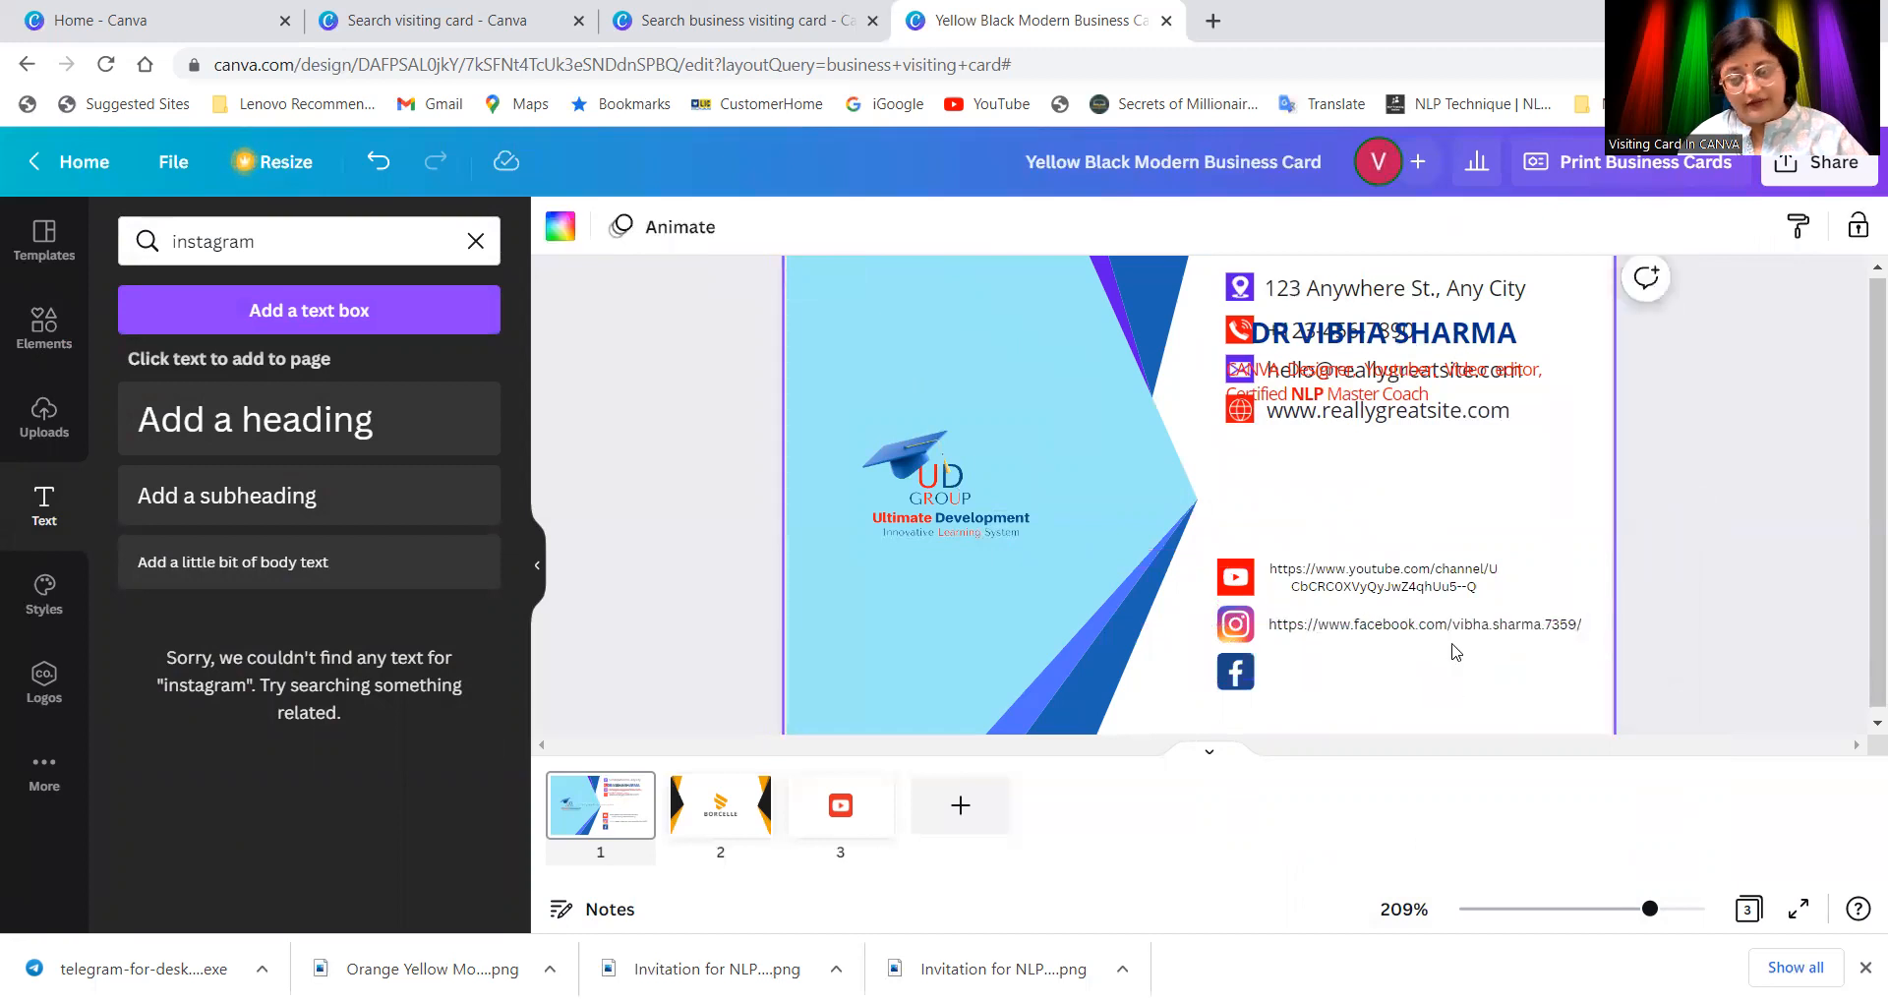
left_click(1377, 625)
left_click(1543, 688)
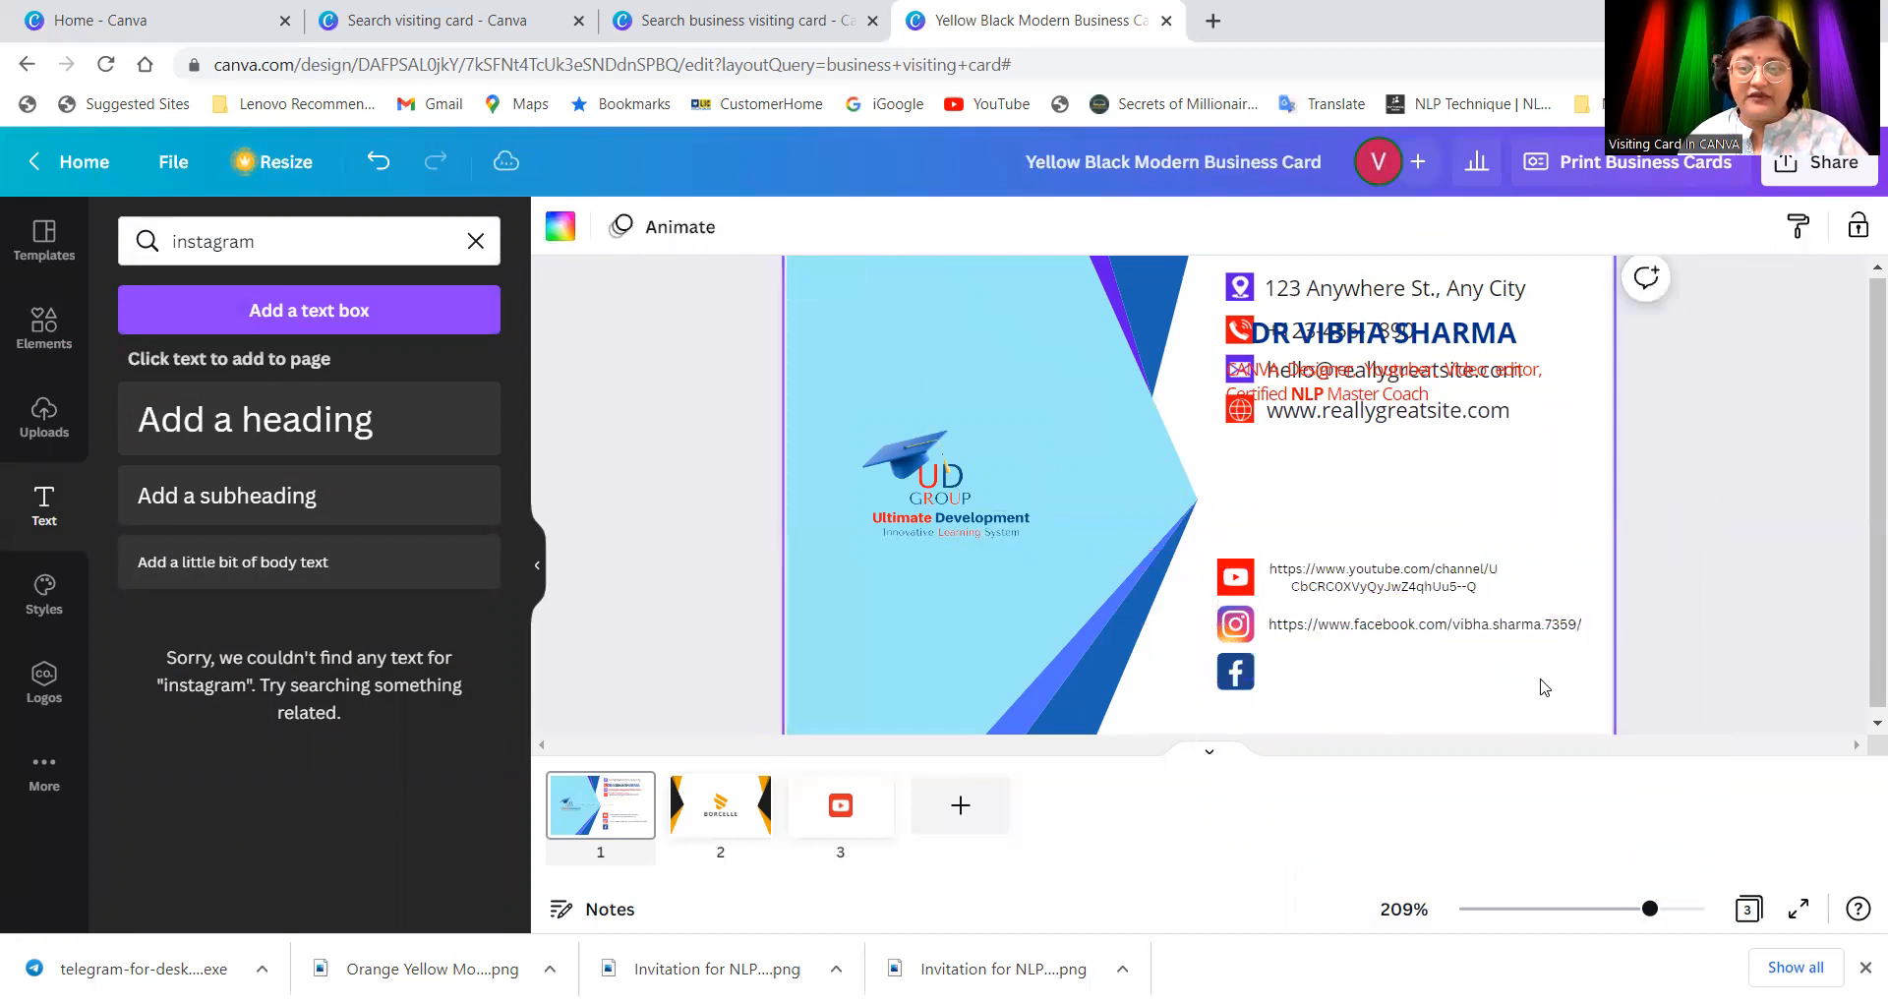
left_click_drag(1399, 628, 1395, 672)
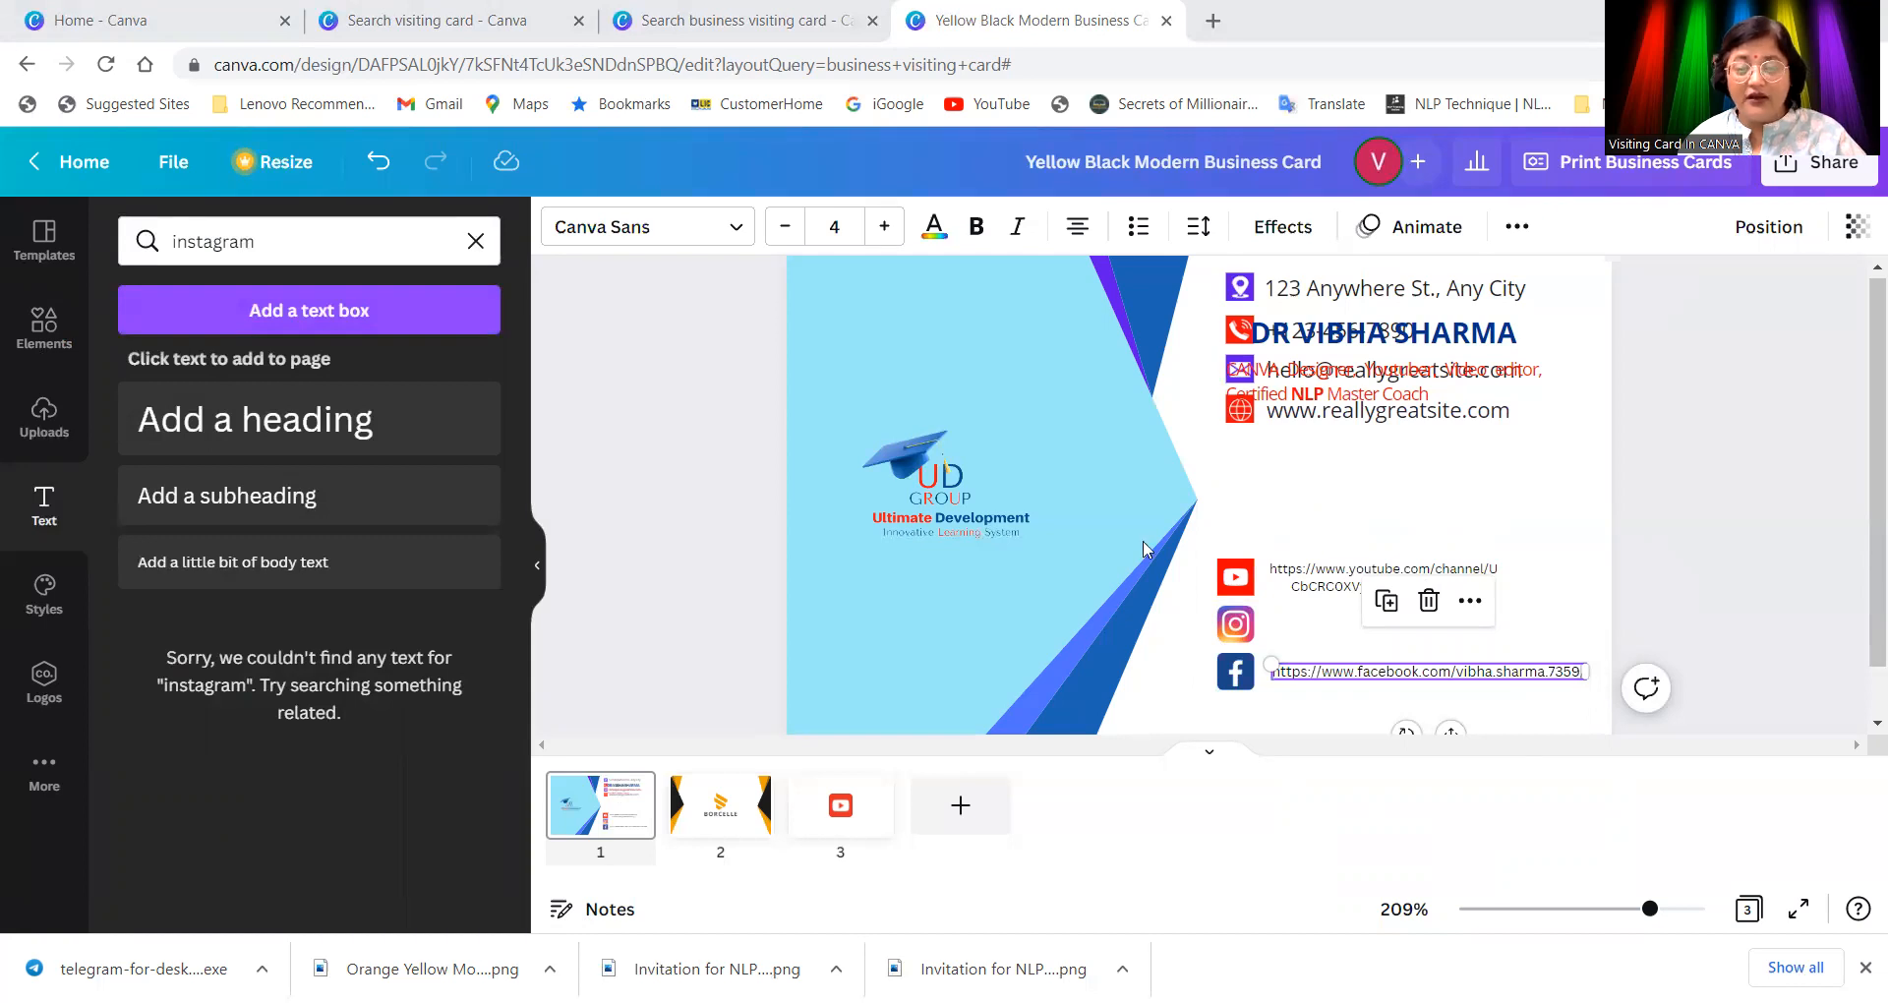
left_click(1295, 627)
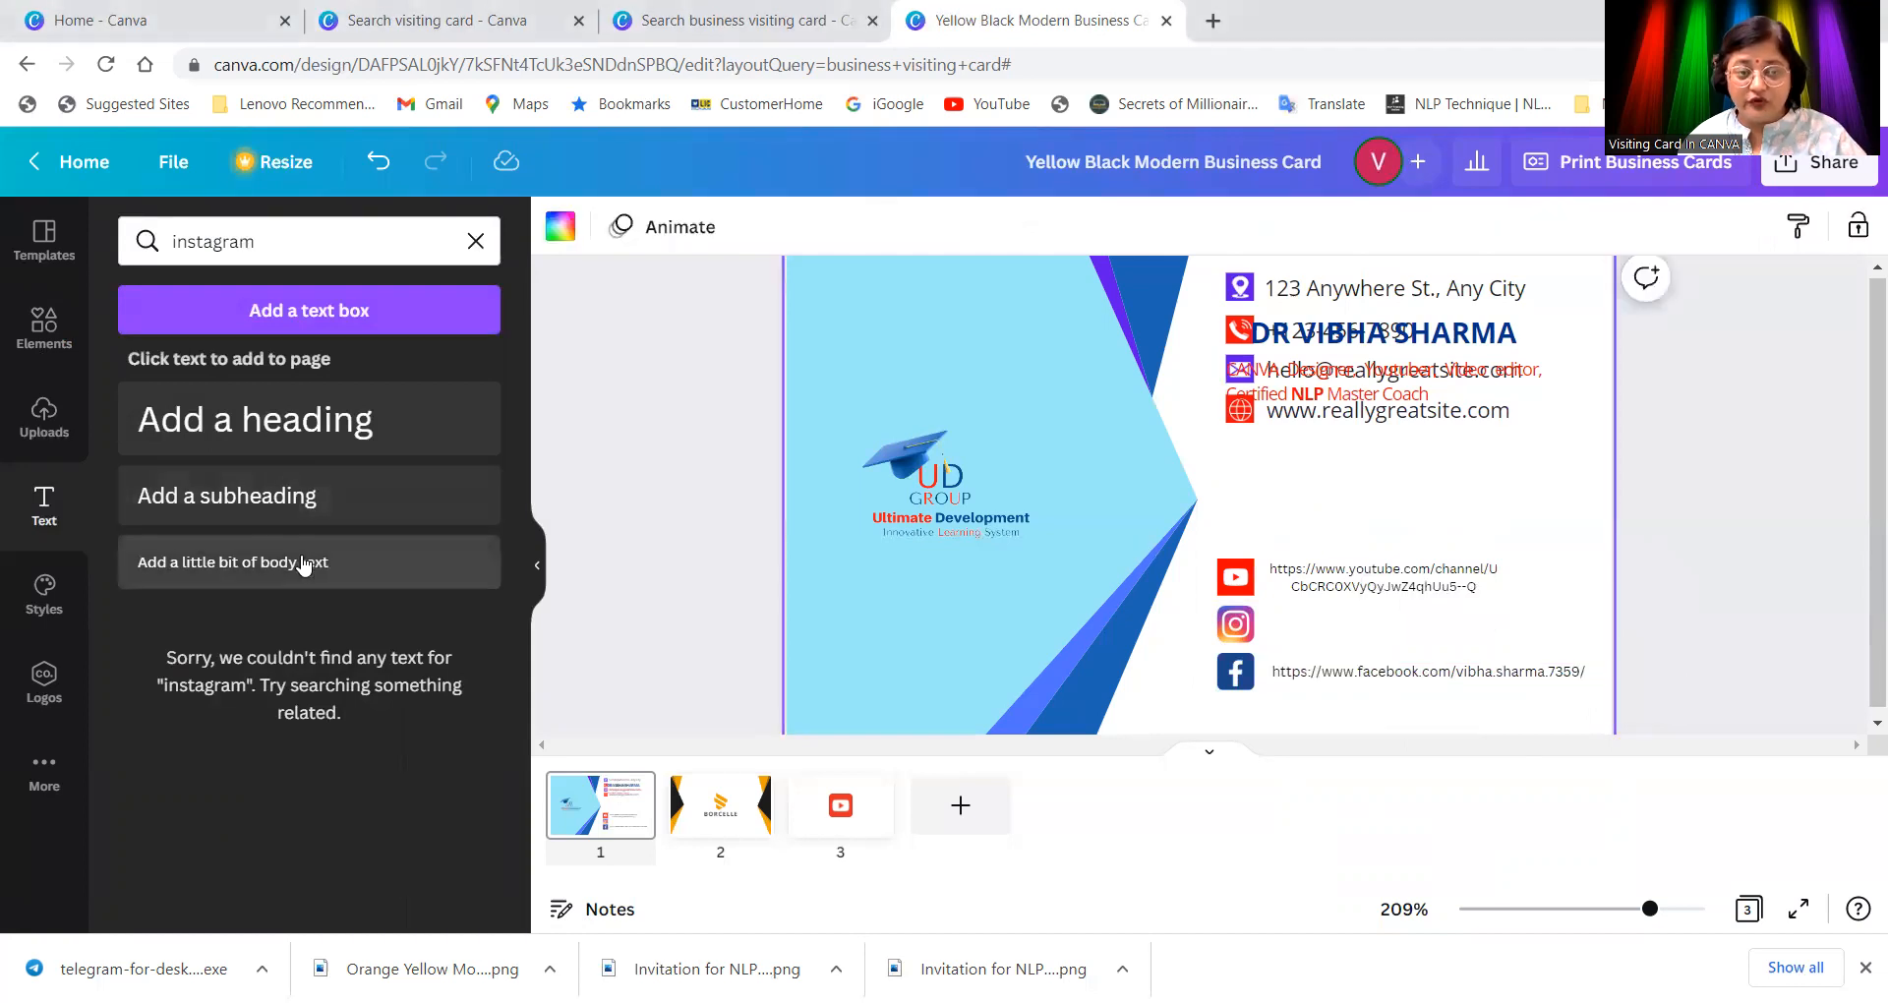
Step: Add a new text box with the pasted Instagram URL, removing the extra duplicate copy
right_click(1333, 508)
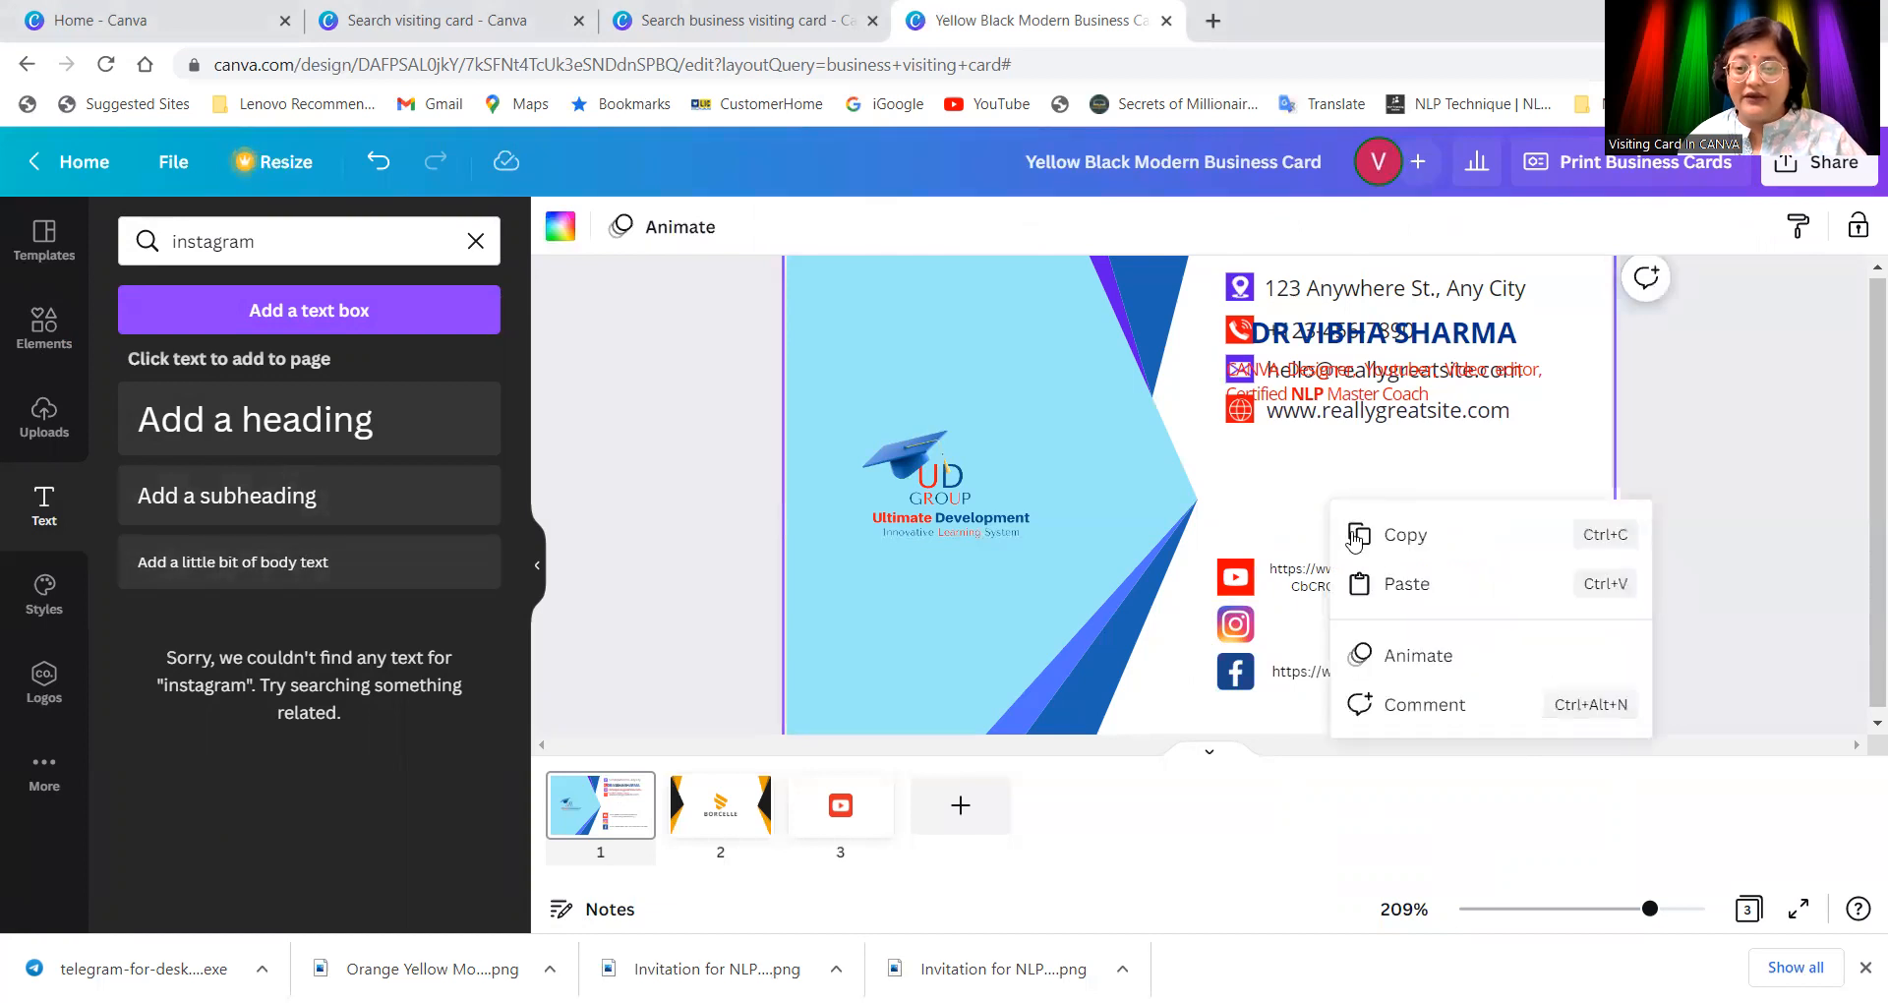
left_click(1396, 586)
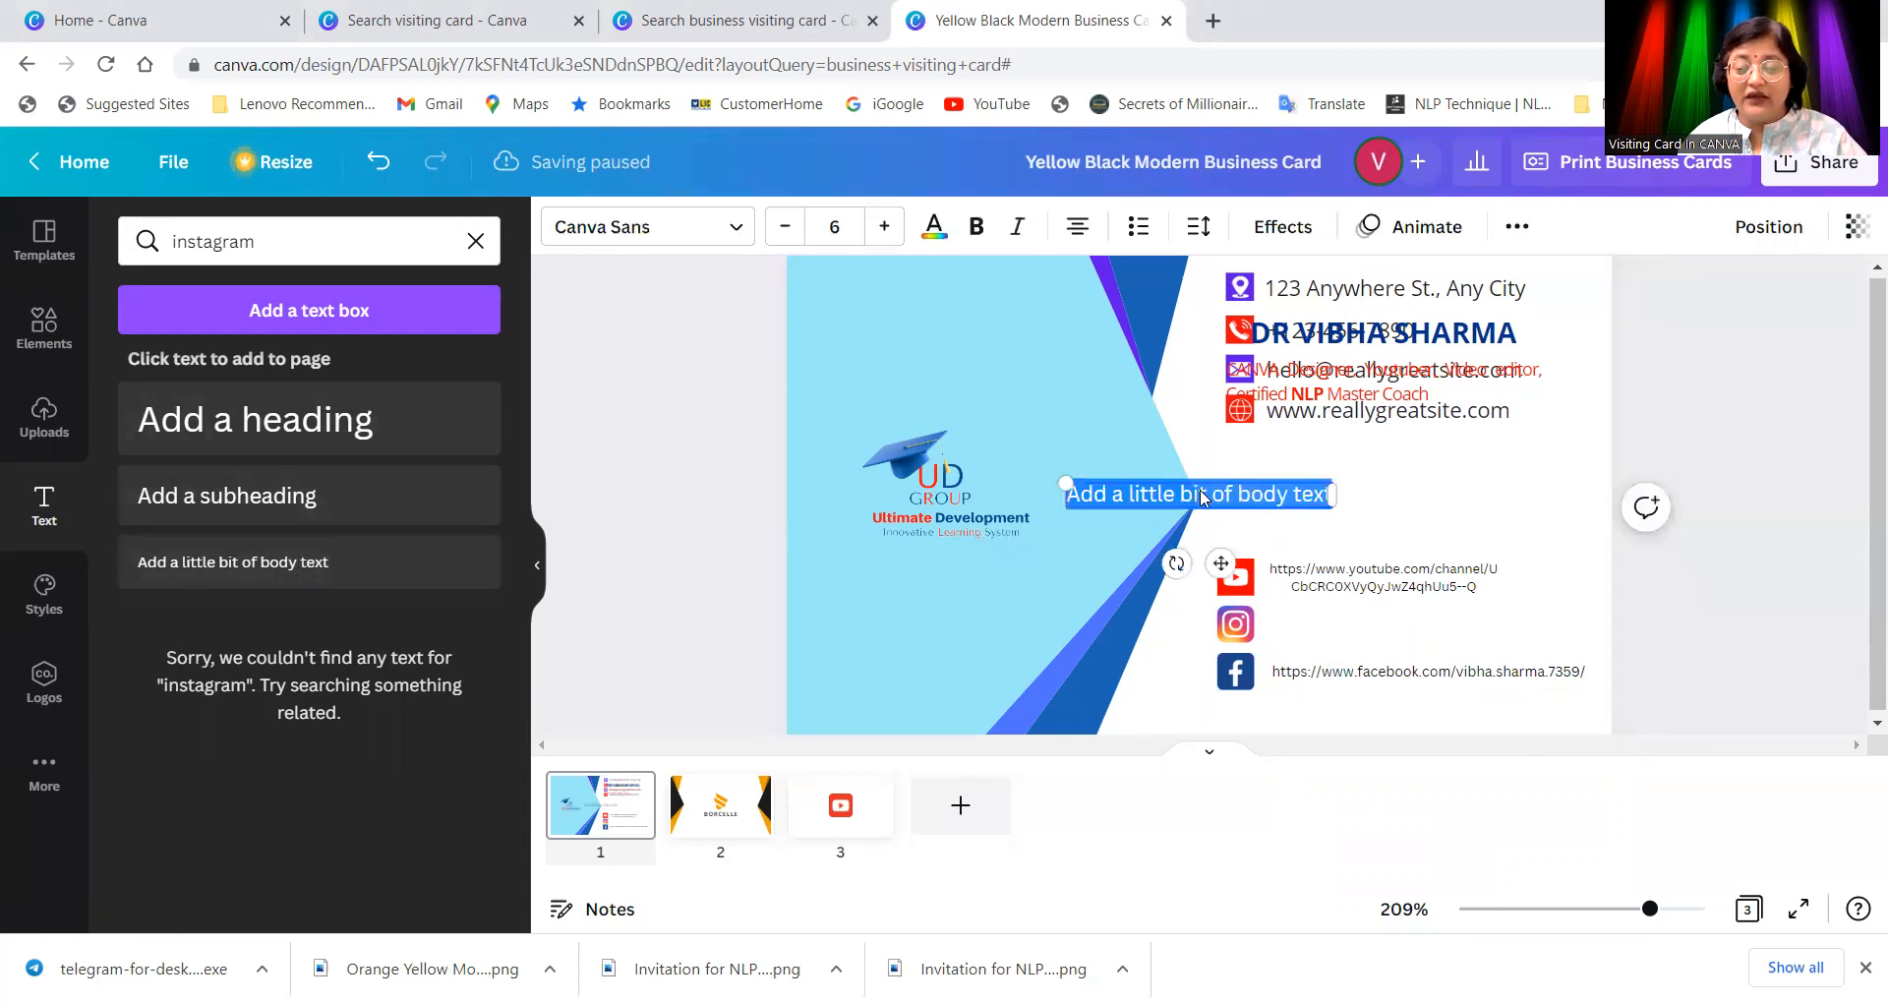
right_click(1202, 497)
left_click(1266, 624)
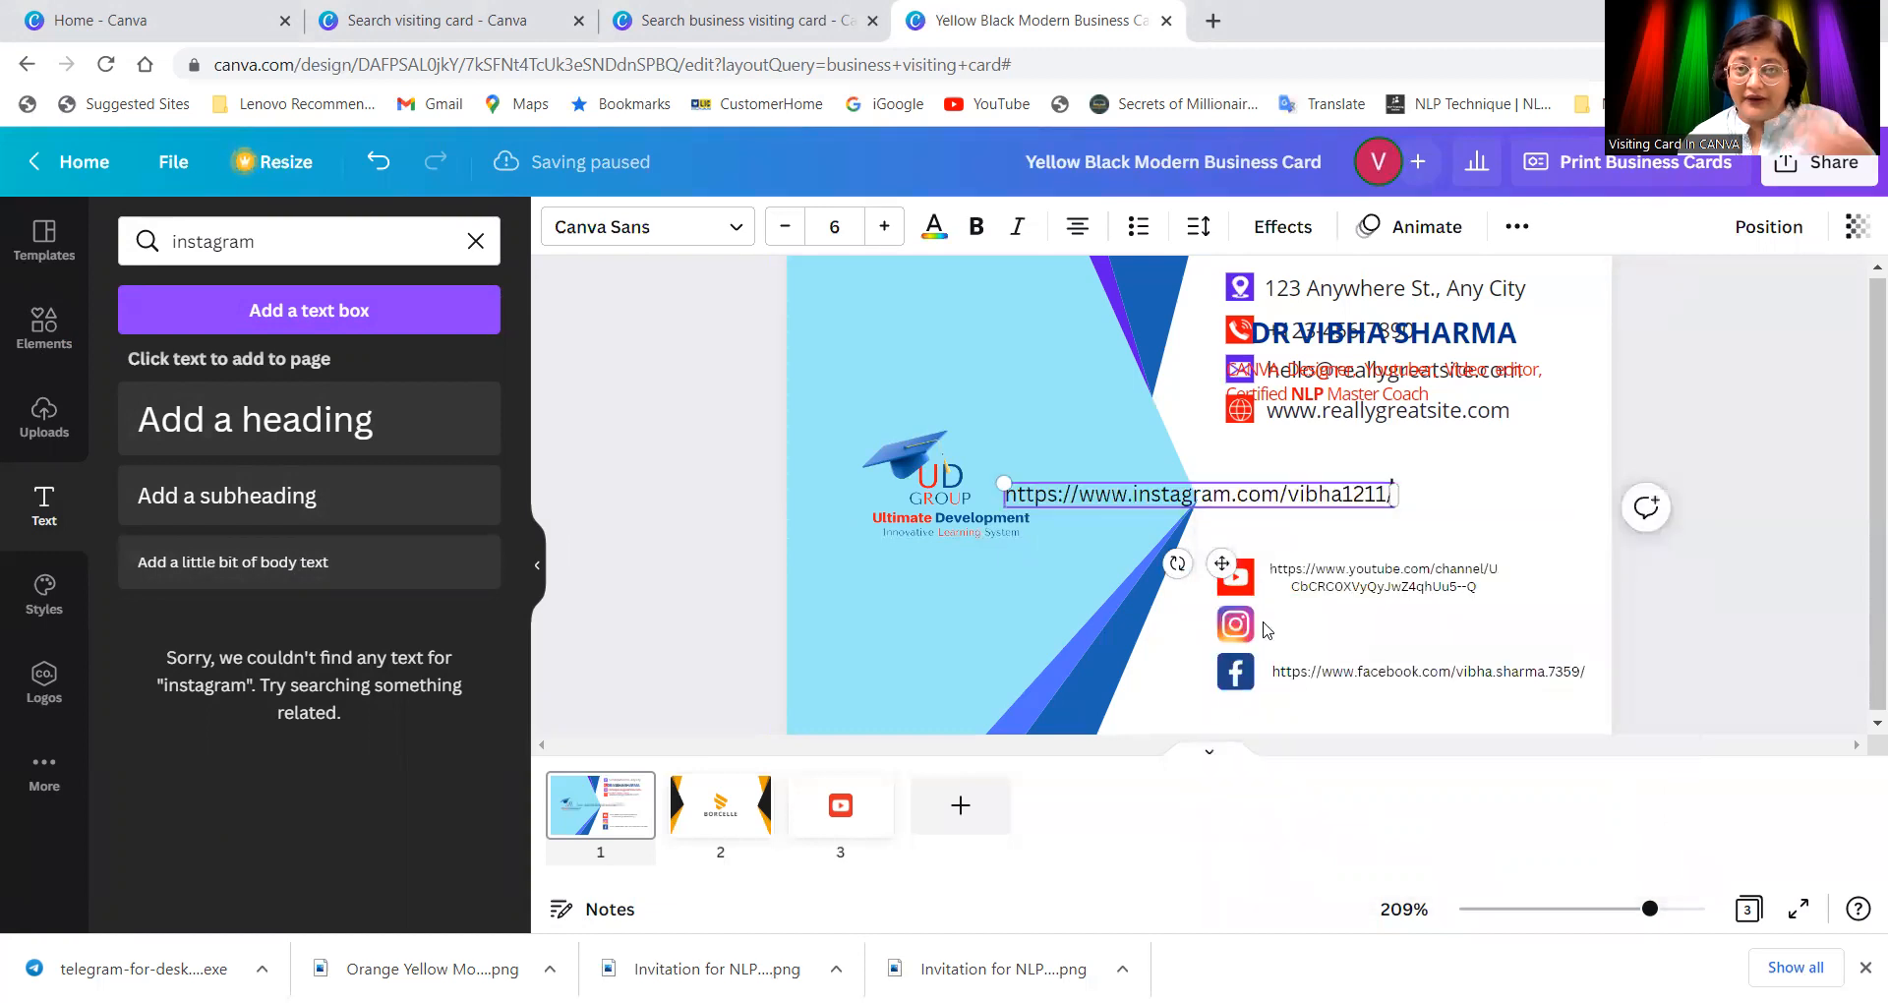
key("ctrl+v")
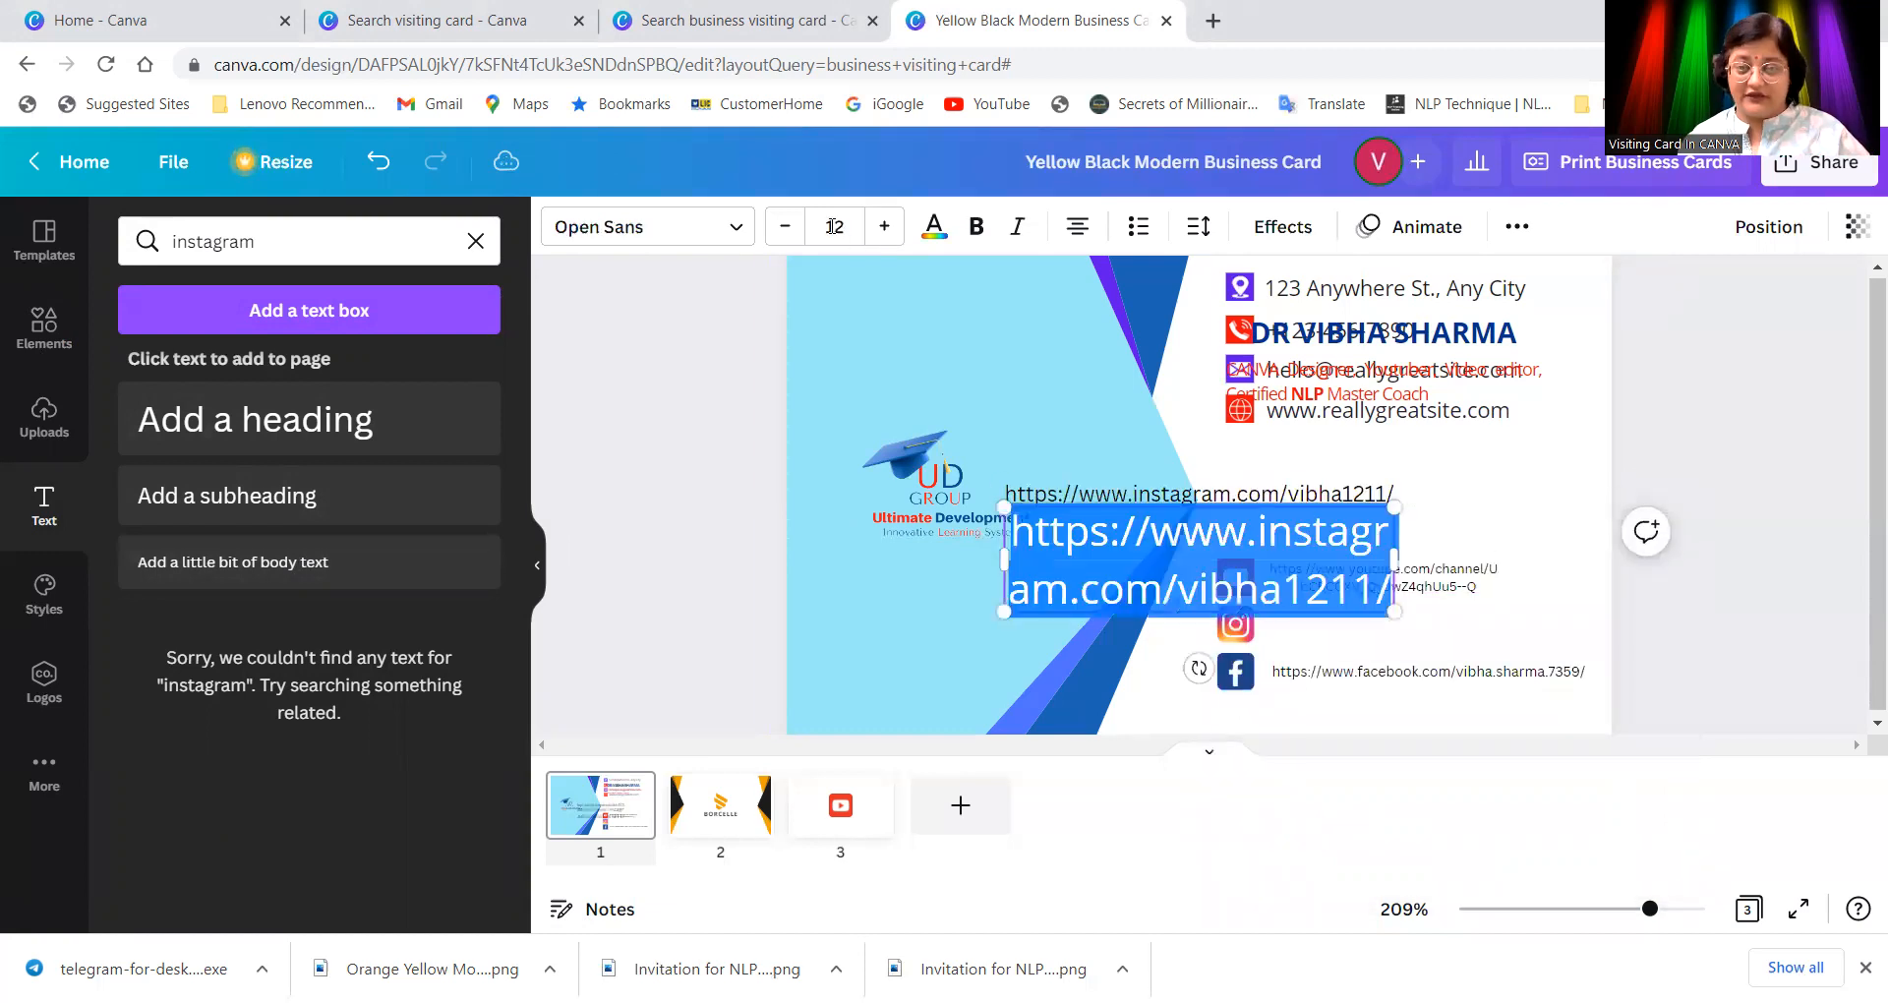
left_click(784, 227)
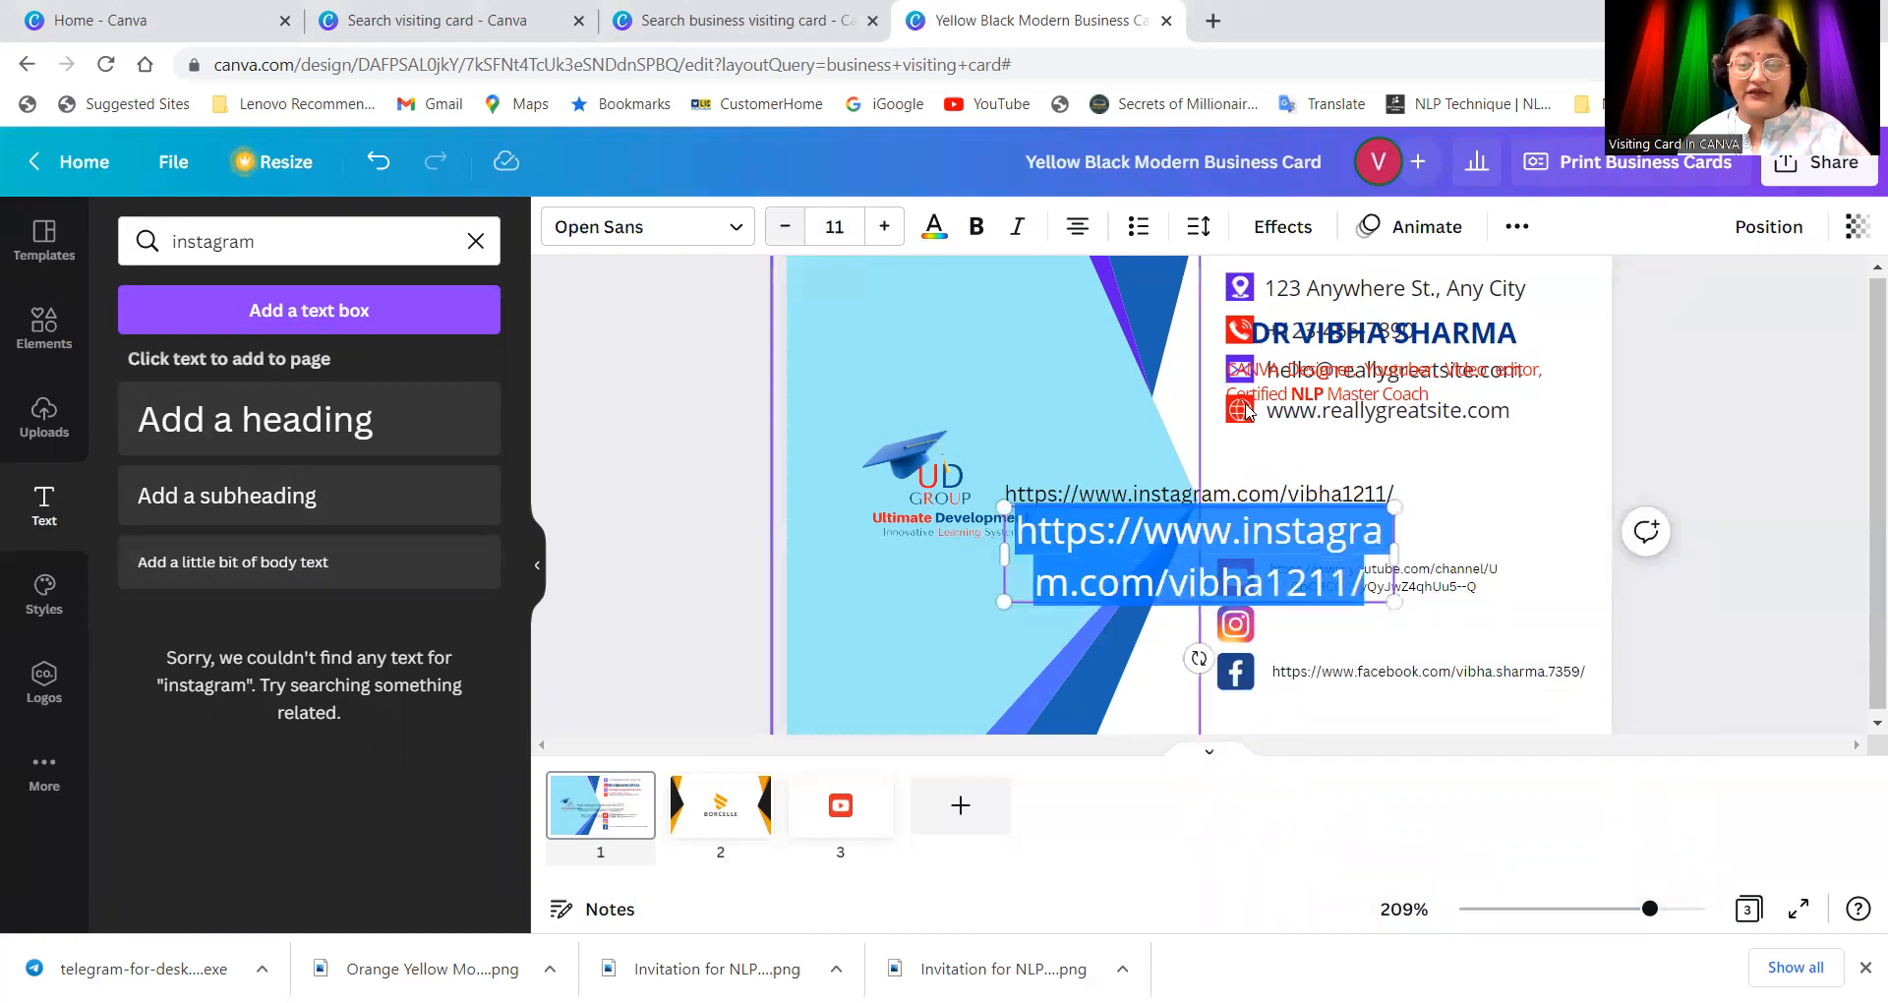
key("BackSpace")
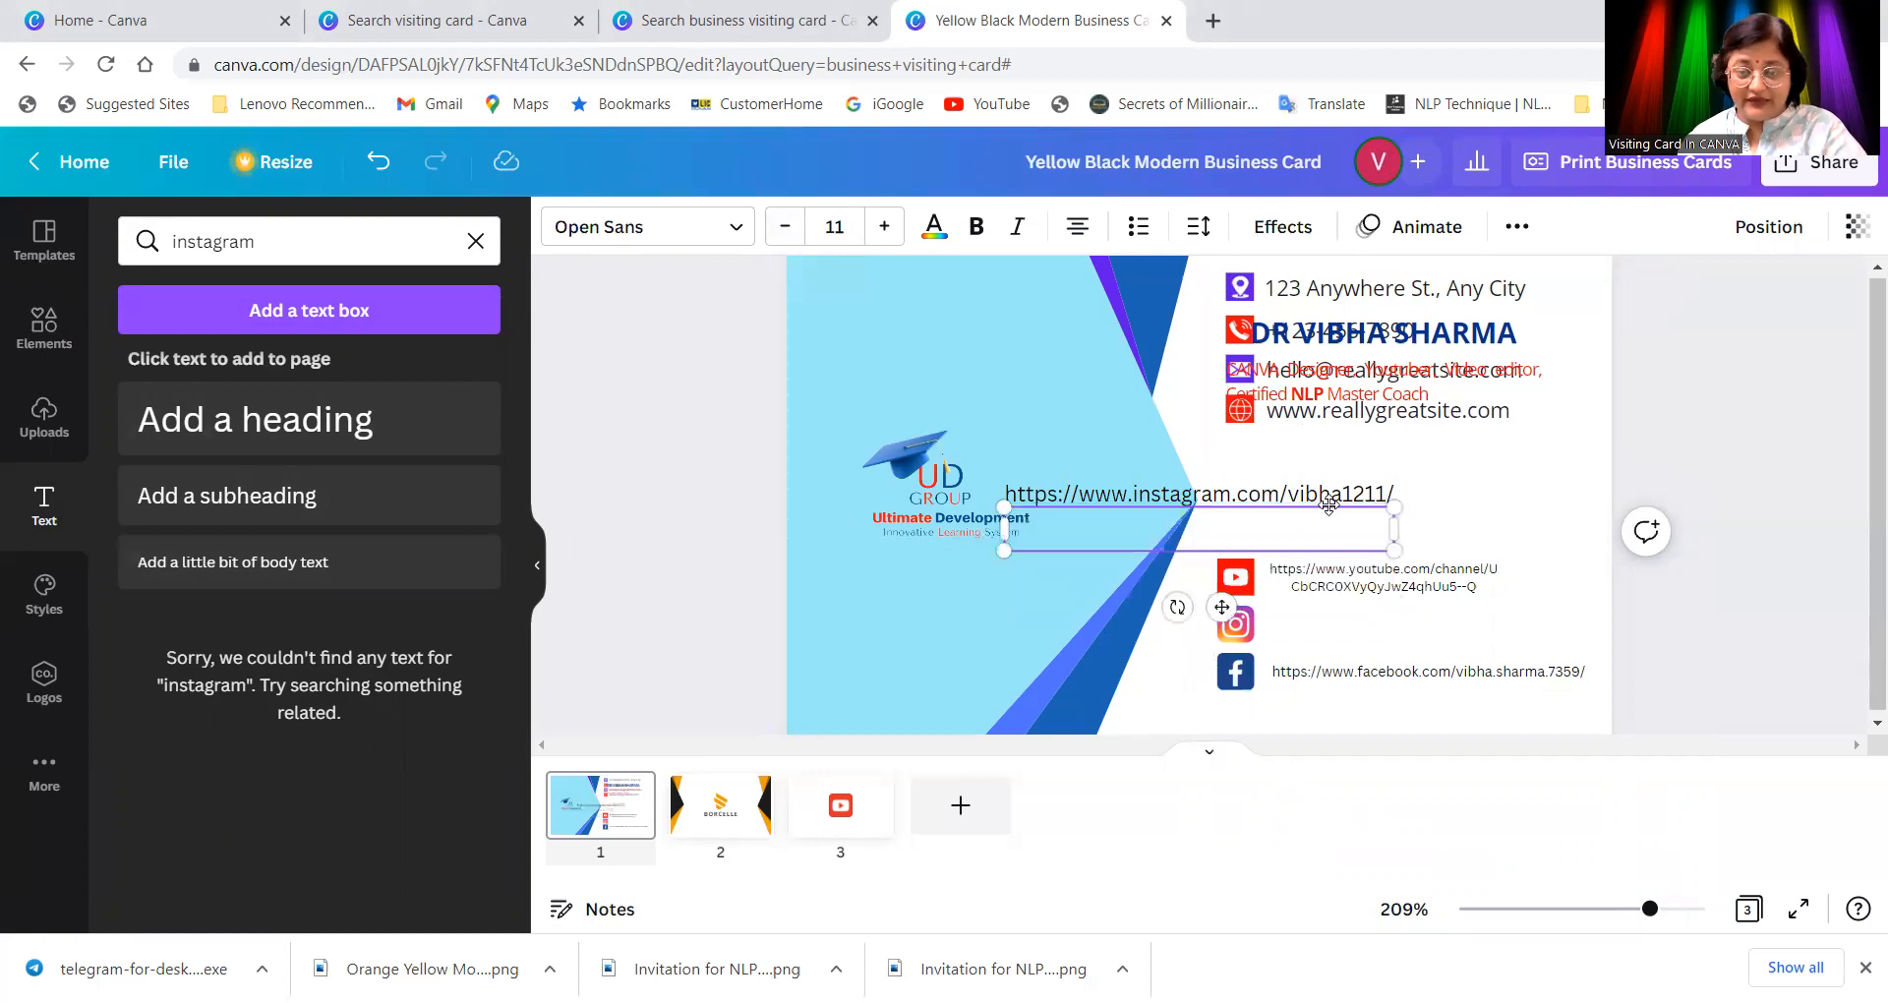
left_click(1359, 512)
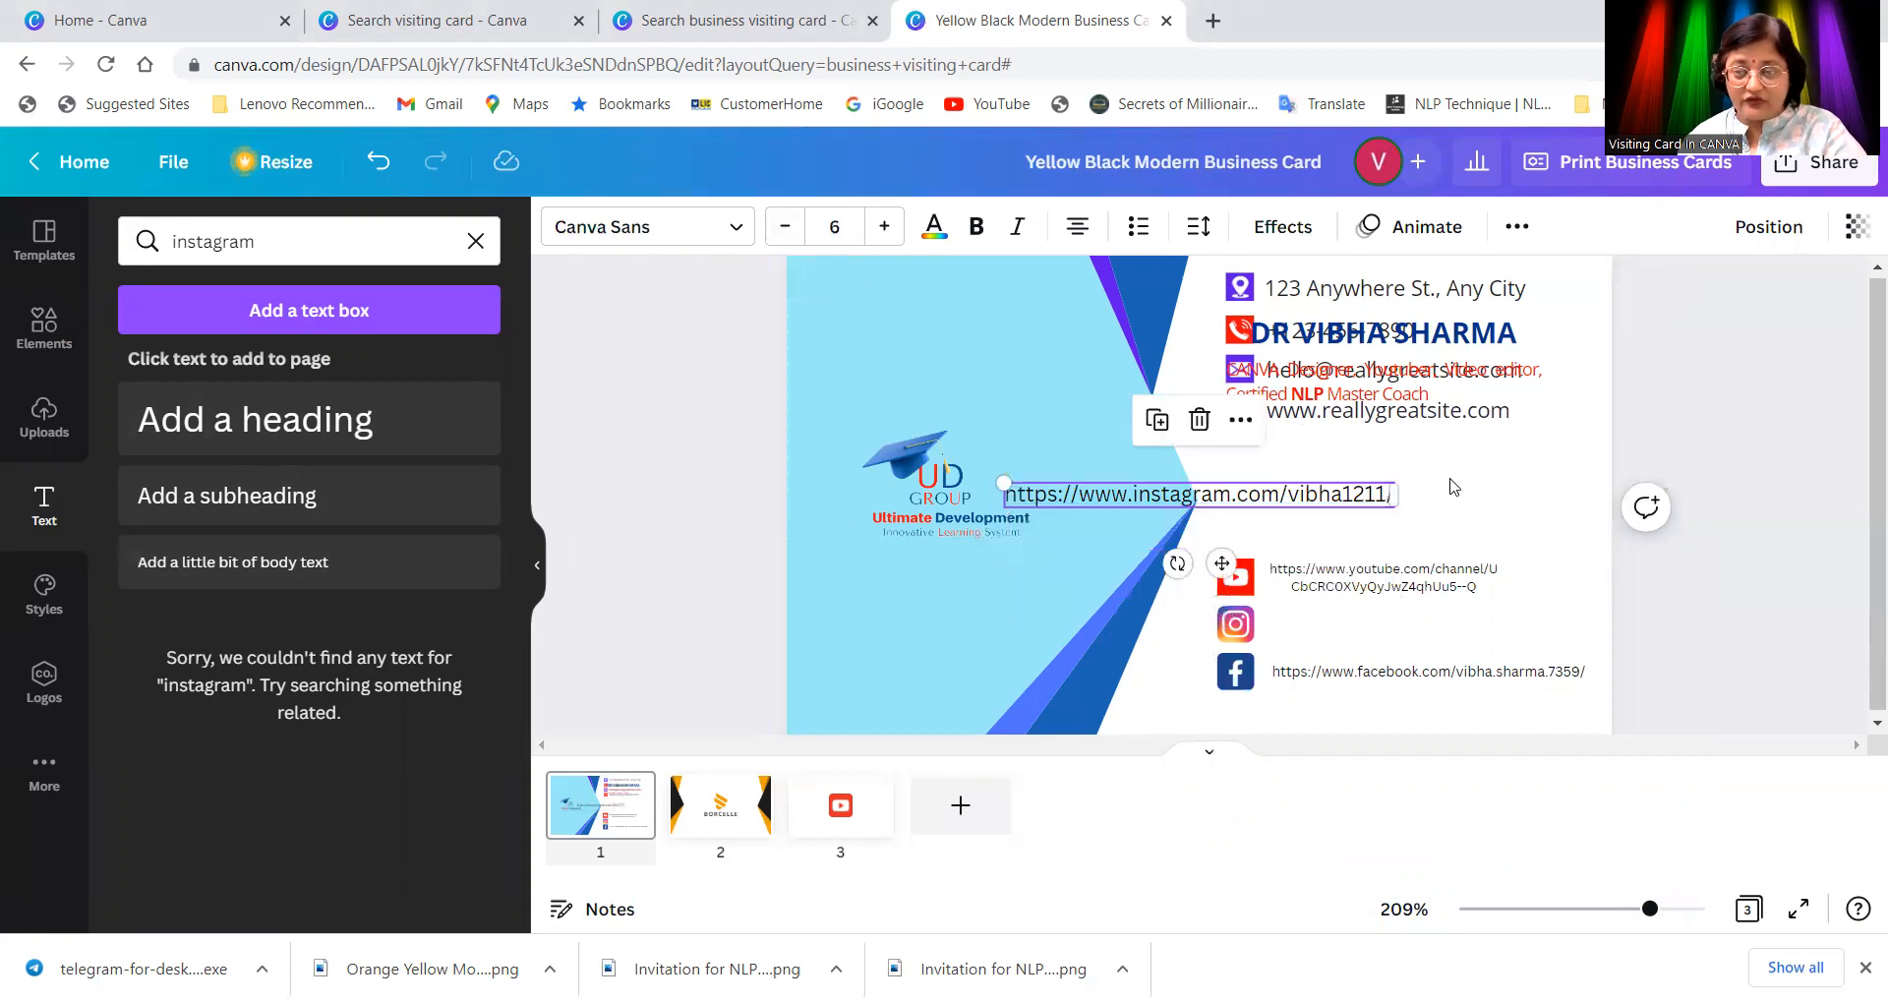
Step: Shrink the Instagram link to size 4 and place it beside the Instagram icon
left_click(1355, 508)
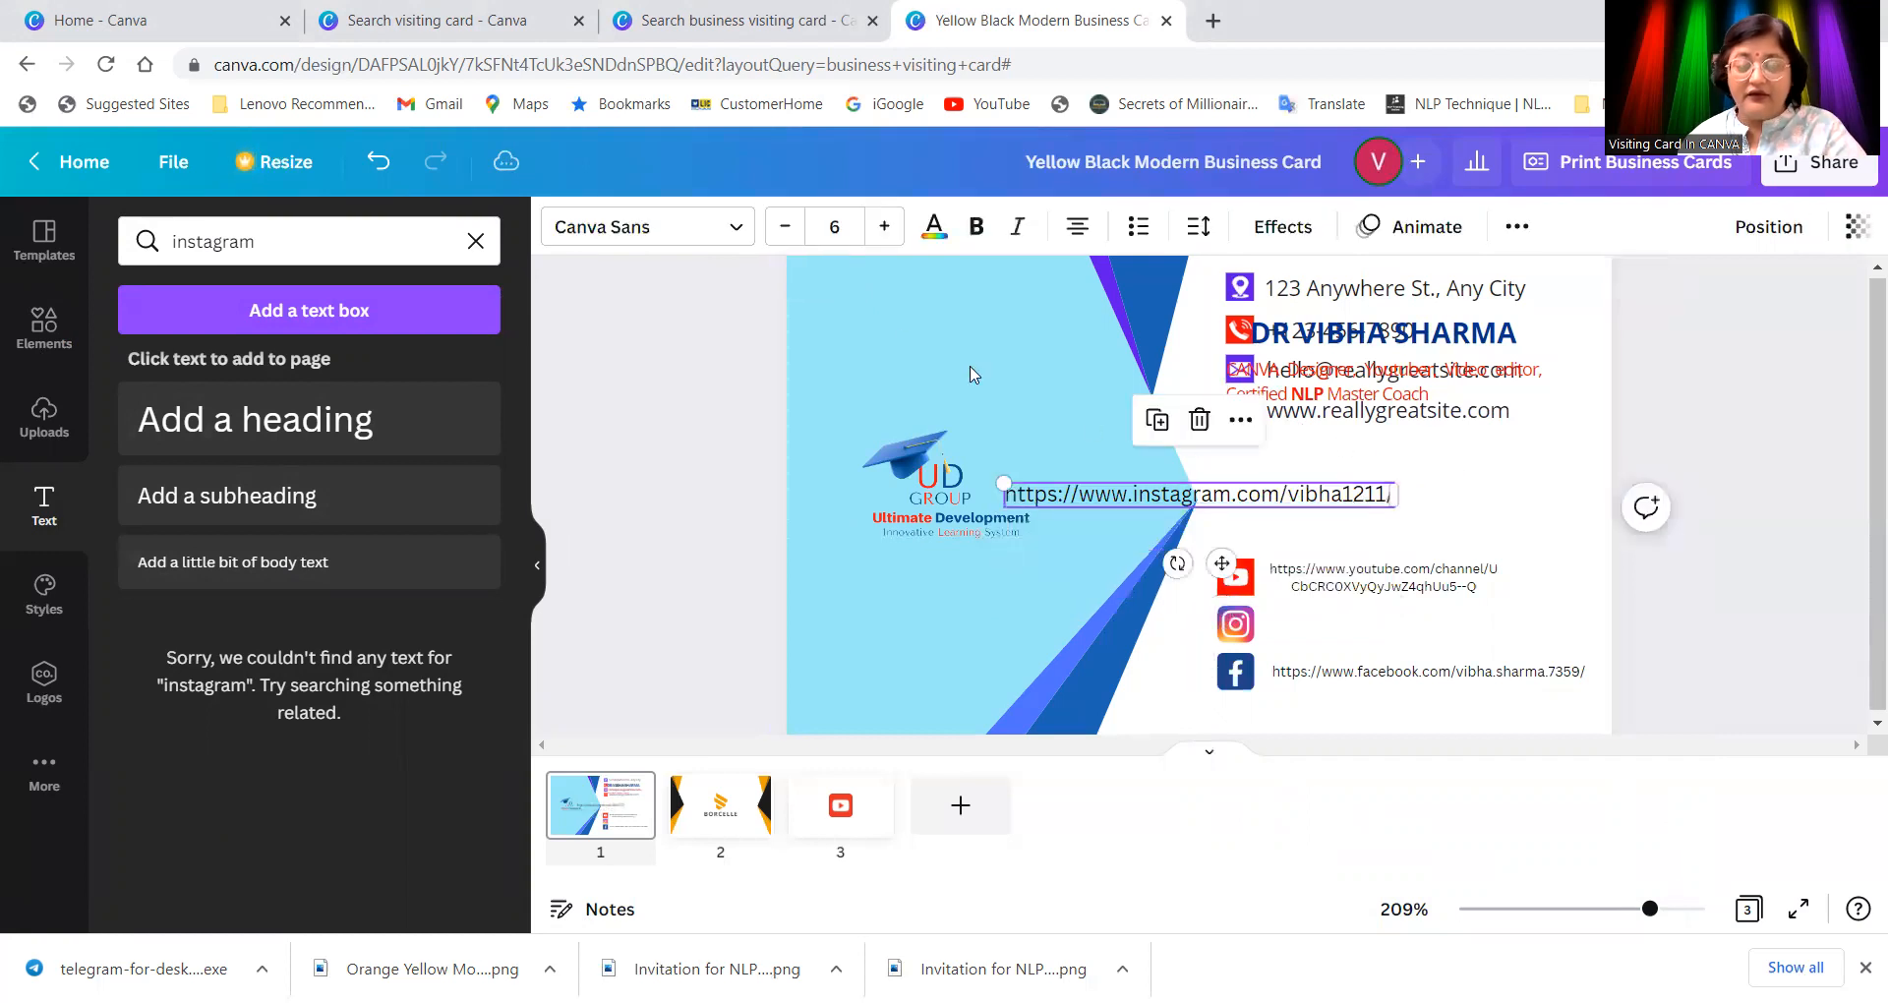
left_click(784, 227)
left_click(784, 227)
left_click_drag(1256, 491, 1450, 626)
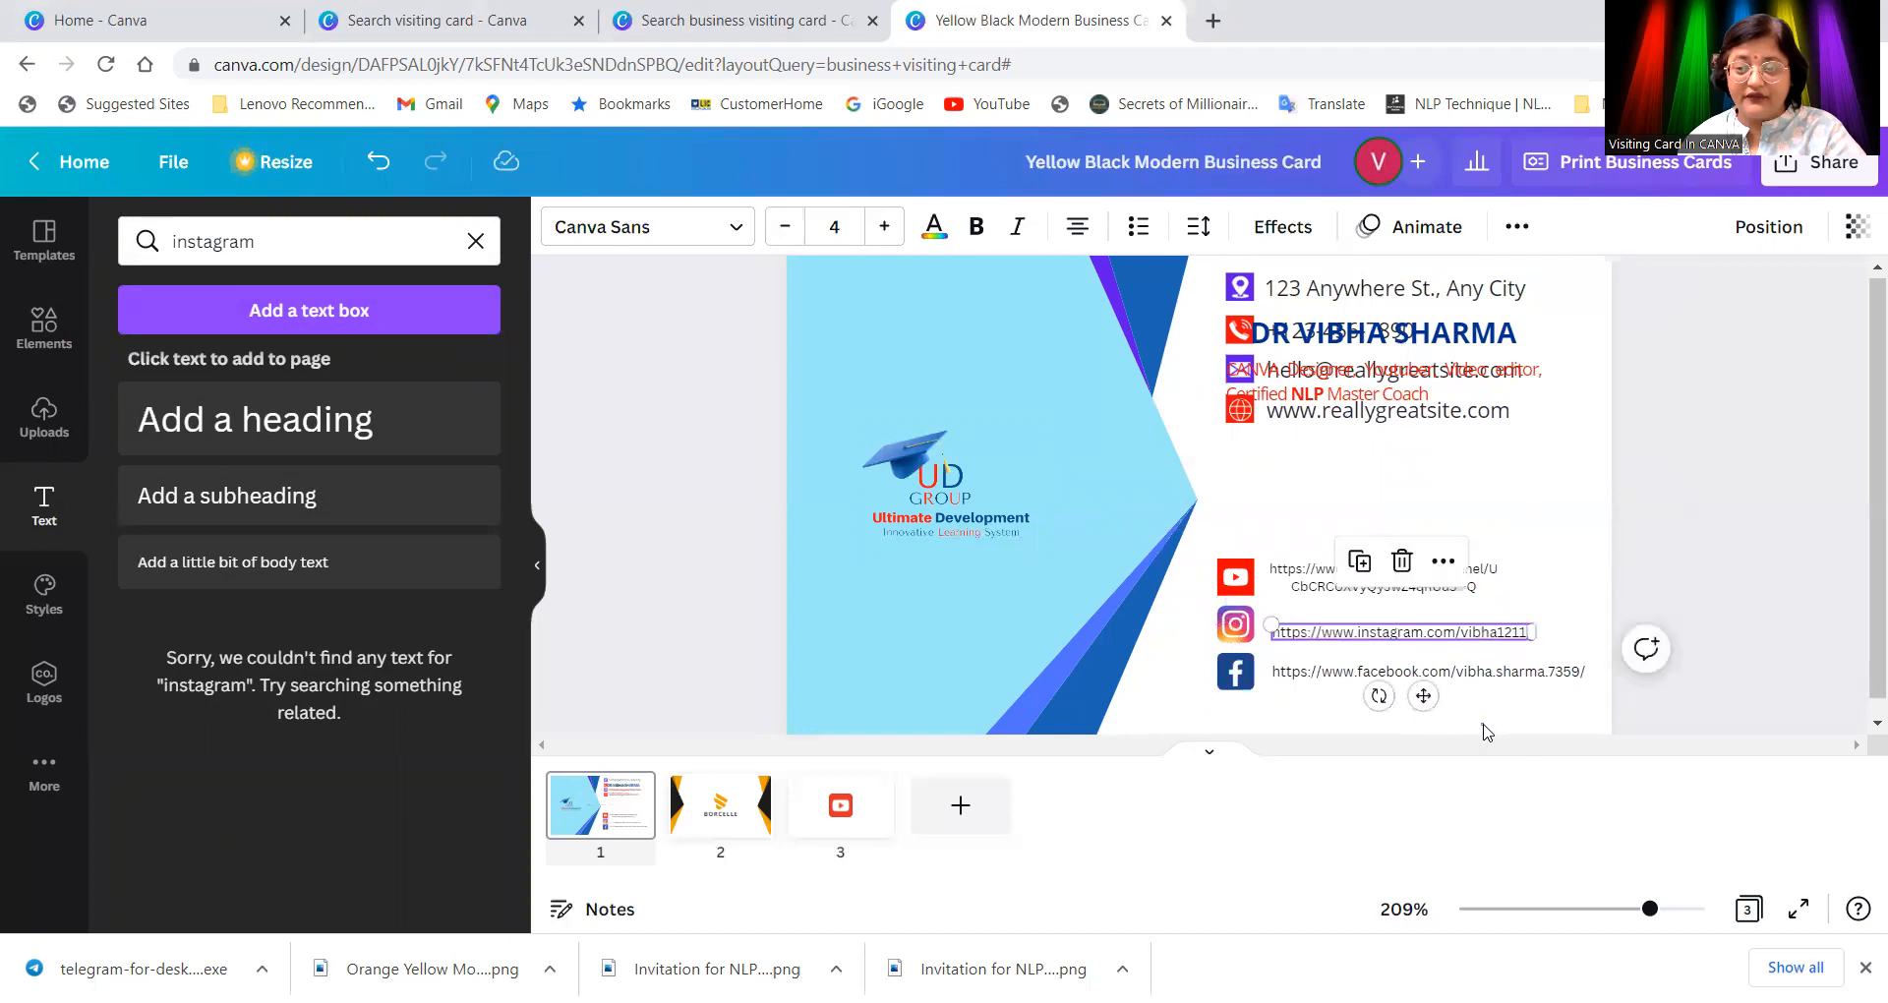
left_click(1474, 729)
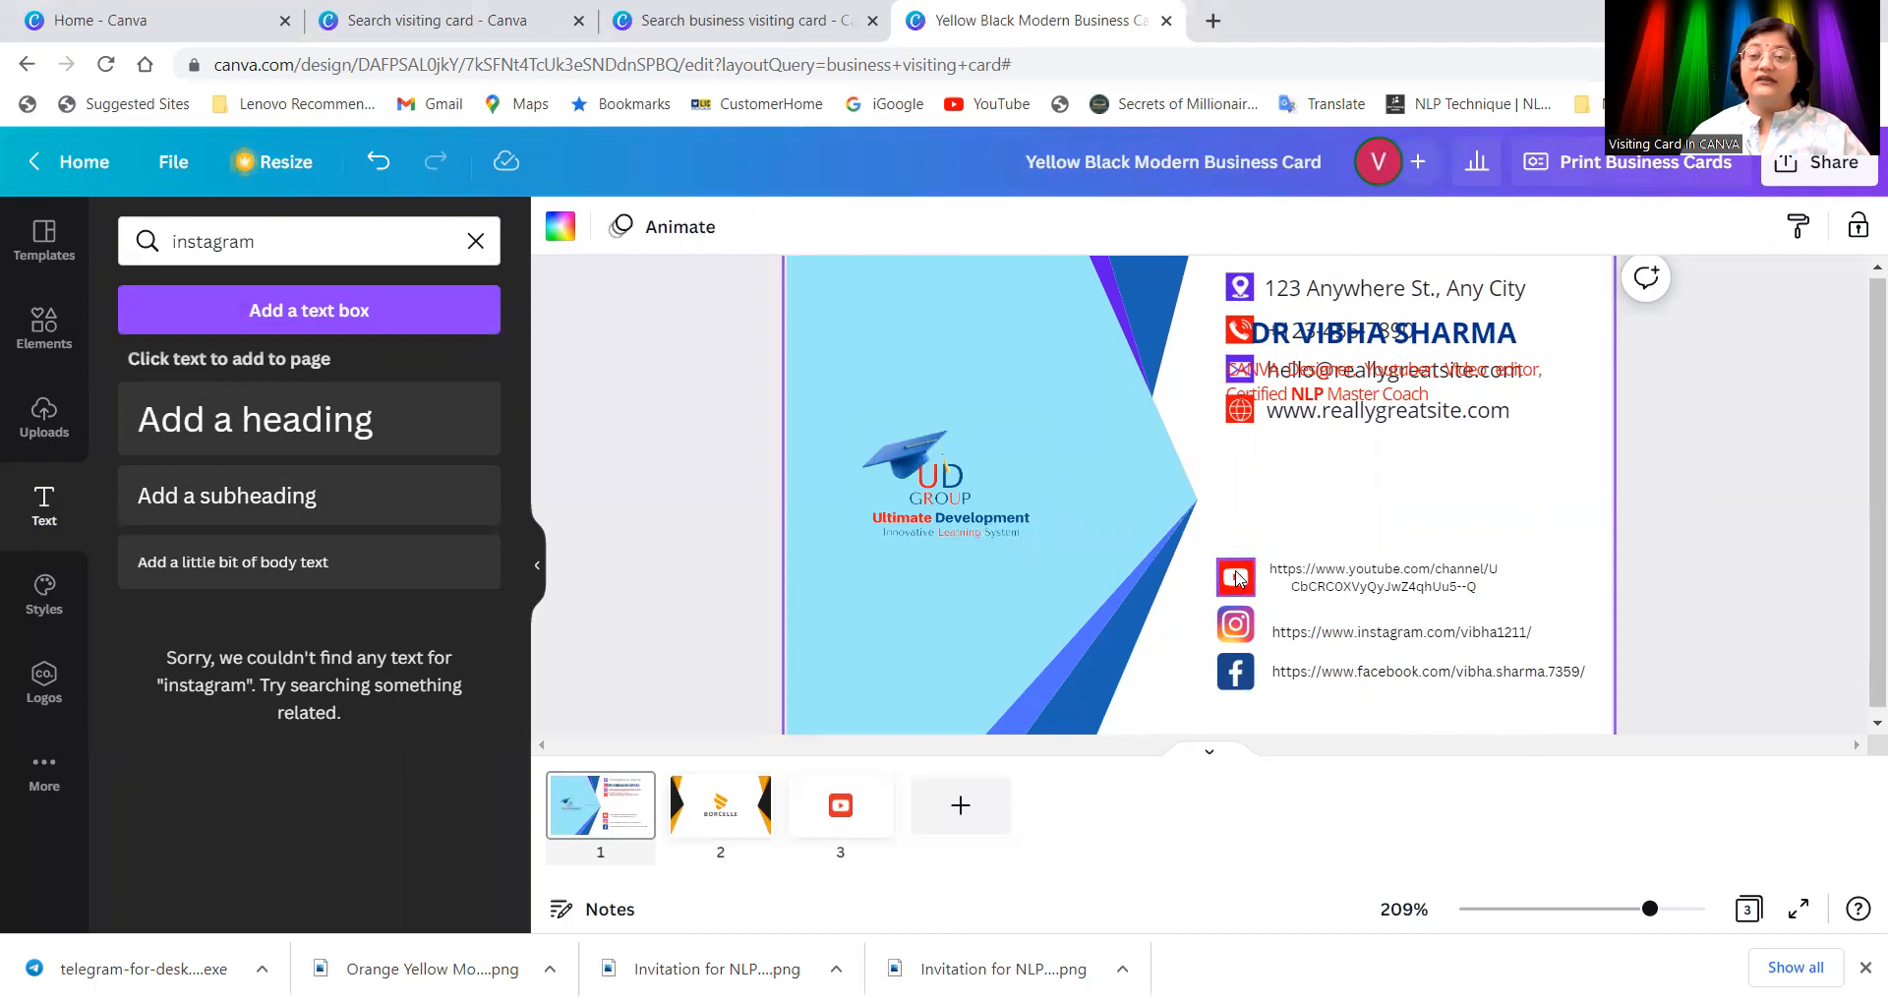
Step: Delete the address line from the contact details
left_click_drag(1375, 289, 1399, 442)
key("Delete")
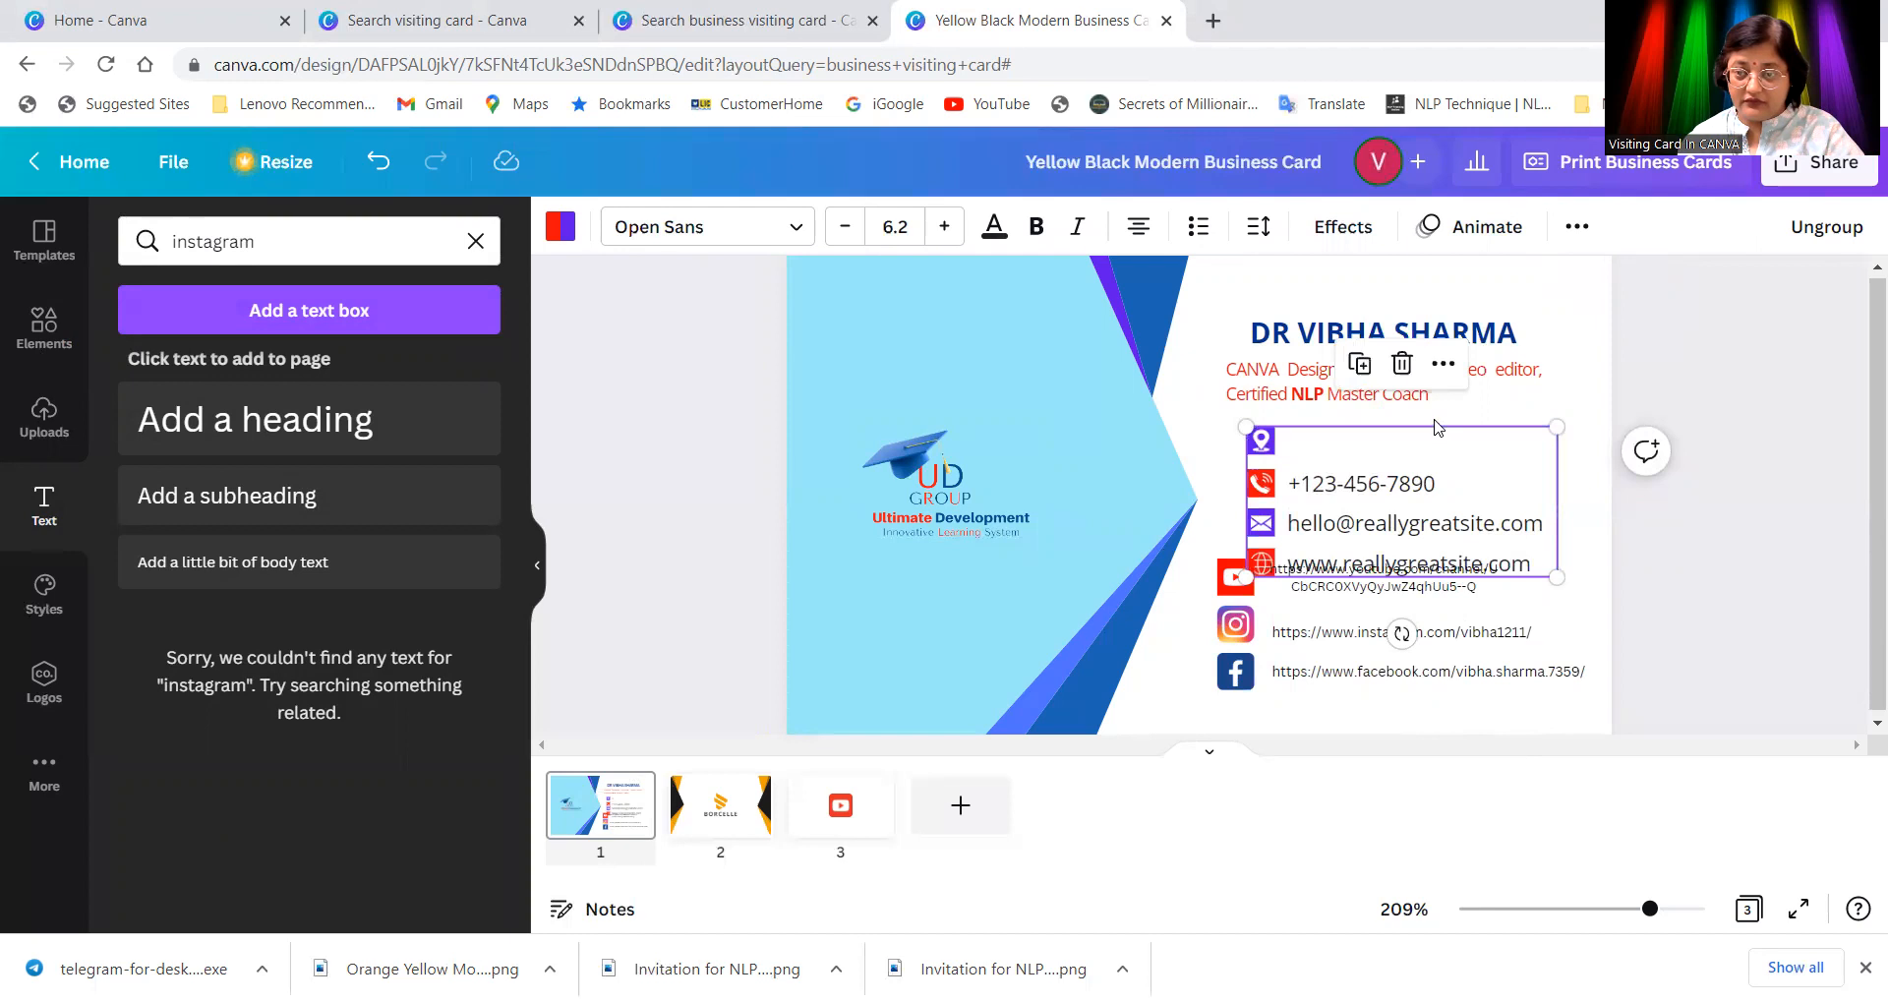
left_click(1483, 409)
Step: Recolour the tagline from red to blue, shrink it to 3.2 on one line, and centre it
left_click(1529, 393)
left_click(1548, 471)
left_click(1463, 381)
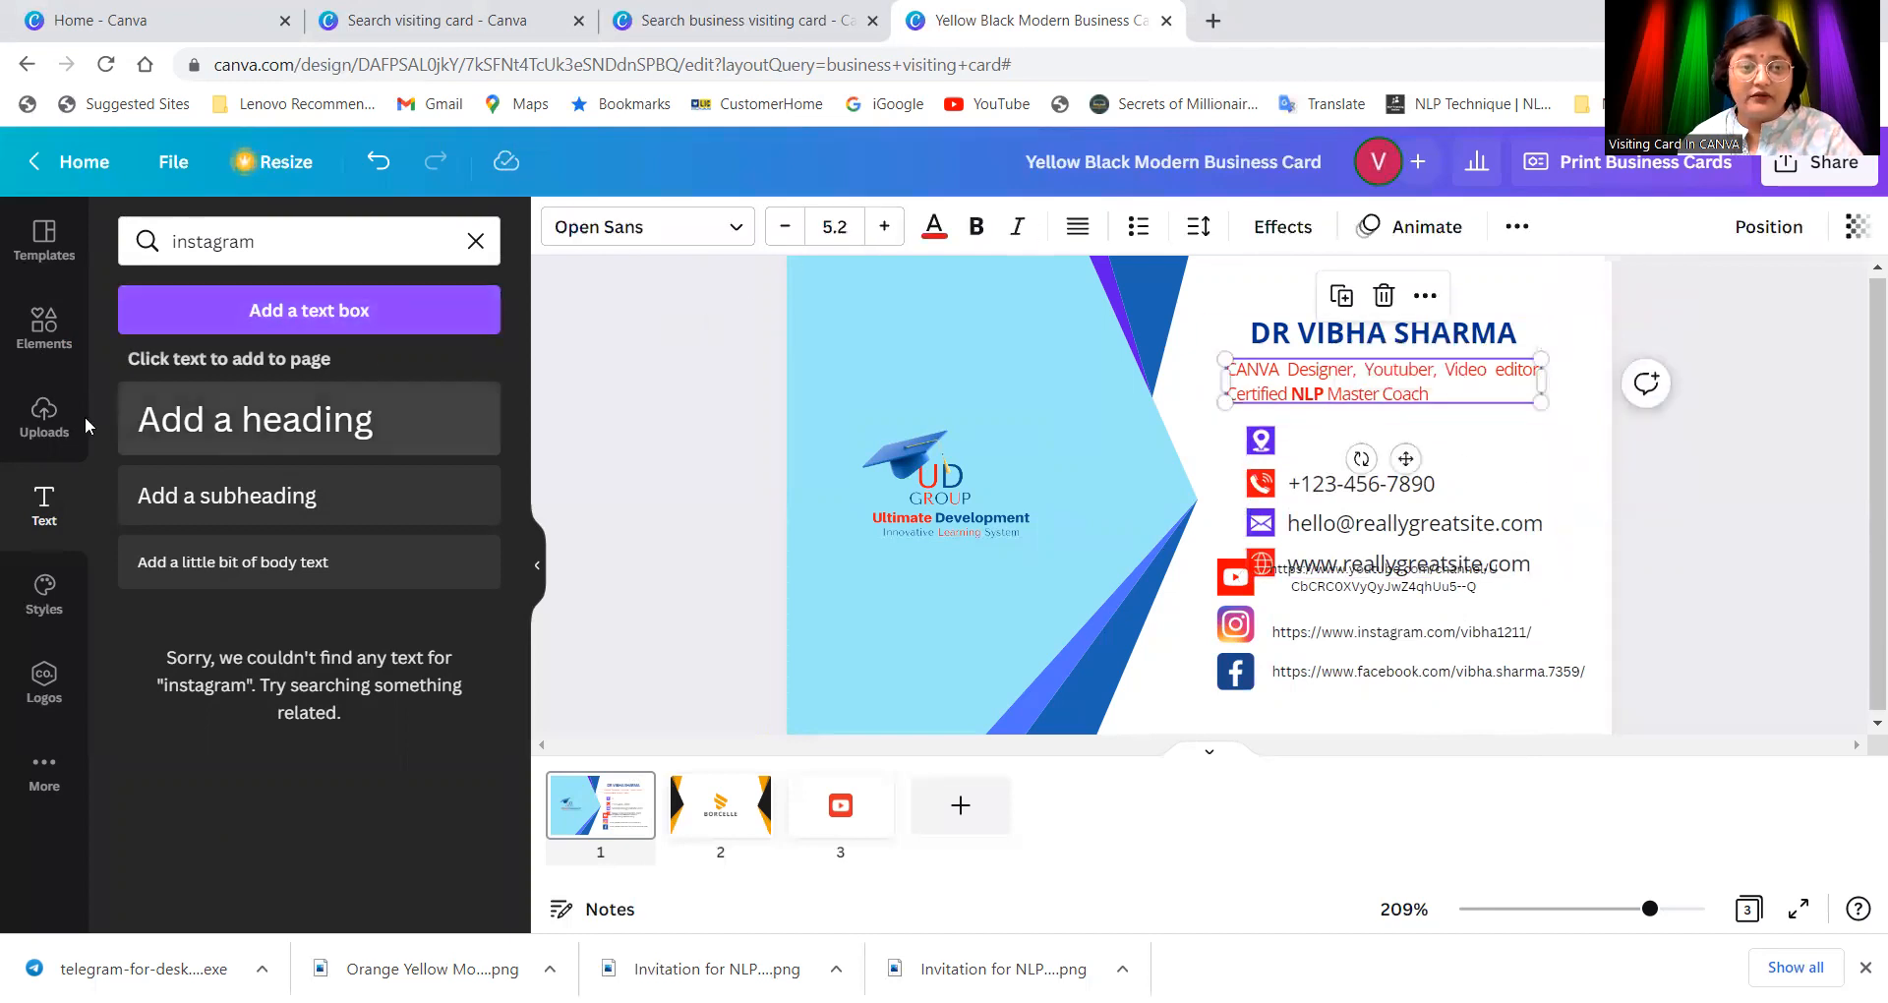
left_click(44, 509)
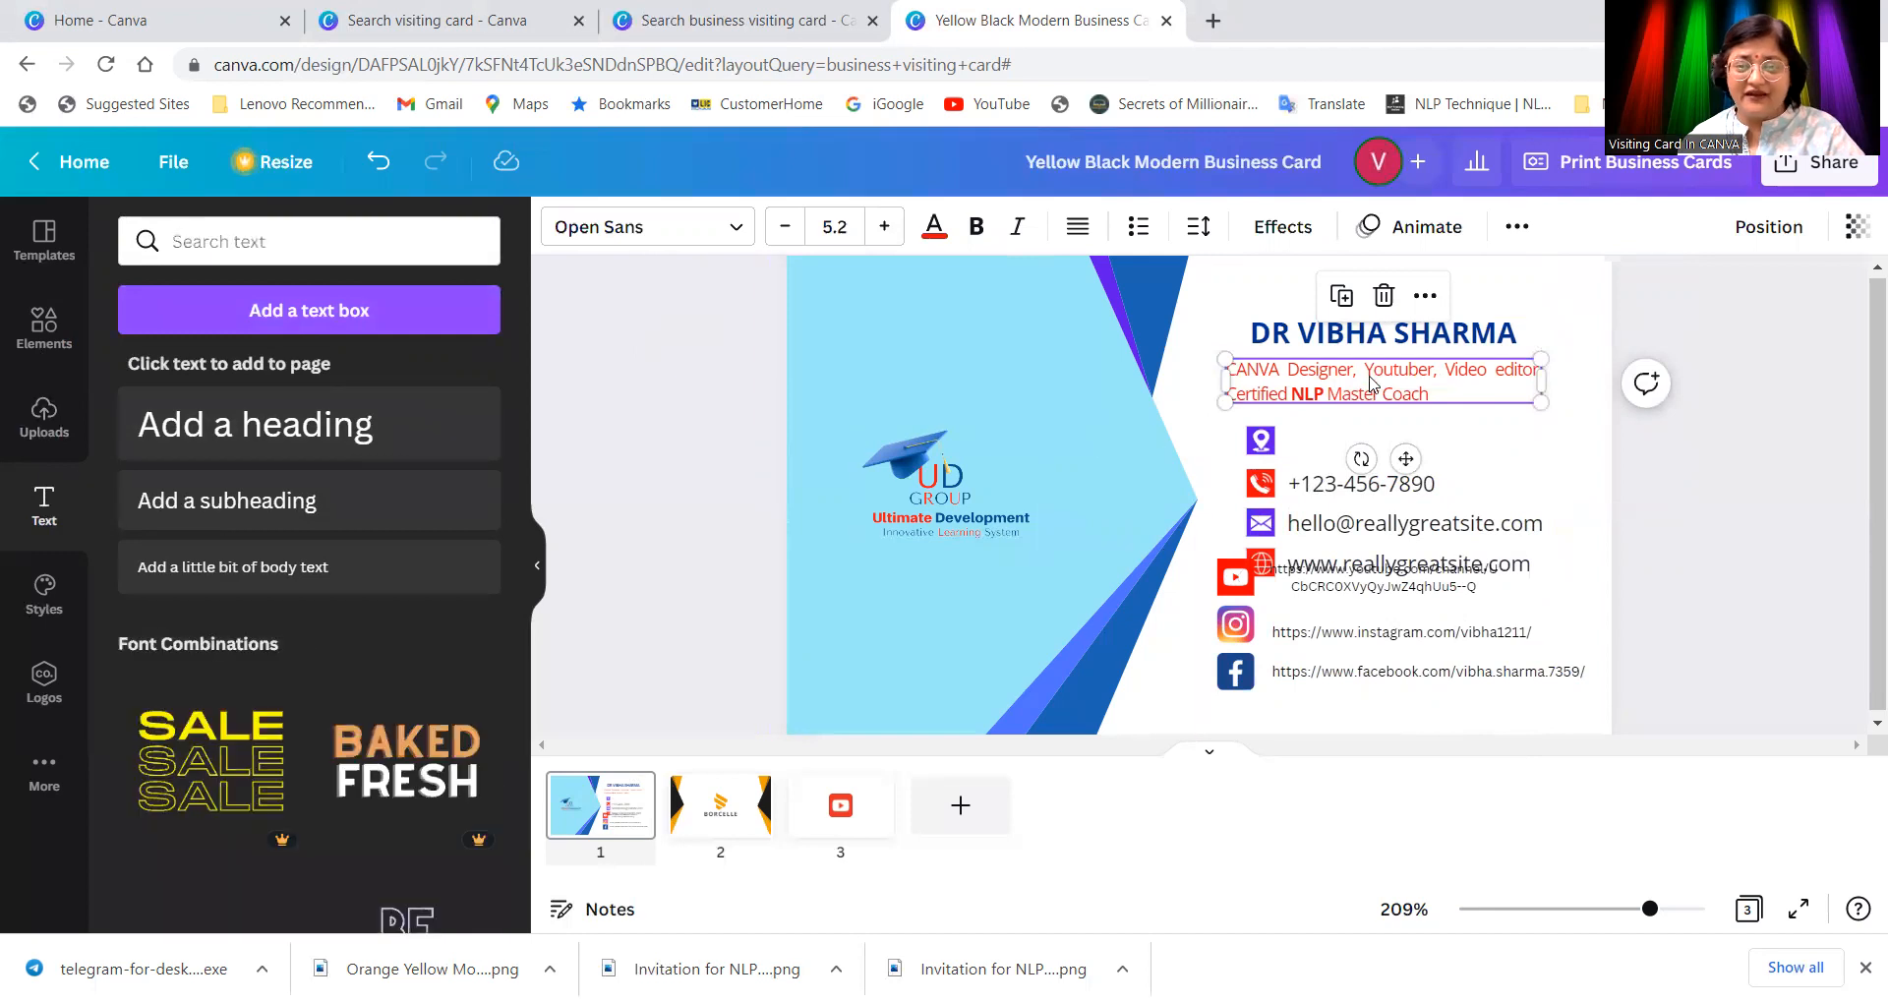
left_click(933, 228)
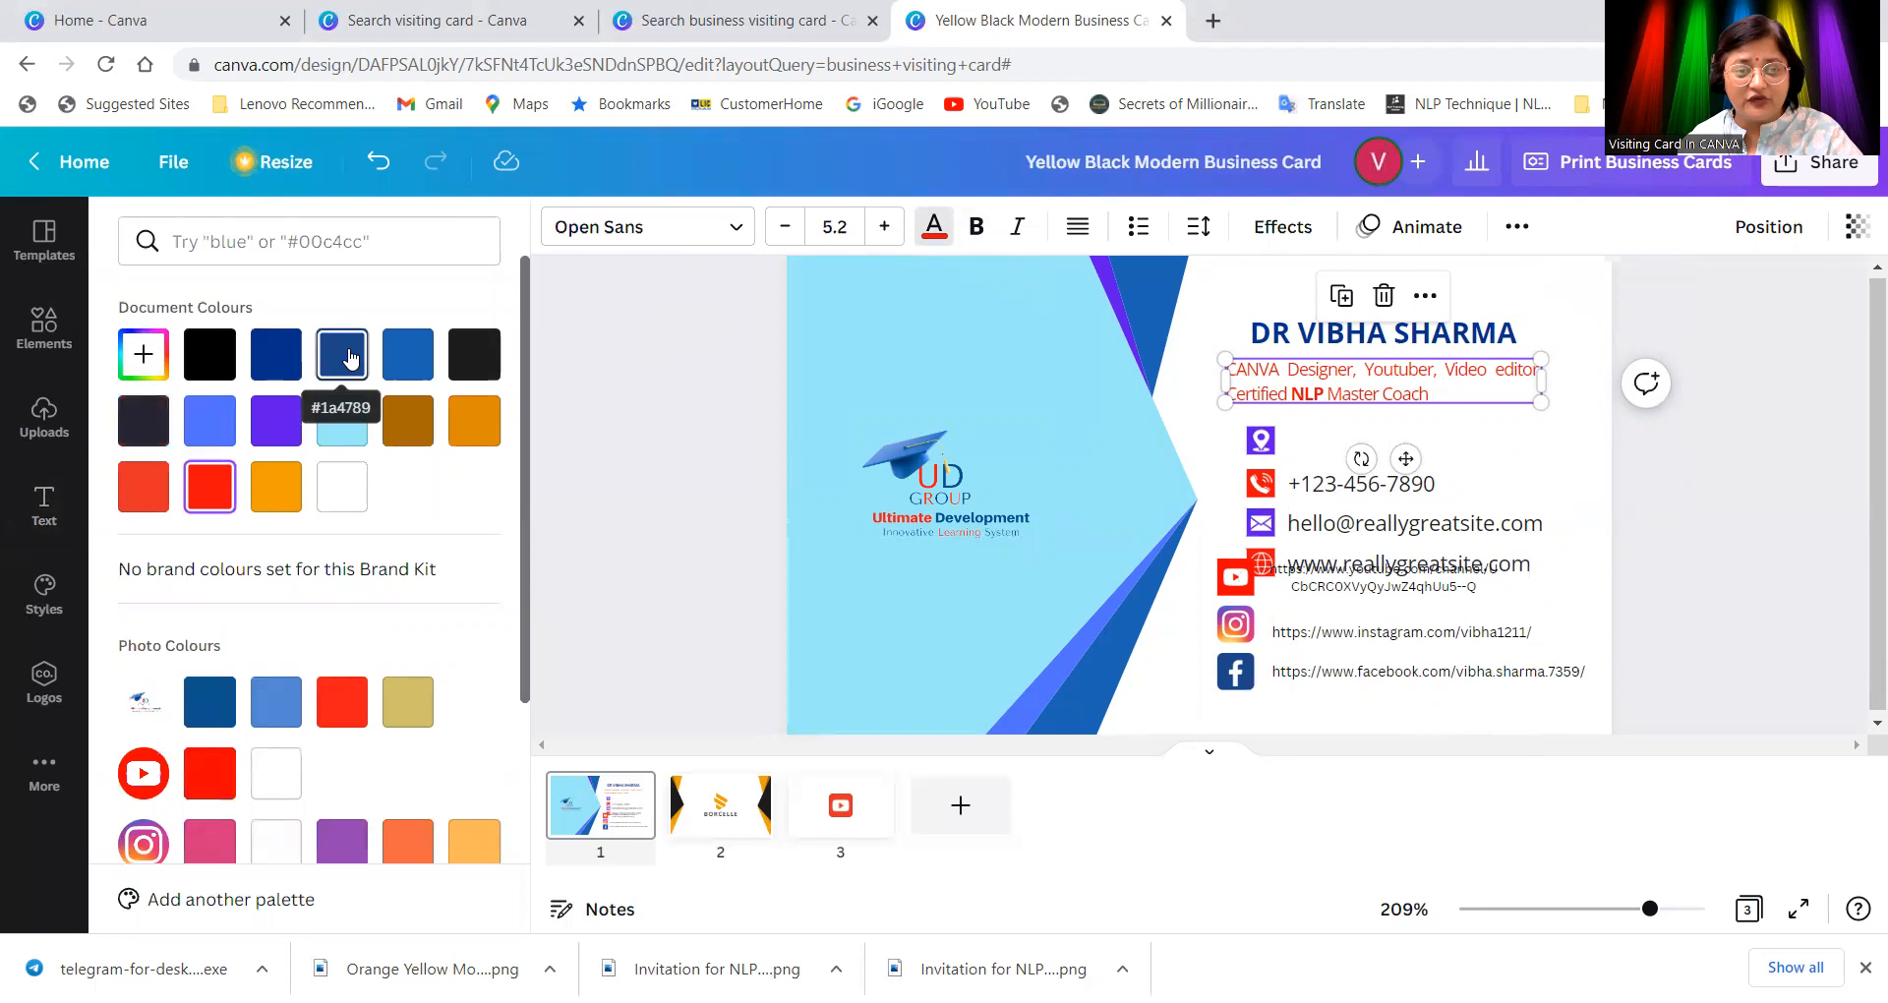
left_click(407, 354)
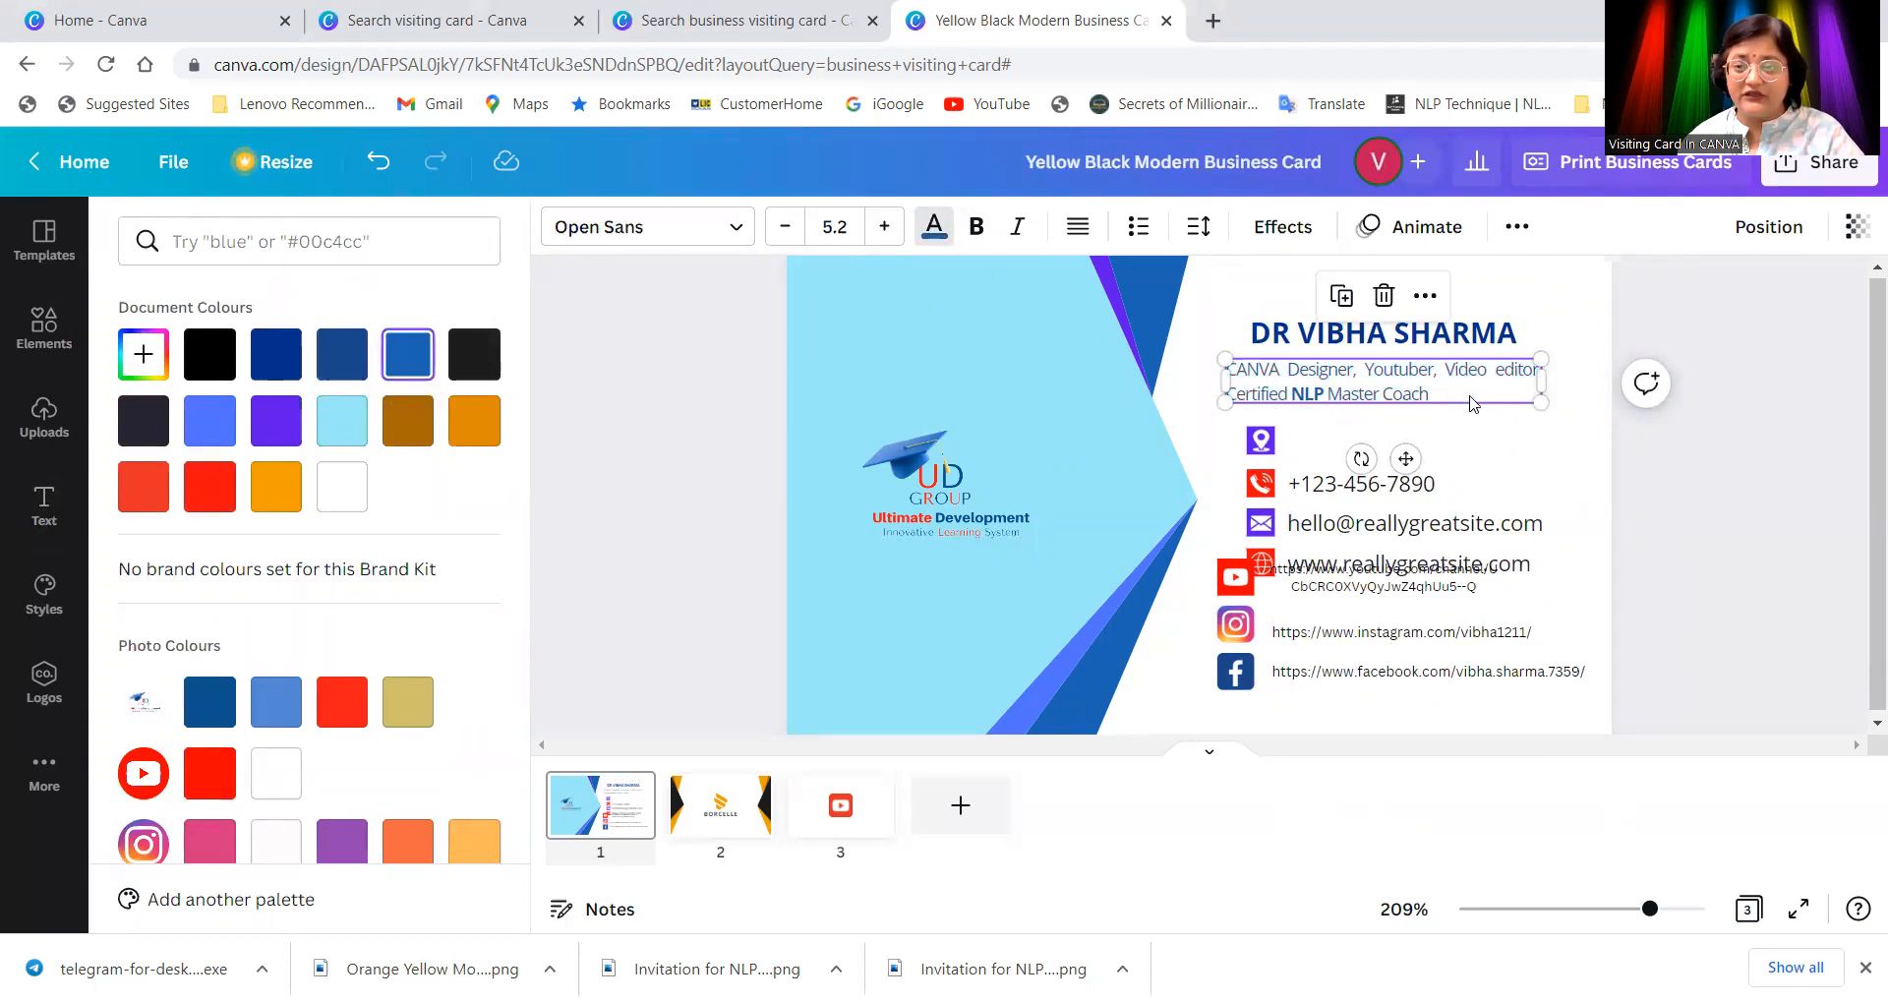
left_click(785, 227)
left_click(784, 227)
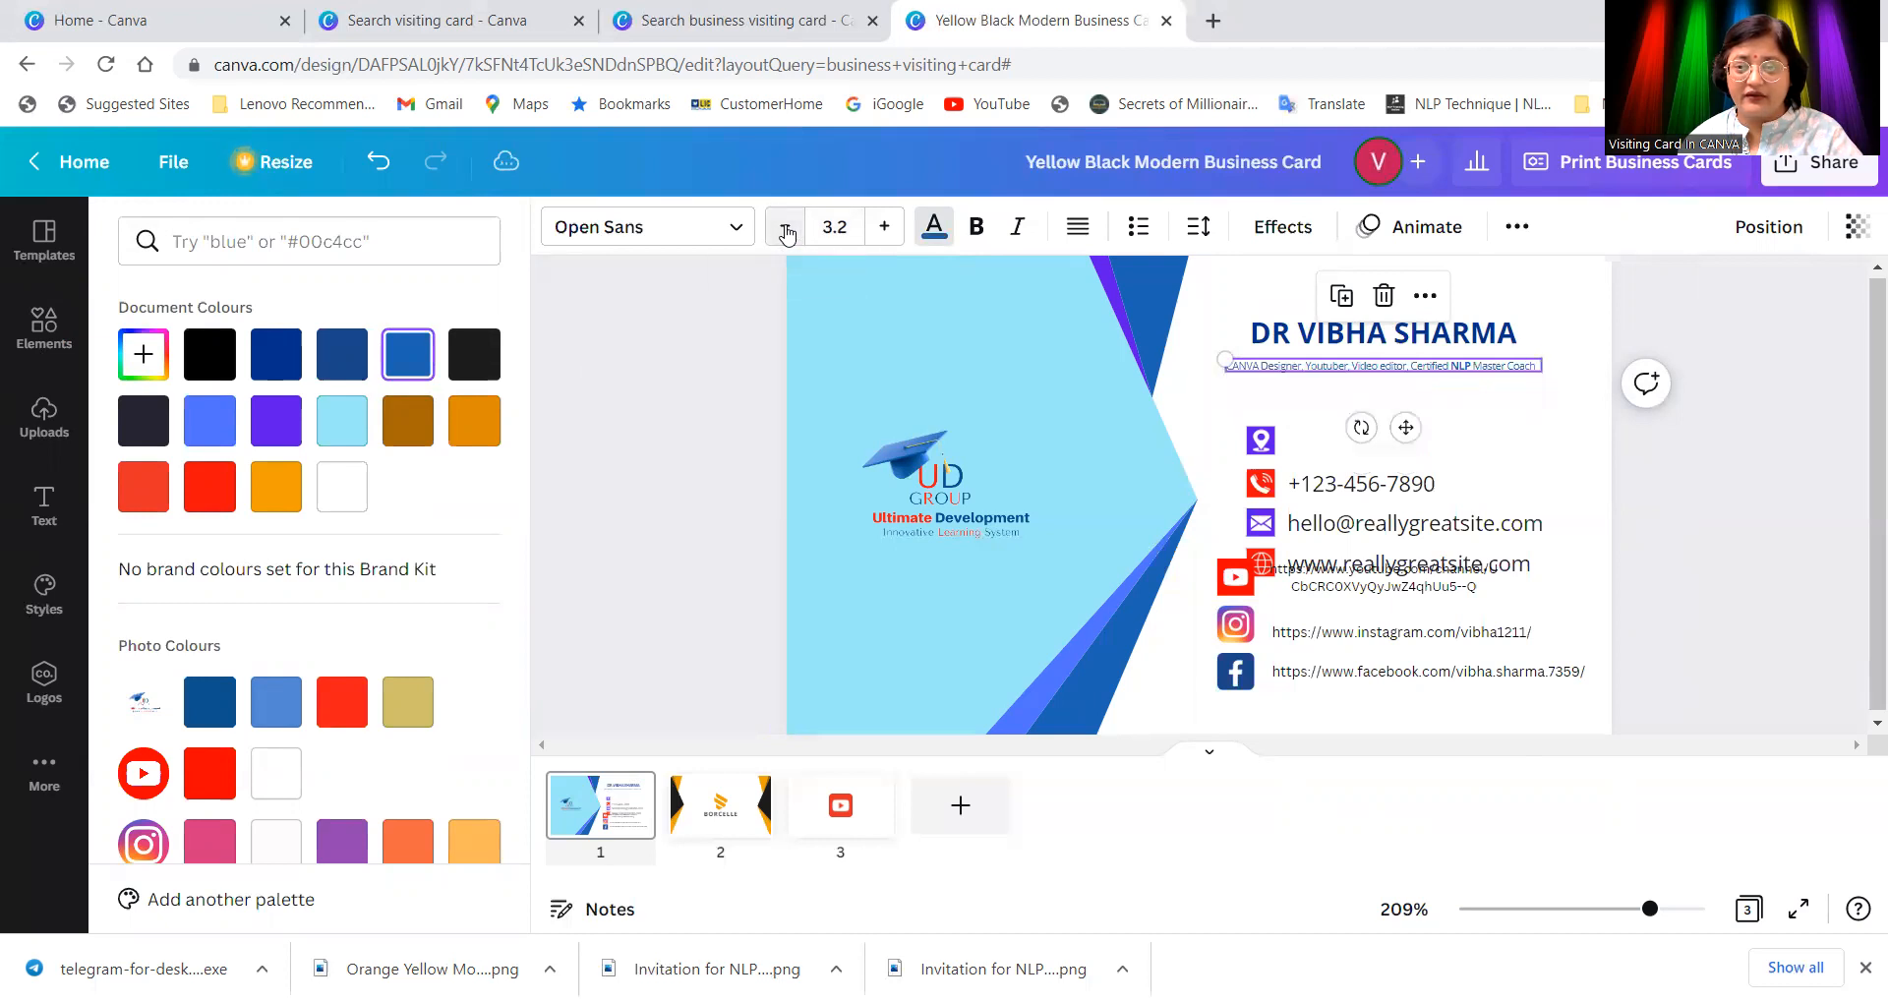
left_click_drag(1419, 373, 1440, 372)
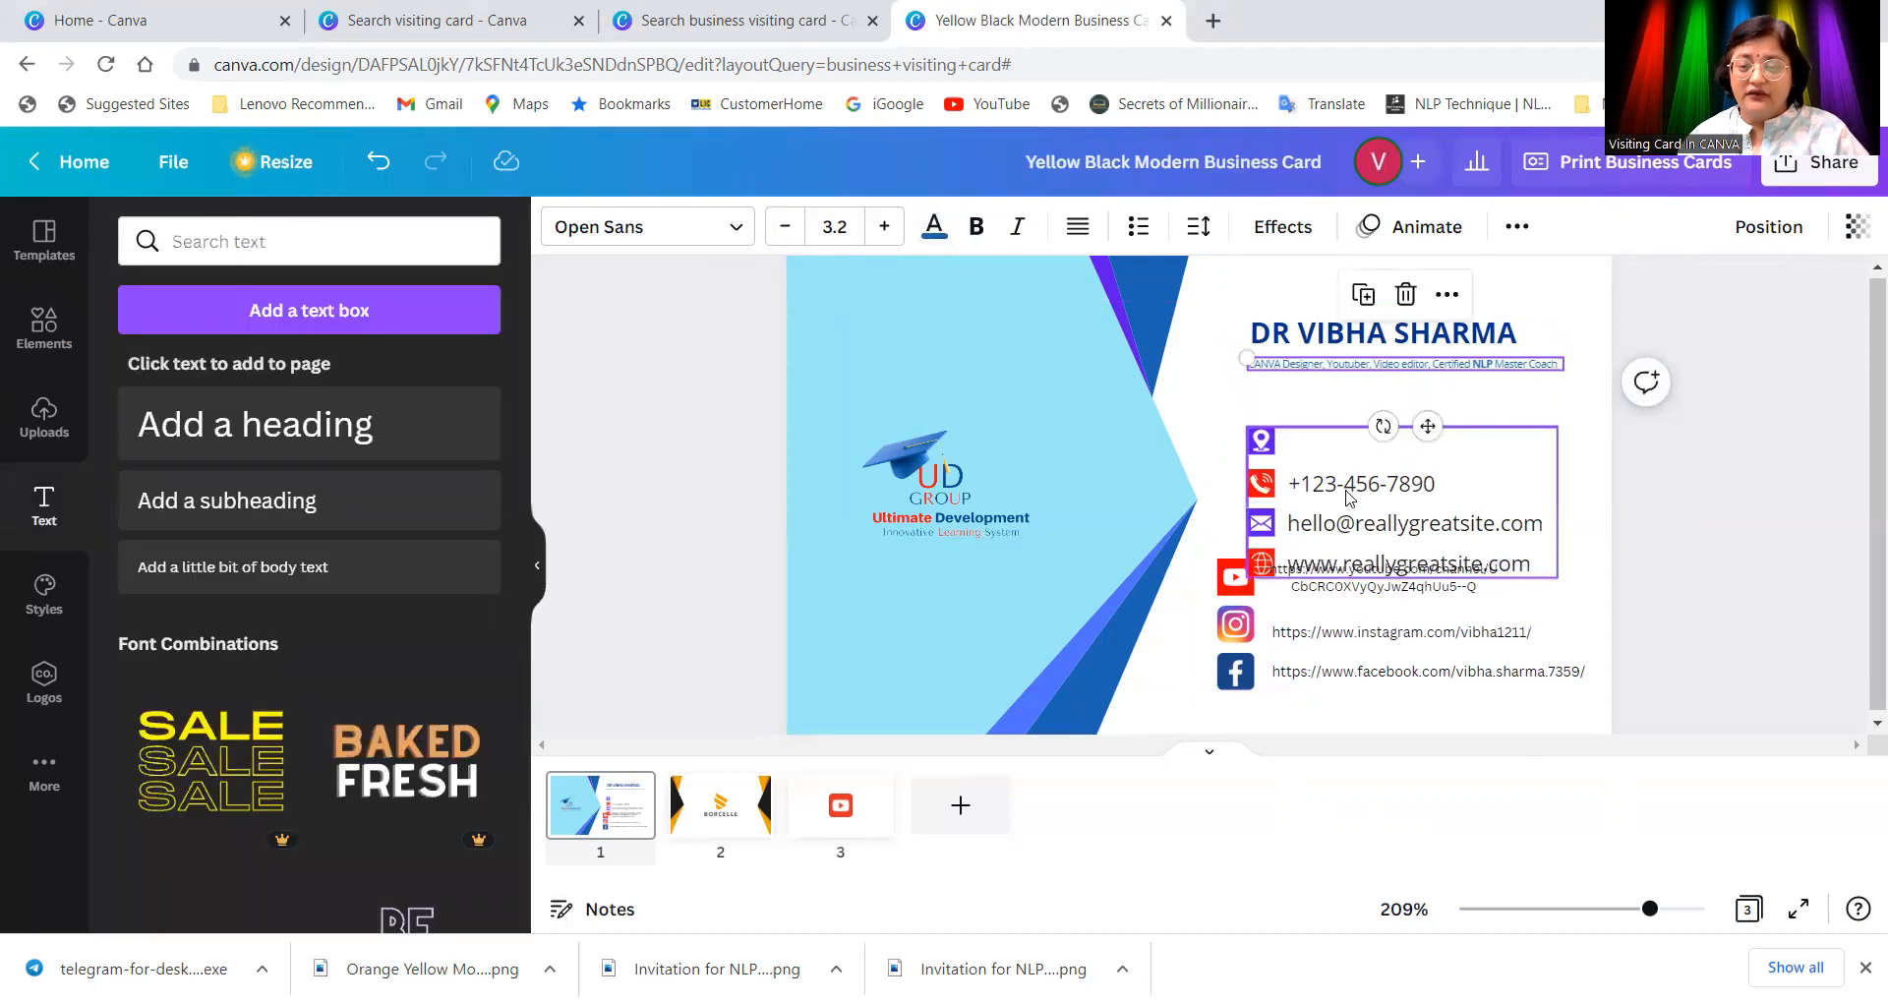
Step: Delete the template's location, phone, email and website block, returning to the telephone logo results
left_click(1261, 499)
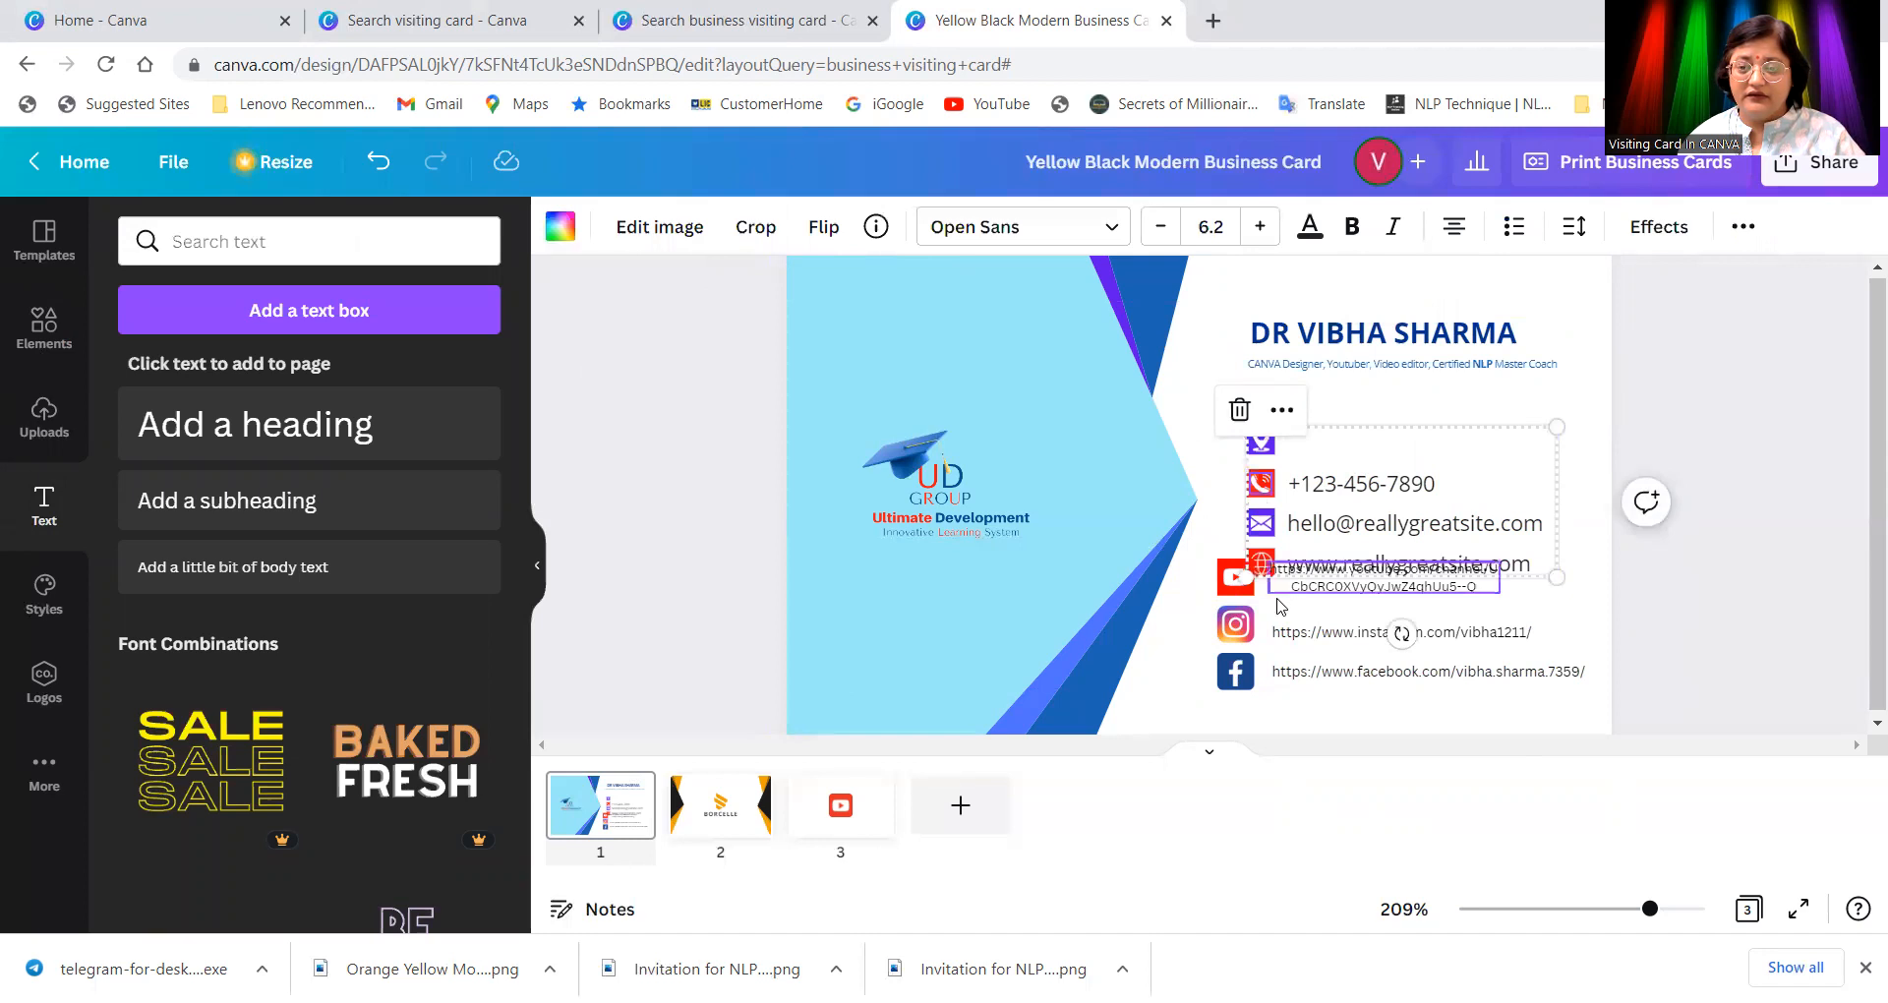
left_click(1265, 564)
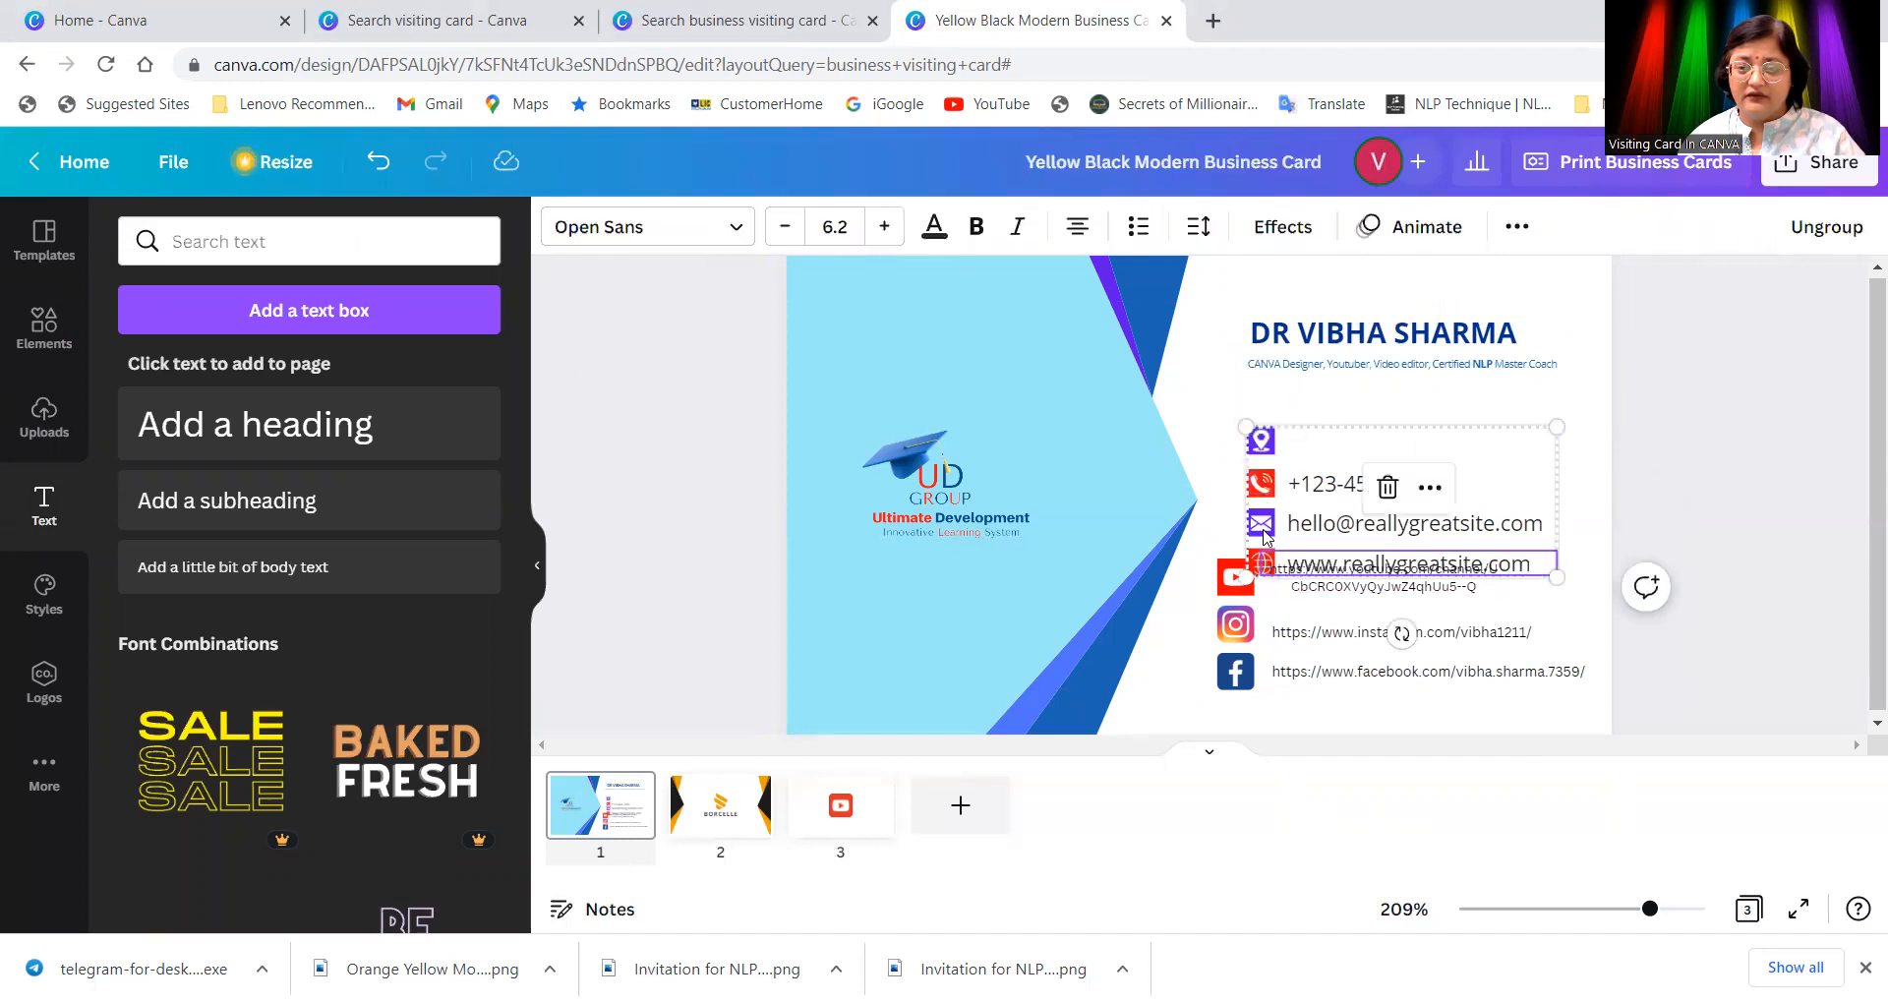
left_click(1264, 532)
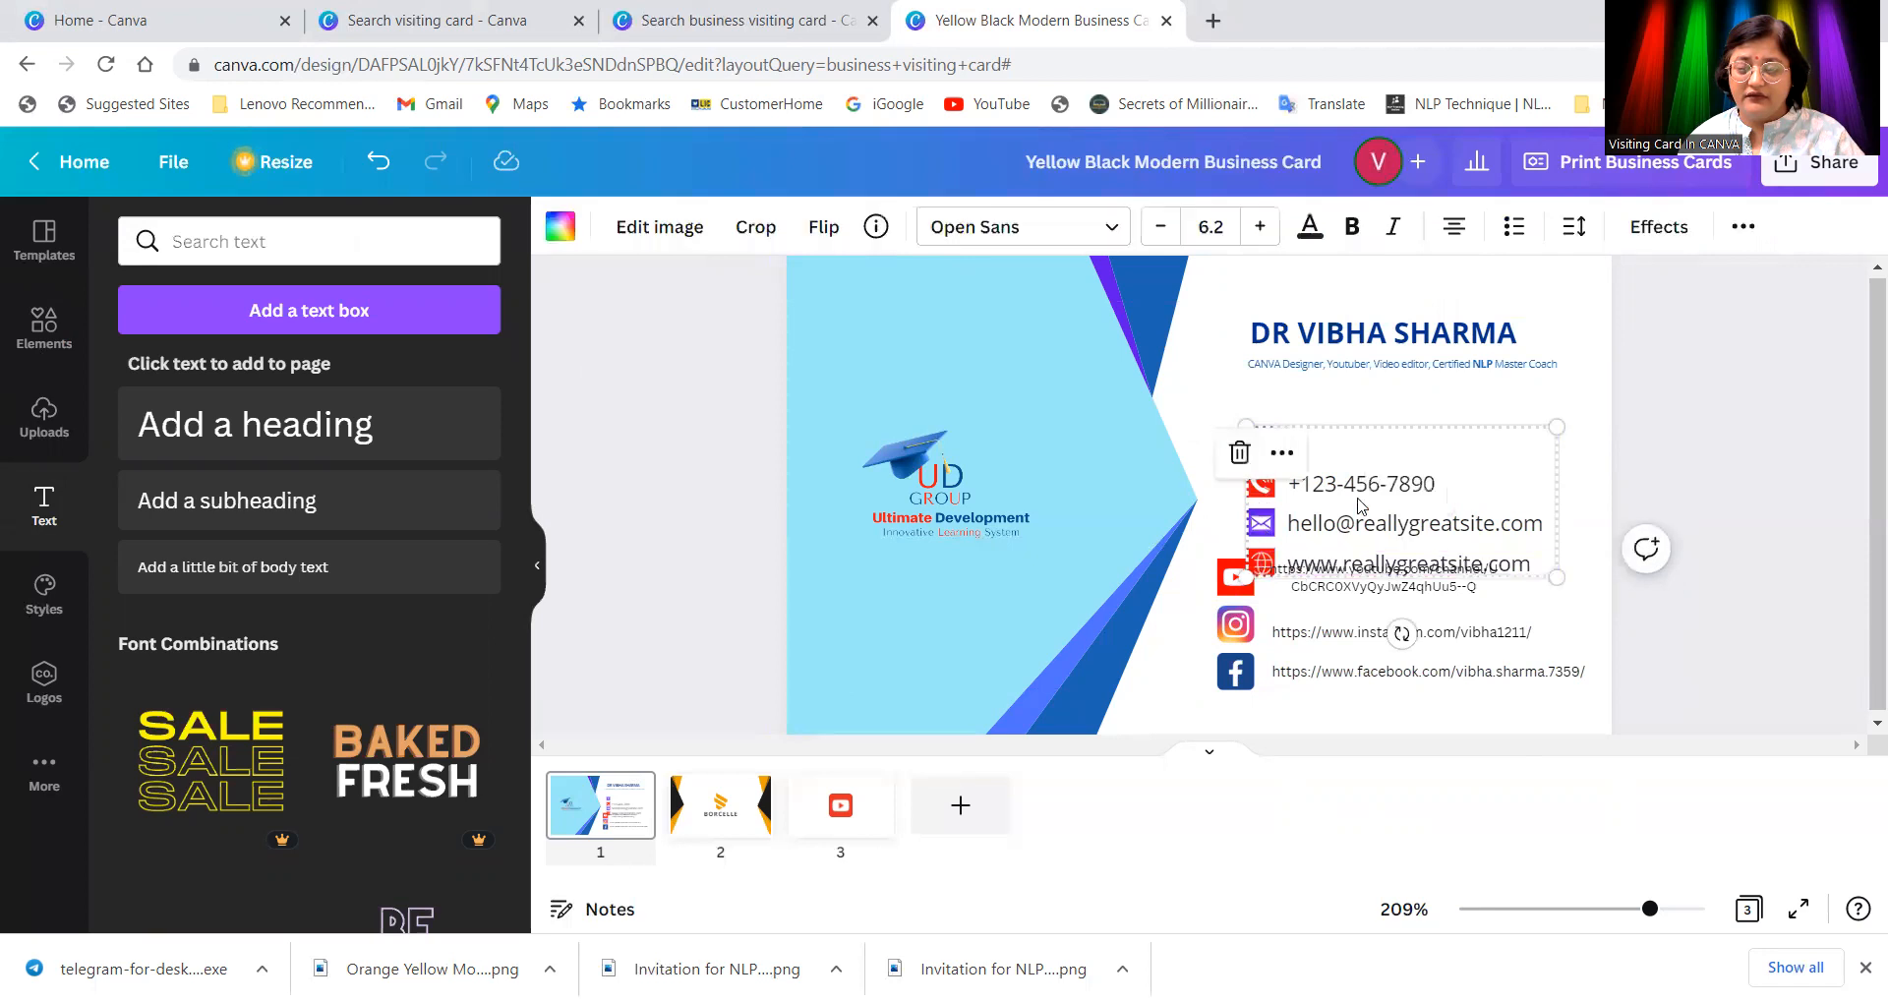
left_click(1477, 421)
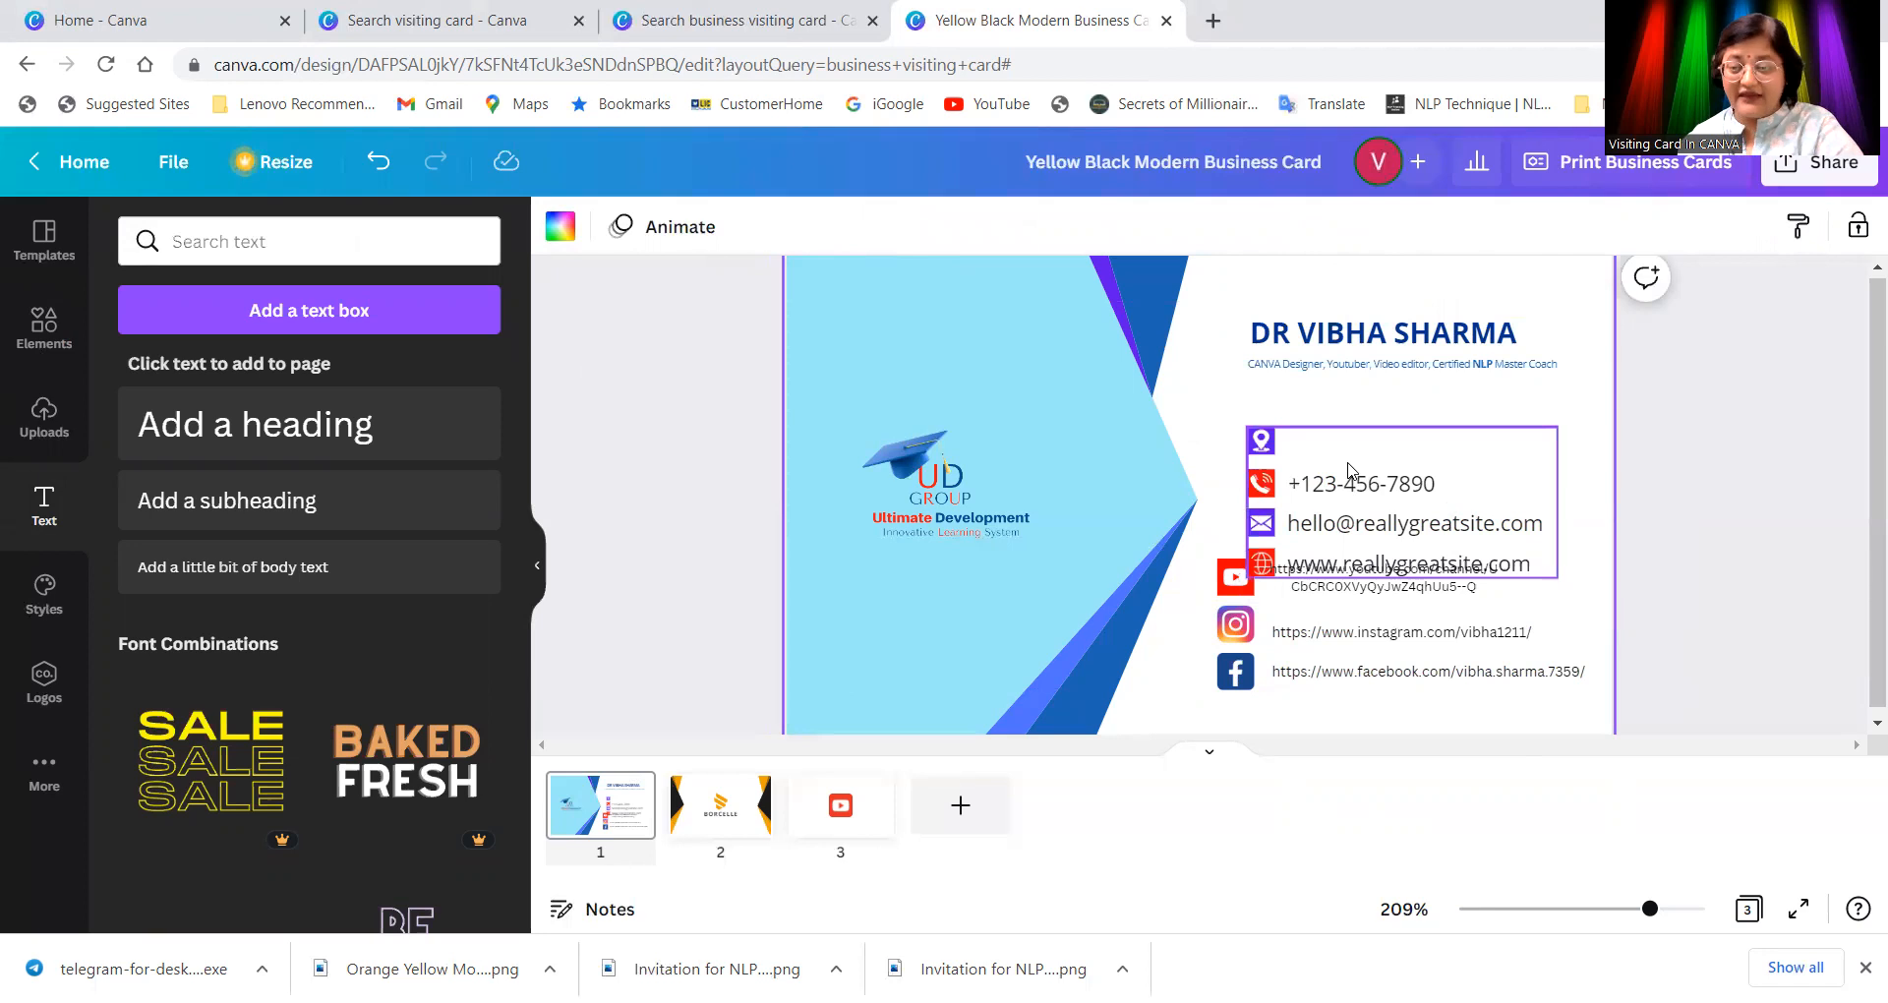
left_click(1432, 492)
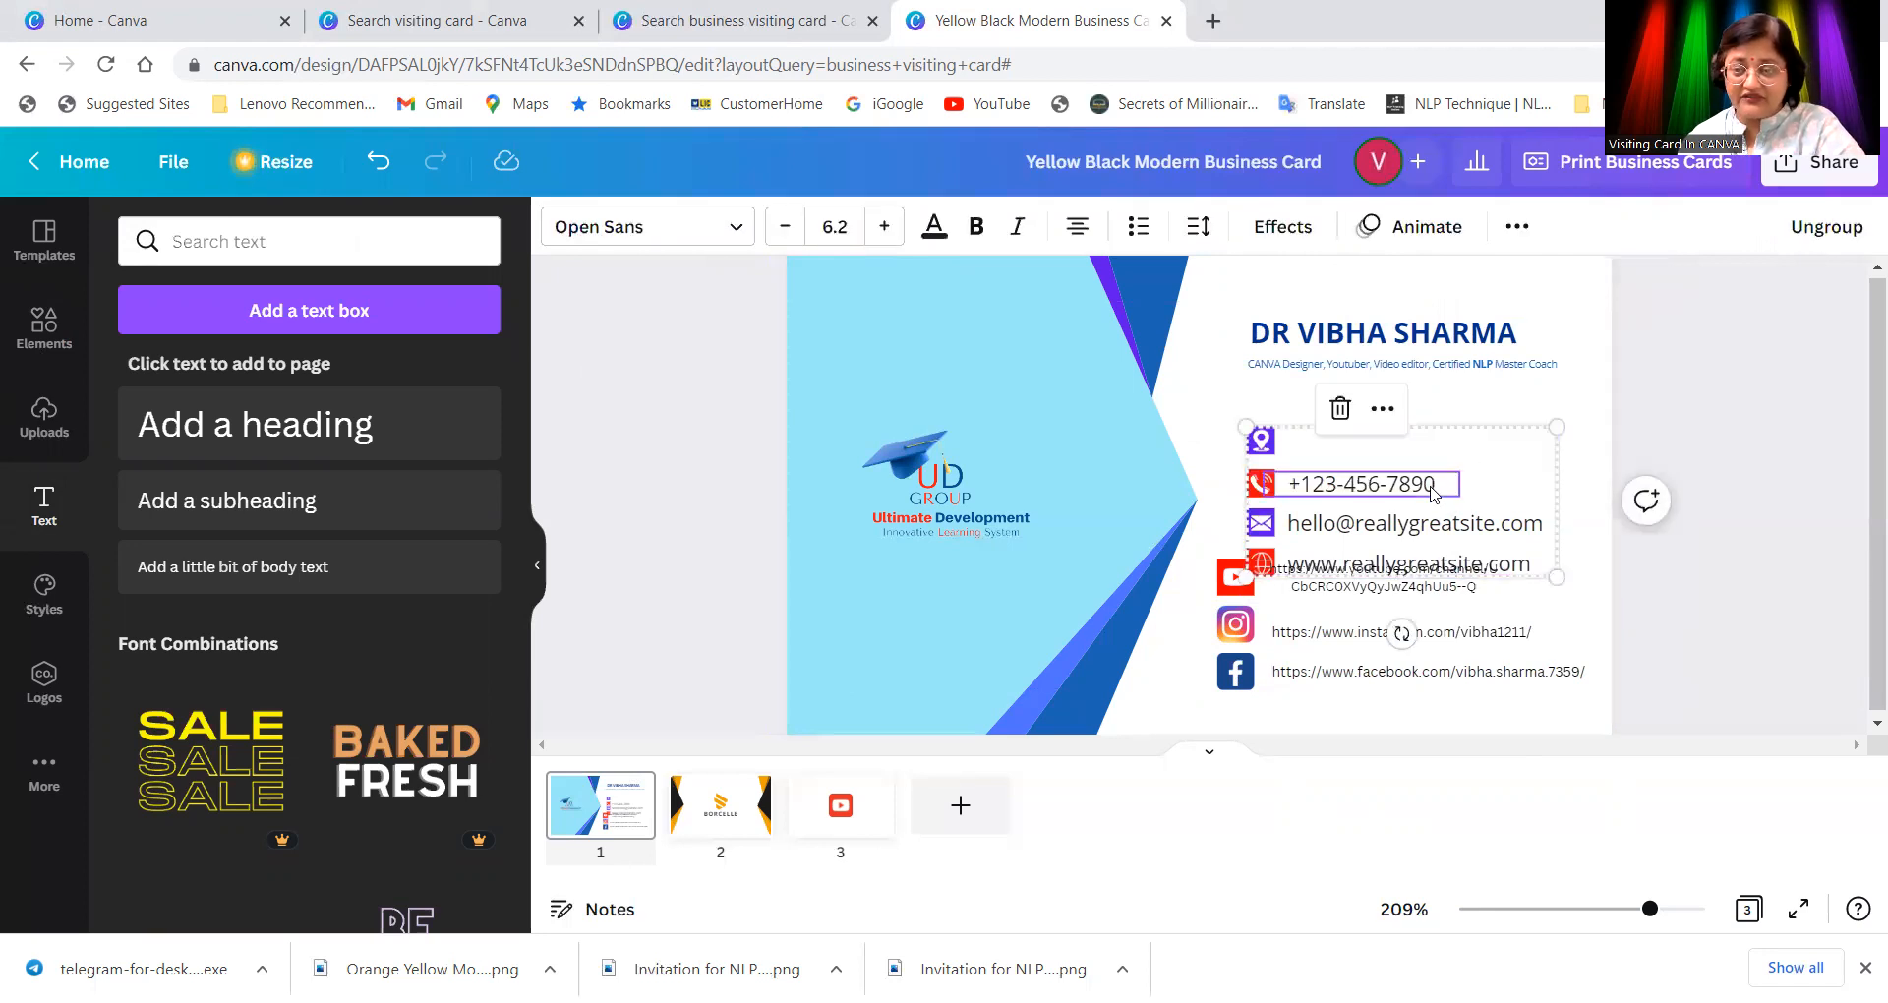
left_click(1433, 492)
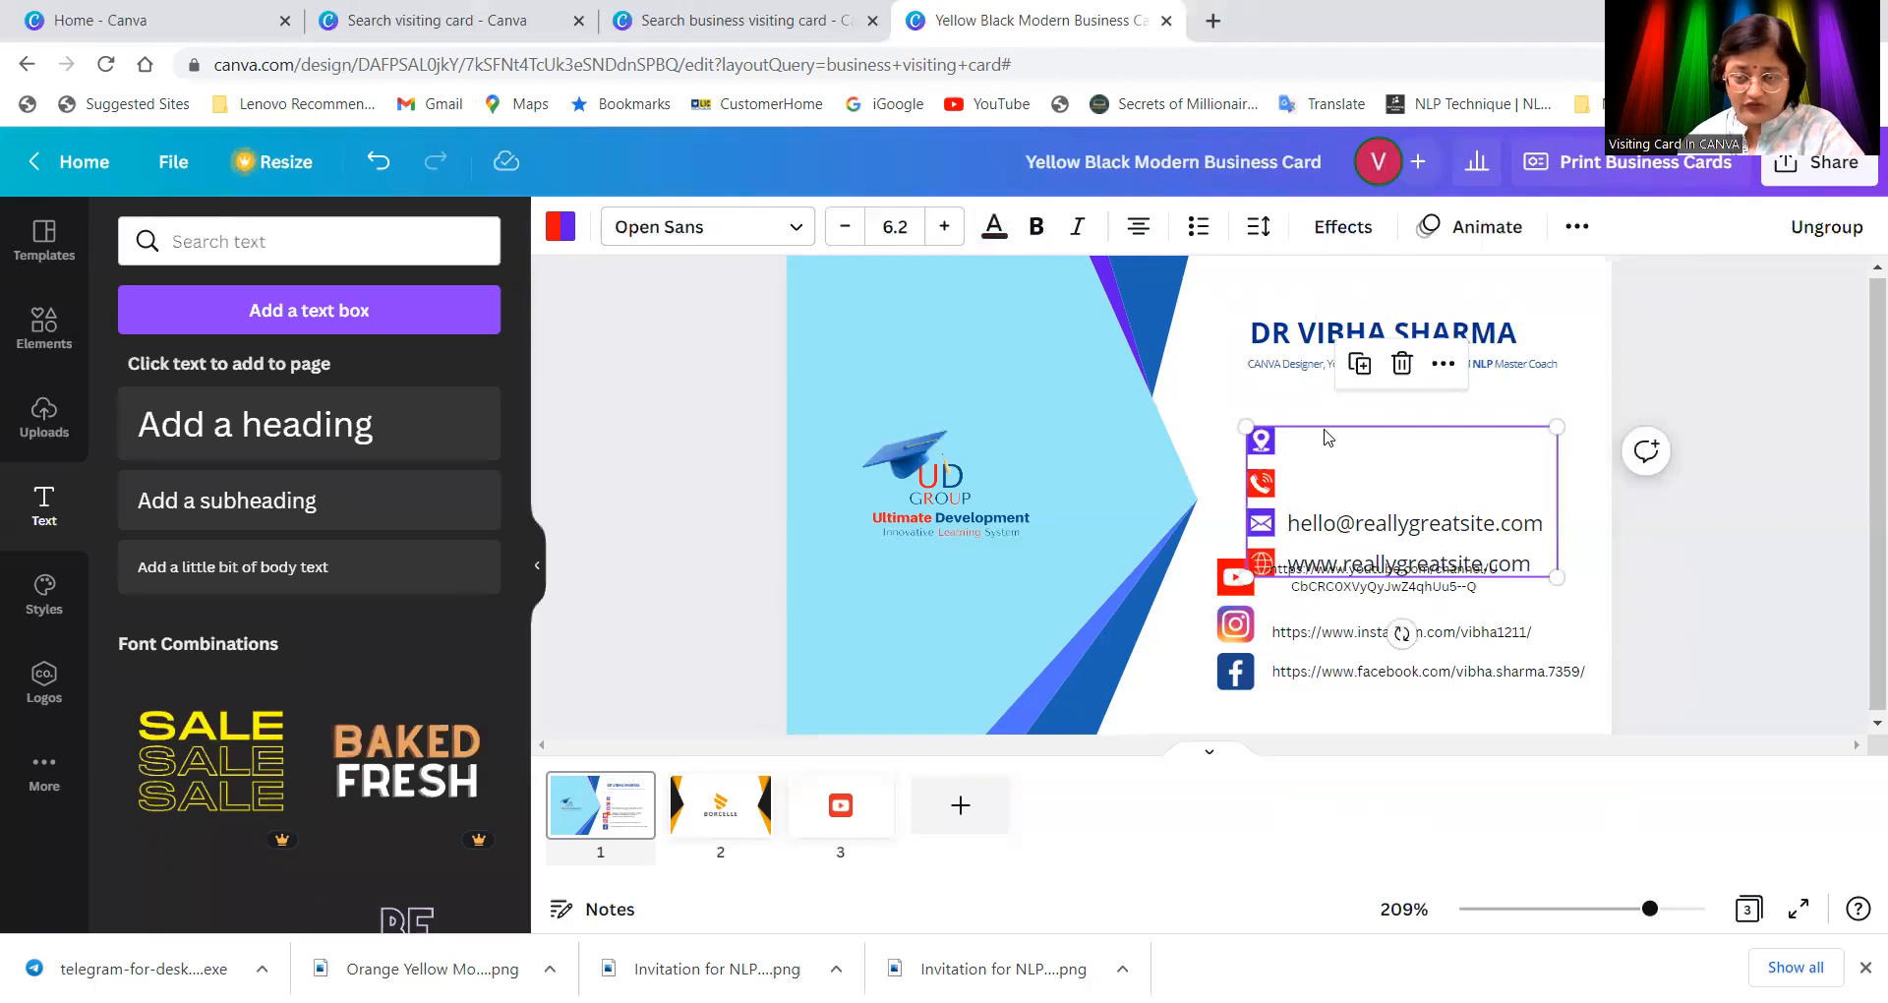
key("Delete")
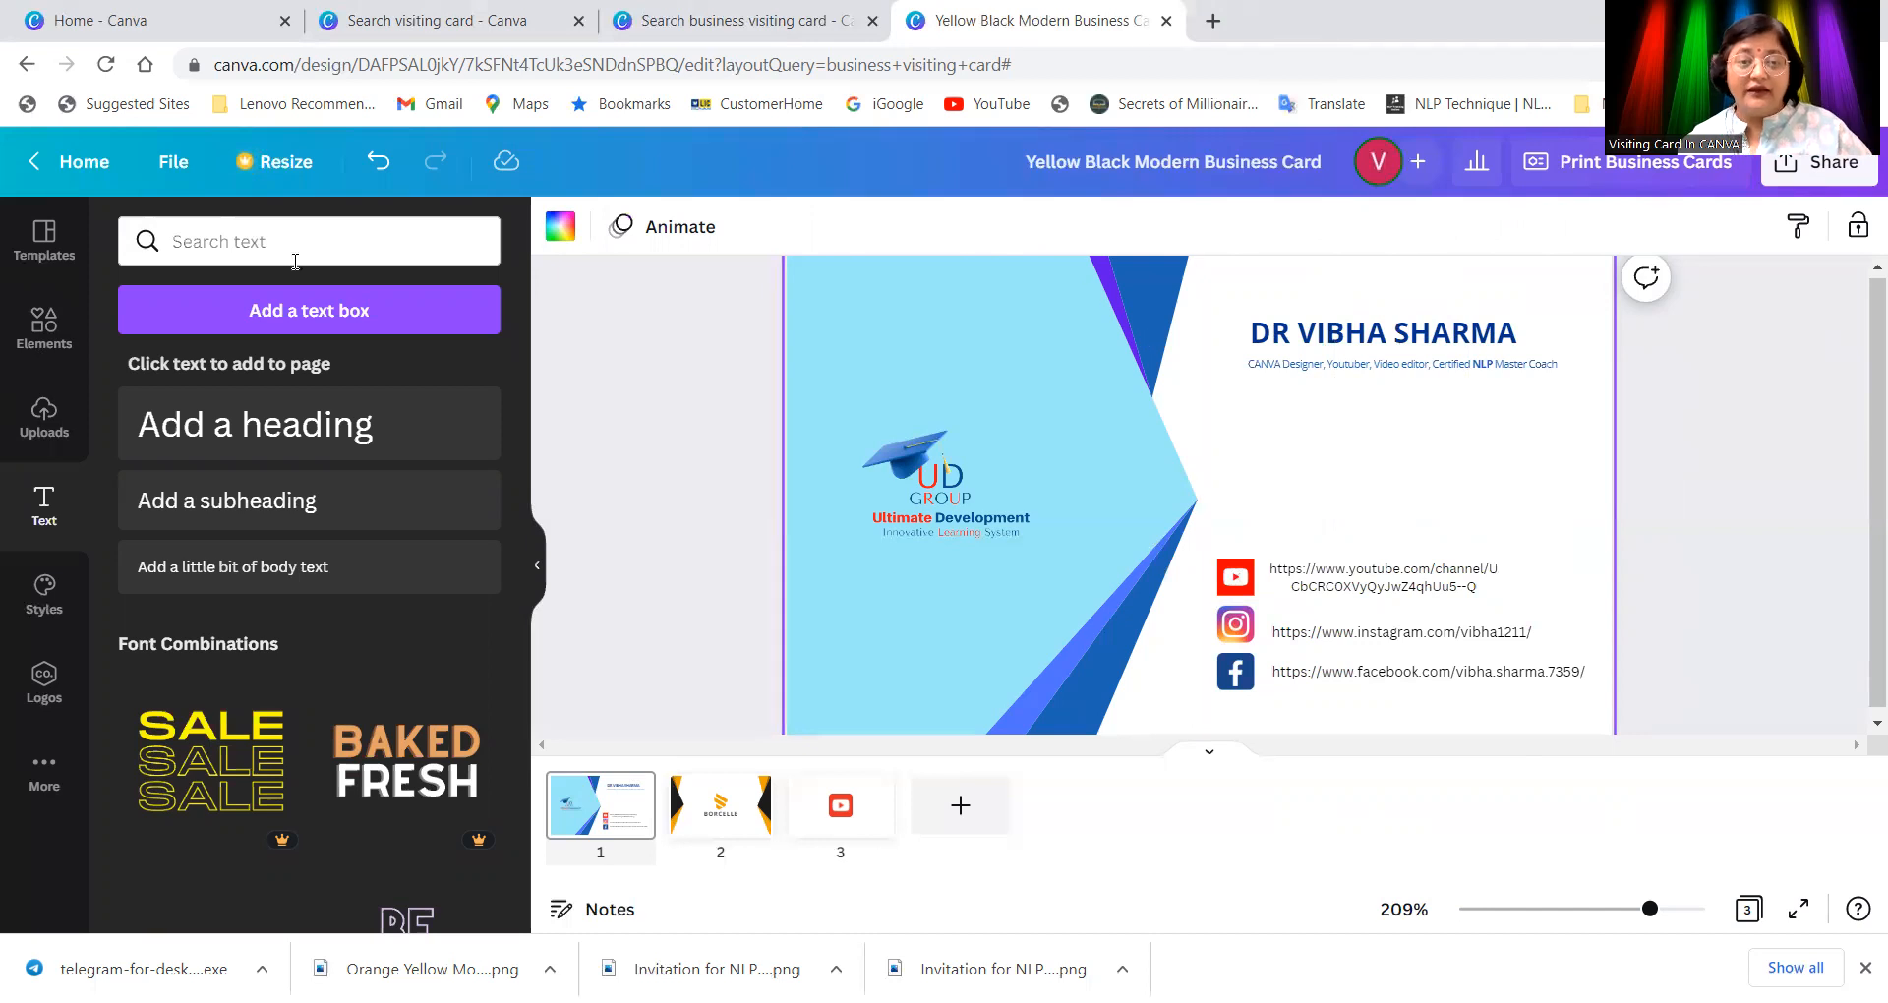
left_click(44, 326)
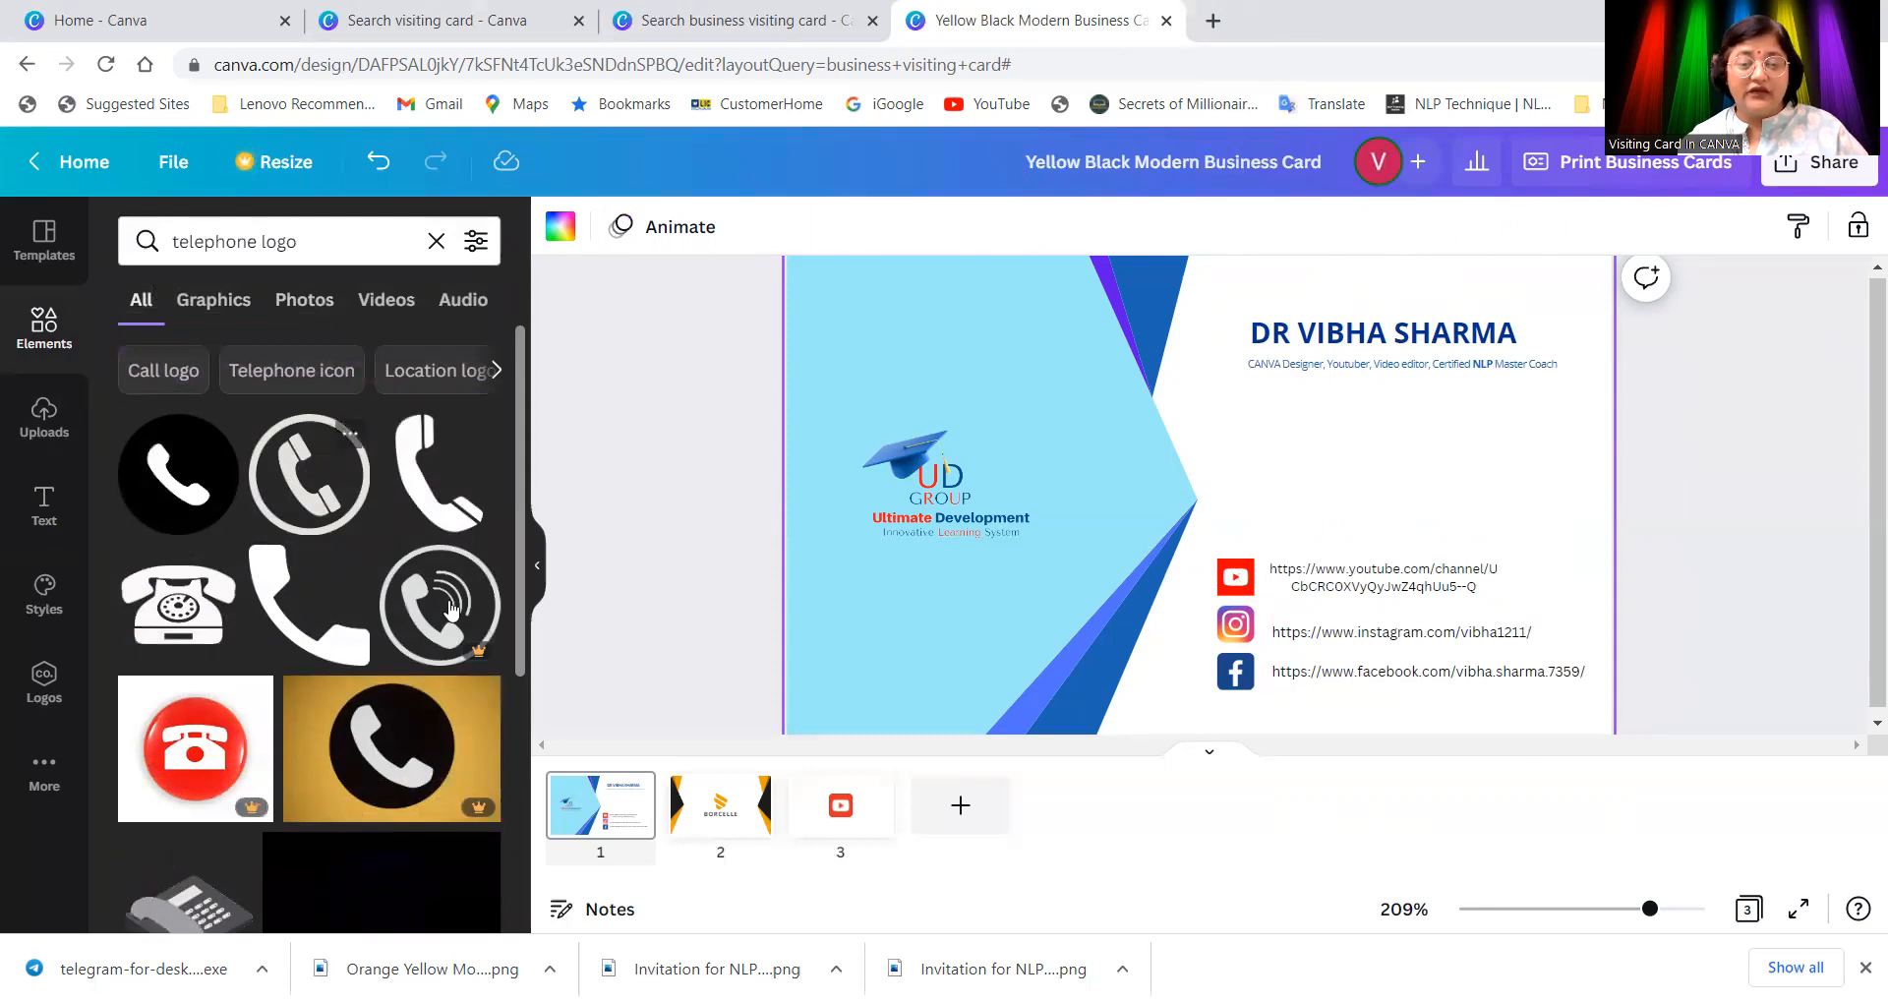
Step: Add the circled telephone graphic, shrink it, and place it just above the YouTube icon
left_click_drag(784, 534, 1357, 452)
left_click_drag(1286, 386, 1233, 514)
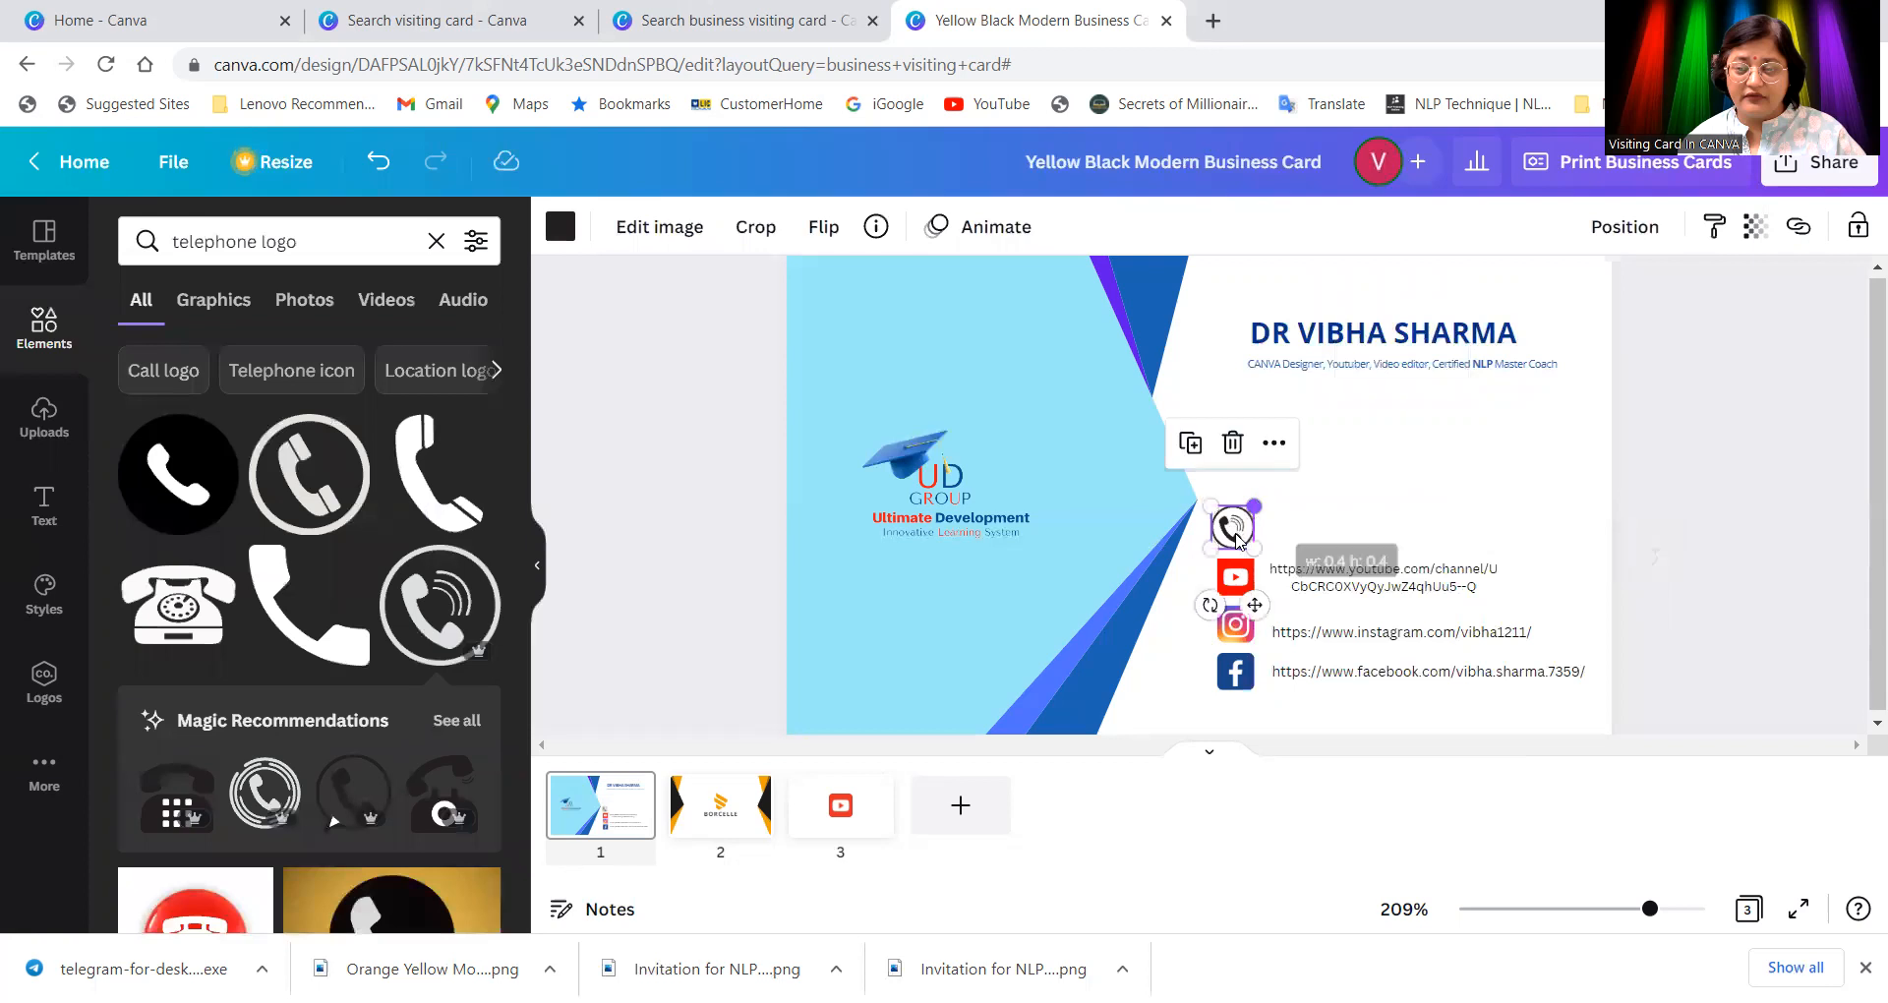
left_click_drag(1235, 524, 1240, 531)
left_click(1270, 549)
left_click(1247, 536)
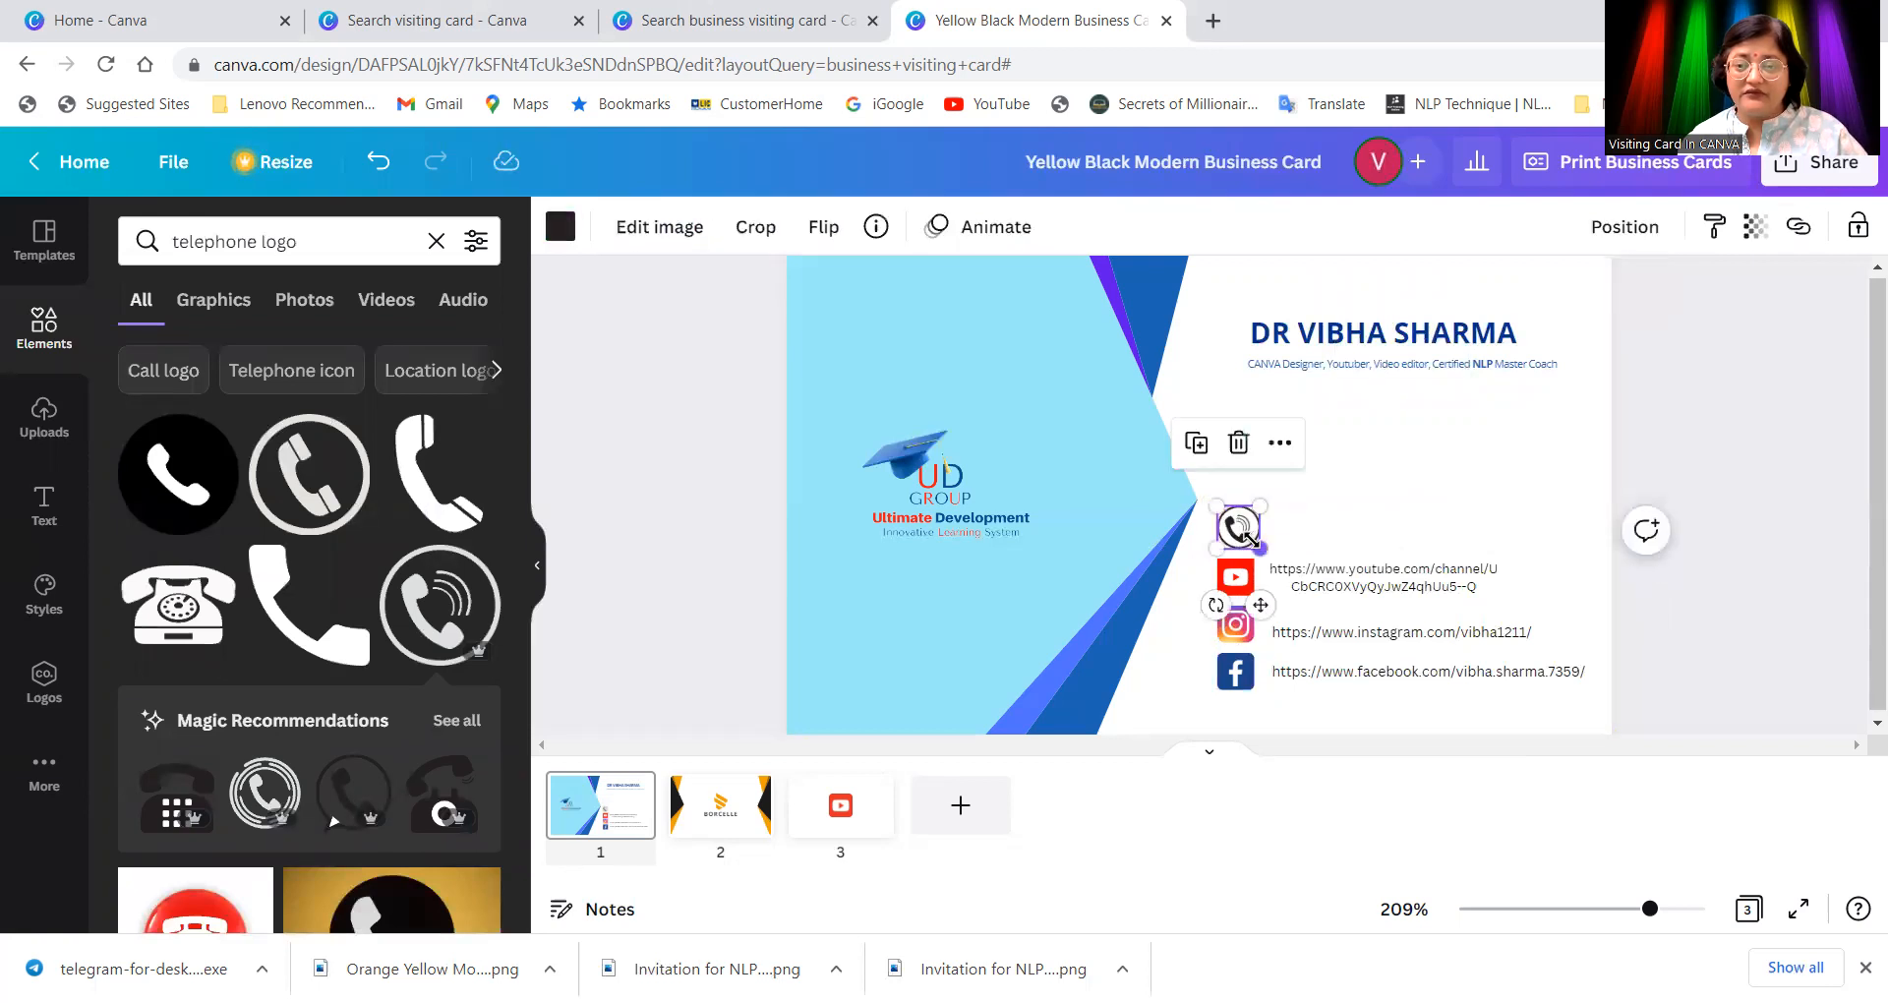
left_click(1355, 494)
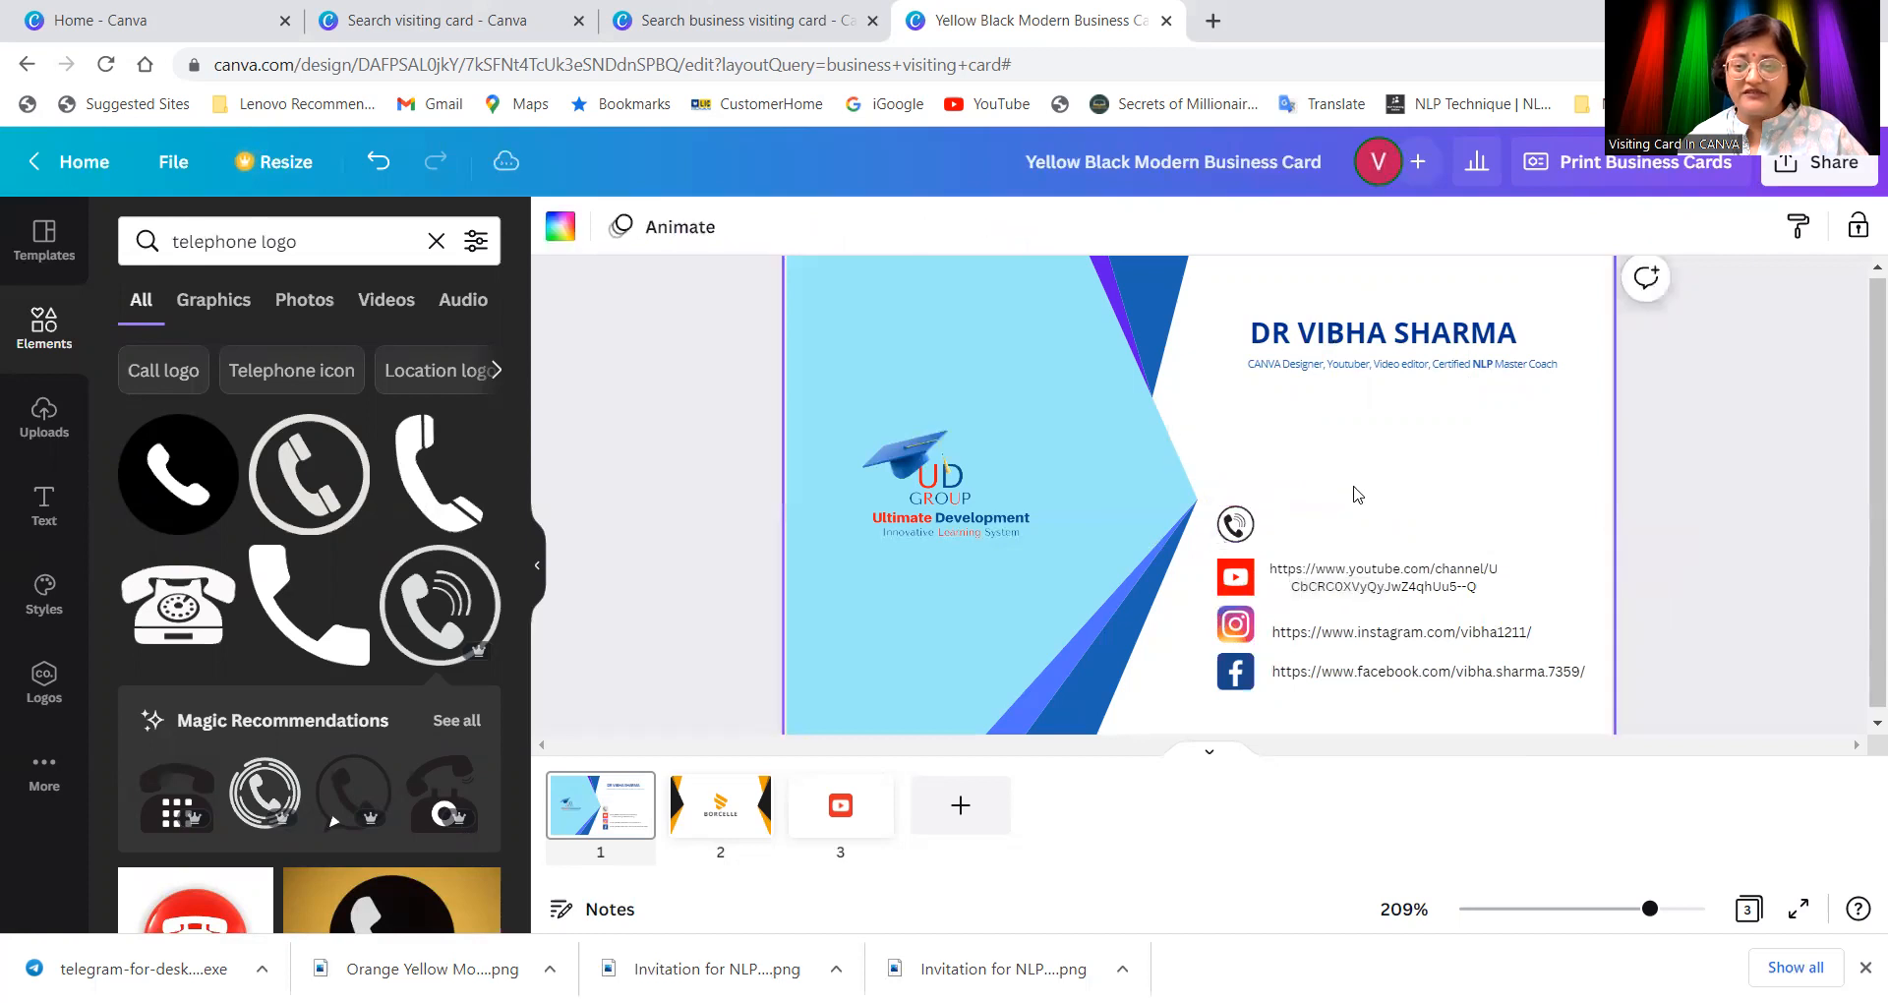
Step: Add a subheading text box and replace its placeholder with the phone number
left_click(1231, 528)
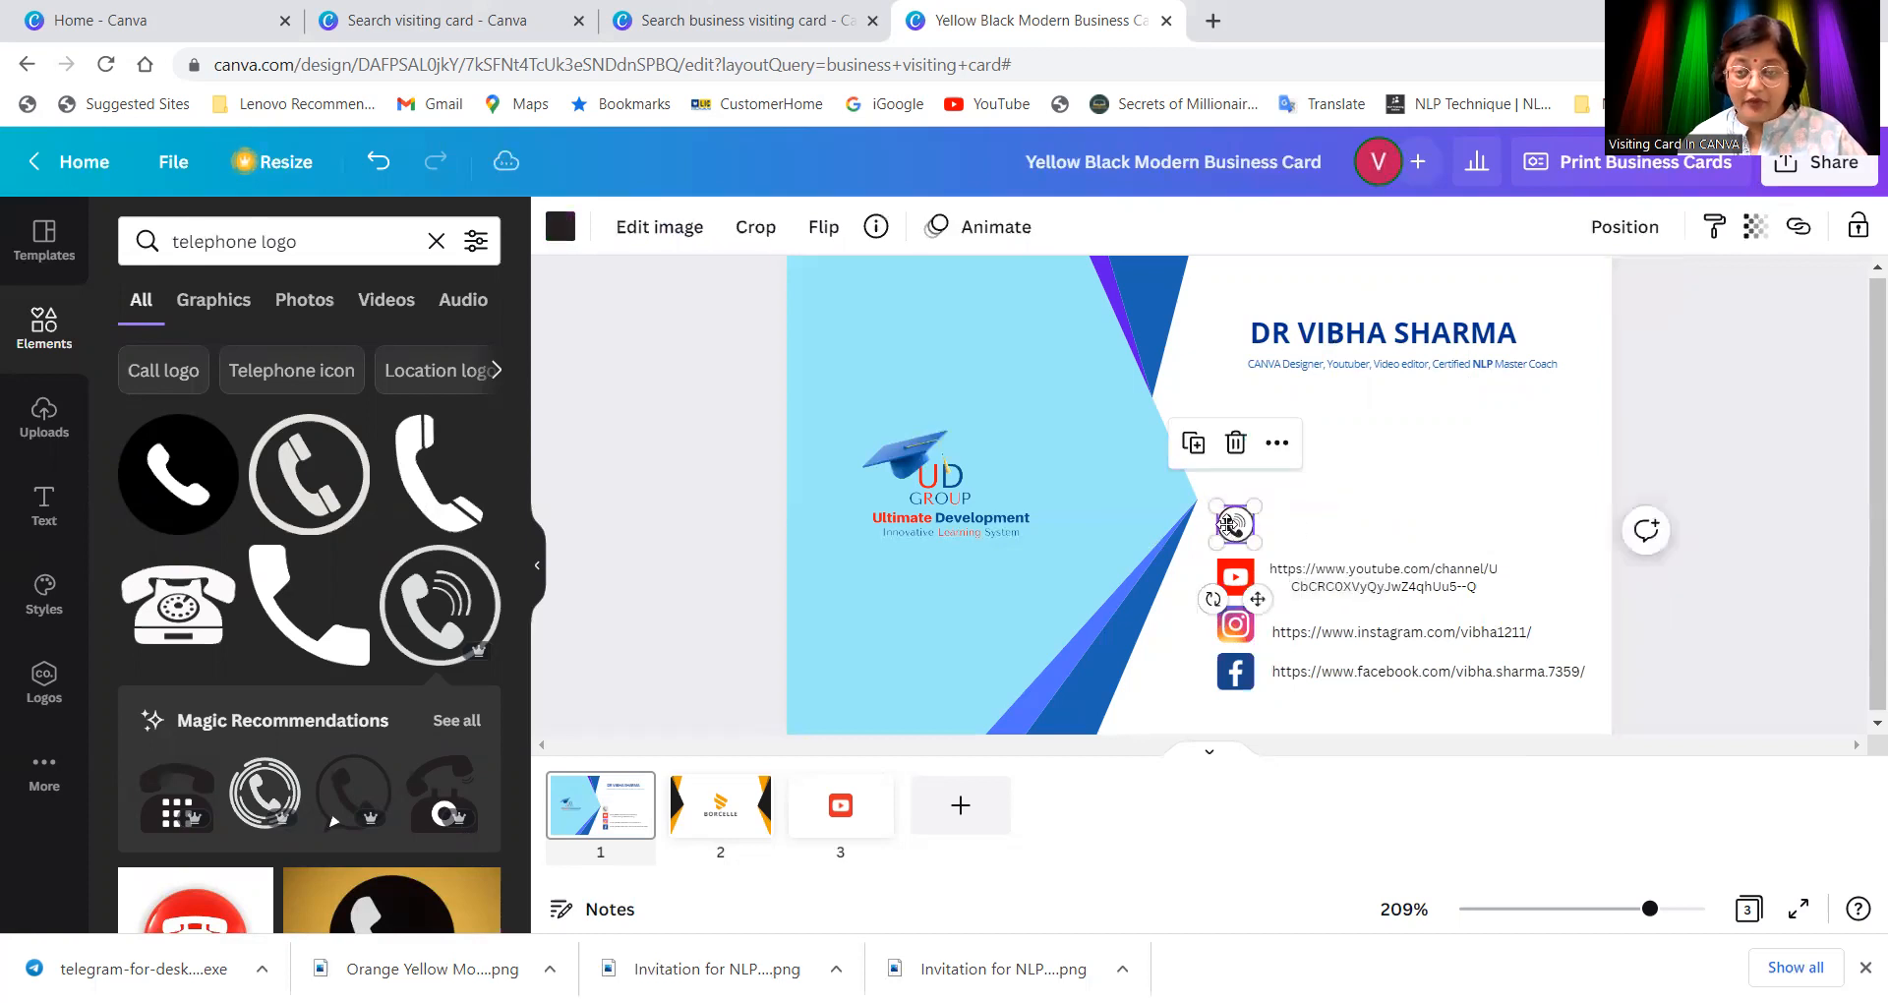
left_click(1305, 520)
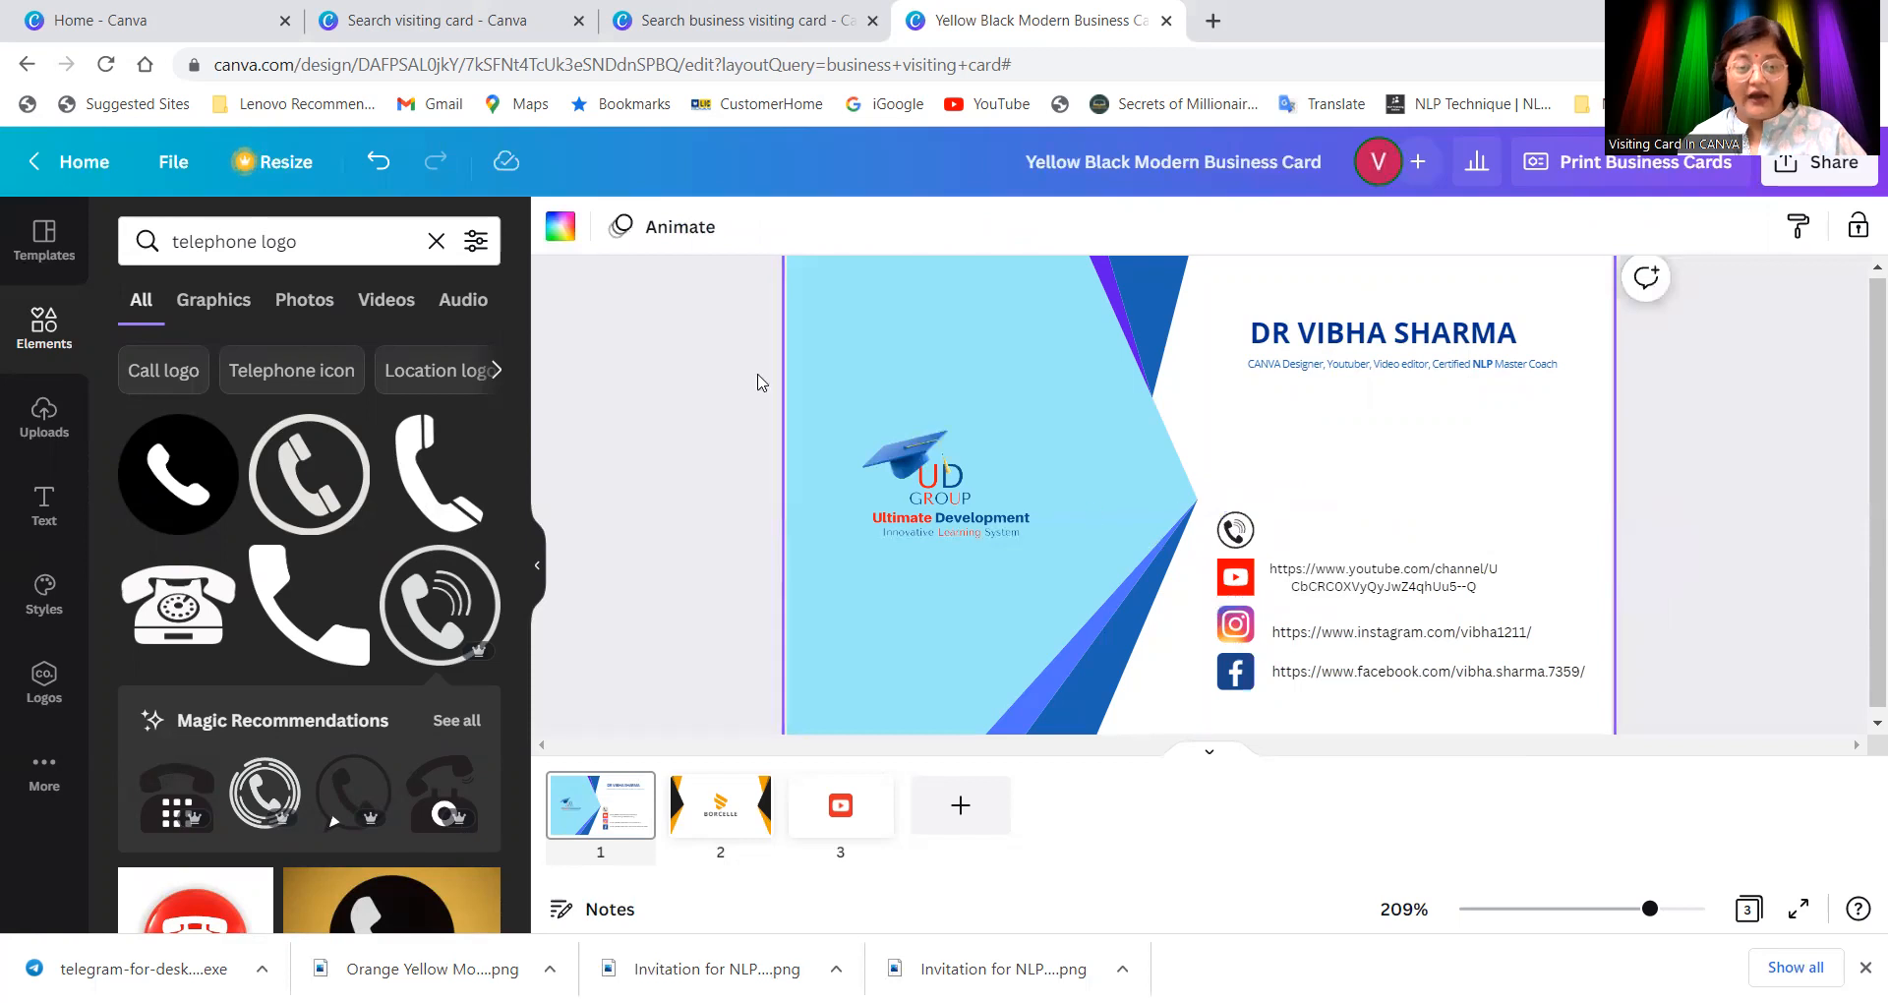
left_click(44, 506)
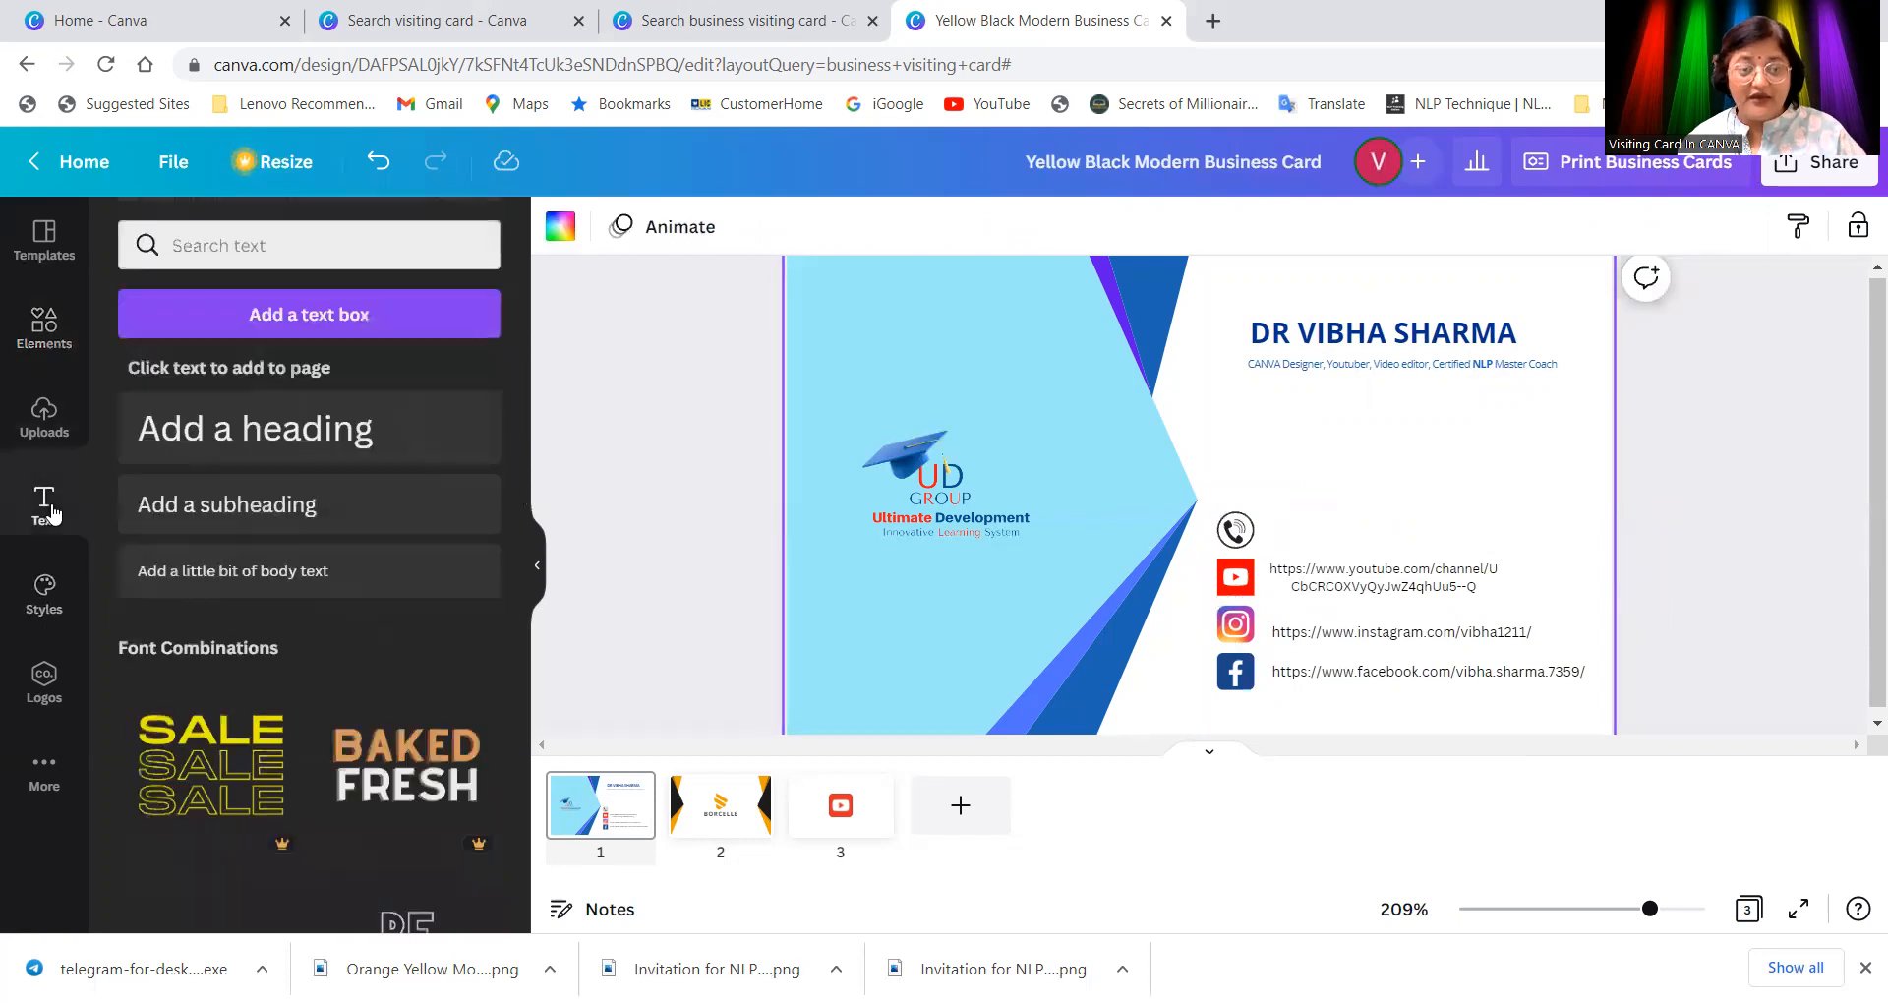
left_click(308, 504)
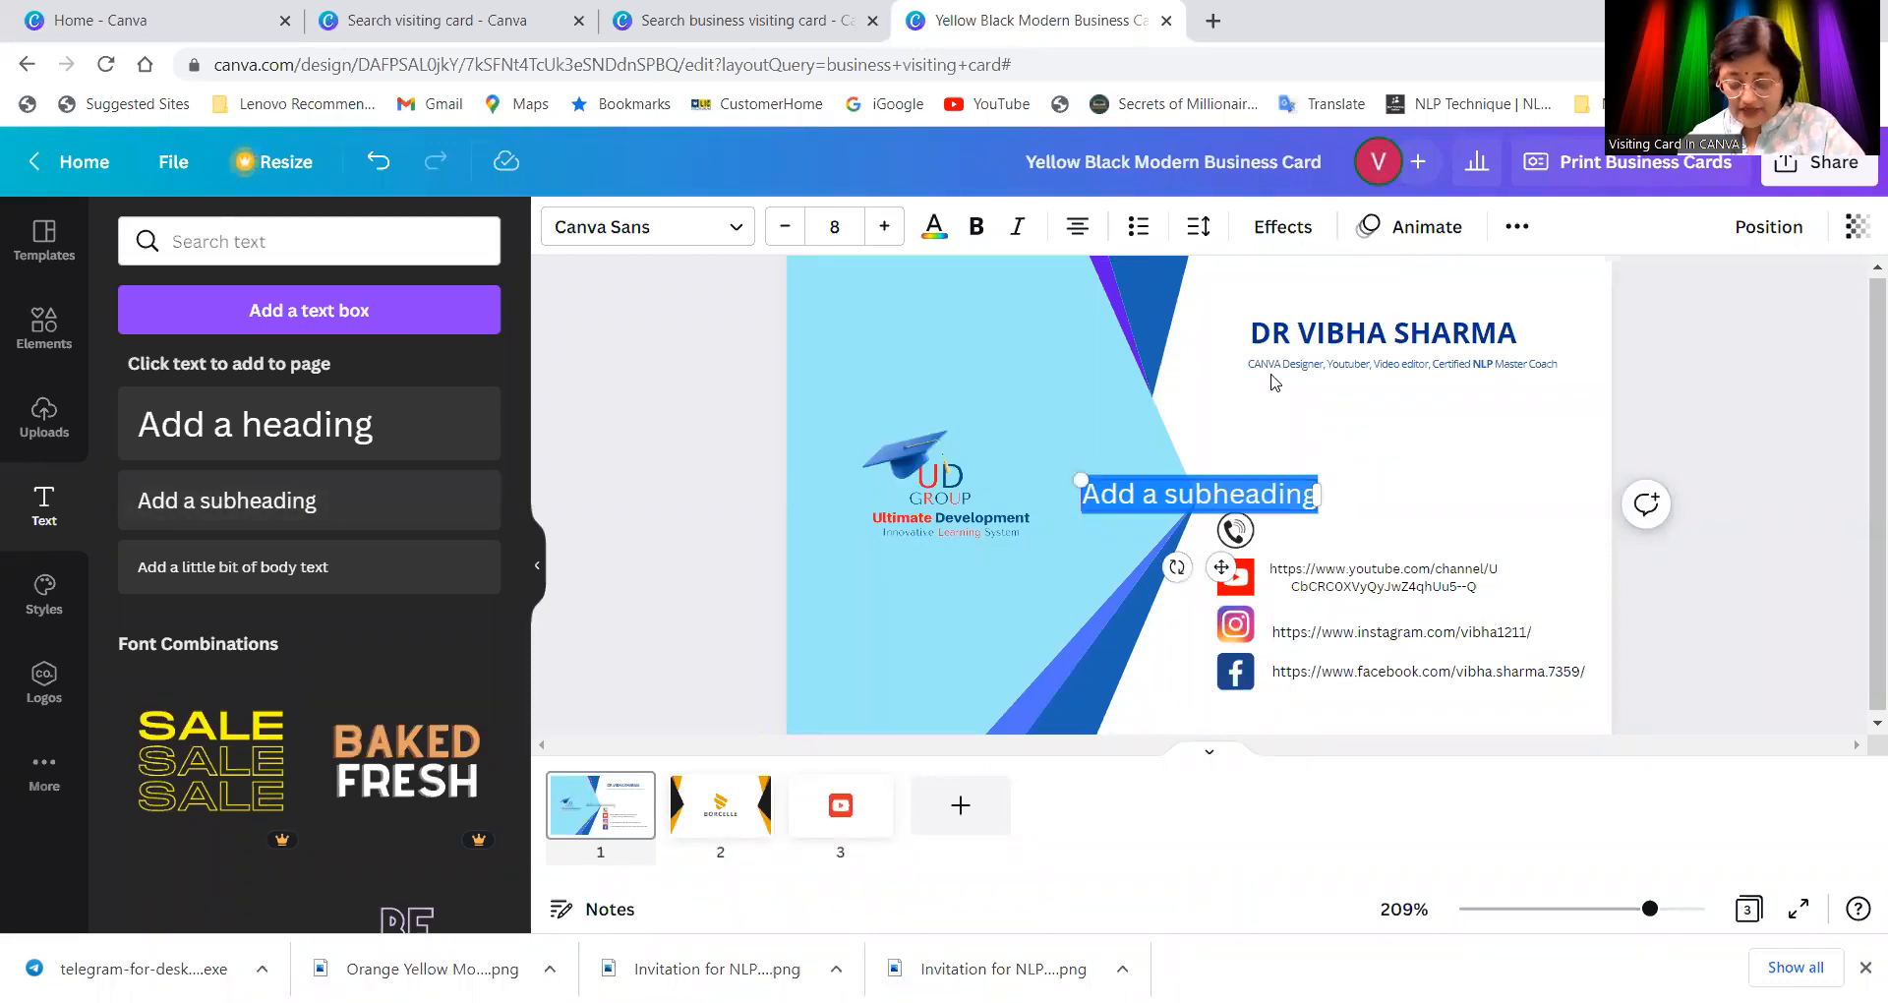
key("BackSpace")
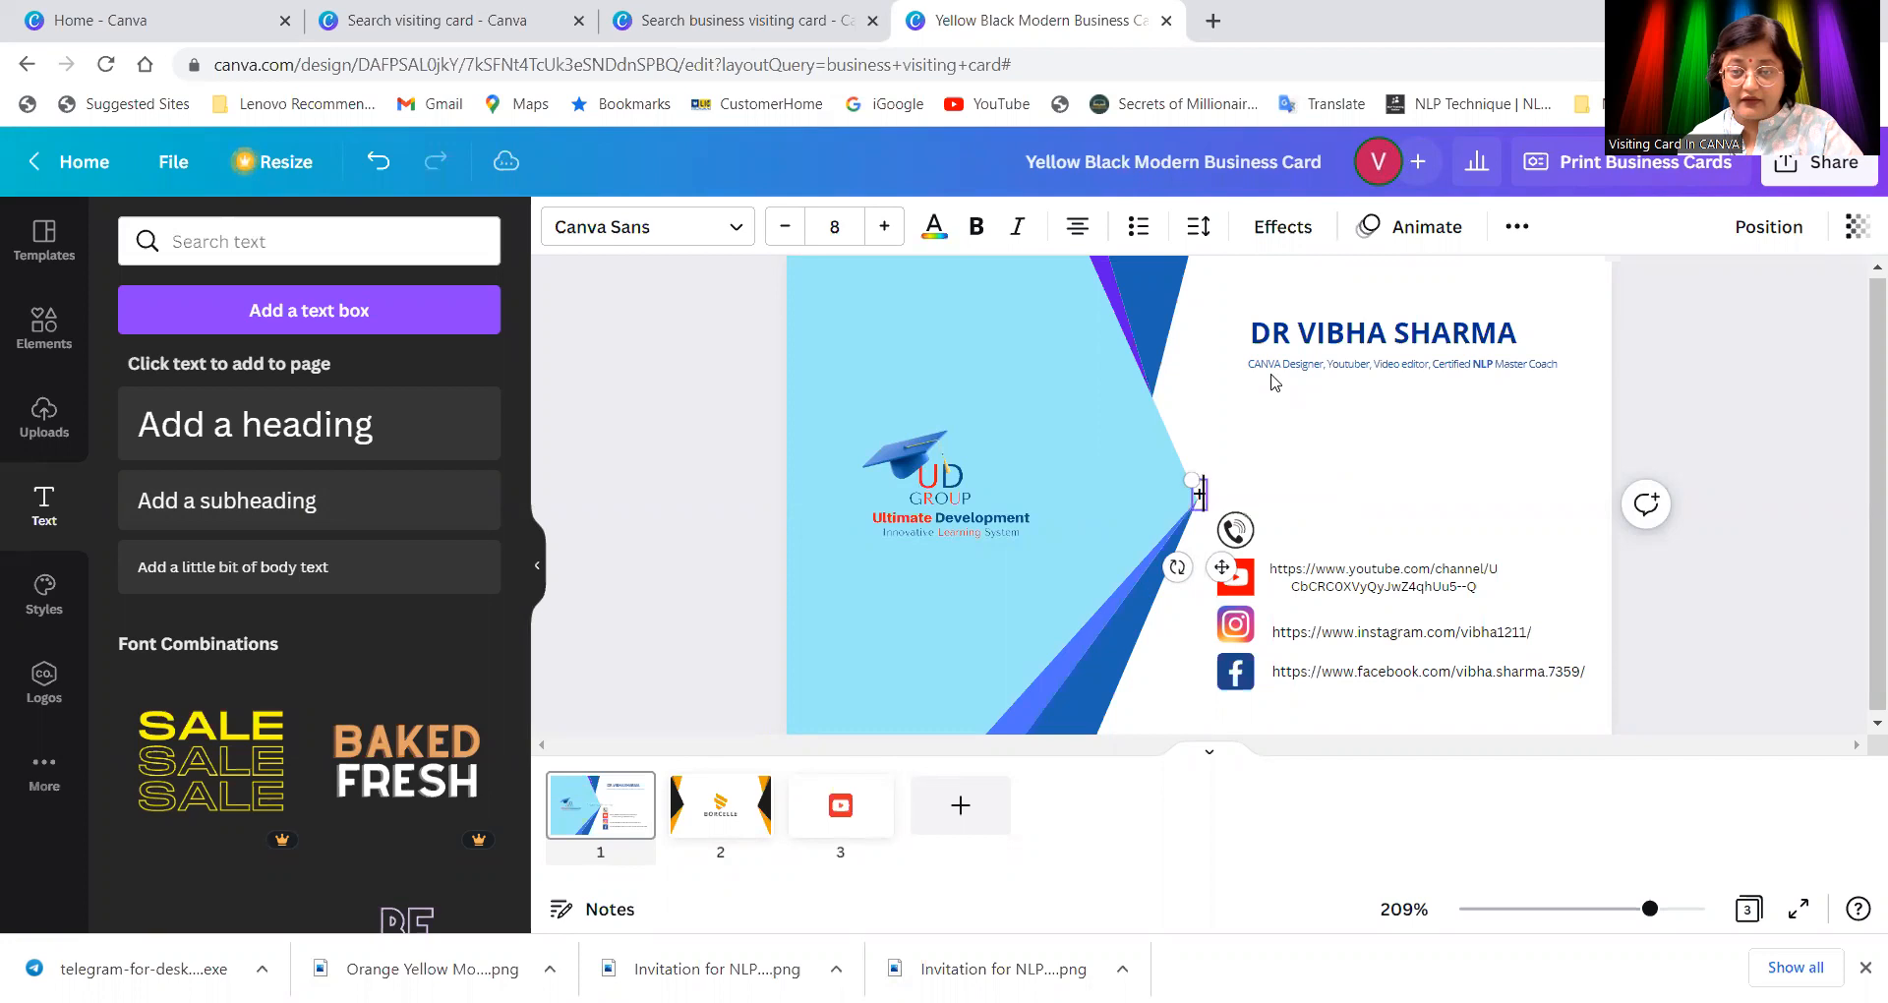
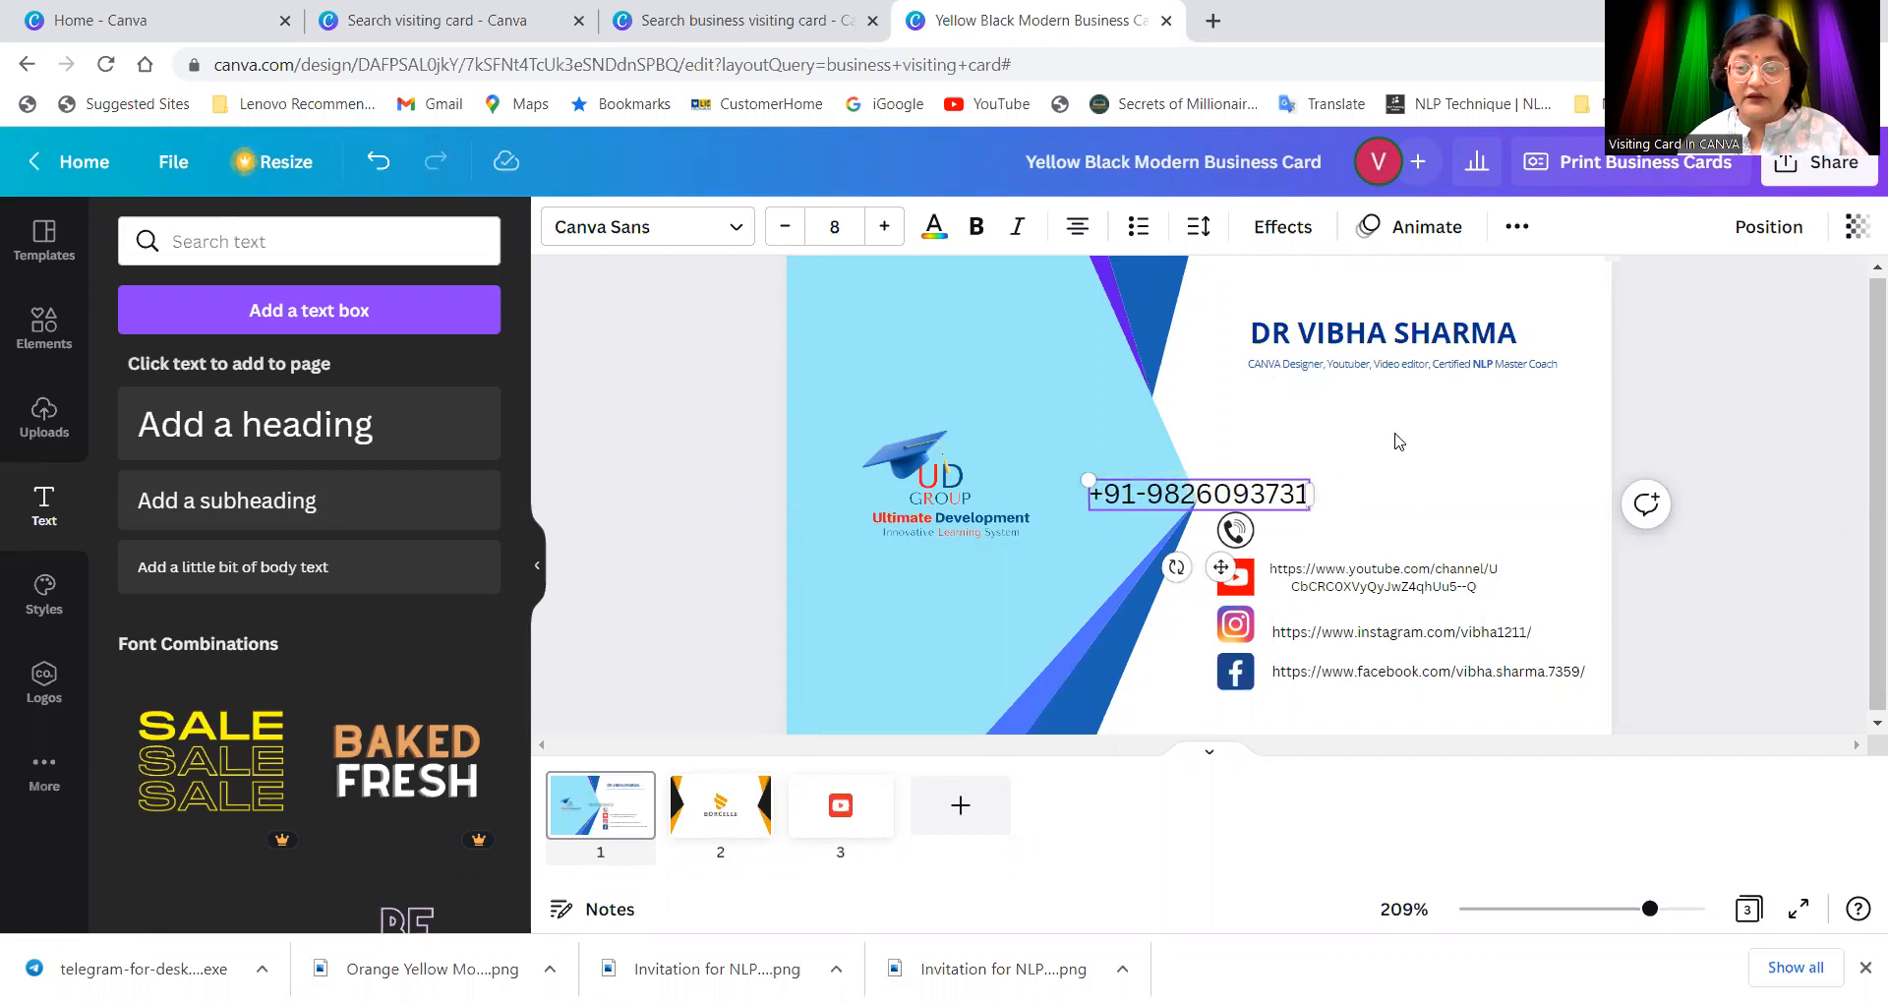
left_click(1339, 531)
left_click(1292, 502)
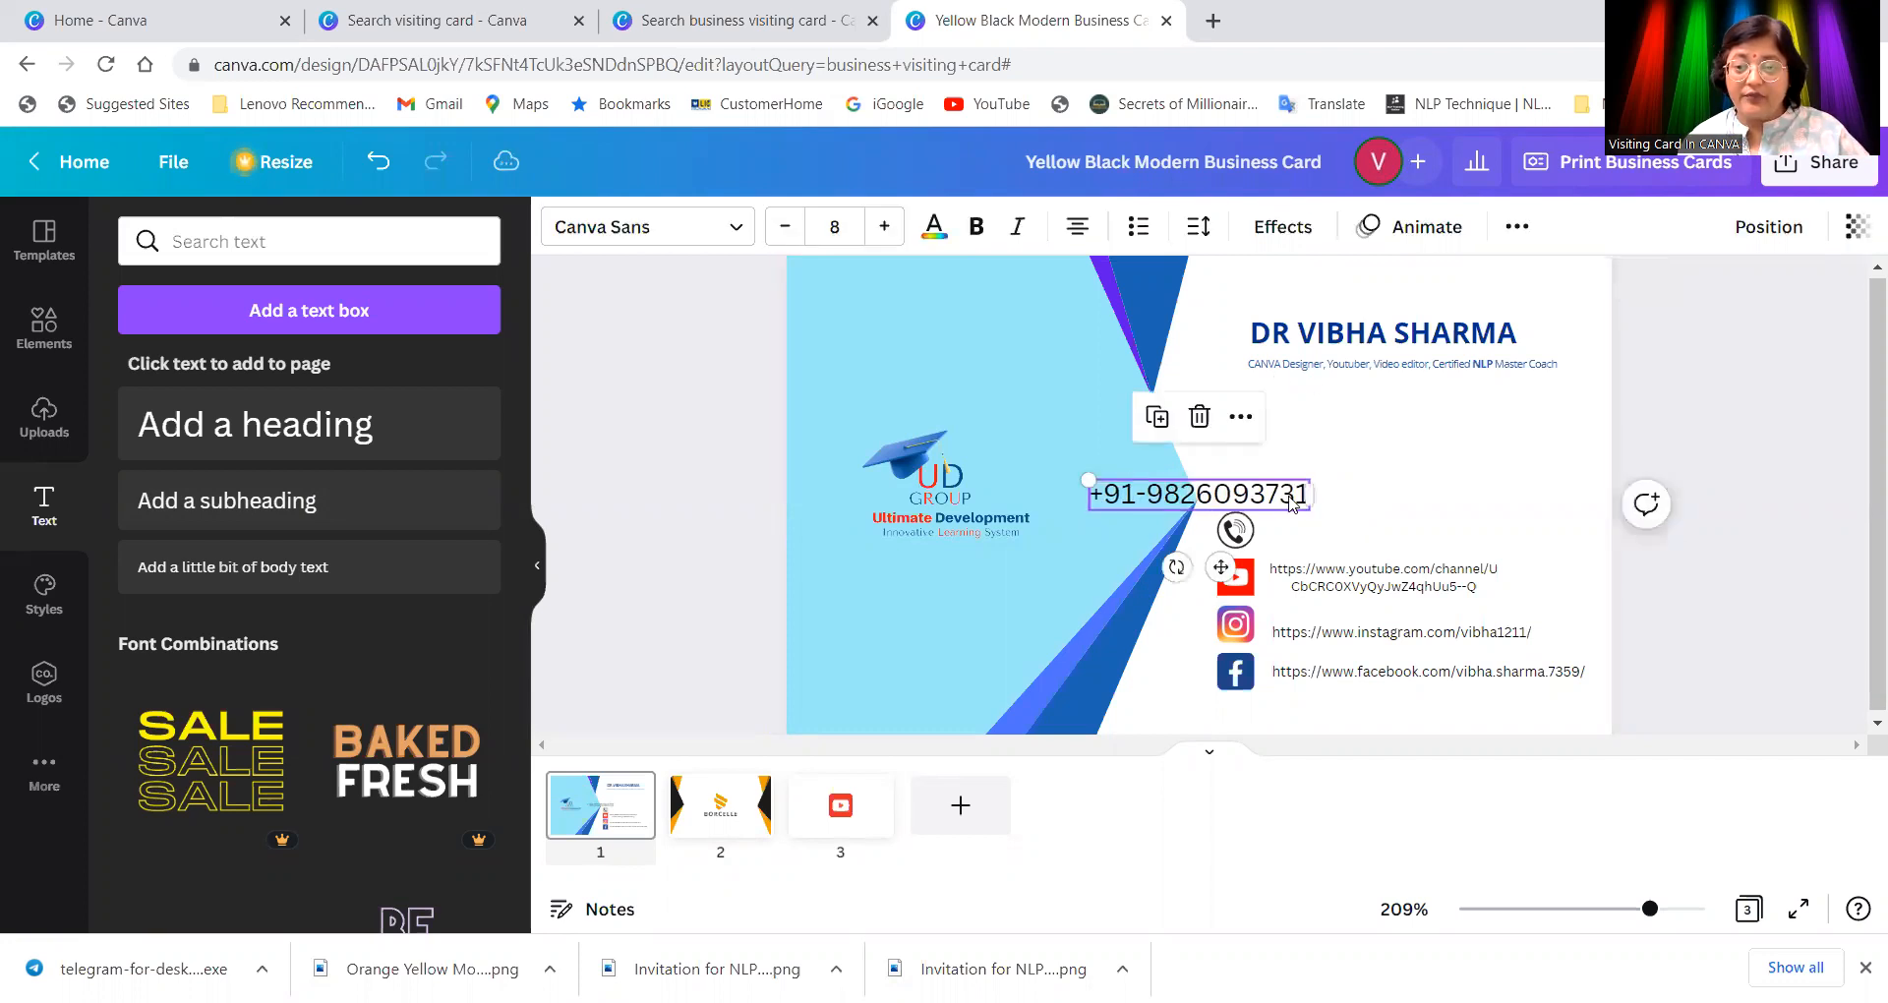
Step: Make the phone number bold at size 4 and move it beside the telephone icon
left_click(781, 232)
left_click(783, 227)
left_click(785, 222)
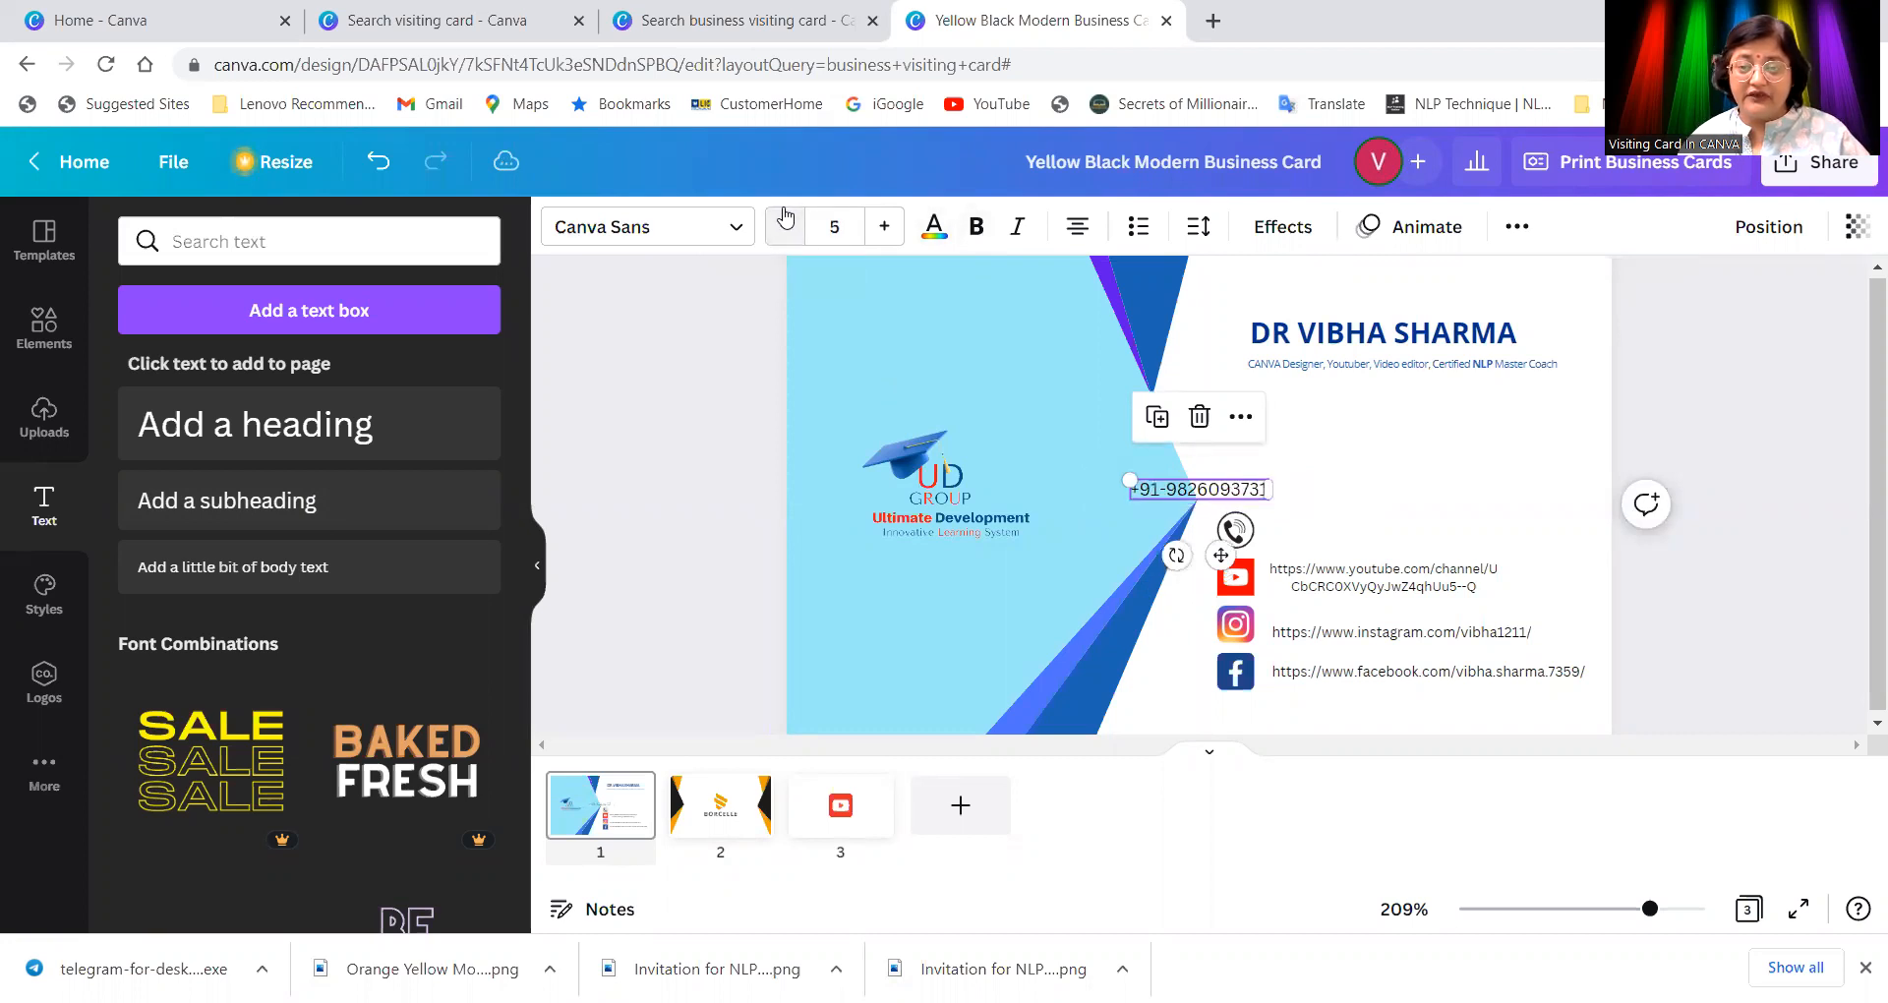
left_click(971, 230)
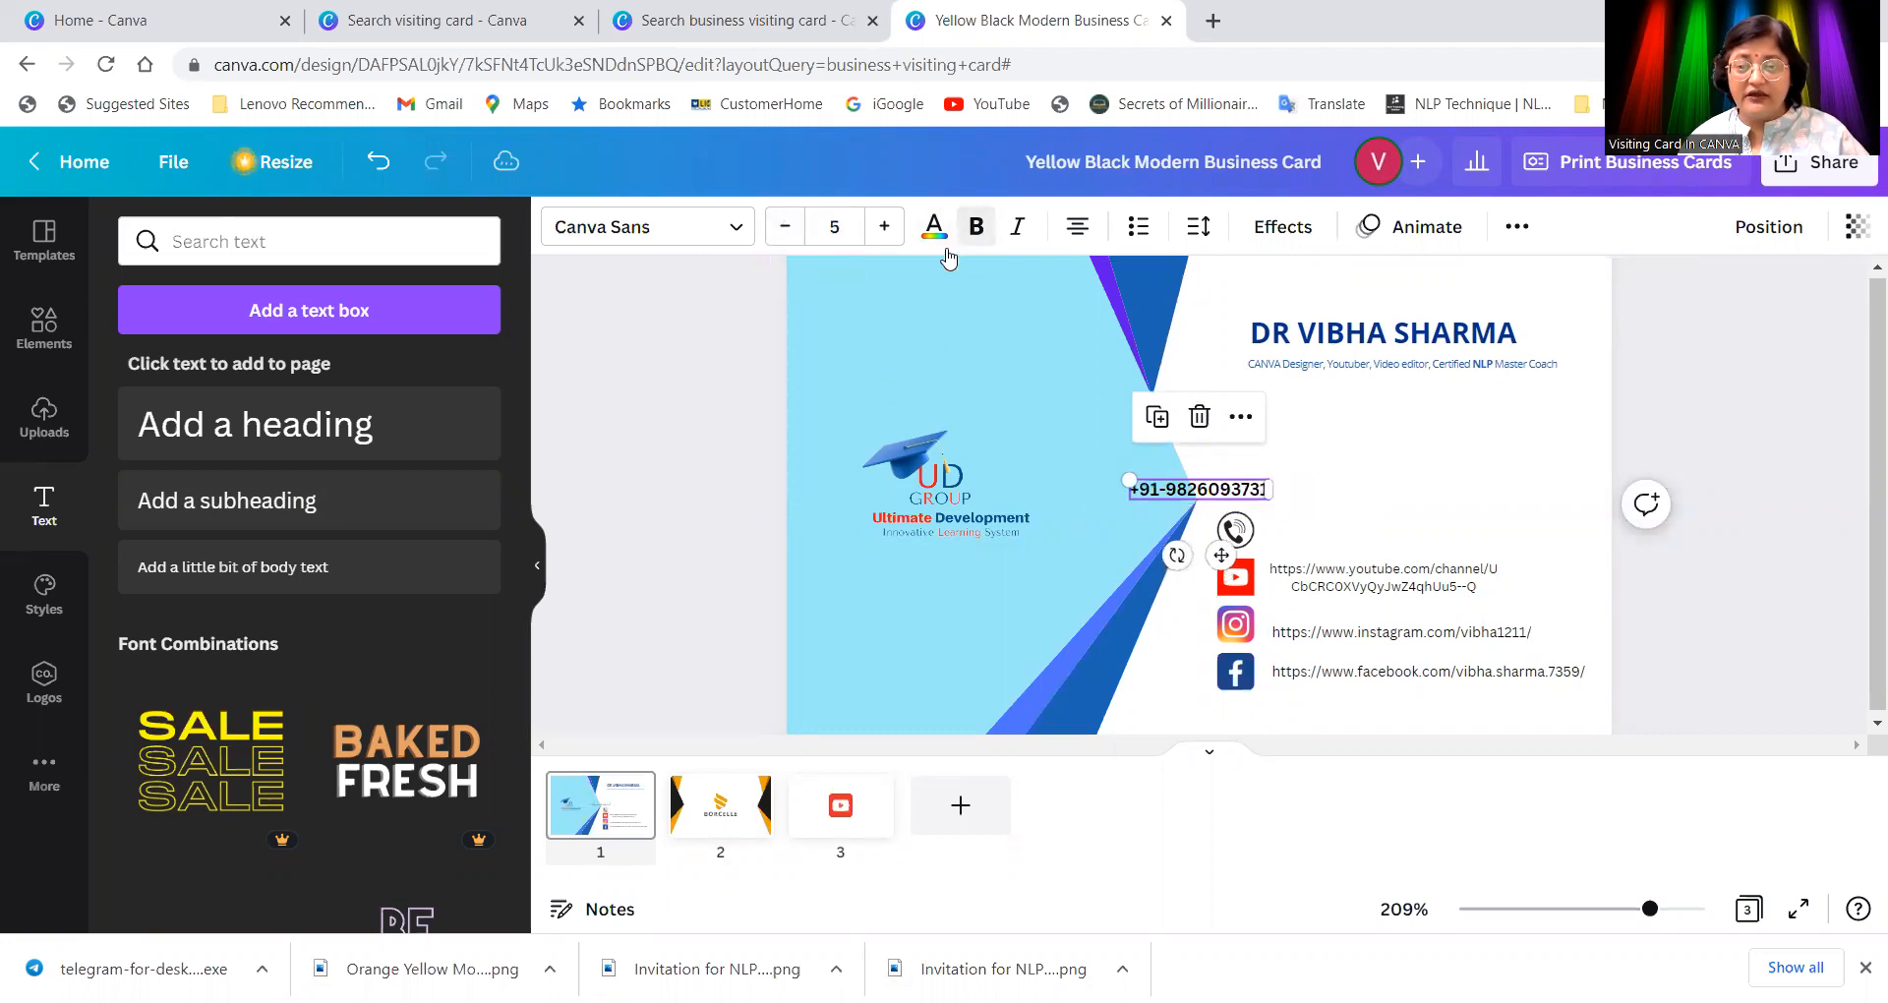
left_click(784, 226)
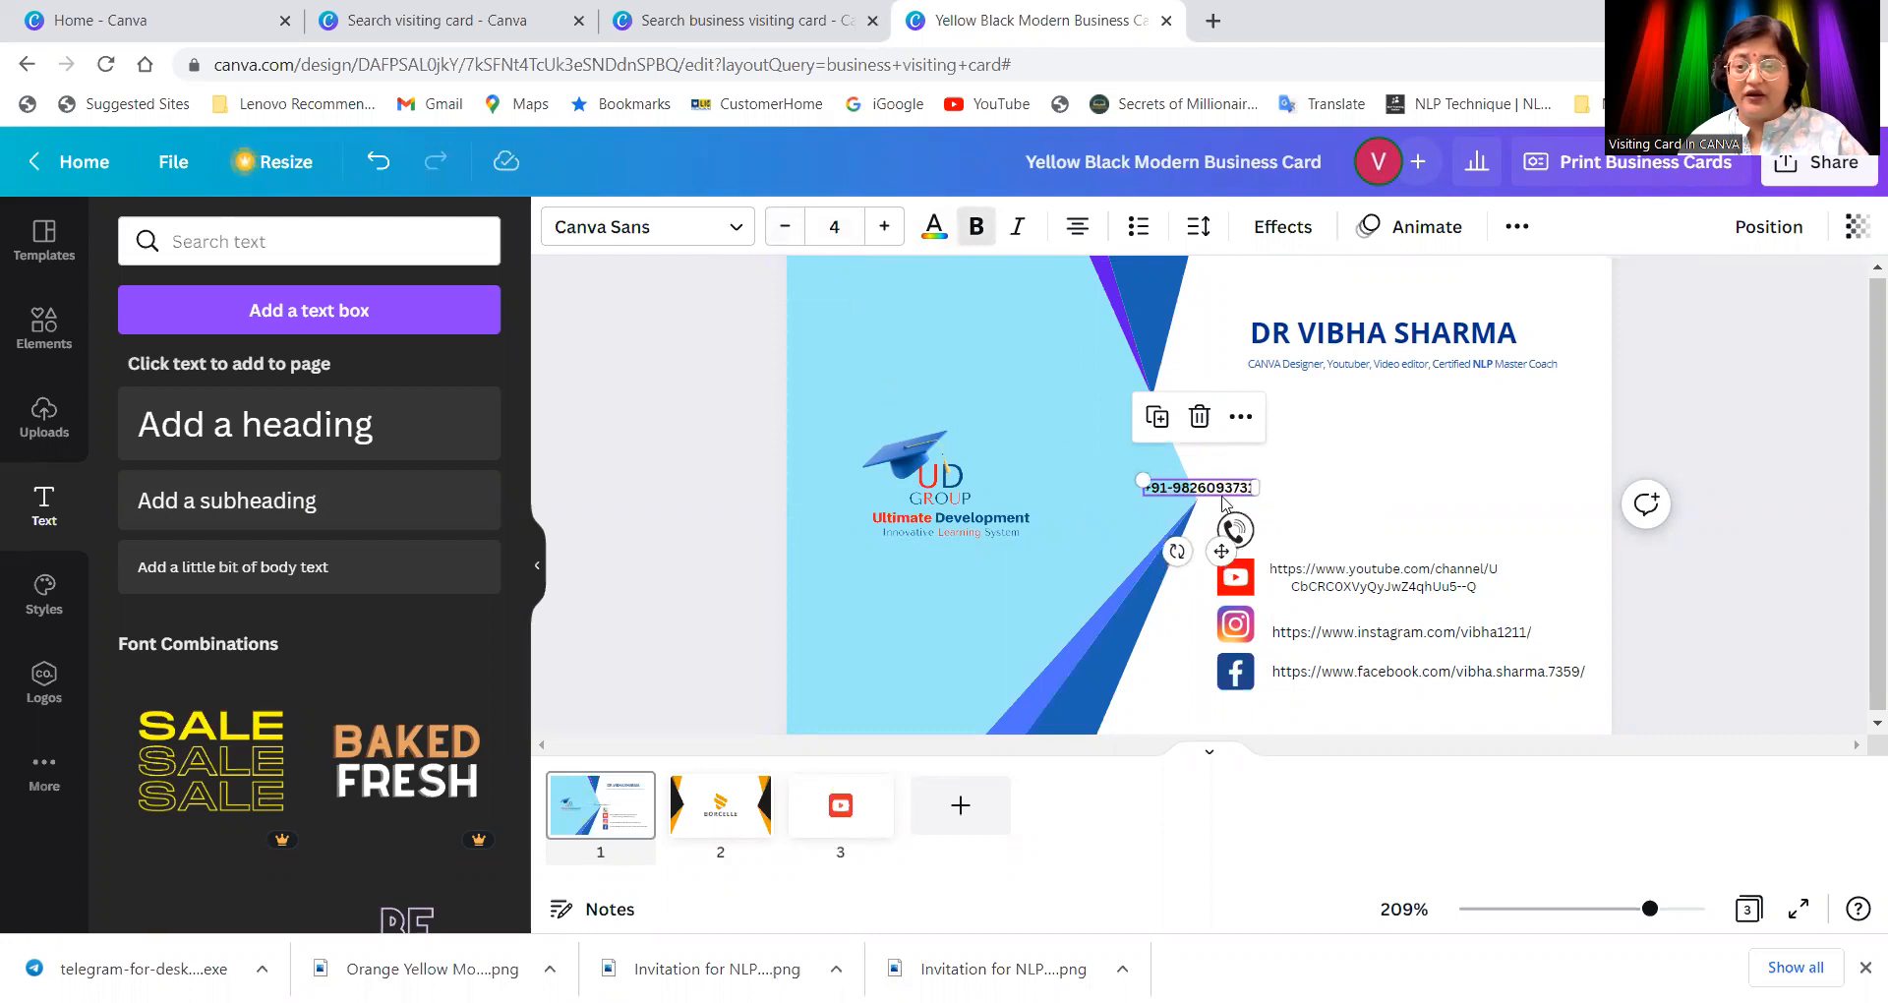
left_click_drag(1227, 497, 1349, 529)
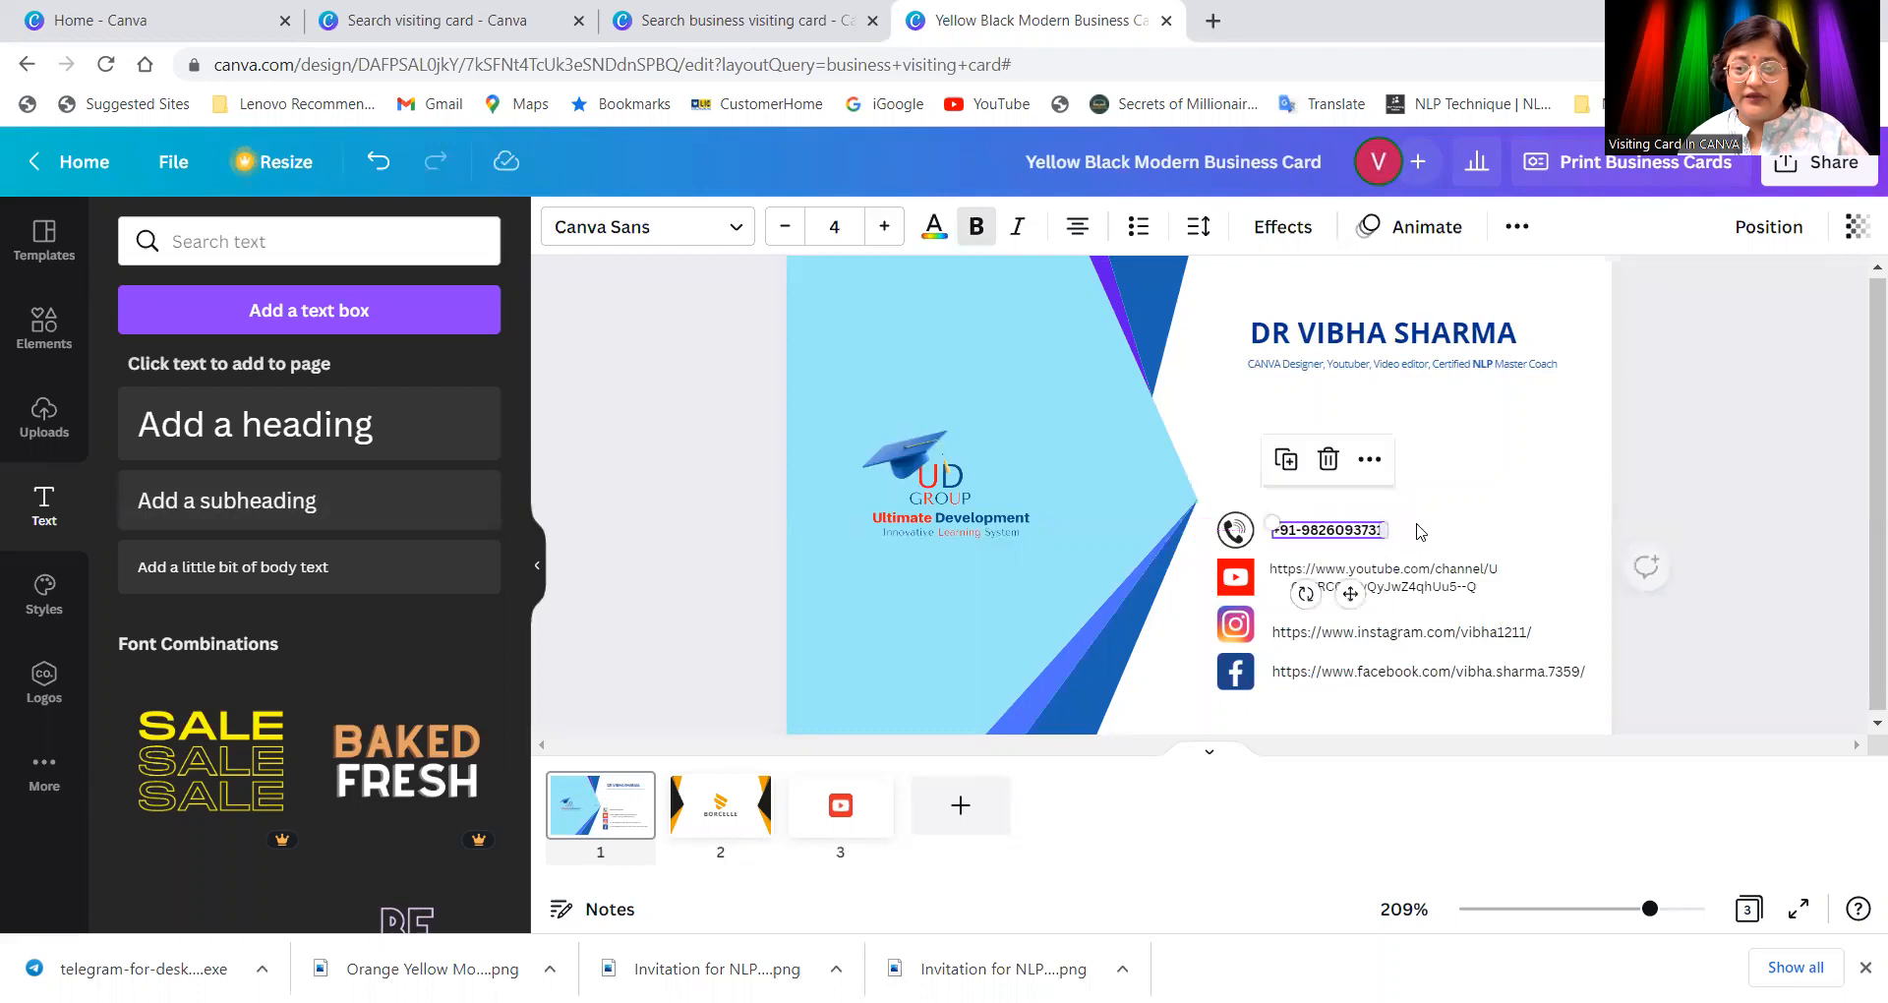
left_click(1482, 534)
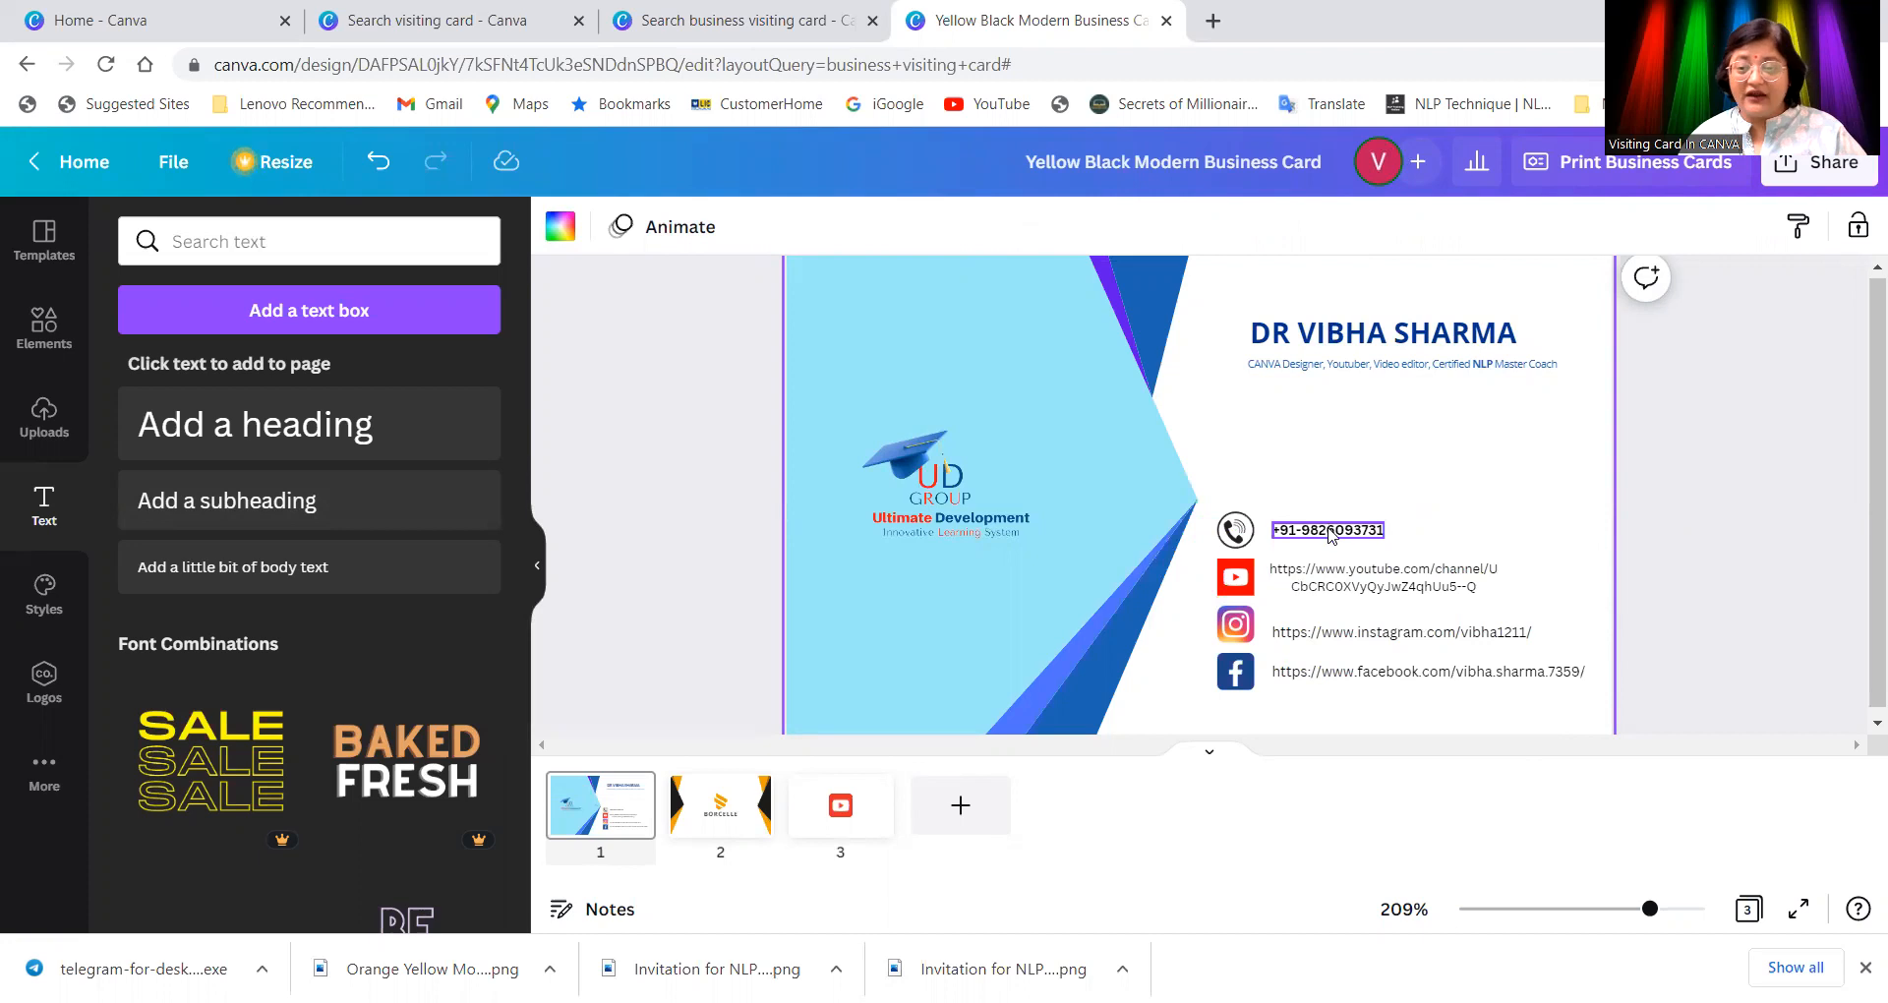
scroll(1426, 575, "down", 1)
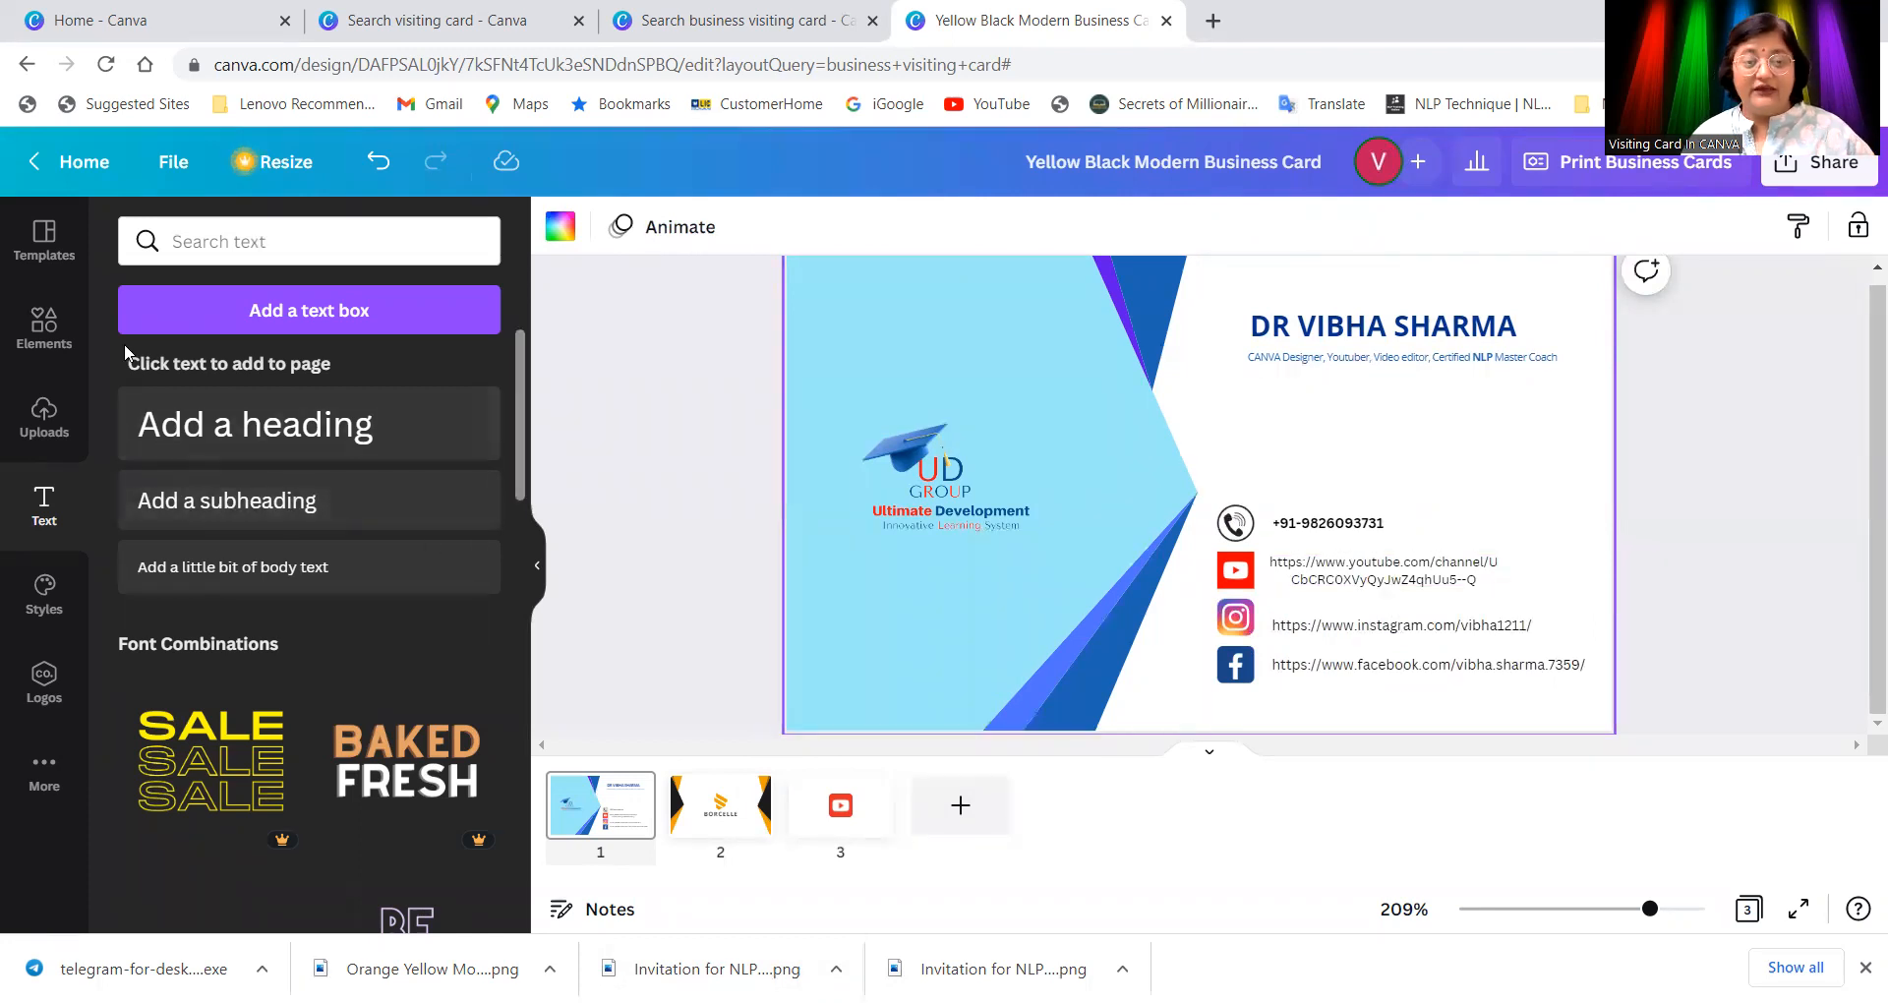
Step: Replace the telephone logo search with a 'location logo' graphics search
left_click(44, 324)
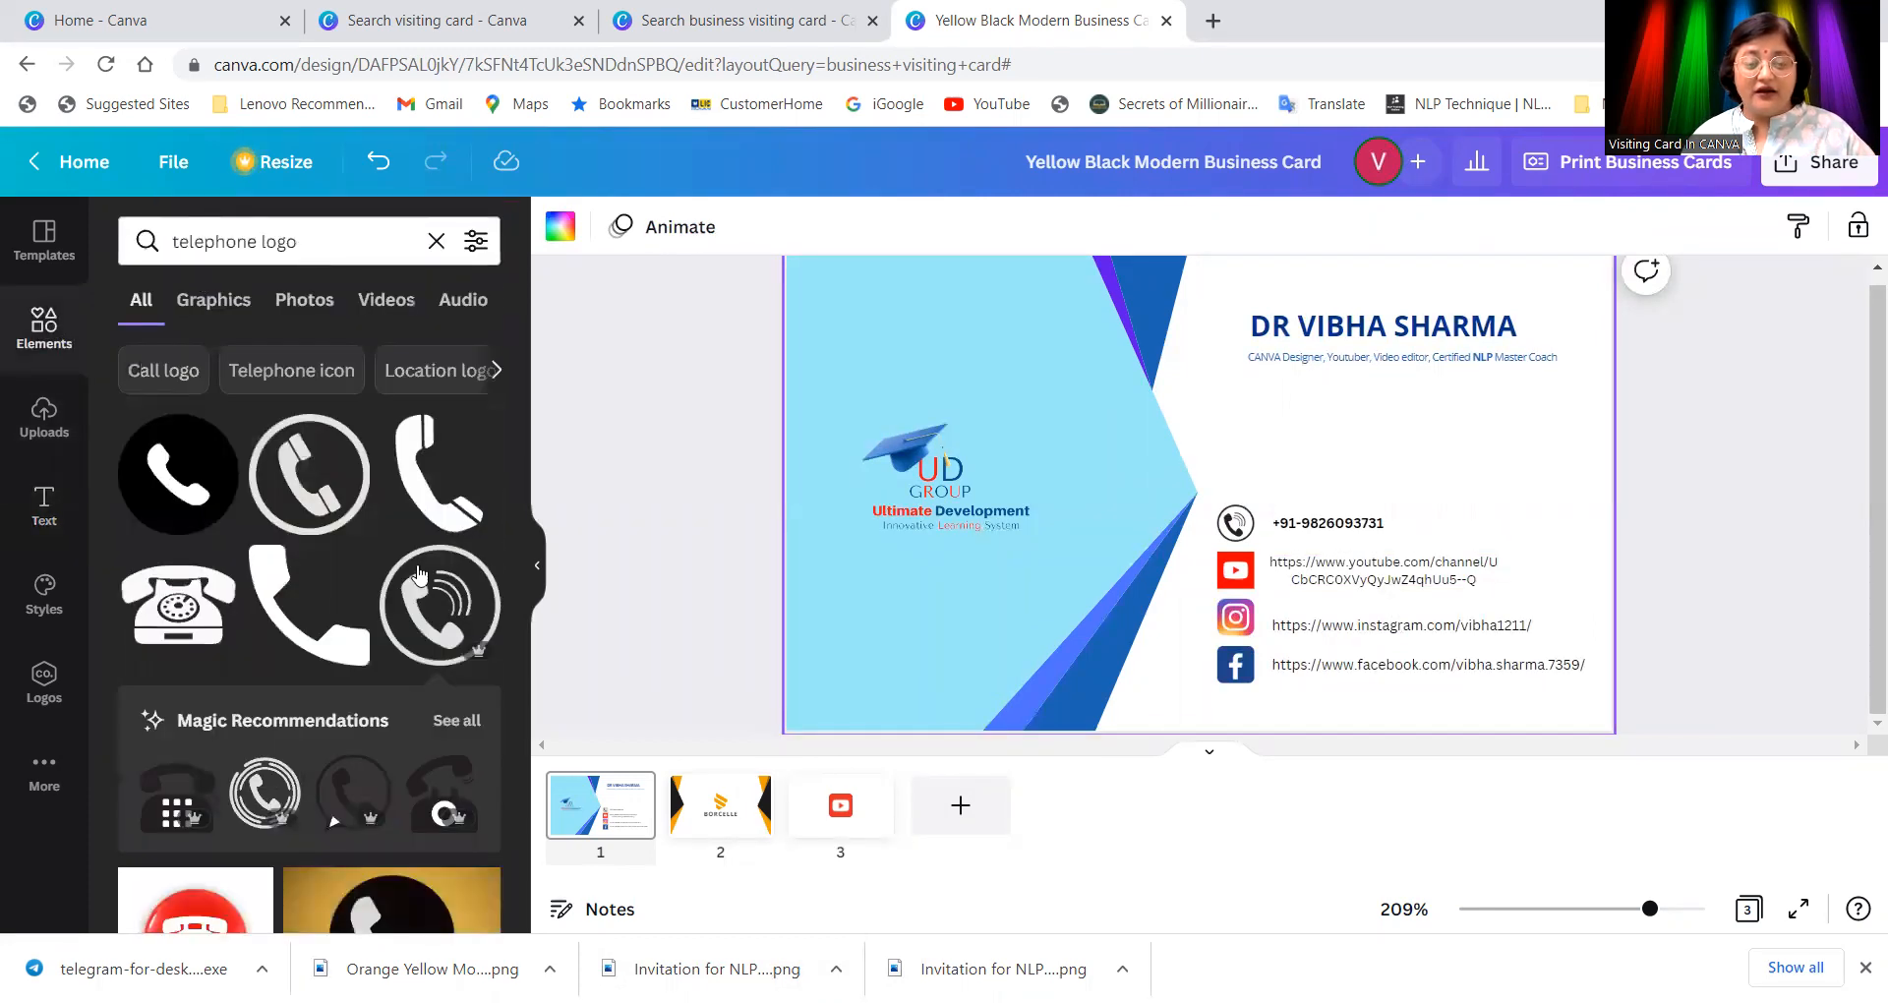
scroll(392, 623, "down", 10)
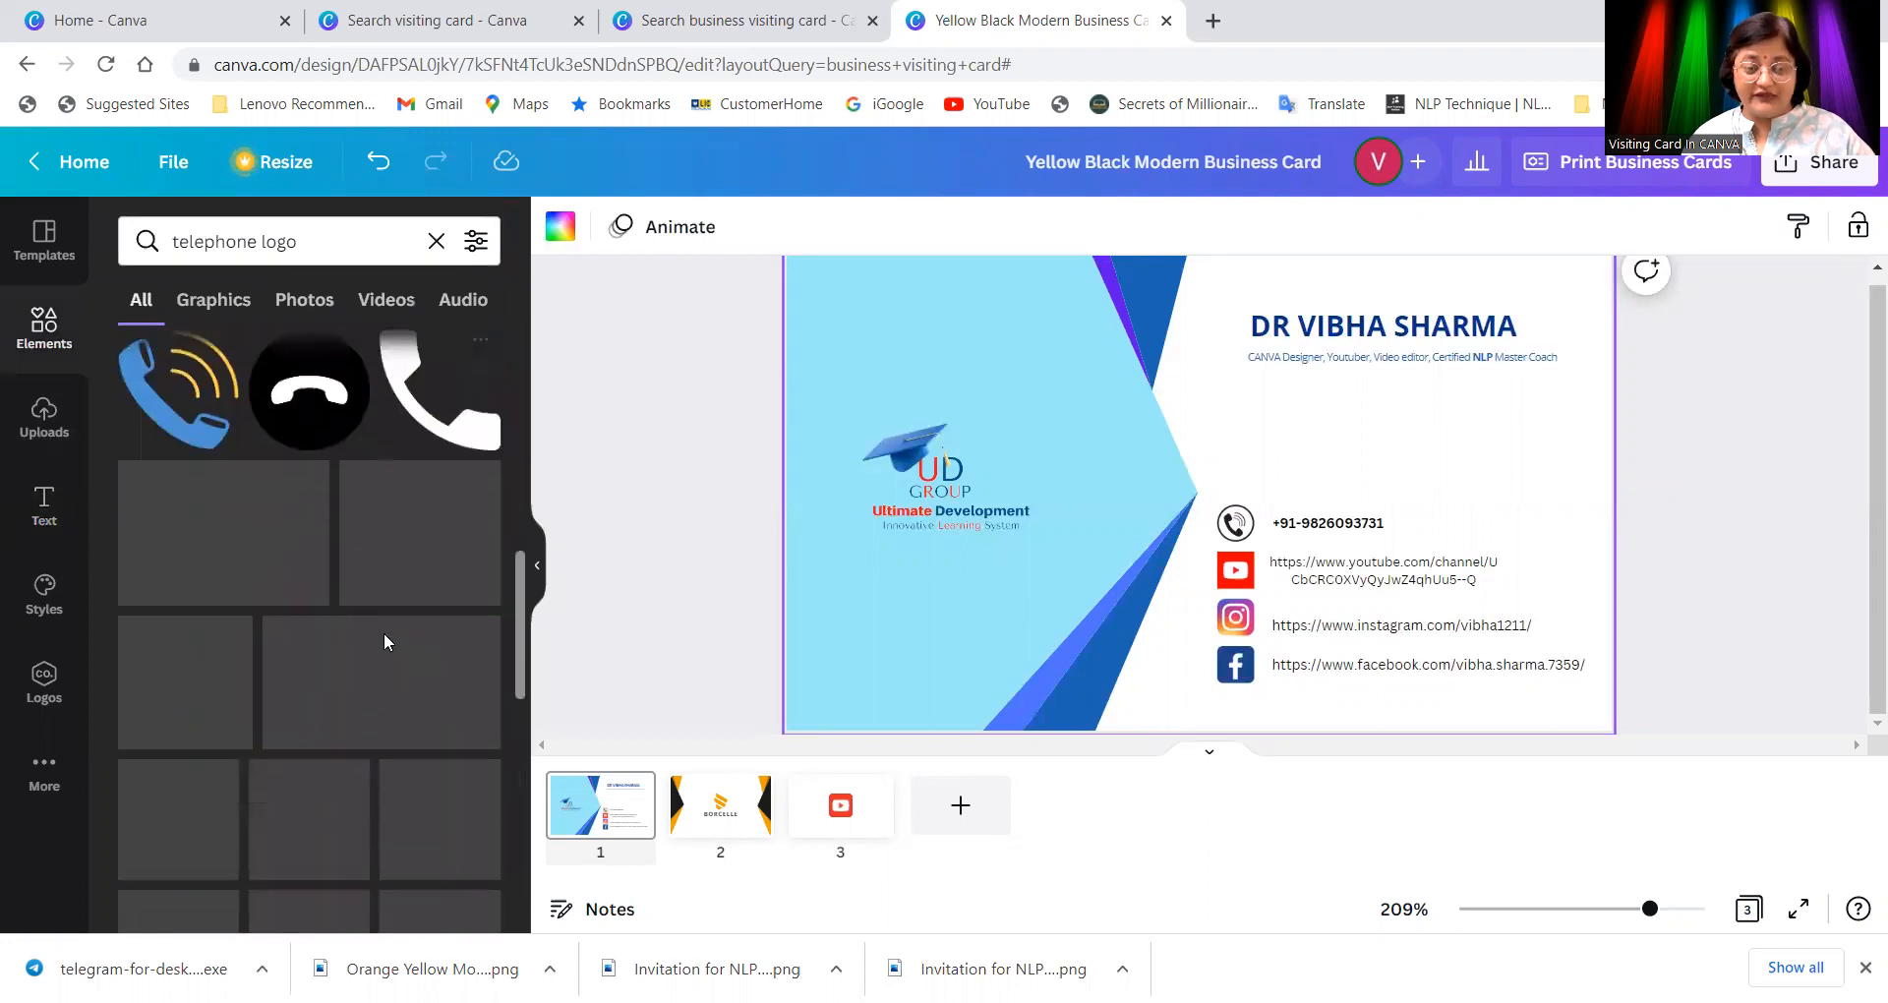
scroll(383, 636, "up", 10)
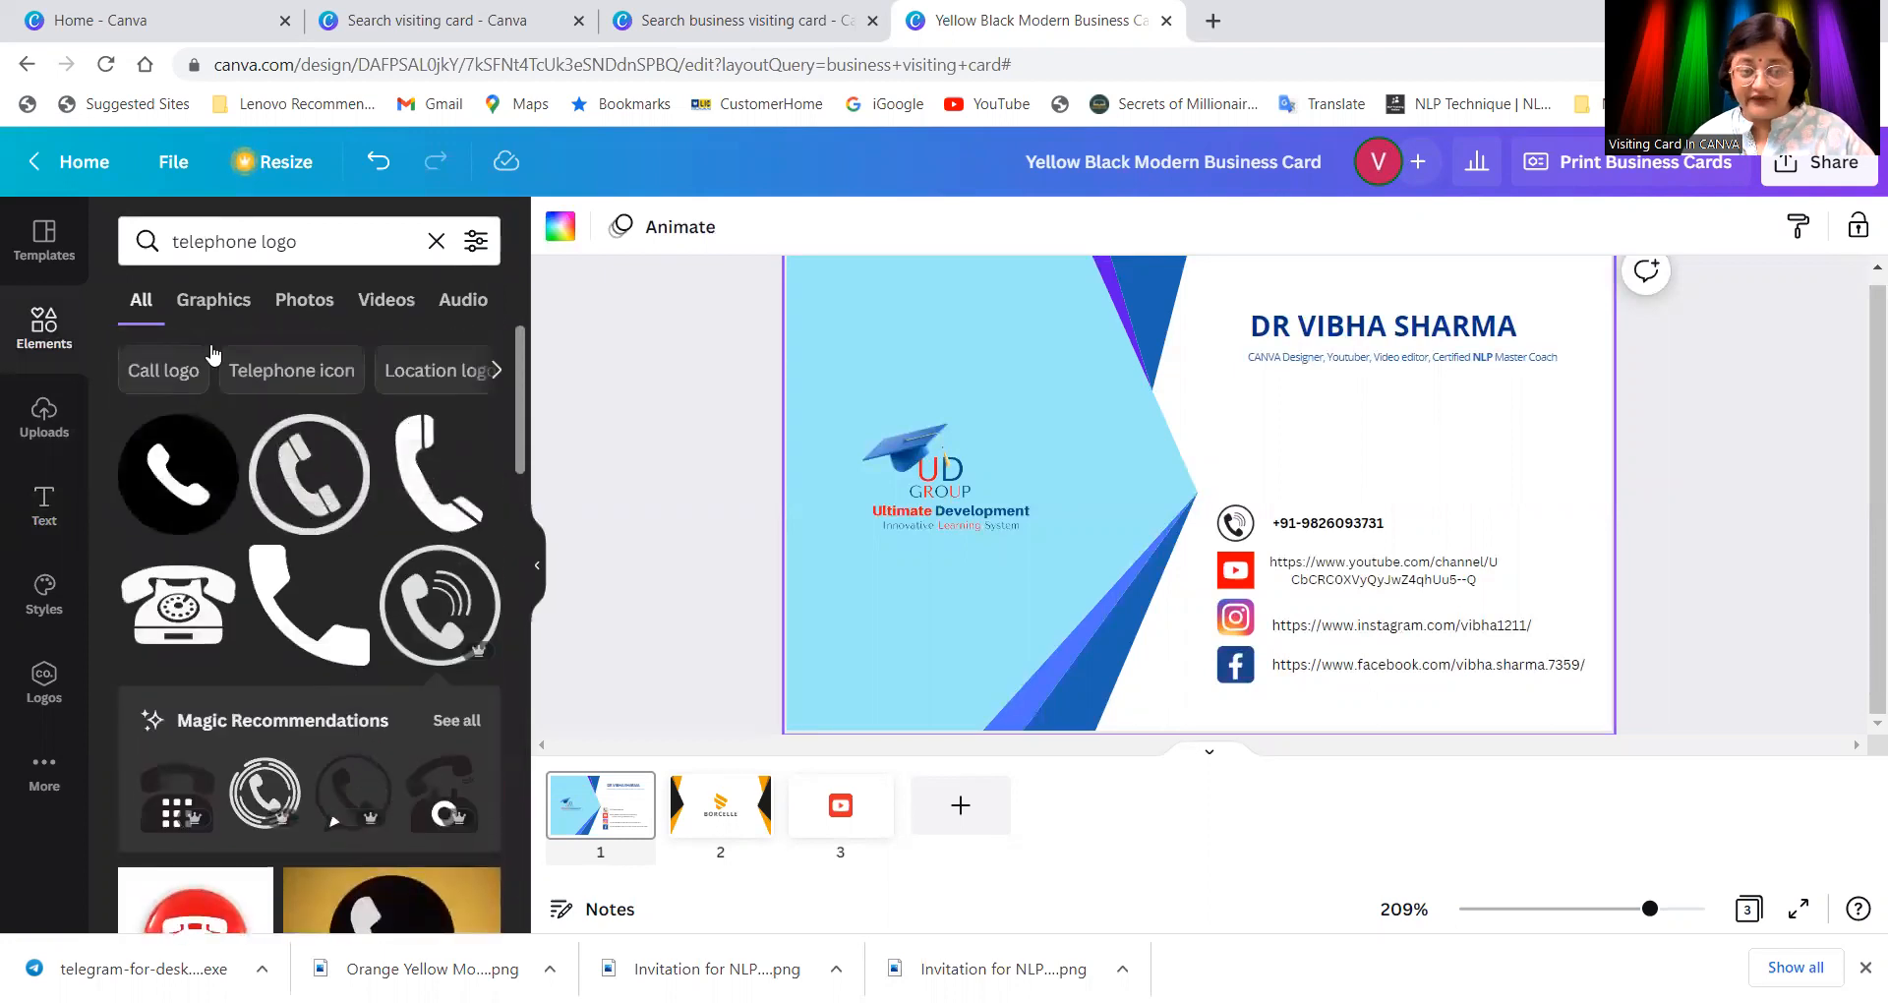
left_click(360, 242)
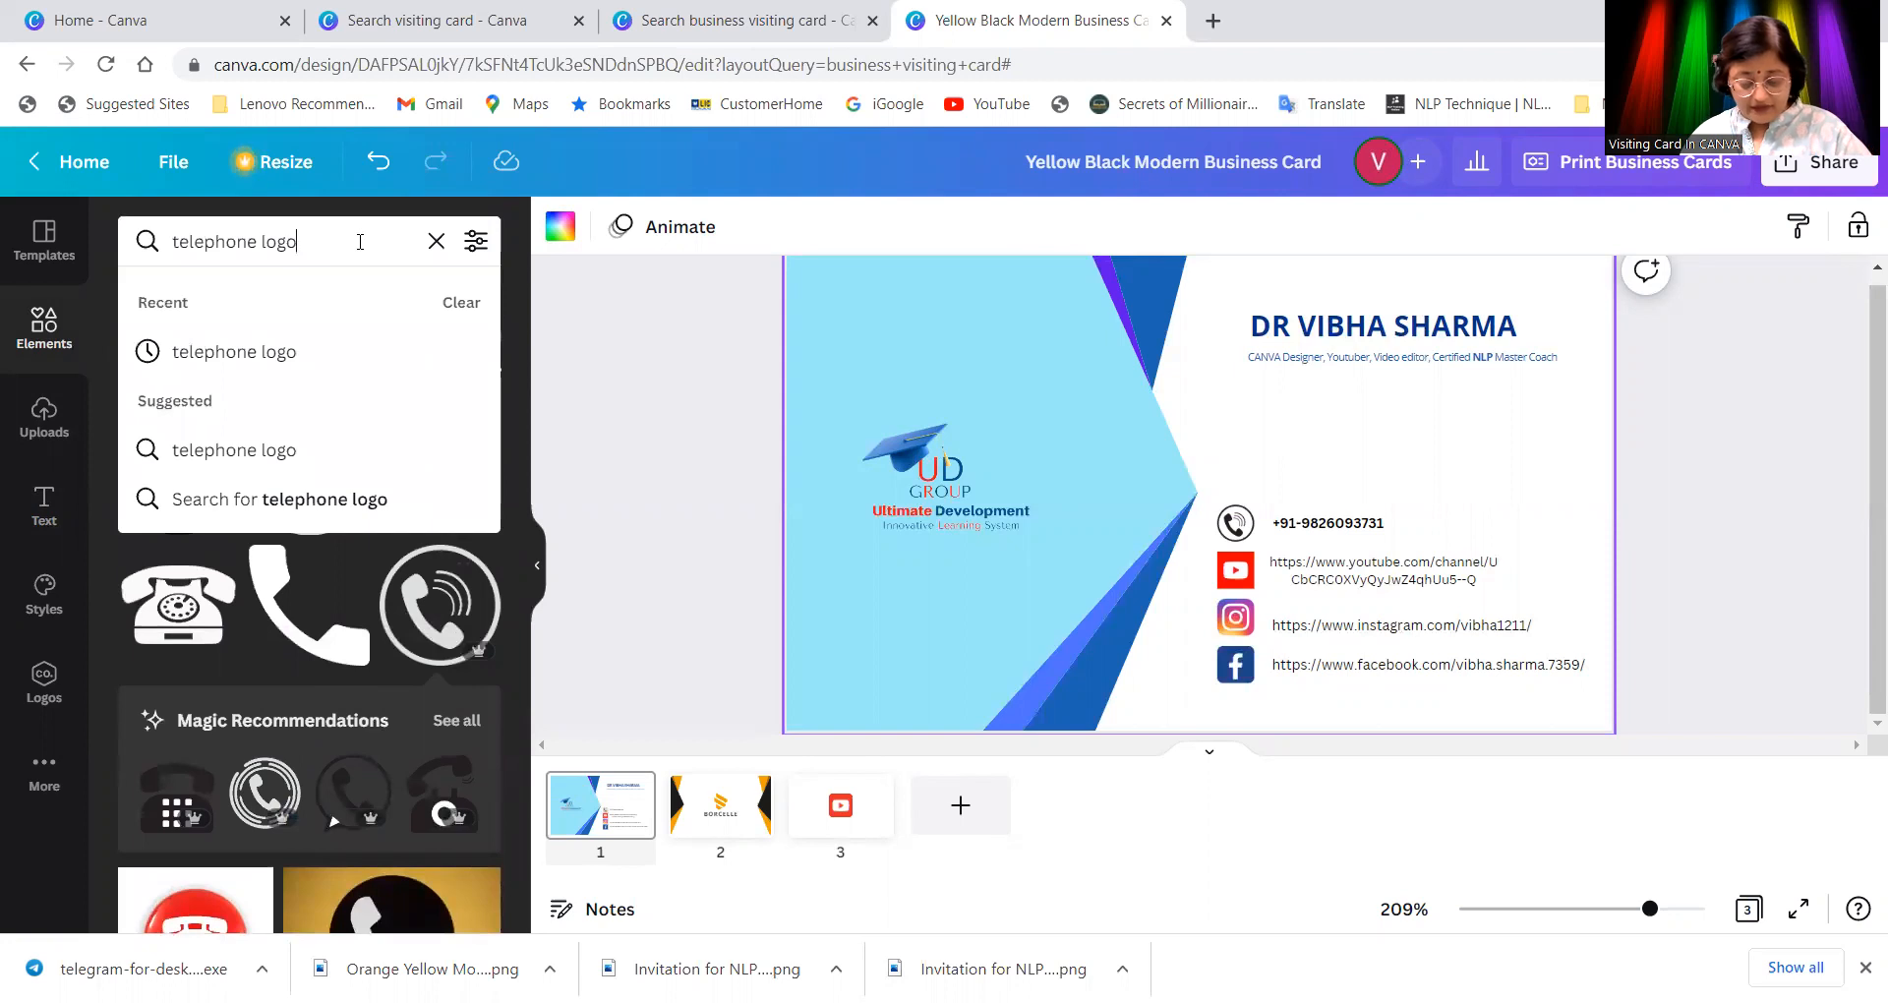
left_click(438, 240)
type("l")
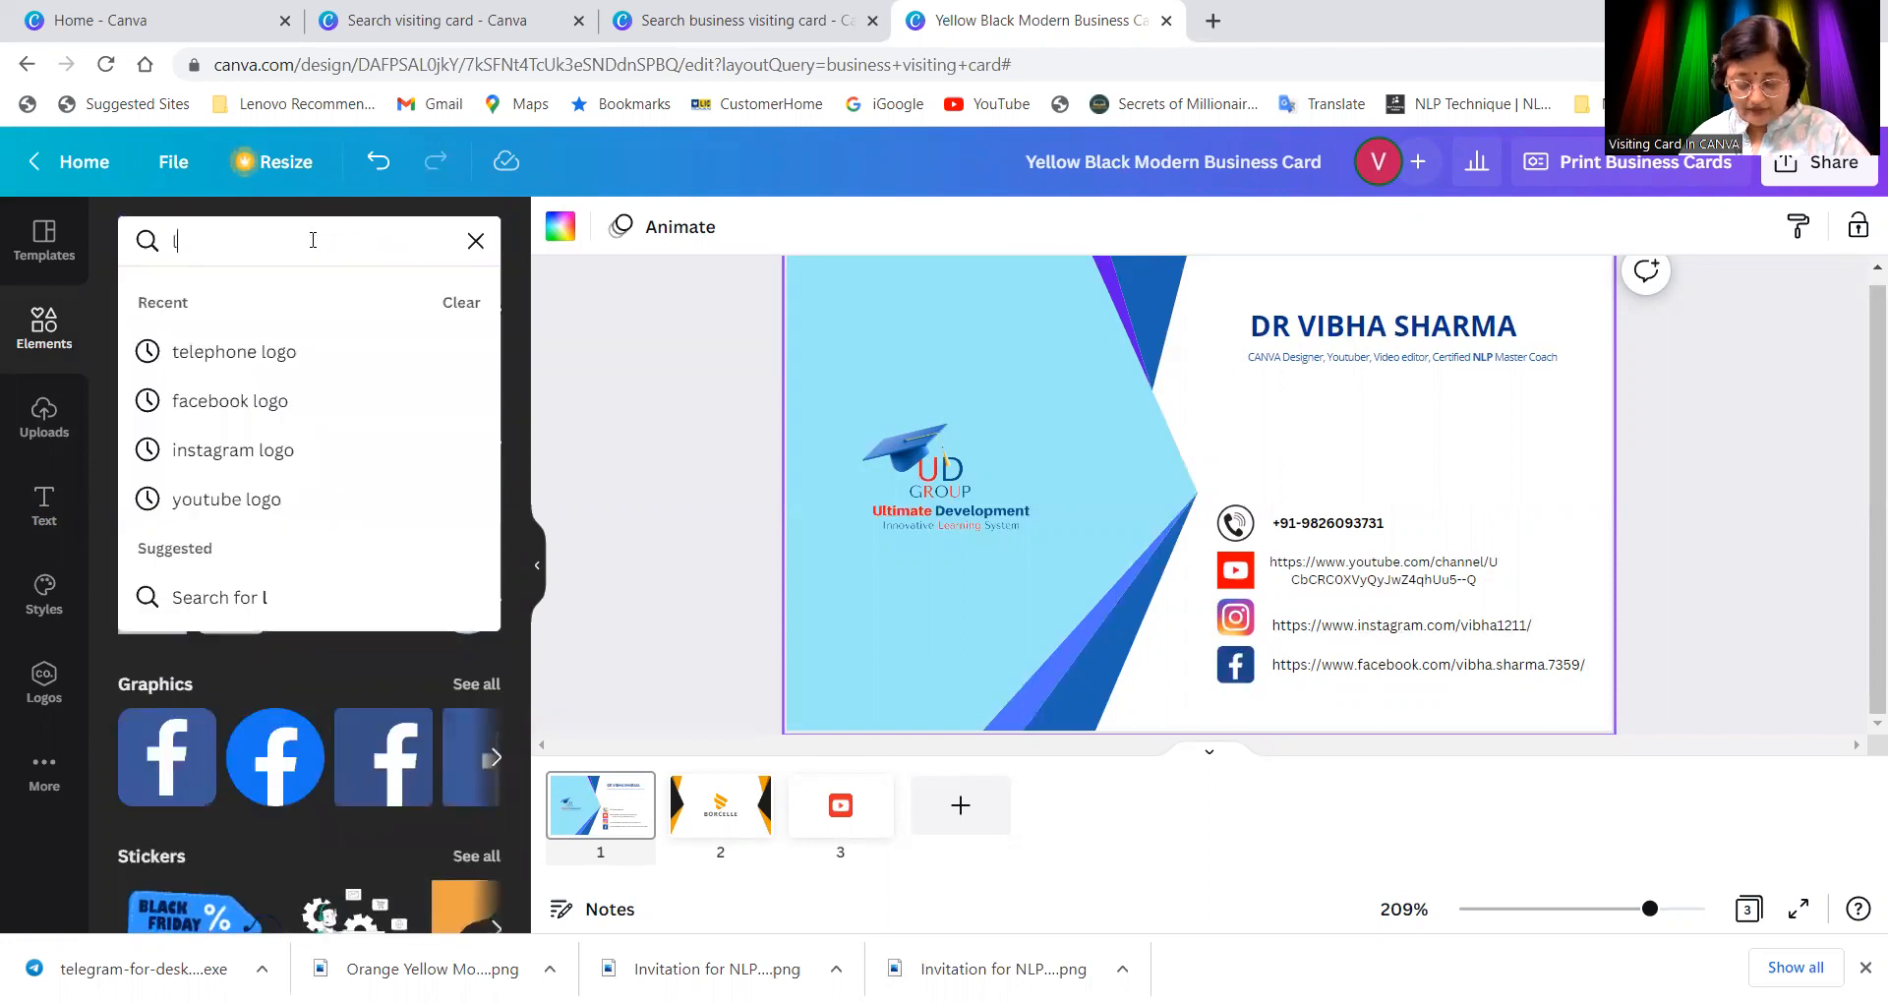
type("ocation")
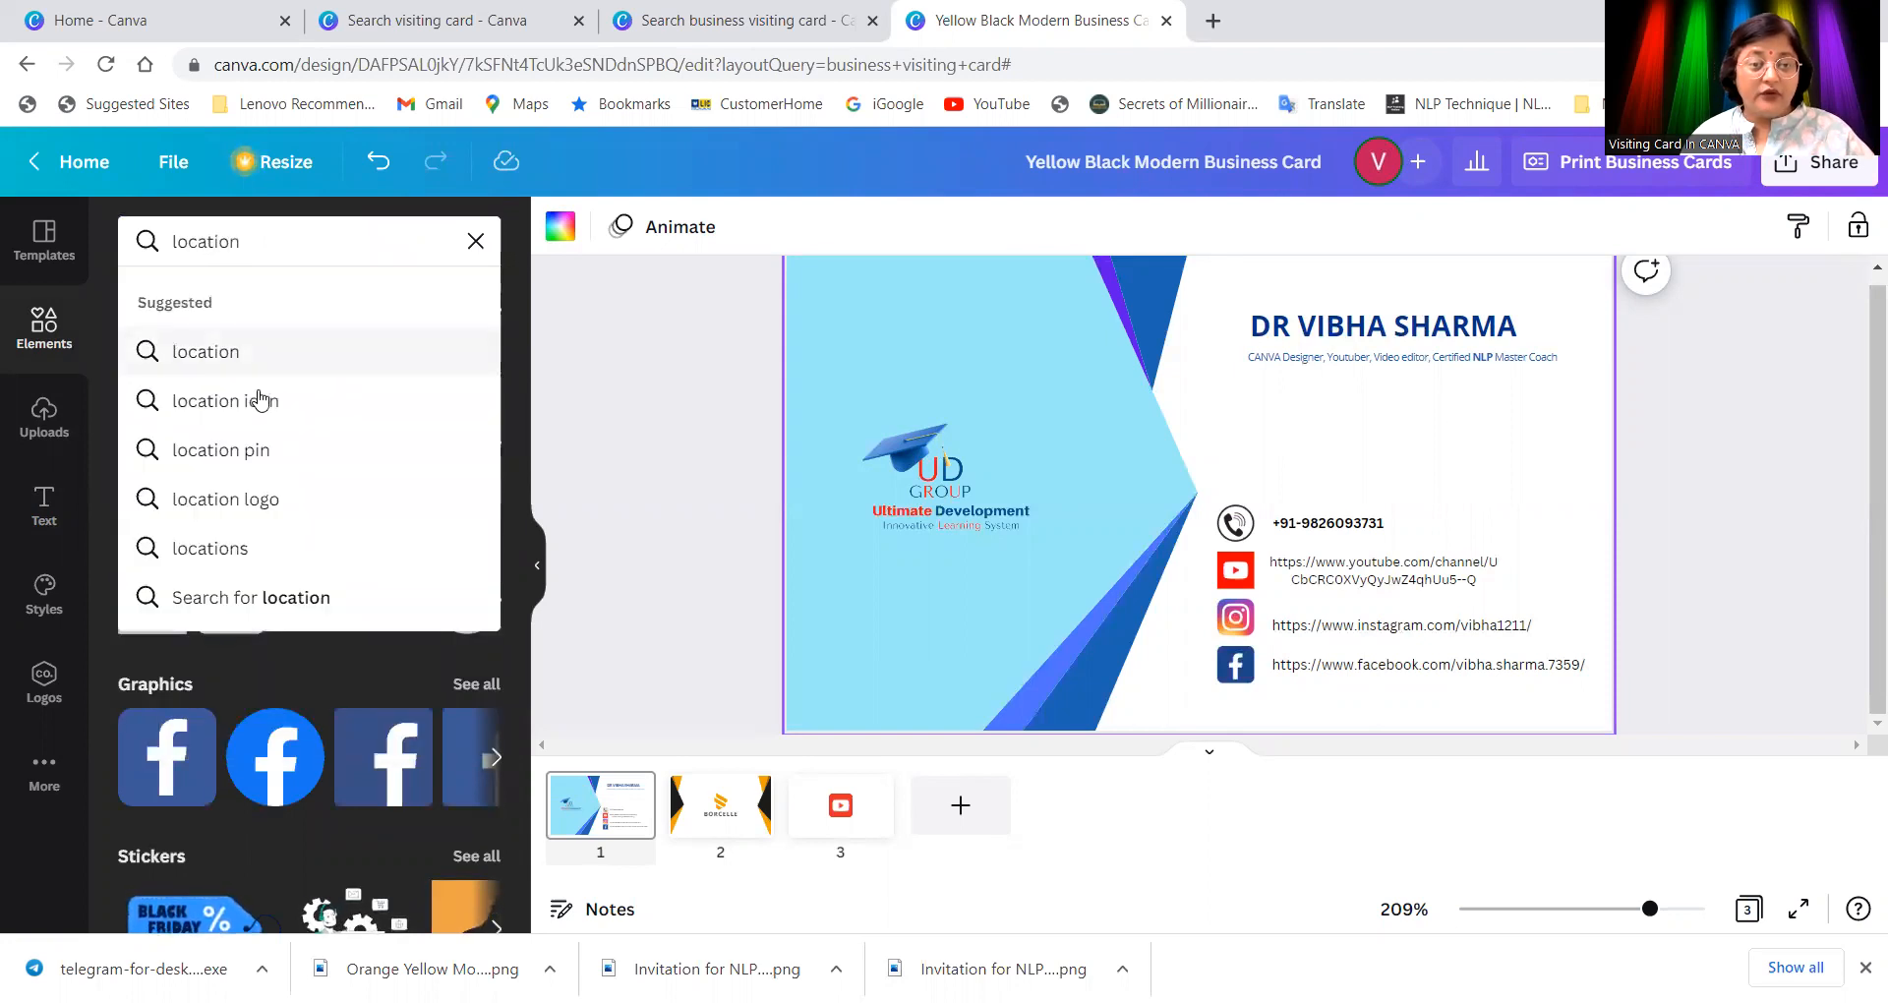
left_click(258, 513)
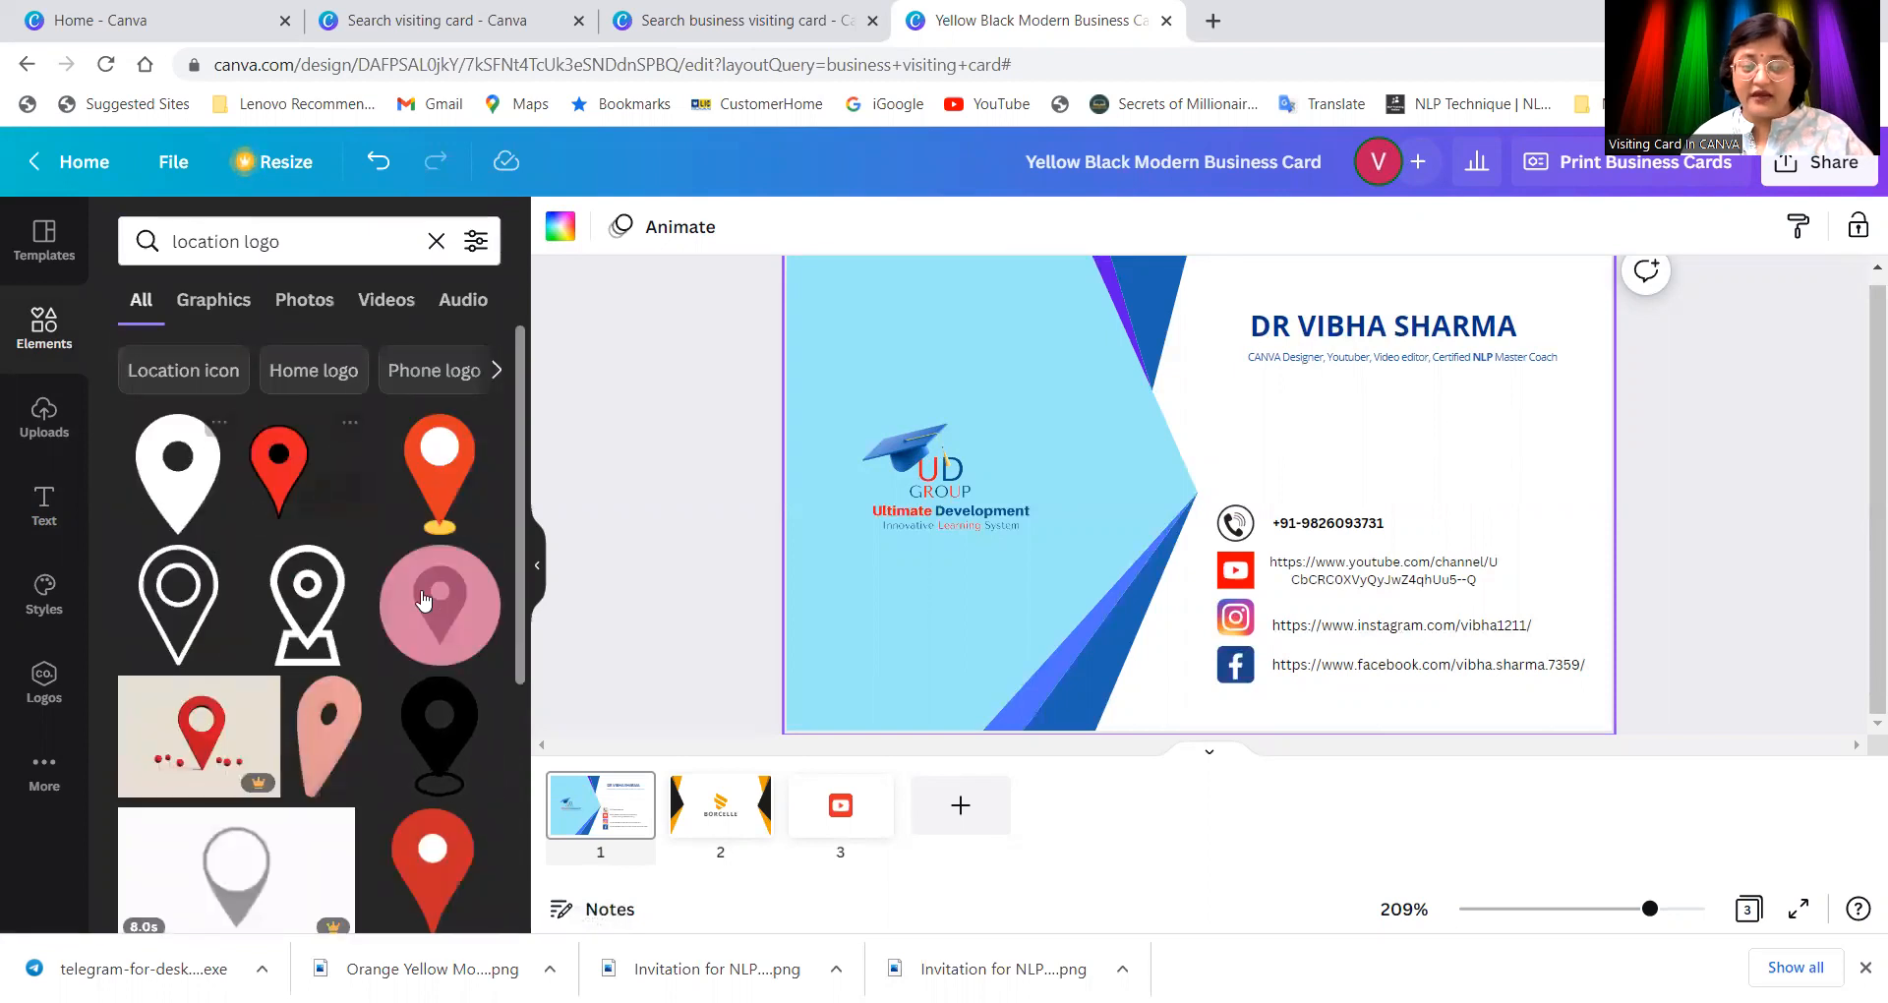
Step: Scroll through the location logo results to browse the pin graphics
scroll(423, 609, "down", 5)
scroll(391, 646, "down", 7)
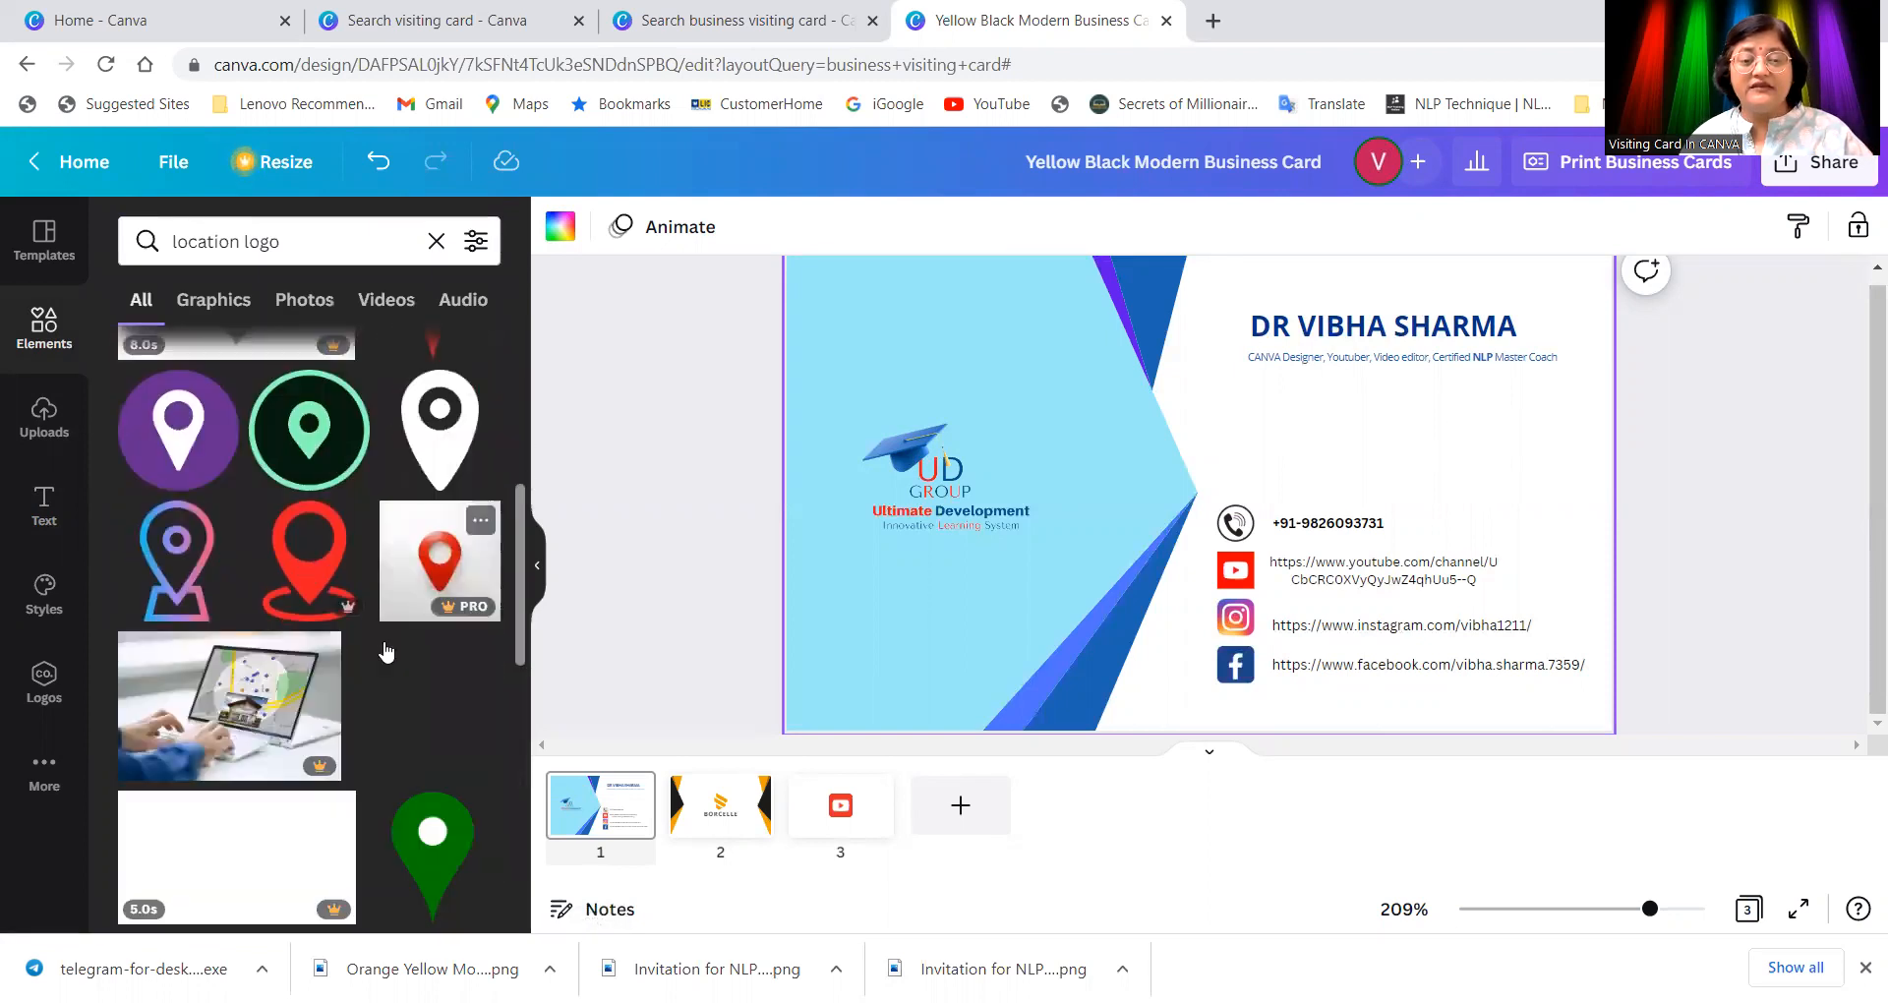
scroll(379, 651, "down", 1)
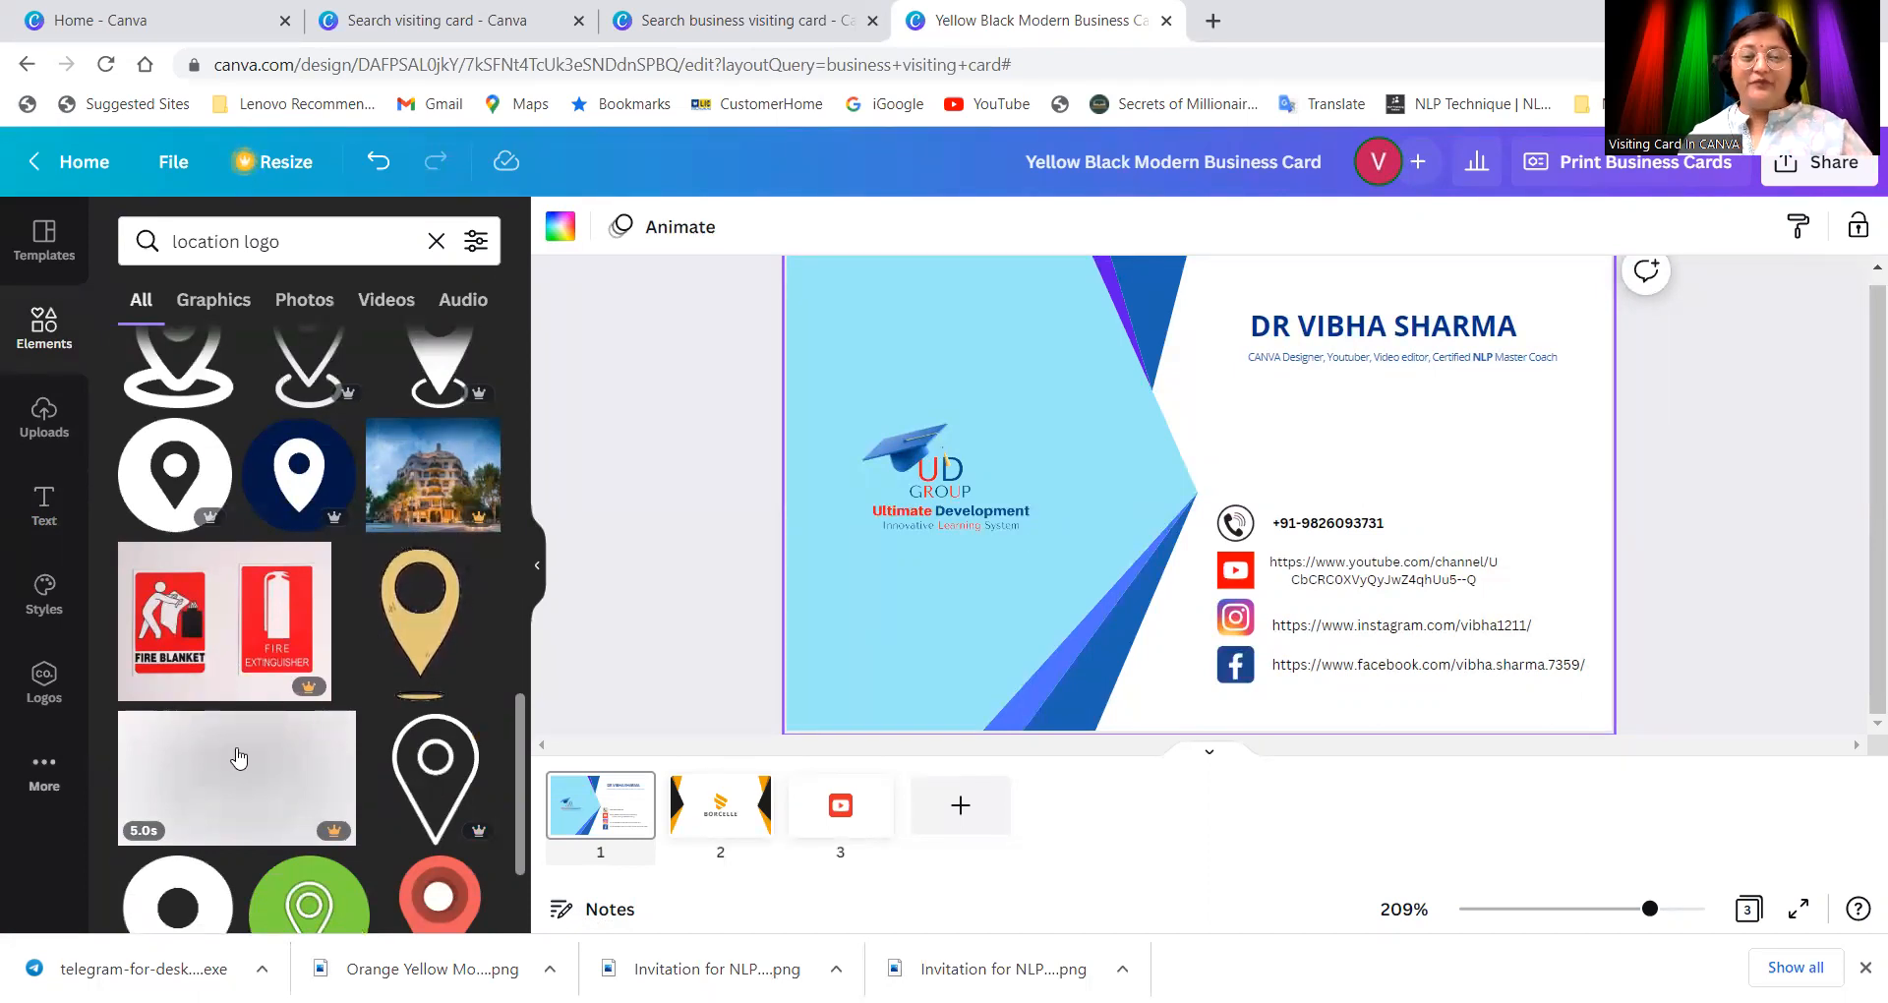
scroll(275, 744, "down", 3)
scroll(273, 740, "down", 5)
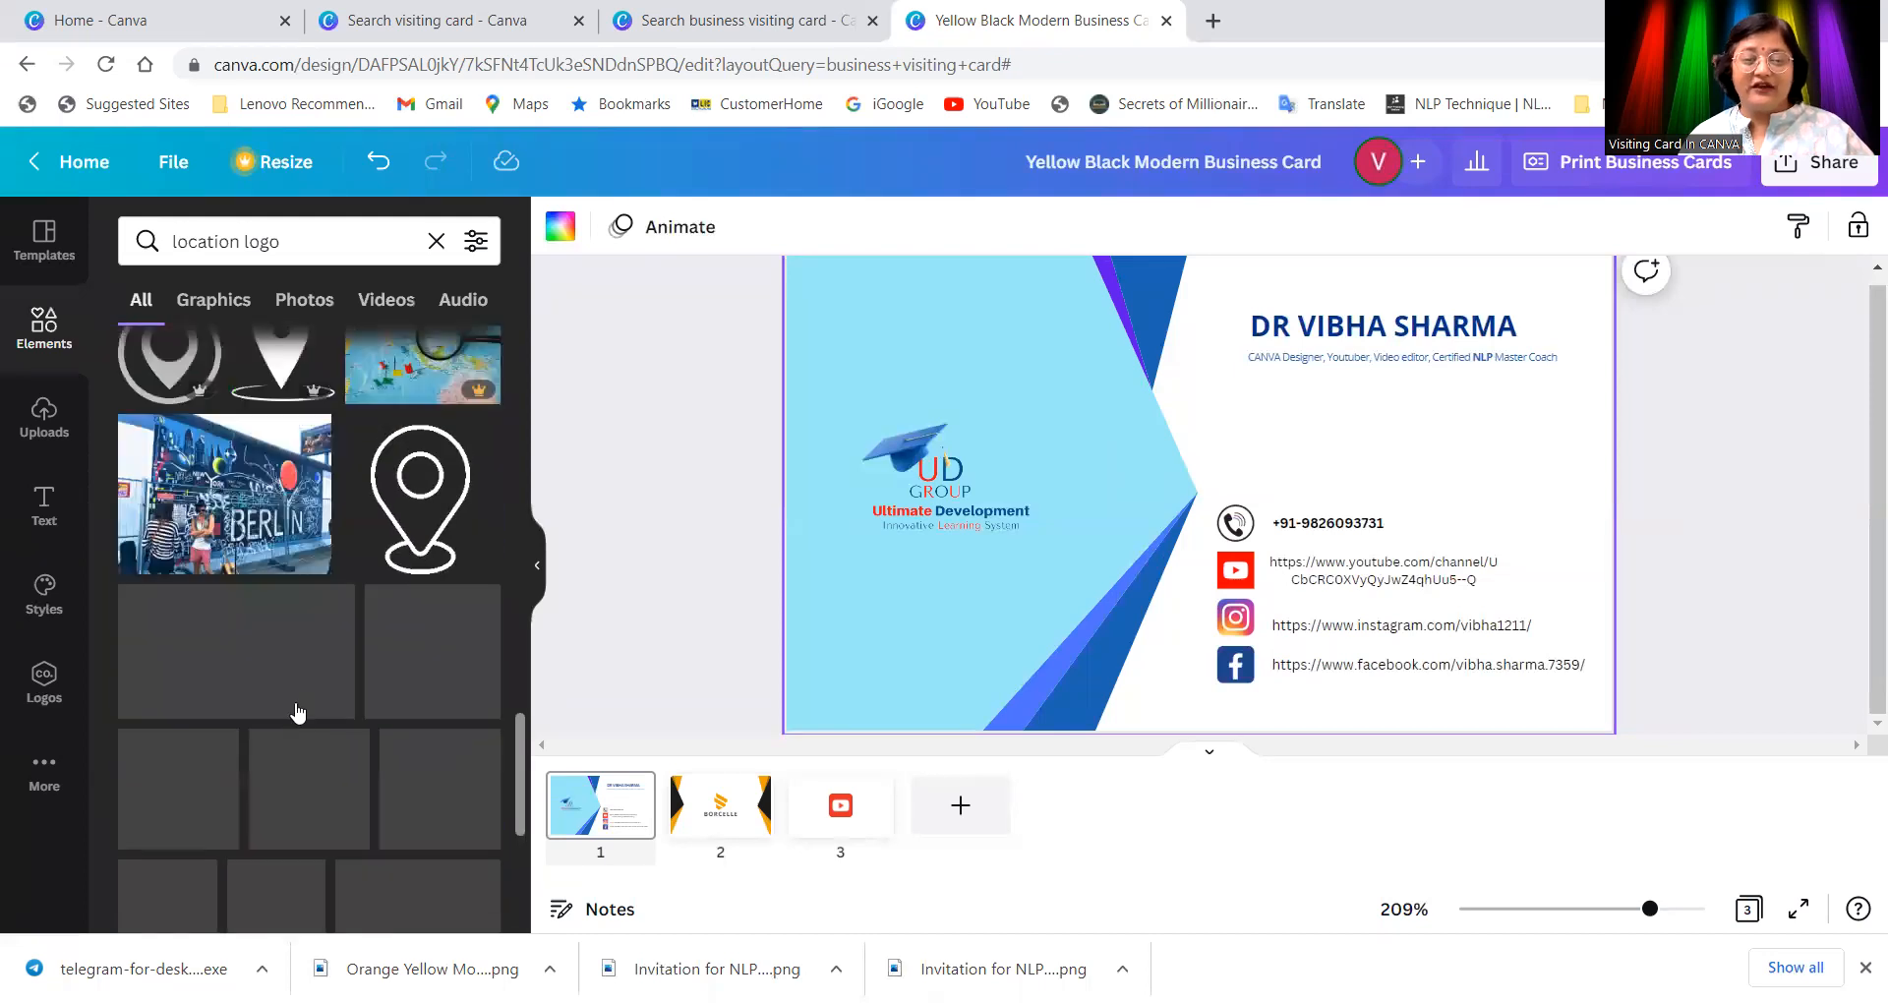
scroll(295, 704, "down", 5)
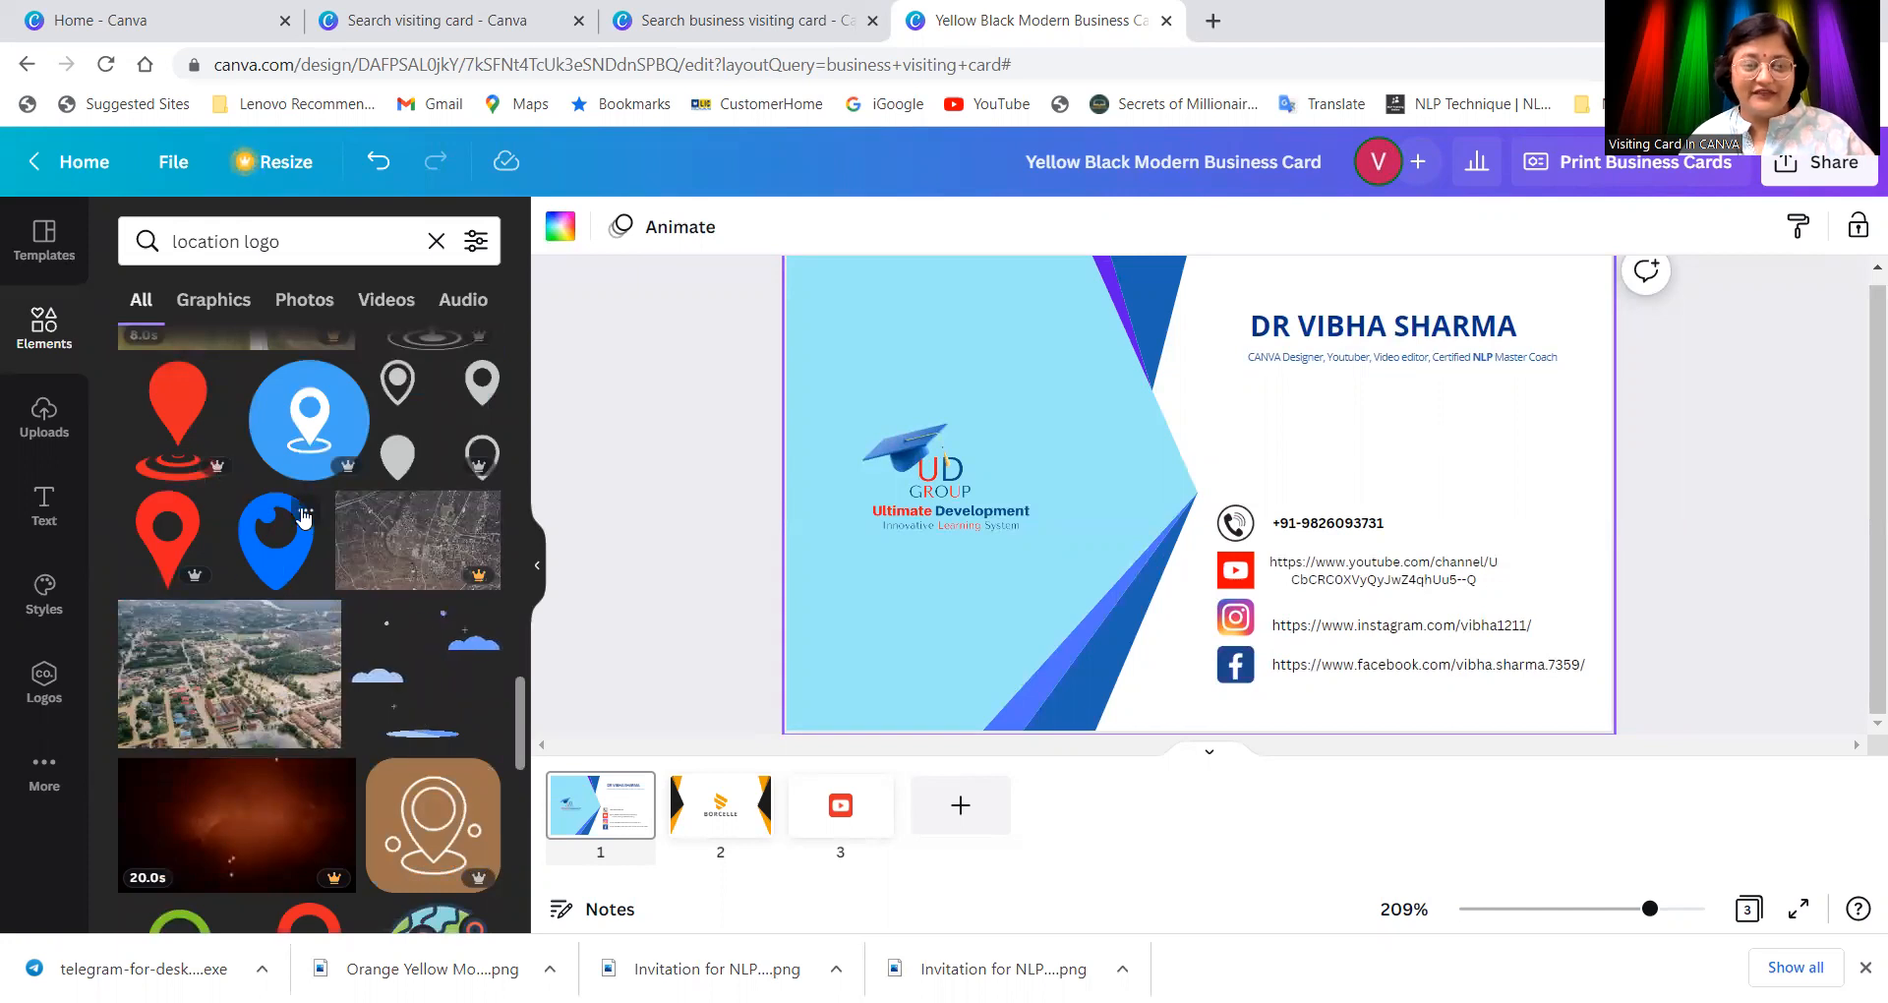
Step: Add the blue location-pin graphic, shrink it above the phone icon, and recolour it darker blue
left_click(310, 433)
left_click_drag(1292, 590, 1241, 481)
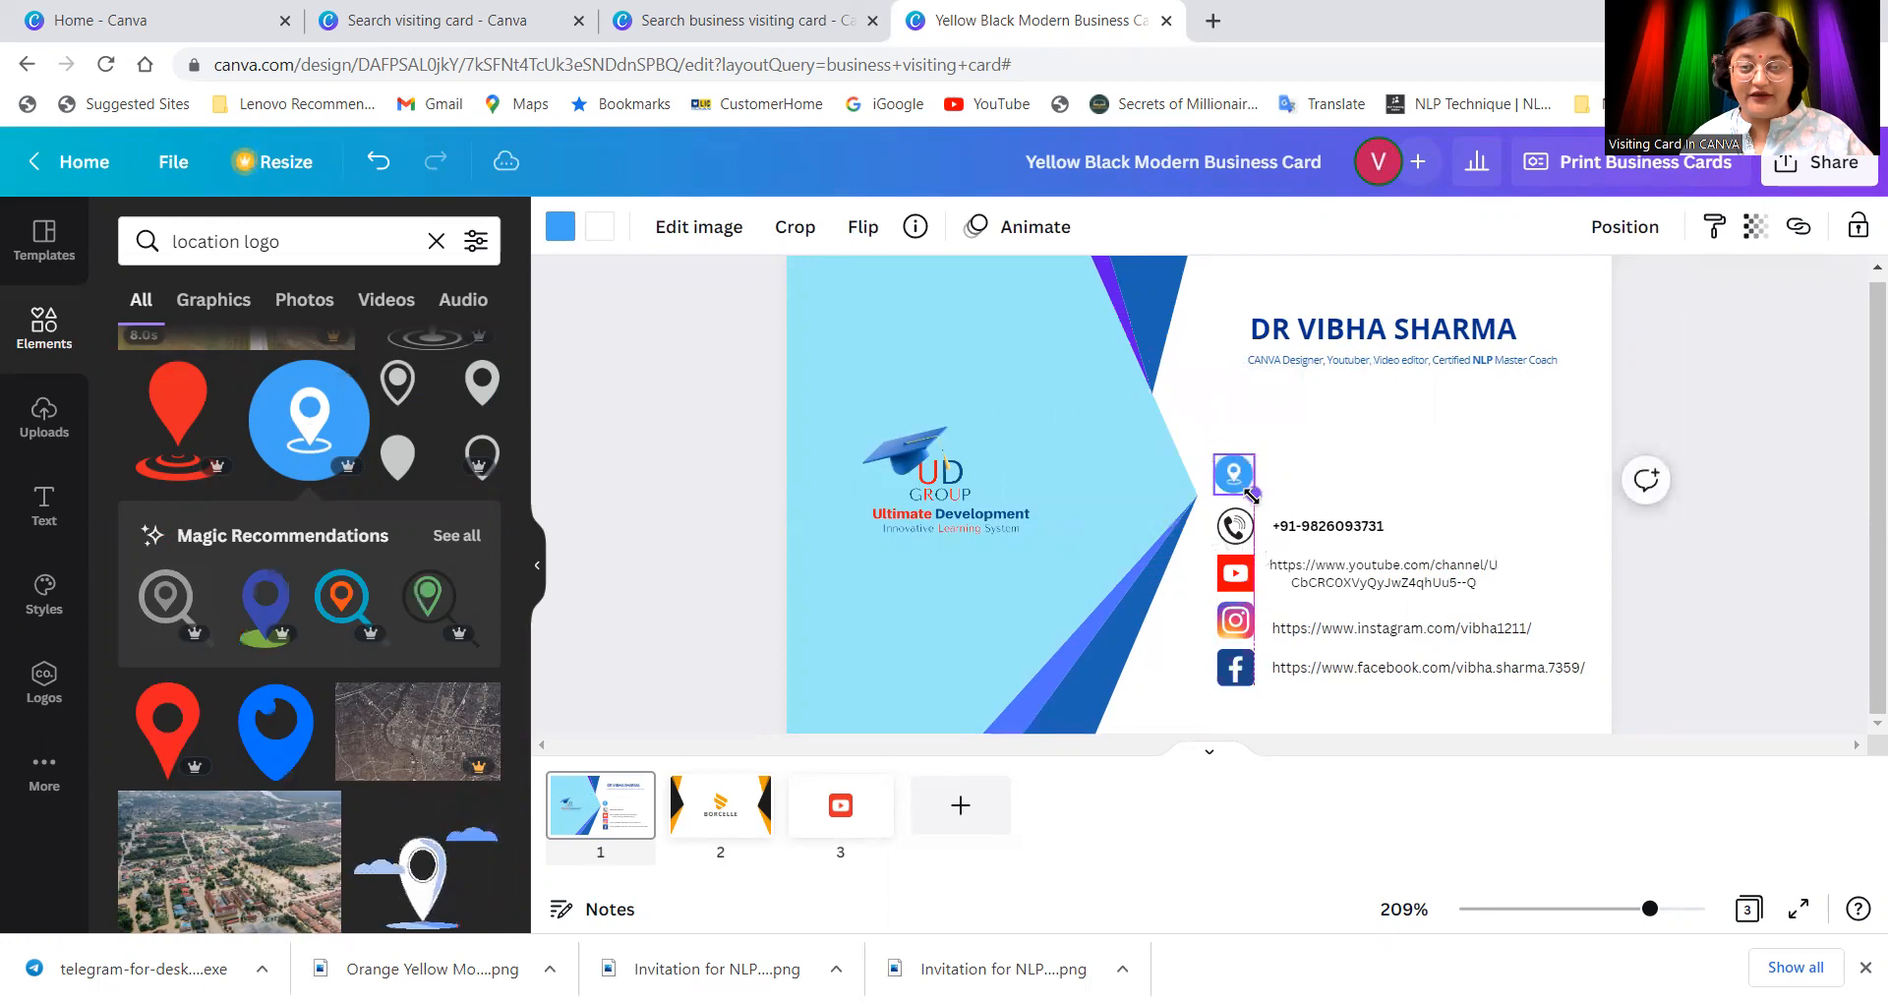
left_click(563, 228)
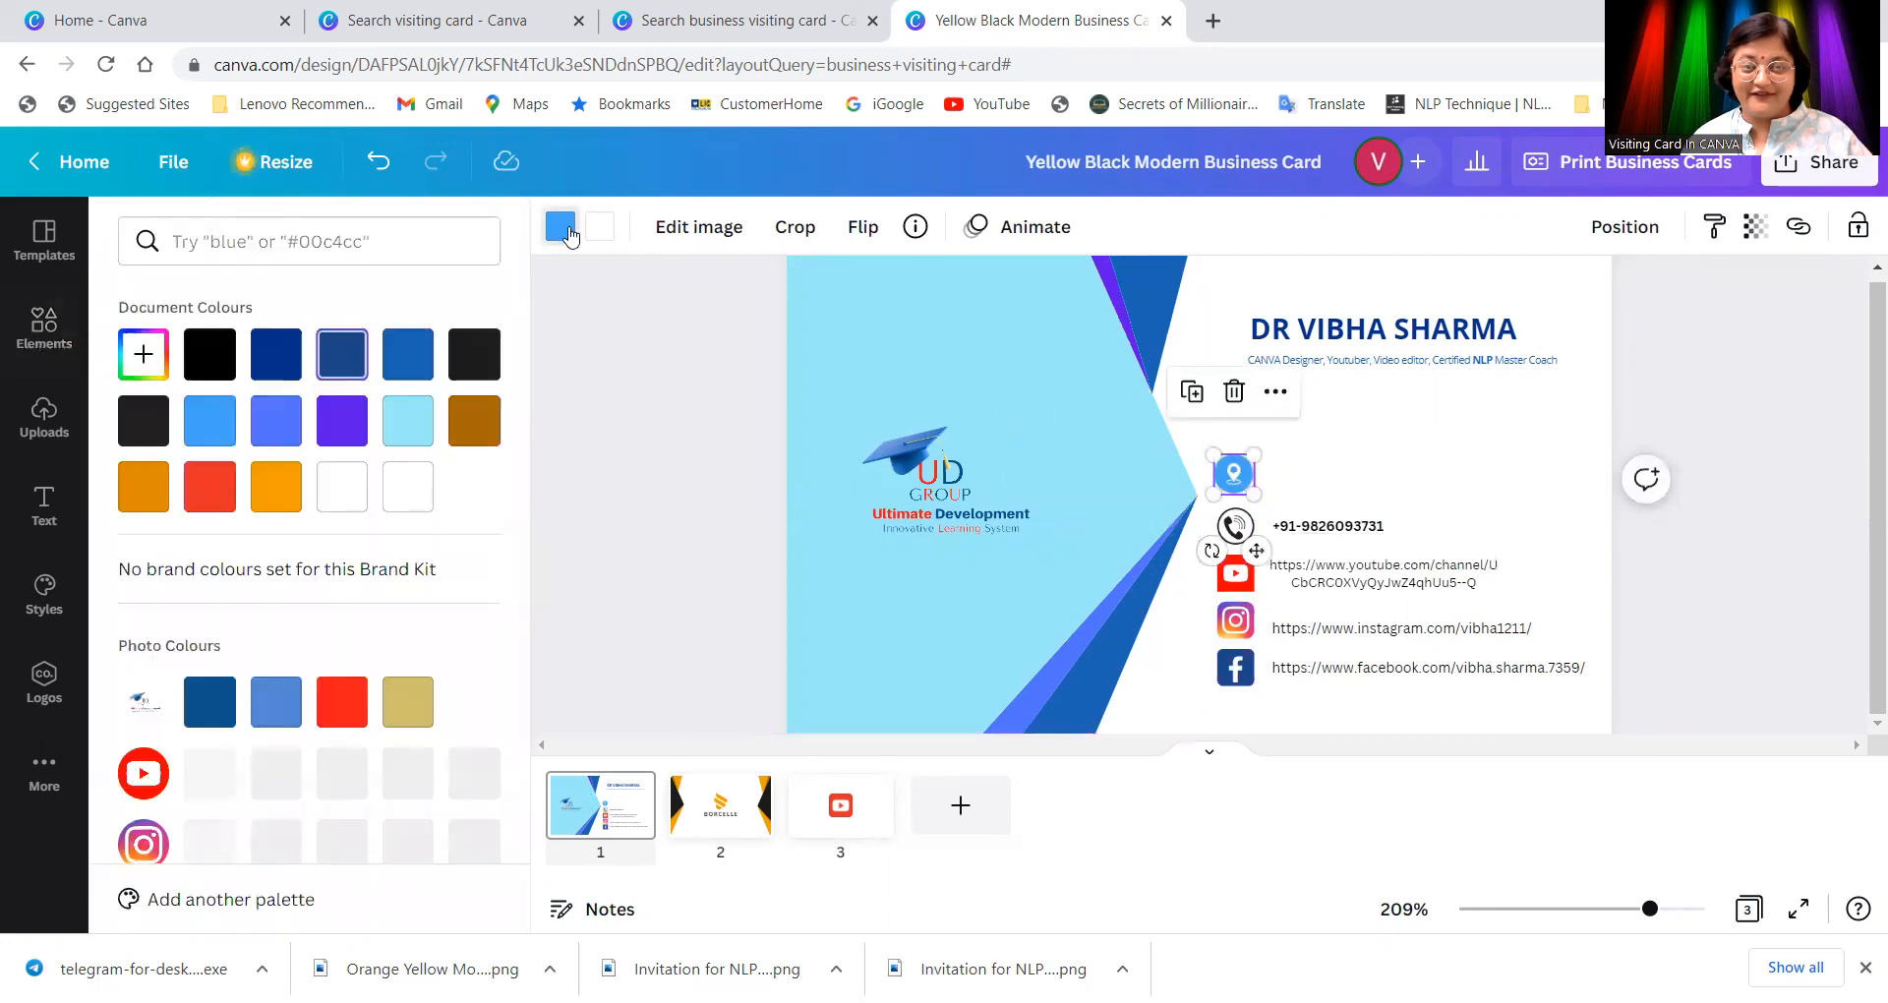
left_click(405, 366)
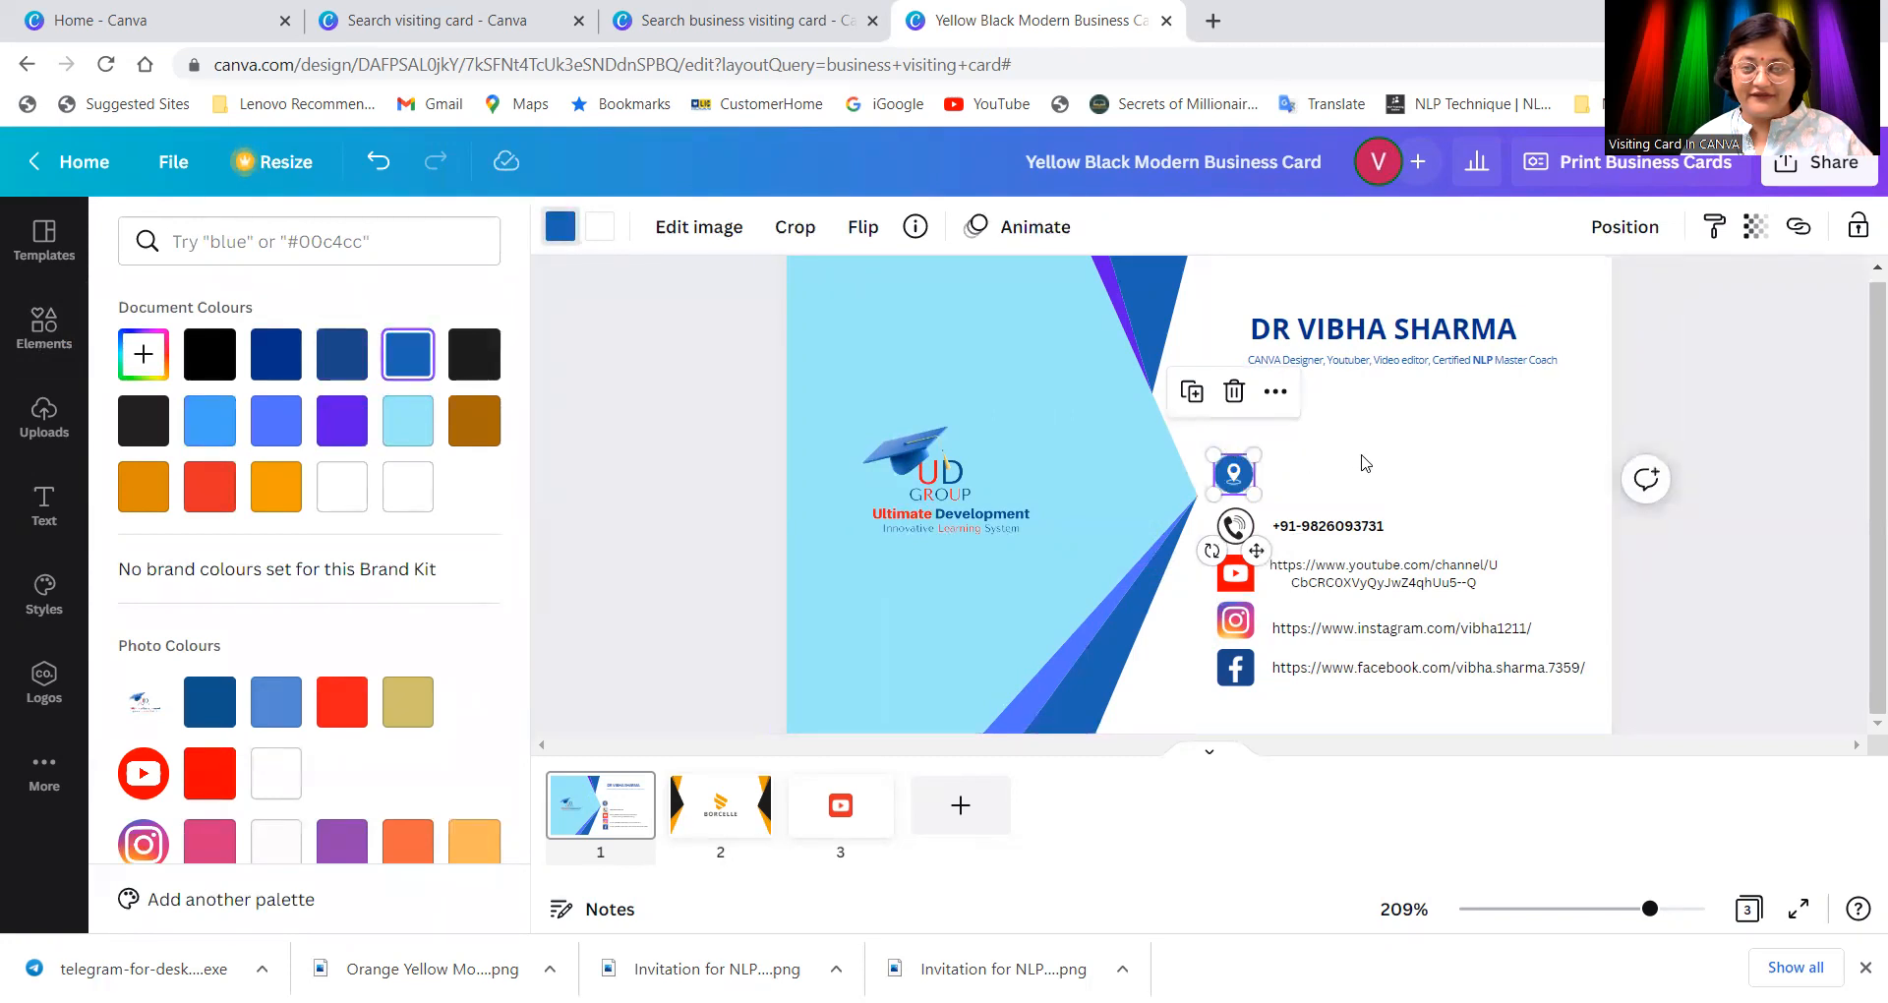
left_click(1235, 474)
left_click(1244, 532)
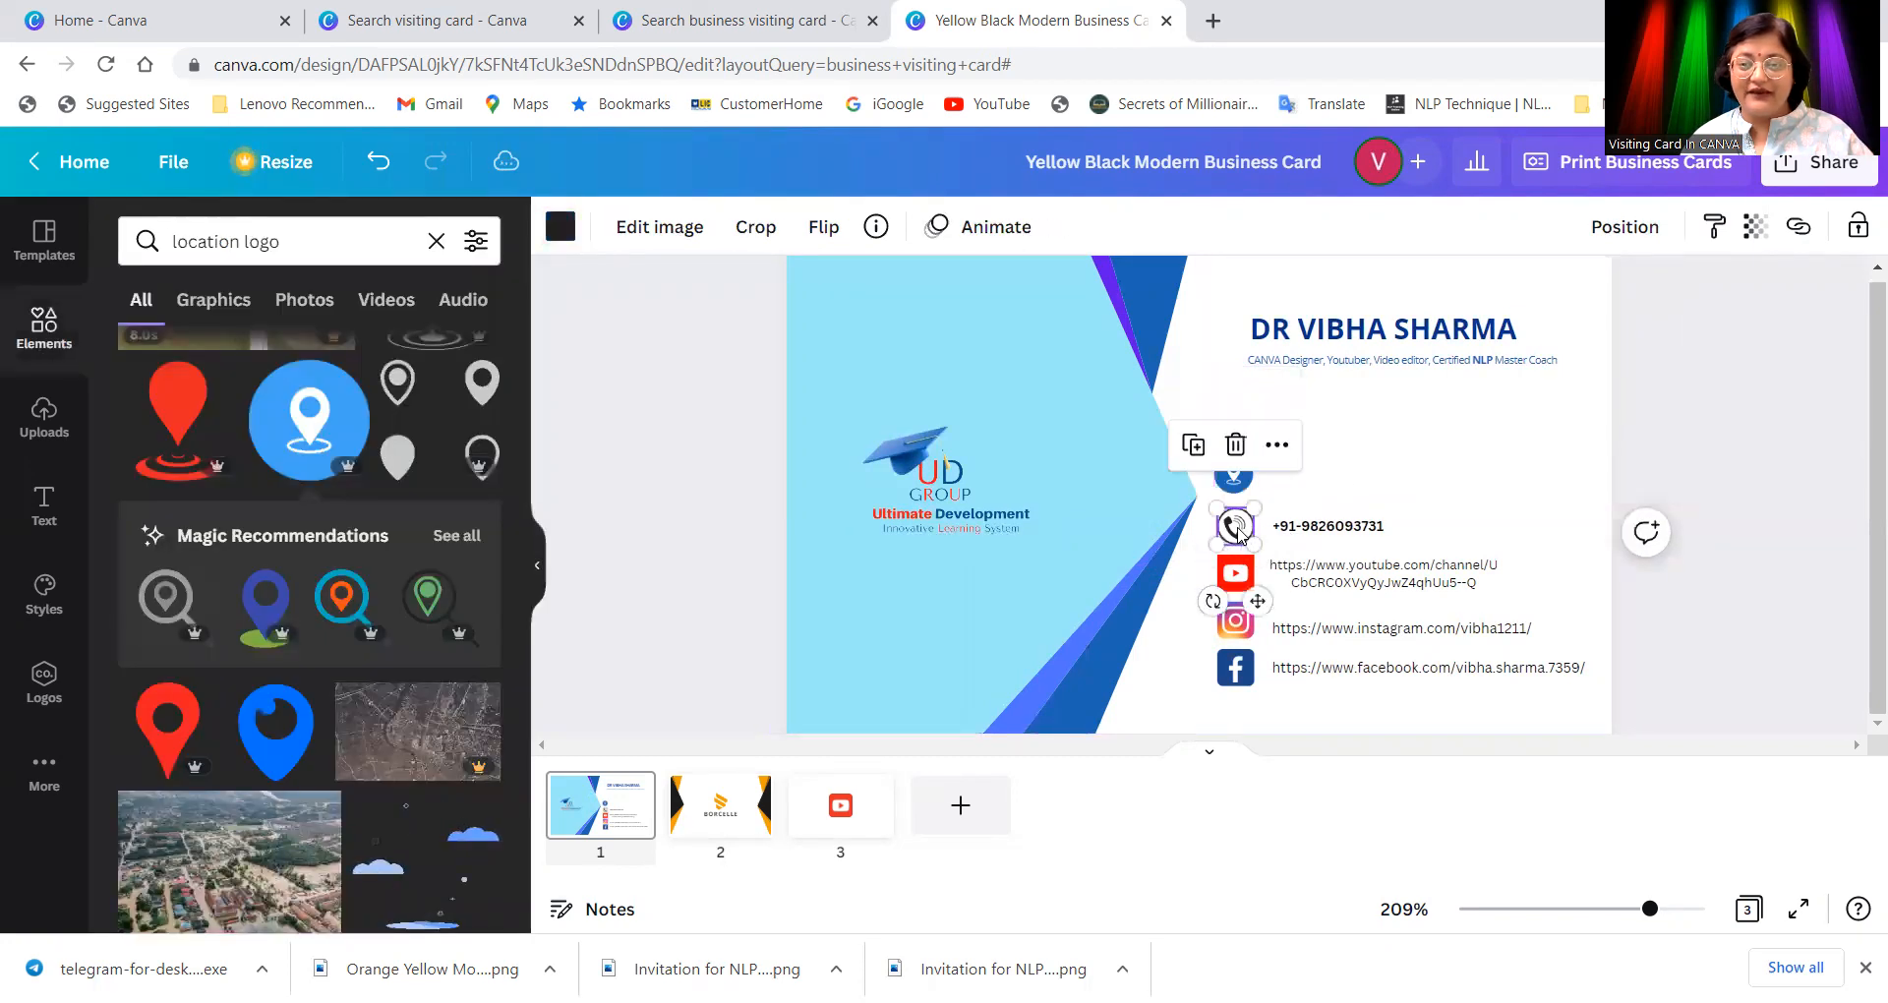
Step: Nudge the location pin, then shift the whole contact icon-and-link block left and down beneath it
left_click(1450, 466)
left_click(1235, 476)
left_click_drag(1253, 480, 1256, 485)
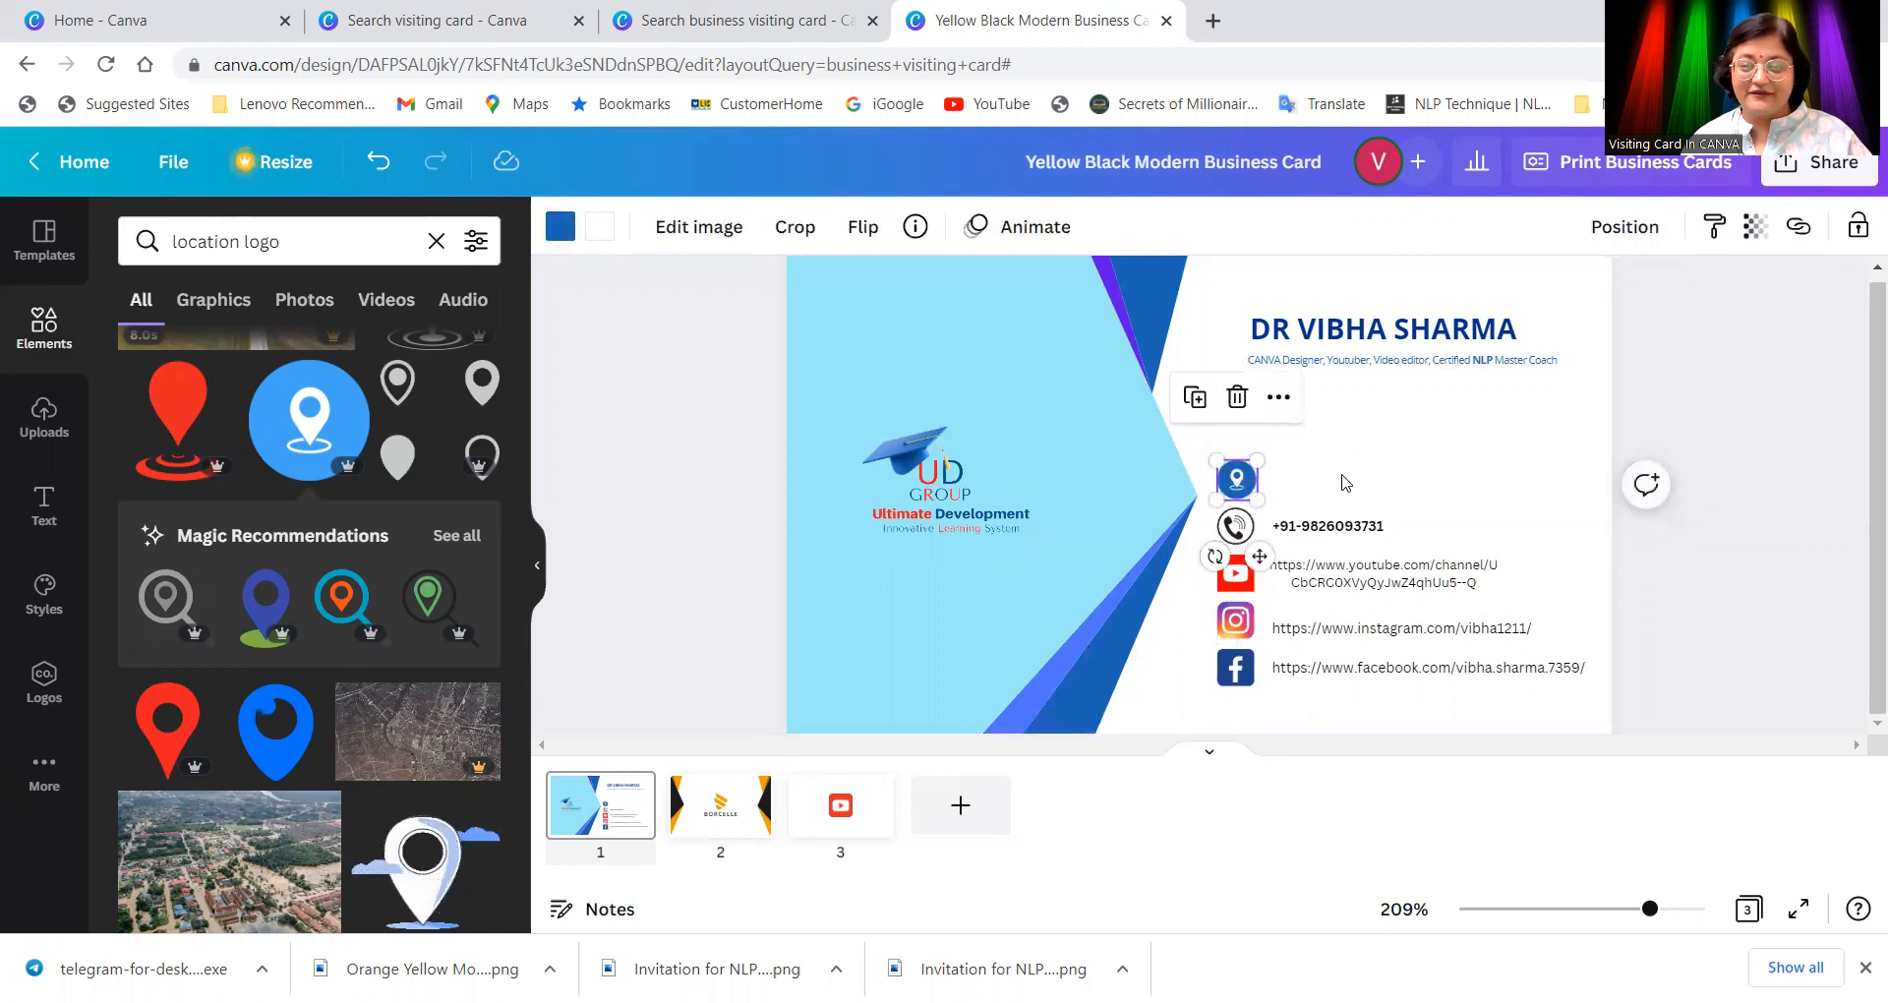
left_click_drag(1593, 710, 1209, 439)
left_click_drag(1246, 507, 1234, 530)
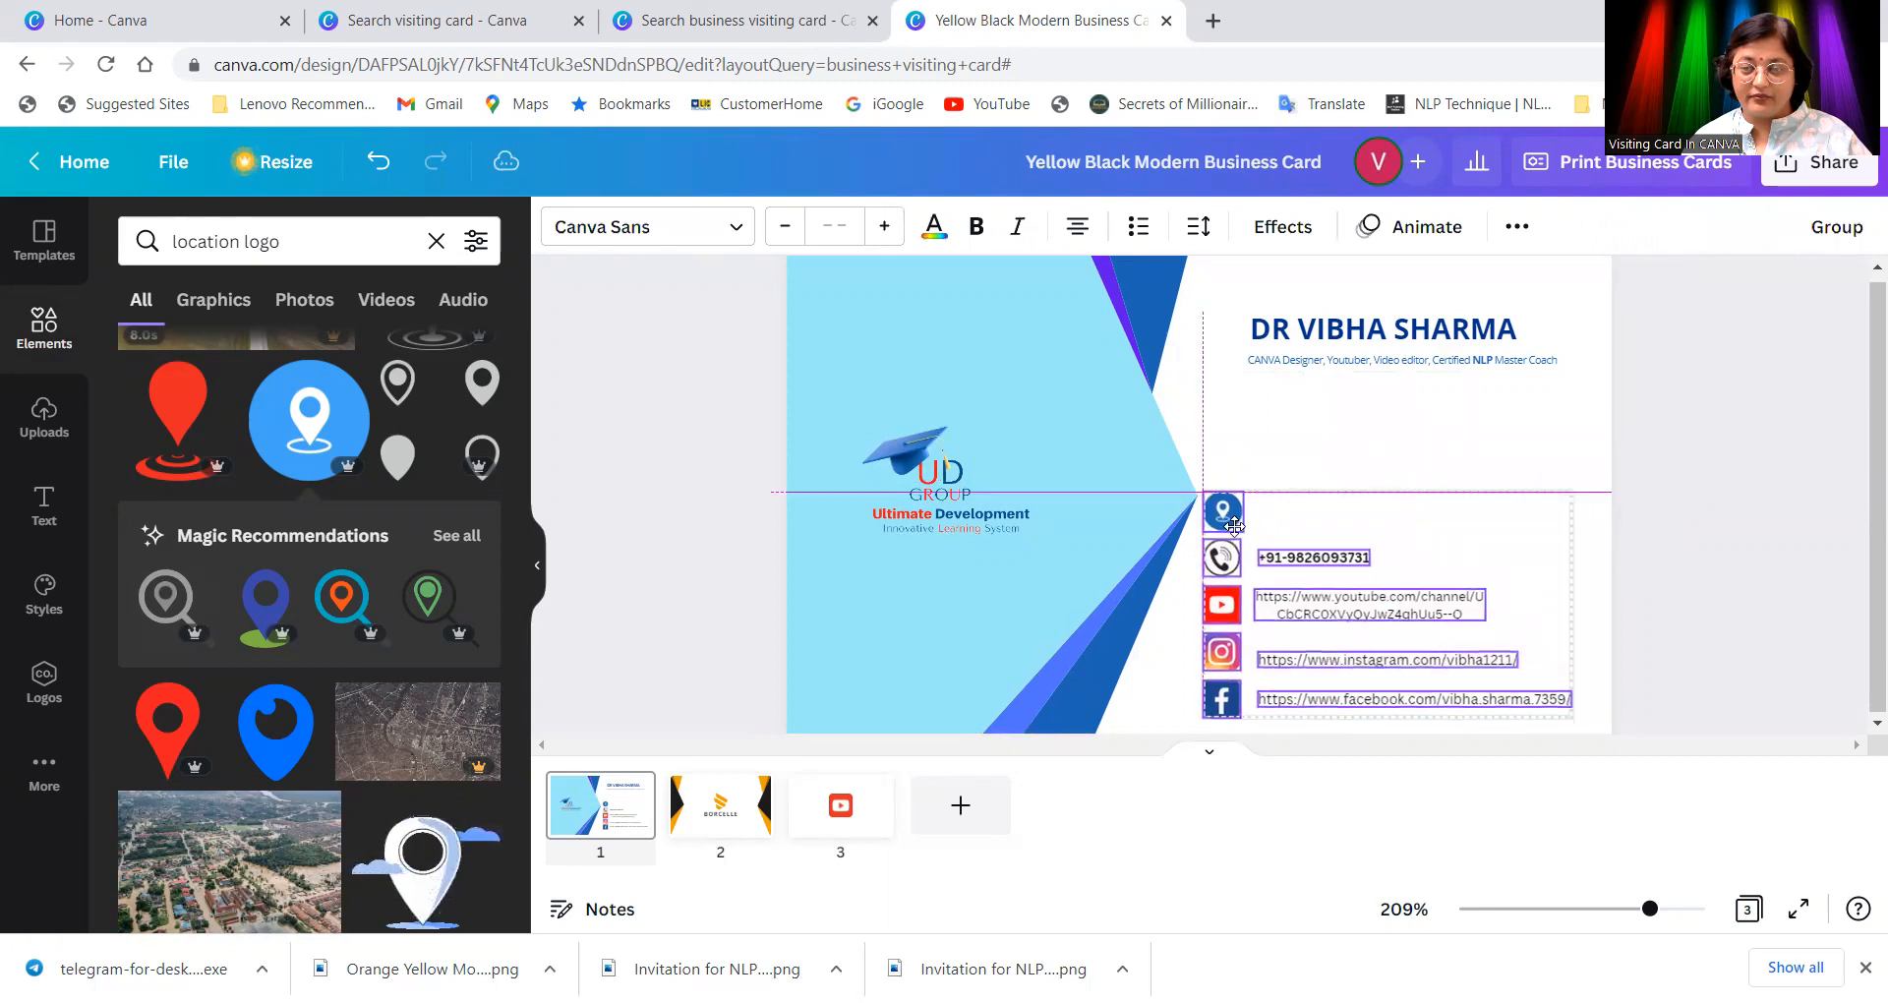
left_click(1304, 494)
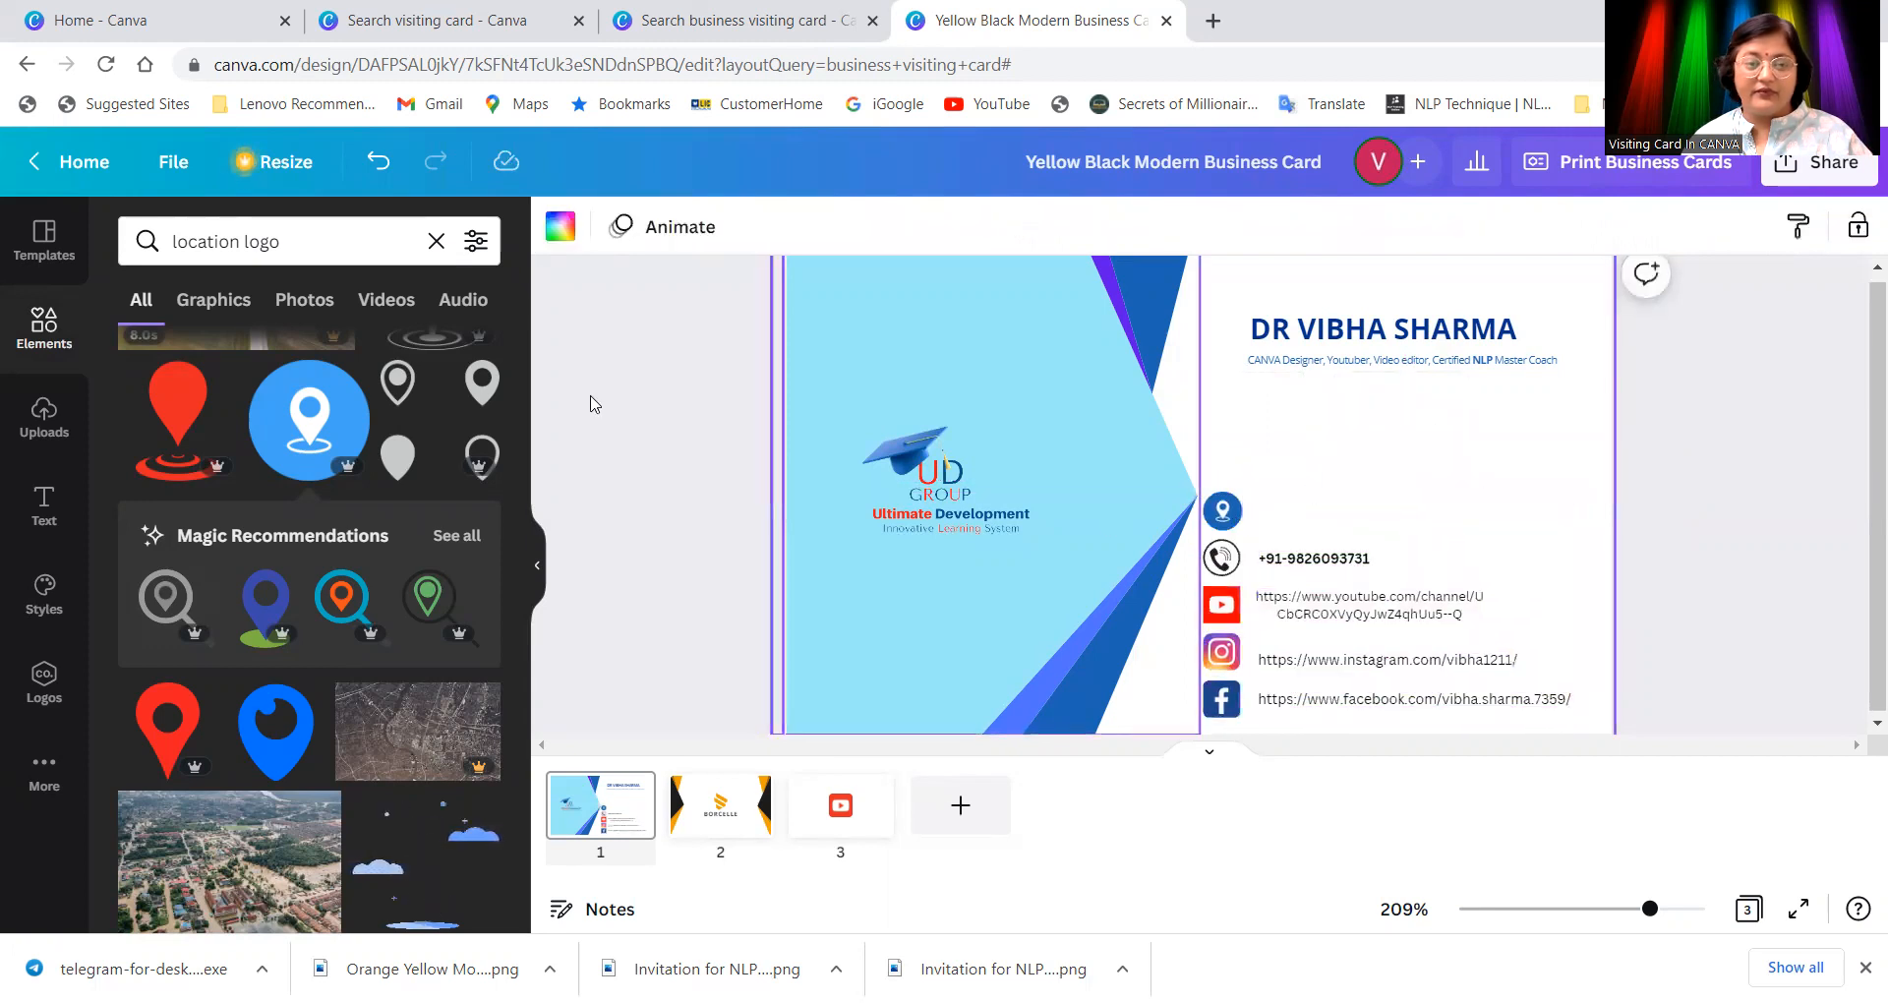
Step: Add a subheading text box and type the full postal address, correcting the typos
left_click(43, 505)
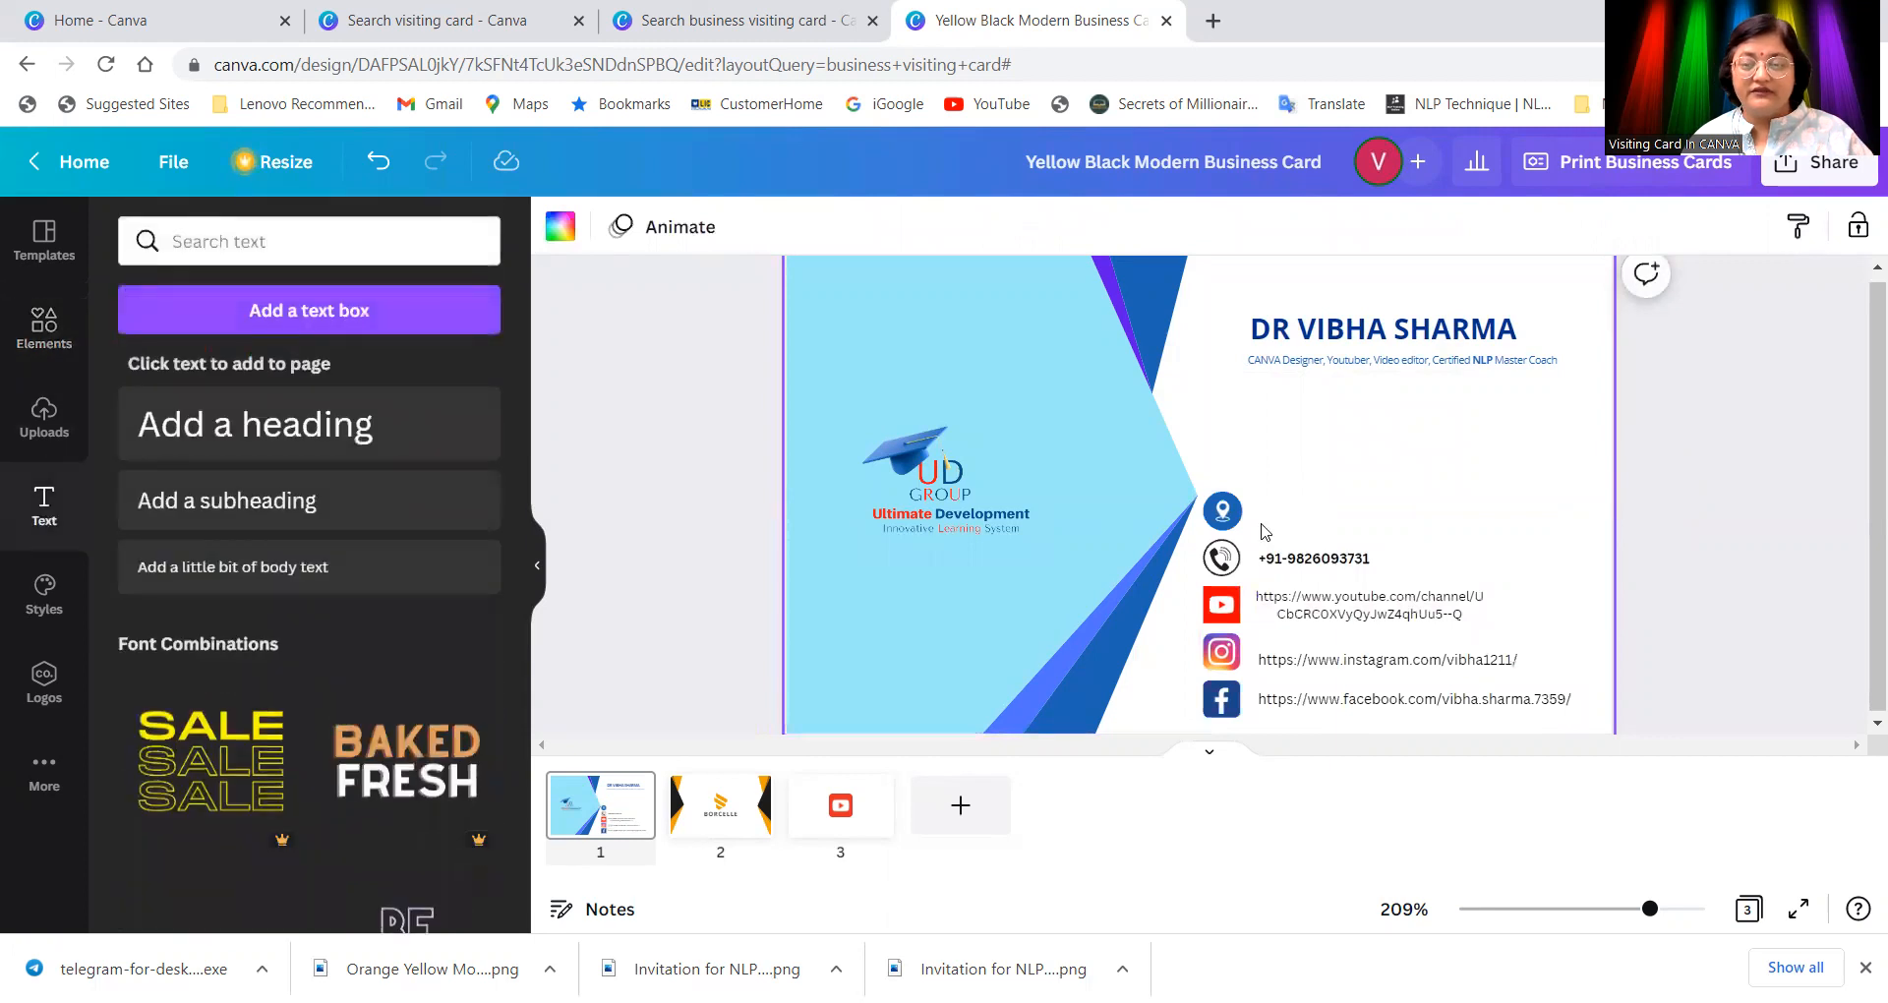
left_click(288, 503)
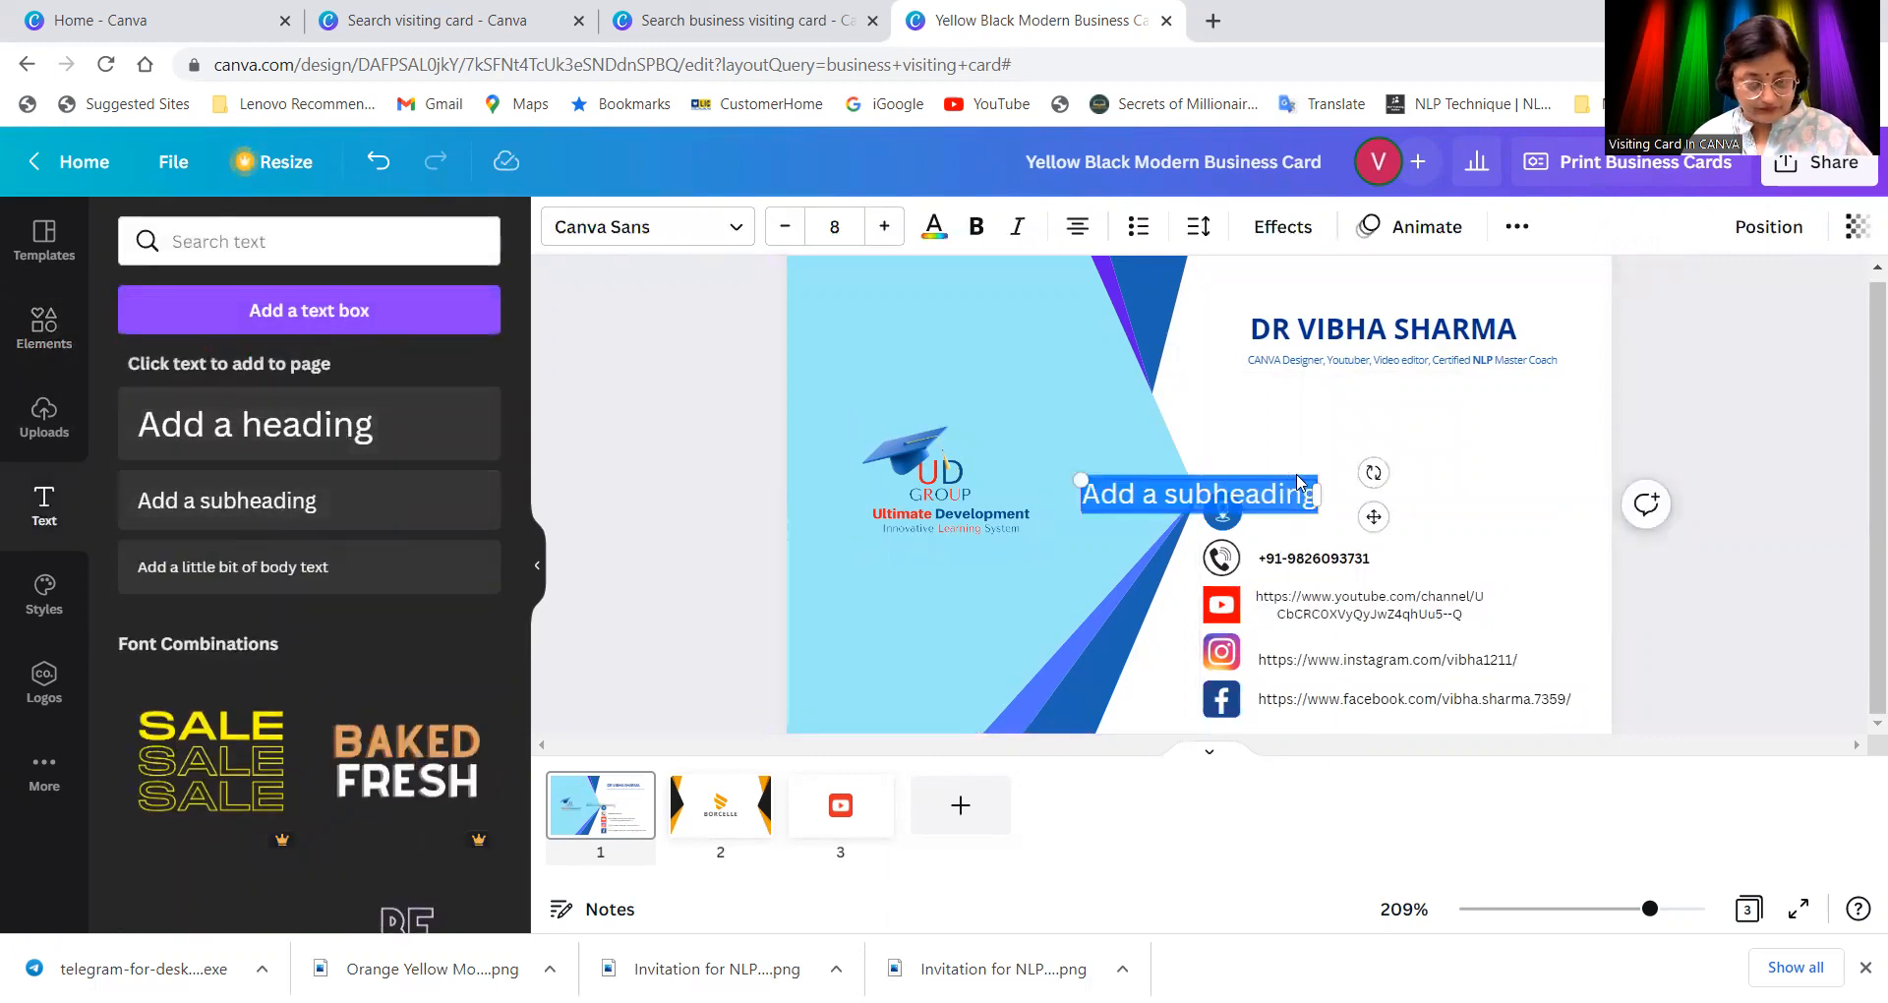
type("34")
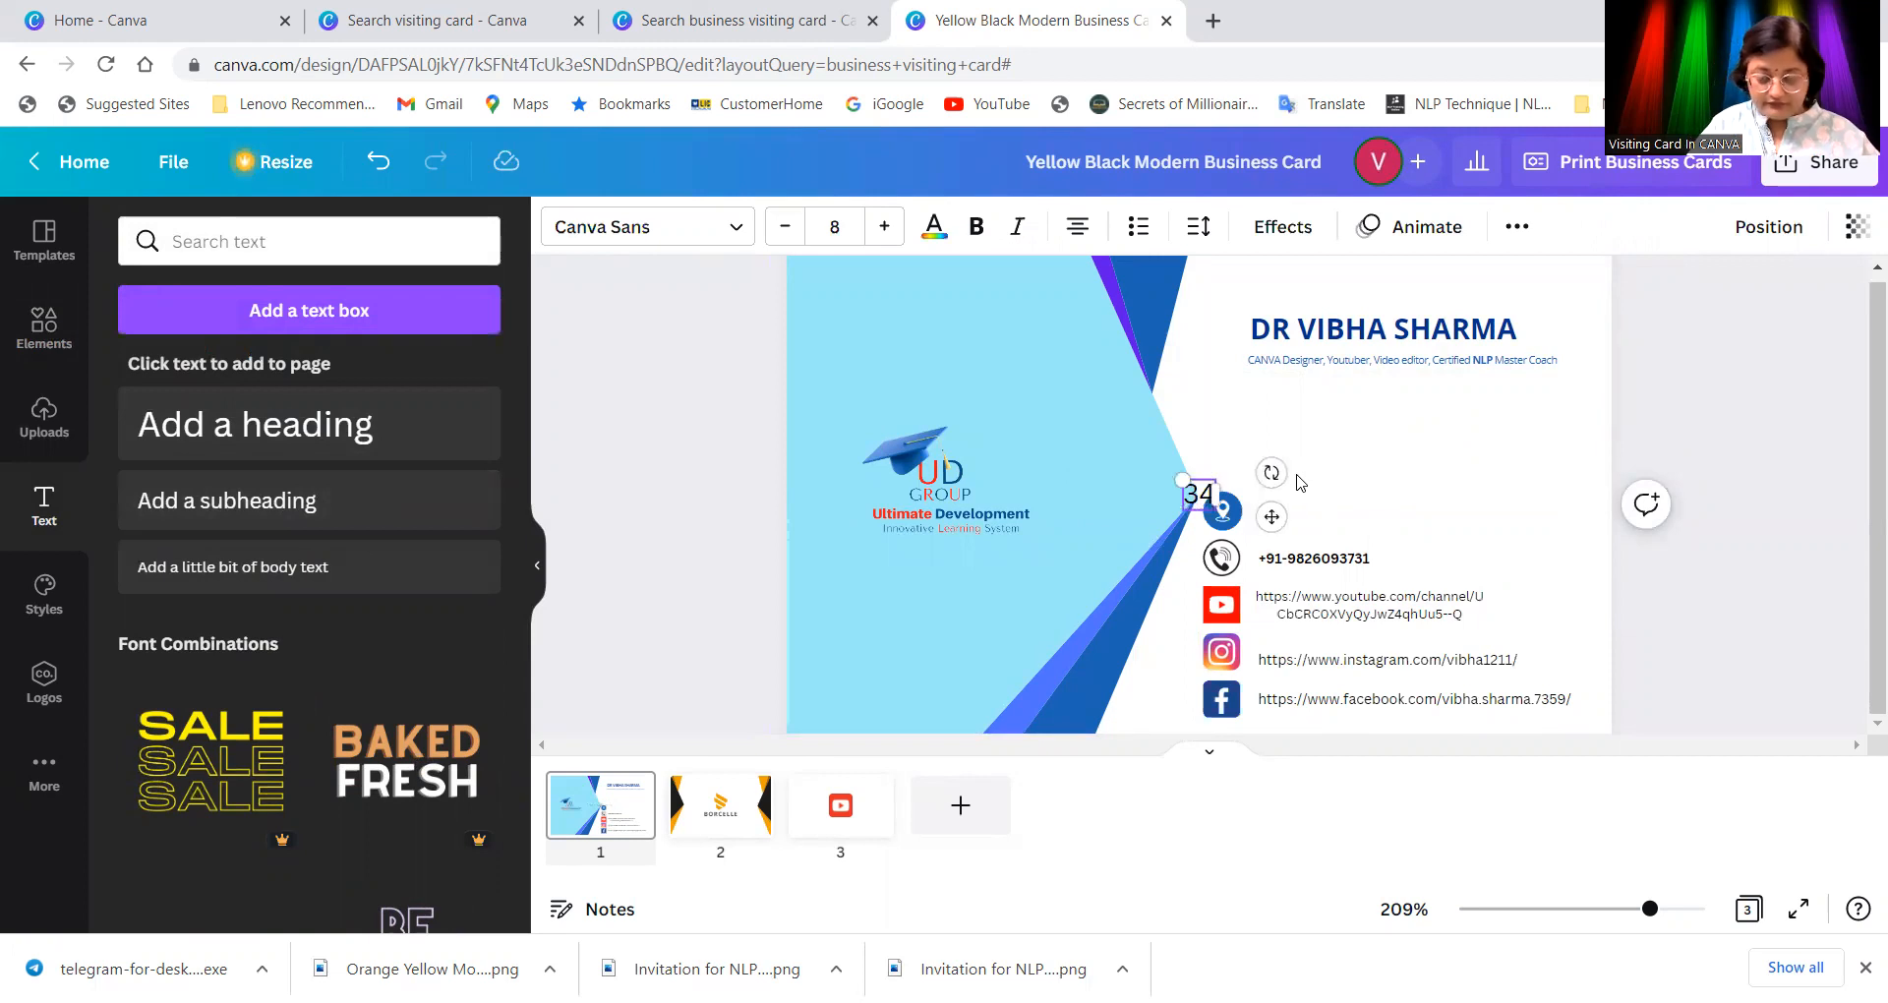
key("BackSpace")
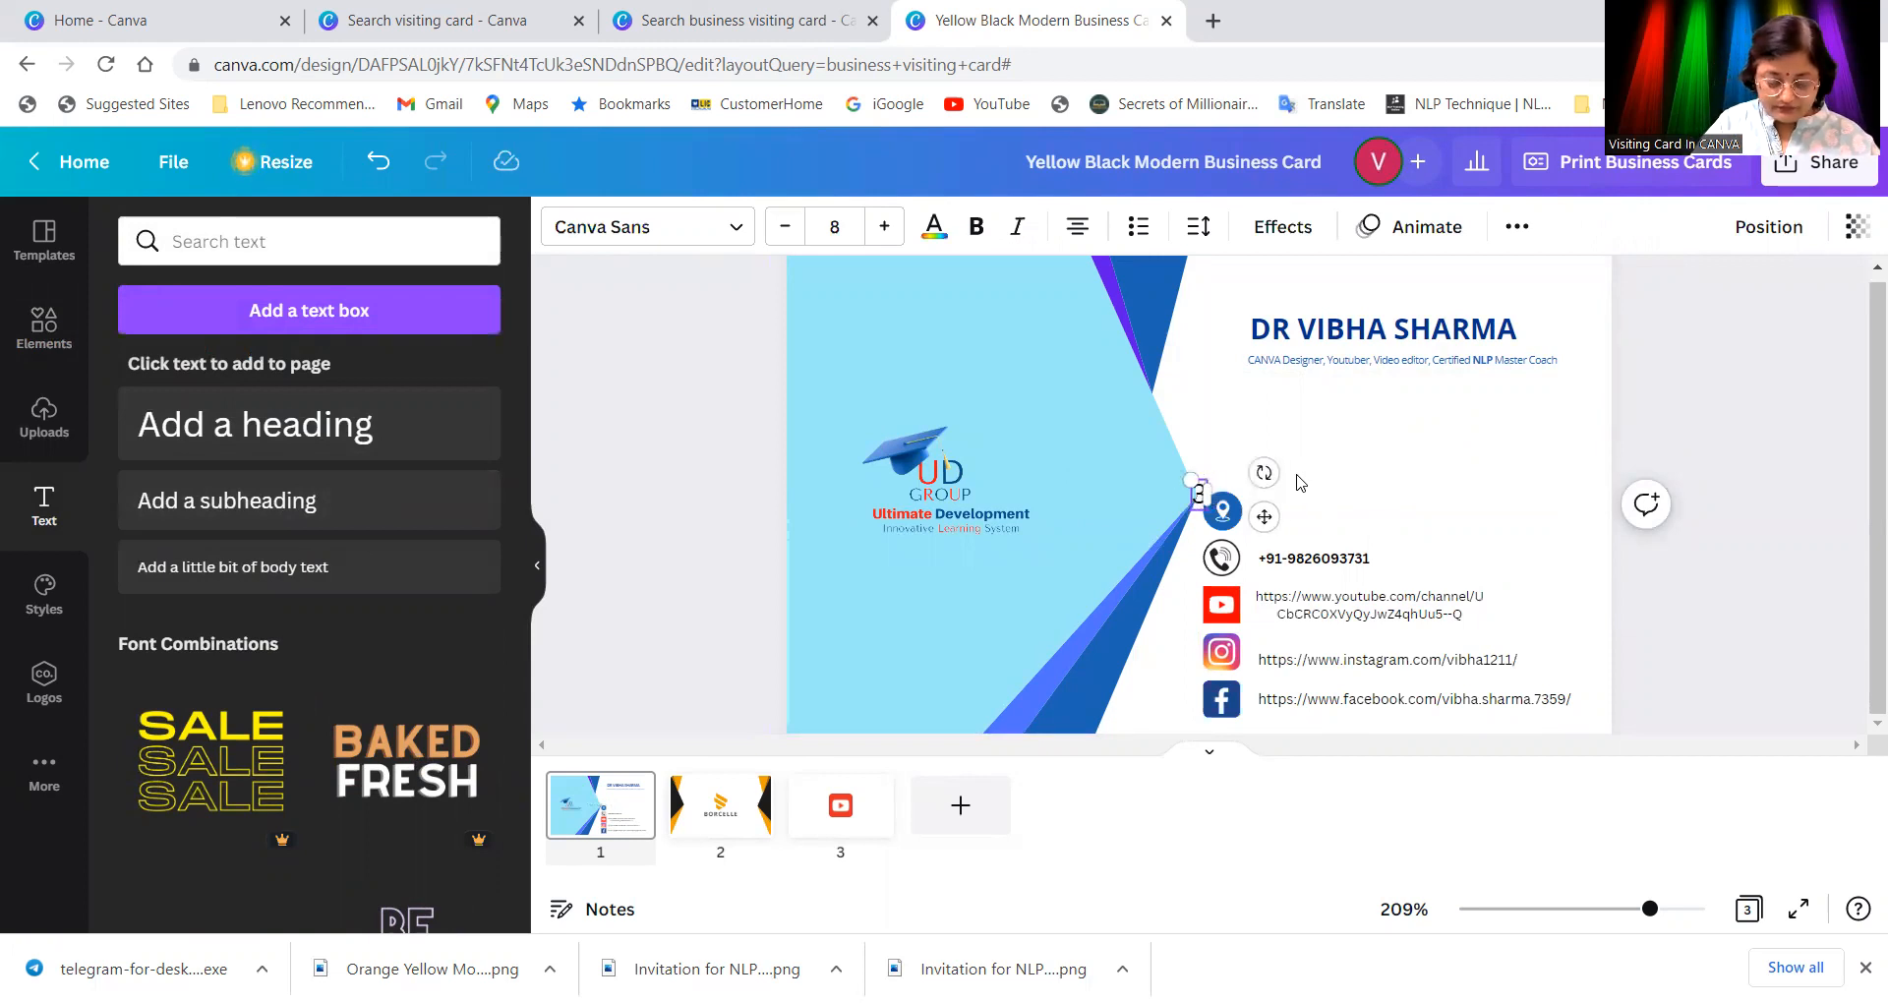
key("BackSpace")
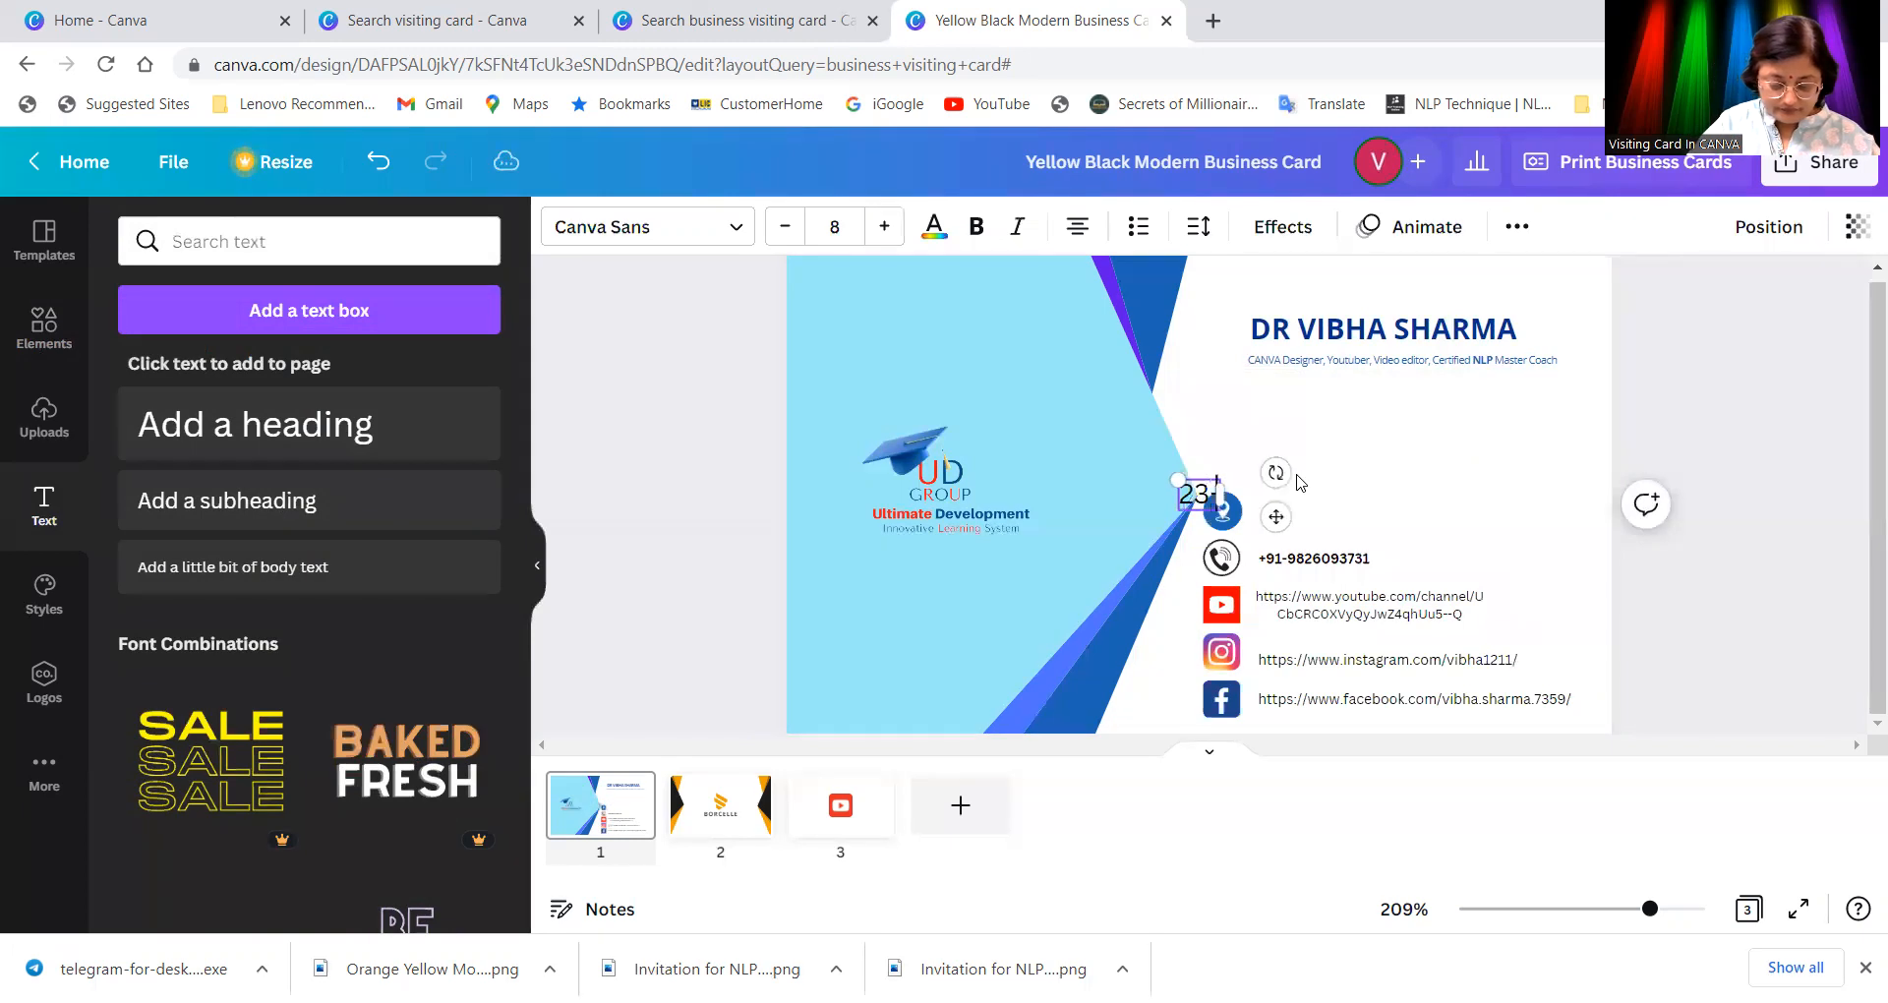
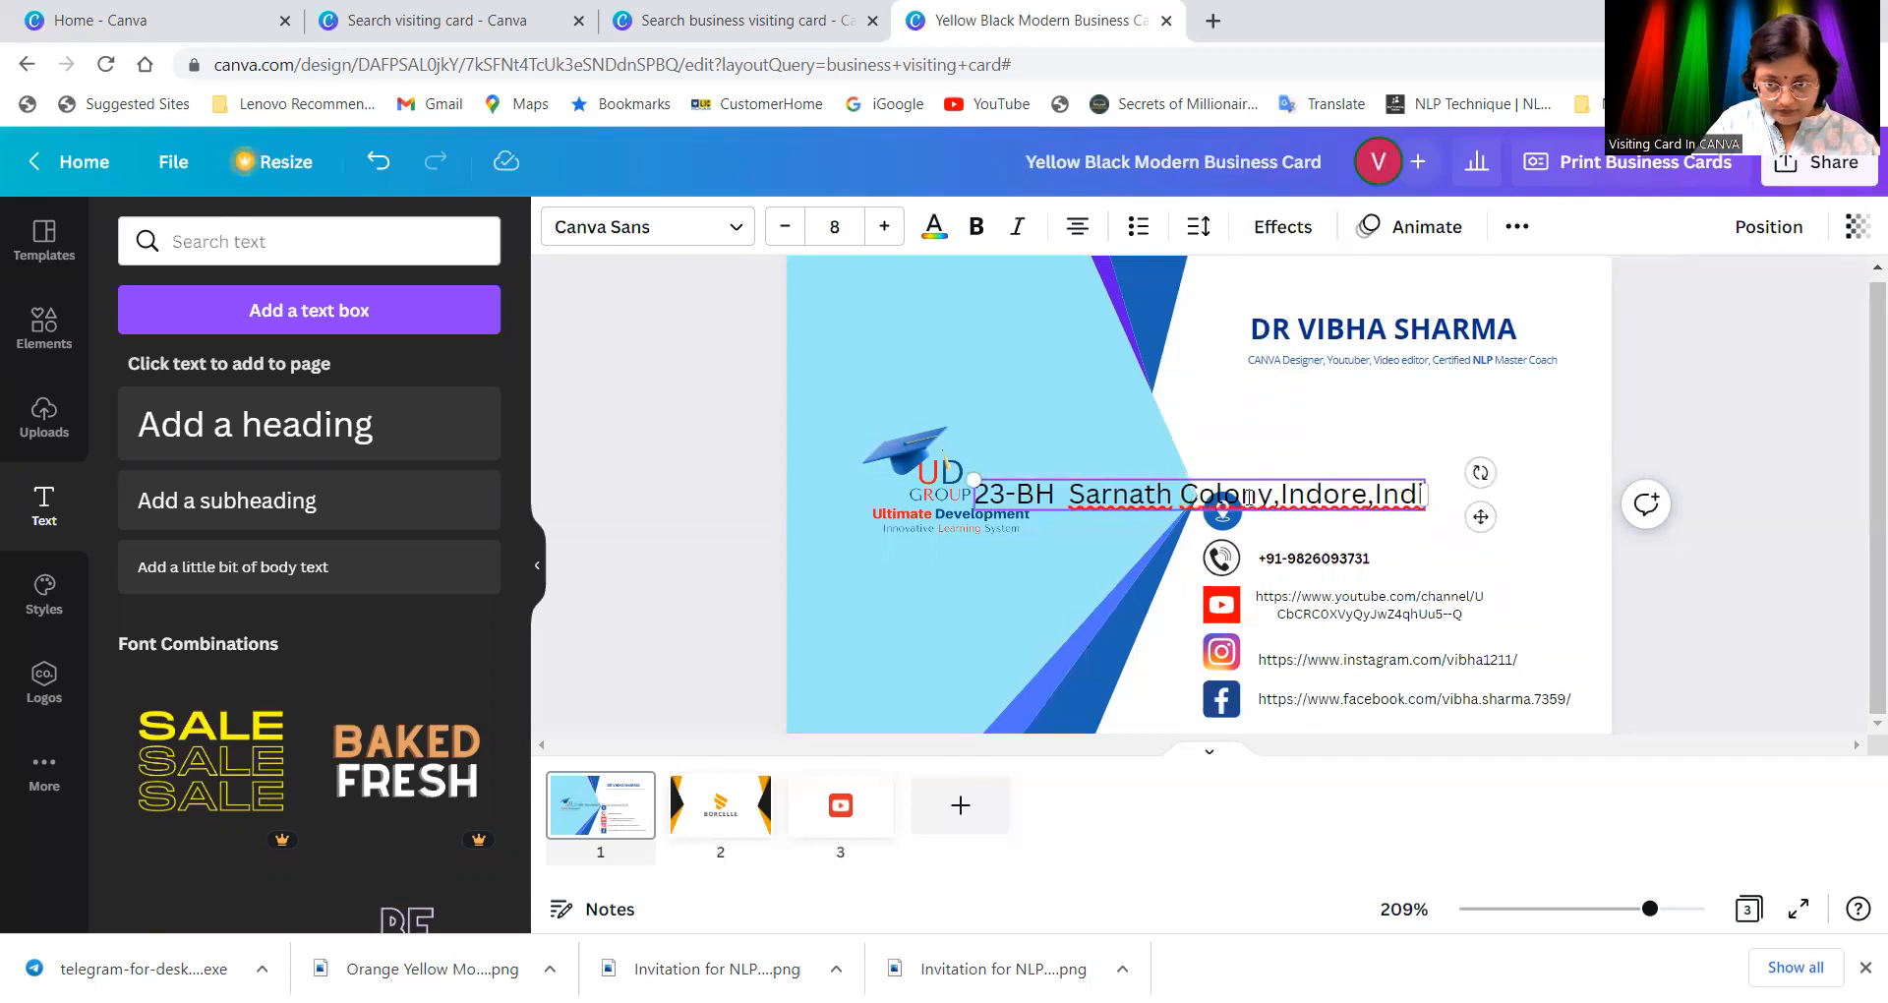
type("ia")
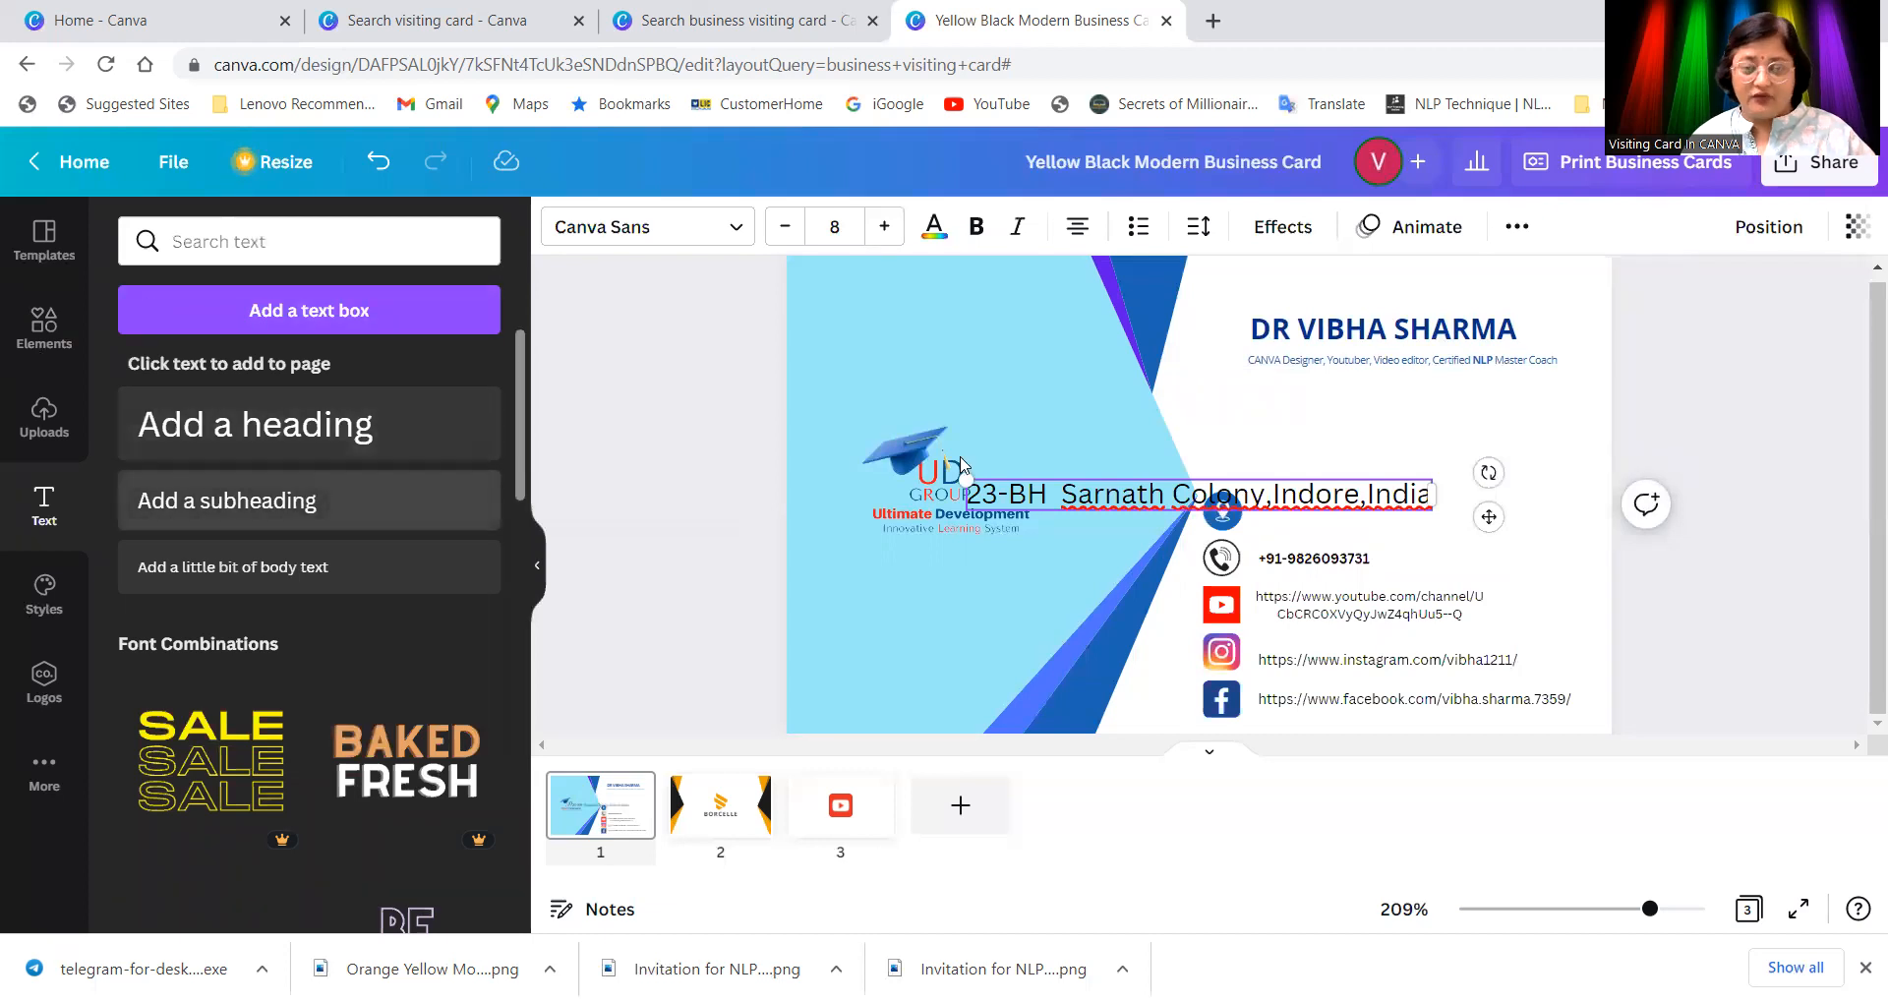
Step: Shrink the address text to size 4 and move it beside the location pin
left_click(1400, 433)
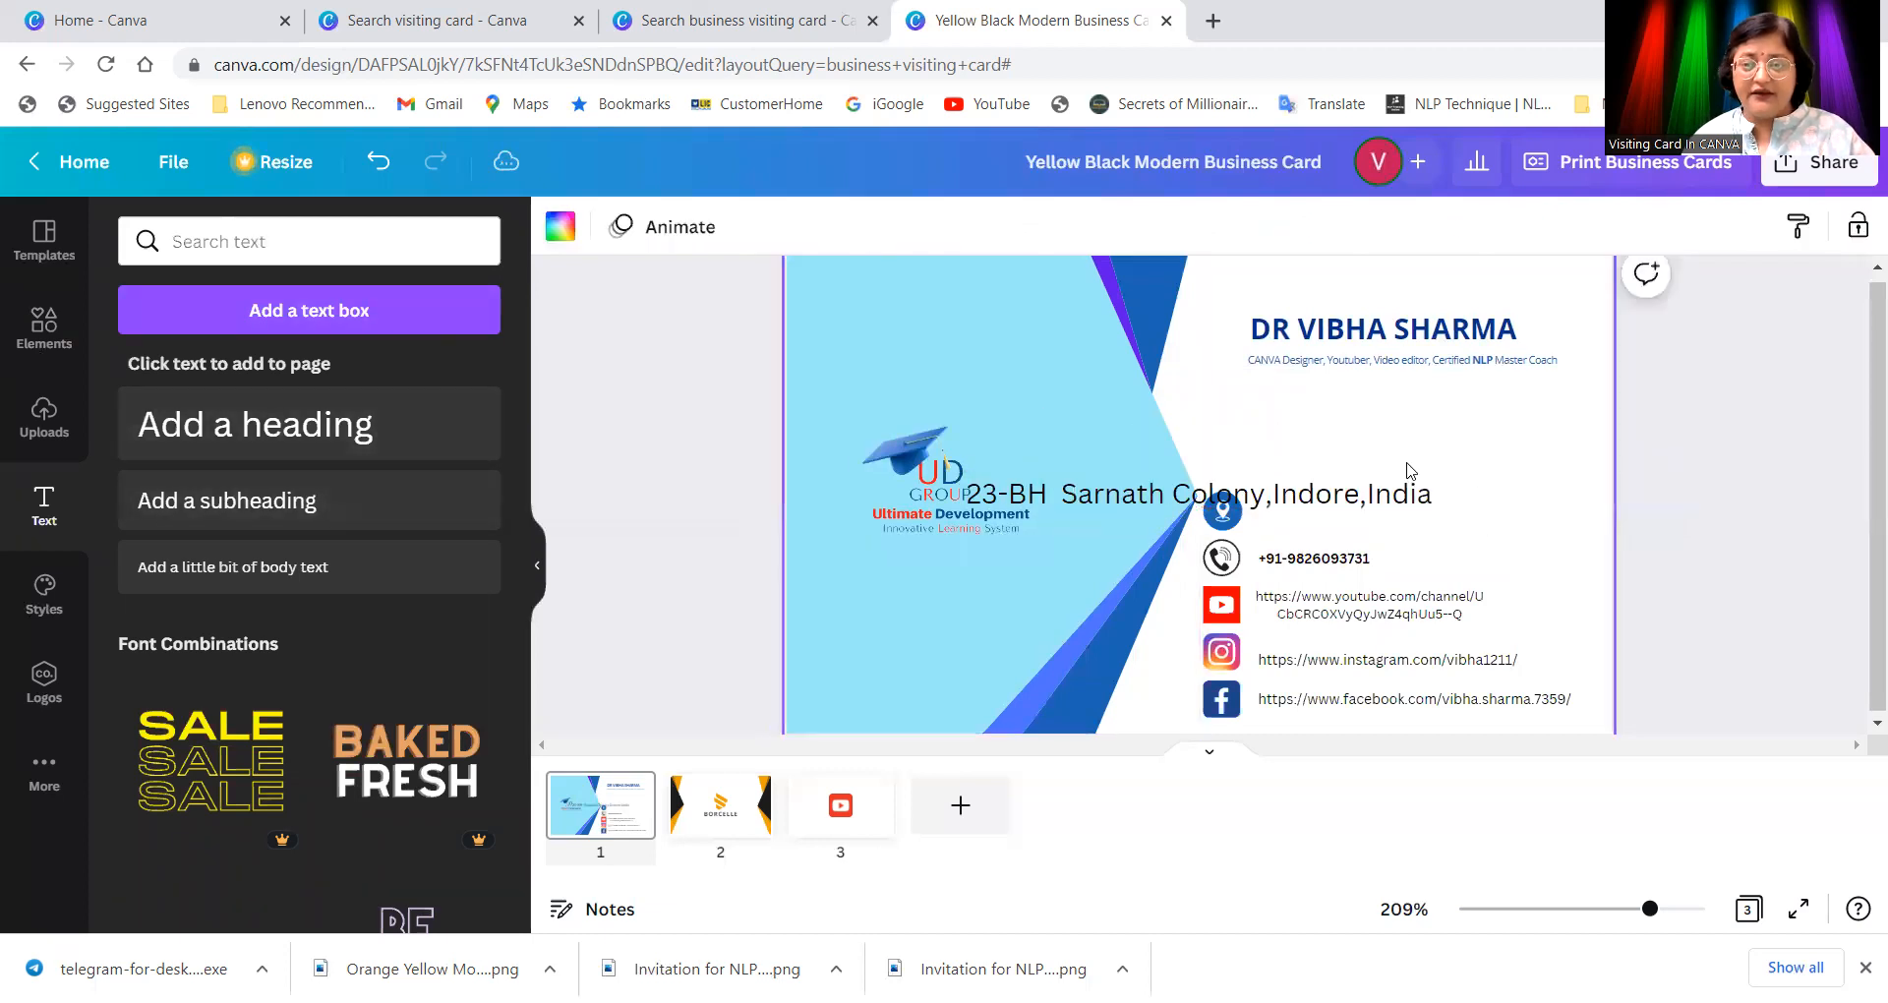
left_click(1389, 509)
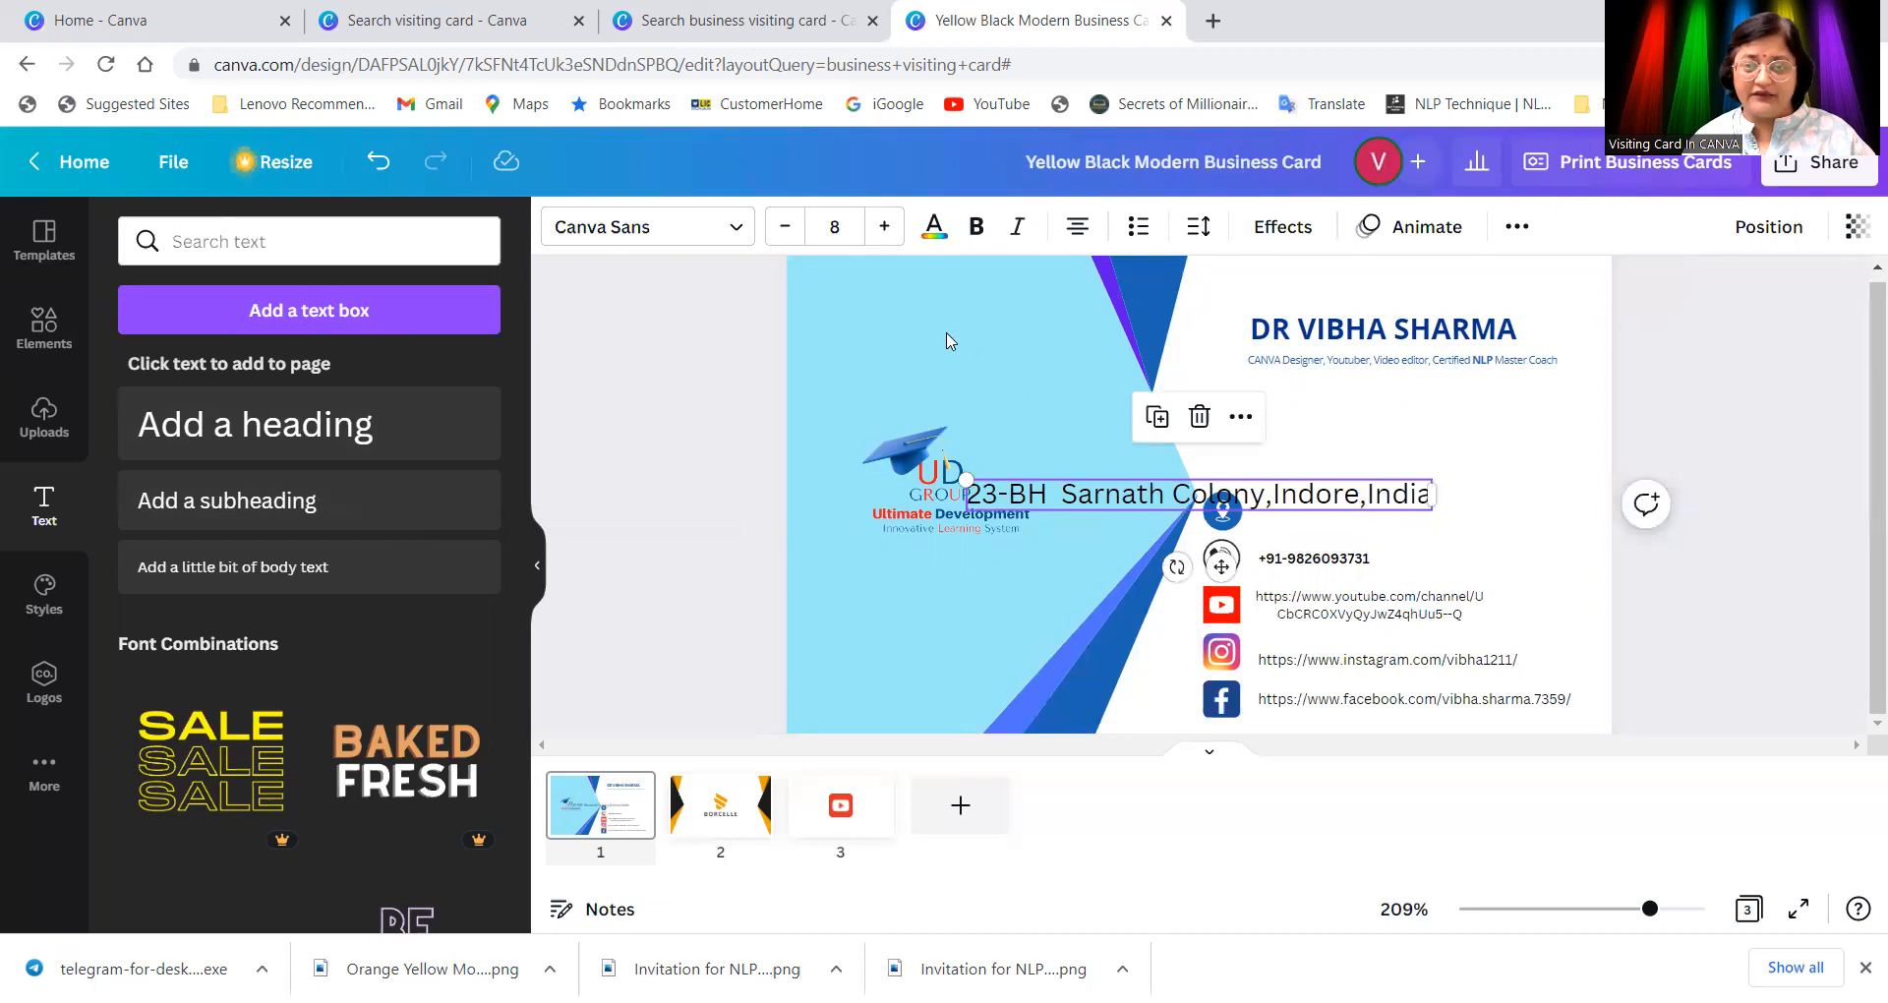
left_click(784, 226)
left_click(784, 226)
left_click(785, 226)
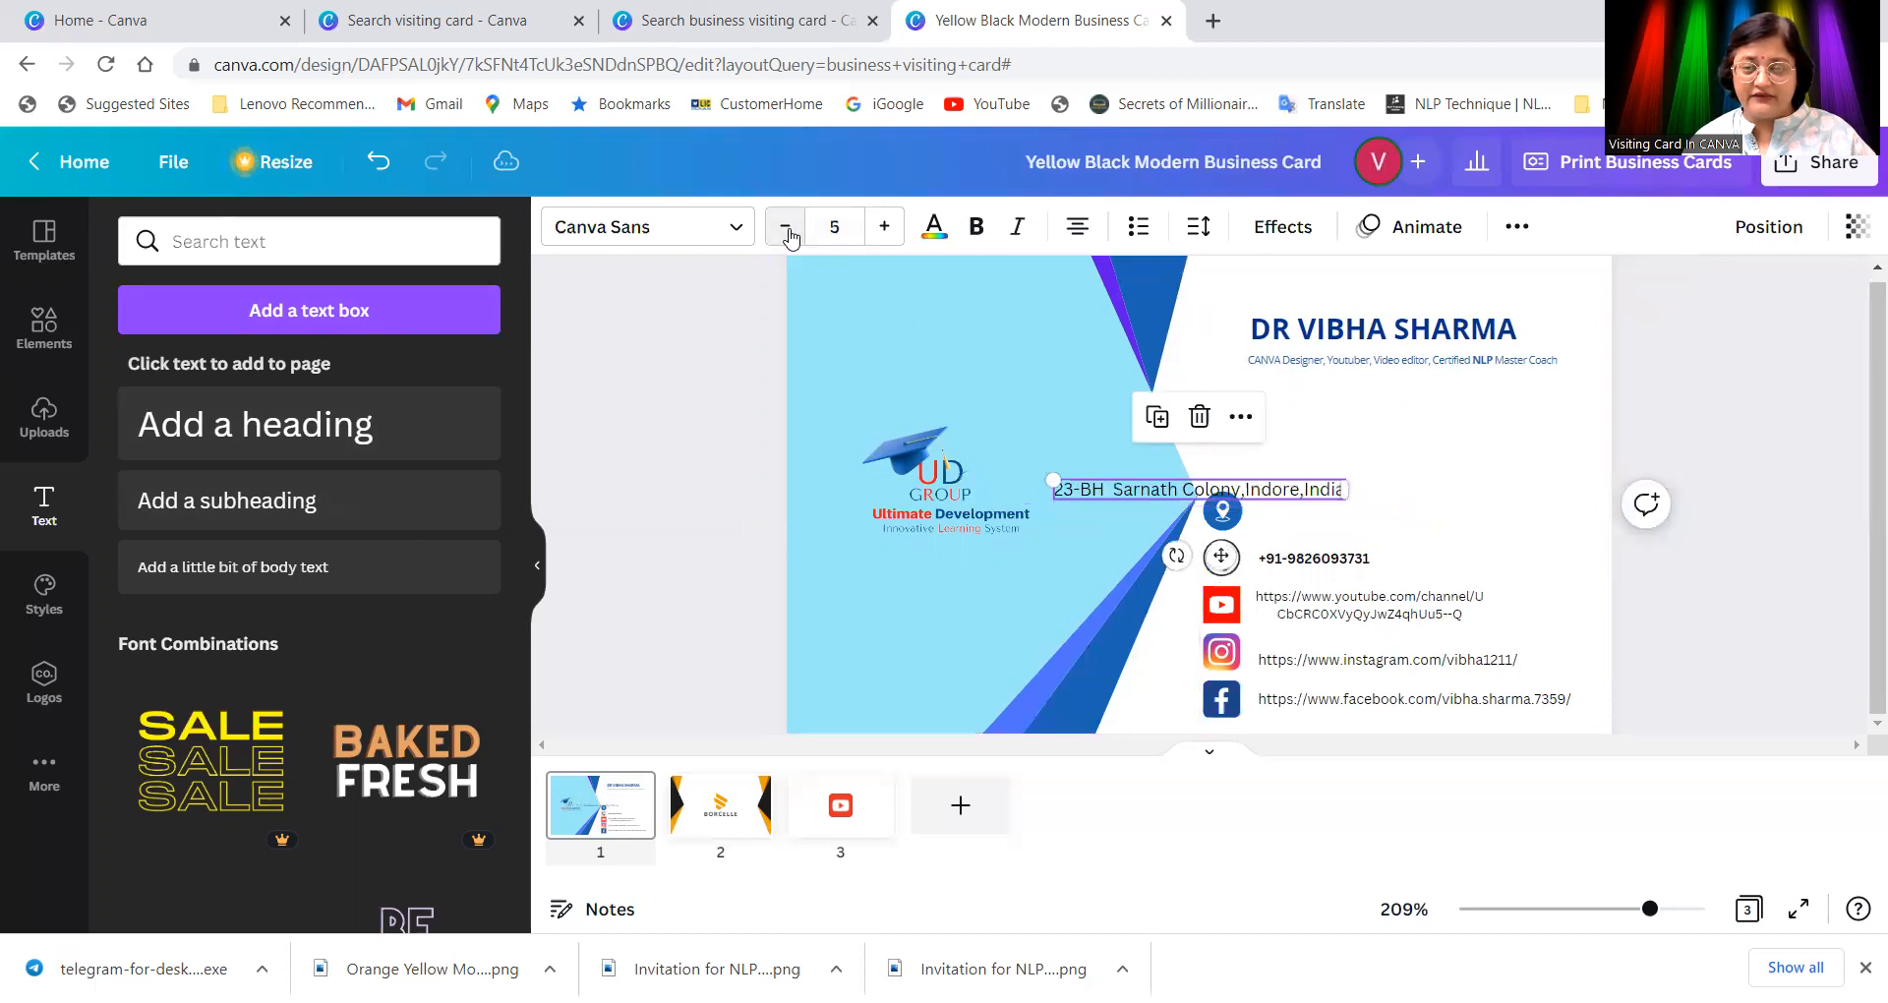
left_click(785, 226)
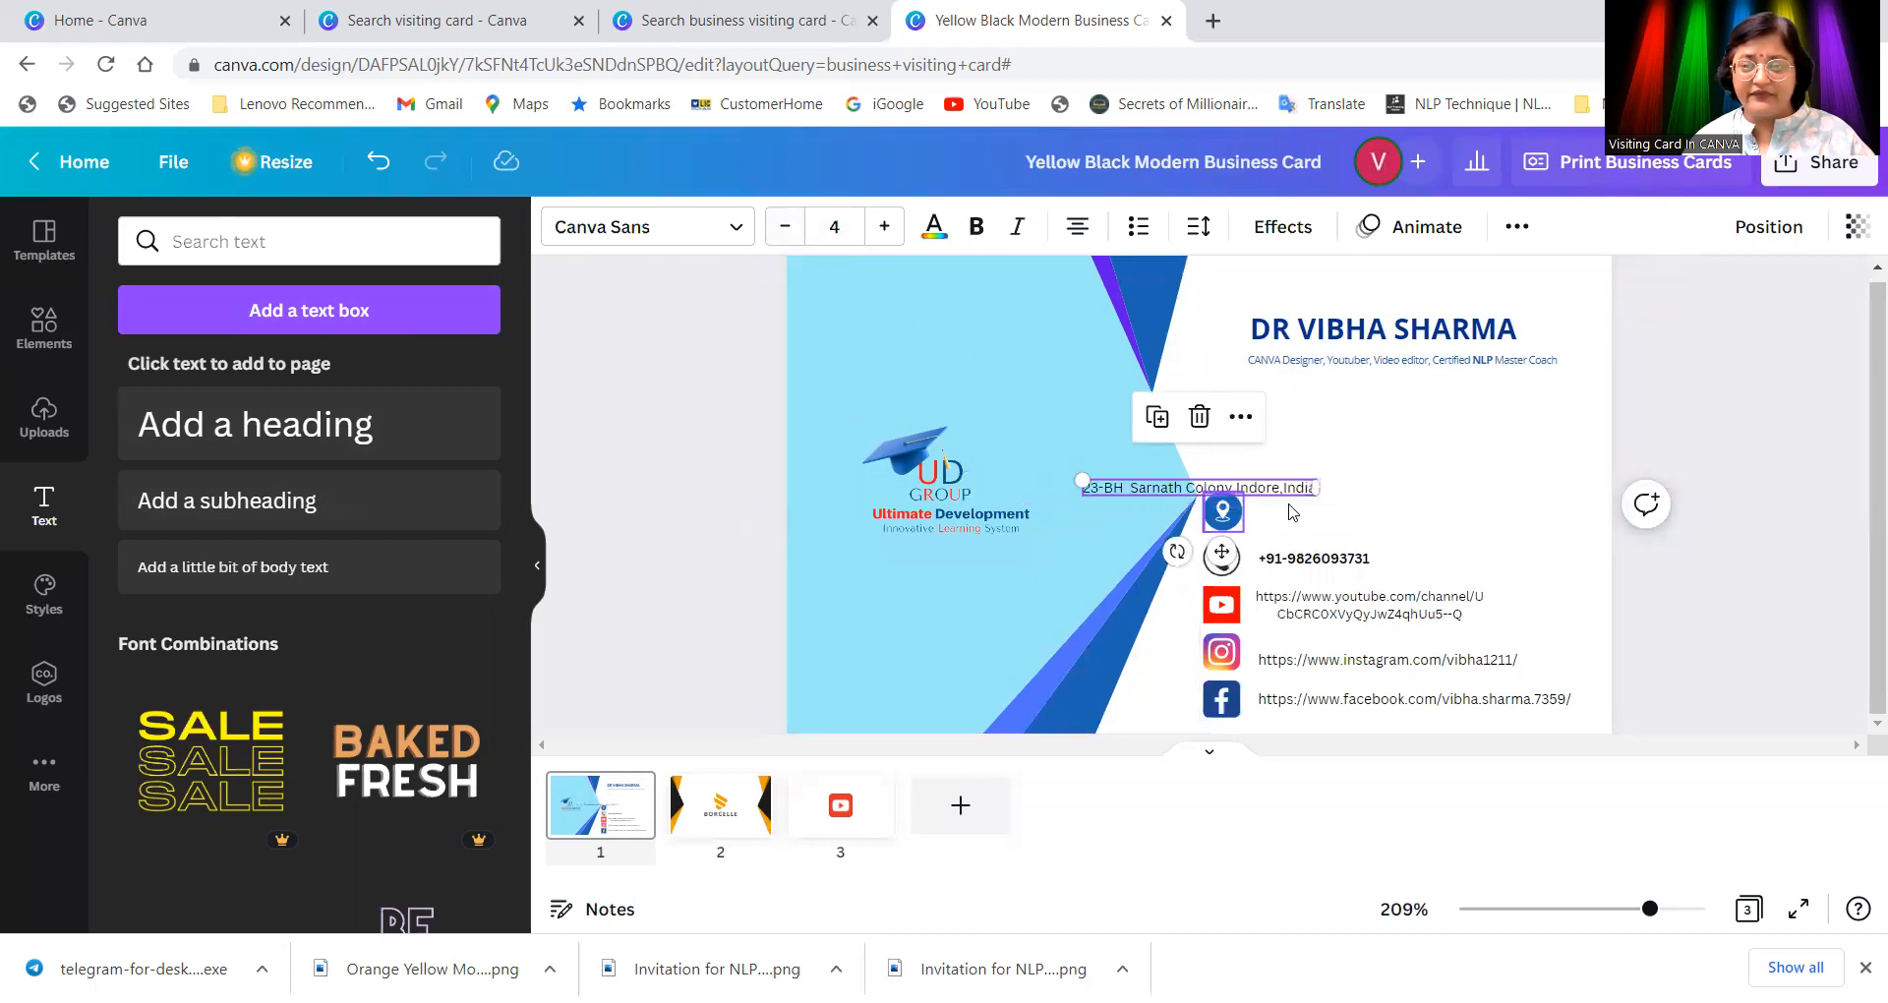
left_click_drag(1281, 492, 1452, 510)
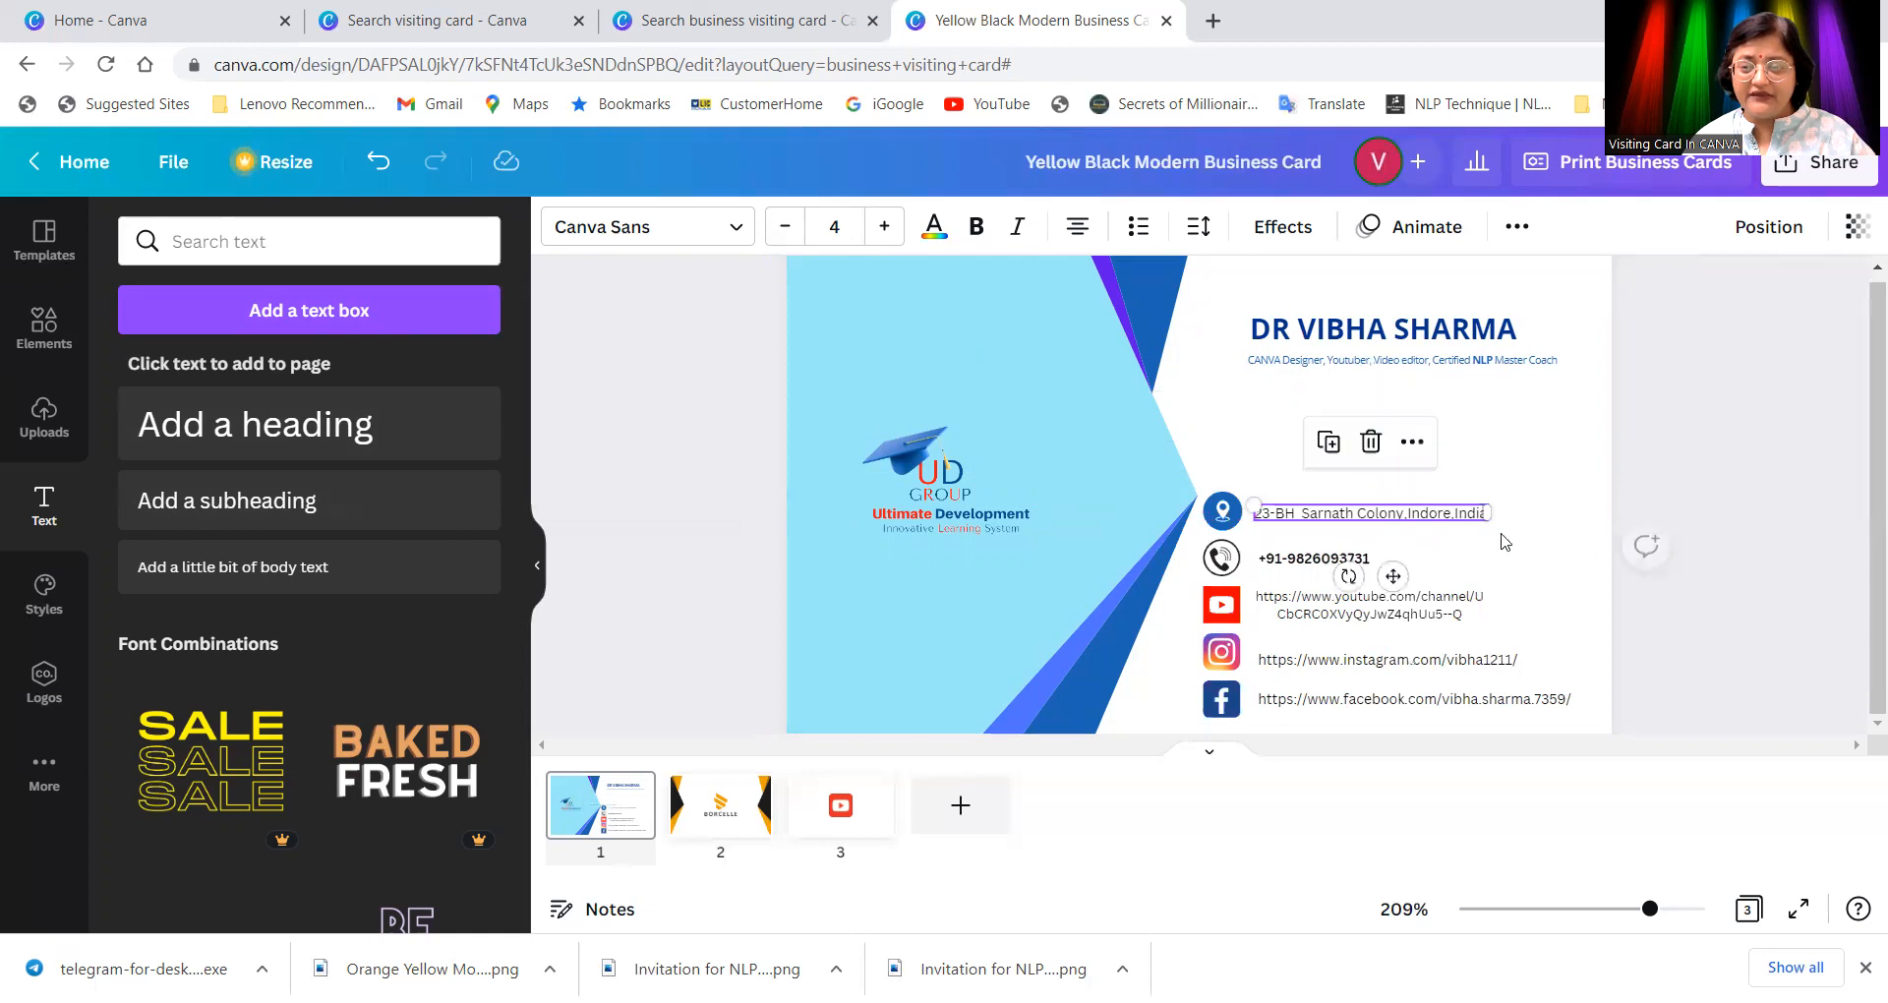
left_click(1543, 536)
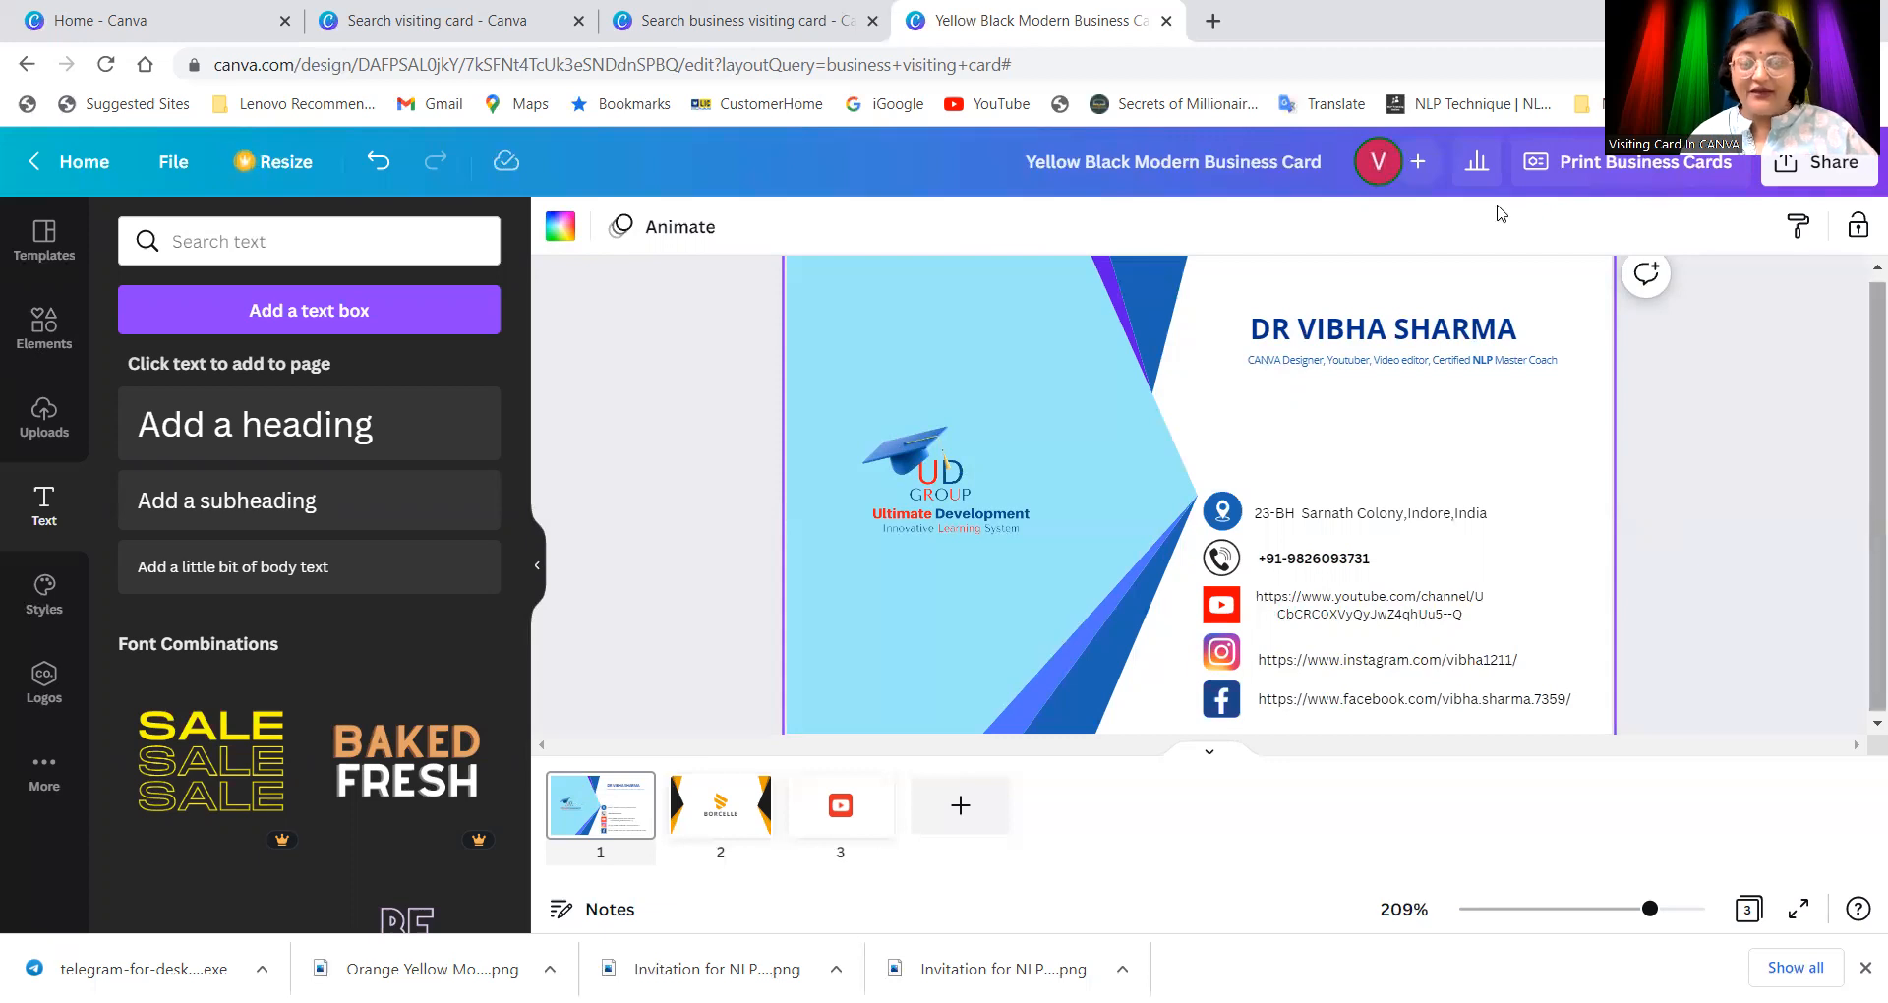
Step: Download all 3 pages of the card as PNG images
left_click(1831, 166)
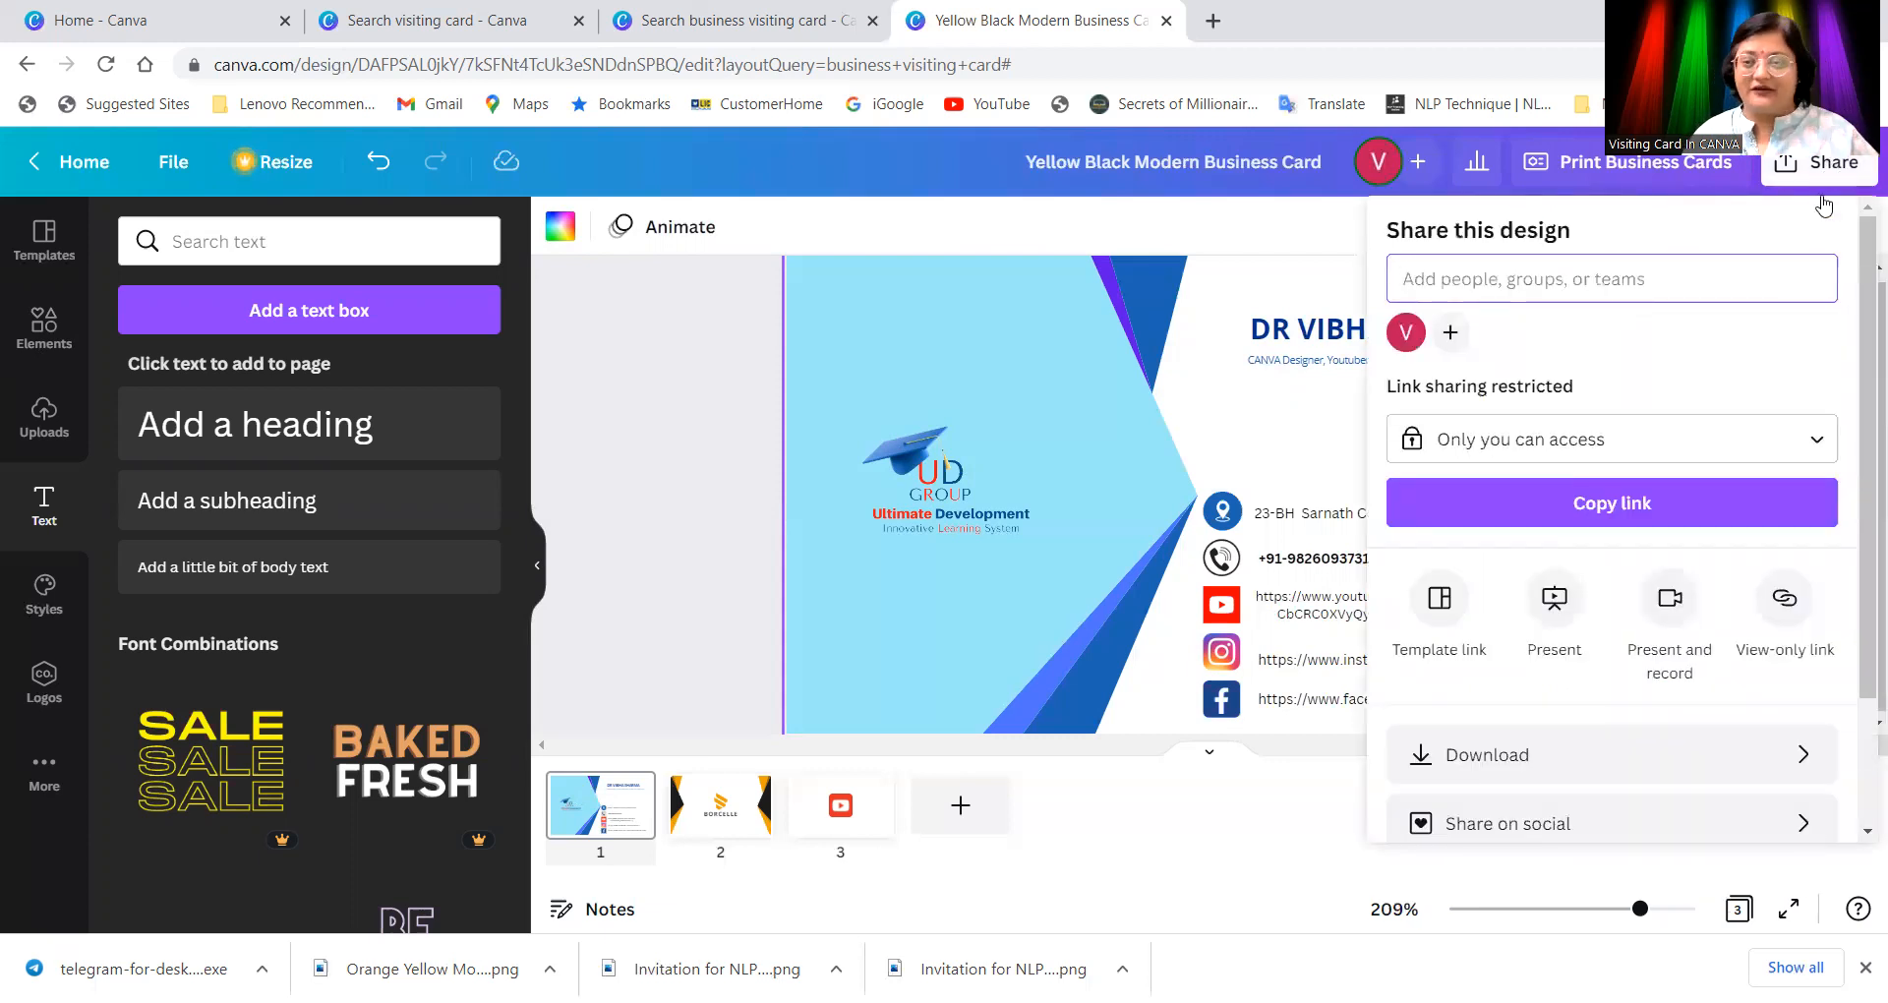
left_click(1603, 765)
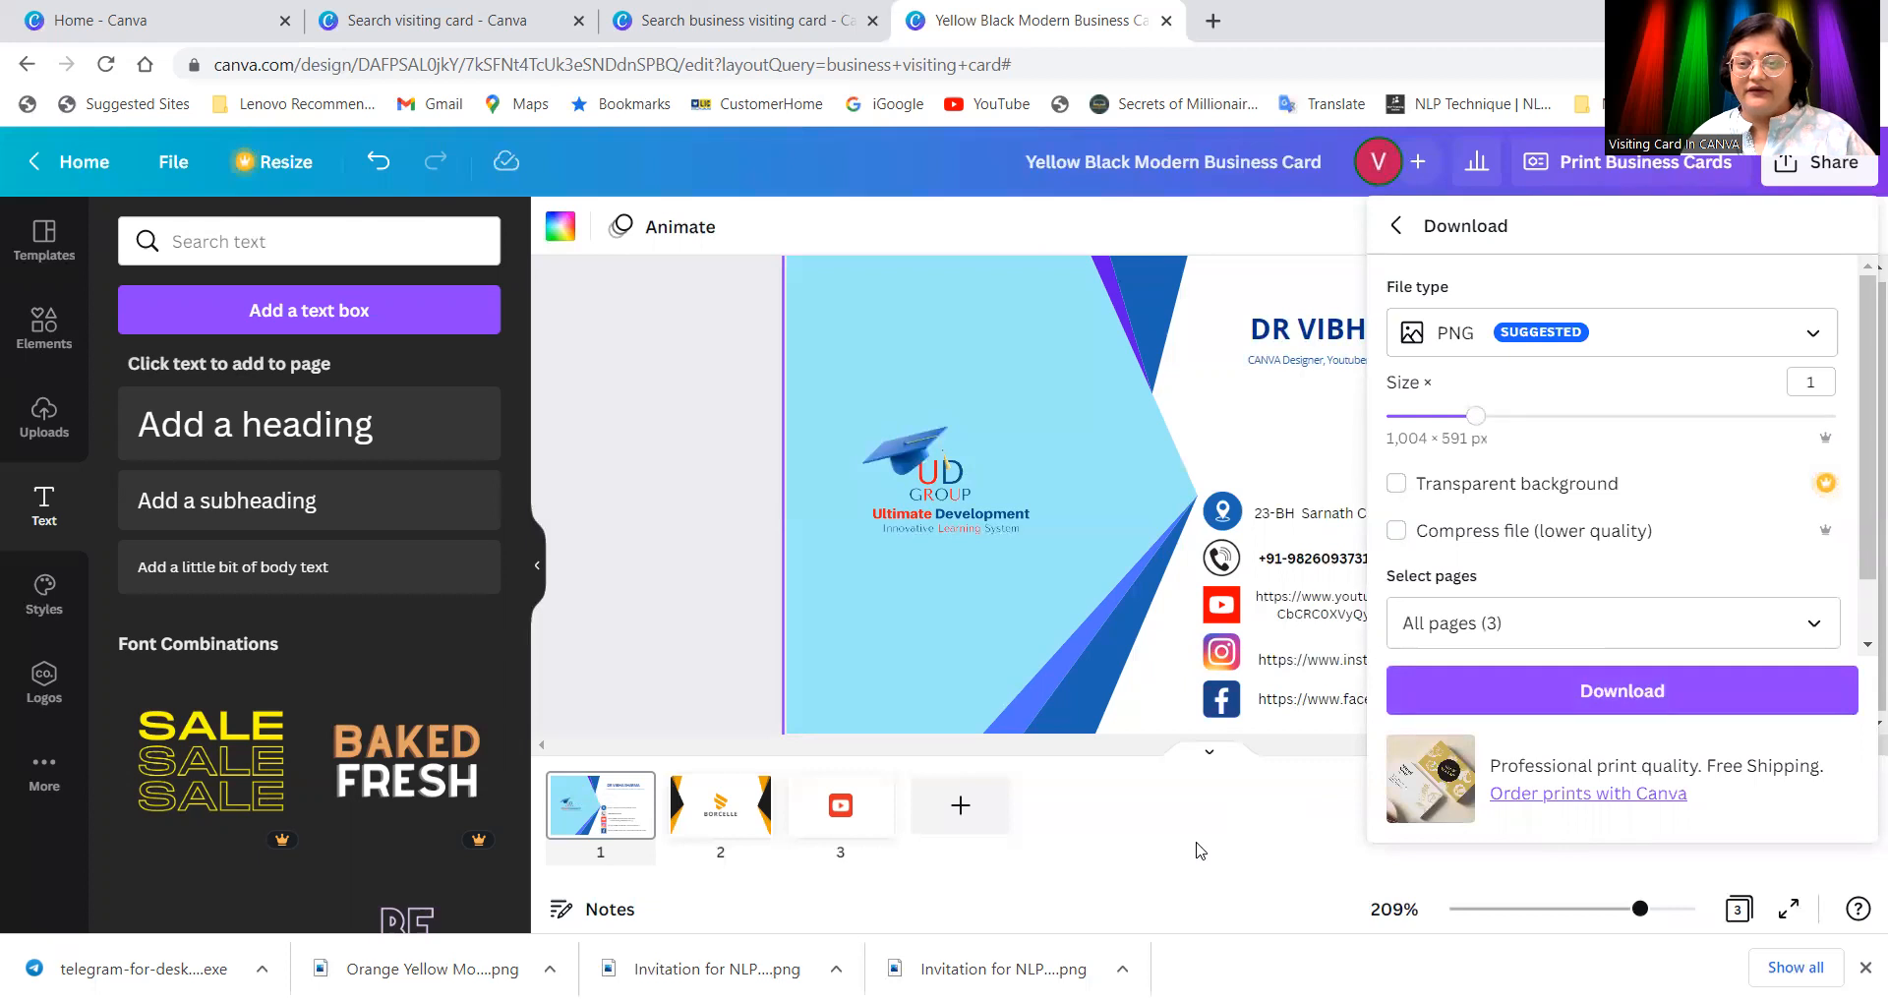
left_click(1628, 699)
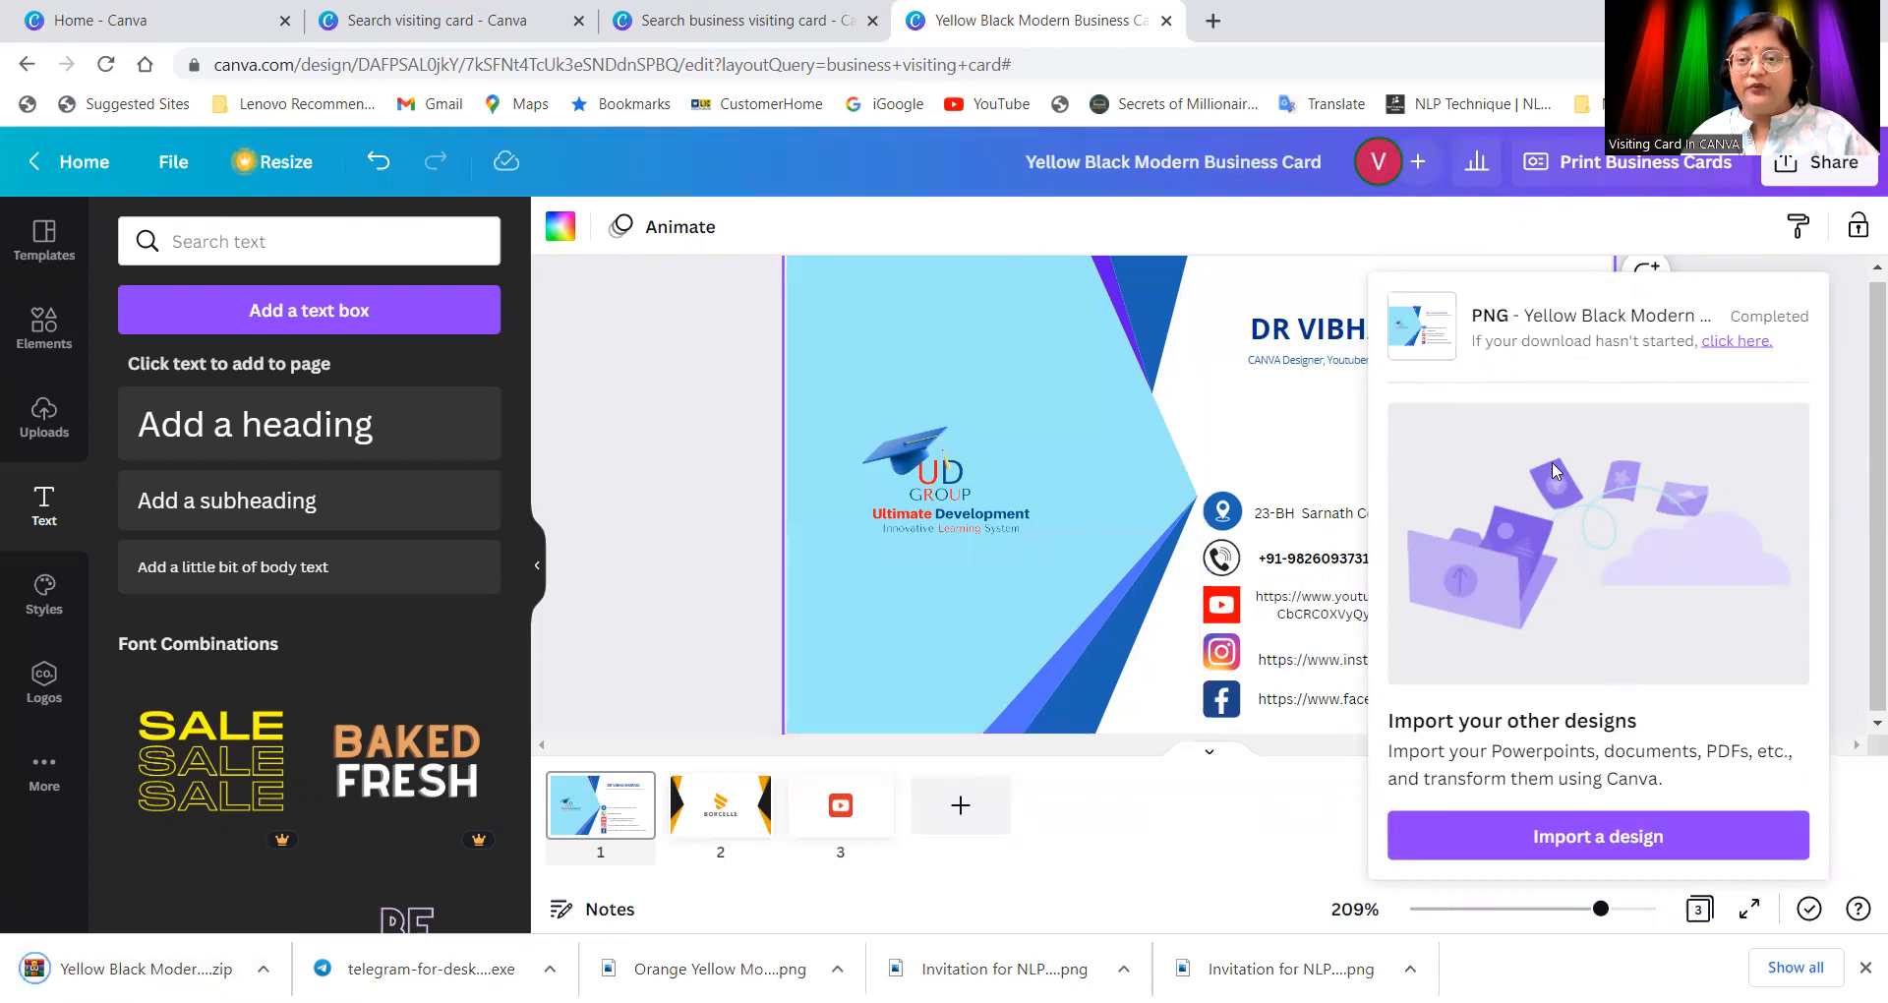
Step: Download pages 2–3 of the card as PNG with Page 1 excluded
left_click(1834, 309)
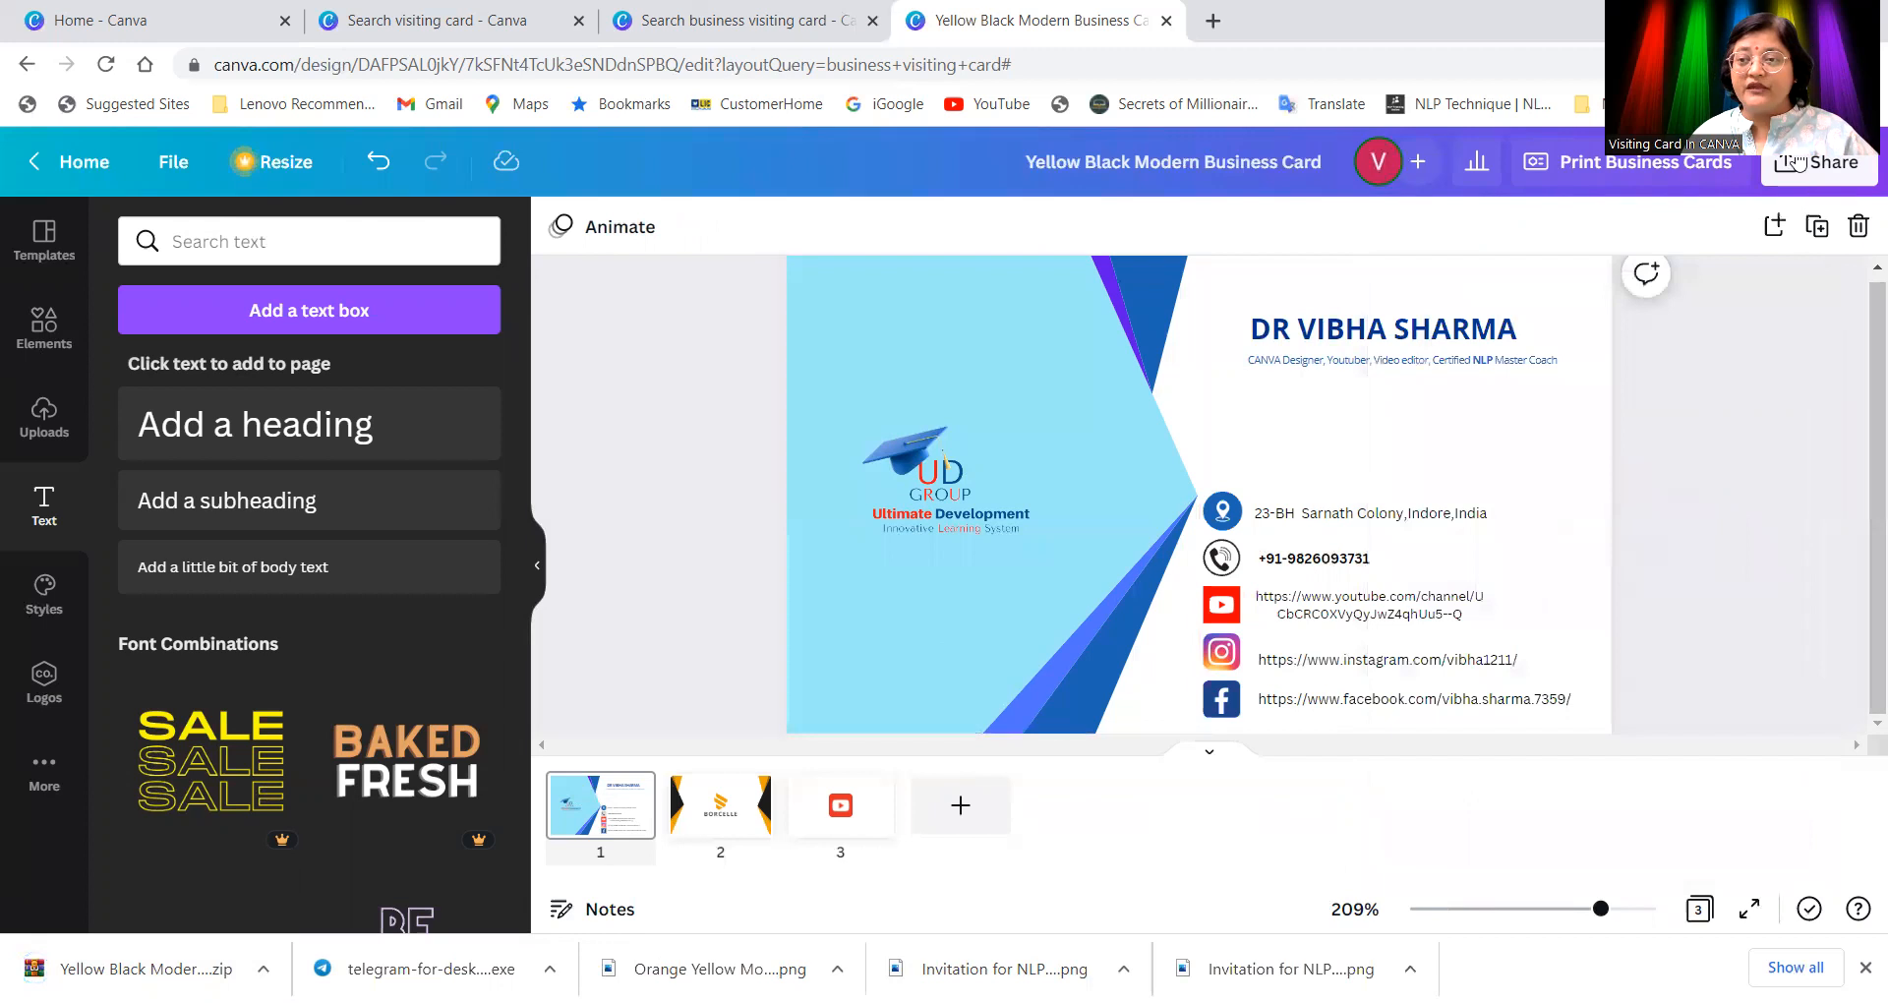
left_click(1831, 167)
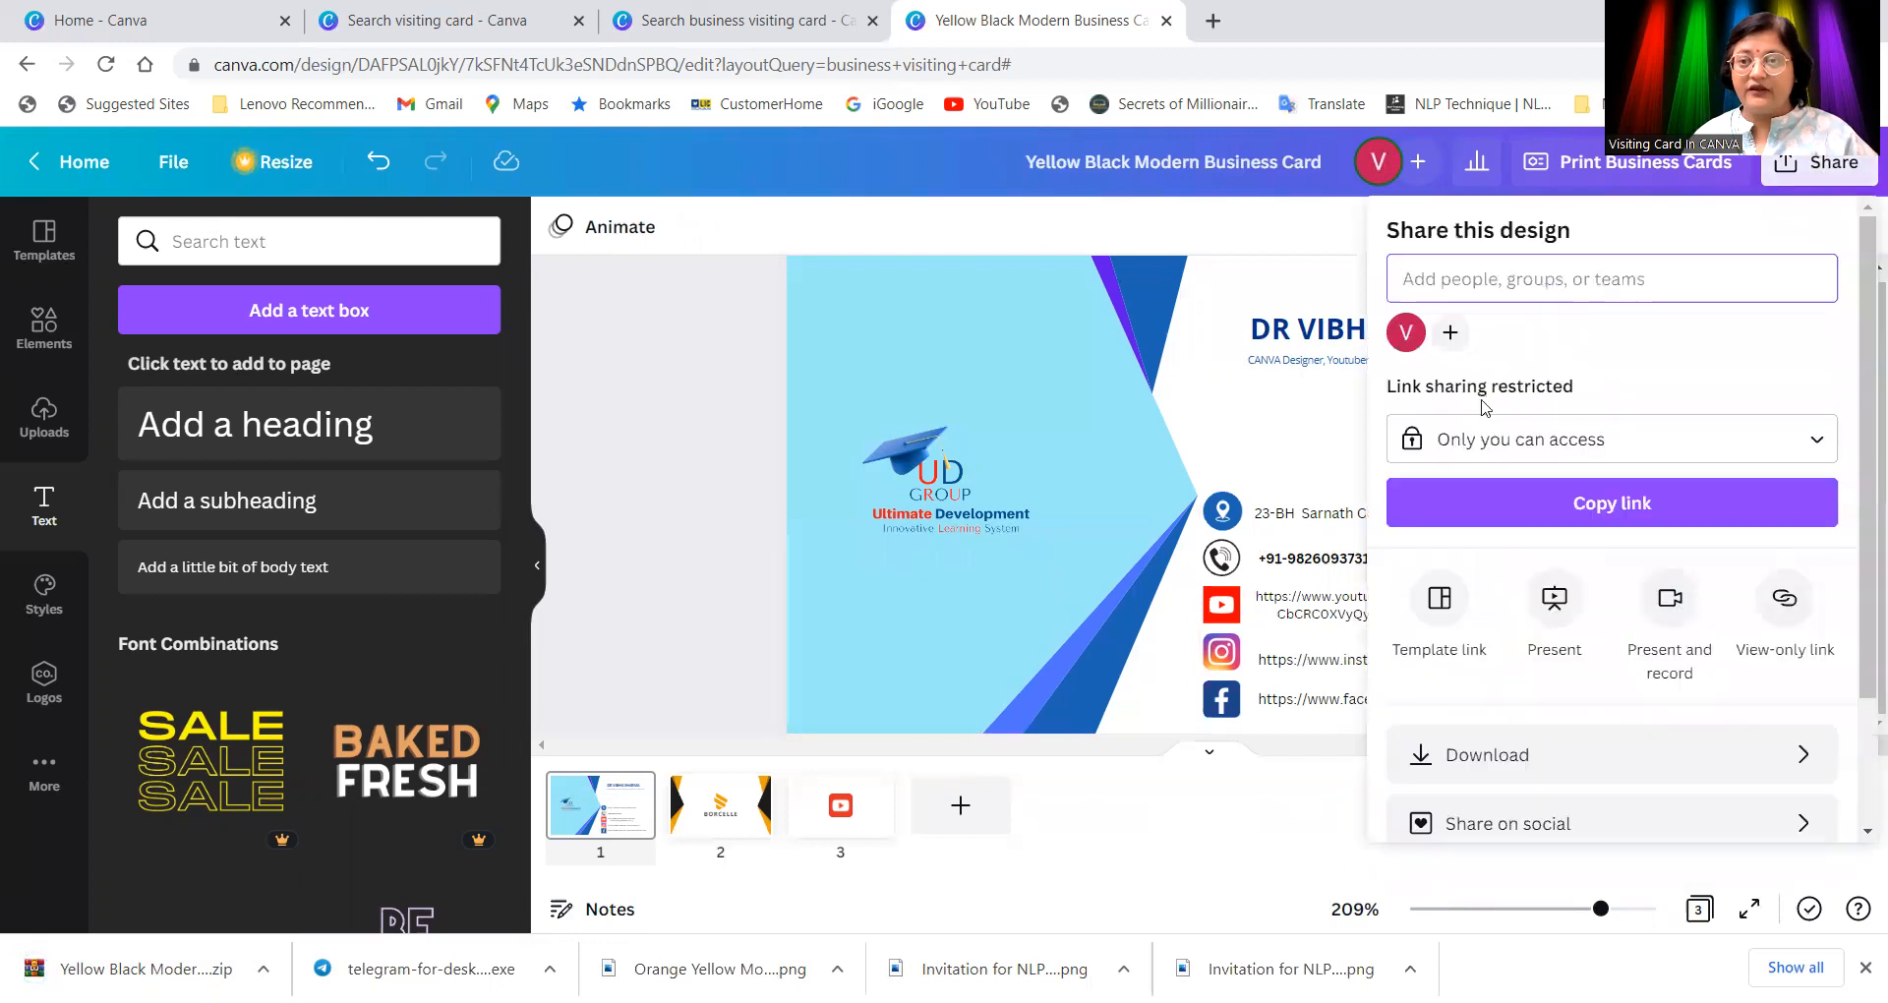
left_click(1480, 762)
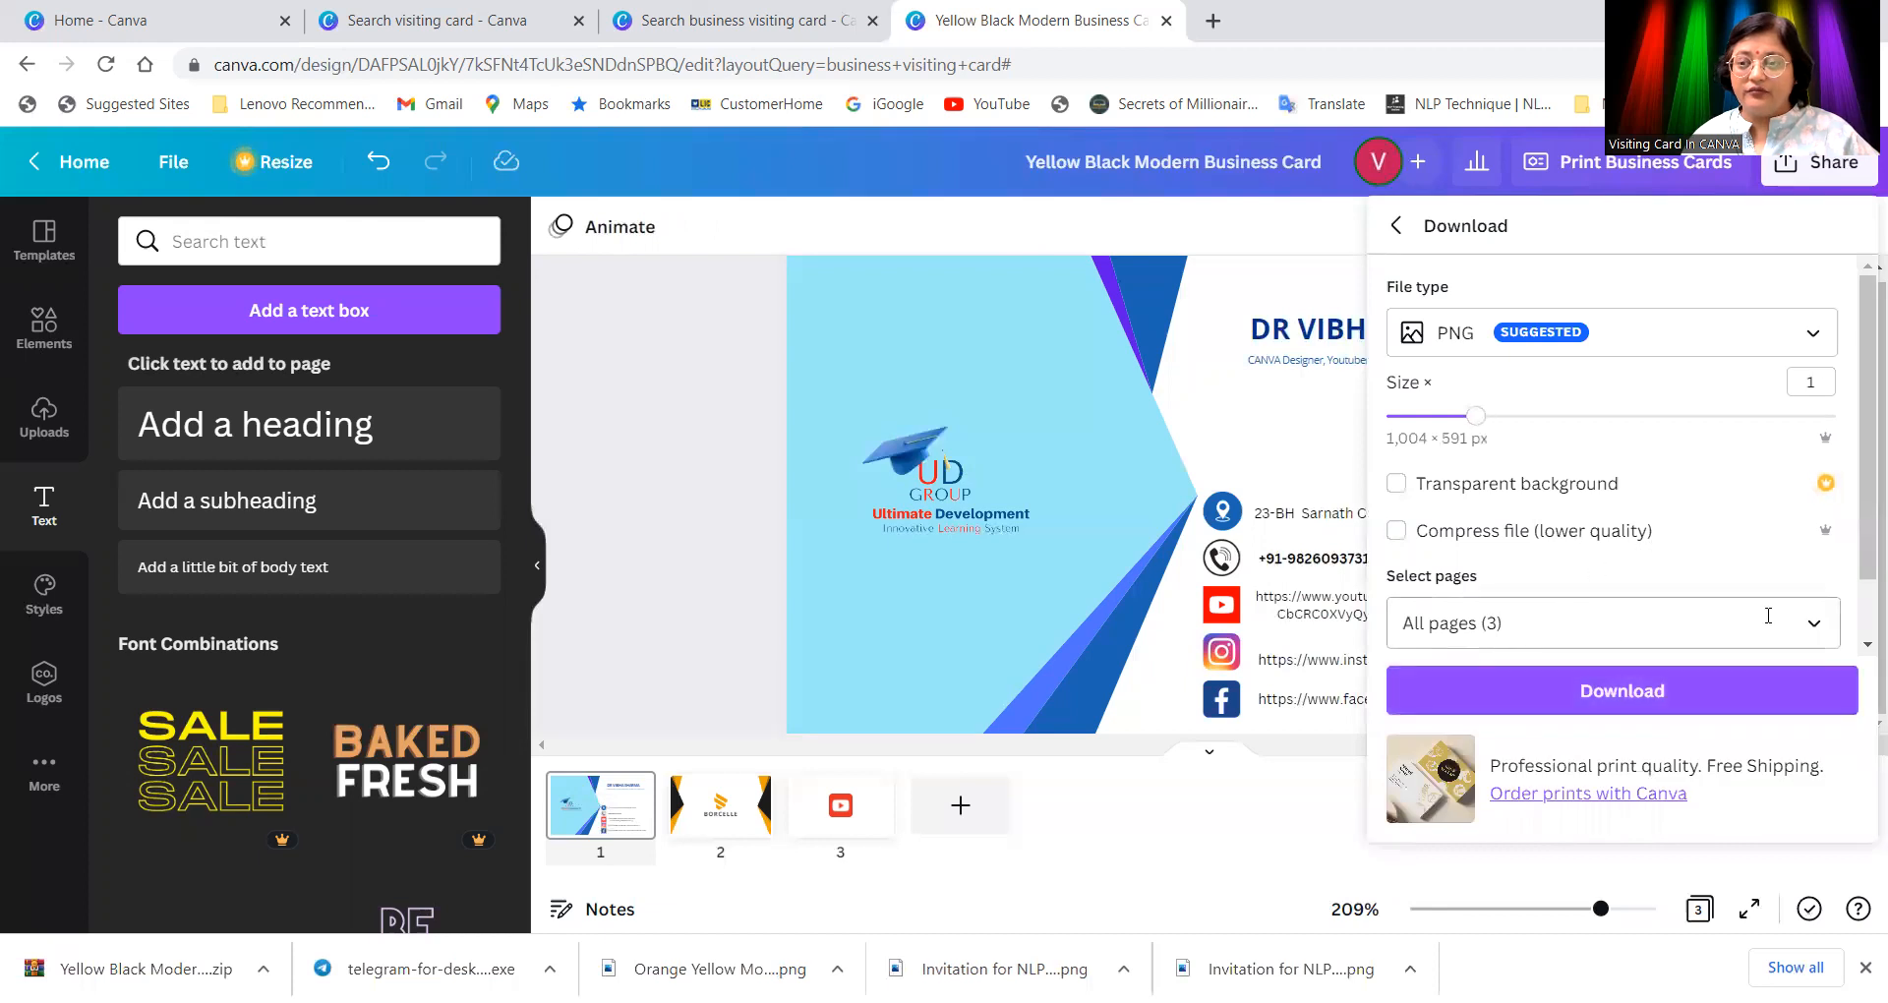
left_click(1801, 629)
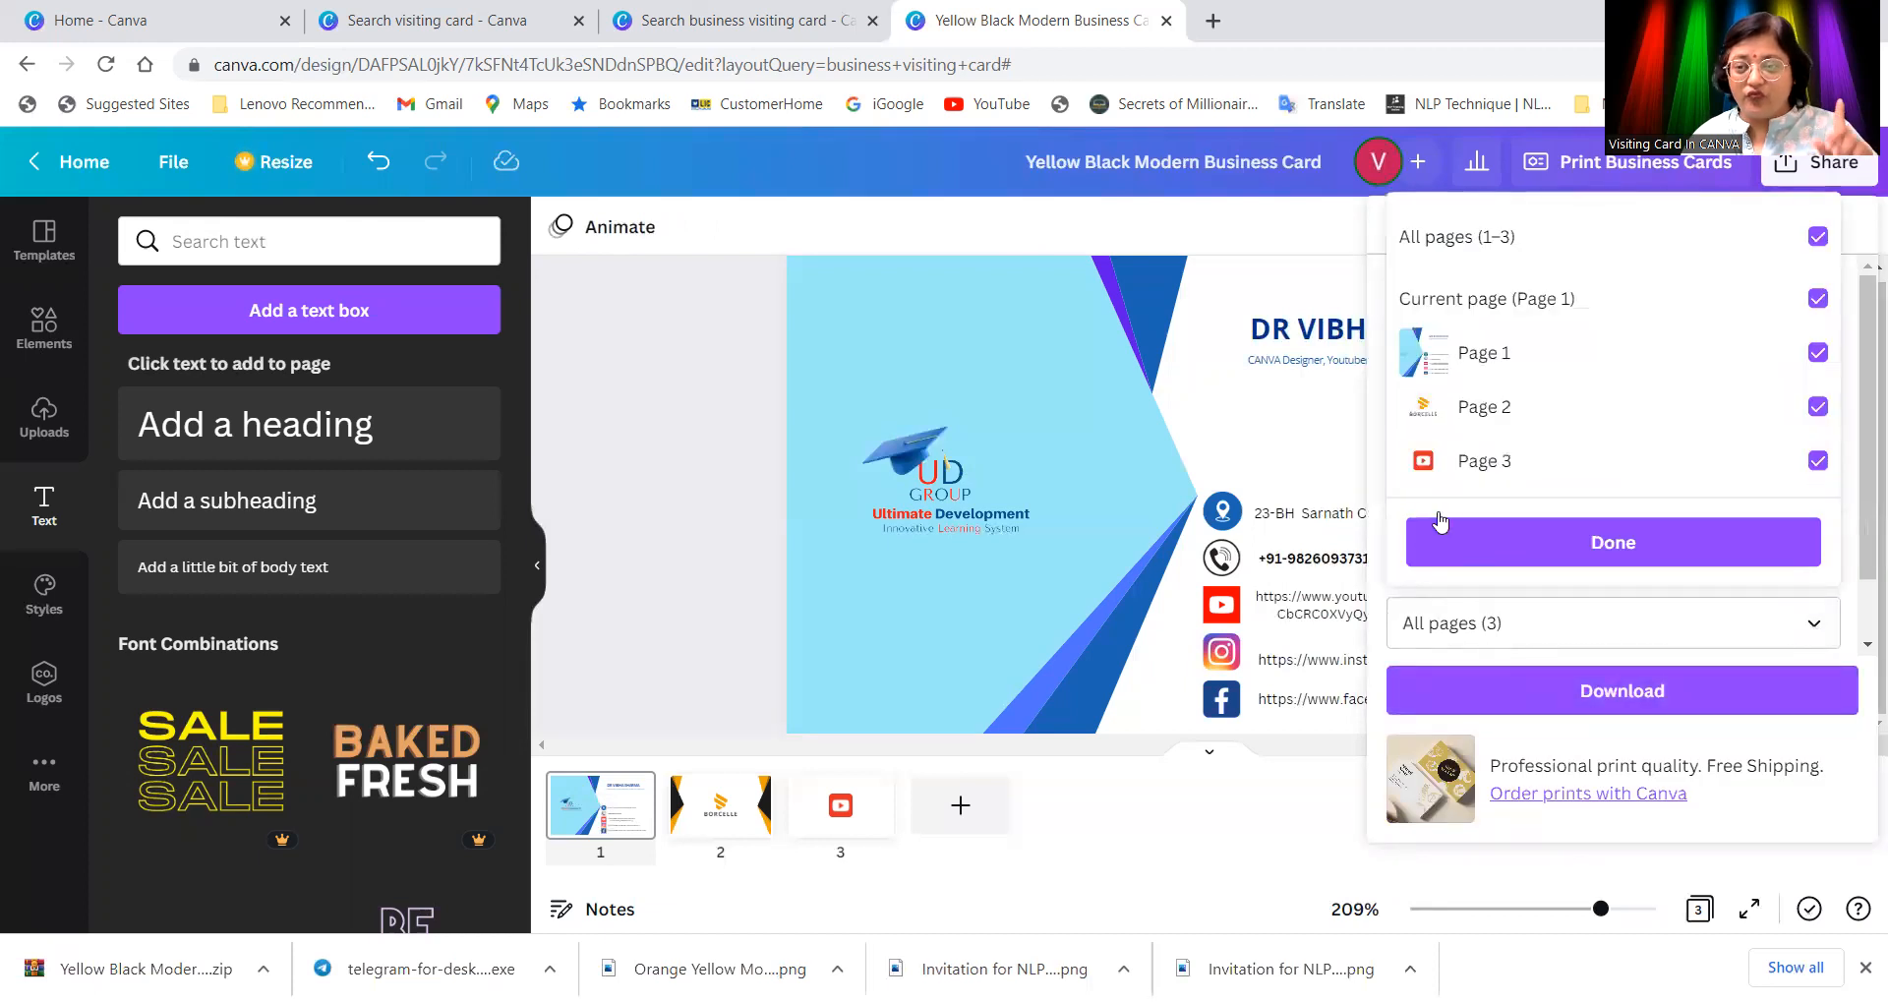
left_click(1471, 354)
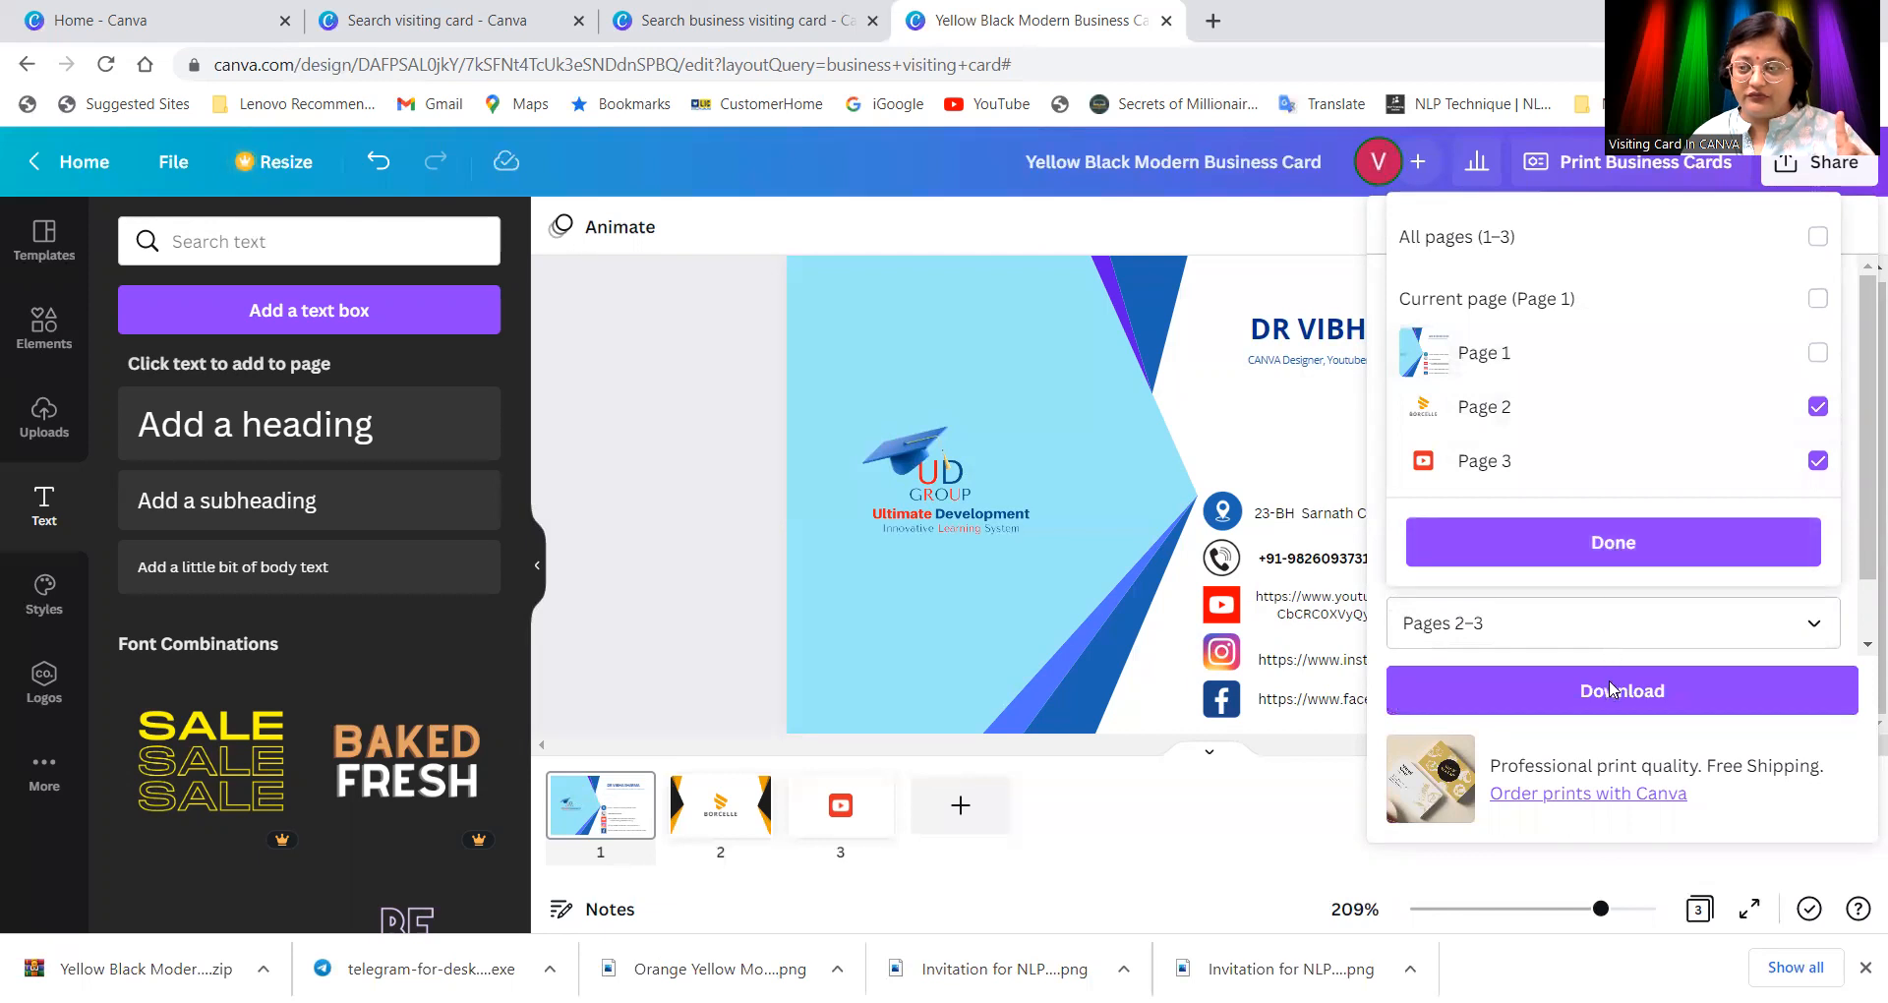
left_click(1613, 542)
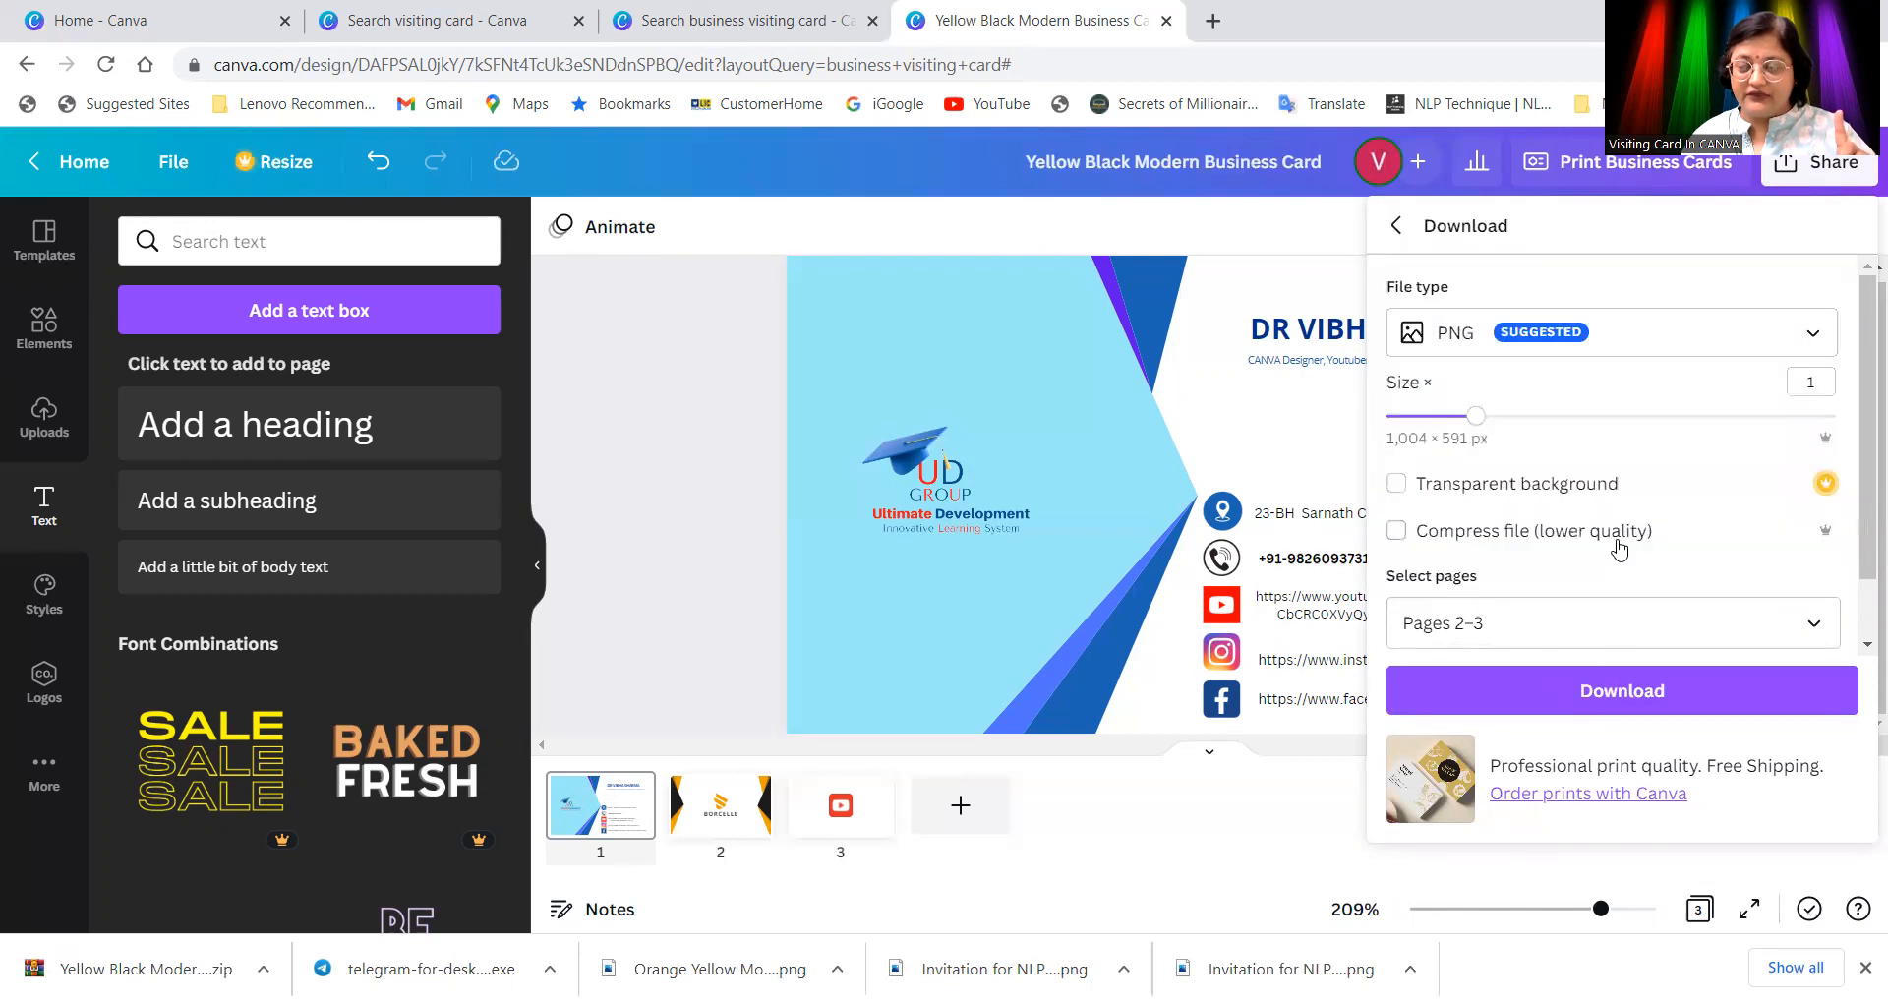
left_click(1617, 694)
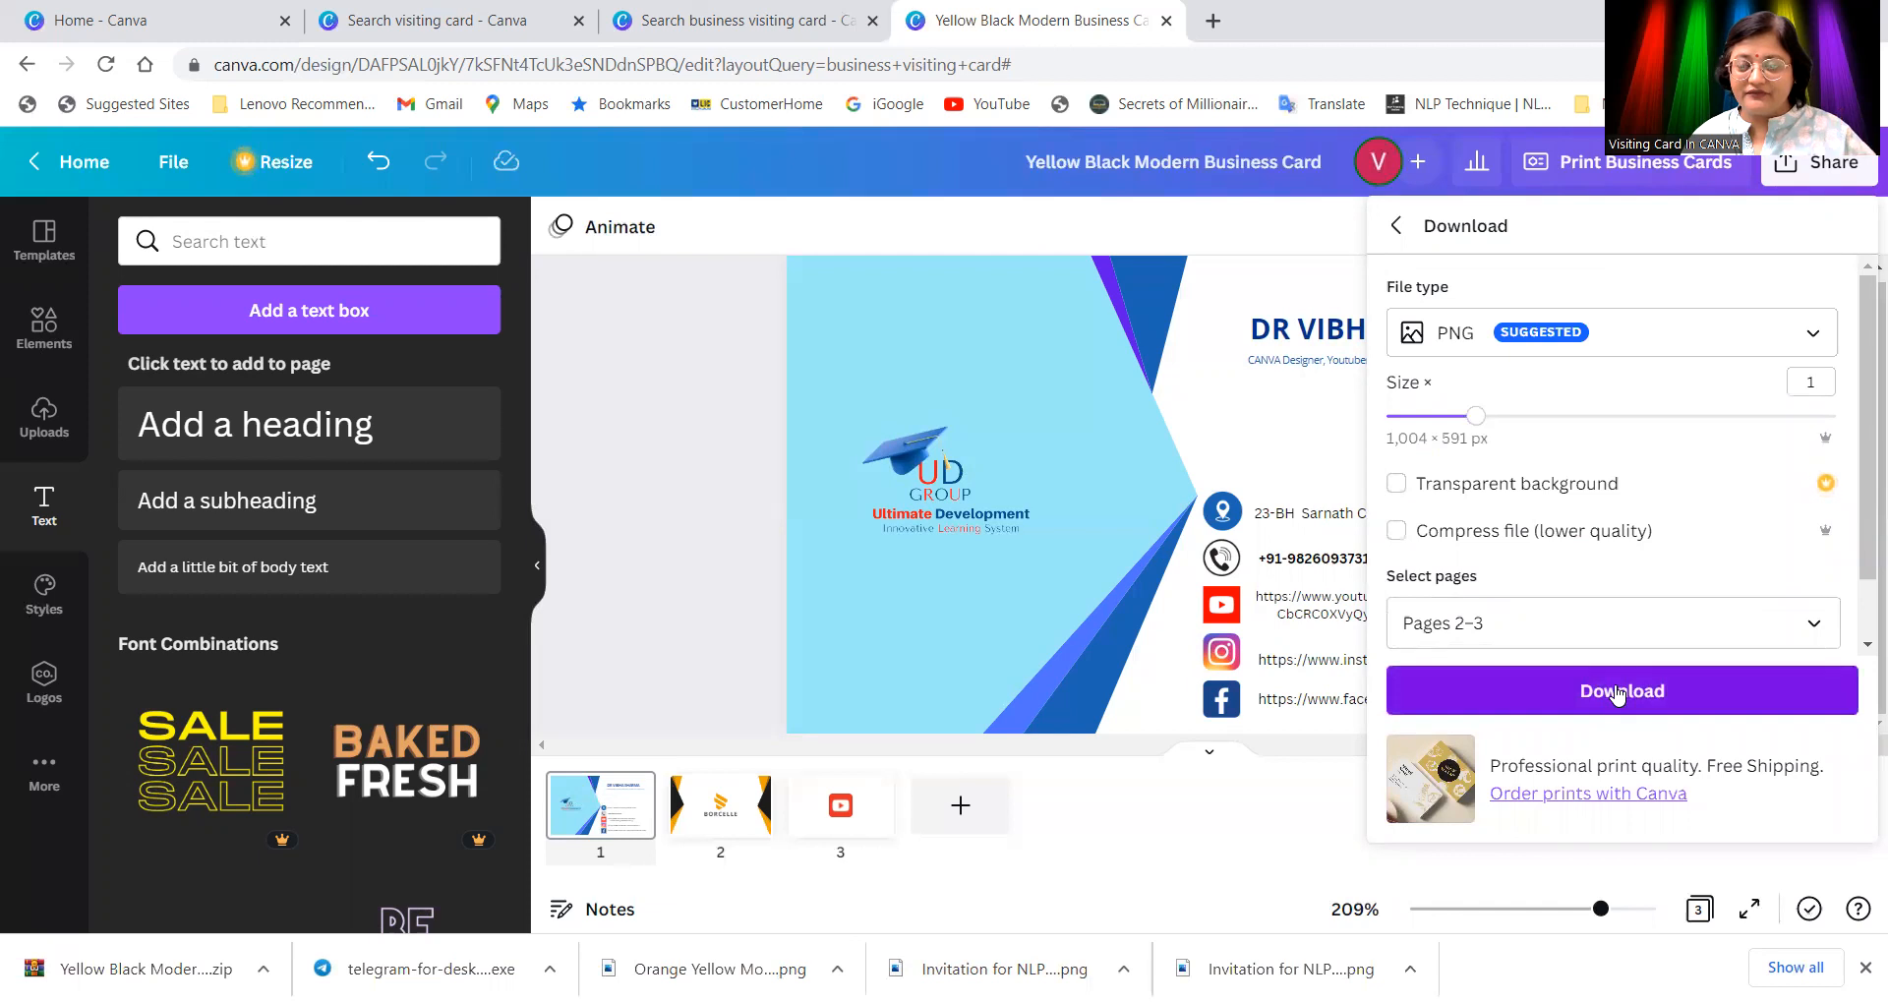
Step: Change the page selection to only Page 1 and download it as a single PNG
left_click(1677, 638)
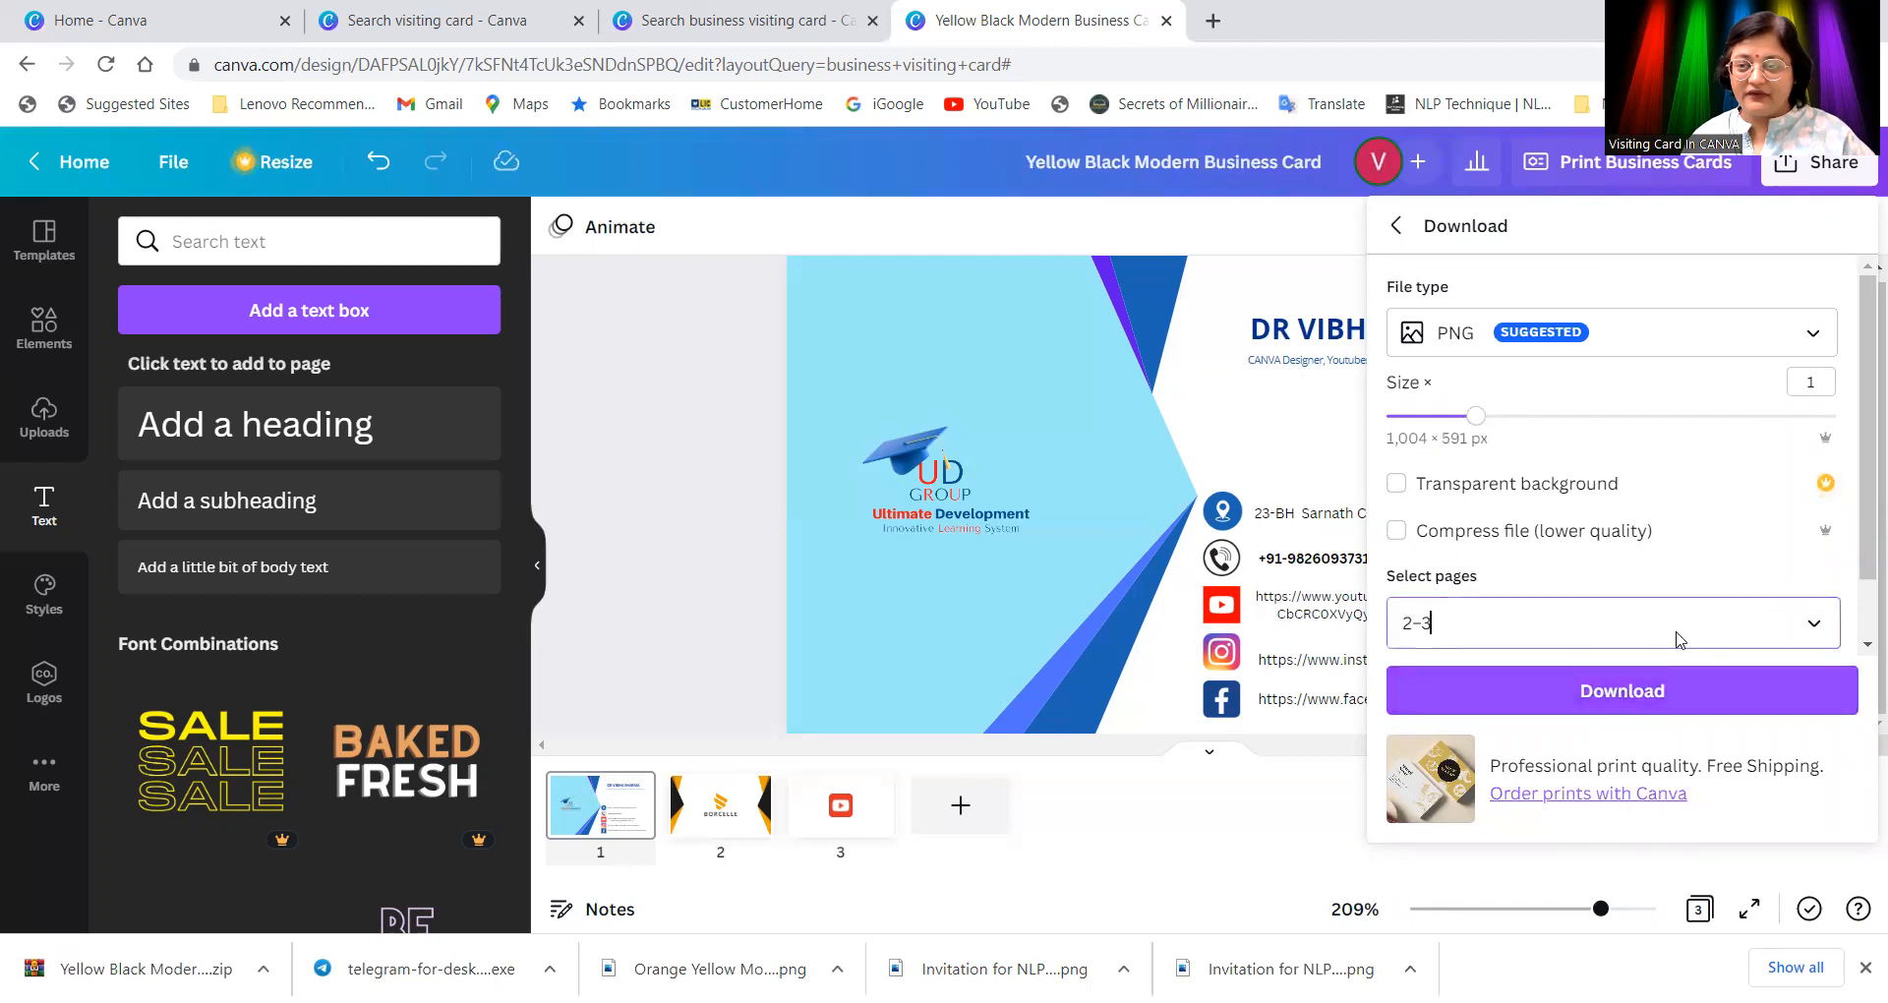
left_click(1790, 313)
left_click(1817, 406)
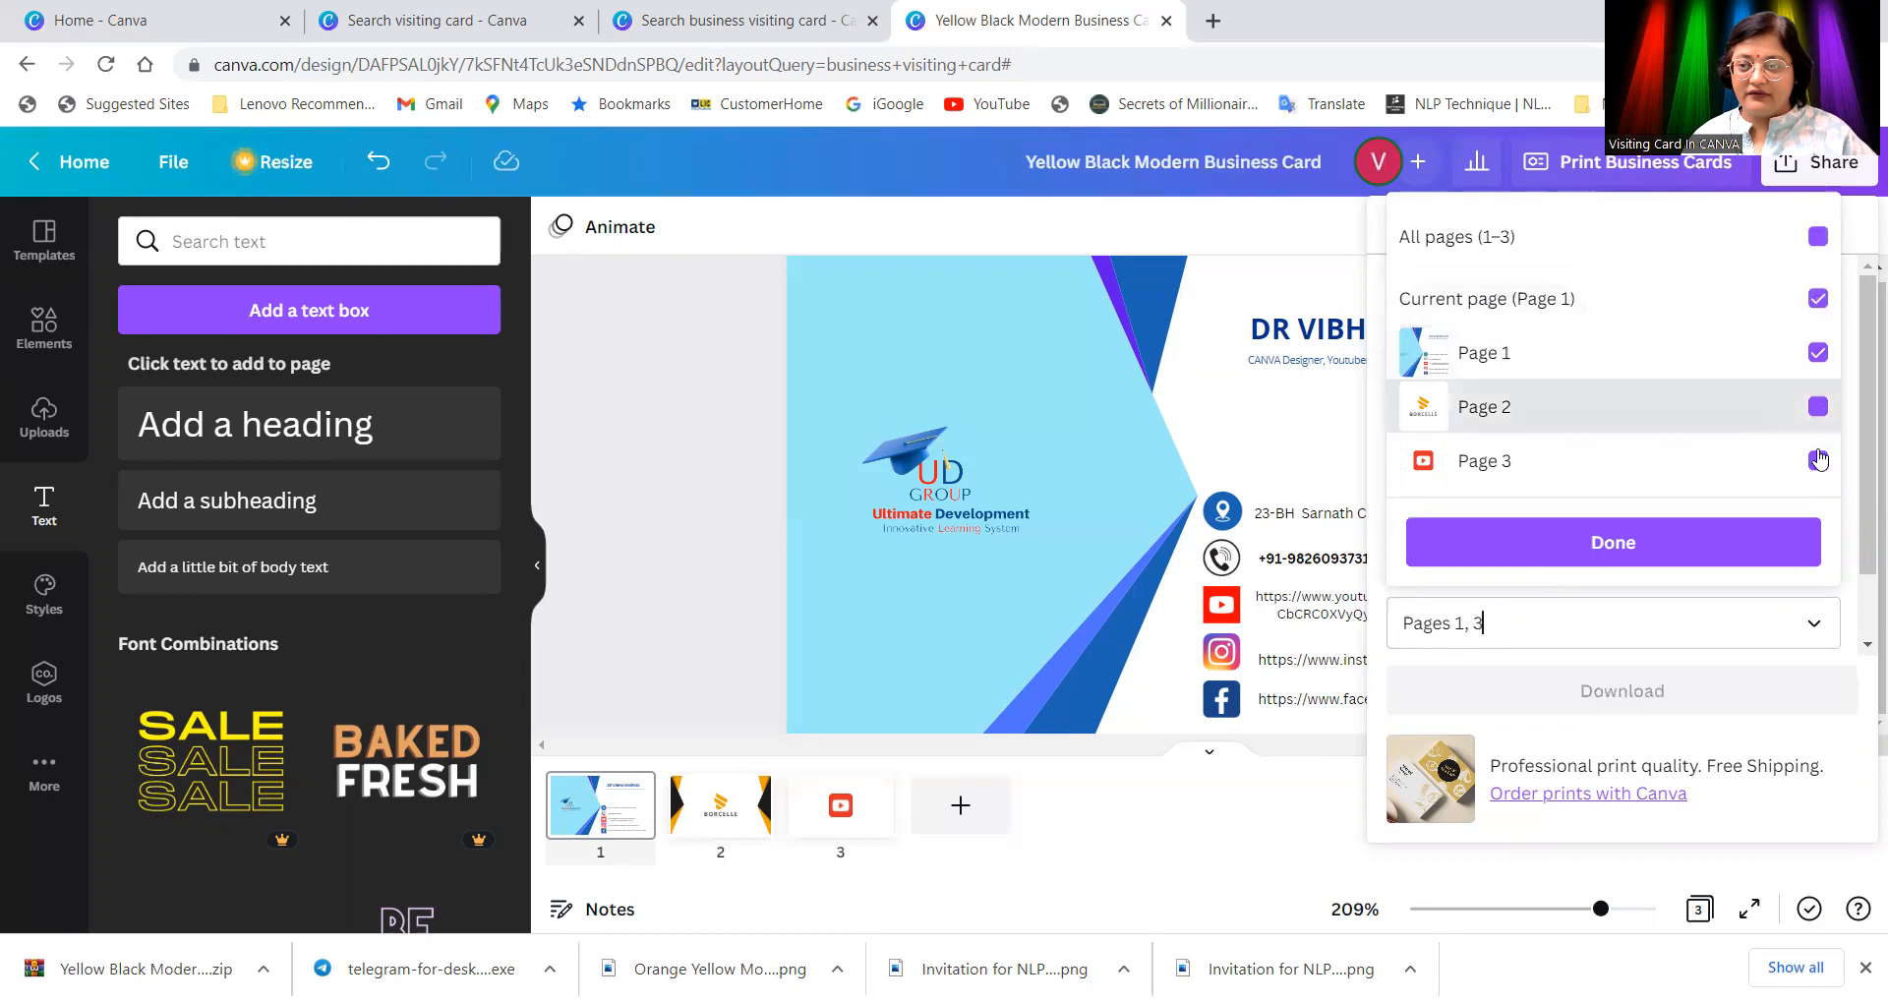
left_click(1818, 460)
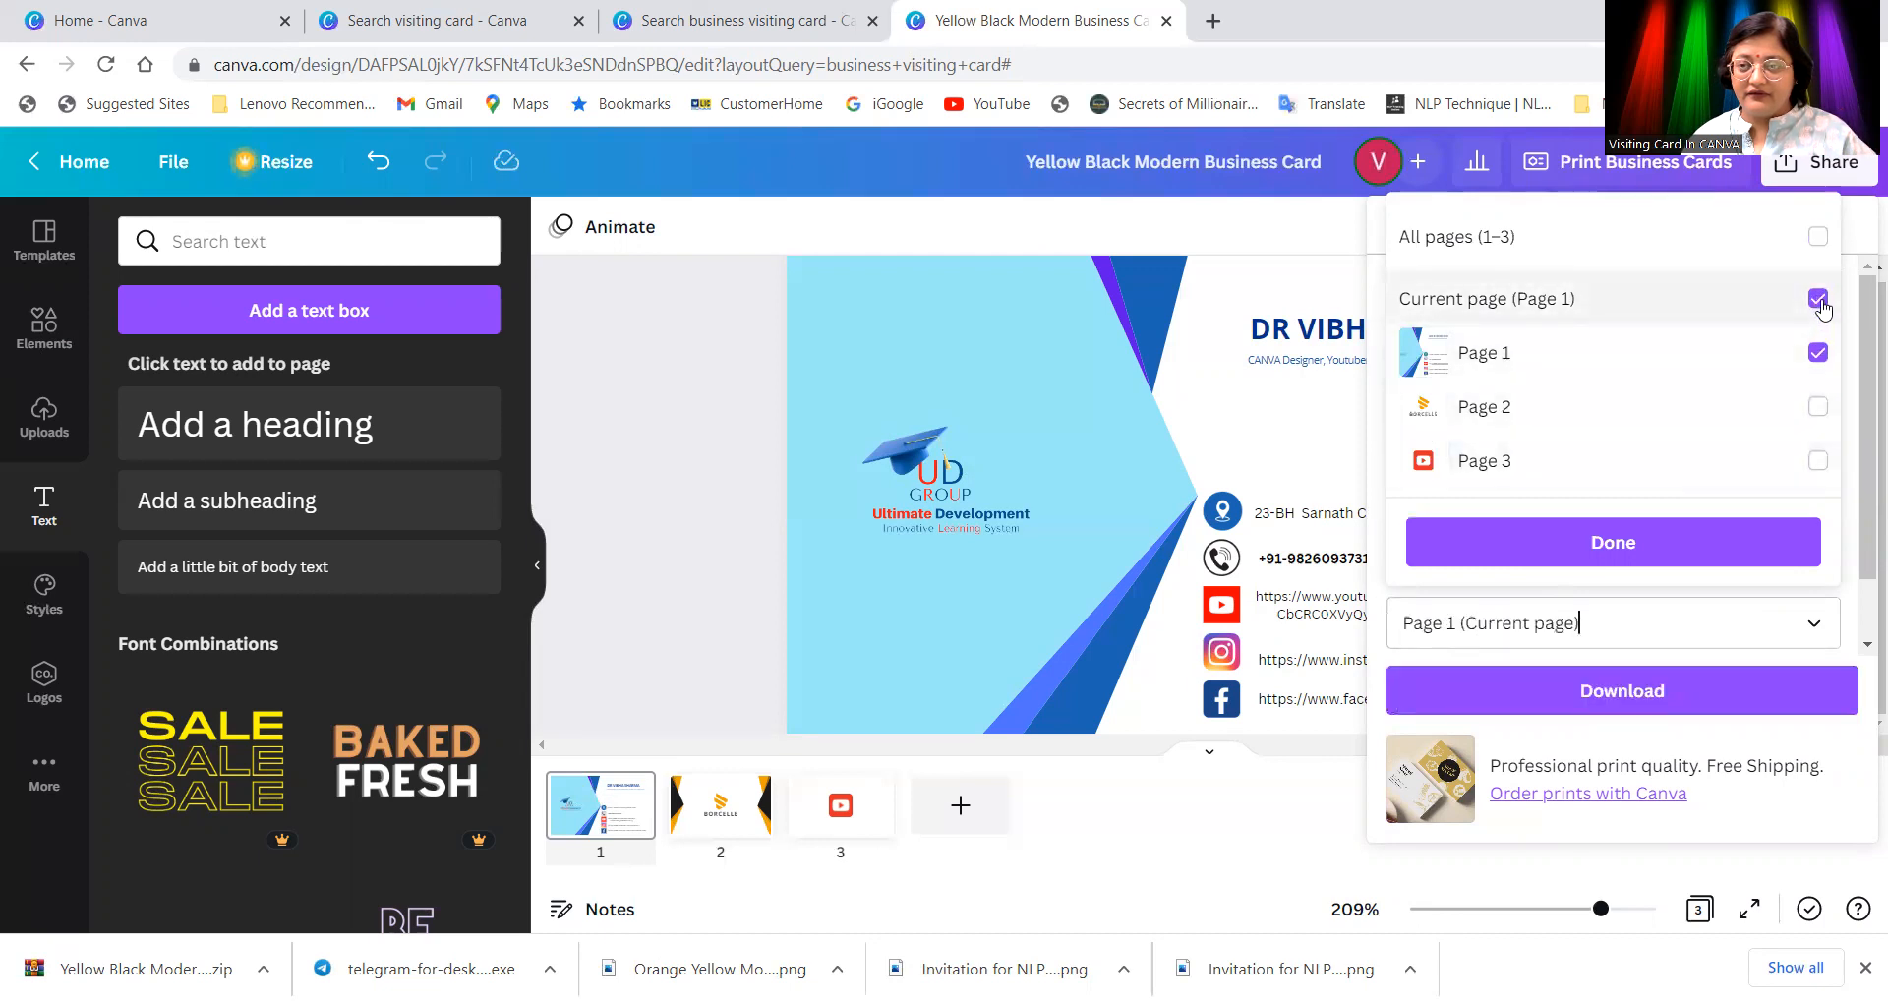
left_click(1632, 542)
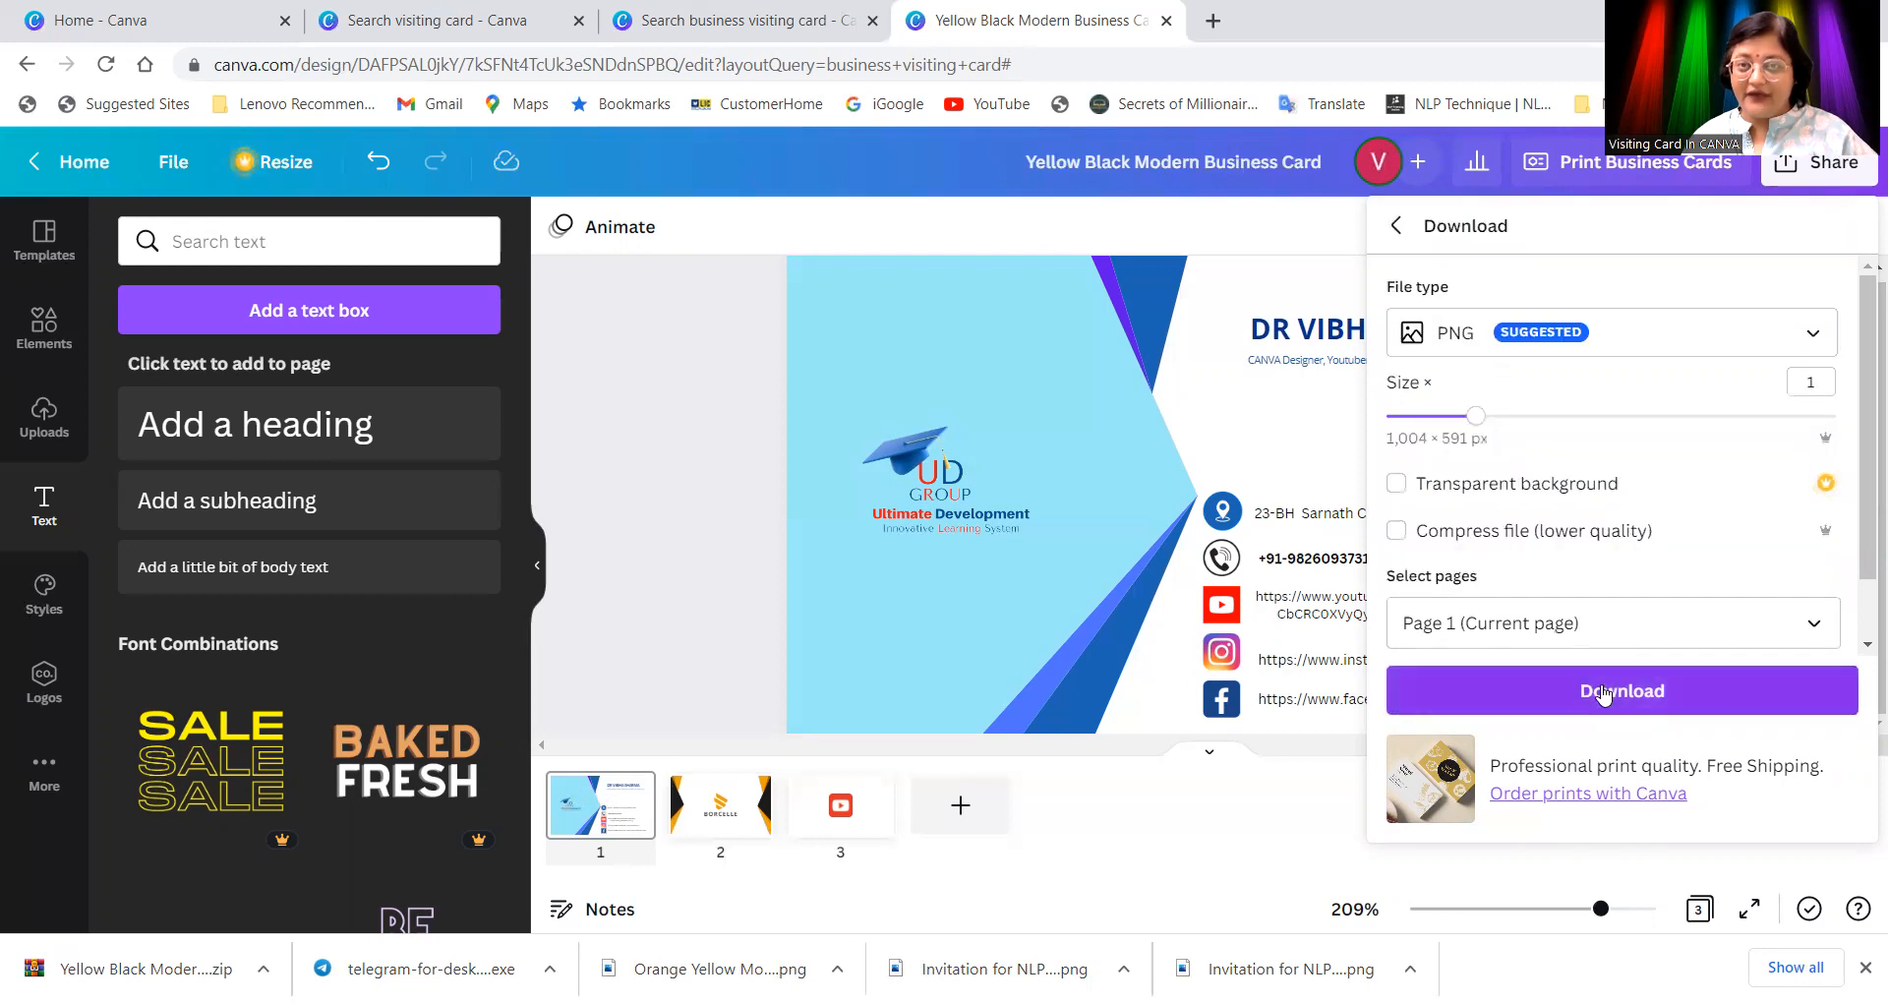
left_click(1603, 693)
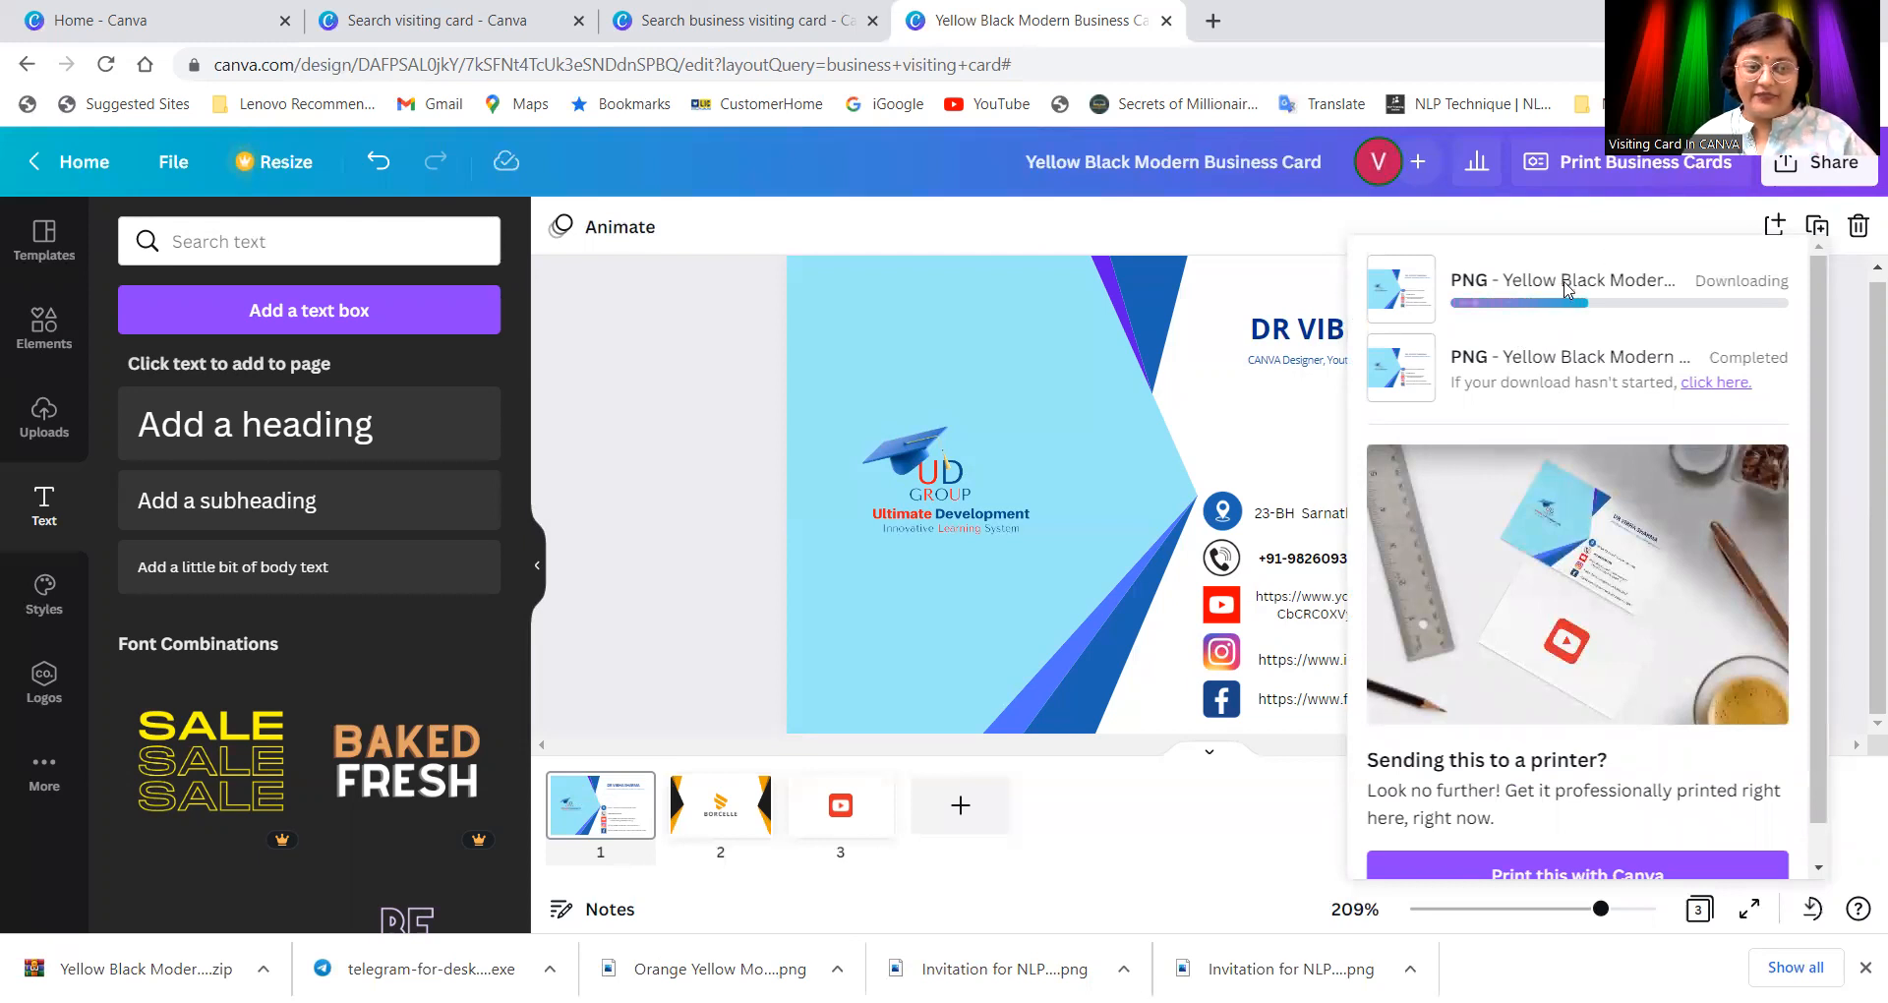
left_click(708, 551)
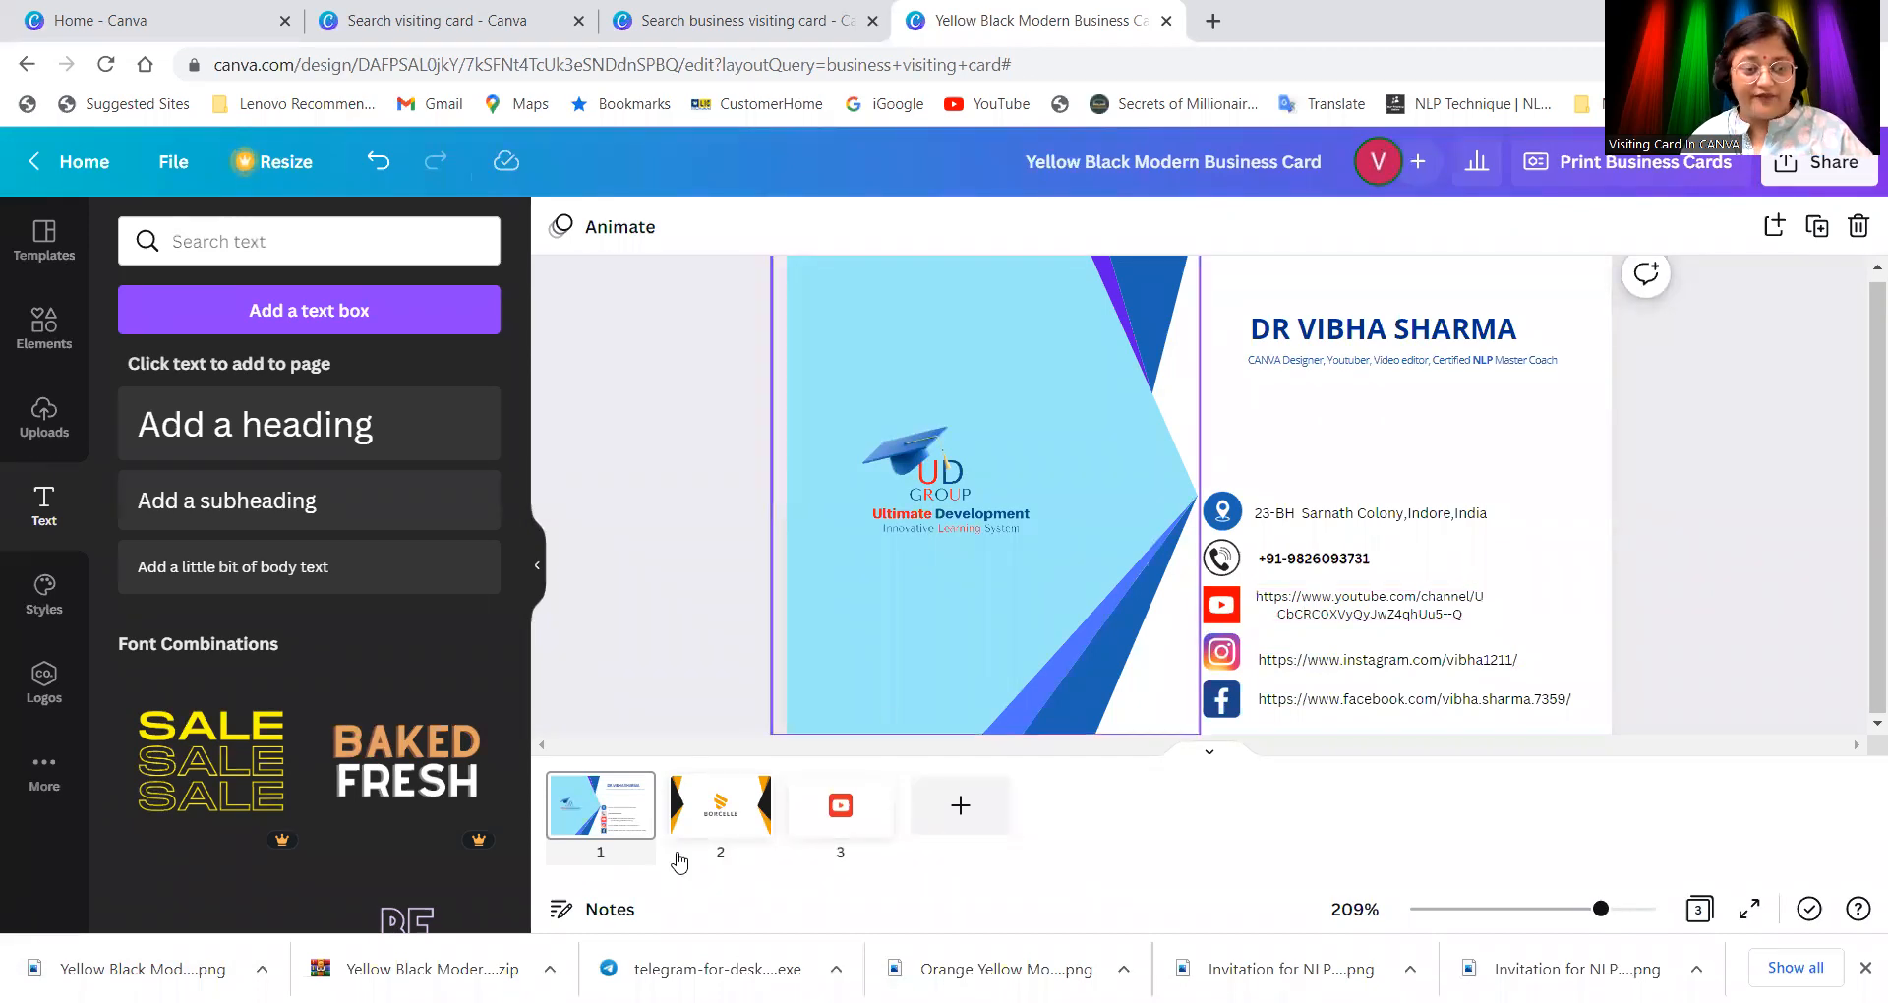
left_click(210, 964)
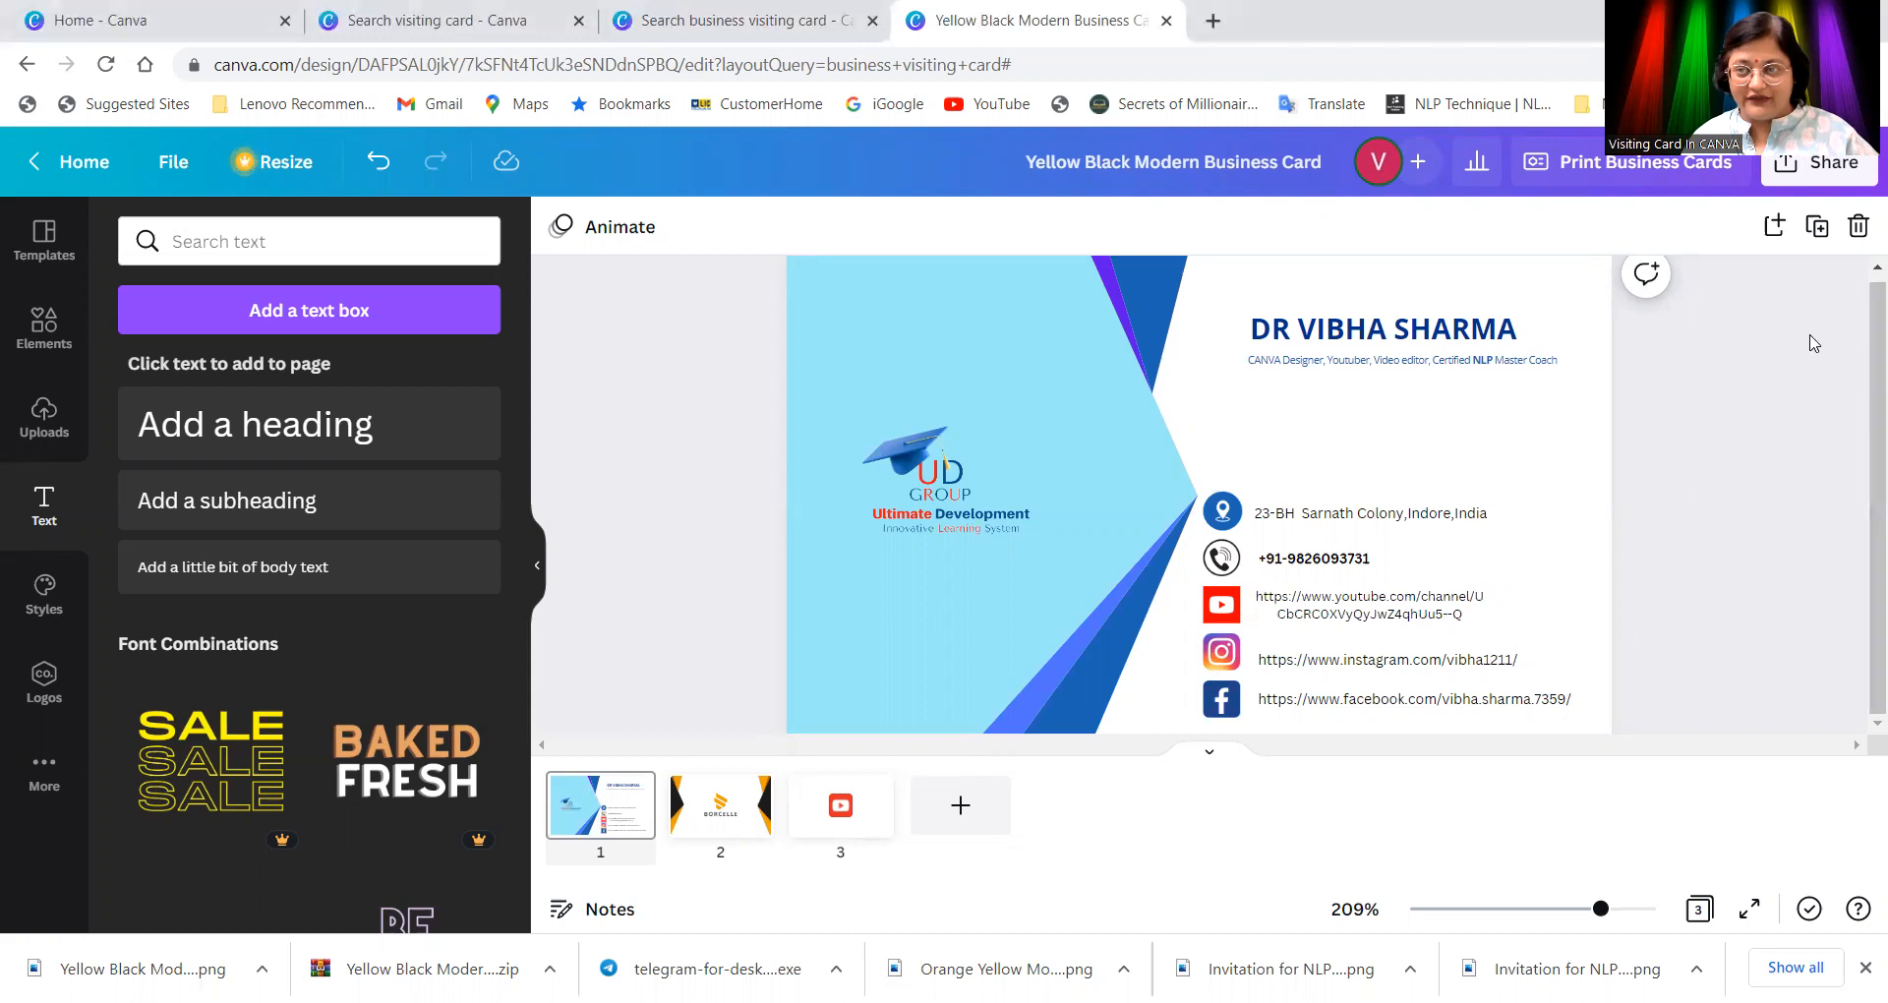
Step: Start a QR code for the design and paste the Instagram profile link as its URL
left_click(1820, 170)
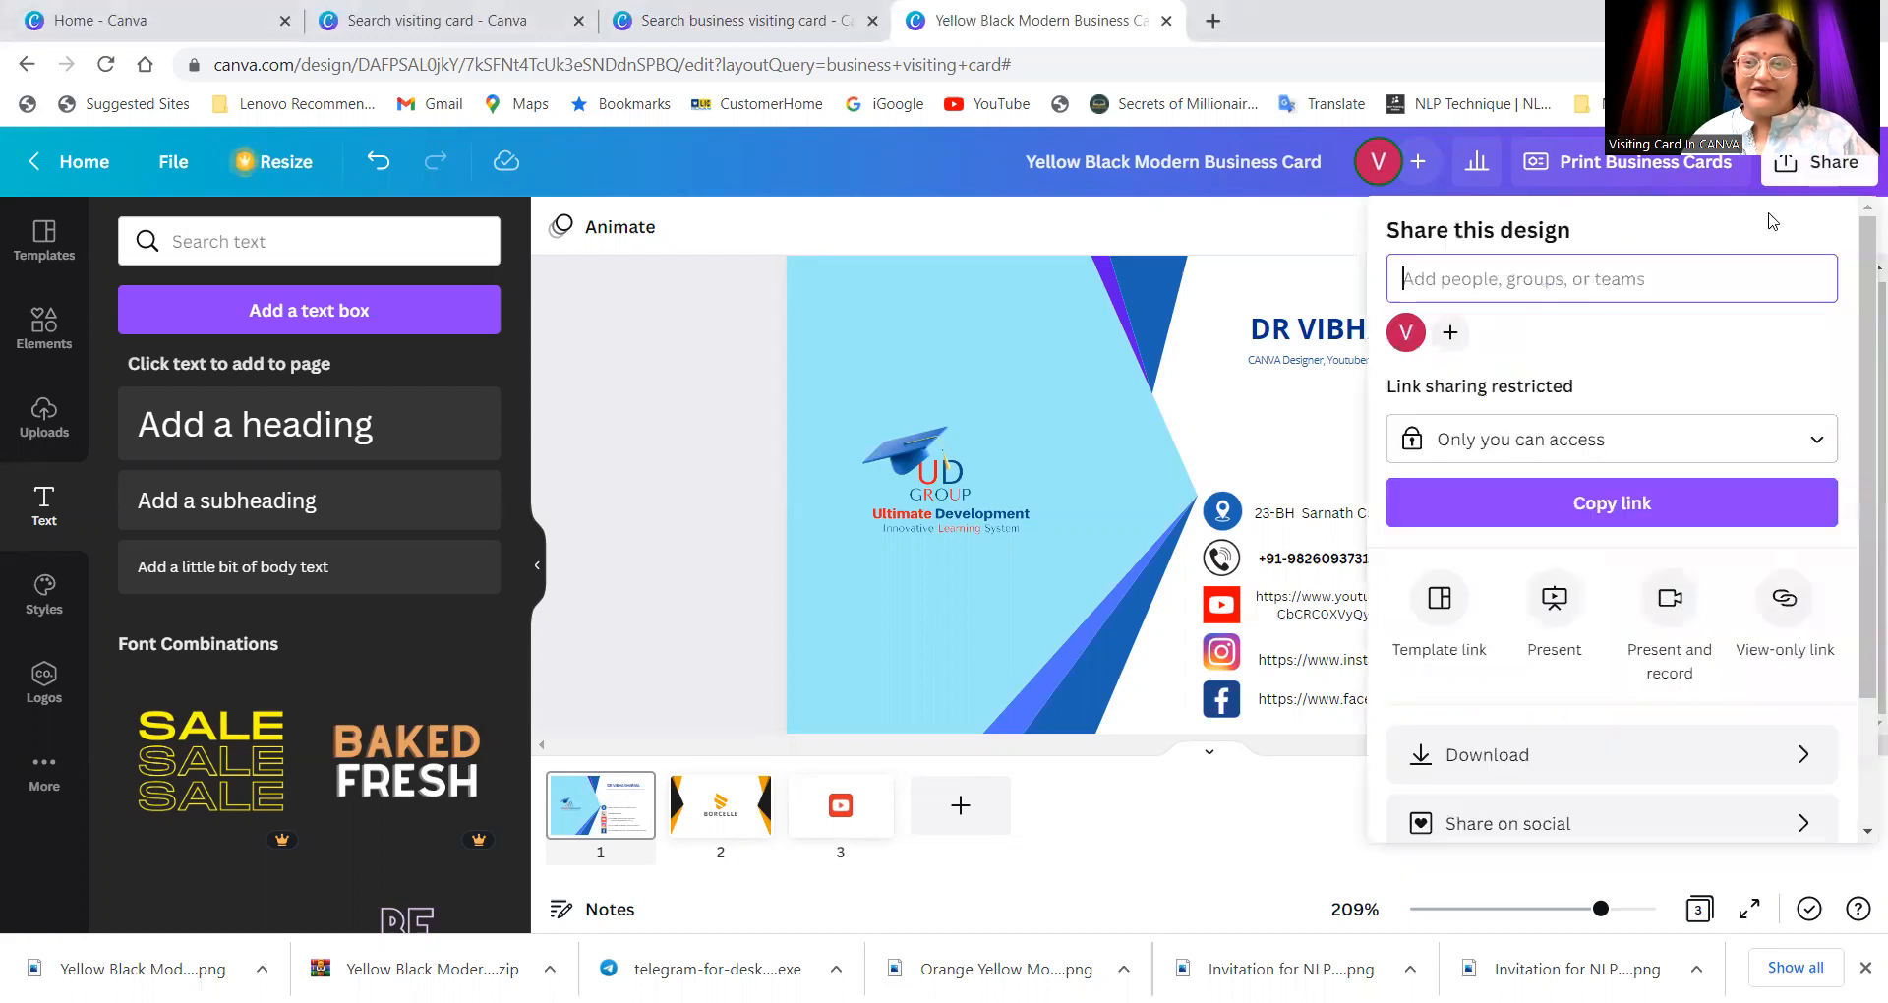
scroll(1829, 777, "down", 3)
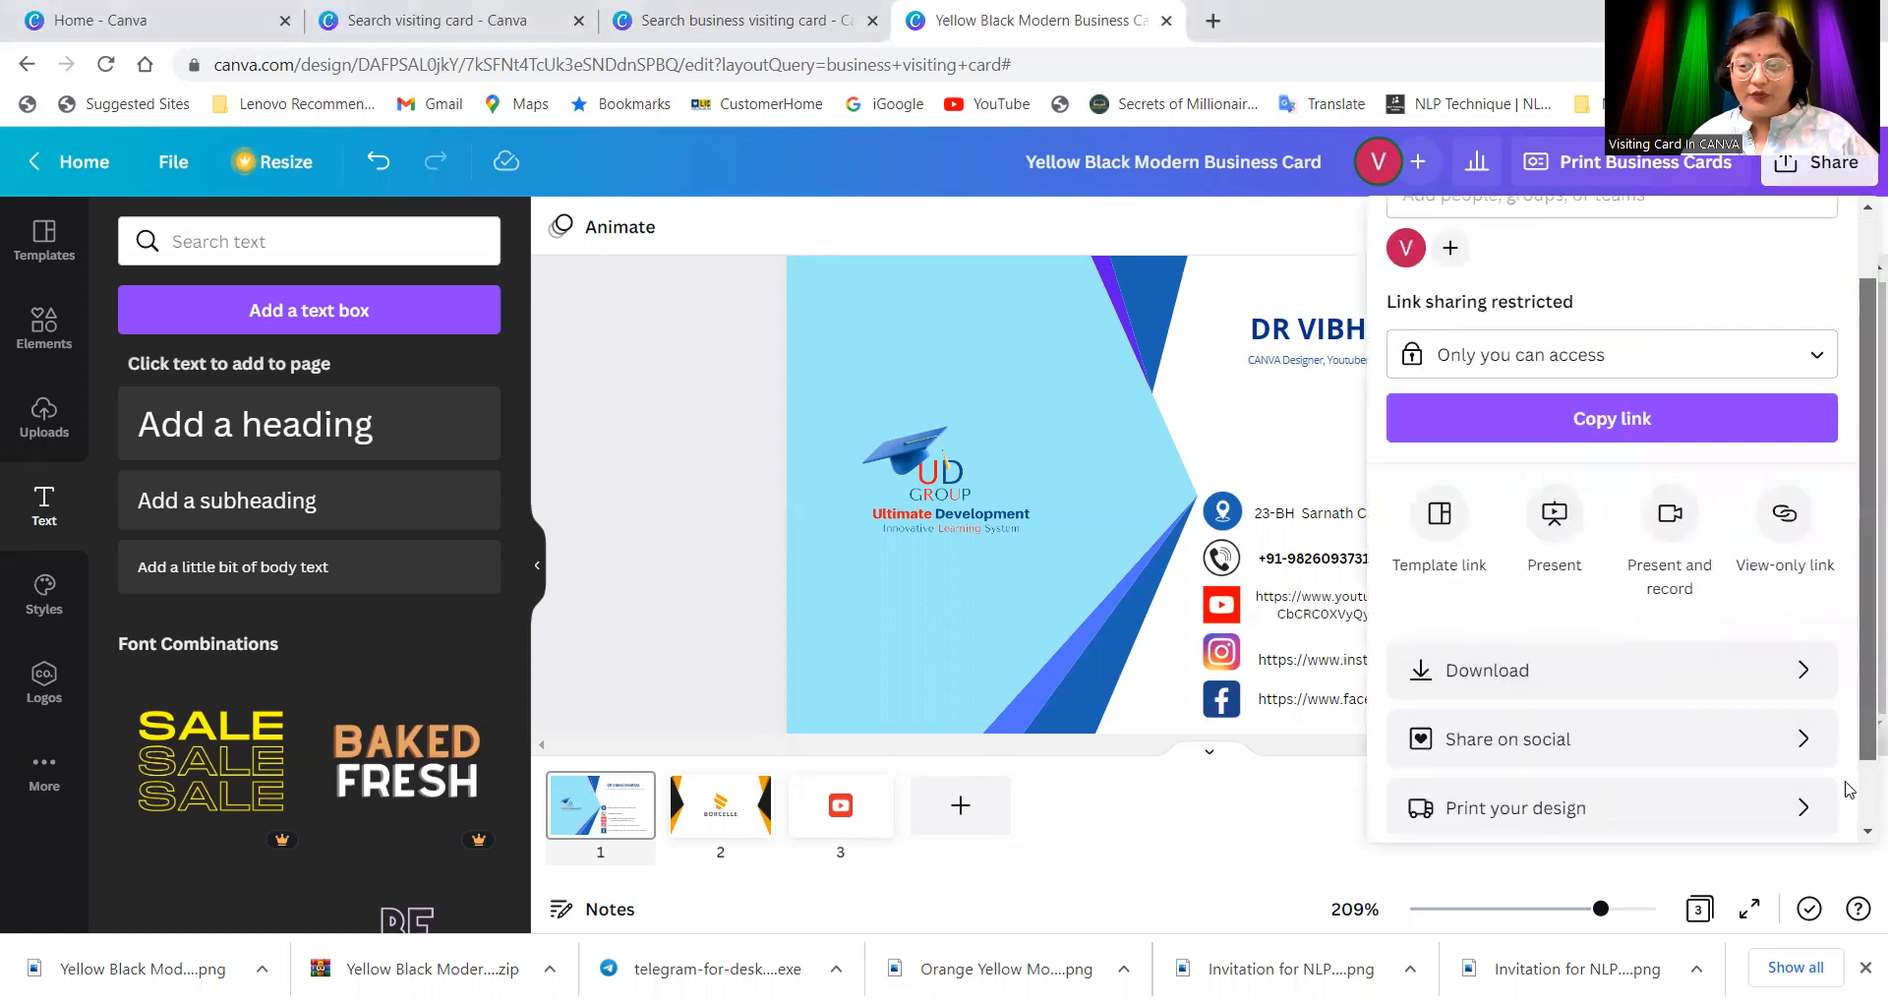
left_click(1452, 795)
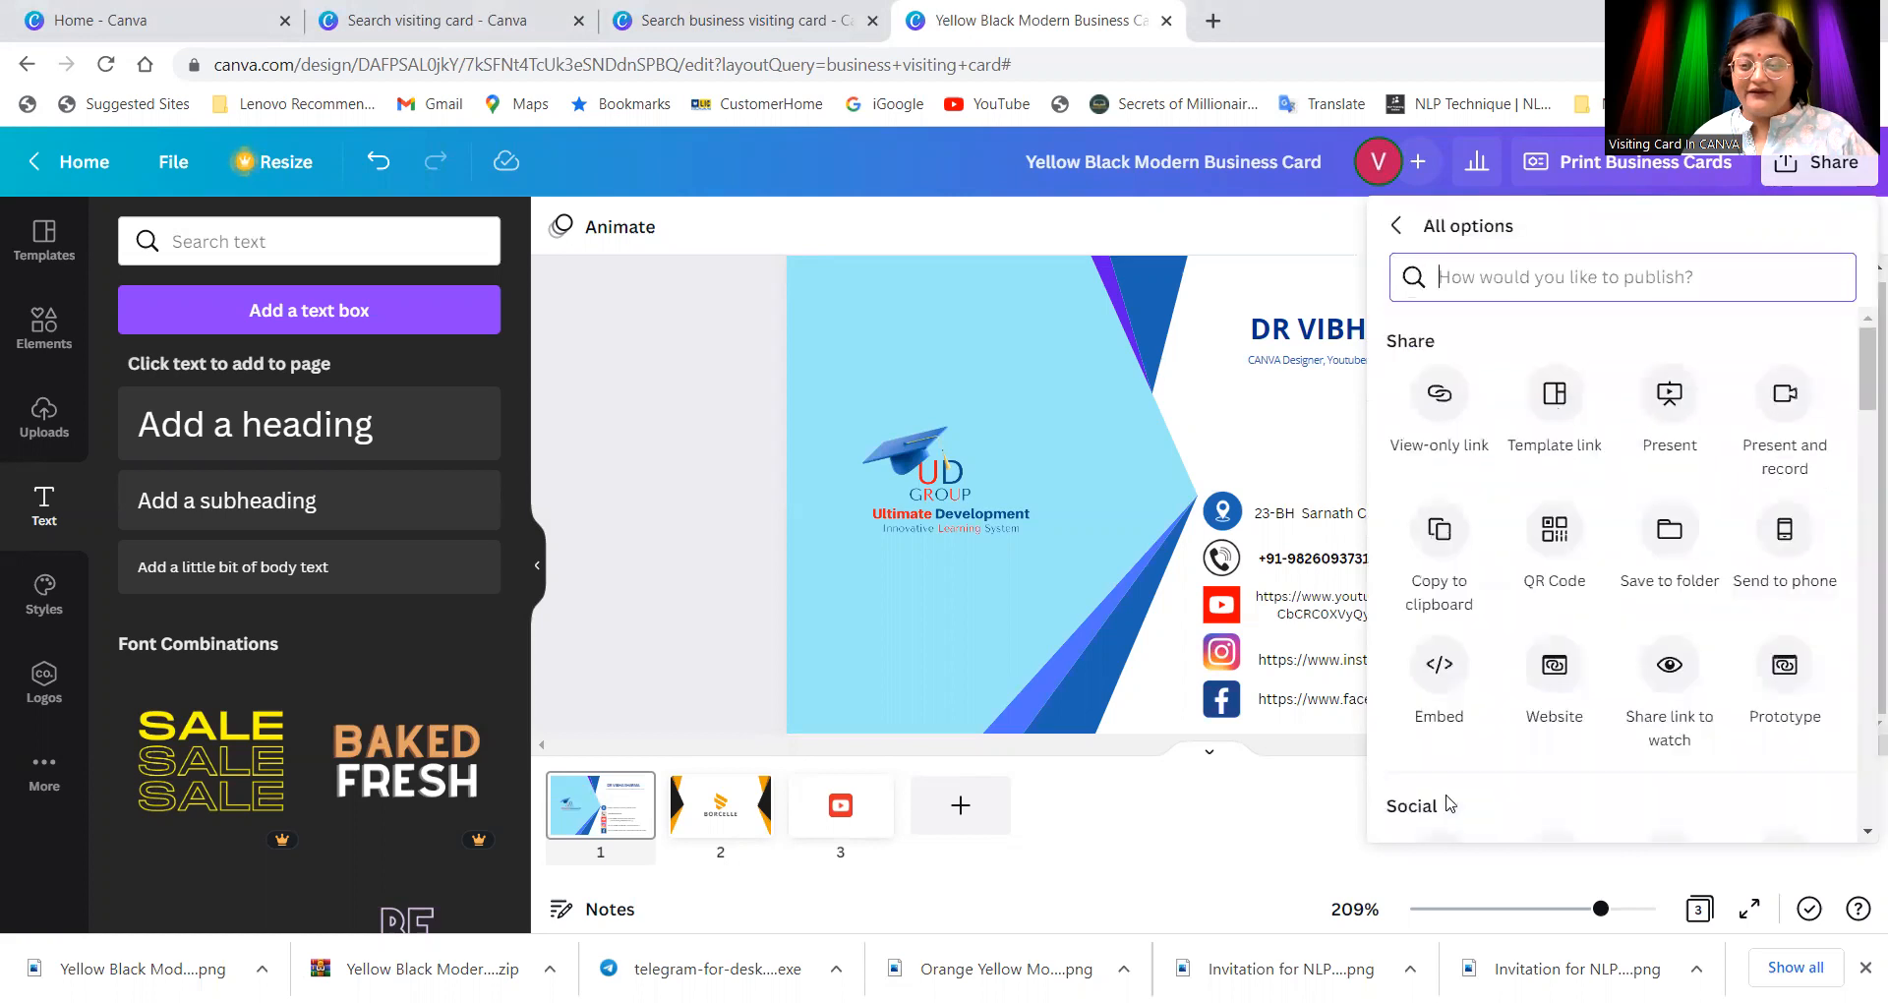
left_click(1555, 532)
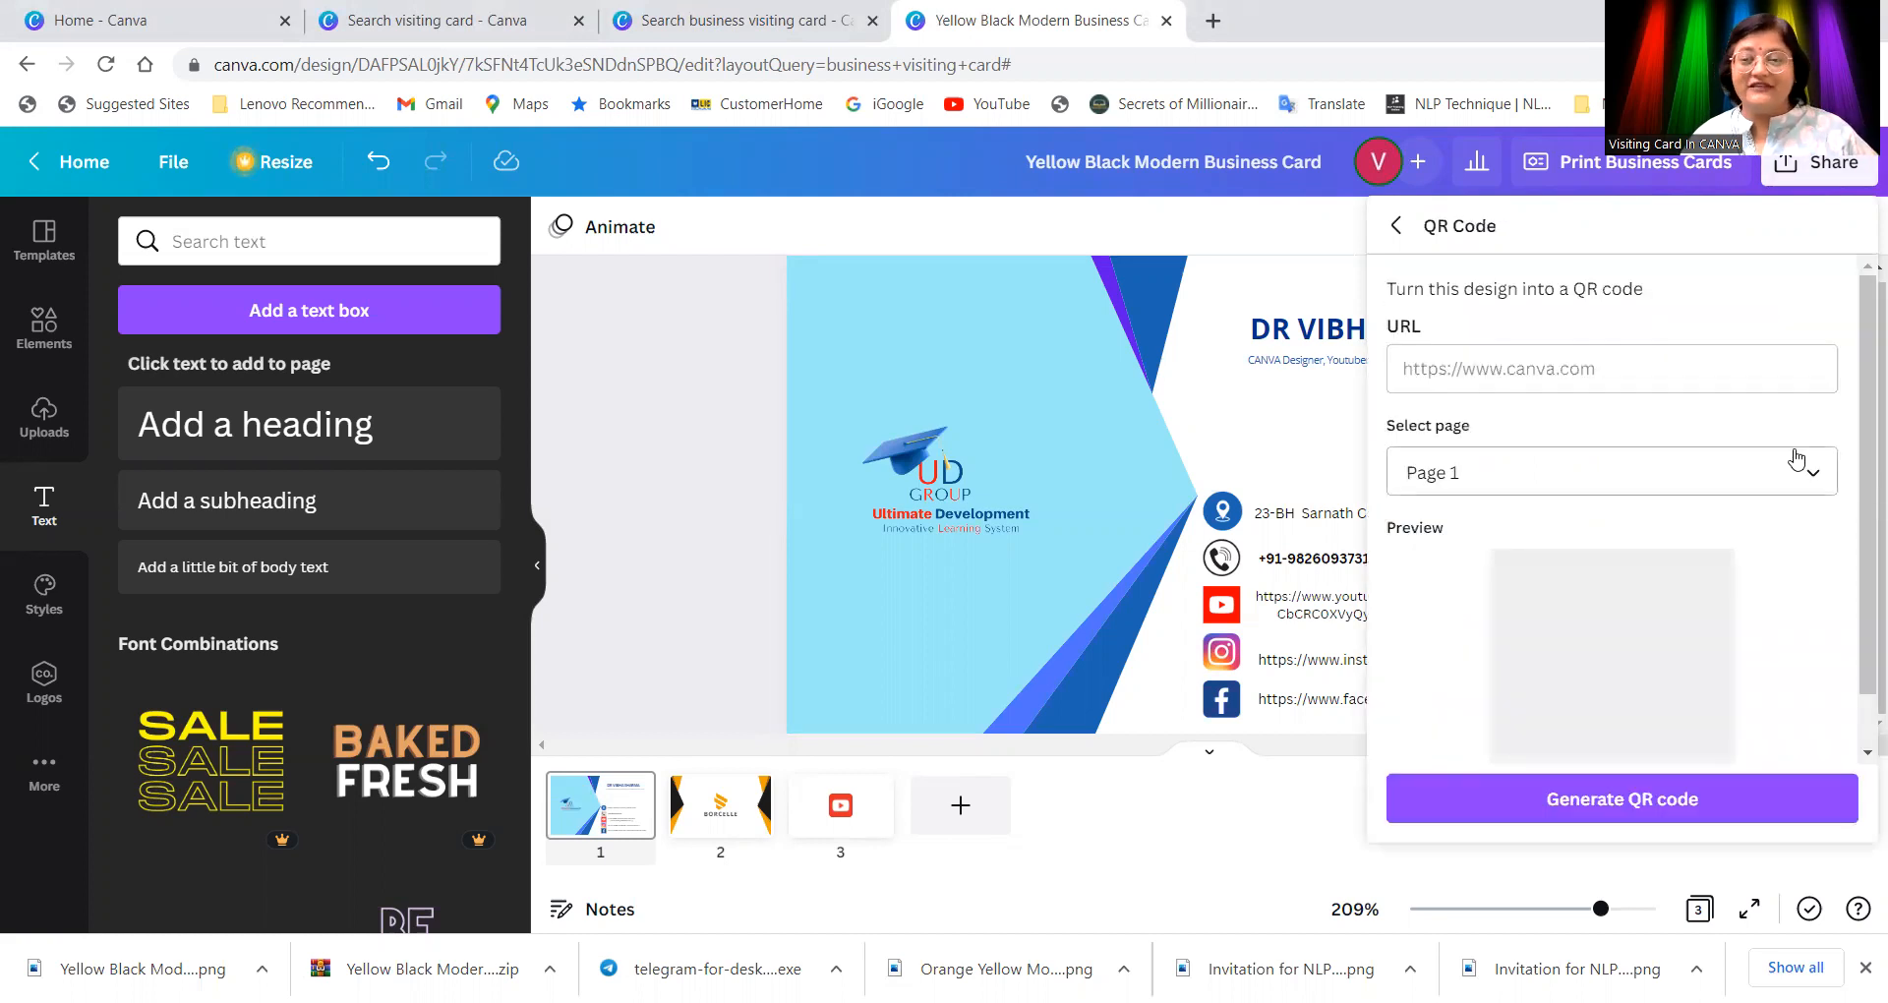
right_click(1529, 372)
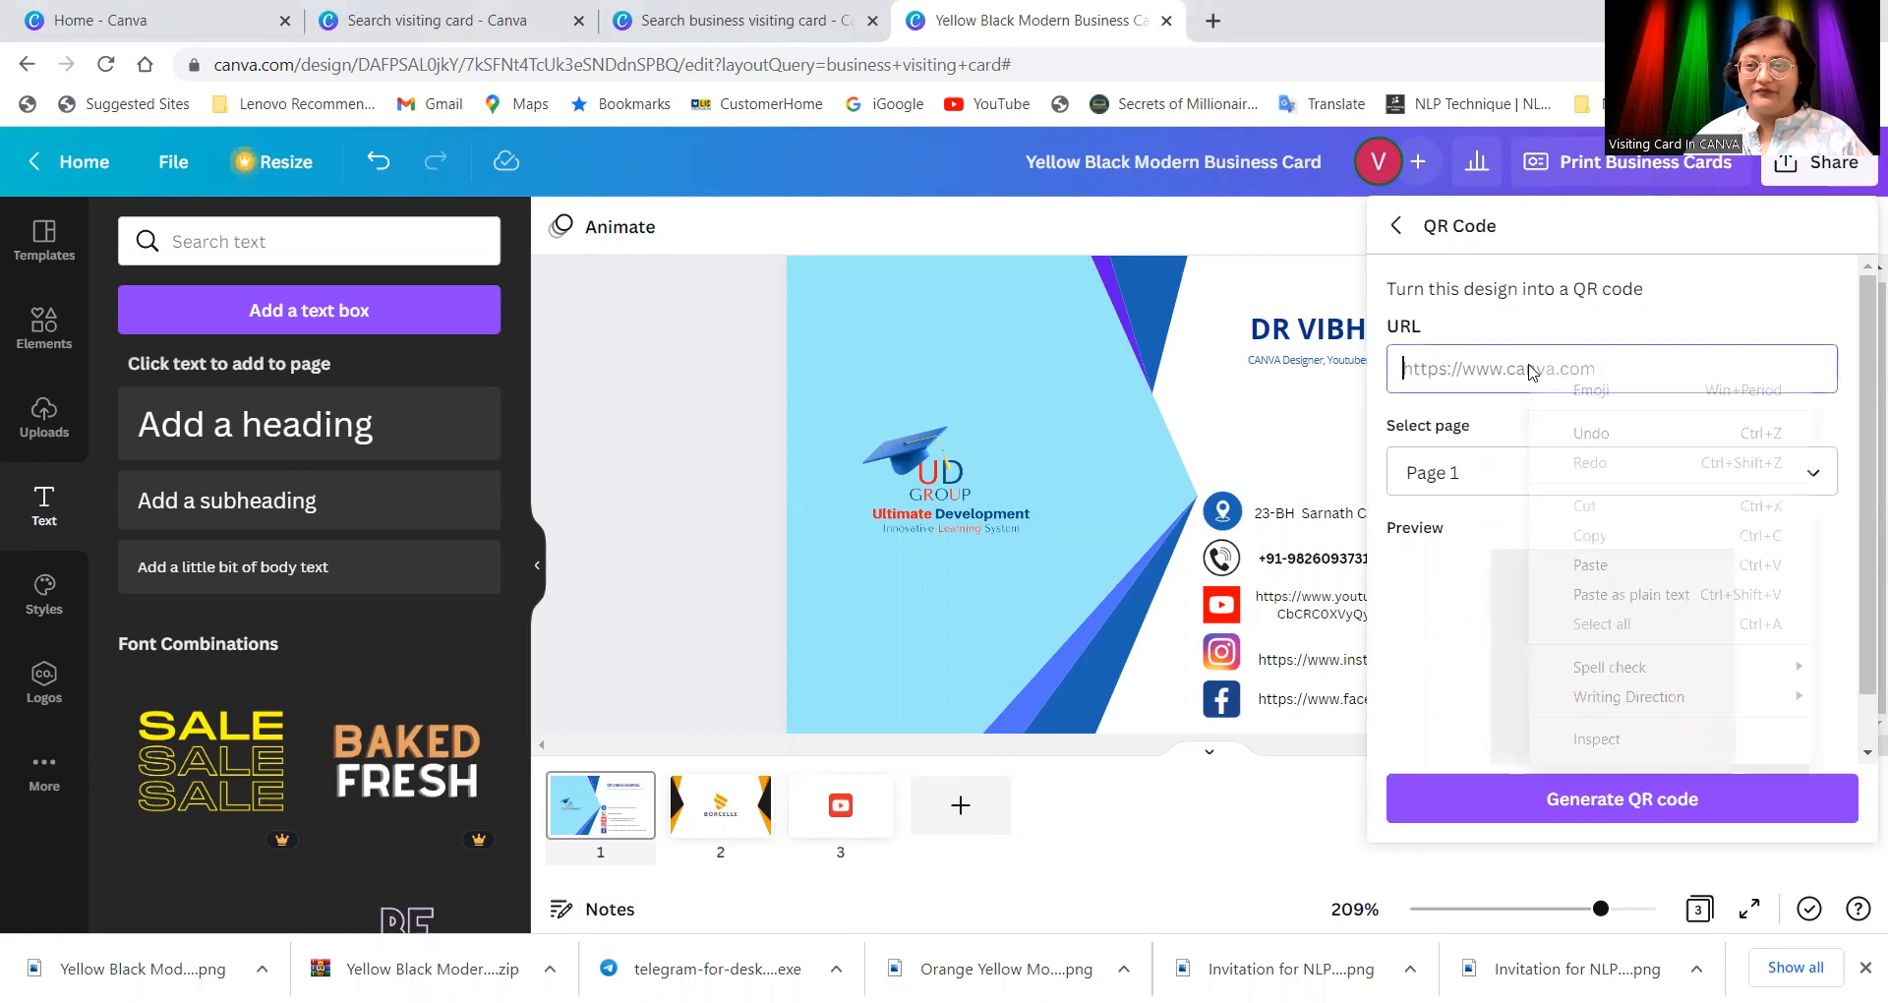
left_click(1592, 564)
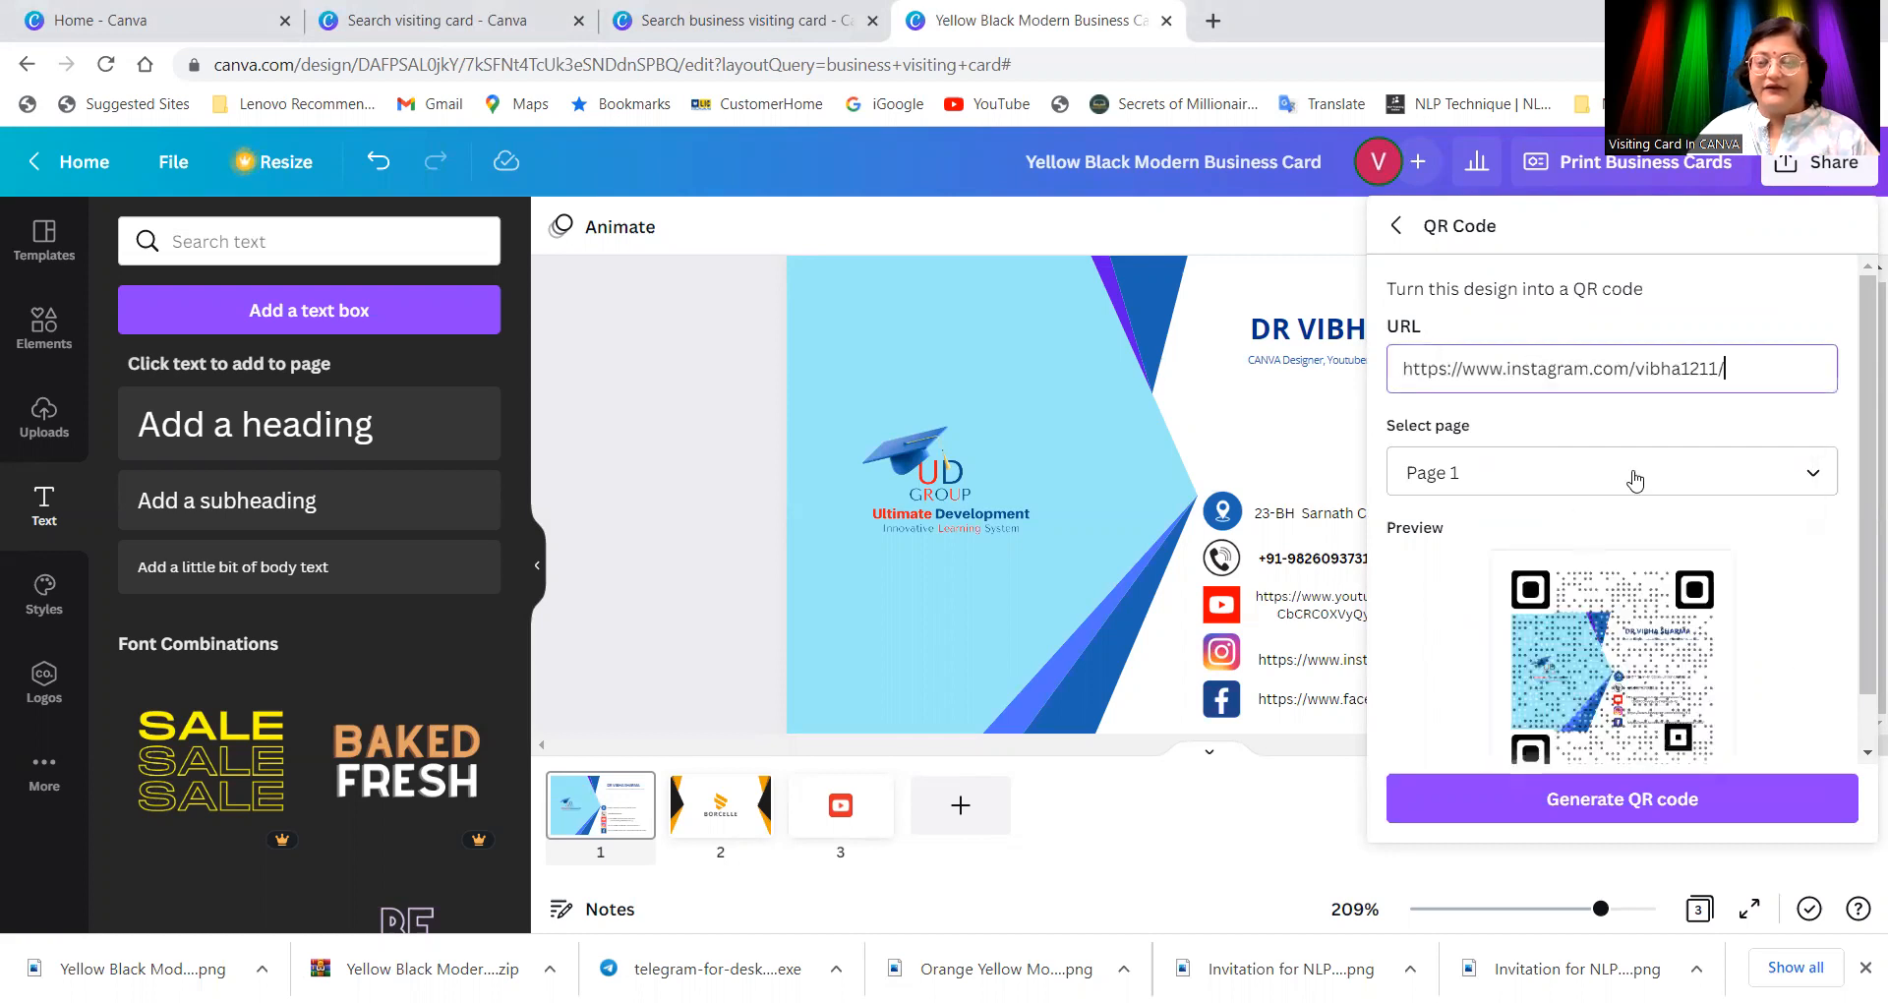
Step: Generate the QR code for Page 1 and download it as a PNG
left_click(1649, 802)
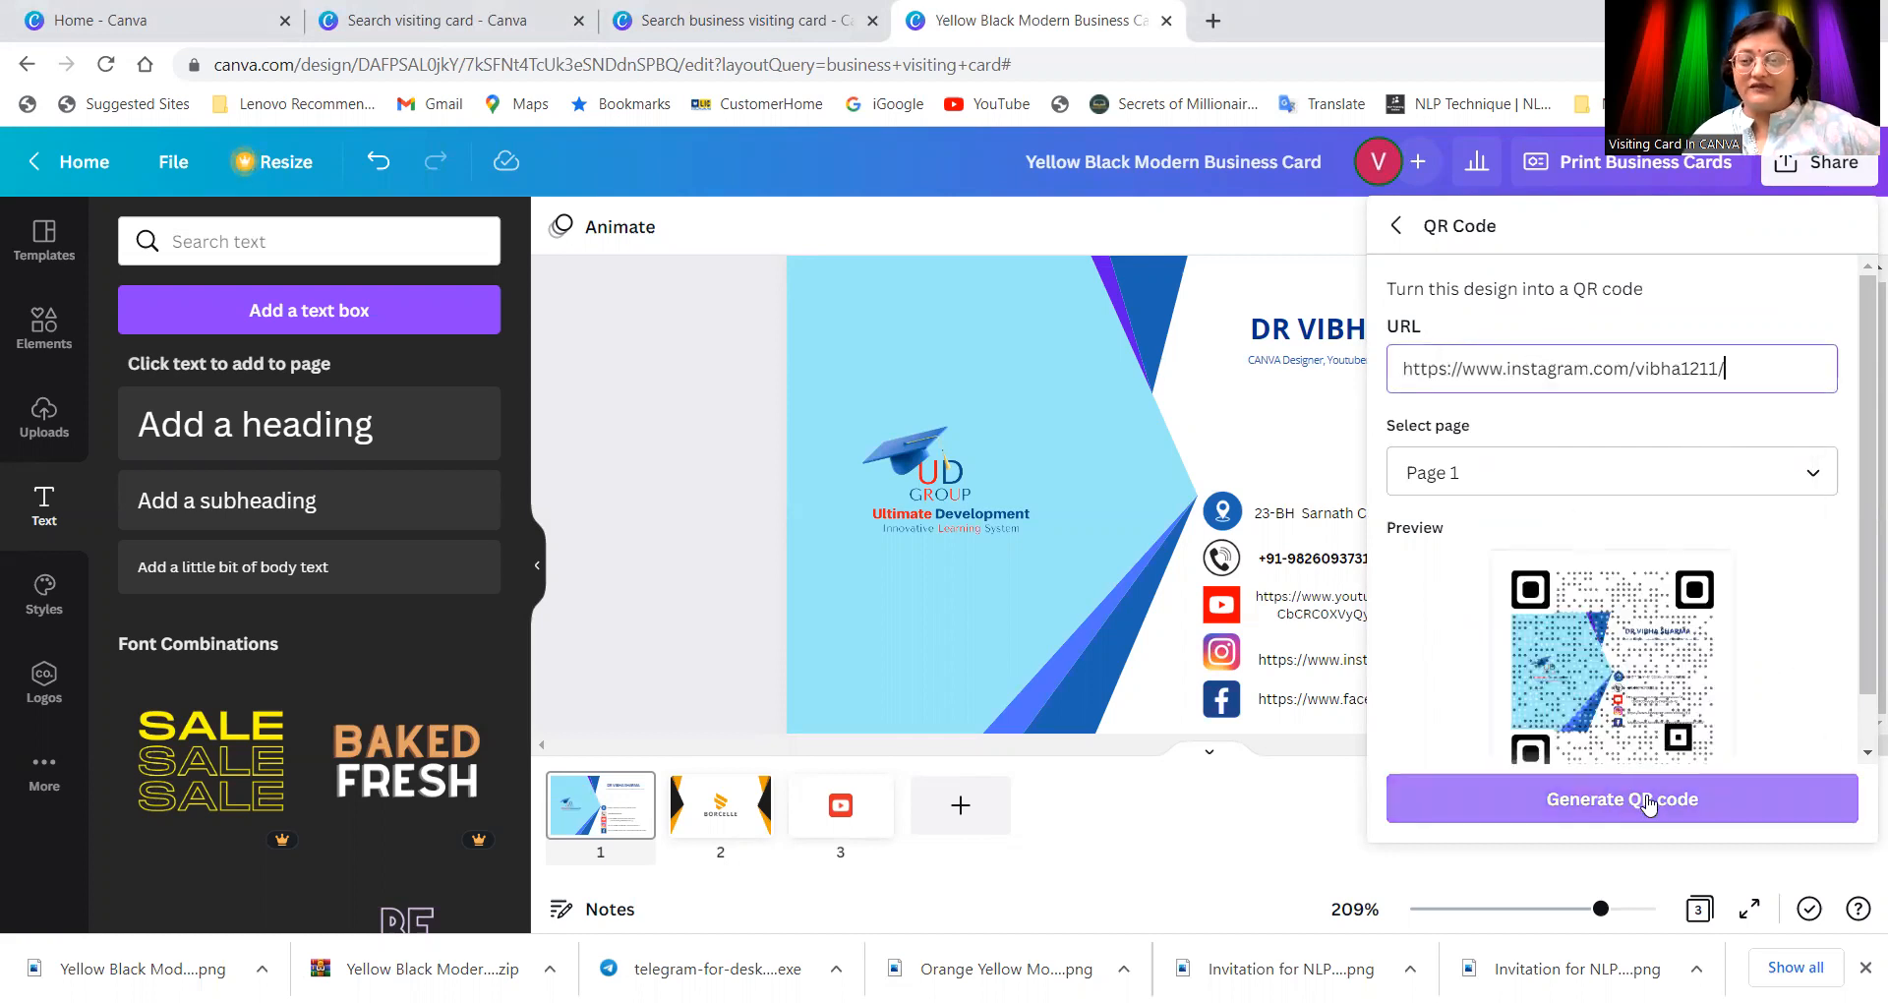
left_click(1649, 802)
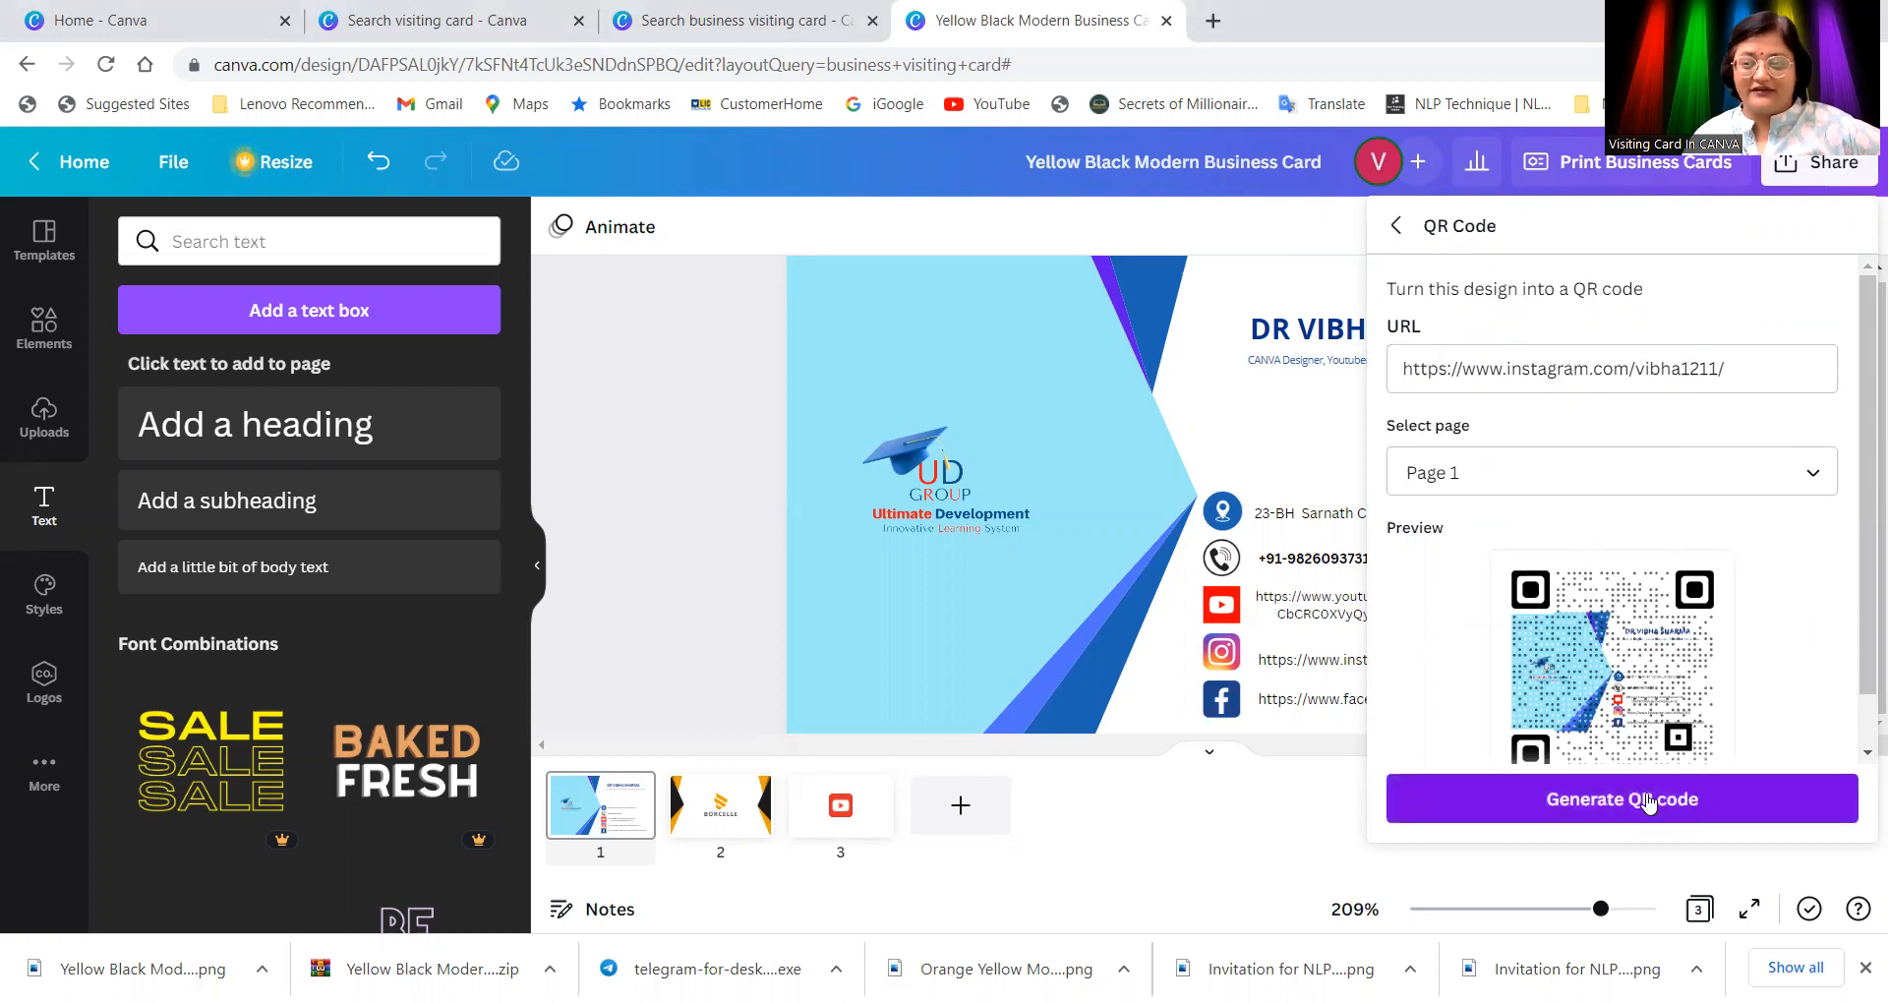
left_click(1649, 800)
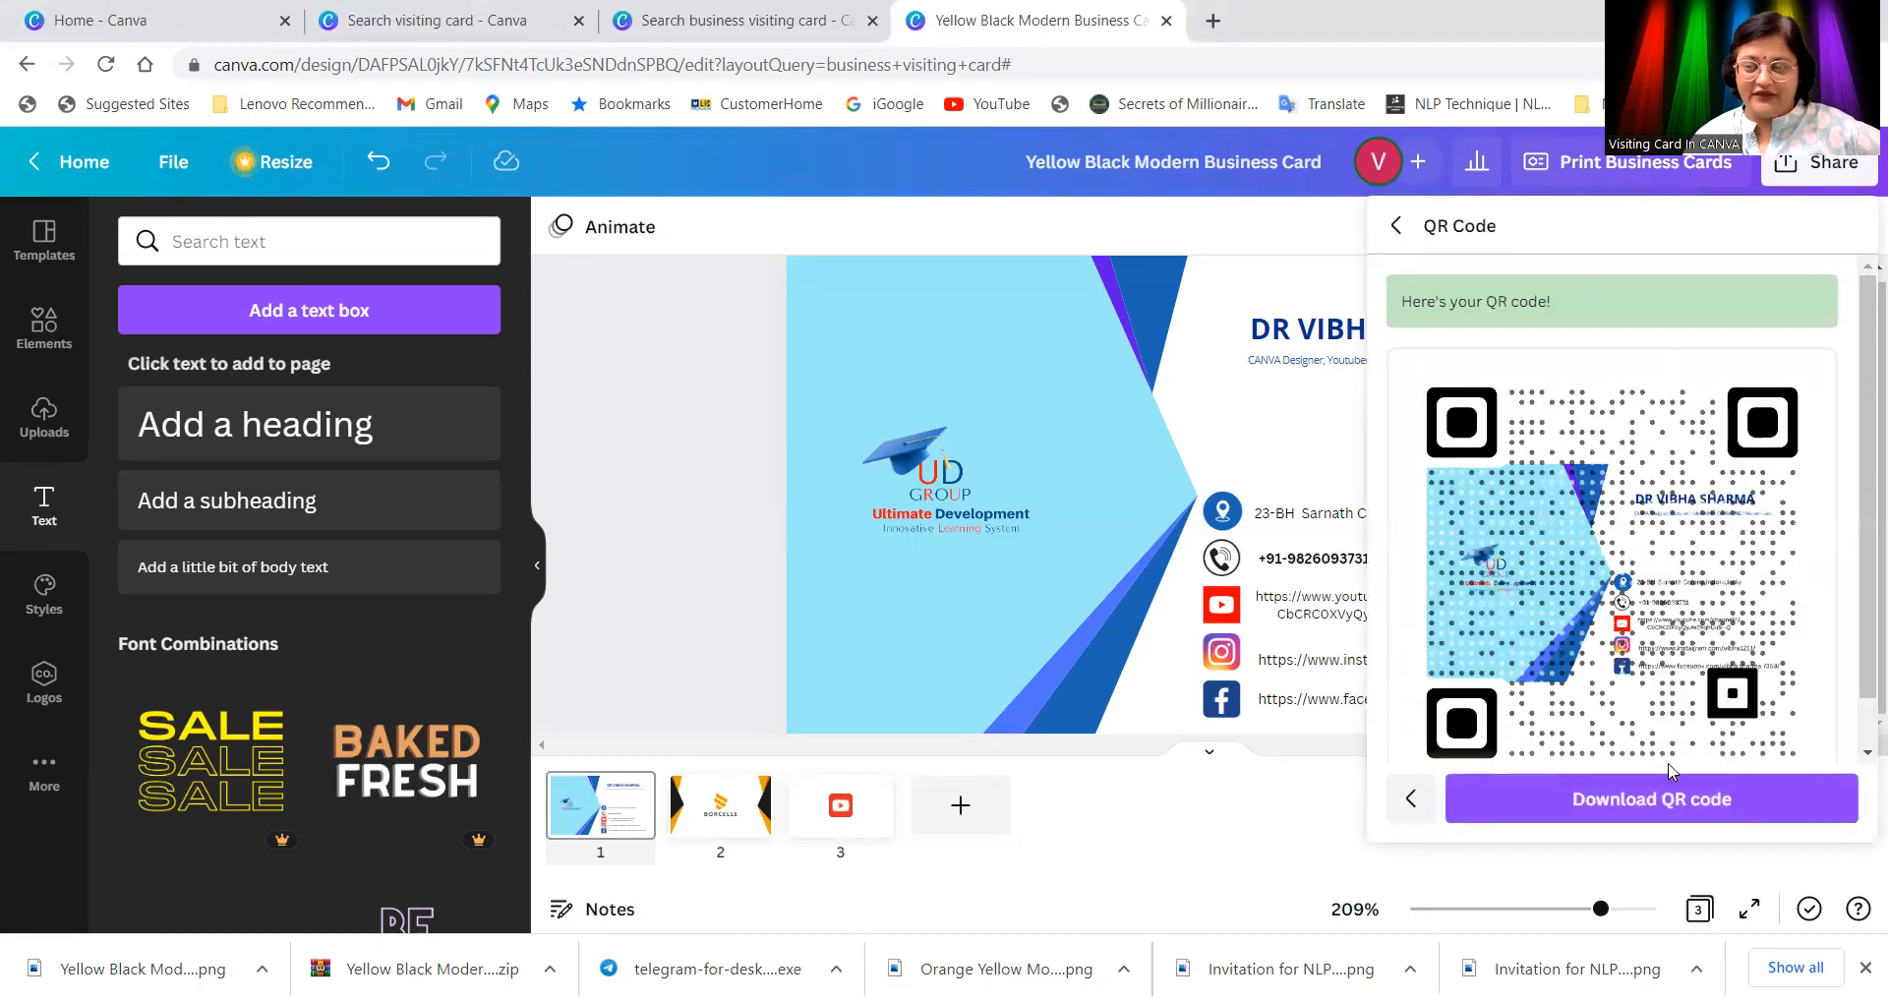
left_click(1663, 805)
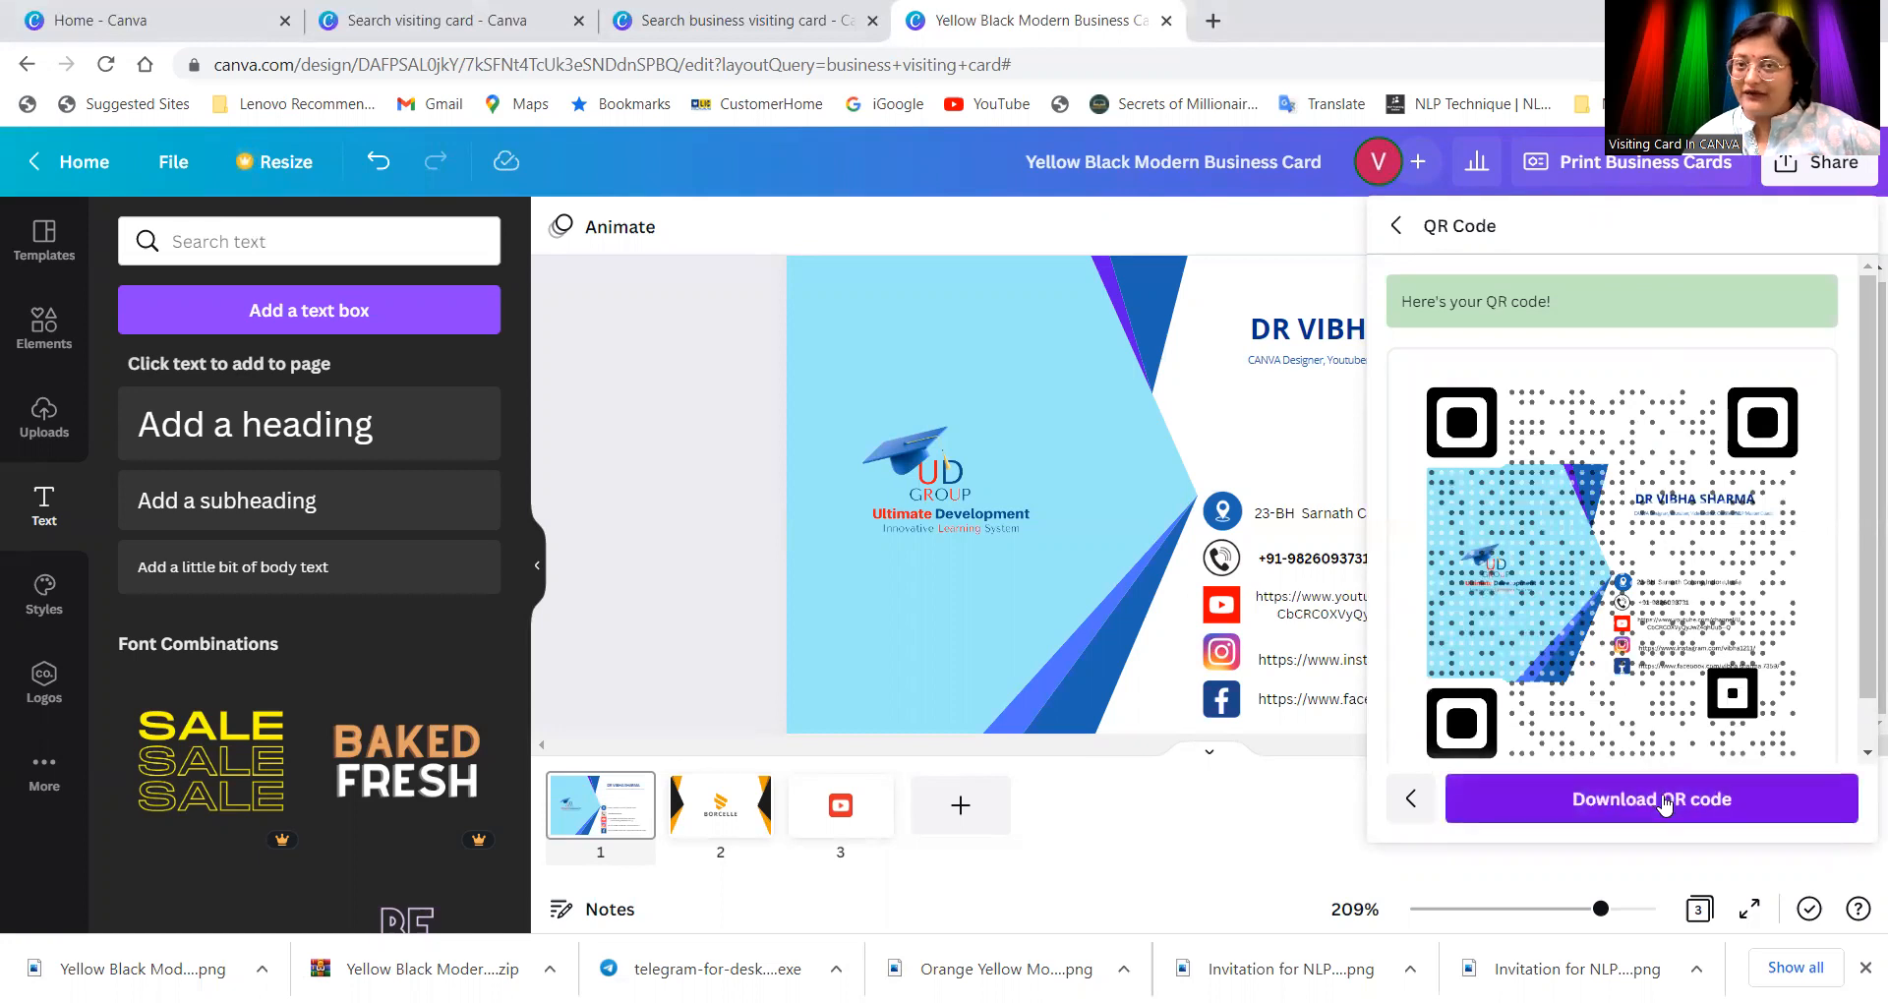
left_click(693, 466)
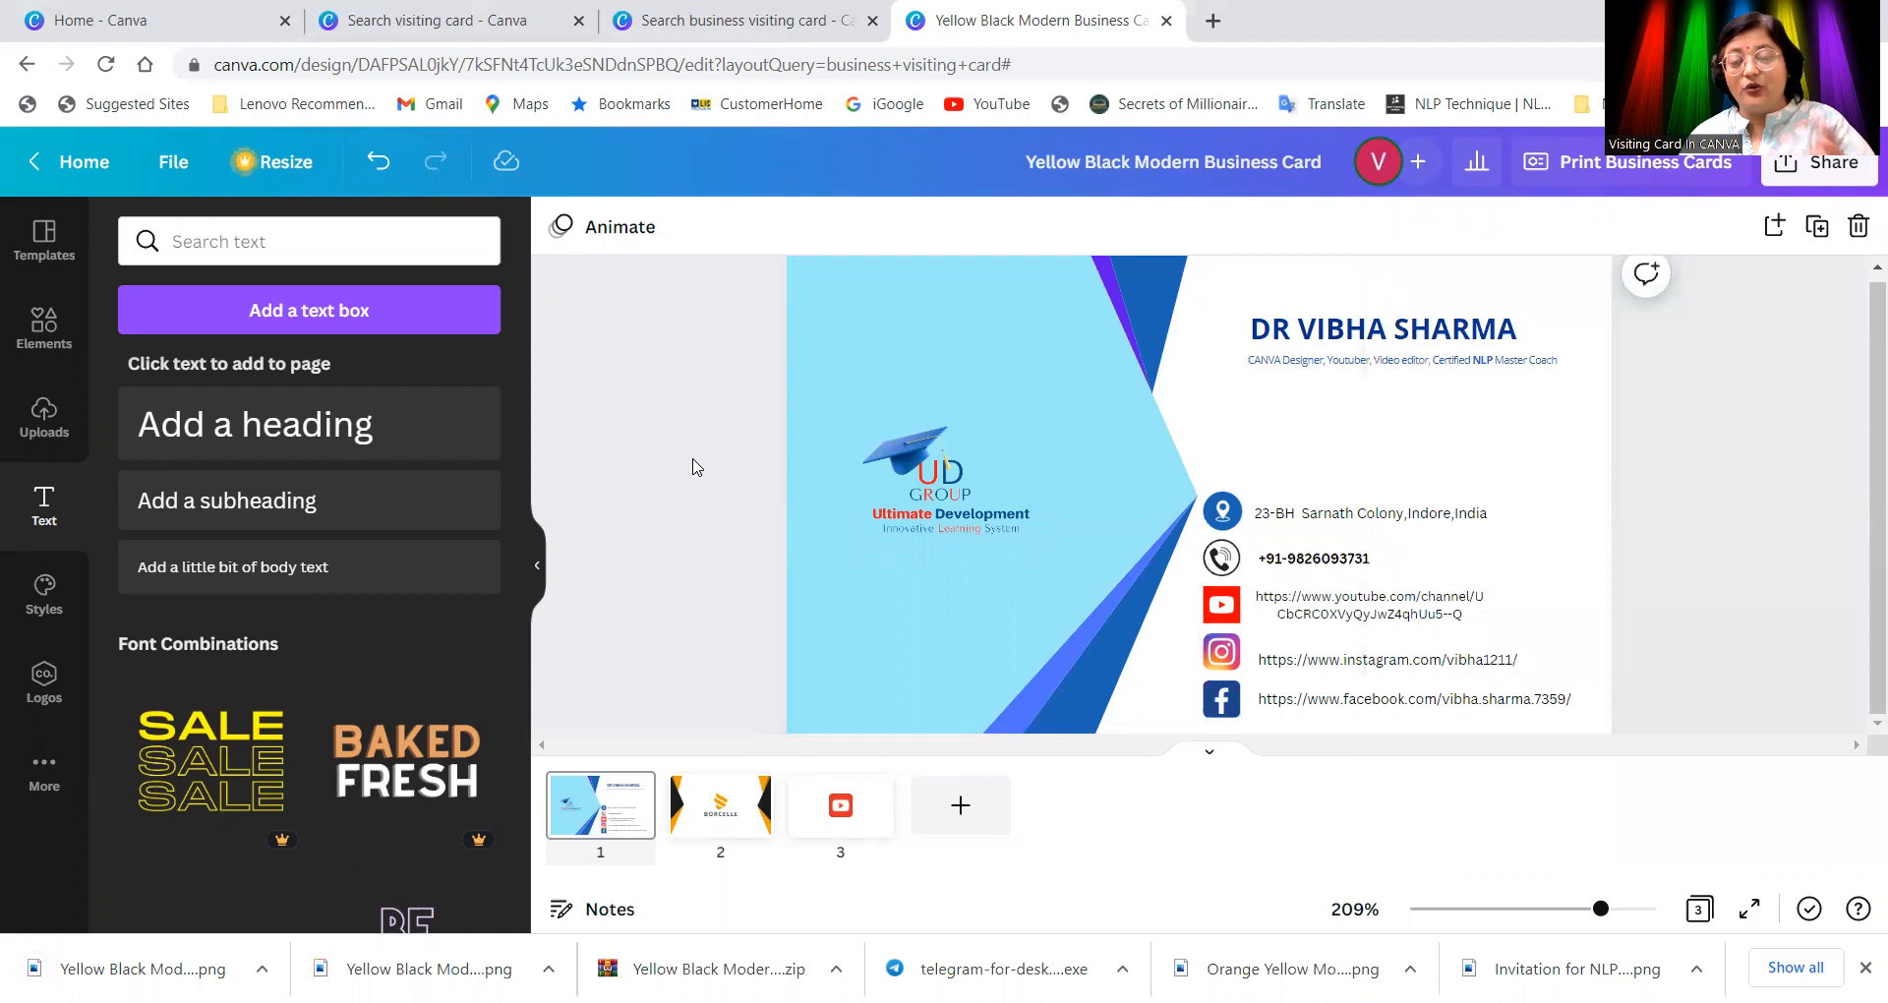